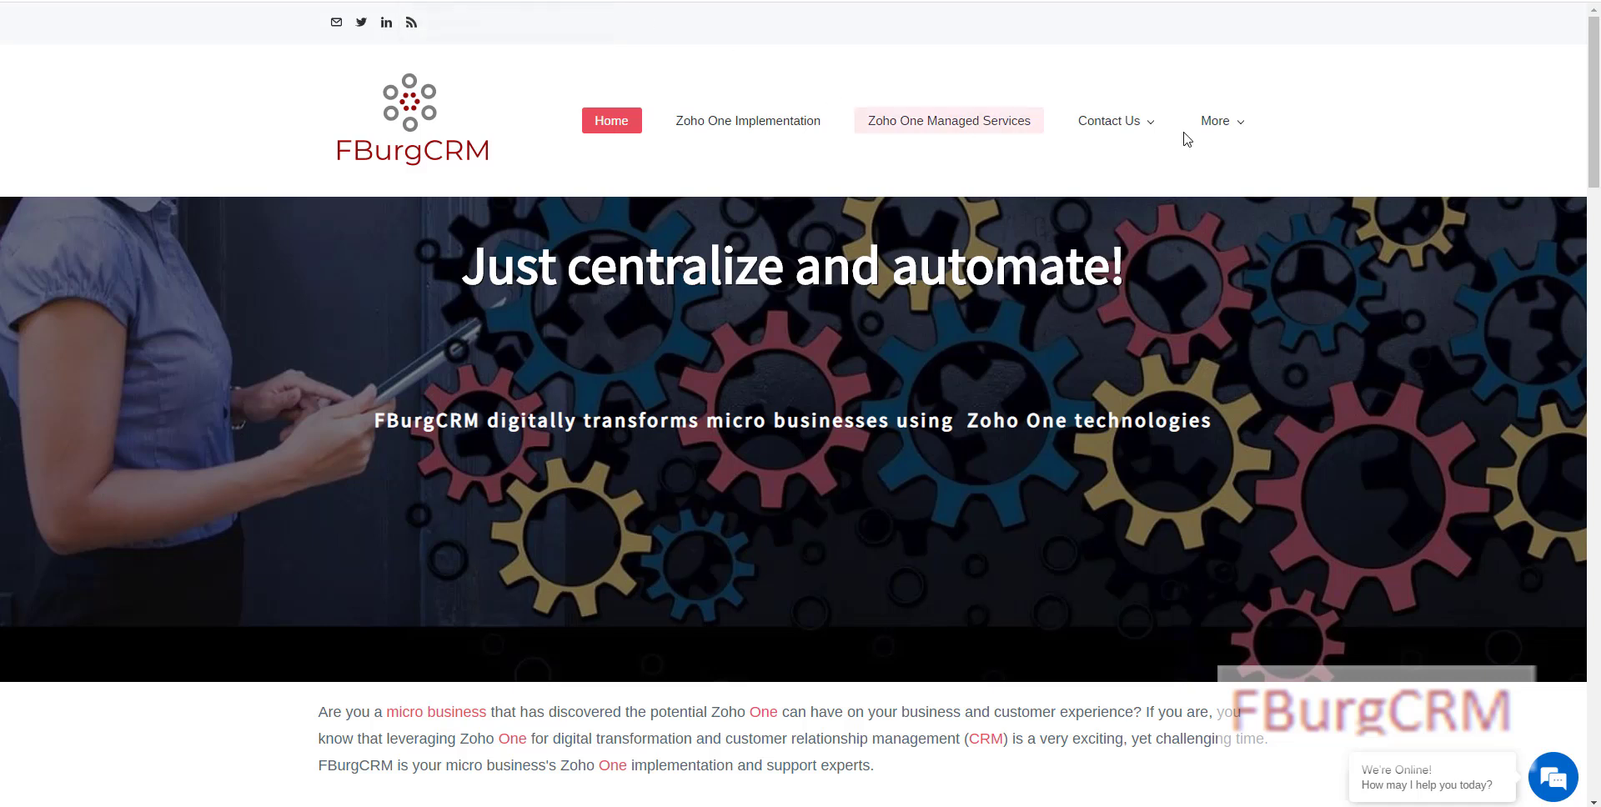
Step: Switch to Zoho MarketingHub and open the Web Assistant's Websites list
mouse_move(1117, 134)
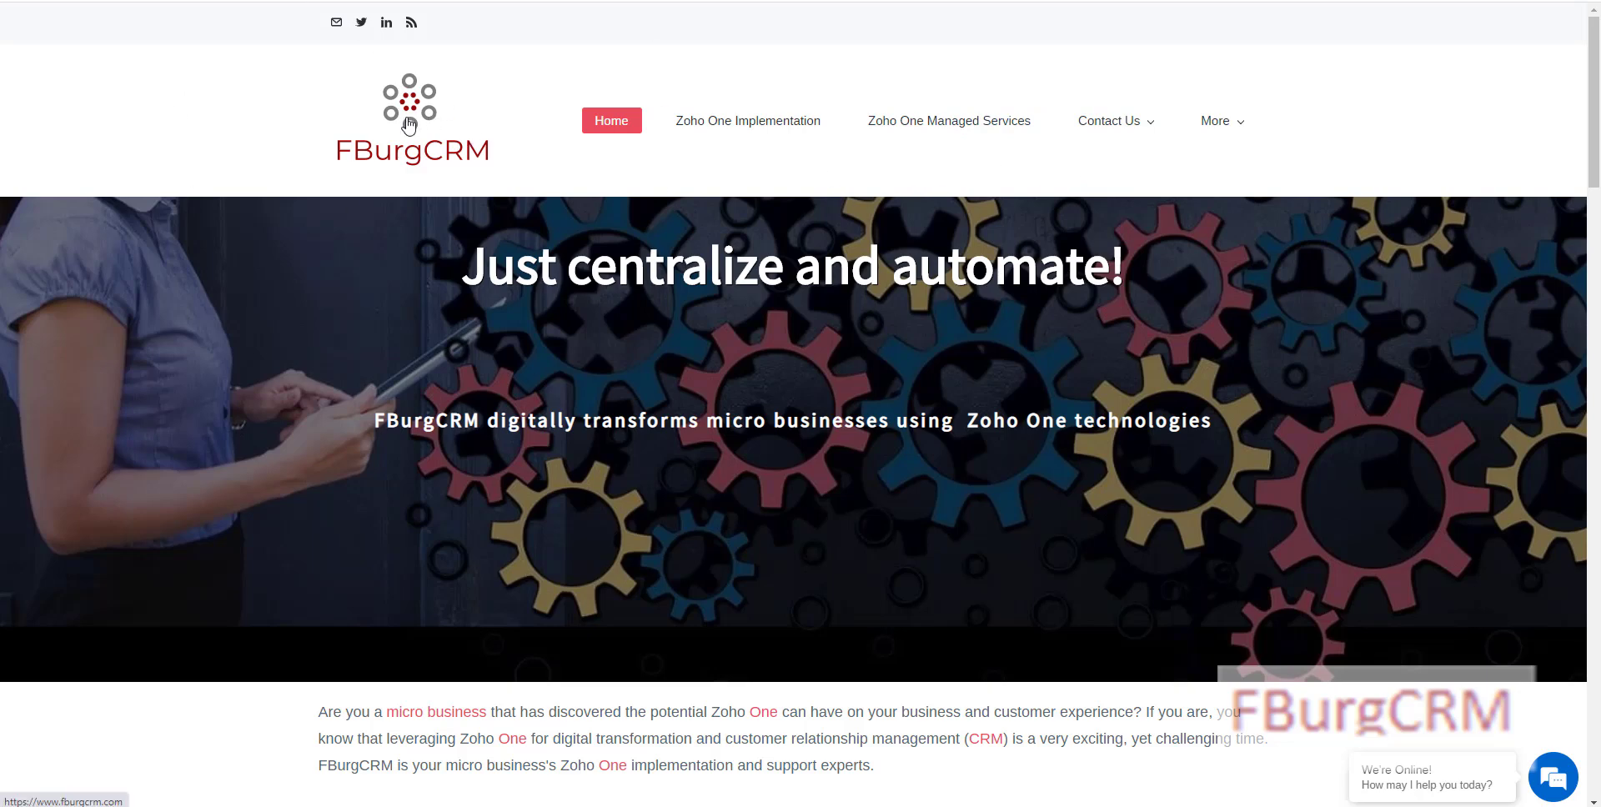
scroll(409, 125, "down", 8)
scroll(411, 193, "up", 8)
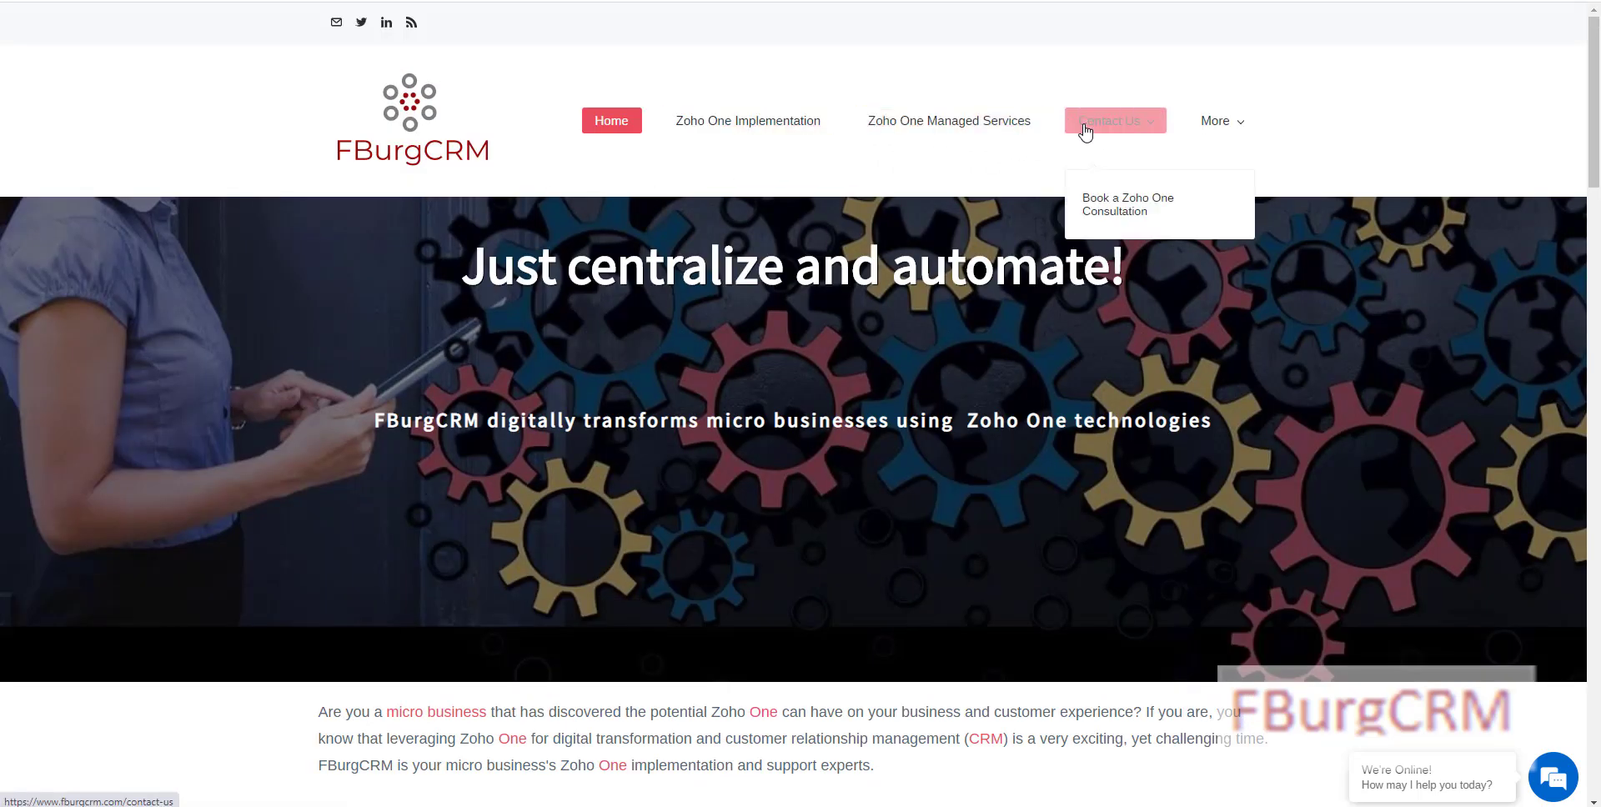
mouse_move(1244, 131)
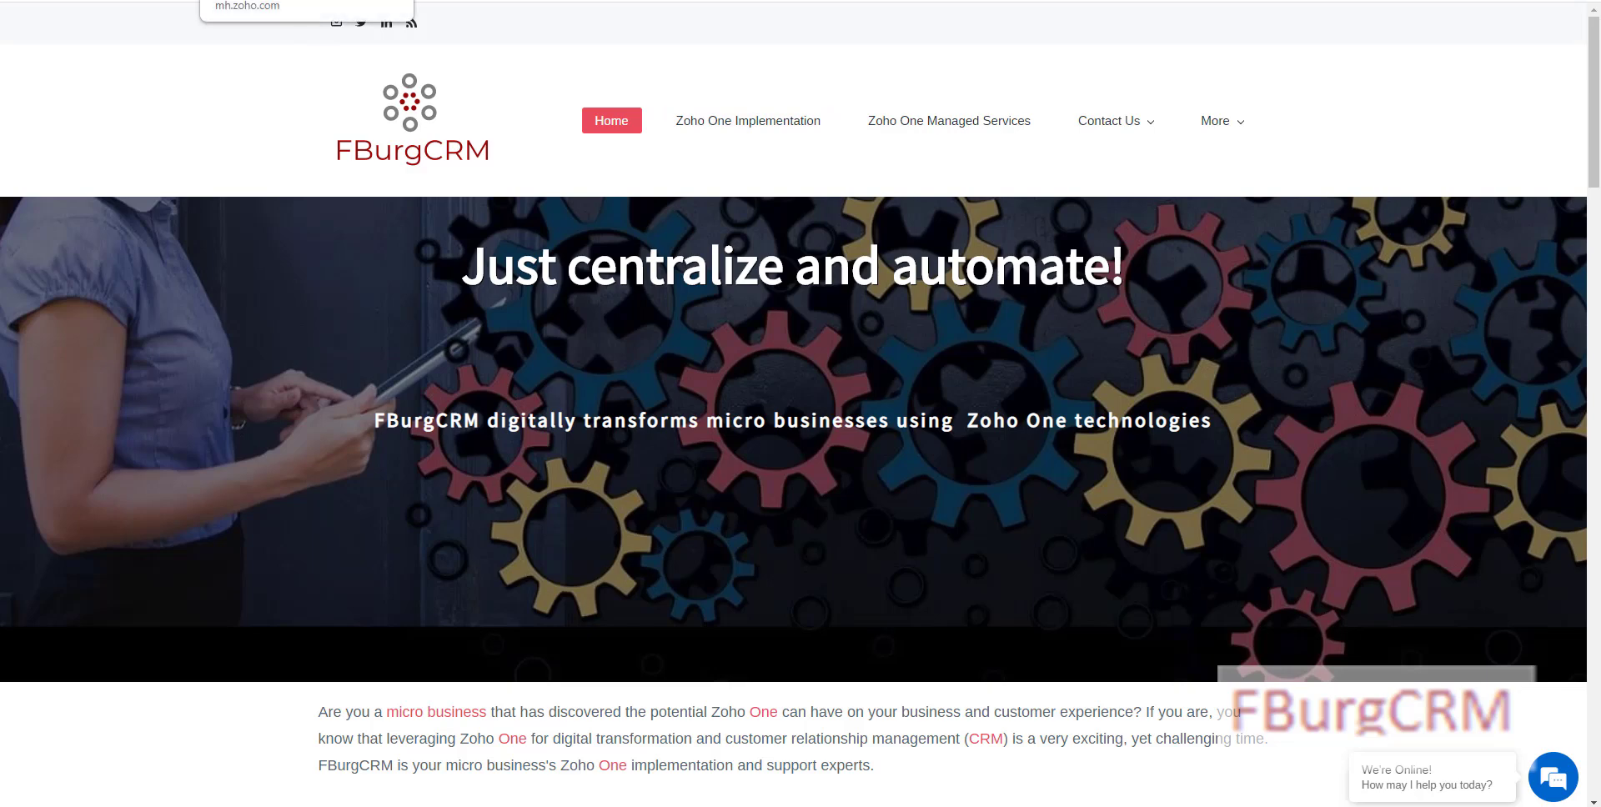
left_click(288, 1)
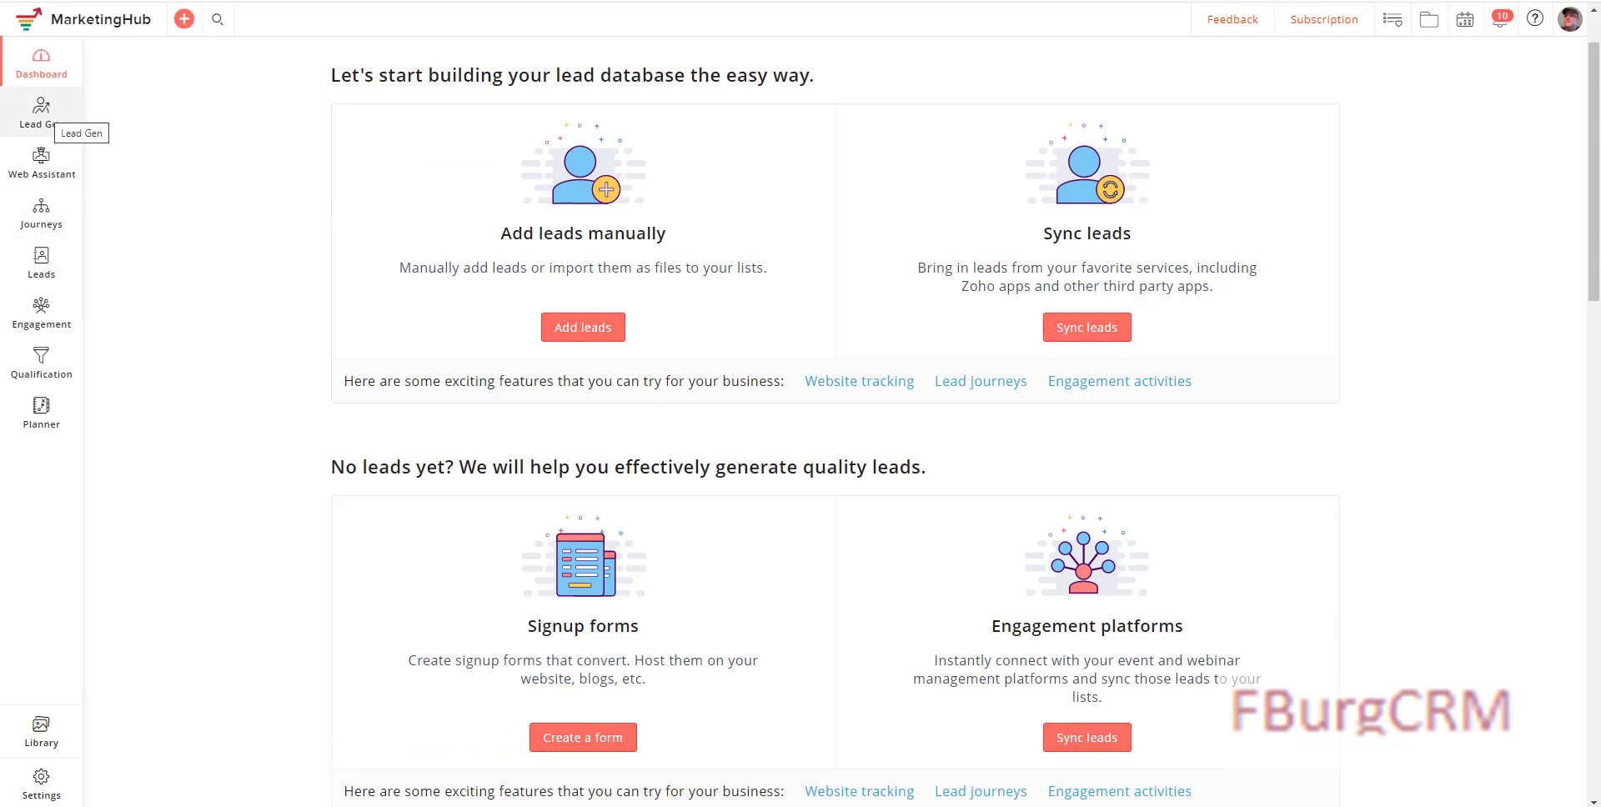
left_click(41, 160)
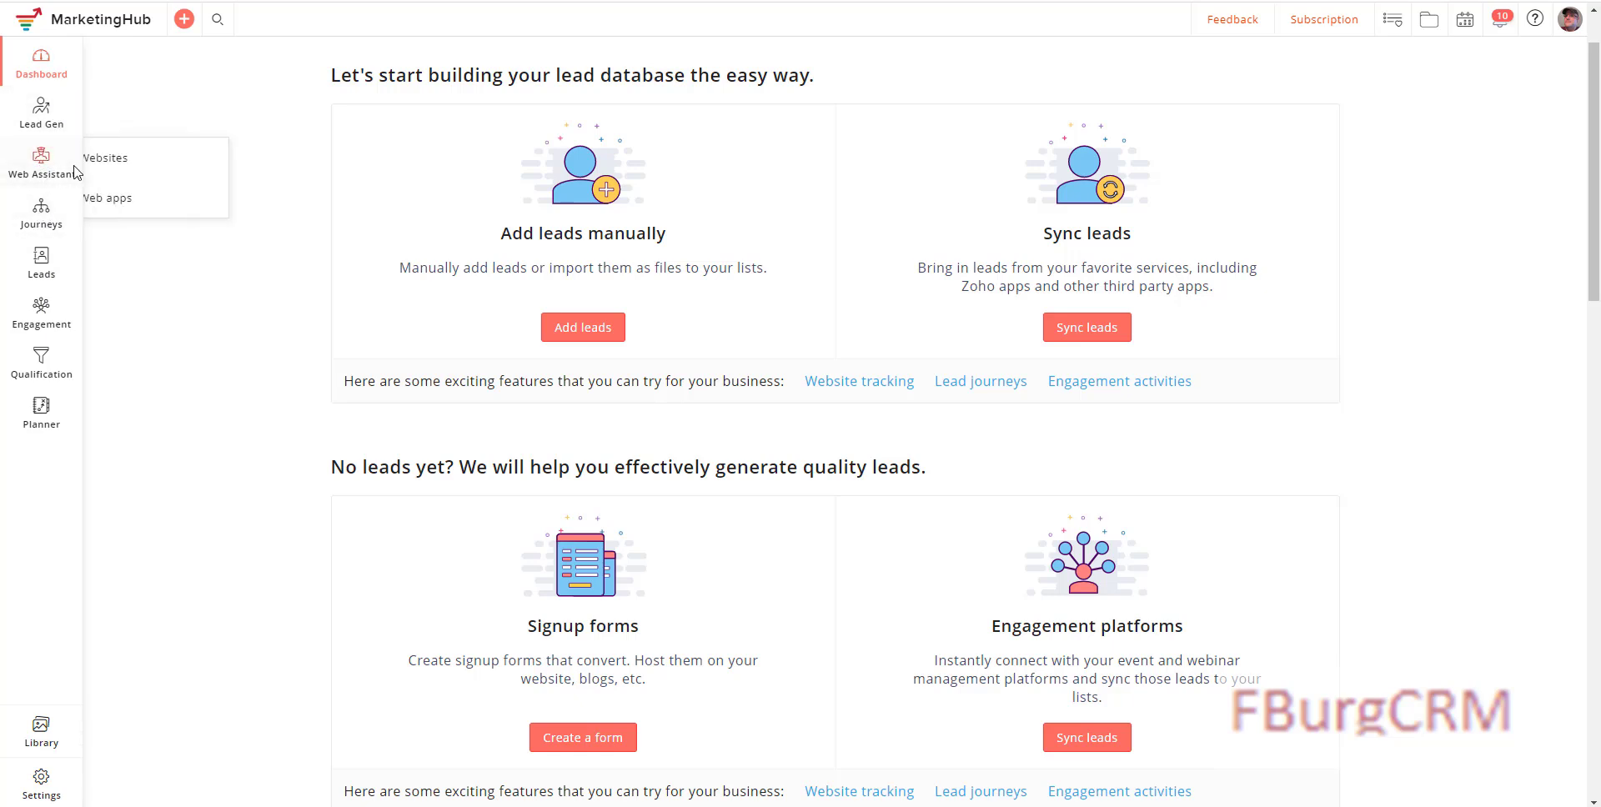
left_click(130, 170)
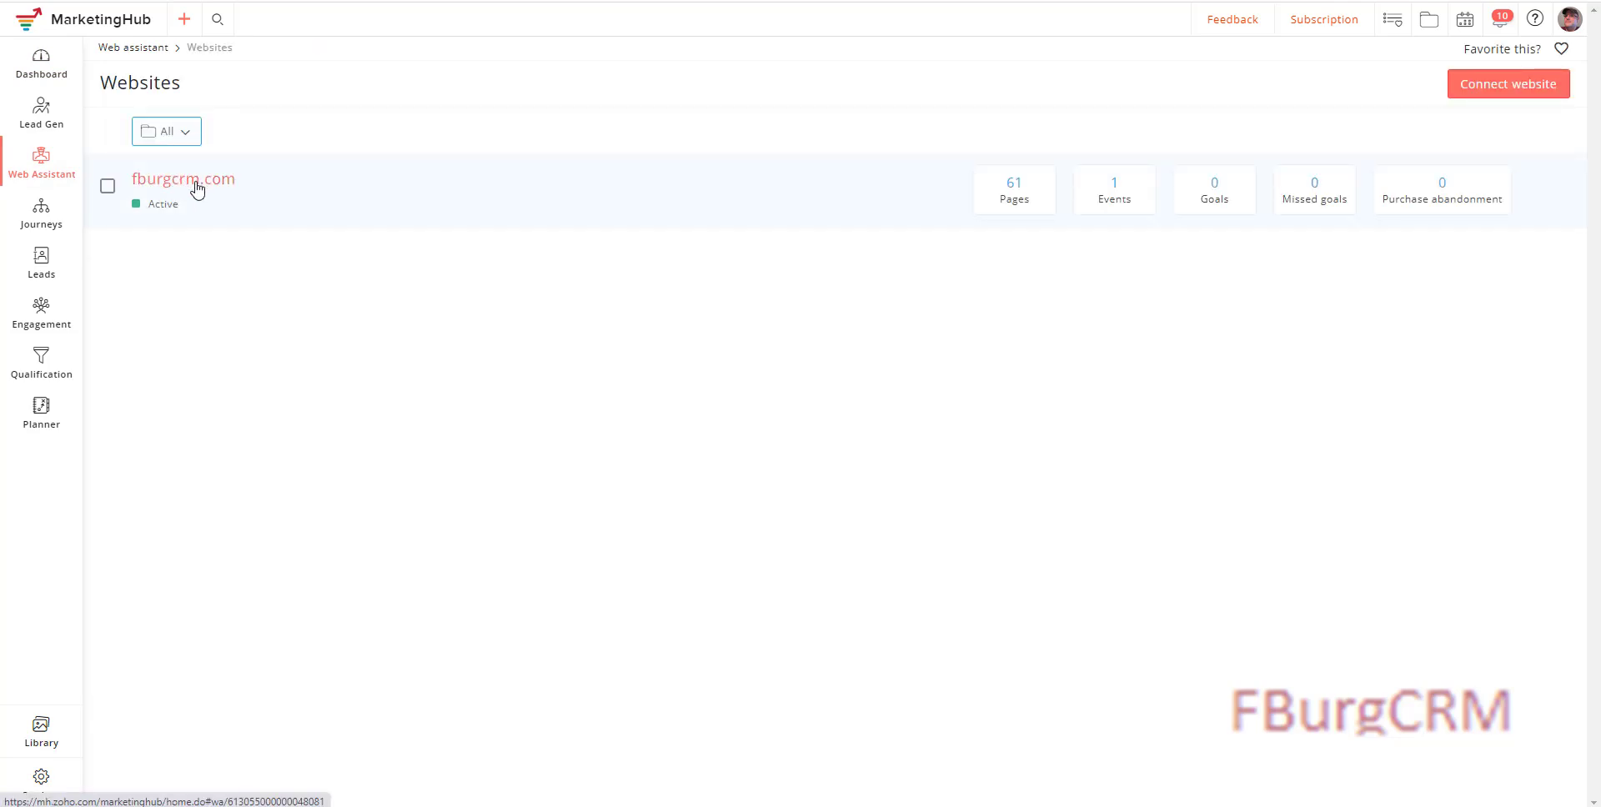
Step: Open fburgcrm.com's Goals page and start a new goal
left_click(197, 188)
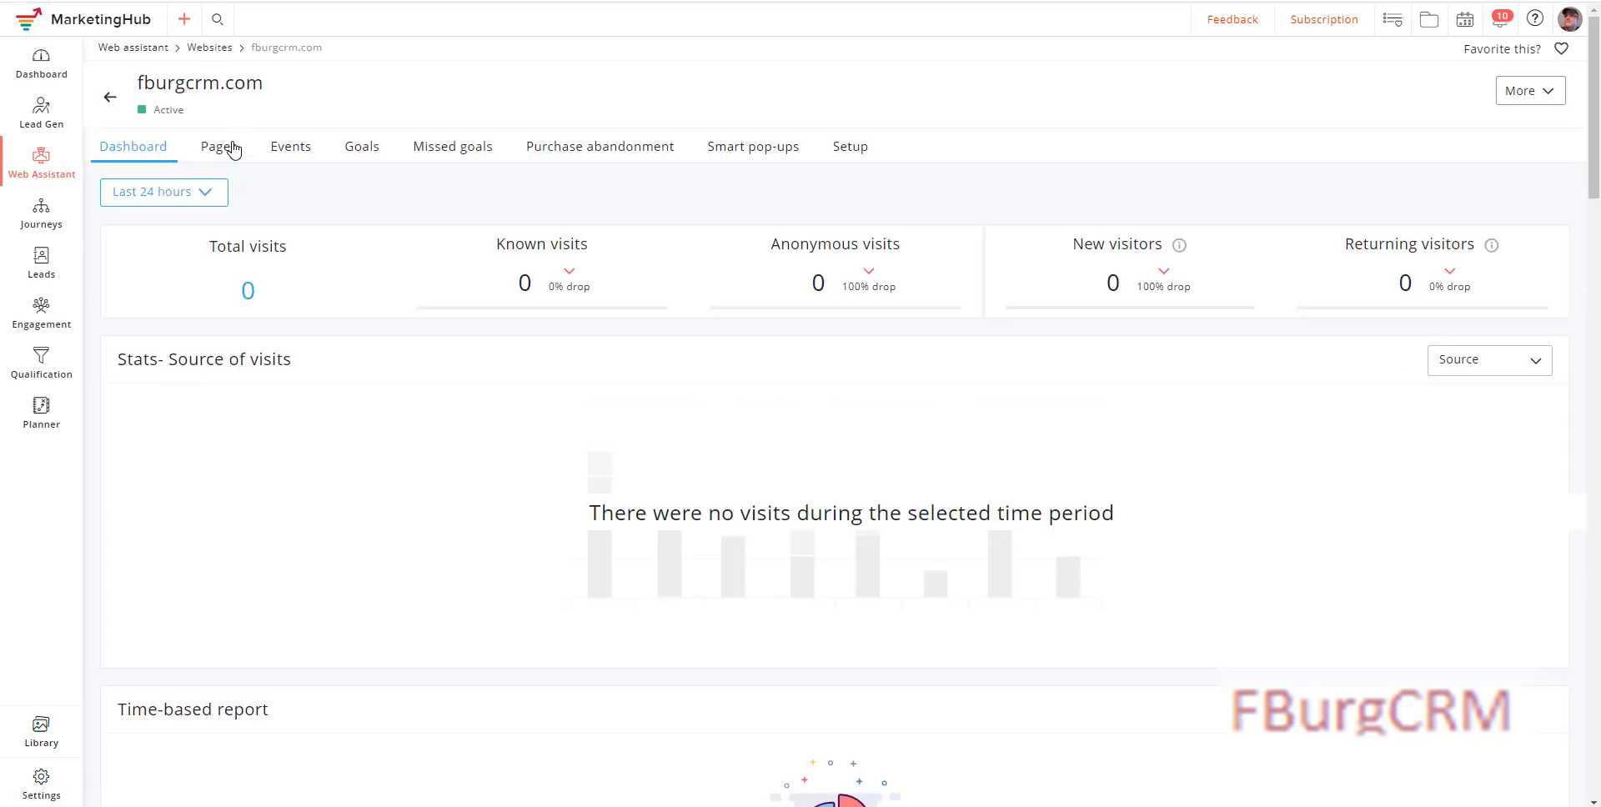
left_click(284, 157)
left_click(369, 150)
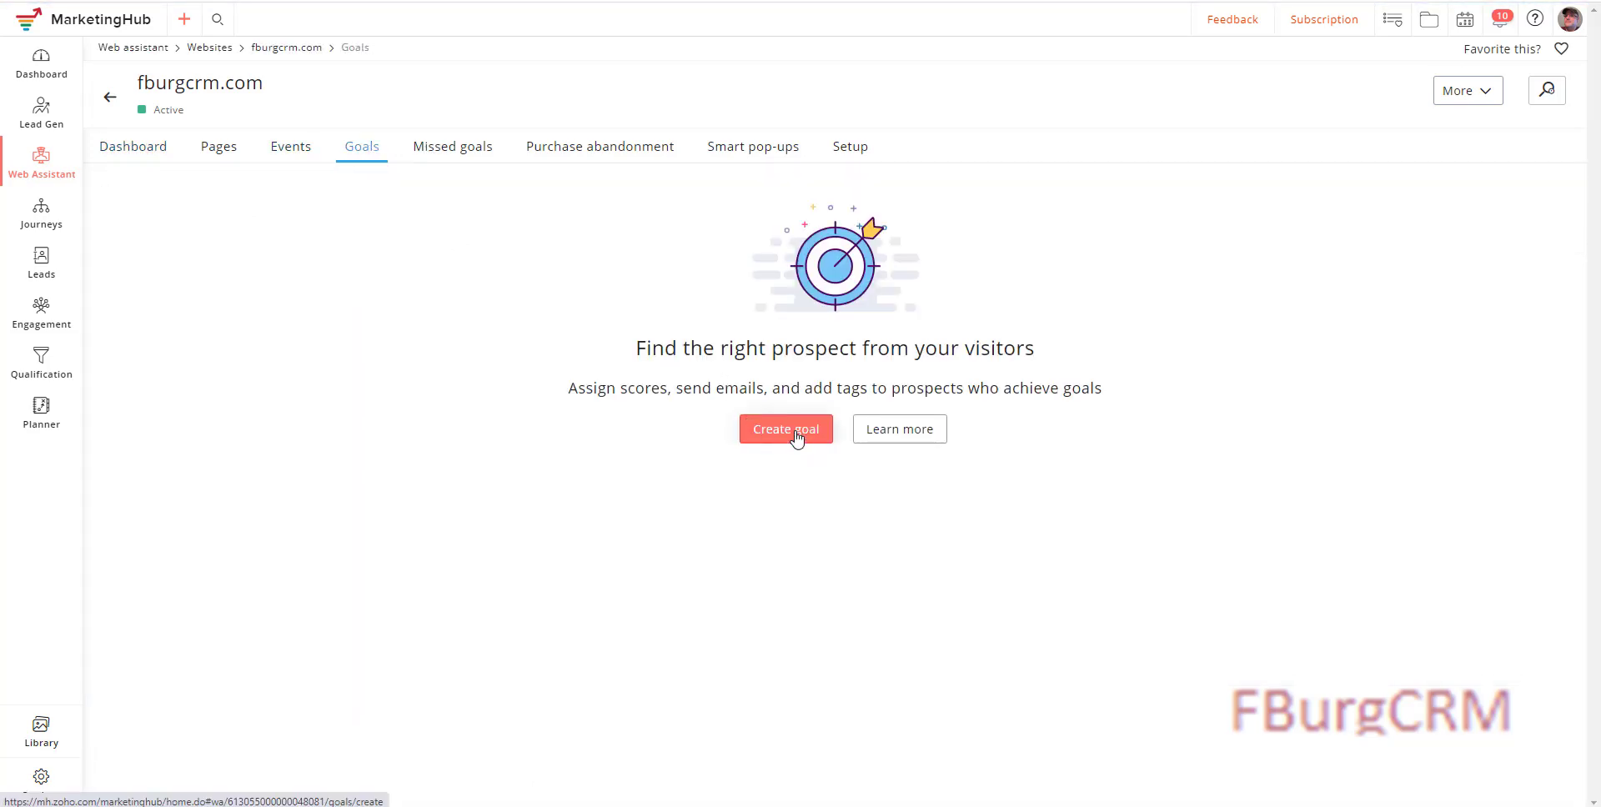
left_click(789, 432)
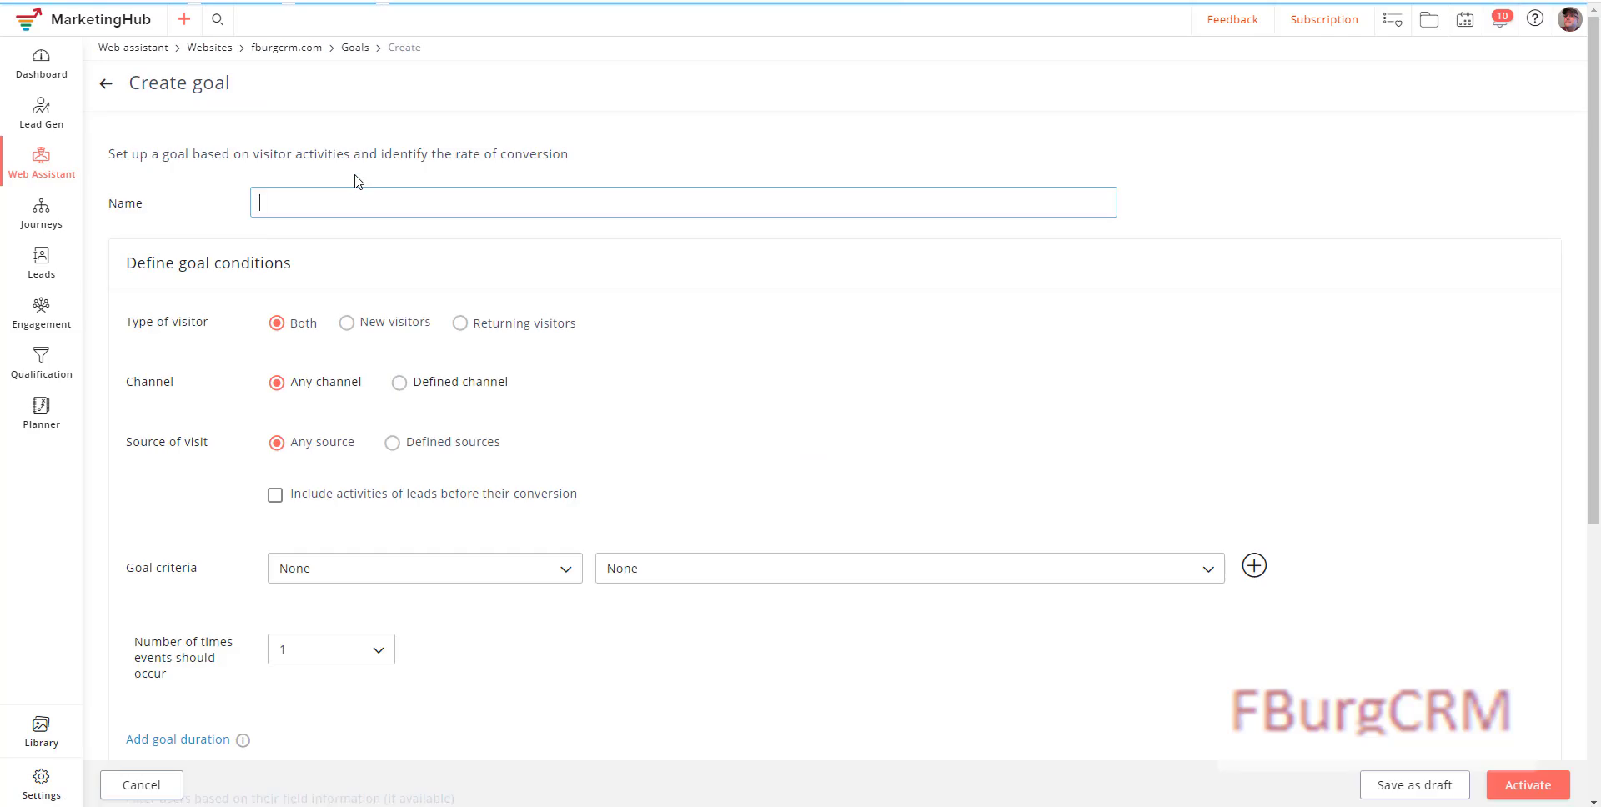
Step: Name the goal 'Zoho One Implementation' and include lead activities from before conversion
left_click(308, 200)
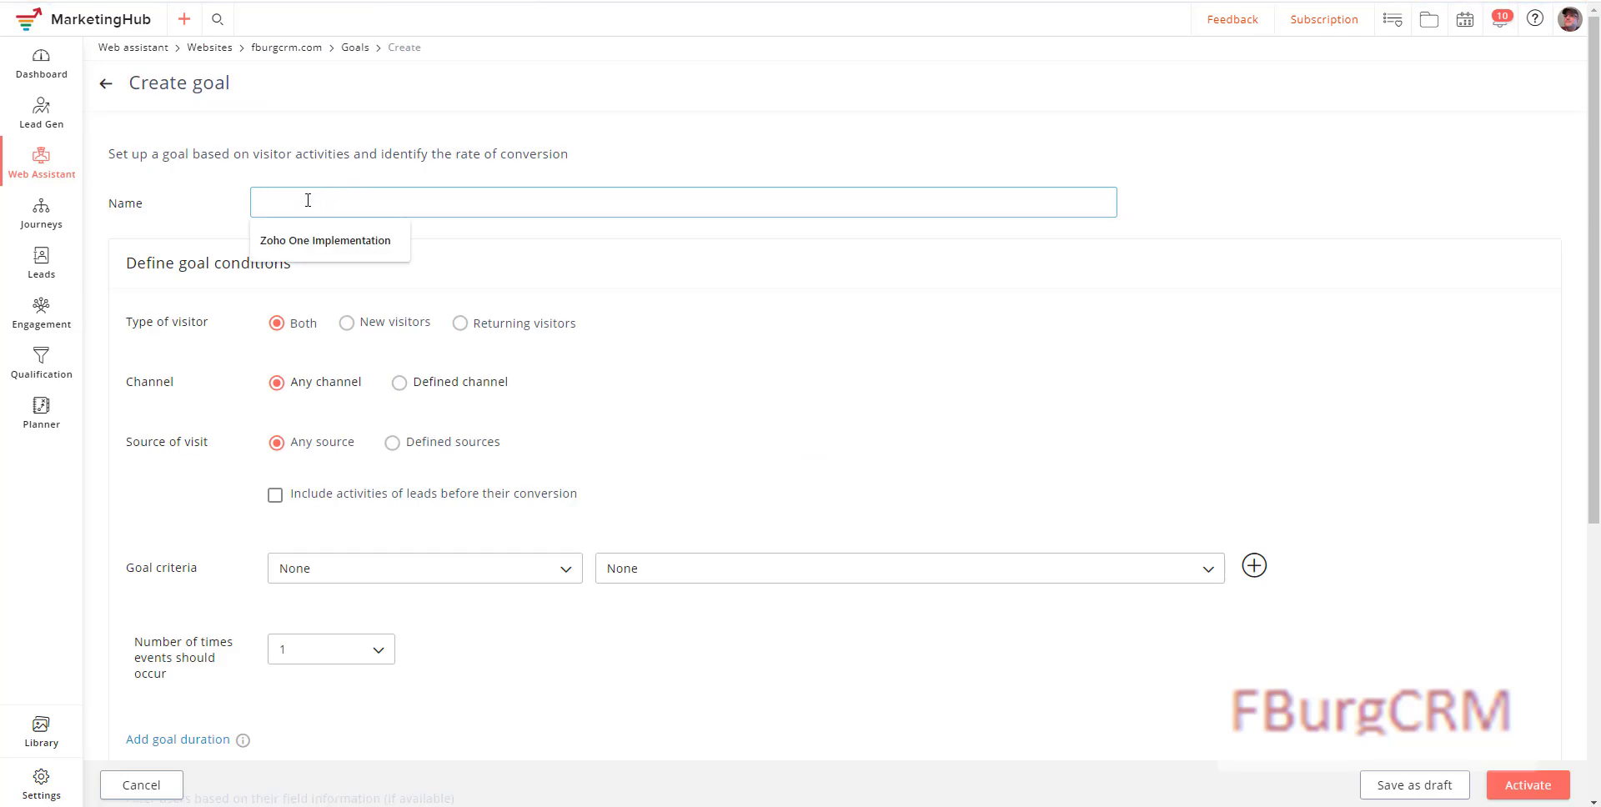
left_click(302, 240)
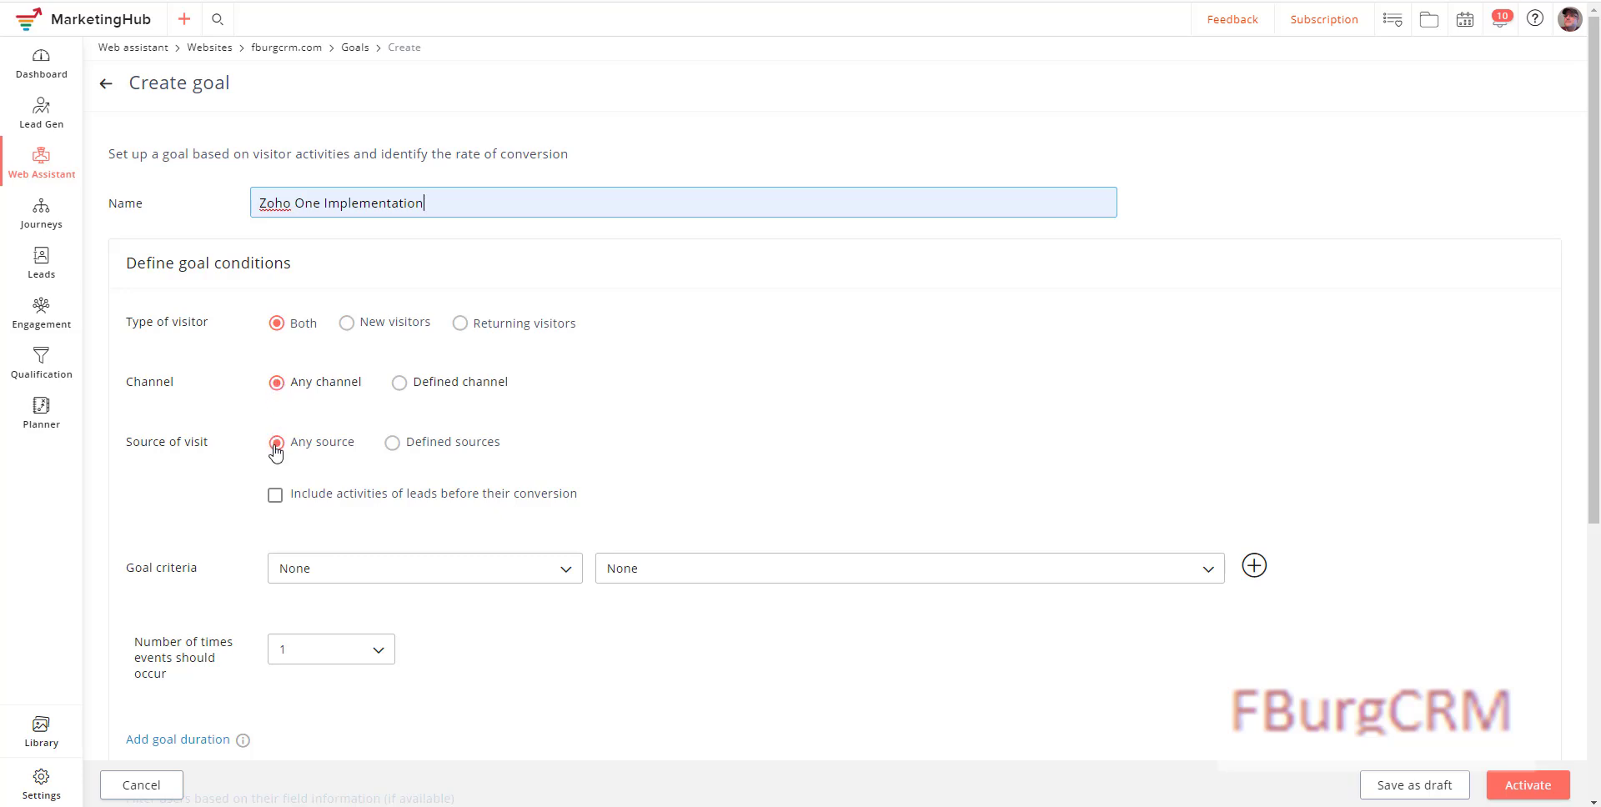
scroll(271, 448, "down", 1)
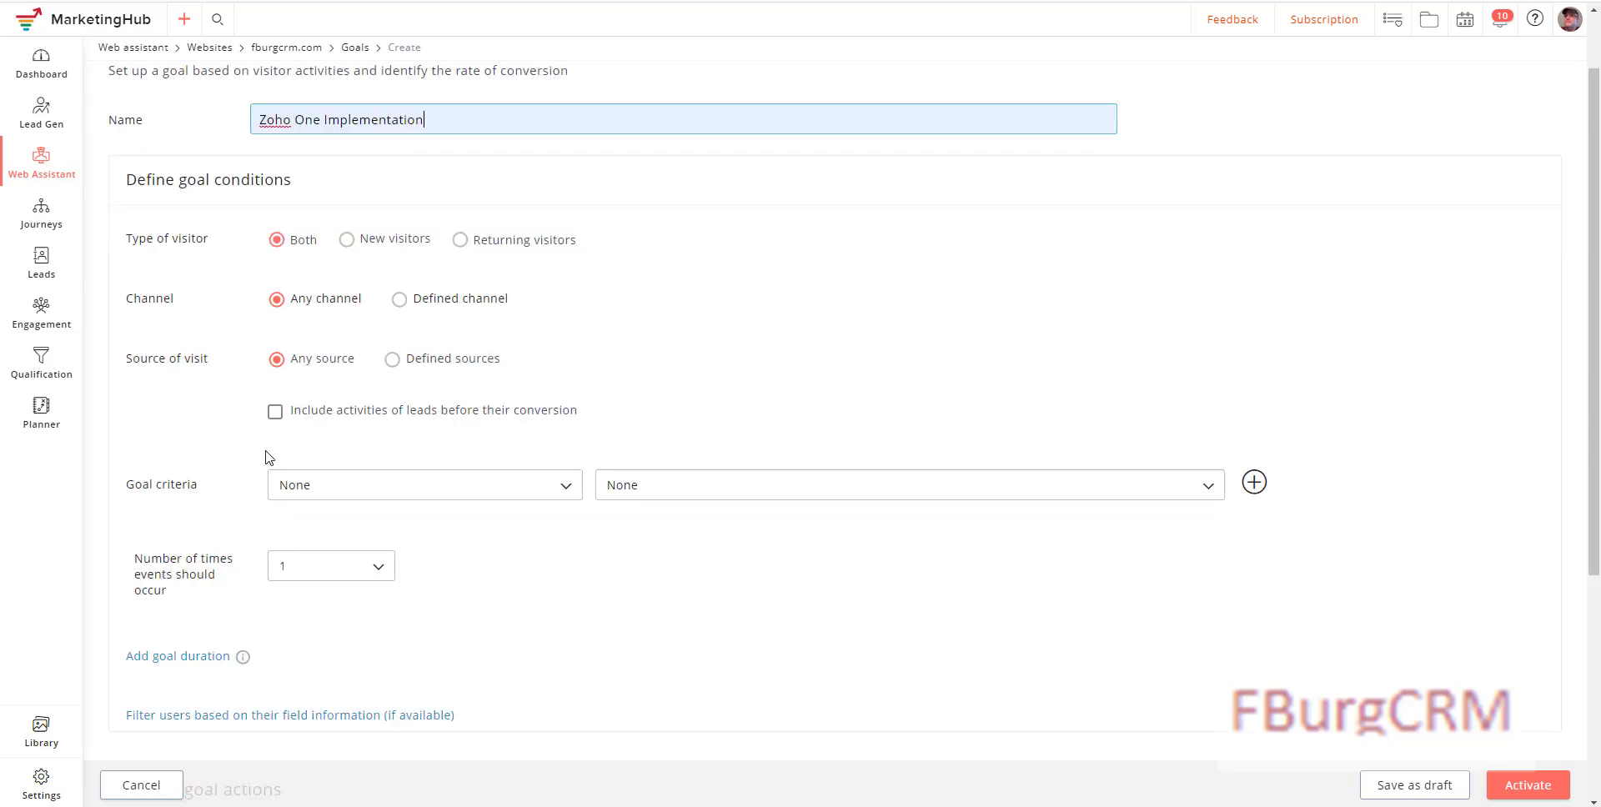
left_click(276, 412)
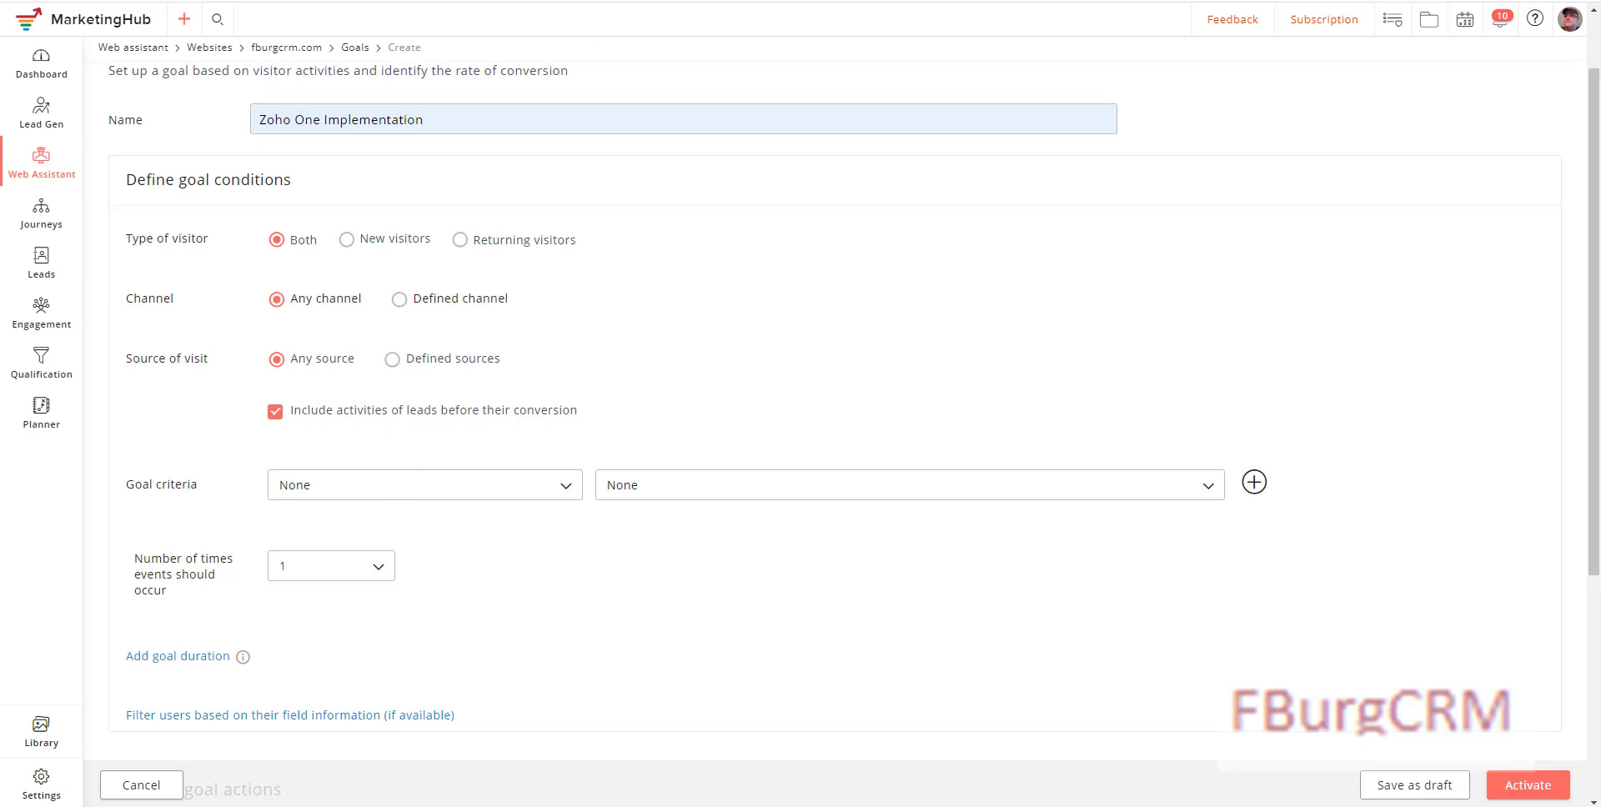
Step: Set the first goal criterion to visiting the fburgcrm.com/about page
left_click(393, 500)
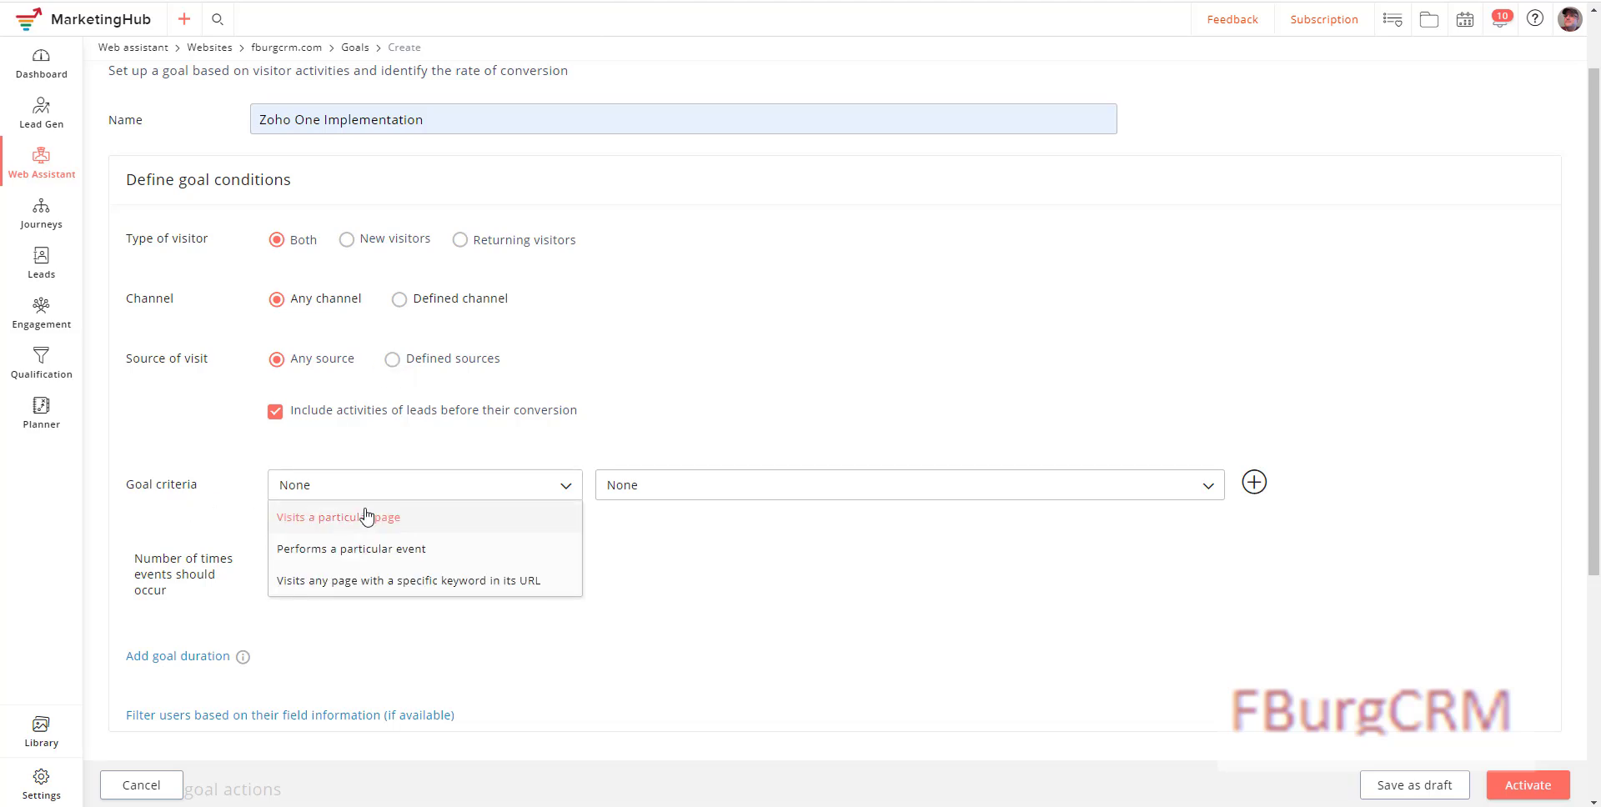
left_click(360, 519)
left_click(656, 494)
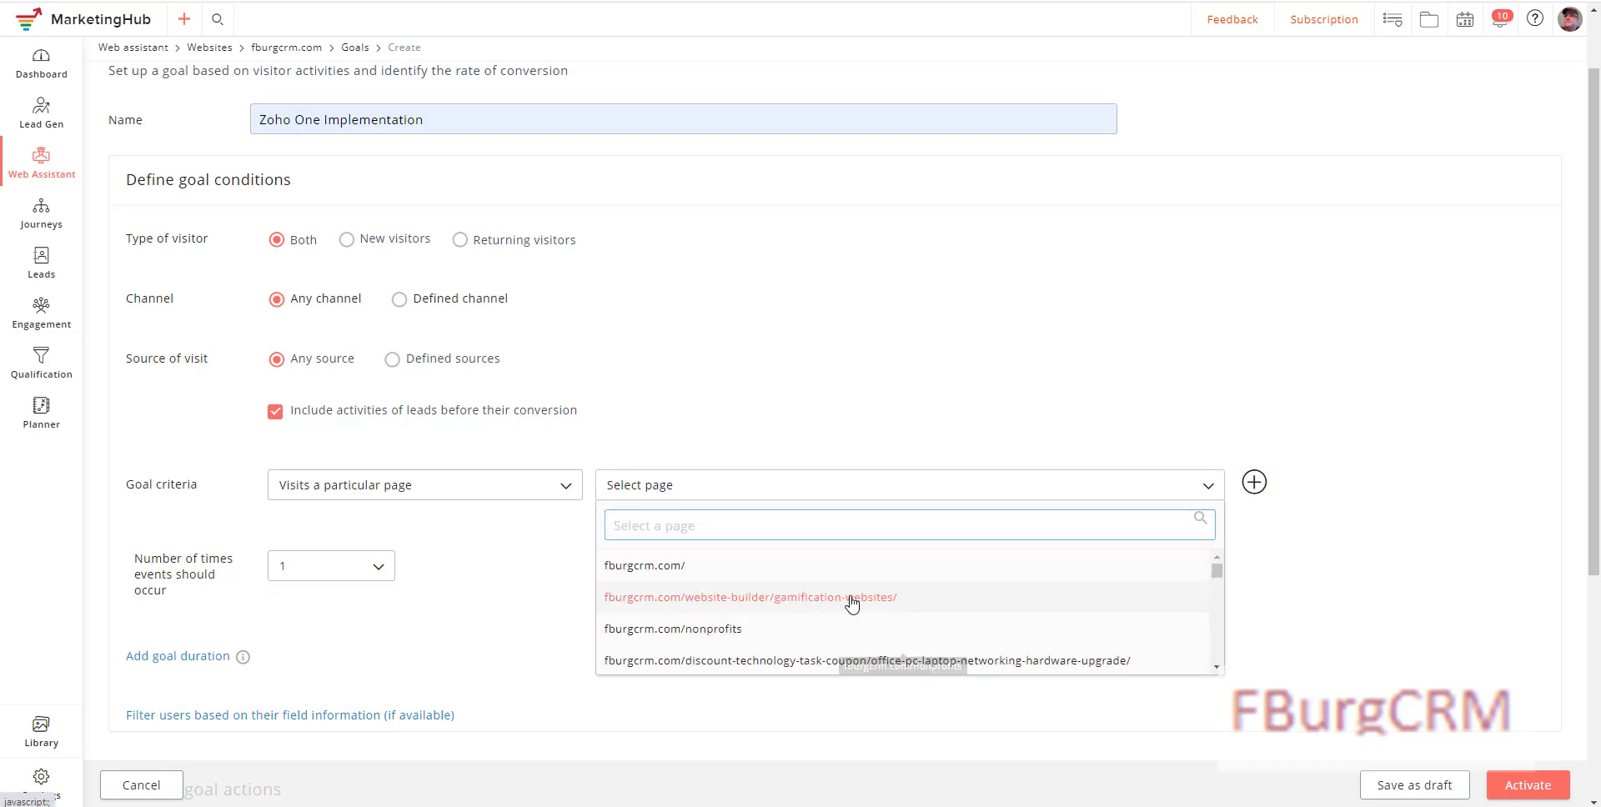
scroll(738, 626, "down", 2)
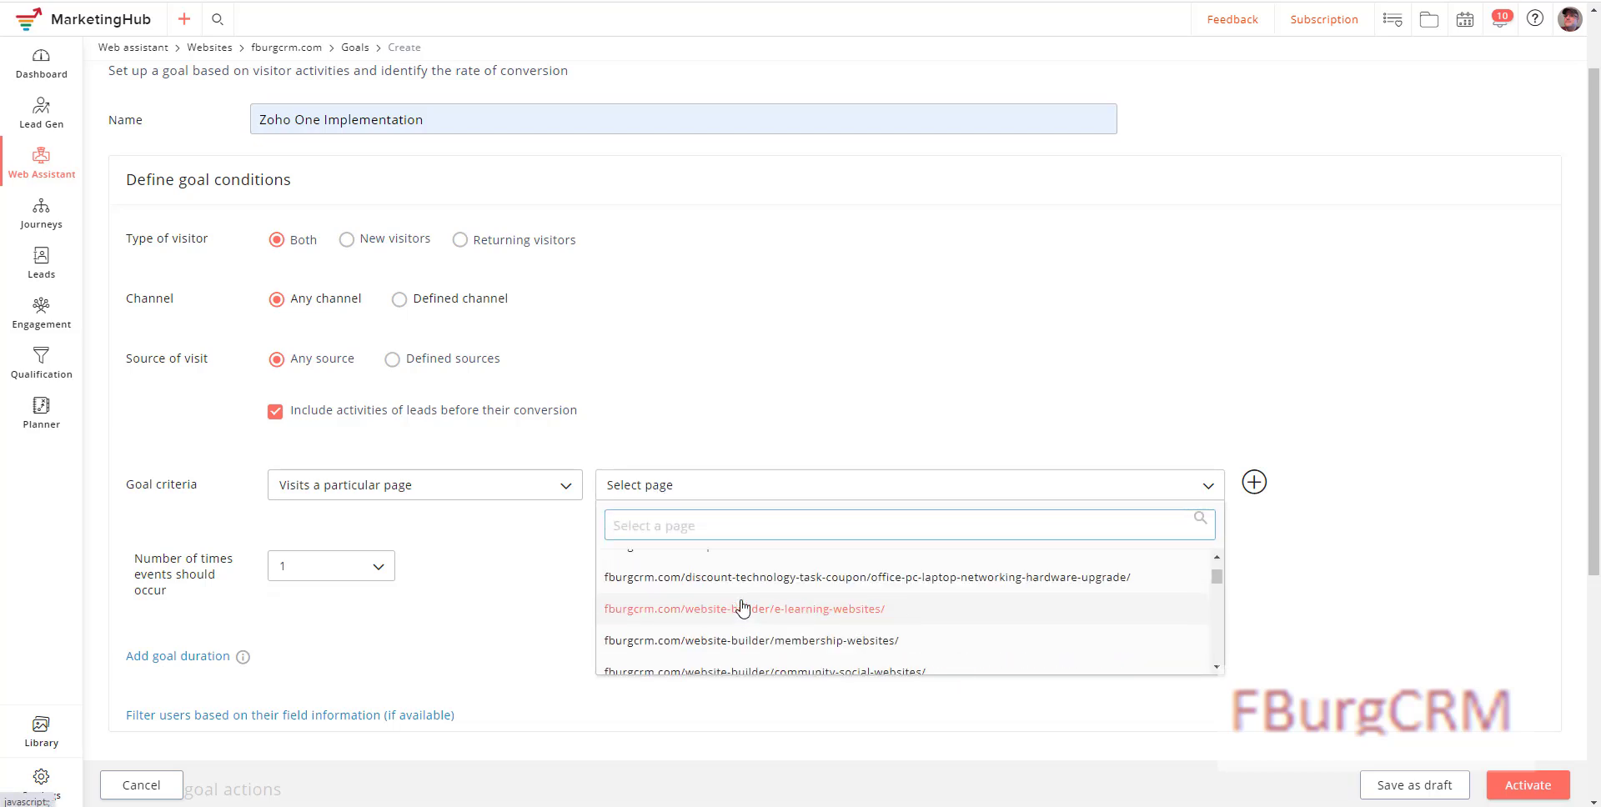
left_click(679, 518)
type("about")
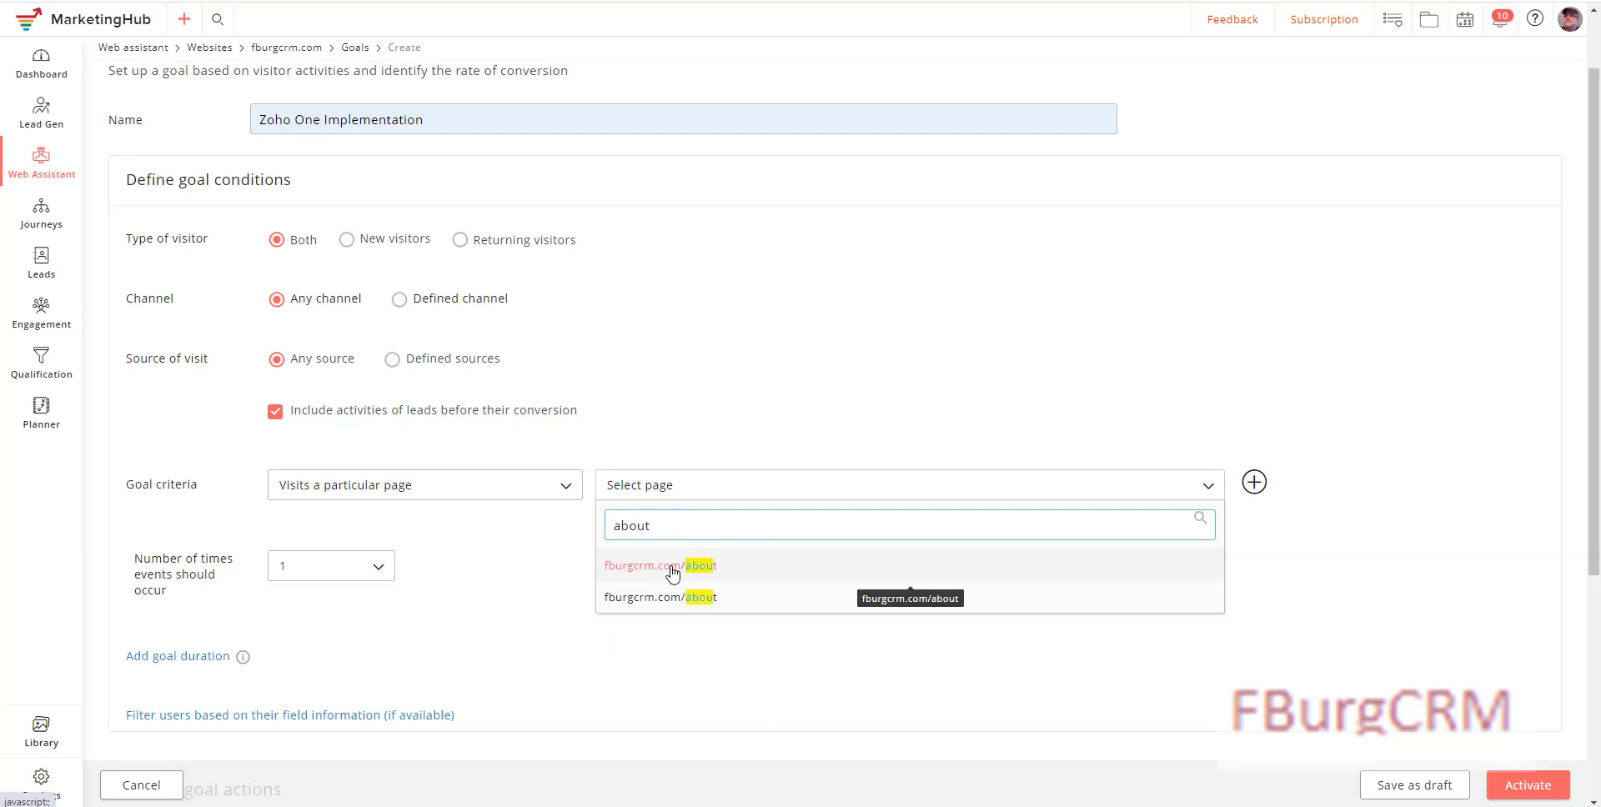
left_click(670, 567)
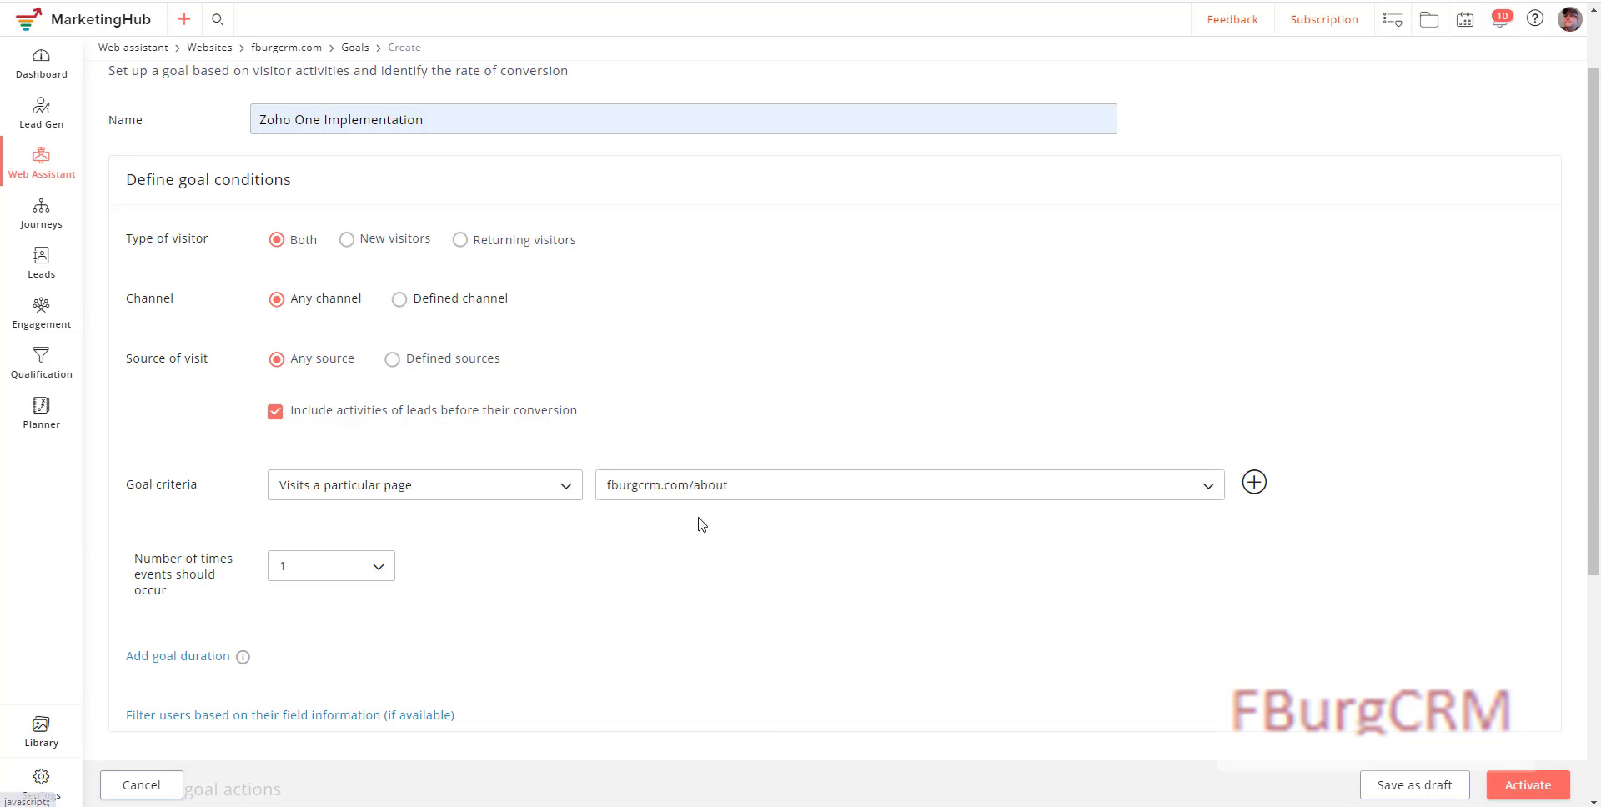
Step: Add page-visit criteria for /testimonials and /zoho-one-zoho-crm-implementation-services
left_click(1253, 483)
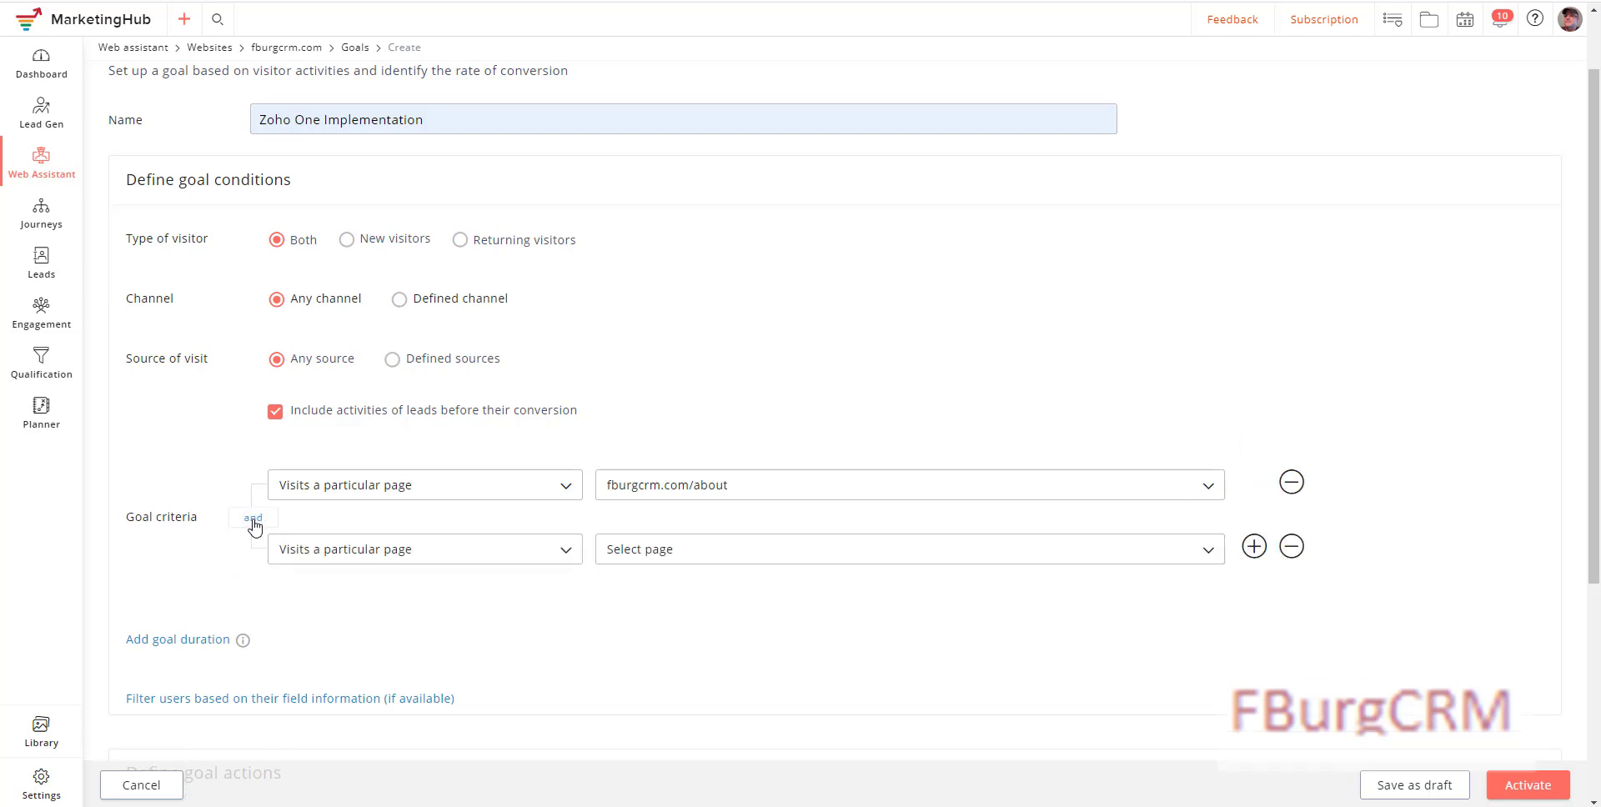
left_click(650, 557)
type("test")
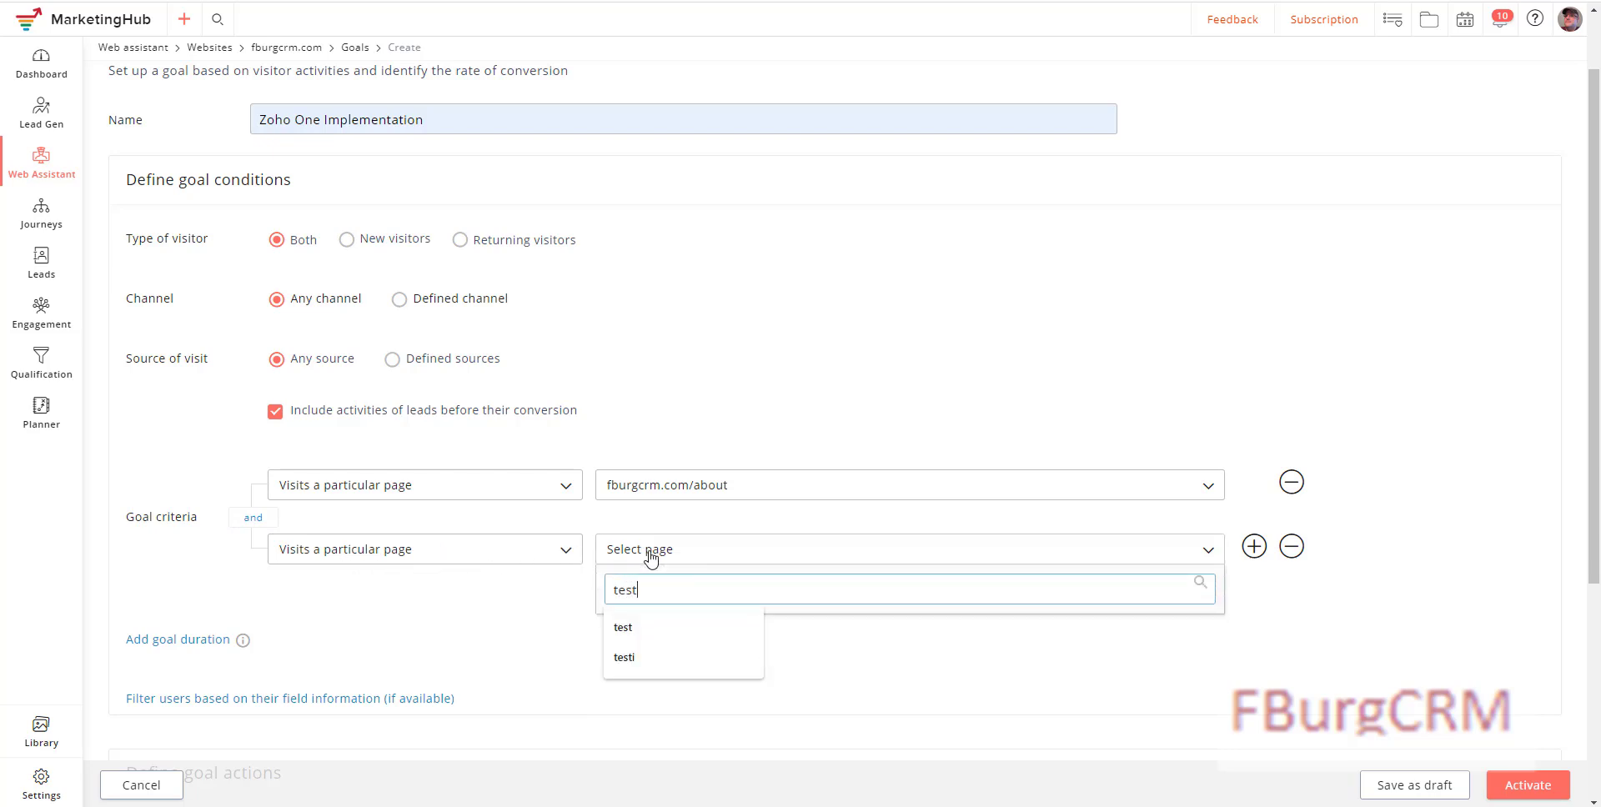
type("i")
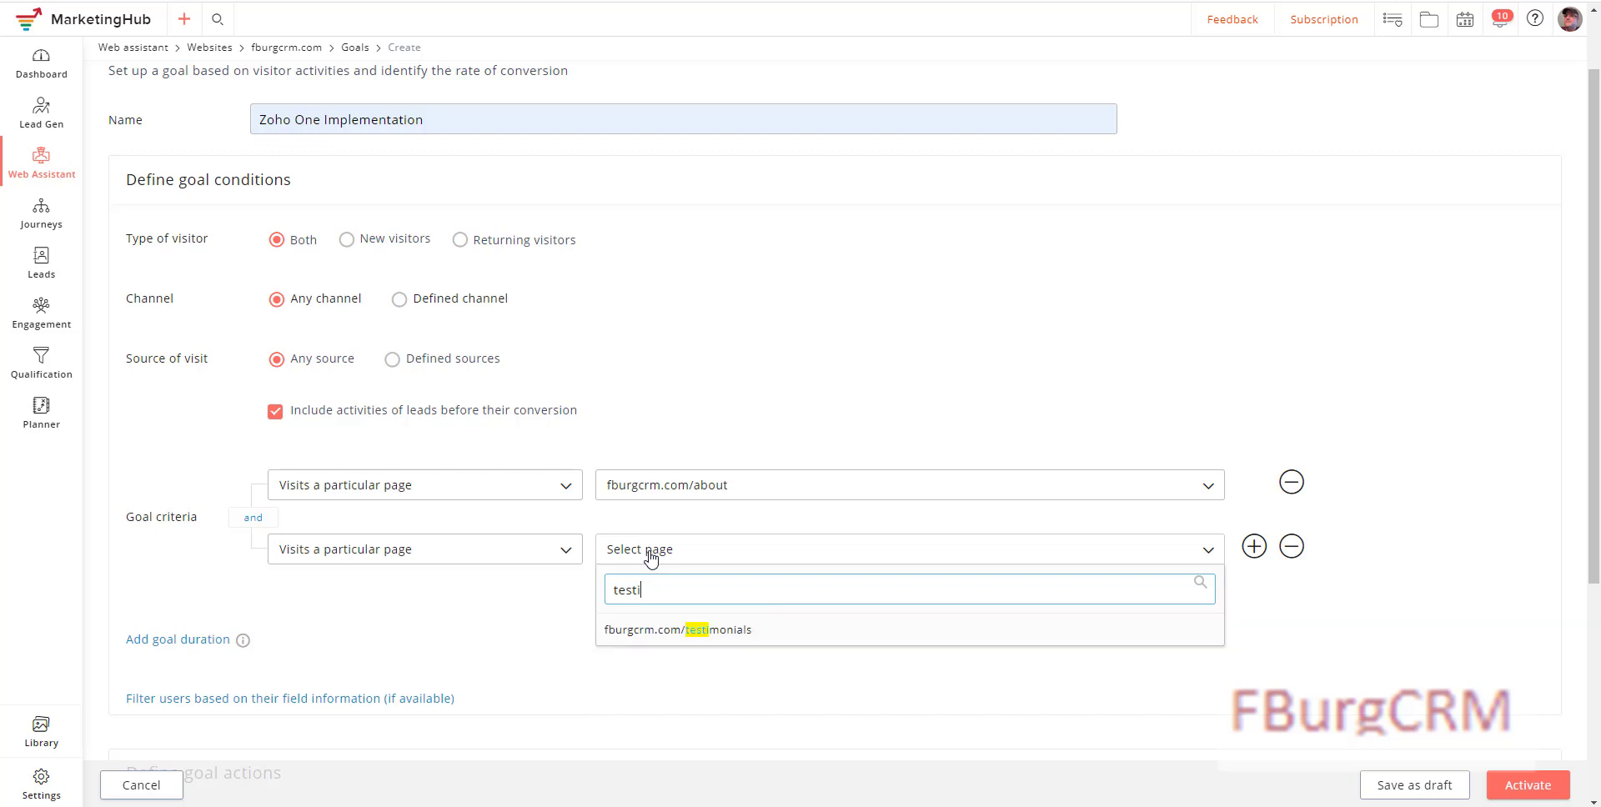
left_click(719, 630)
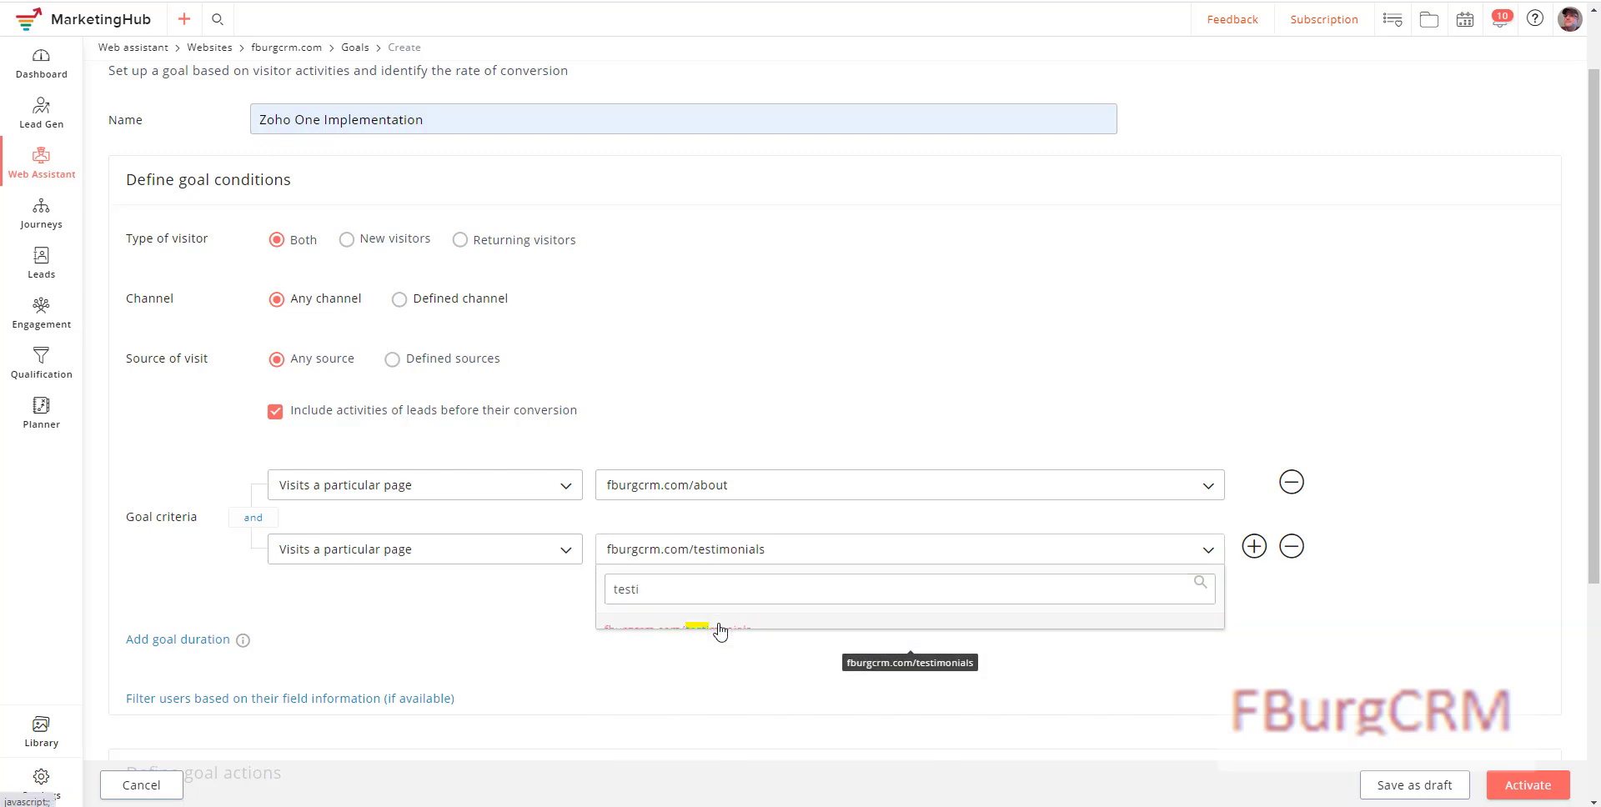
left_click(1255, 546)
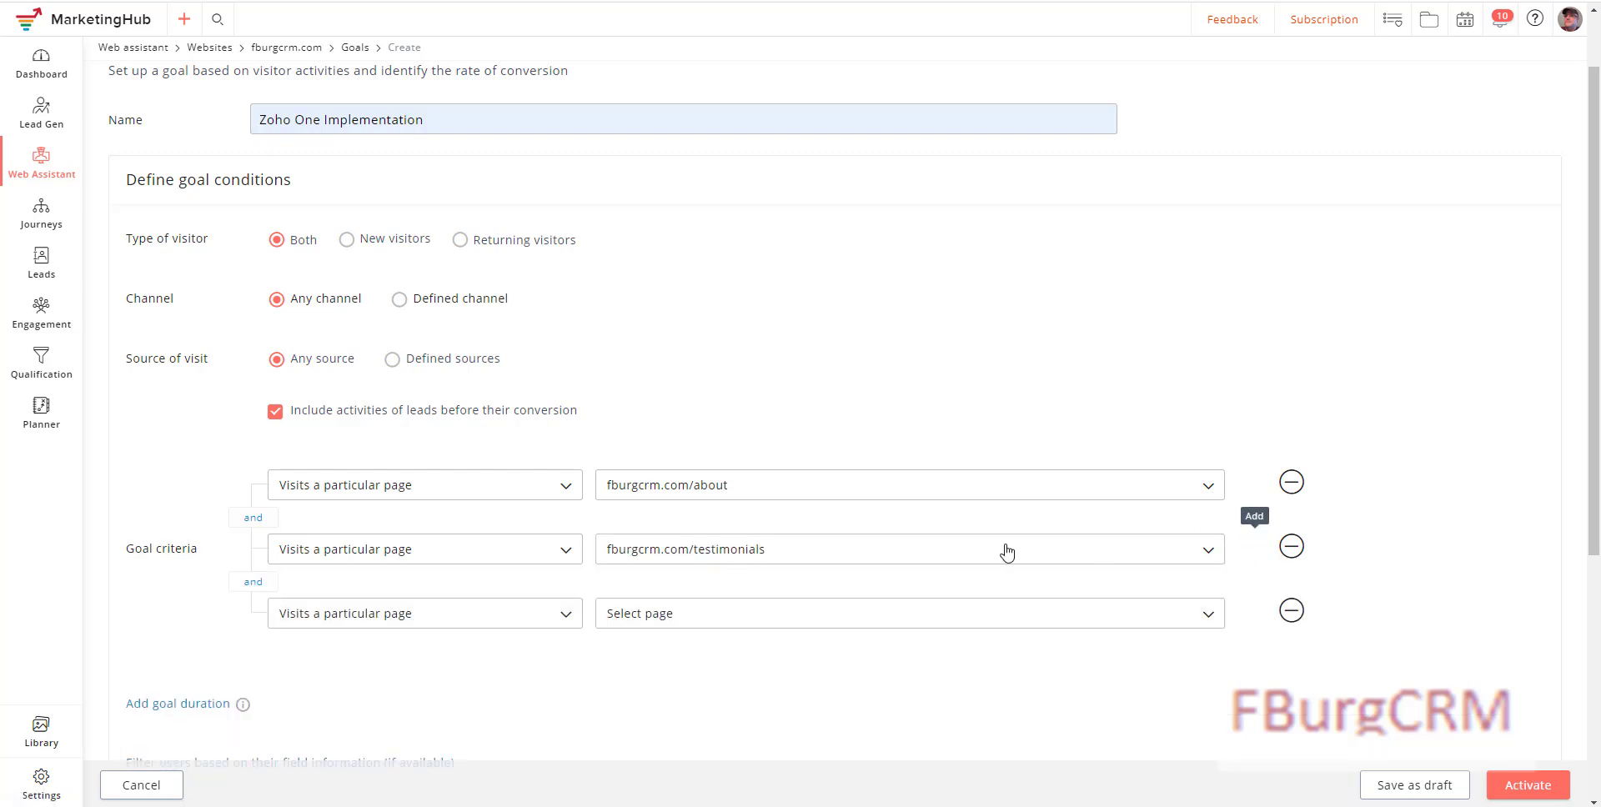
left_click(701, 619)
left_click(684, 654)
type("implementati")
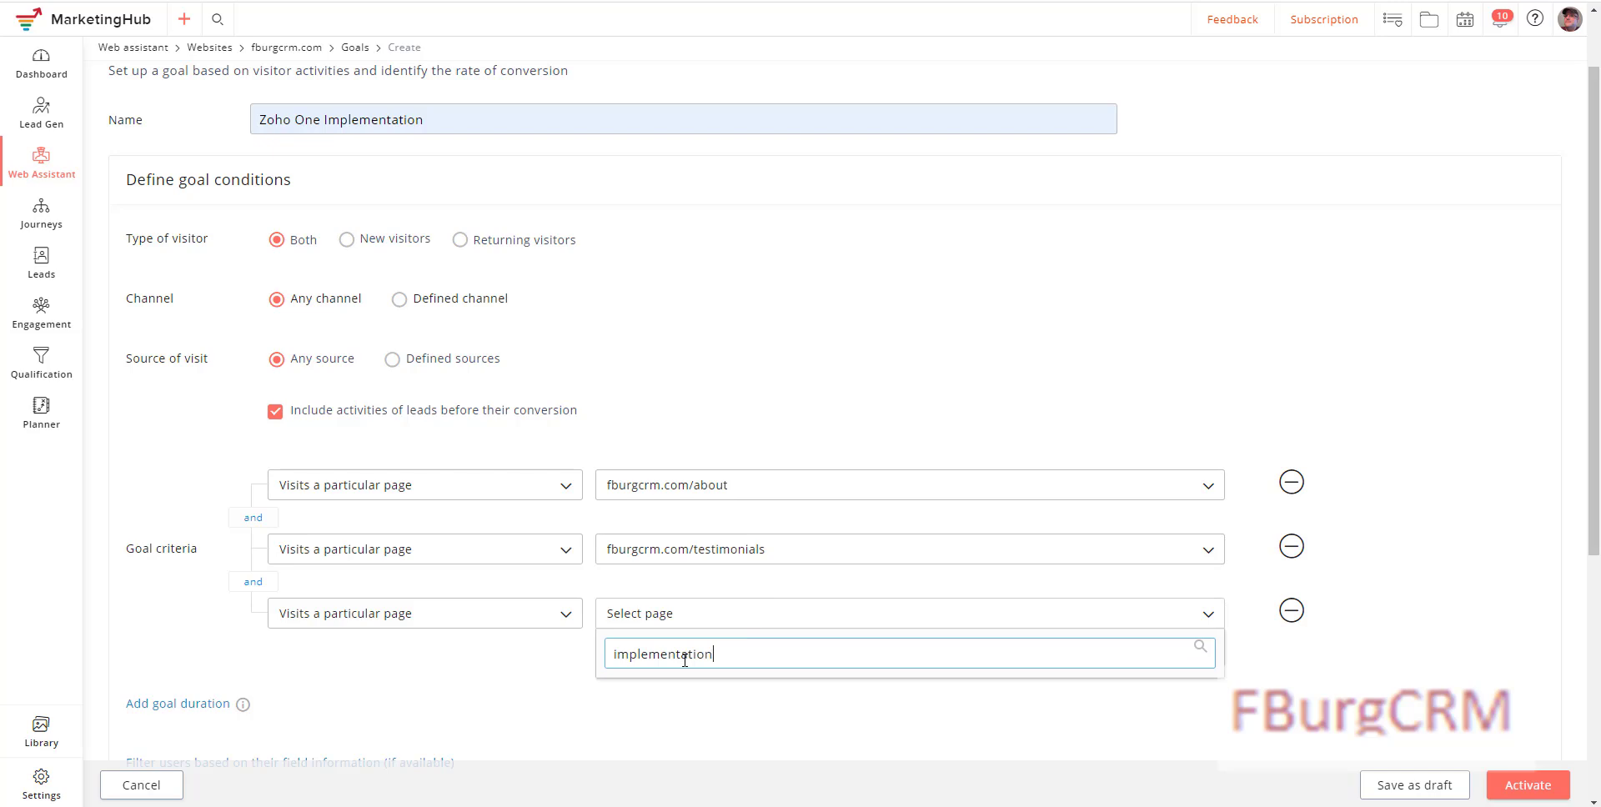
type("on")
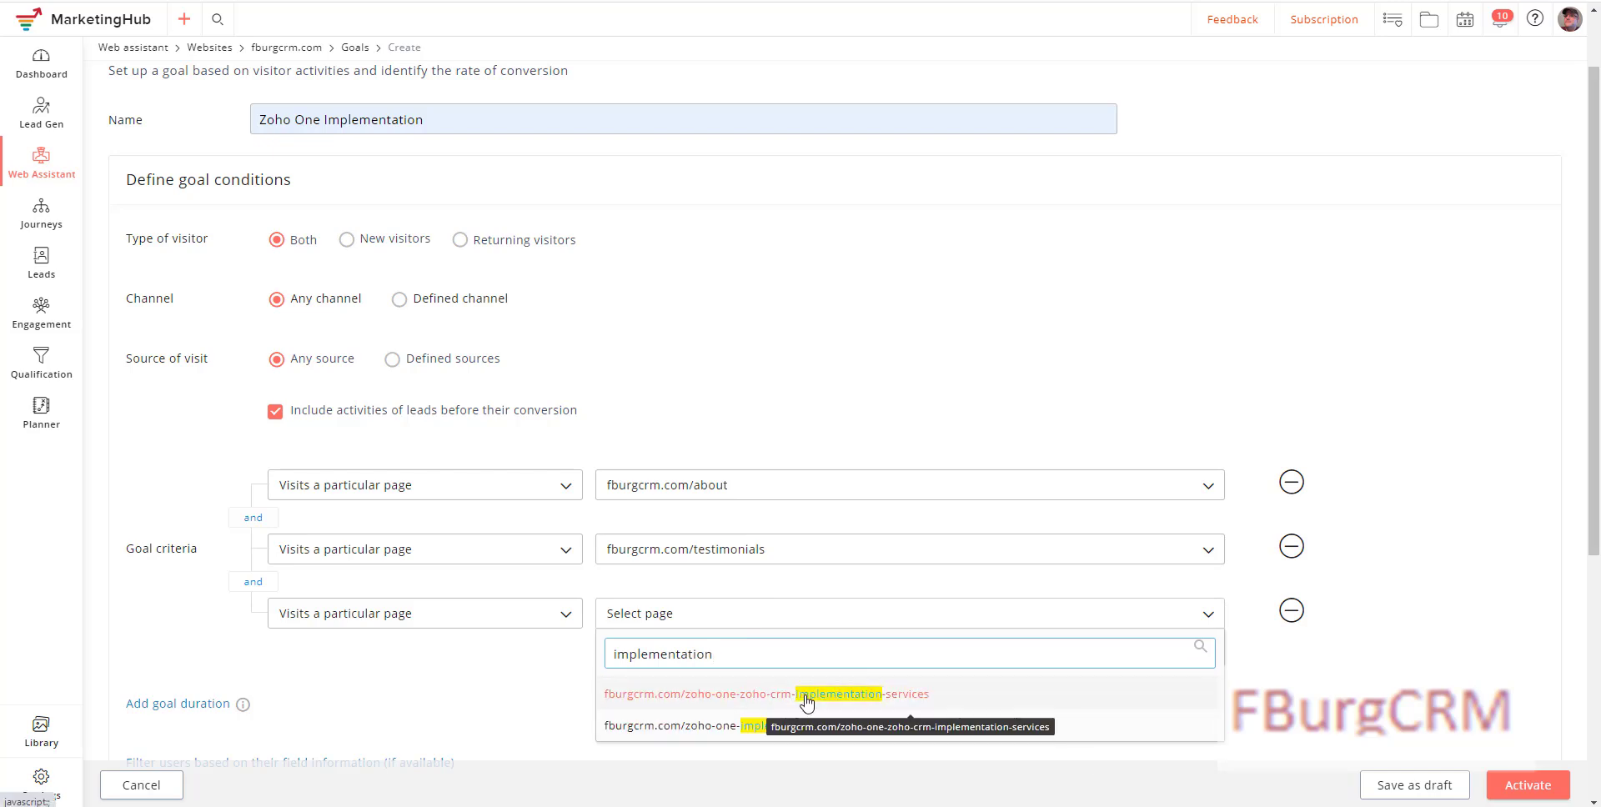
left_click(805, 703)
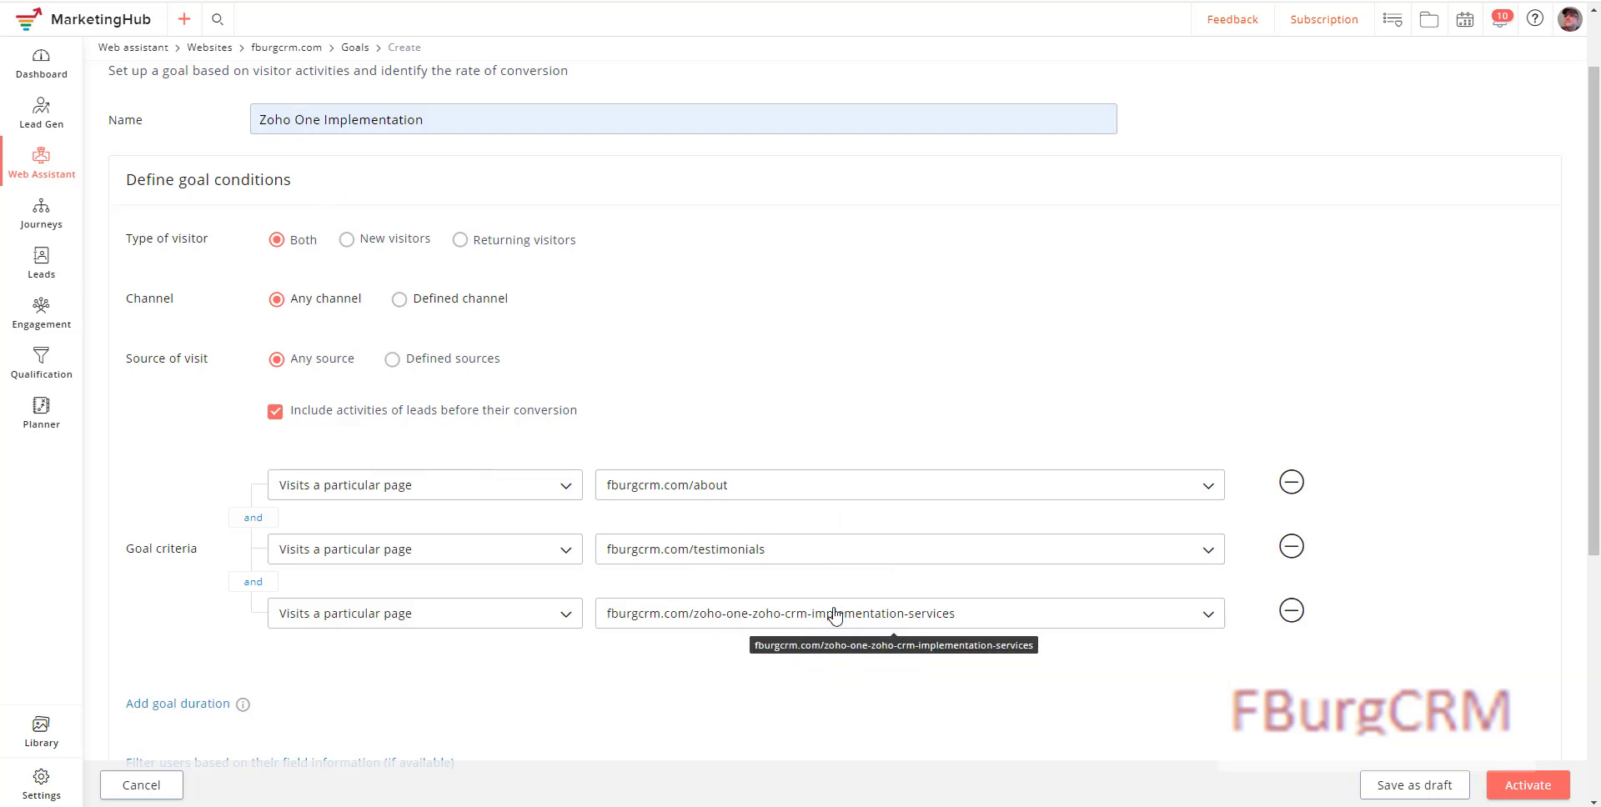
scroll(654, 647, "down", 5)
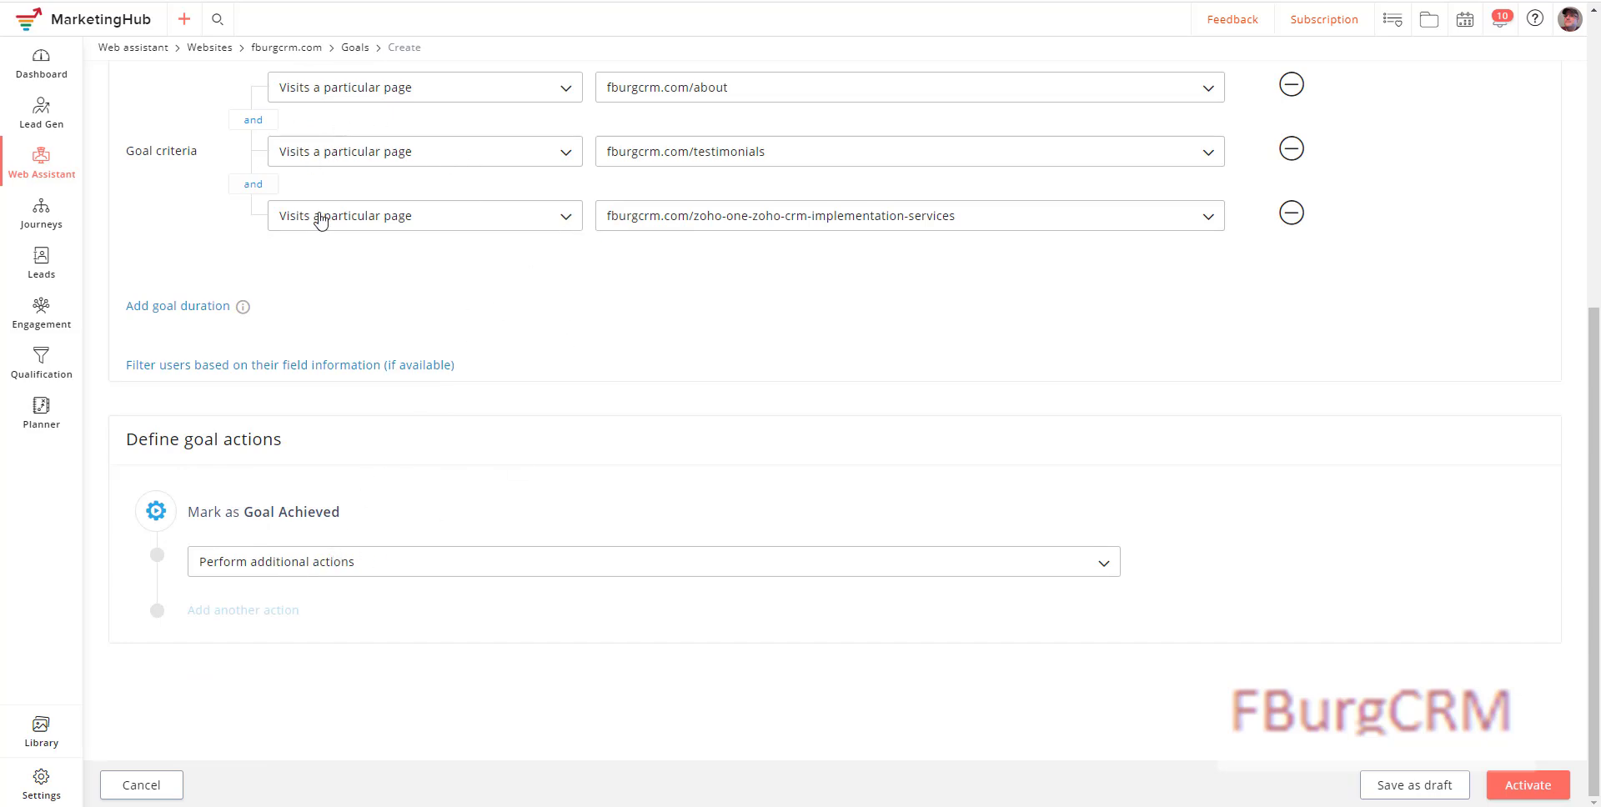
Step: Add an action assigning the Implementation Interest tag, then activate the goal
left_click(290, 575)
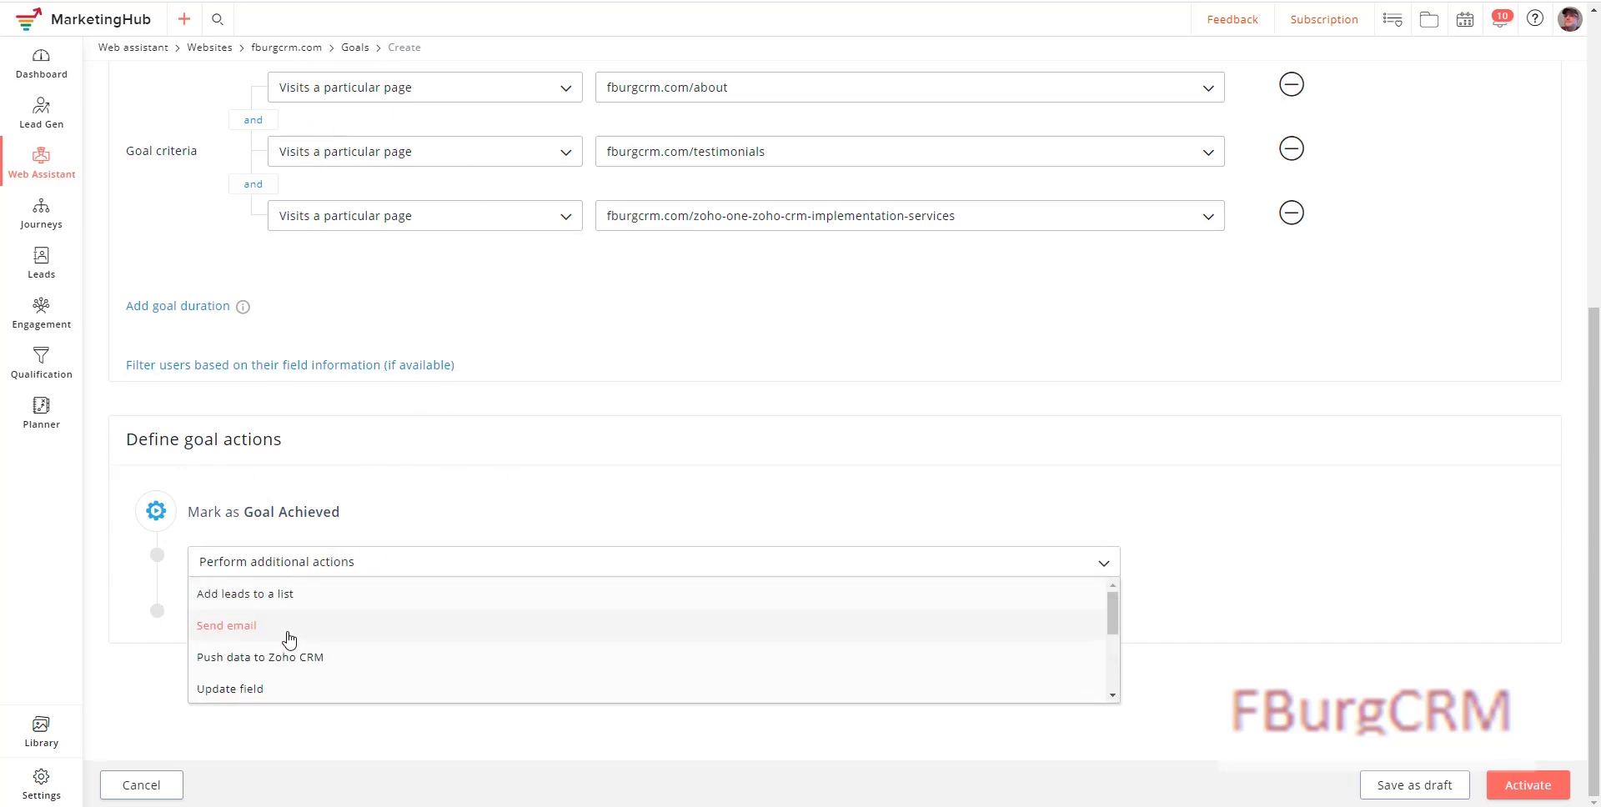
scroll(287, 636, "down", 2)
scroll(271, 663, "down", 2)
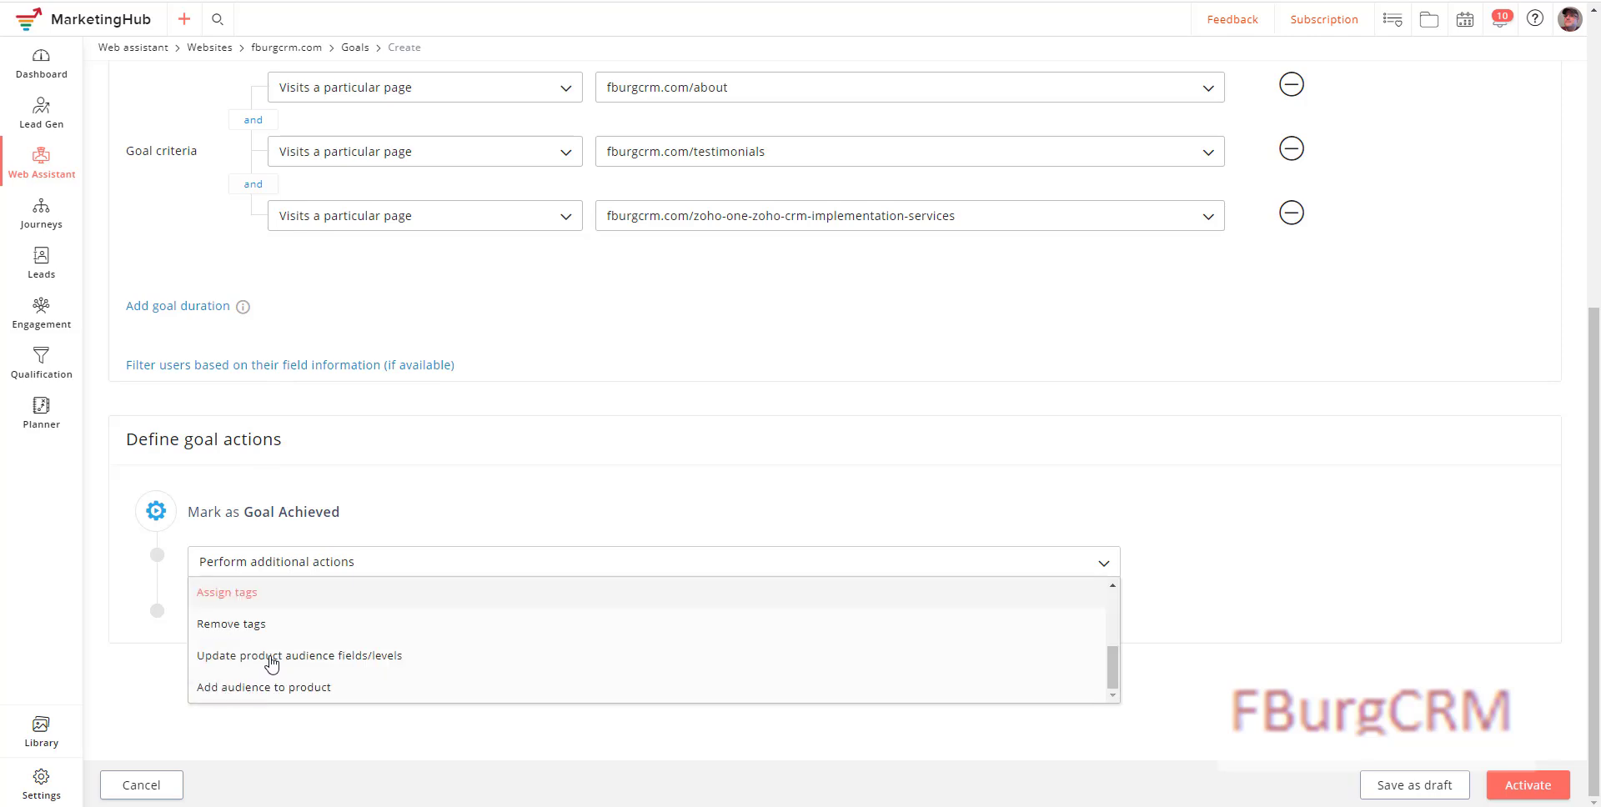
left_click(281, 605)
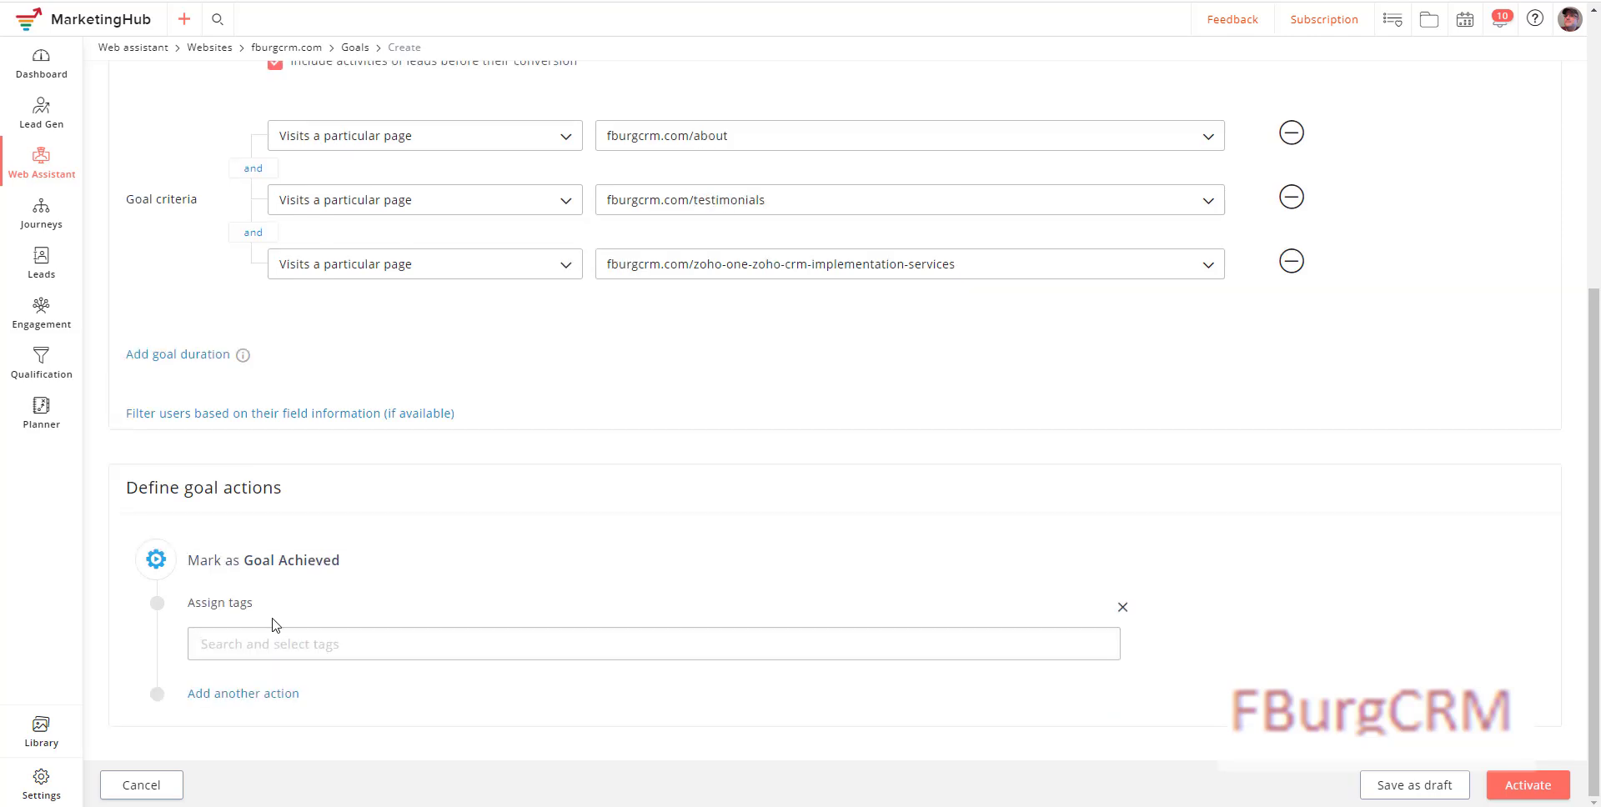
left_click(259, 652)
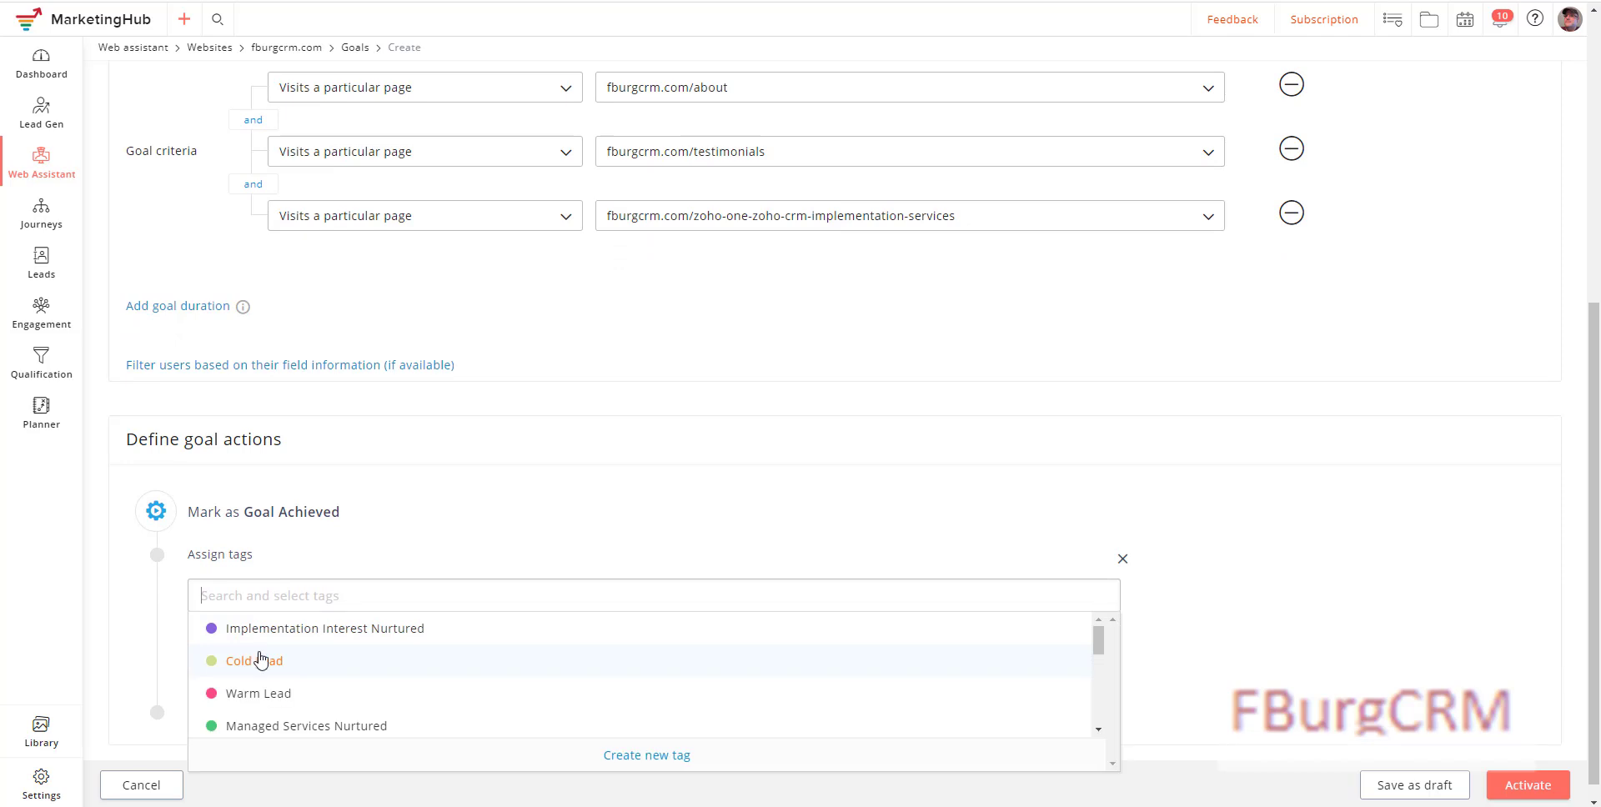
type("imple")
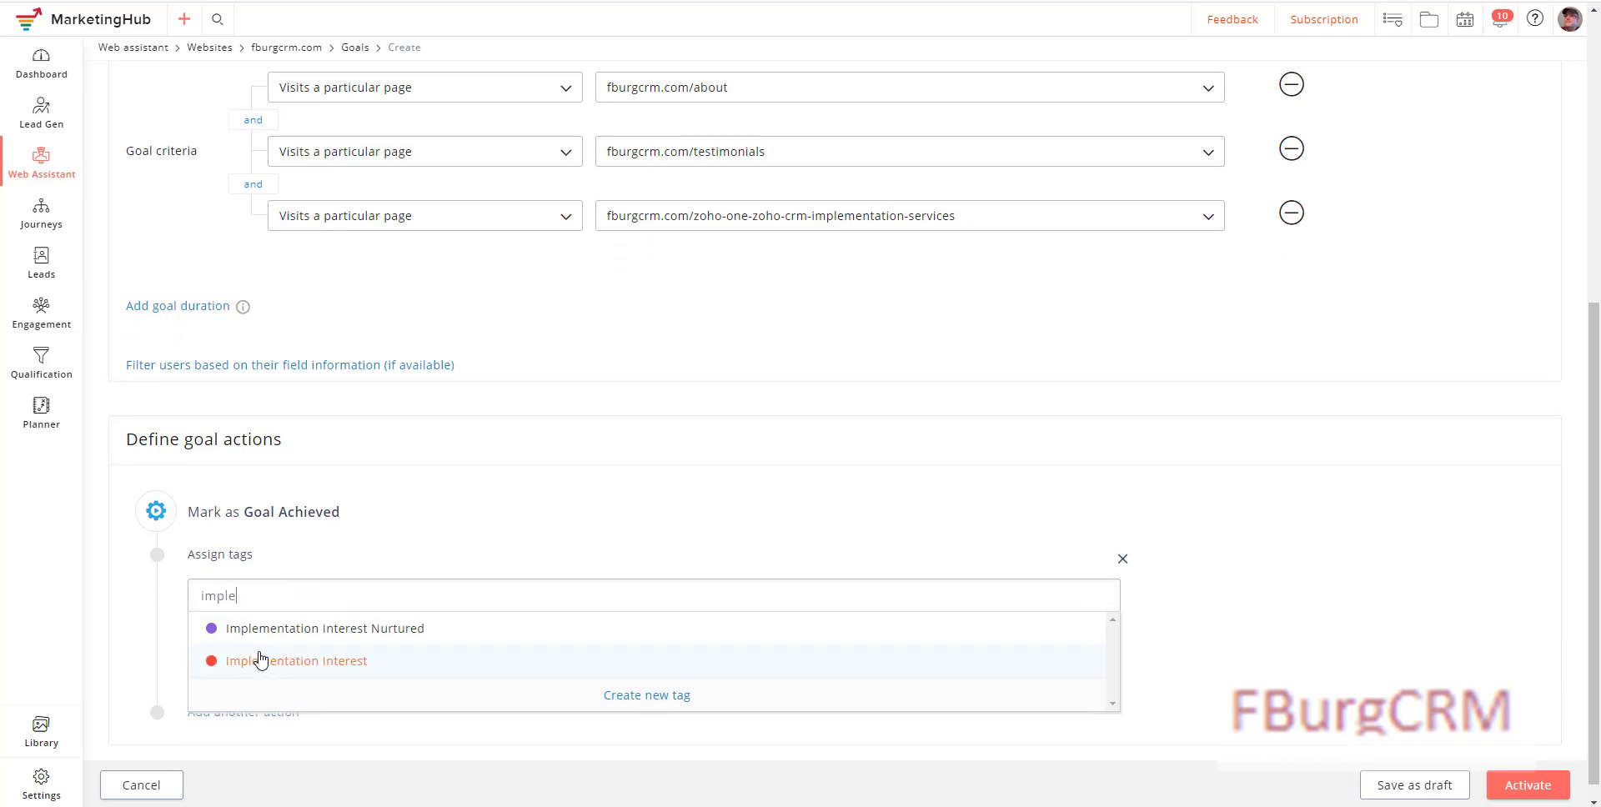
left_click(308, 661)
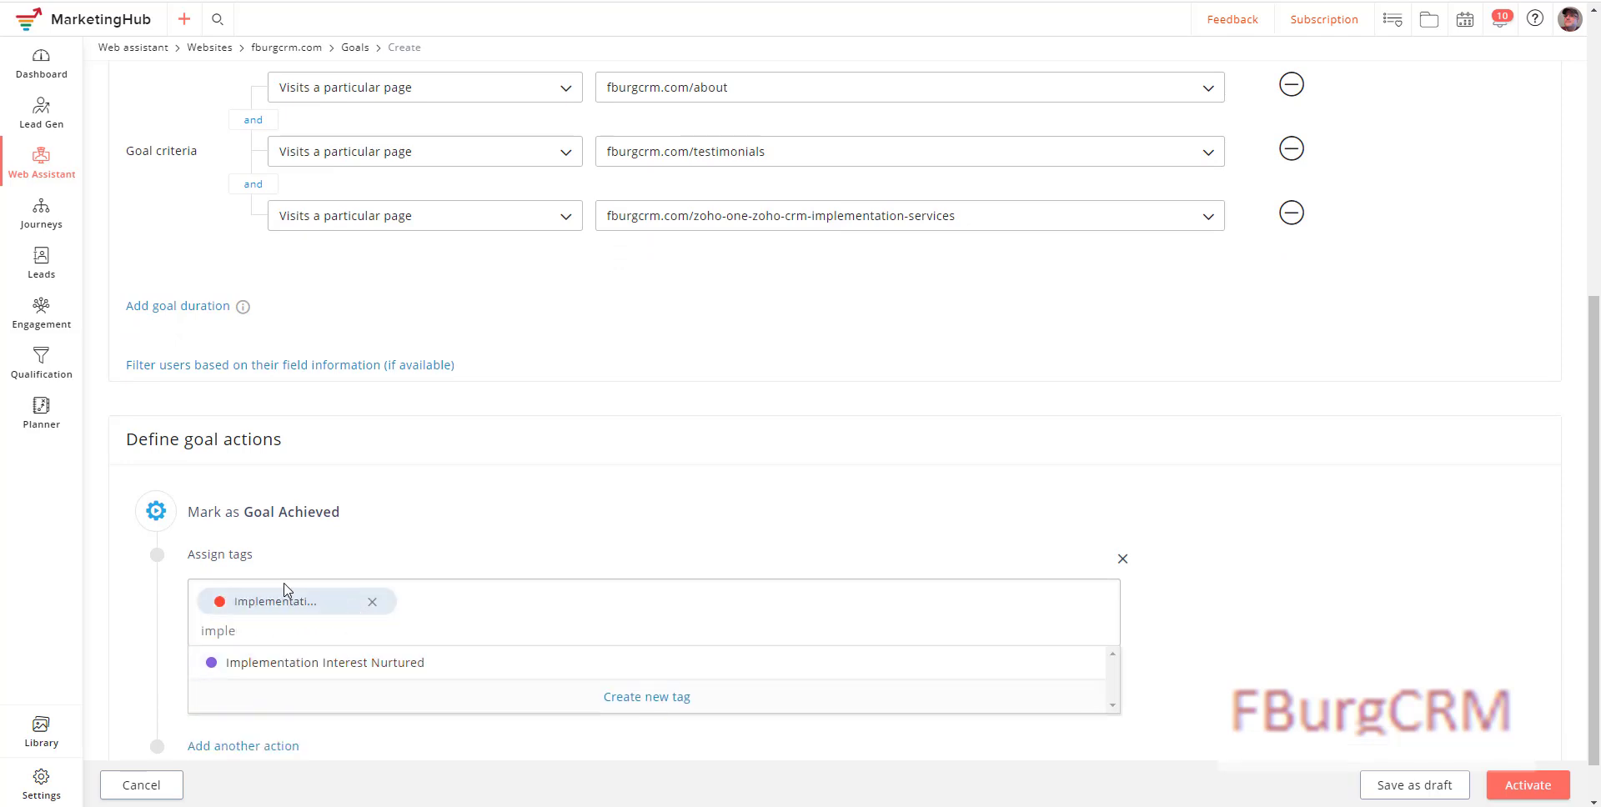
scroll(357, 630, "down", 1)
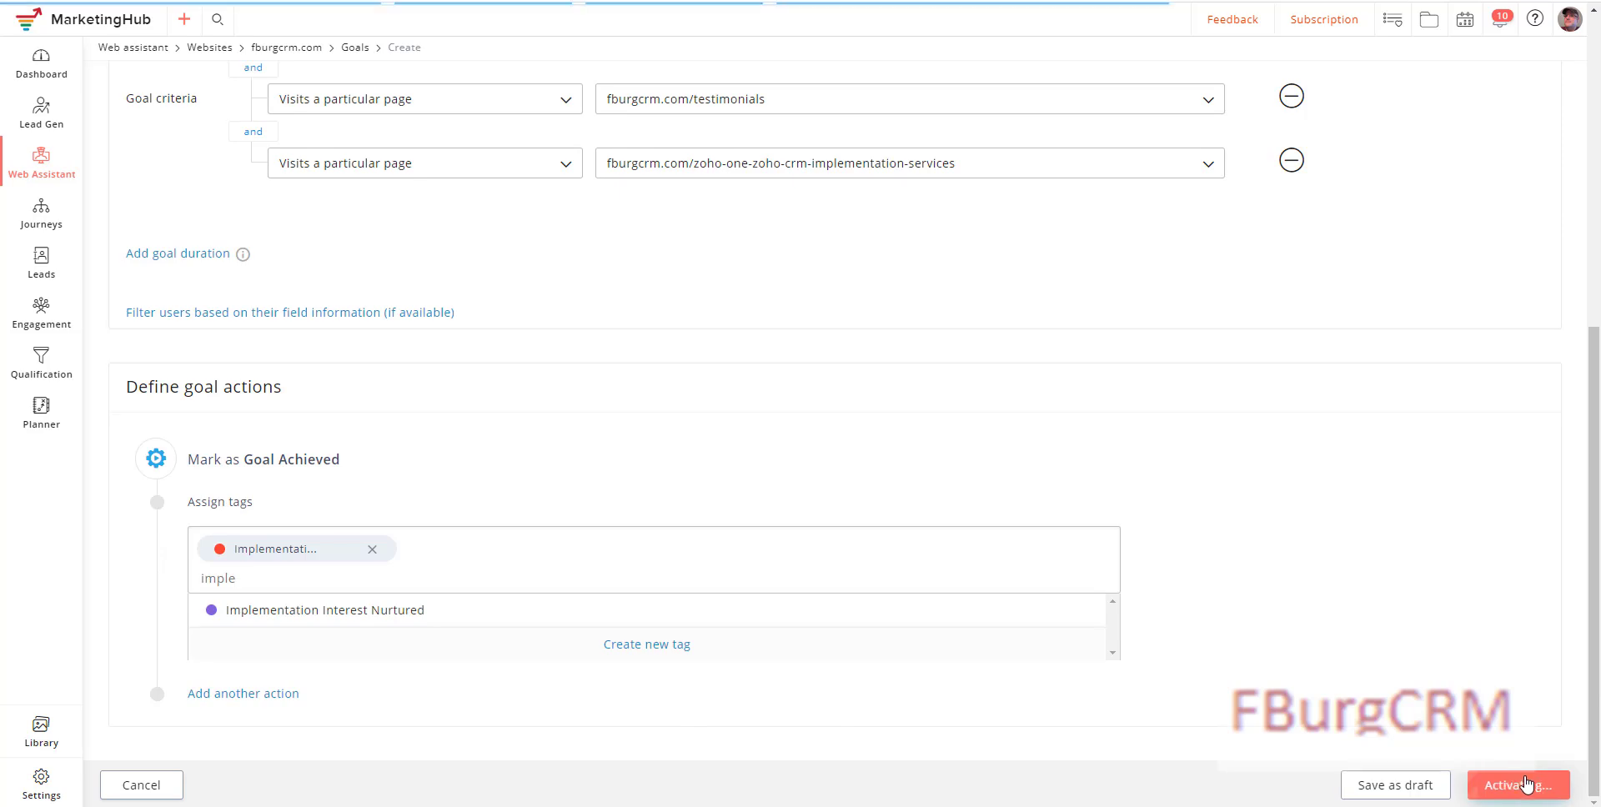
left_click(1527, 786)
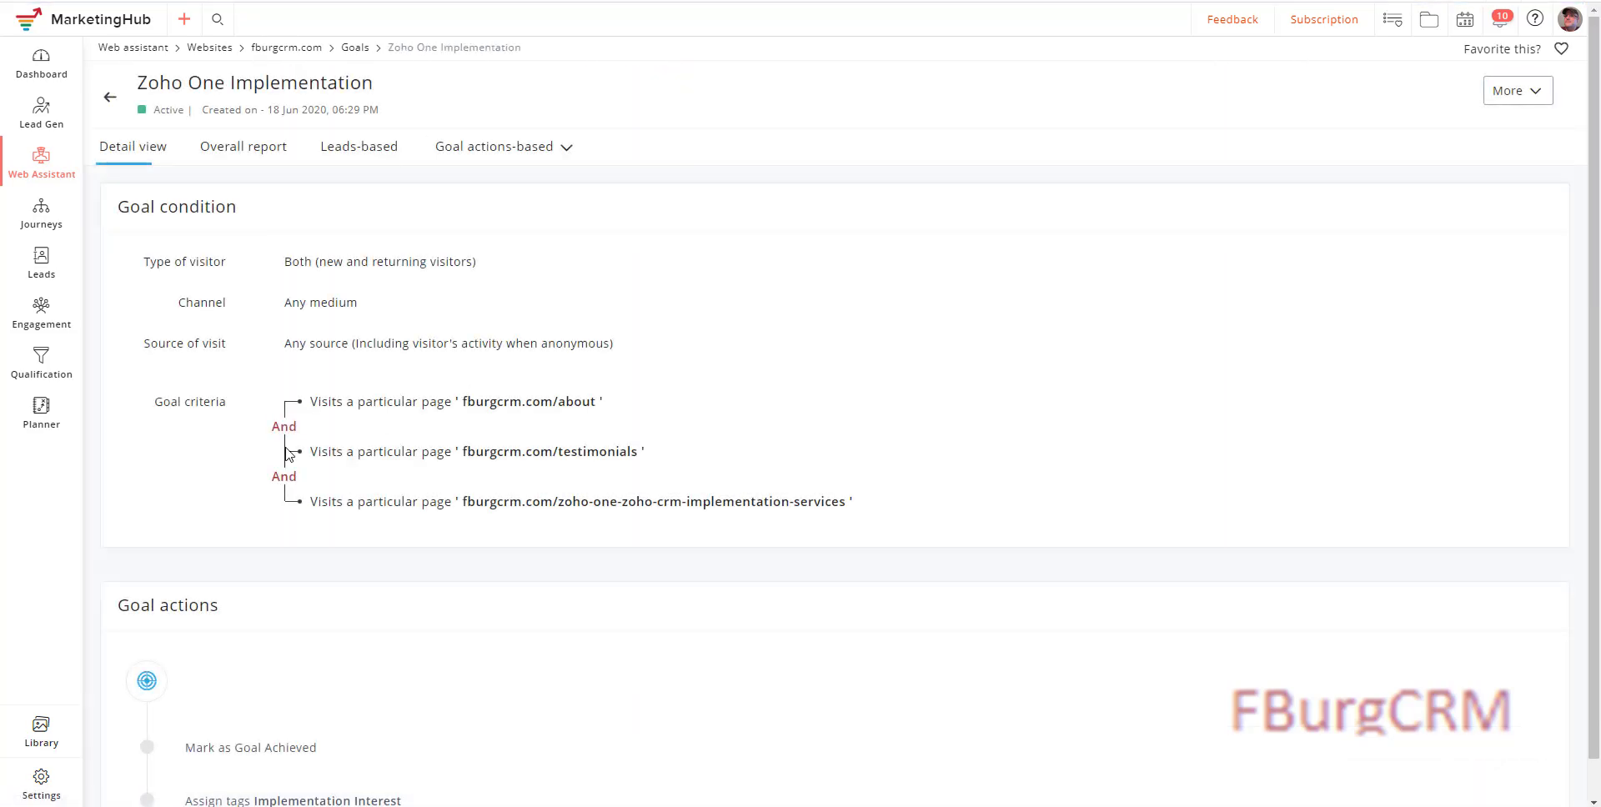
Step: Go to Journeys > All journeys from the left sidebar
scroll(288, 455, "down", 1)
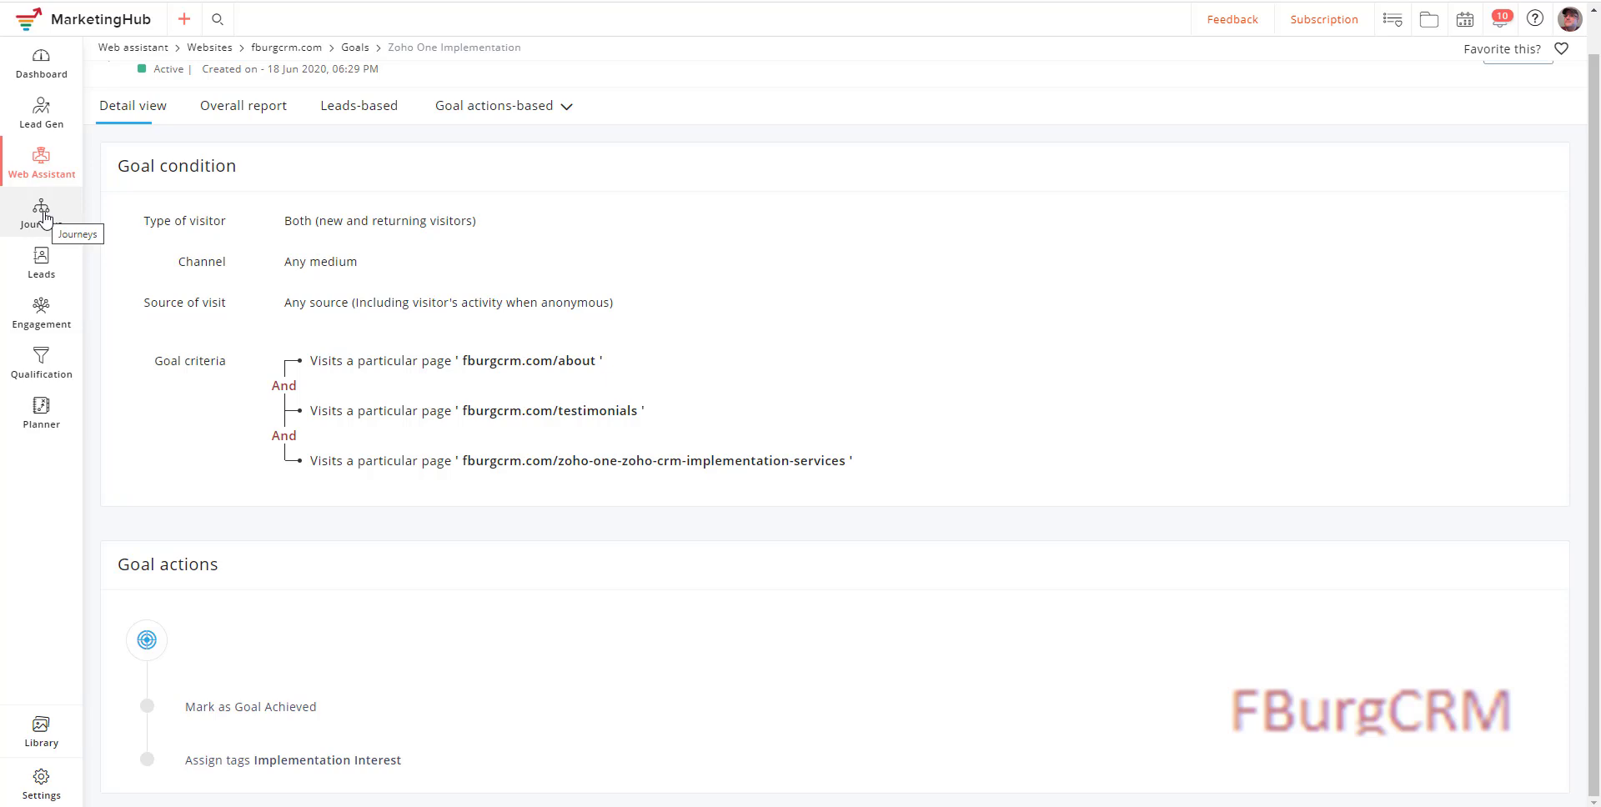
mouse_move(43, 217)
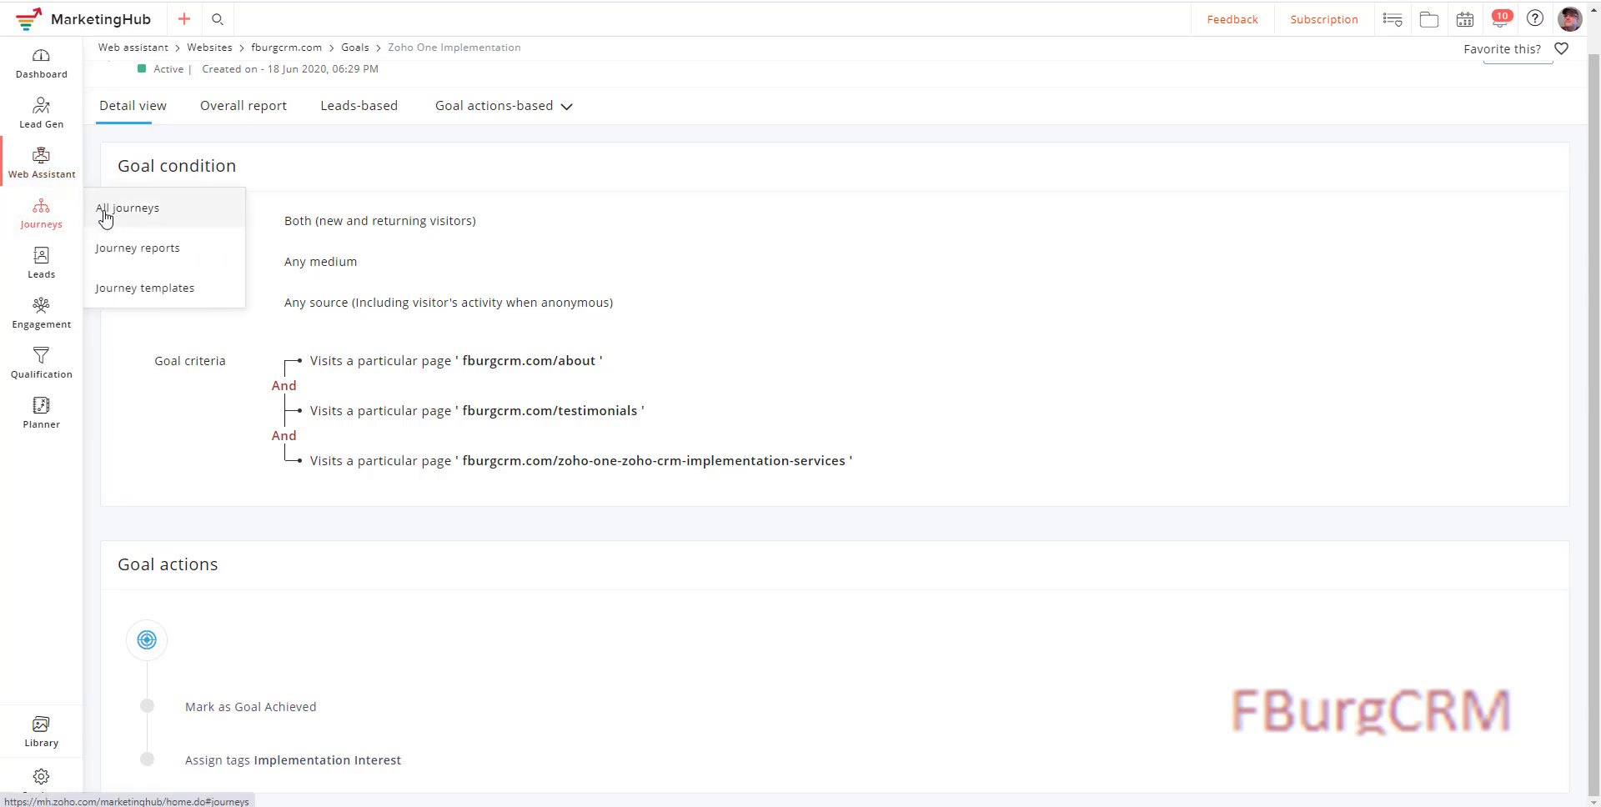
left_click(105, 217)
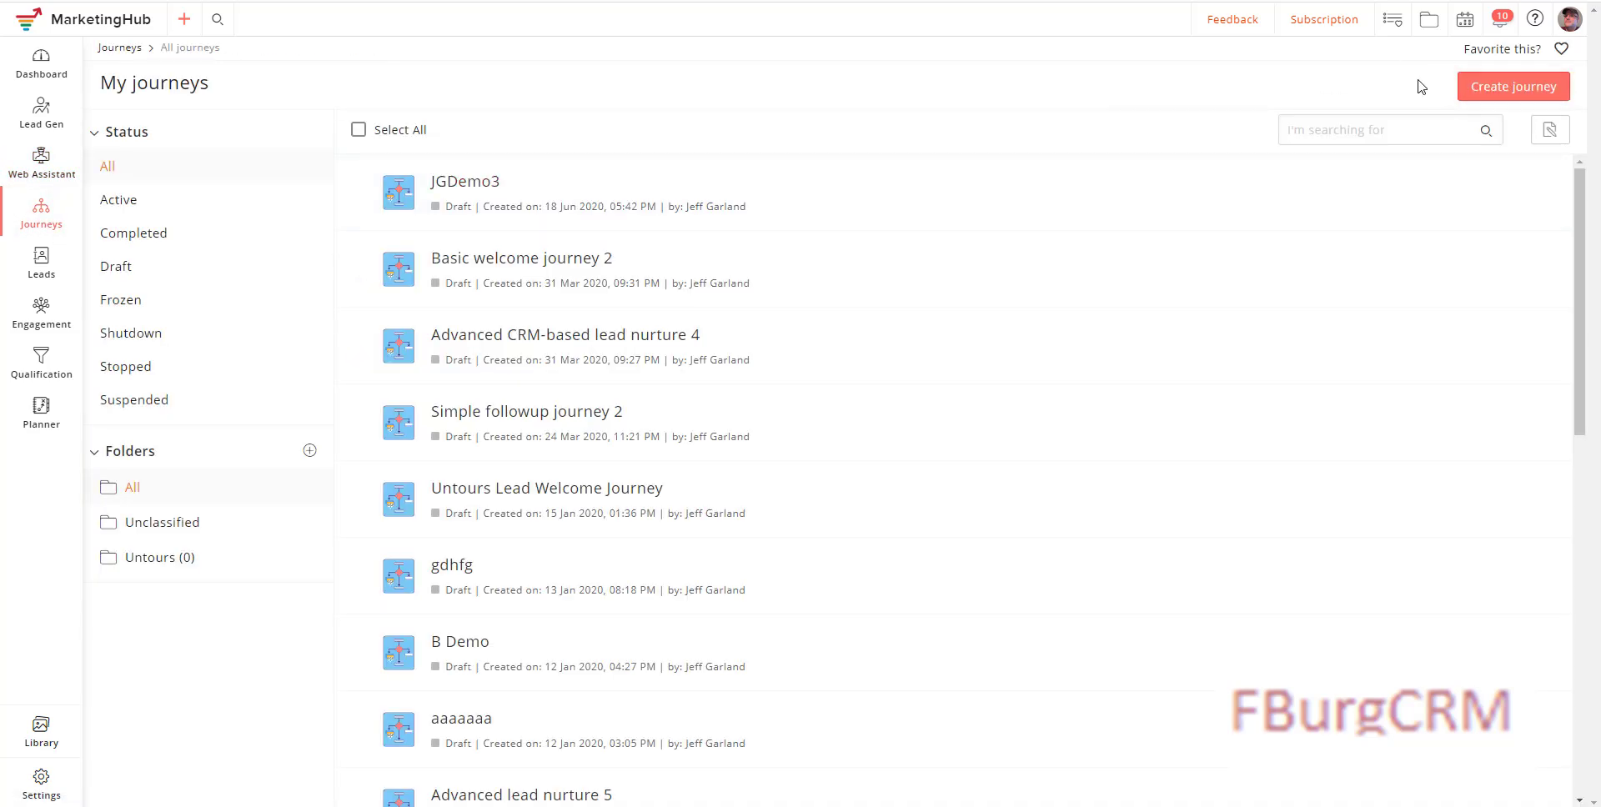
Step: Create a blank journey 'Awesome Demo' and use Tag assigned as its trigger
left_click(1502, 83)
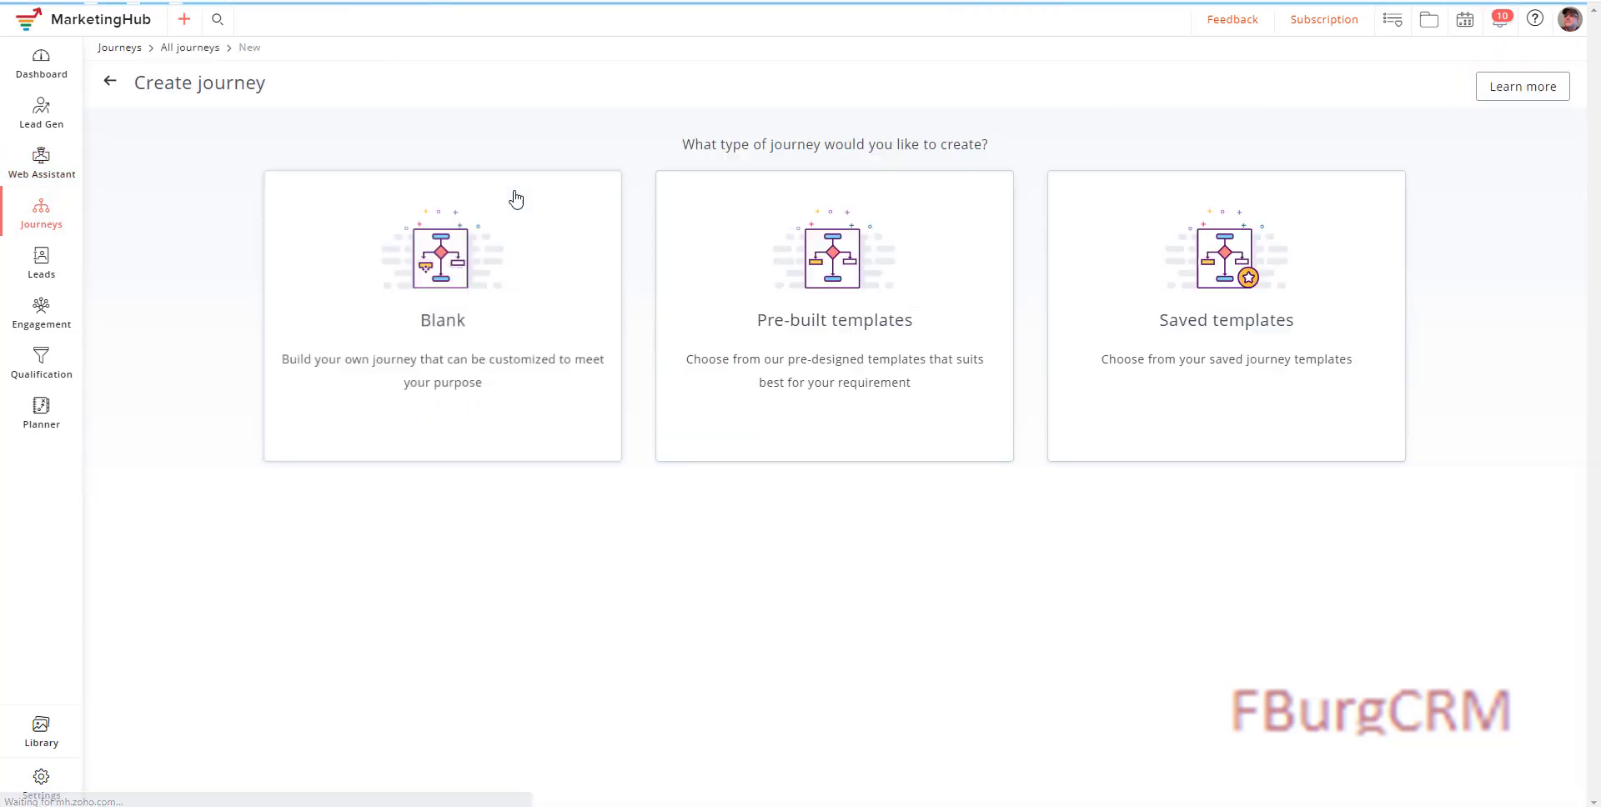
left_click(429, 283)
left_click(699, 97)
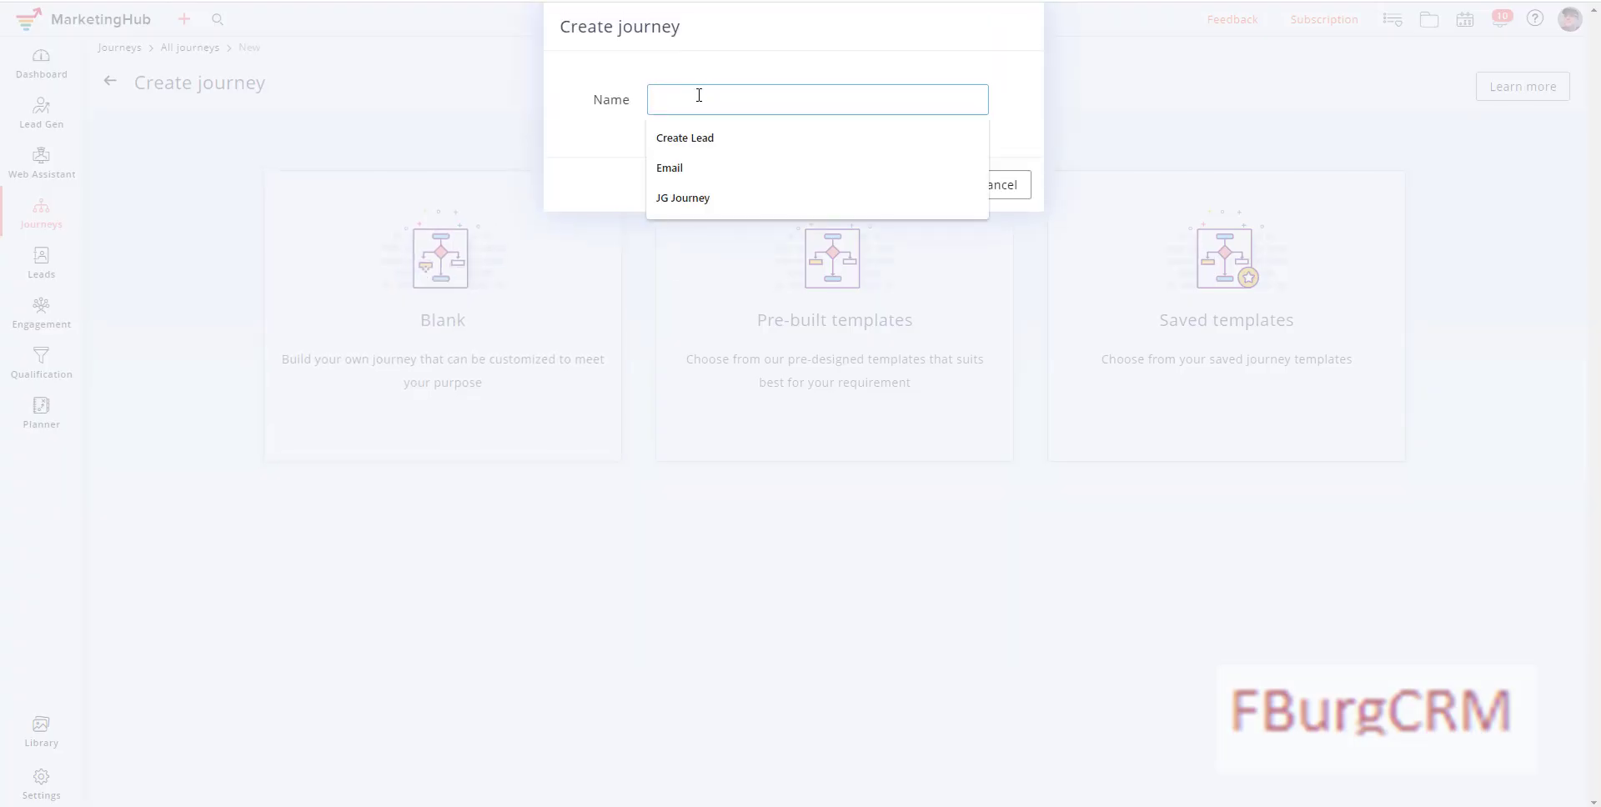
type("Awesome Demo")
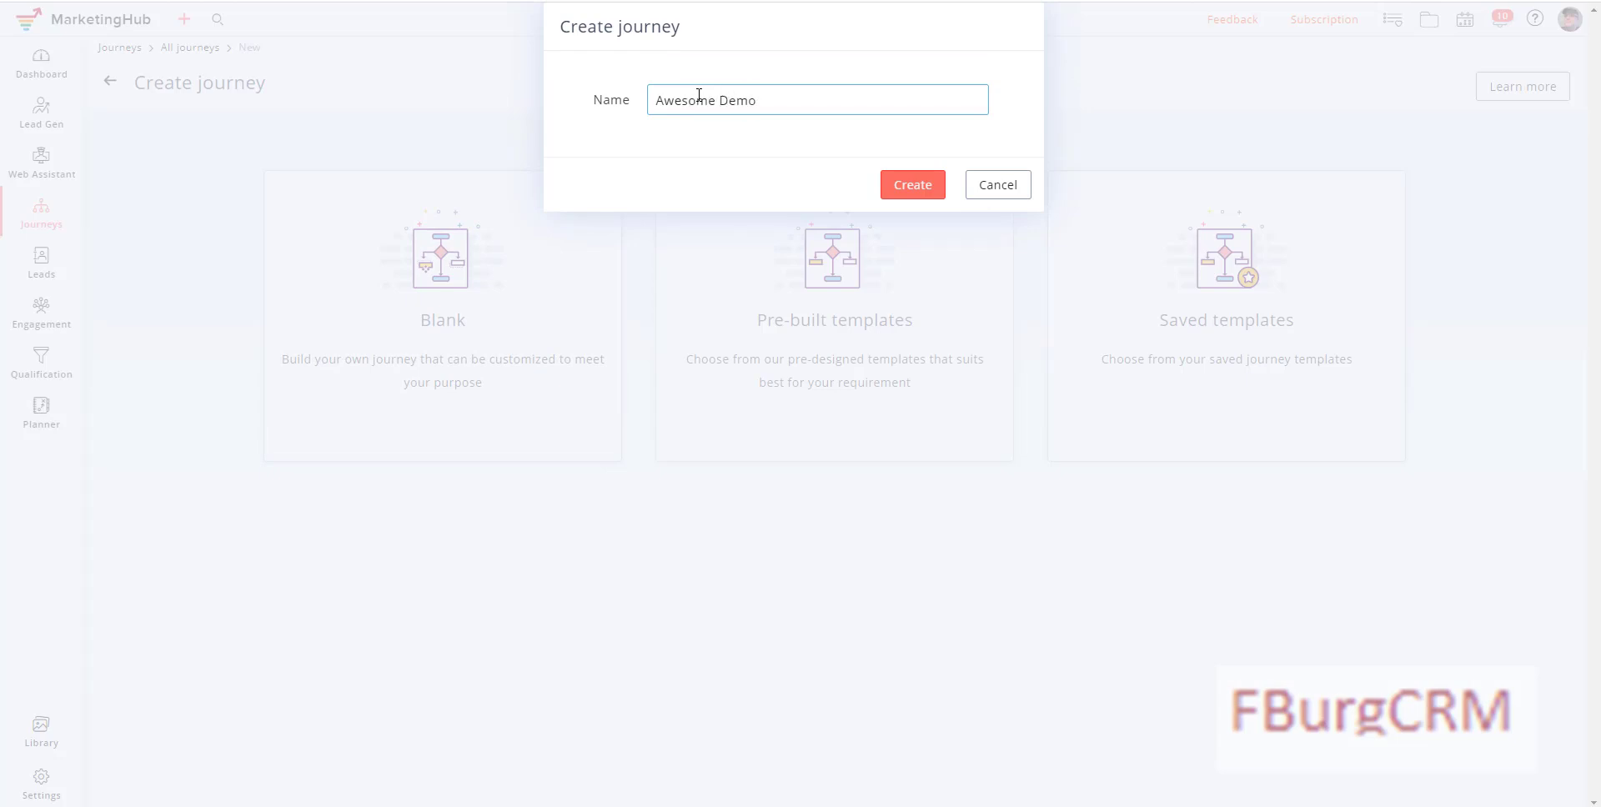
left_click(908, 187)
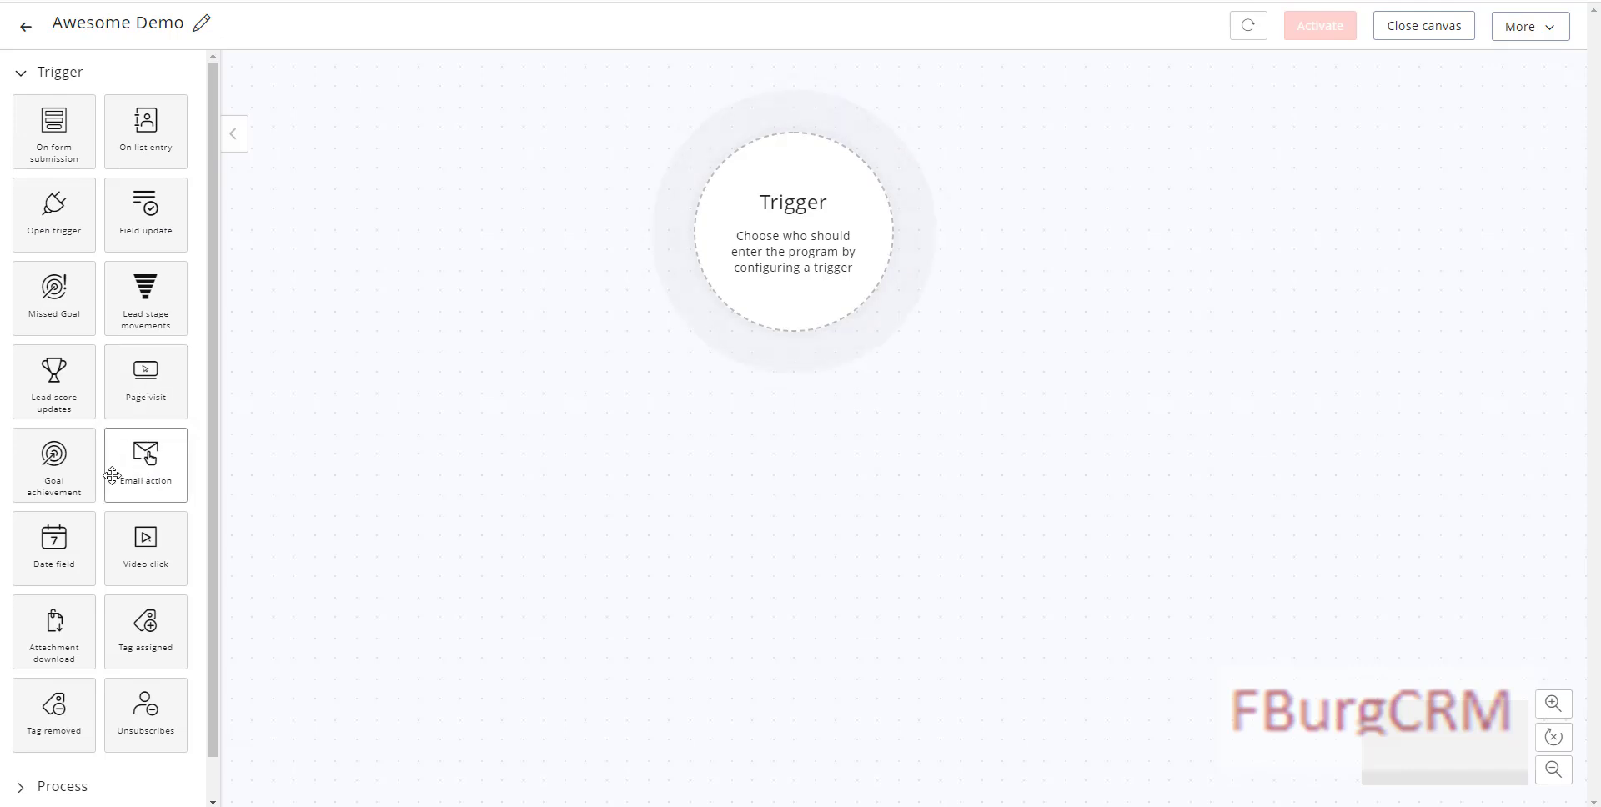
left_click_drag(135, 631, 784, 233)
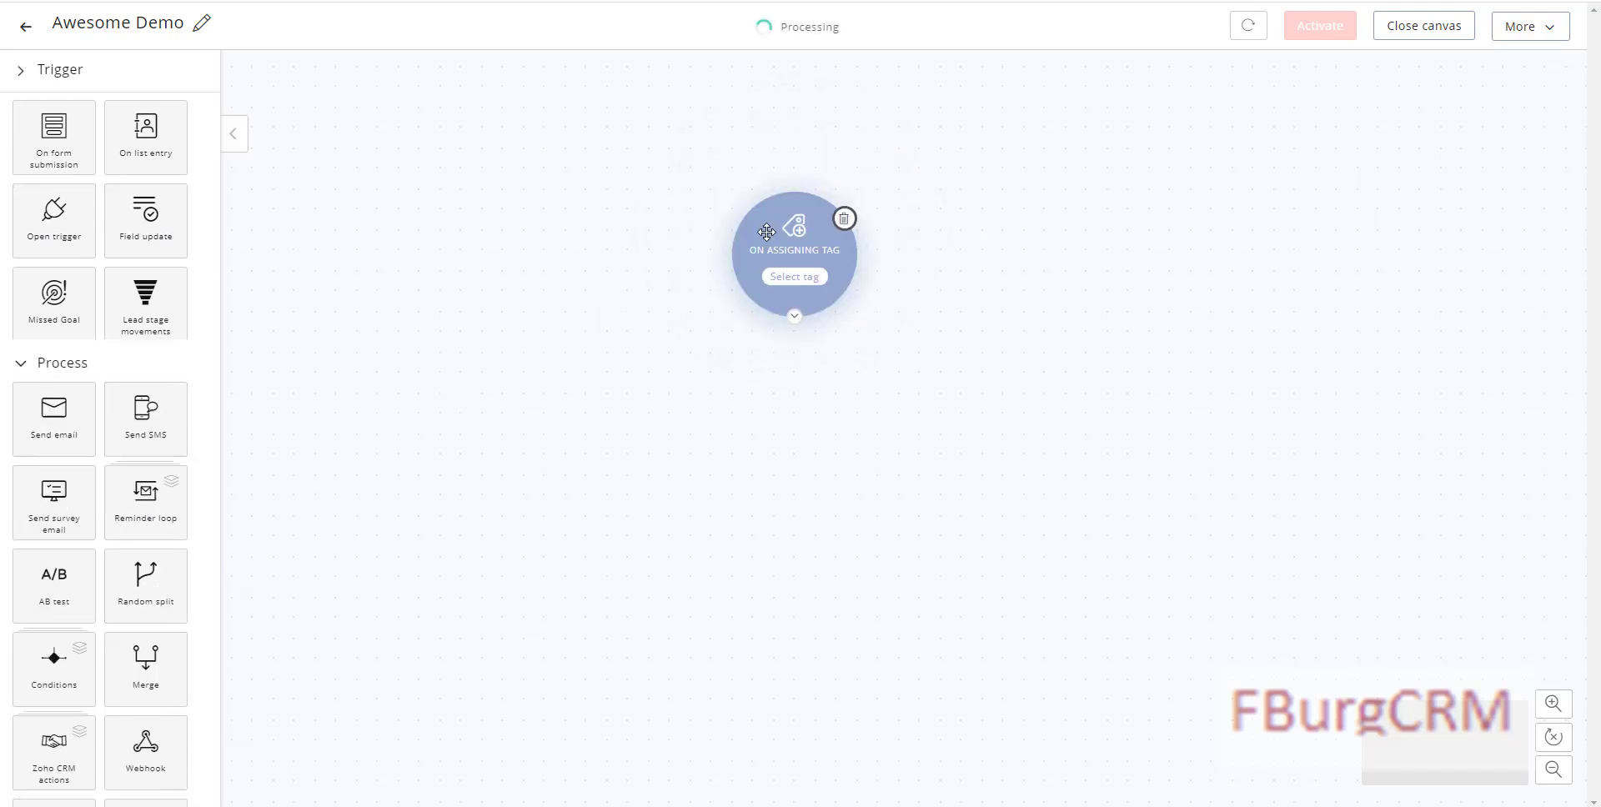
Step: Set the trigger's tag to Implementation Interest and save it
left_click(793, 284)
left_click(757, 143)
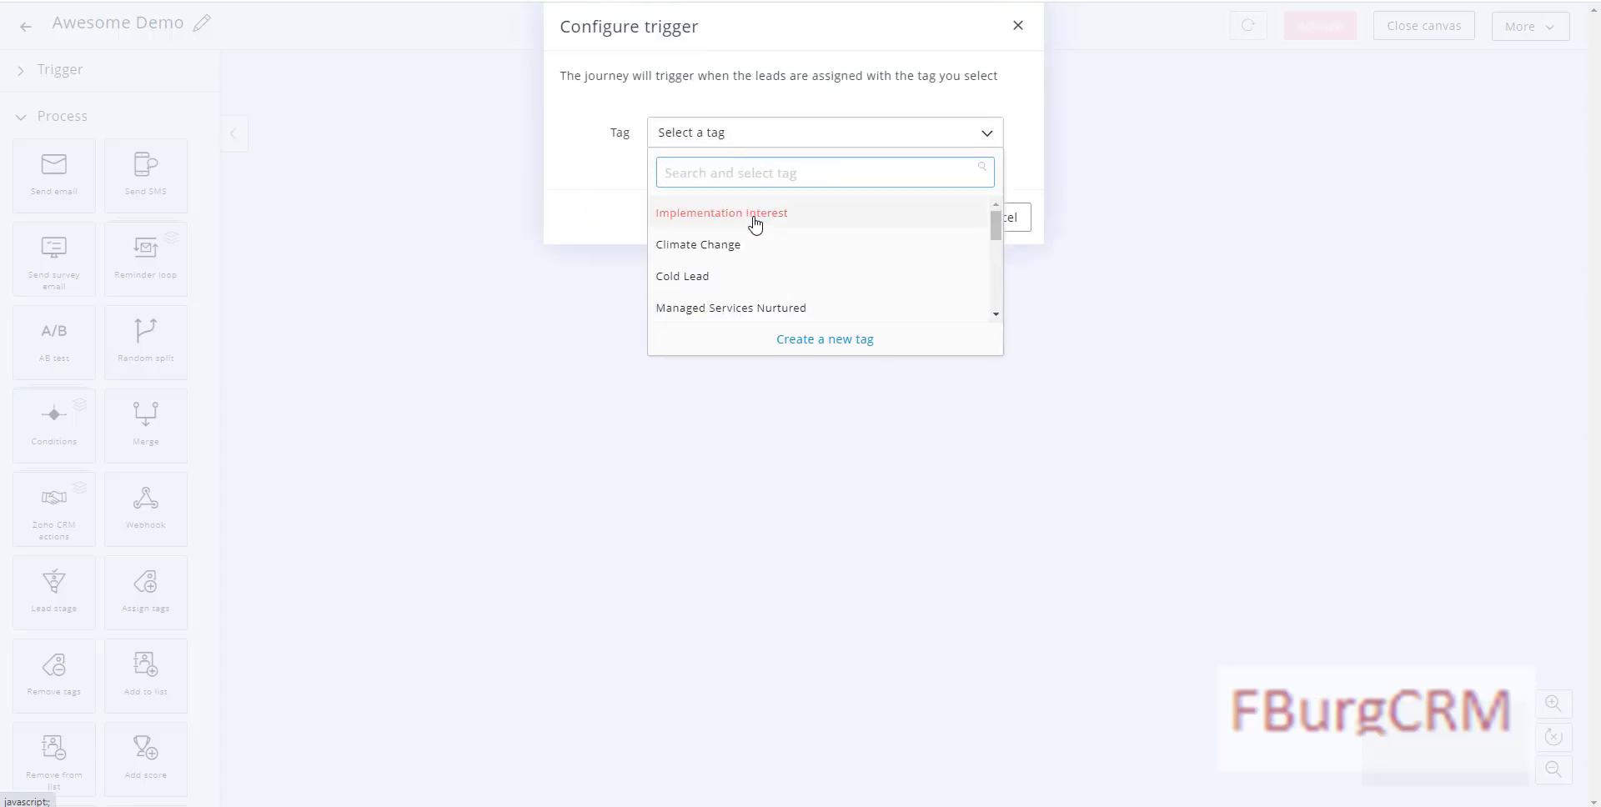
left_click(754, 218)
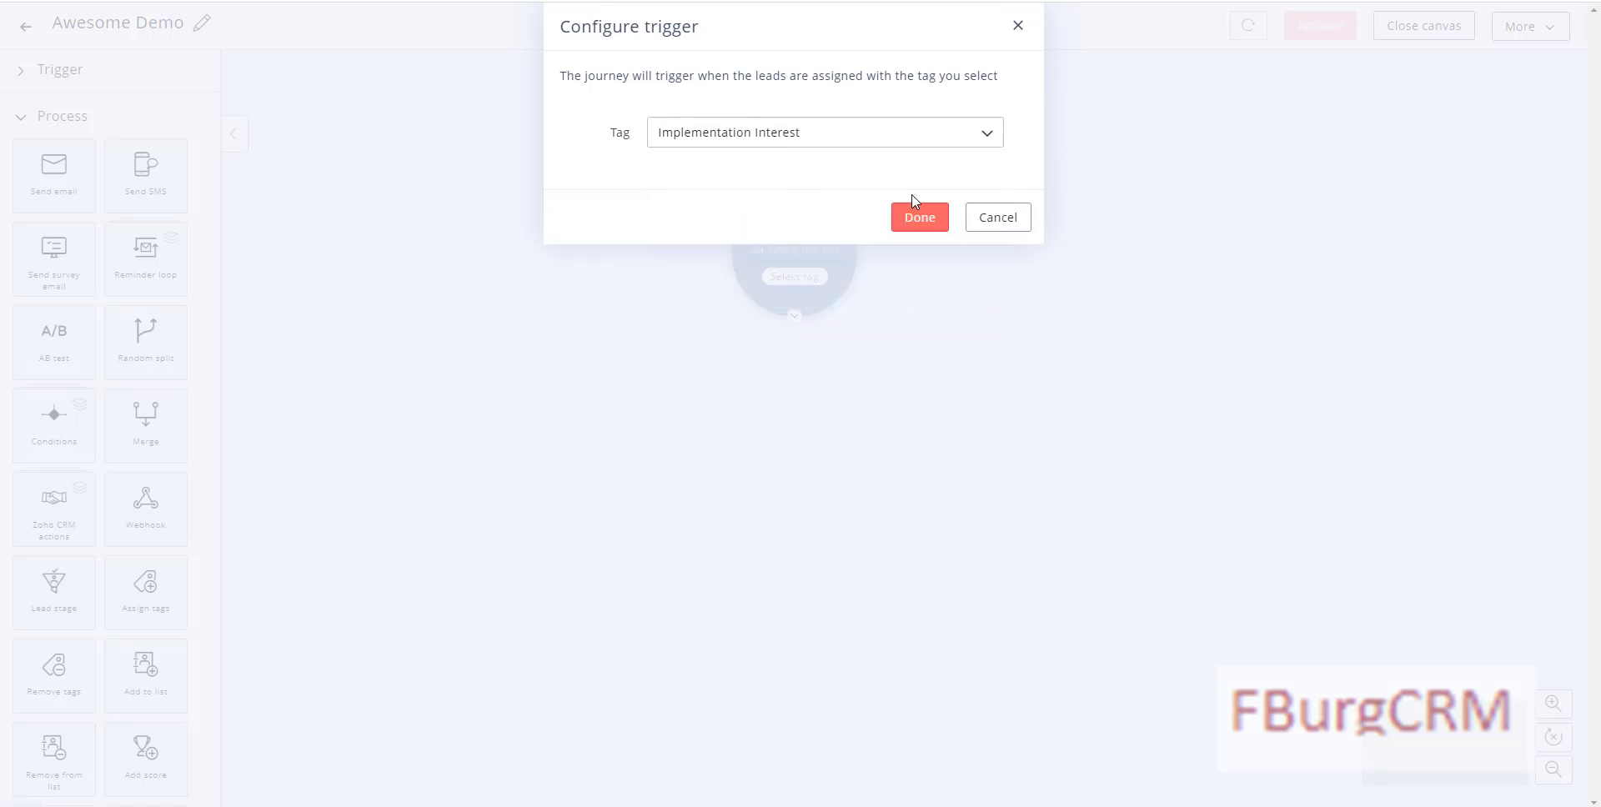
left_click(915, 221)
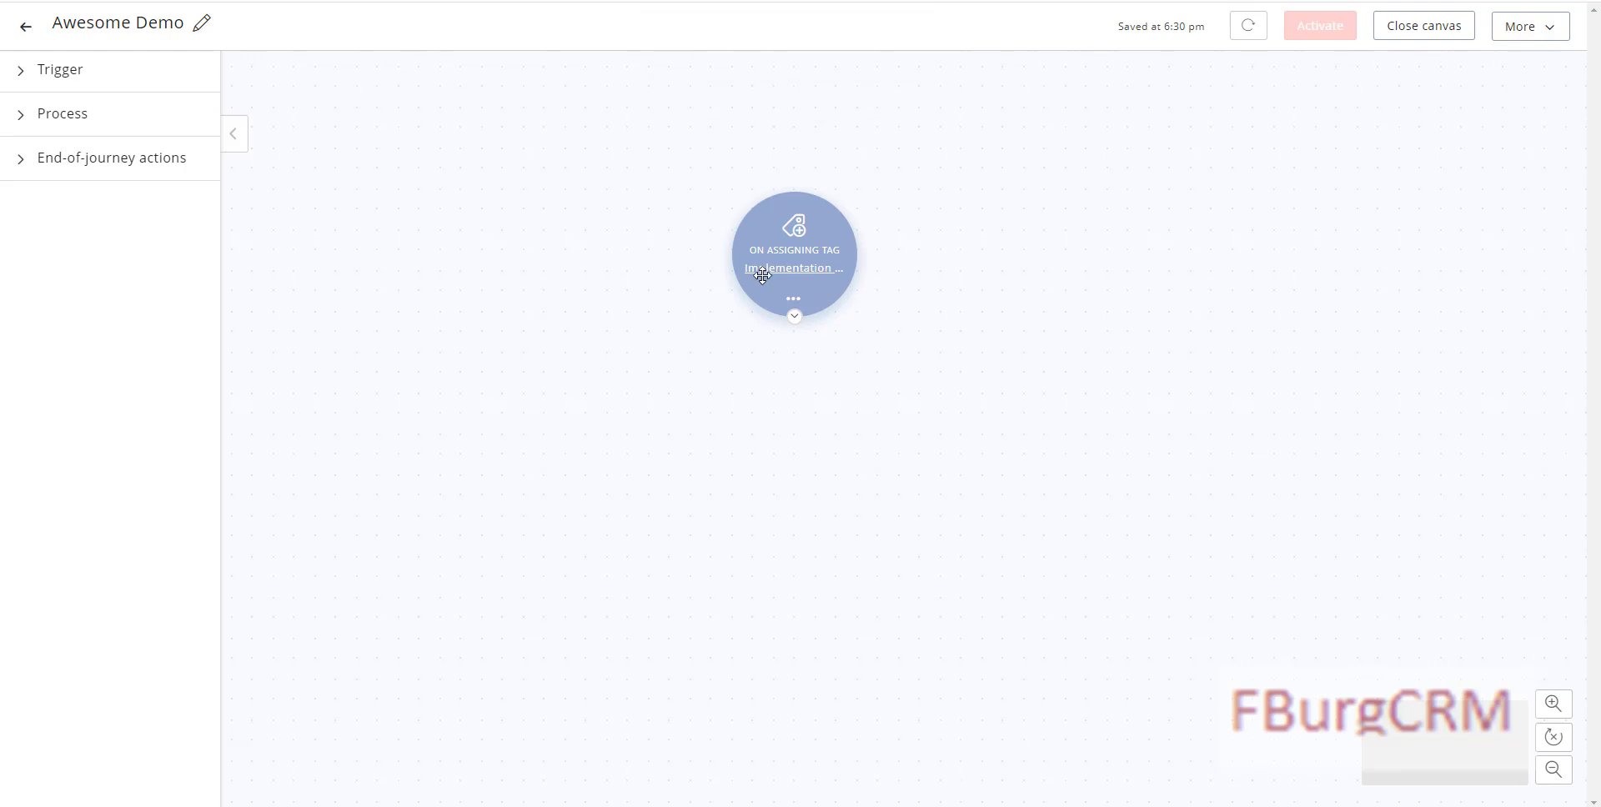
Step: Add a Send email step 1 day after the trigger and begin adding its content
left_click(65, 72)
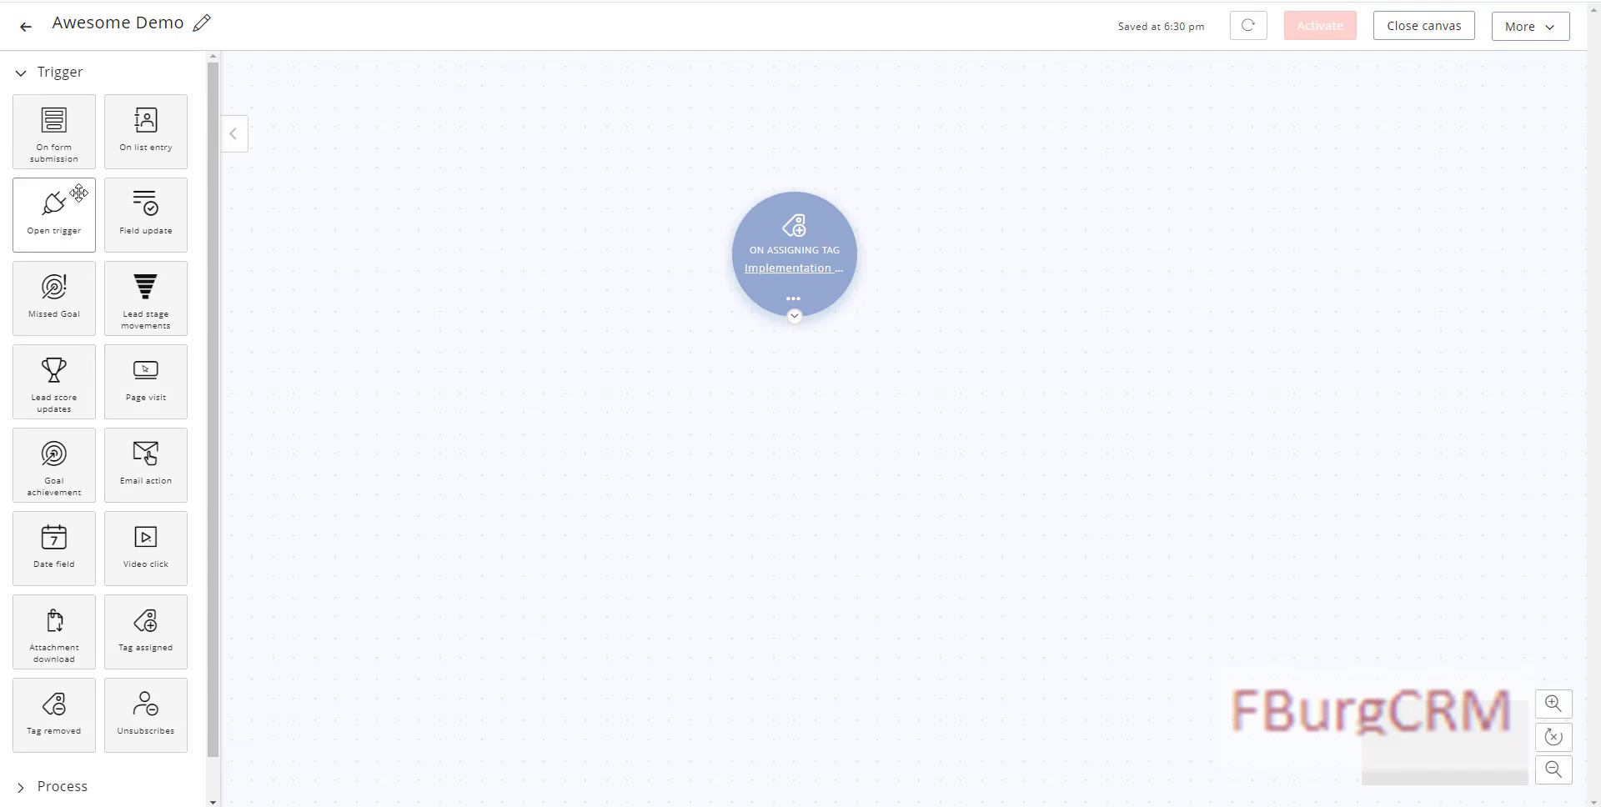
left_click(23, 77)
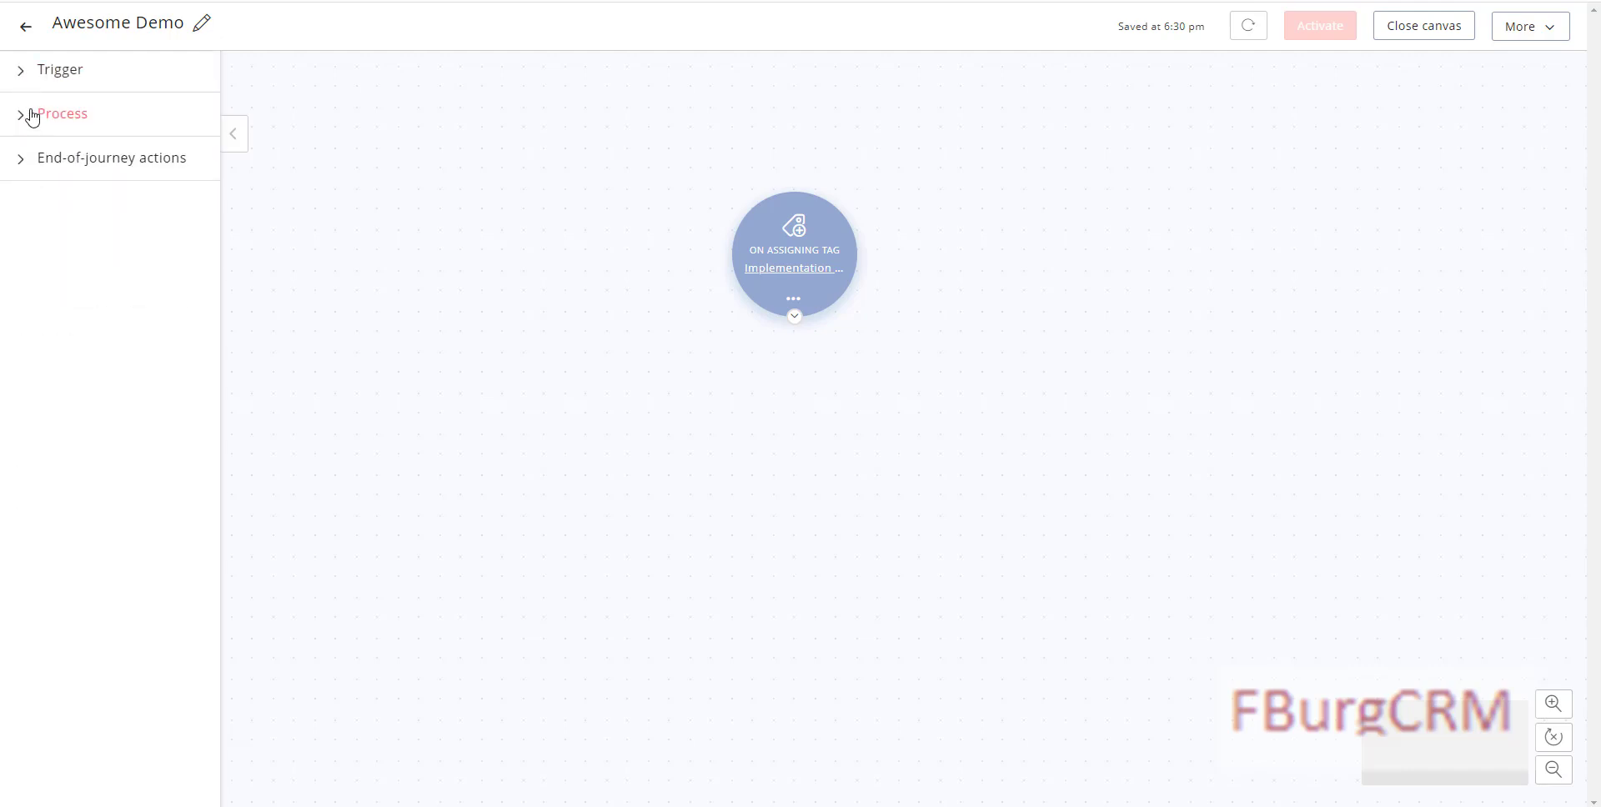
left_click(27, 112)
left_click_drag(118, 205, 815, 447)
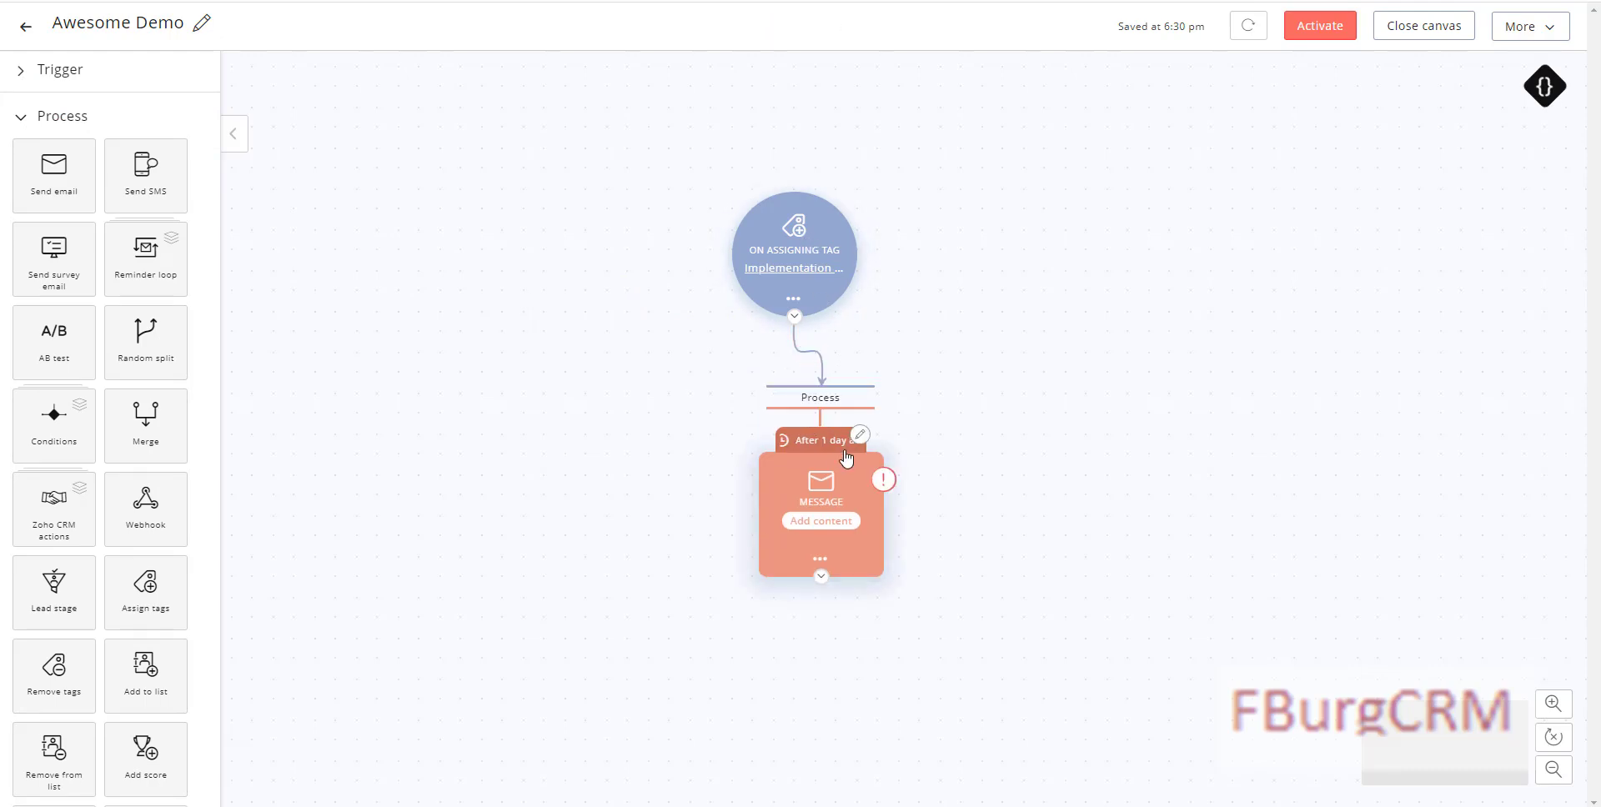
left_click(859, 441)
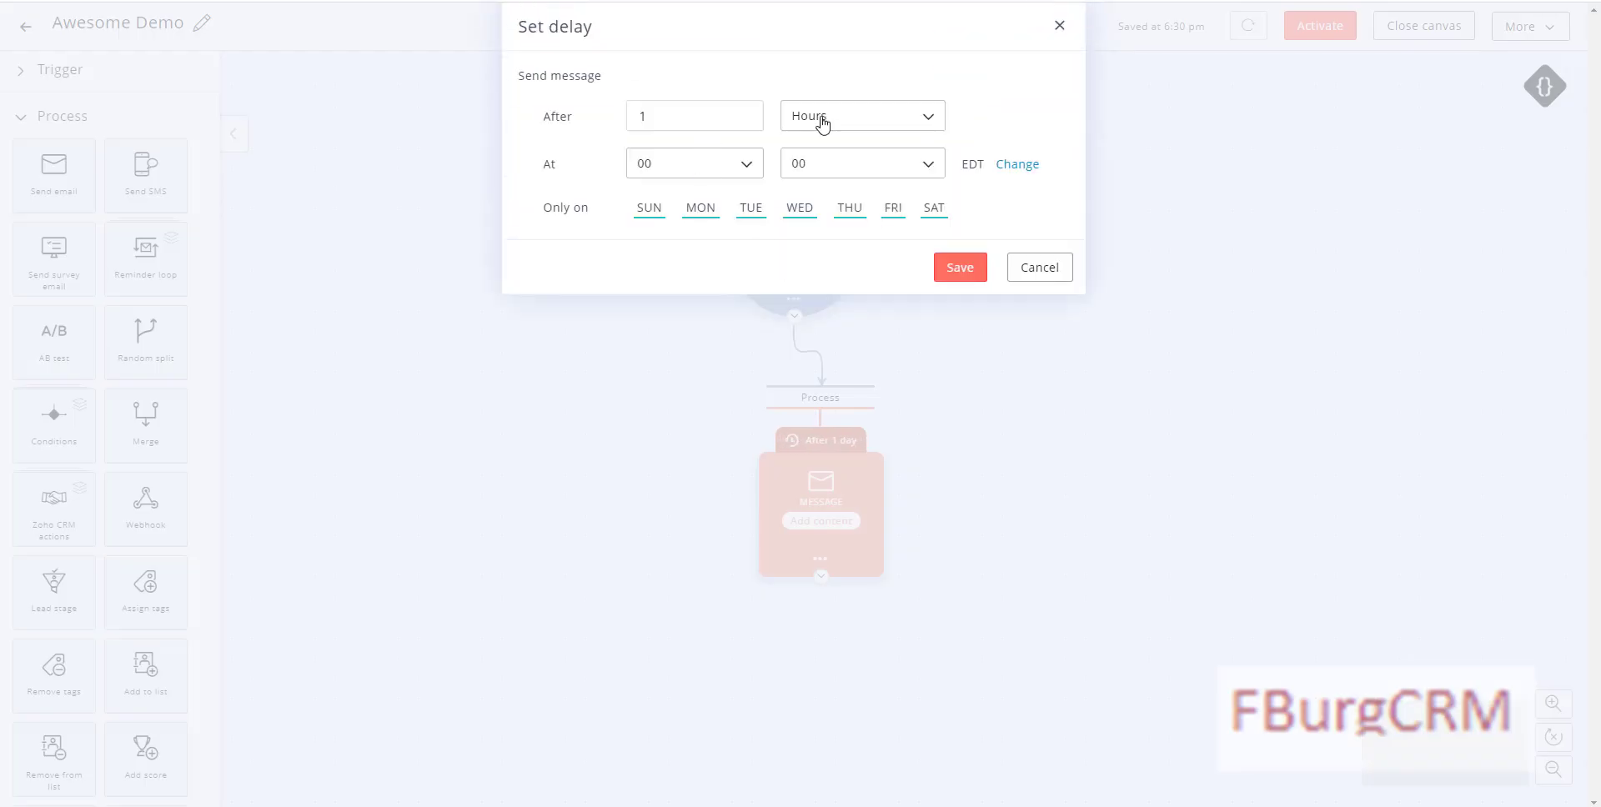
left_click(965, 270)
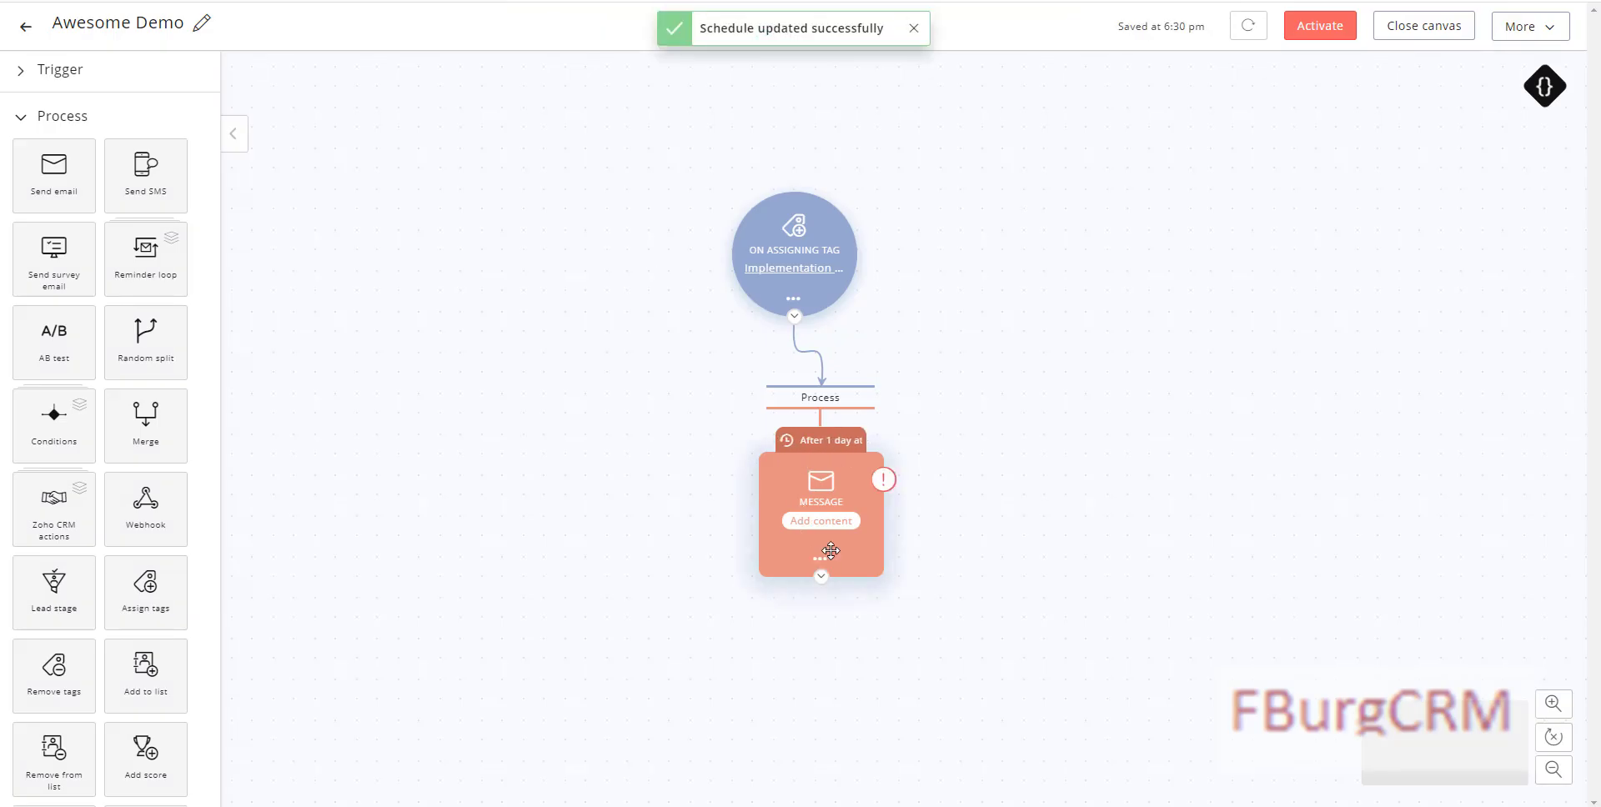
left_click(836, 523)
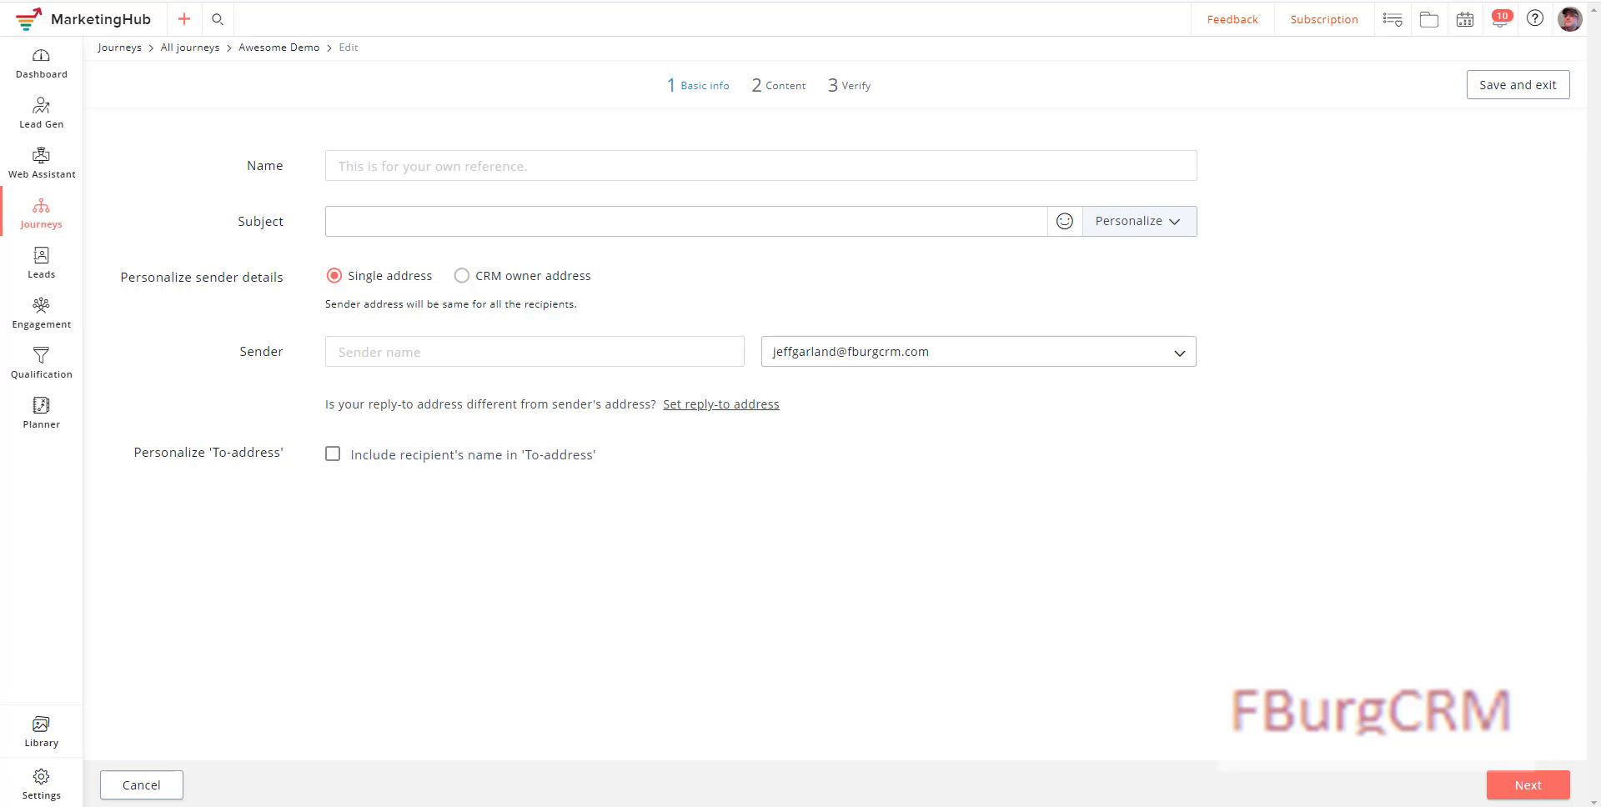
Step: Name the email 'Interested in Implementation (Goals)' with subject 'Book a Zoho Consultation with FBurgCRM' plus sunglasses emoji
left_click(499, 161)
type("Interested in Implementation (Goals)")
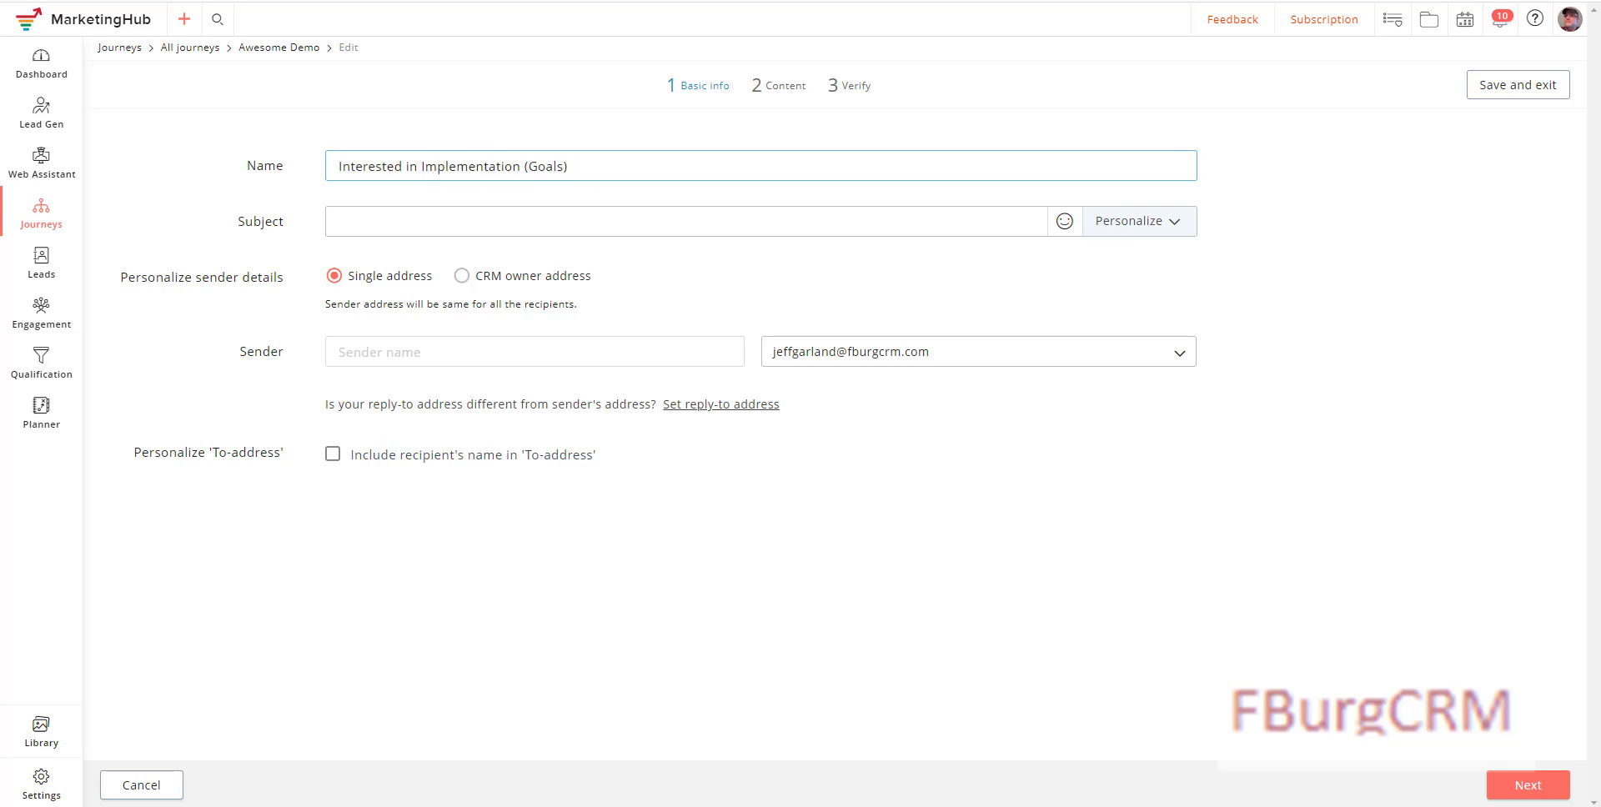
key("Tab")
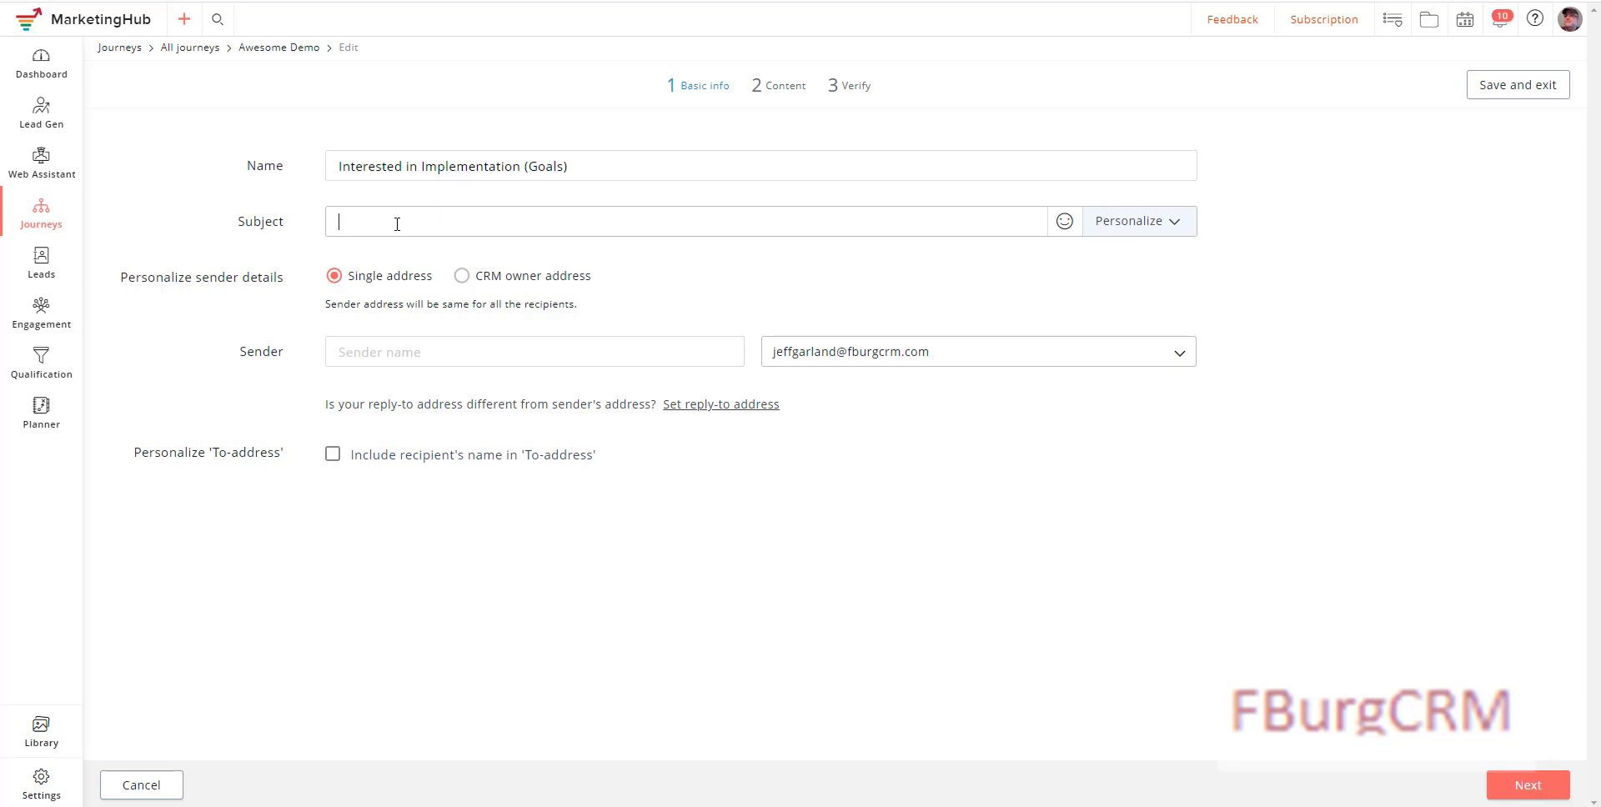
type("Book a Zoho Consultation with FBurgCRM")
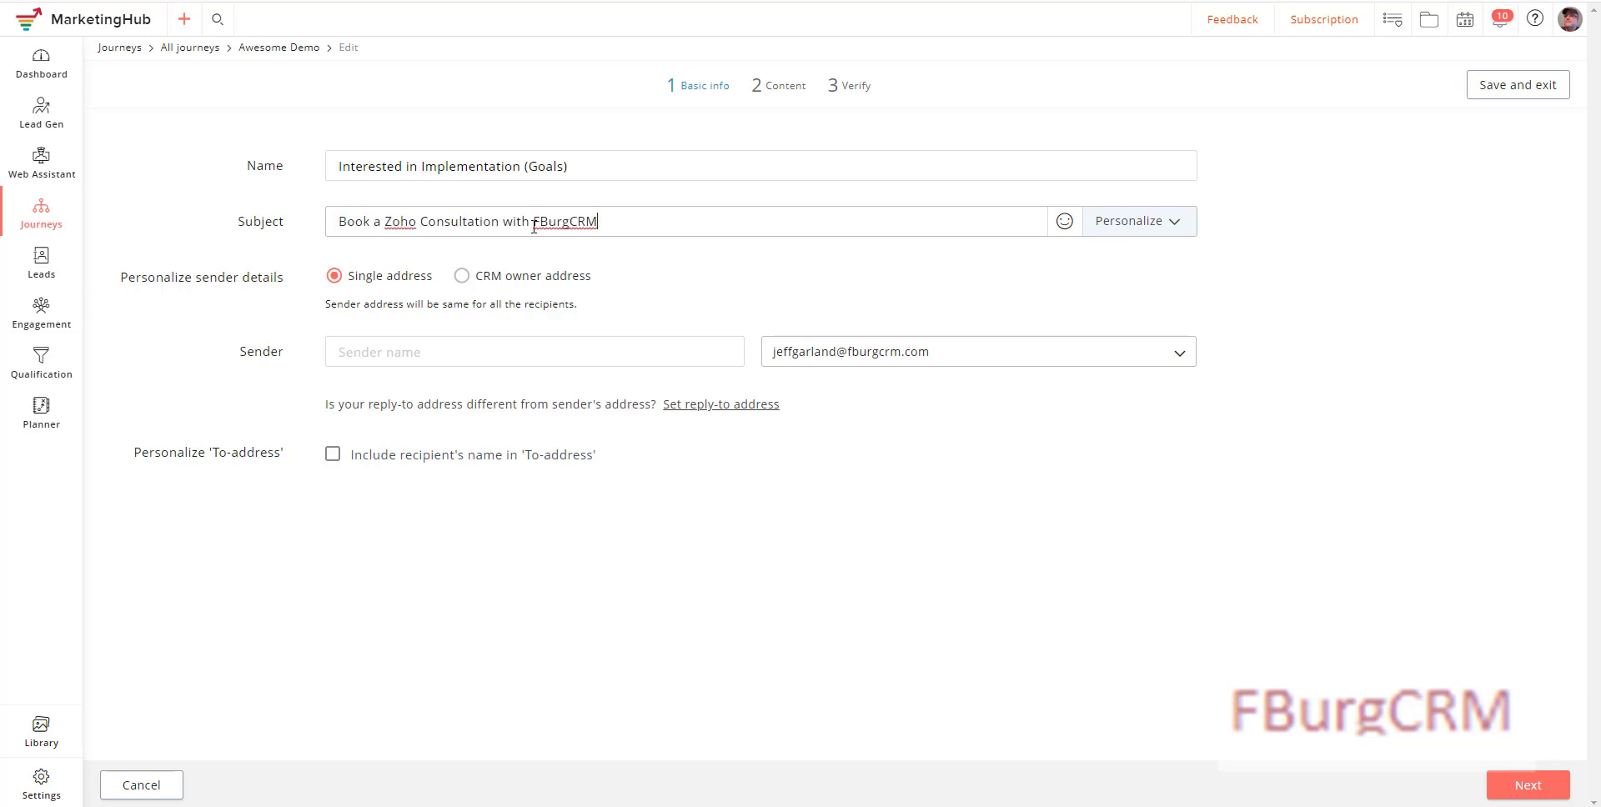
left_click(1064, 222)
left_click(719, 271)
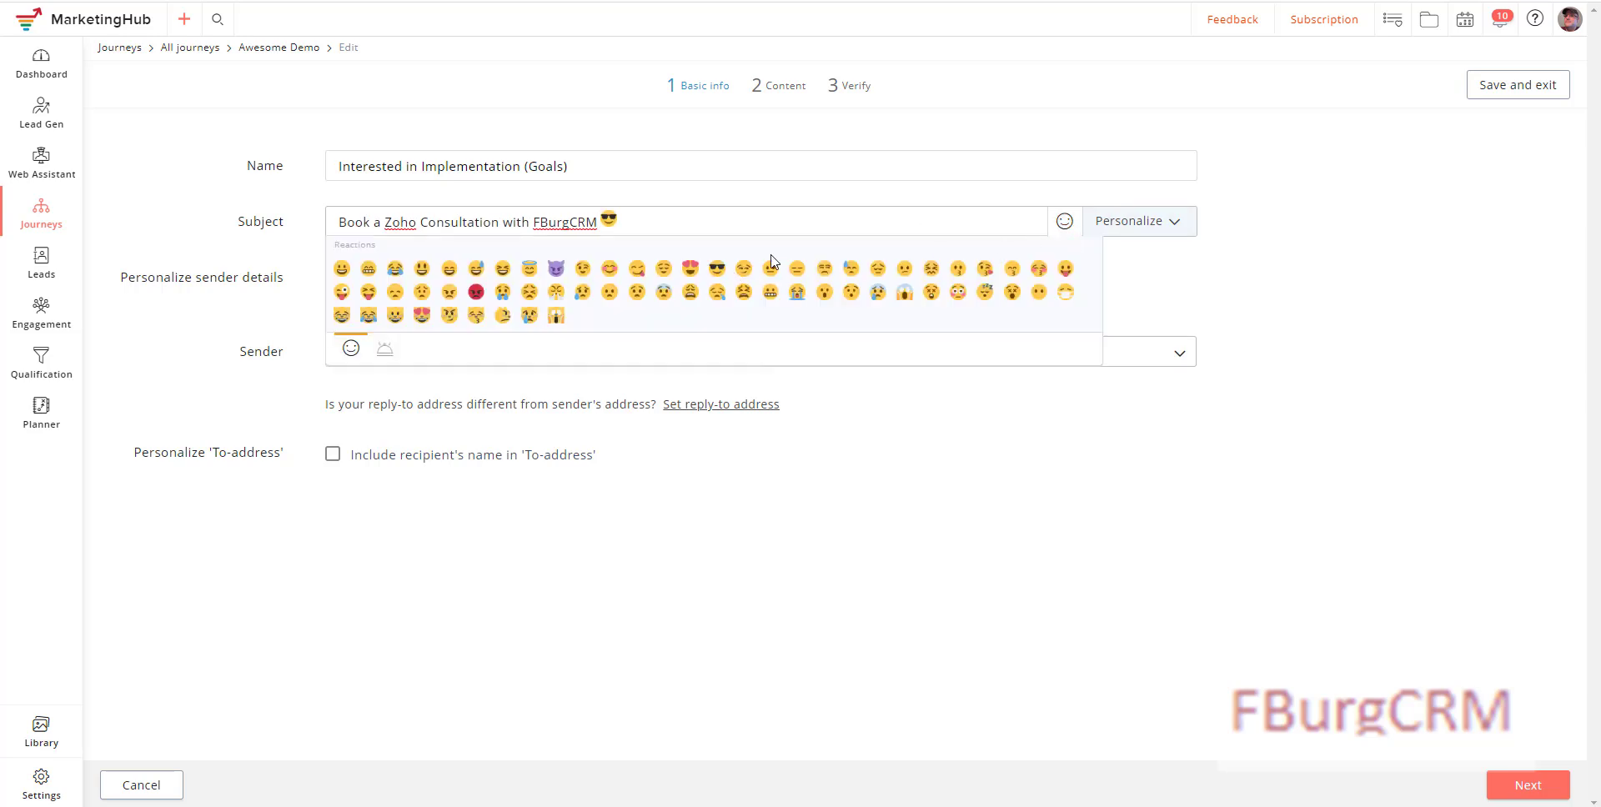
left_click(156, 264)
Step: Enter the sender's name followed by '(FBurgCRM)', include the recipient's name, and continue
left_click(650, 354)
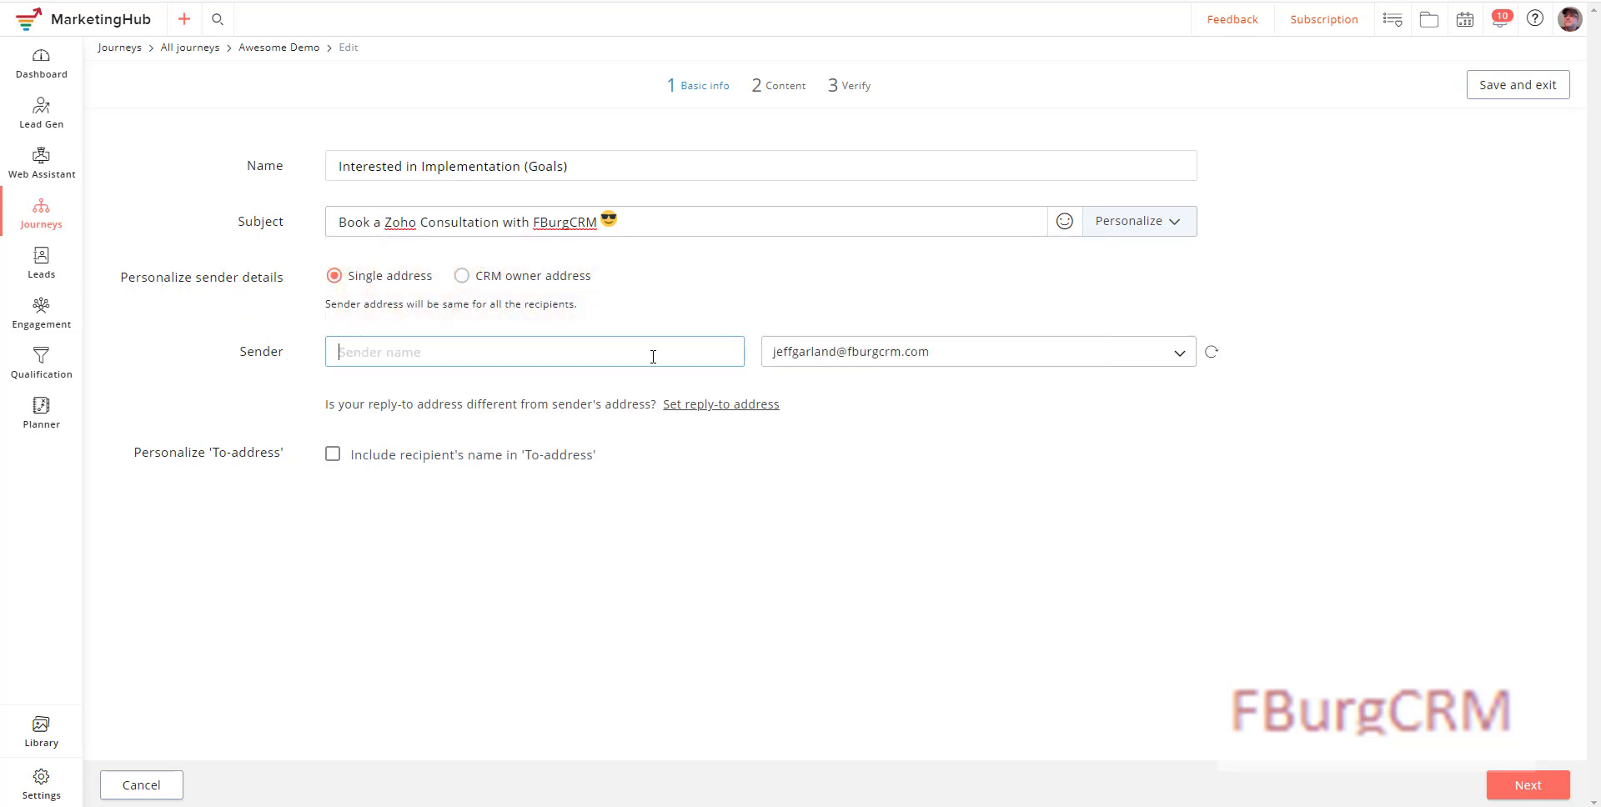
type("(FBurgCRM")
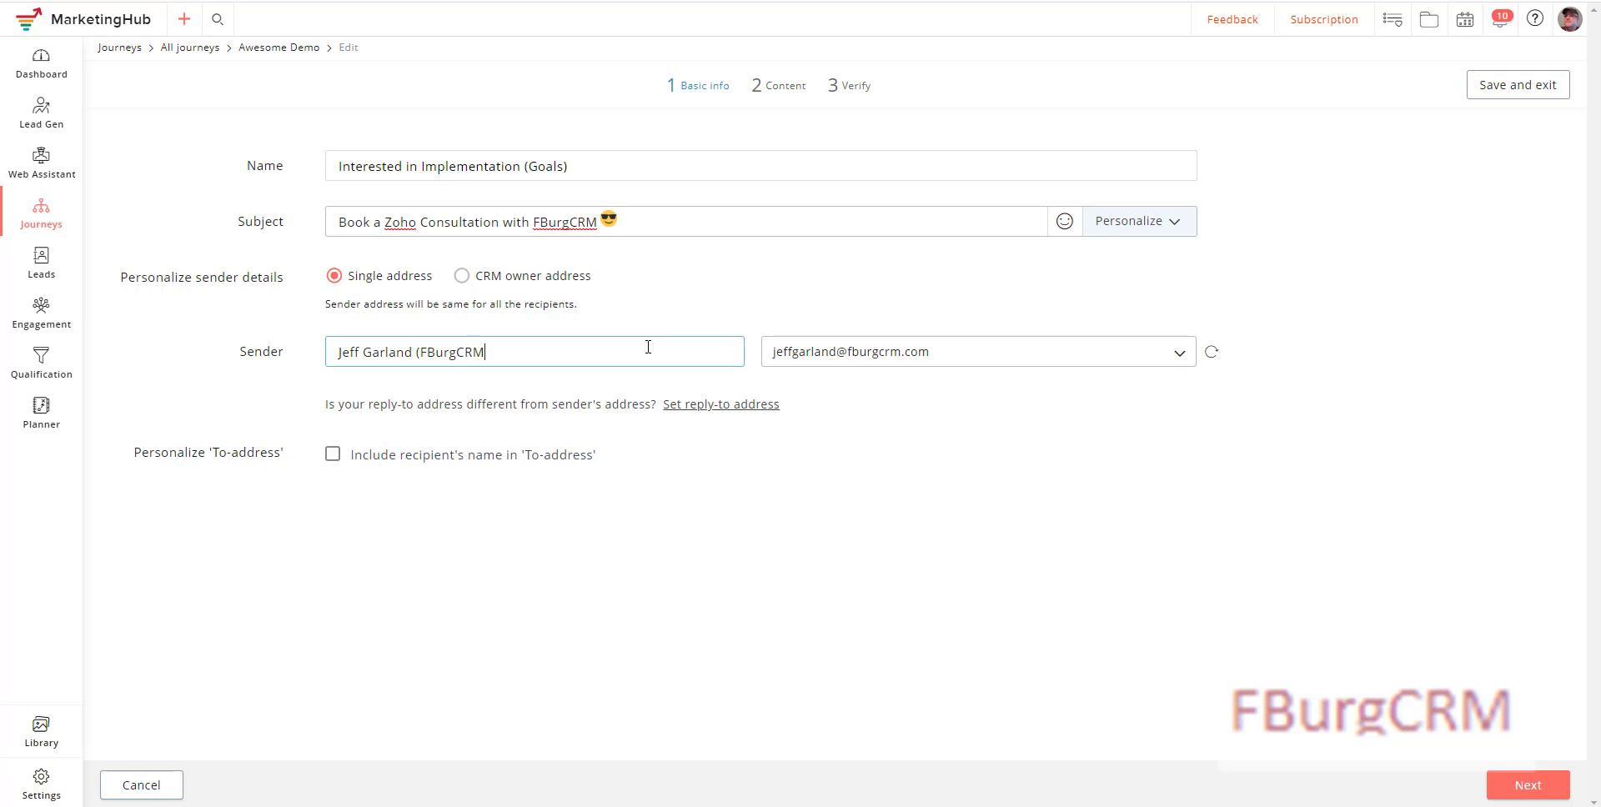
left_click(332, 455)
left_click(1523, 786)
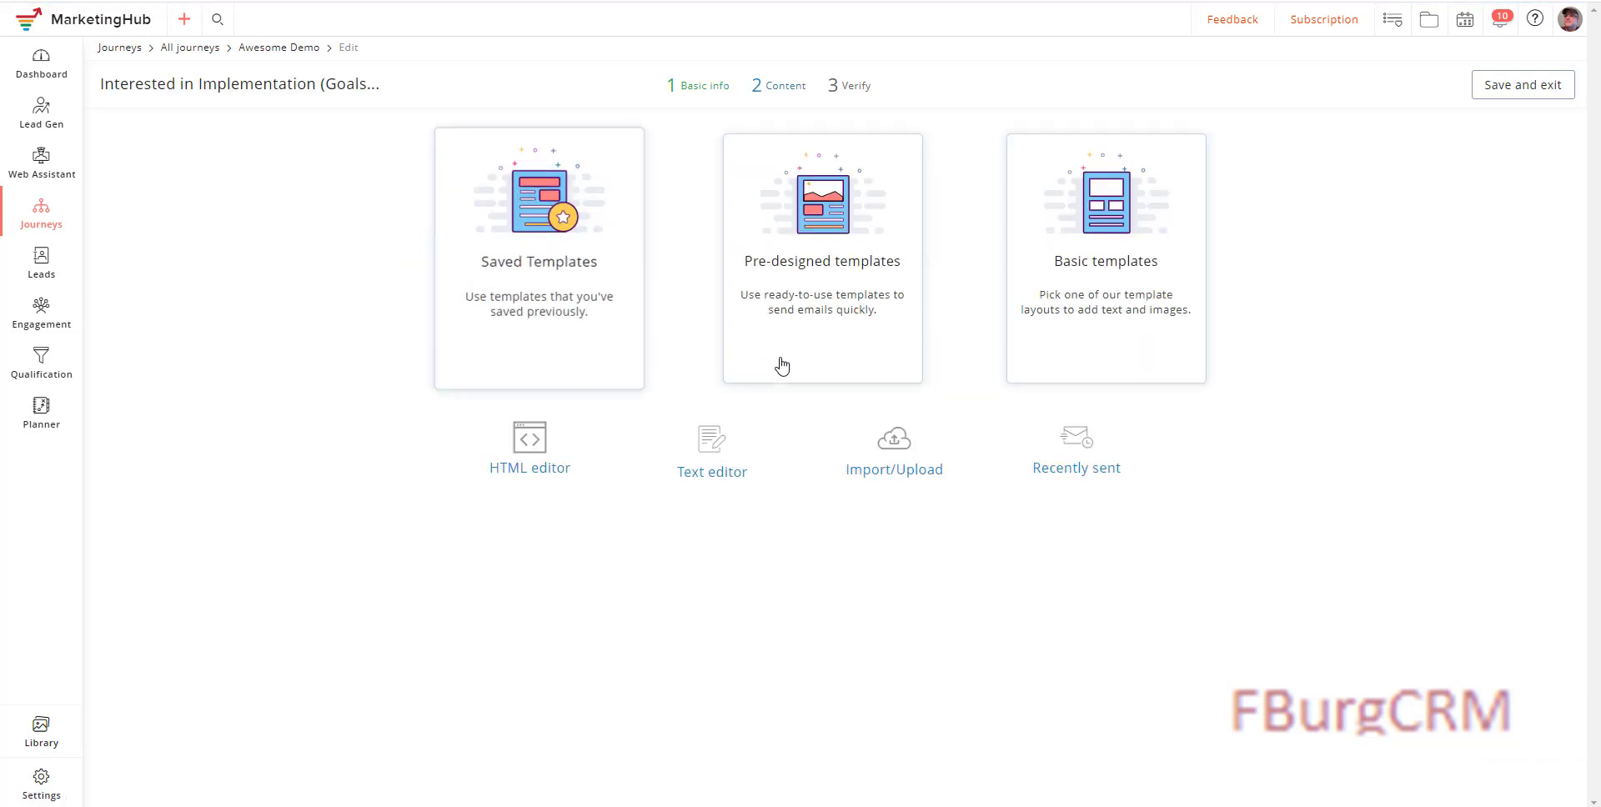
Step: Choose the single-image layout from the Basic templates gallery
left_click(1060, 314)
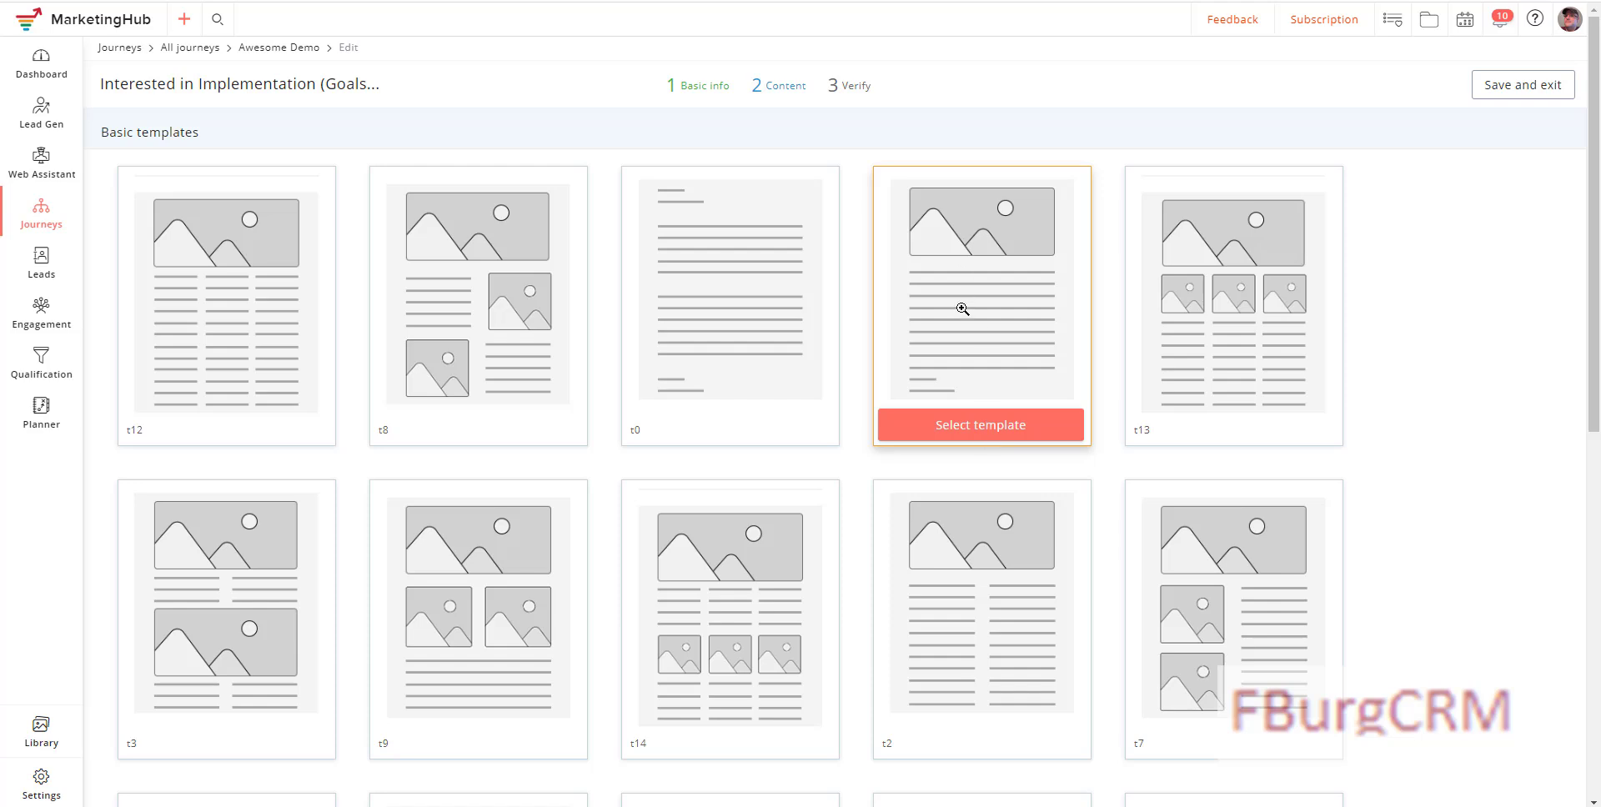
left_click(962, 430)
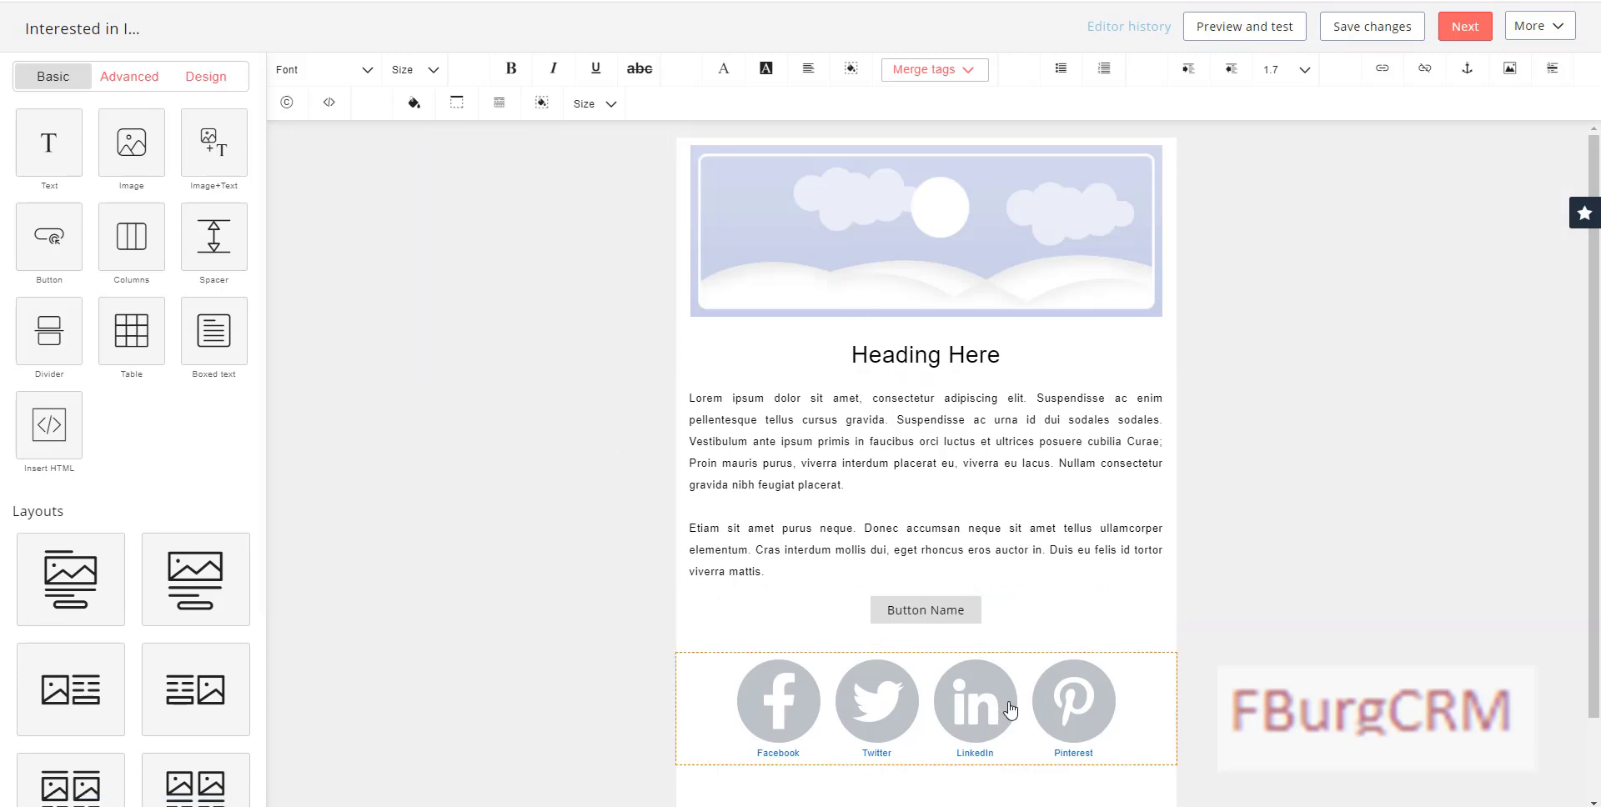
Step: Delete the social media icons block from the email
left_click(1133, 715)
left_click(1131, 747)
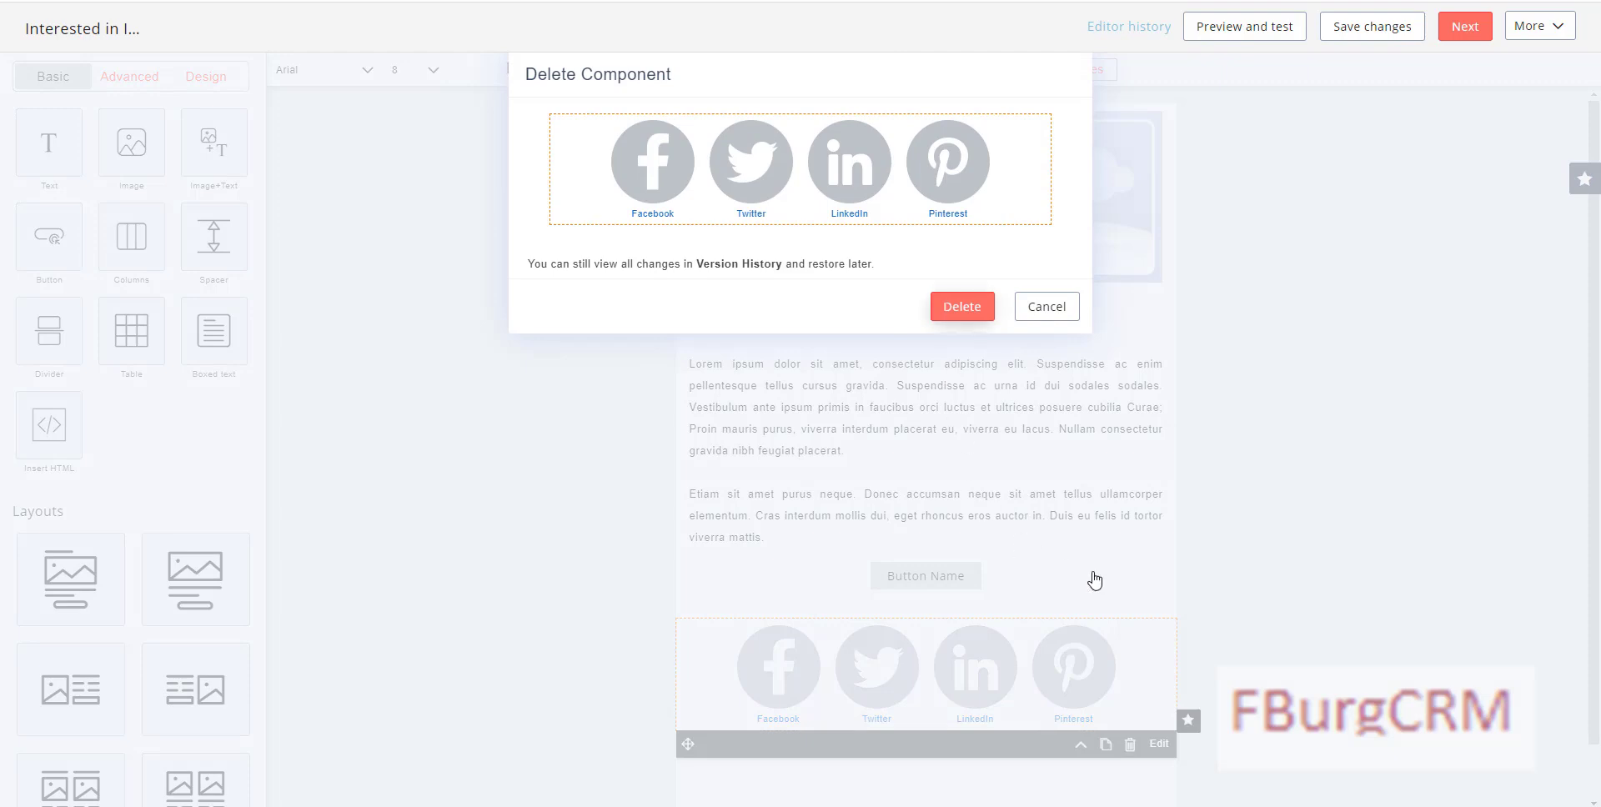
key("Return")
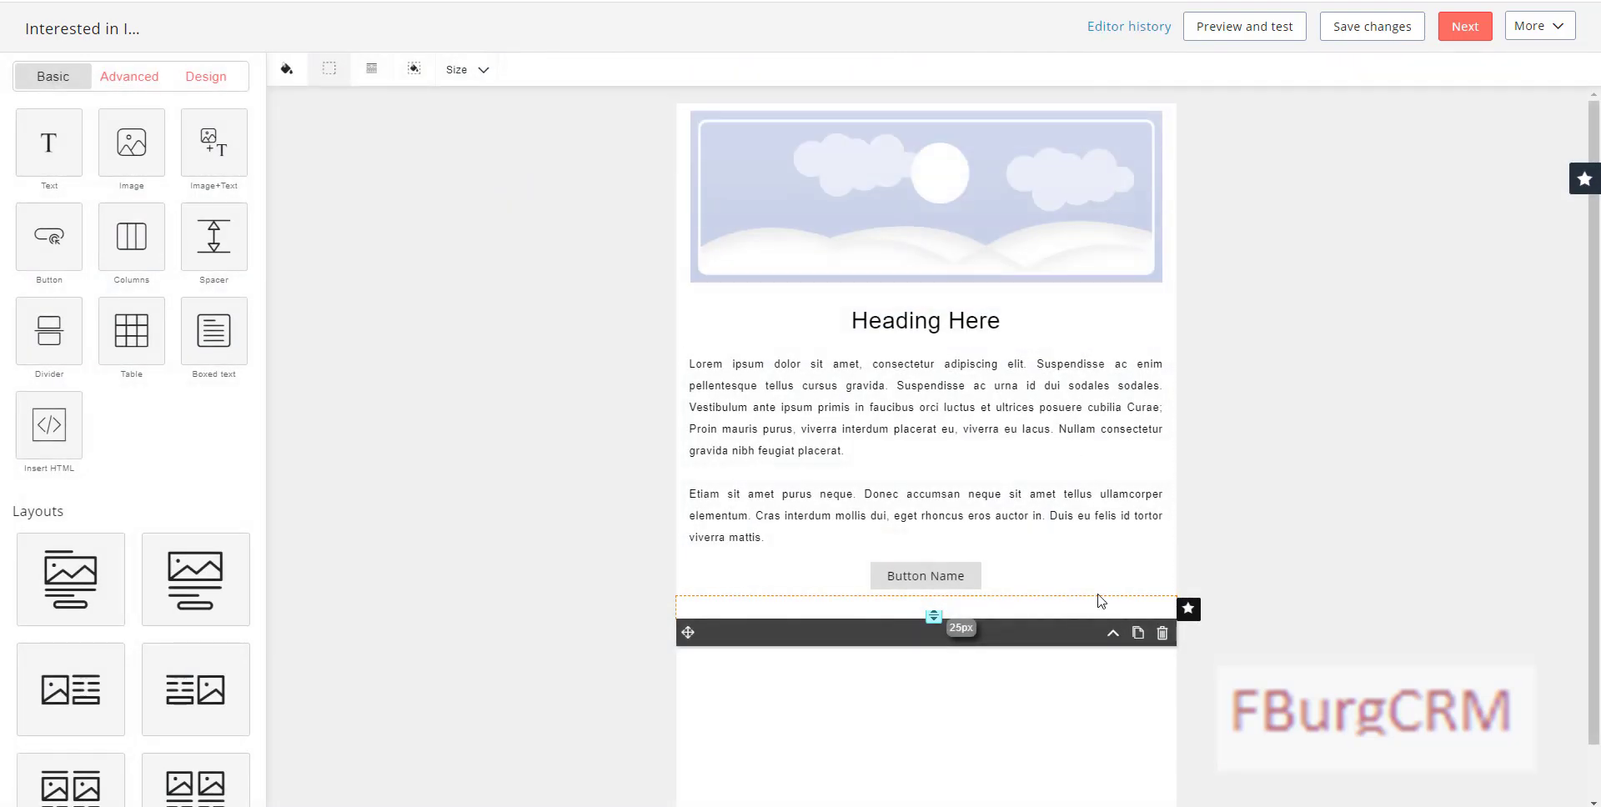
Step: Delete the Button Name button block from the email
left_click(1101, 579)
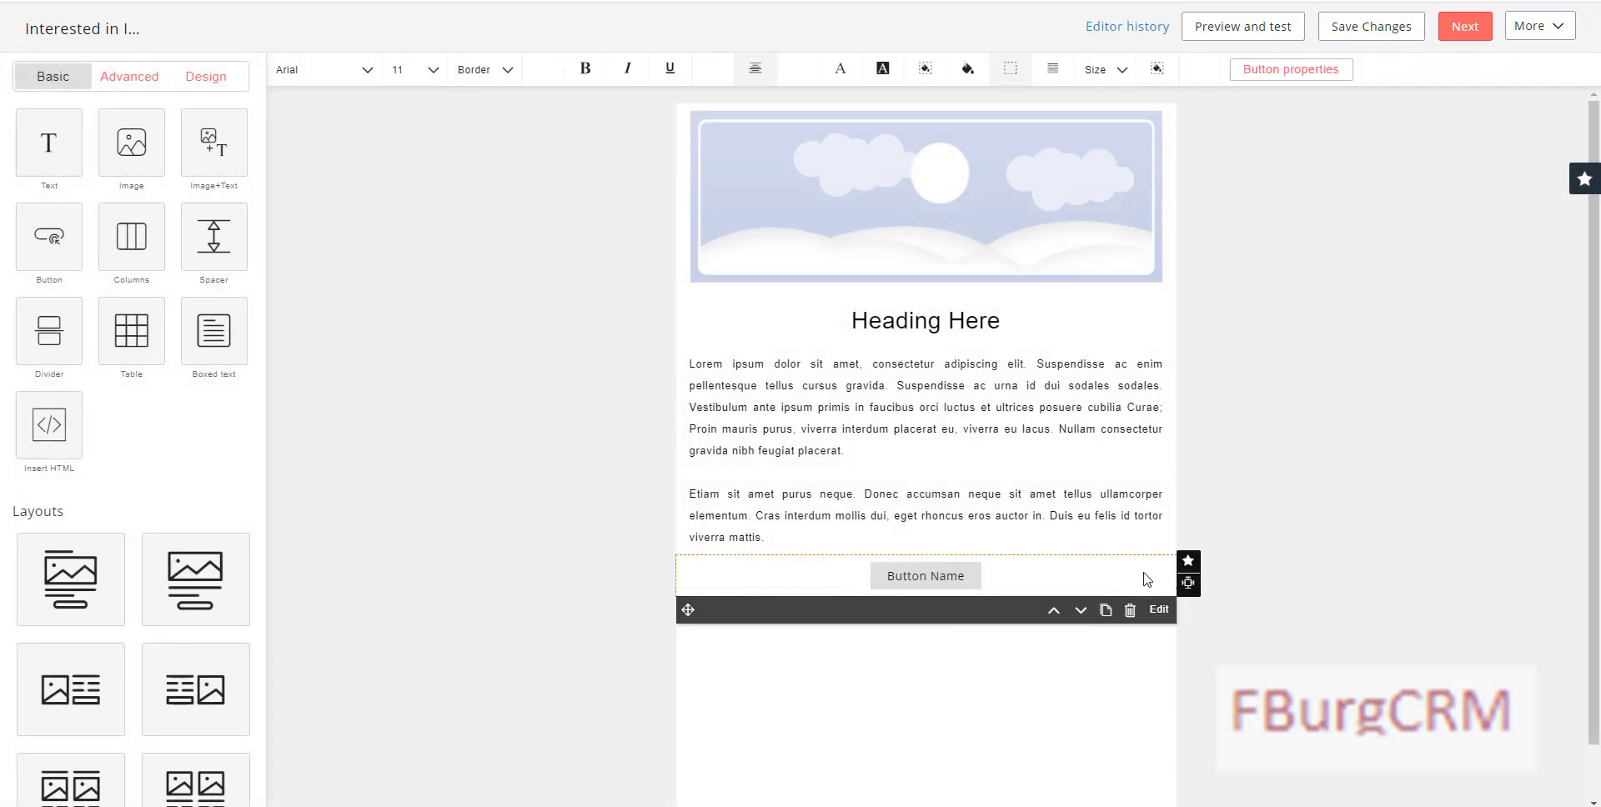
left_click(1130, 610)
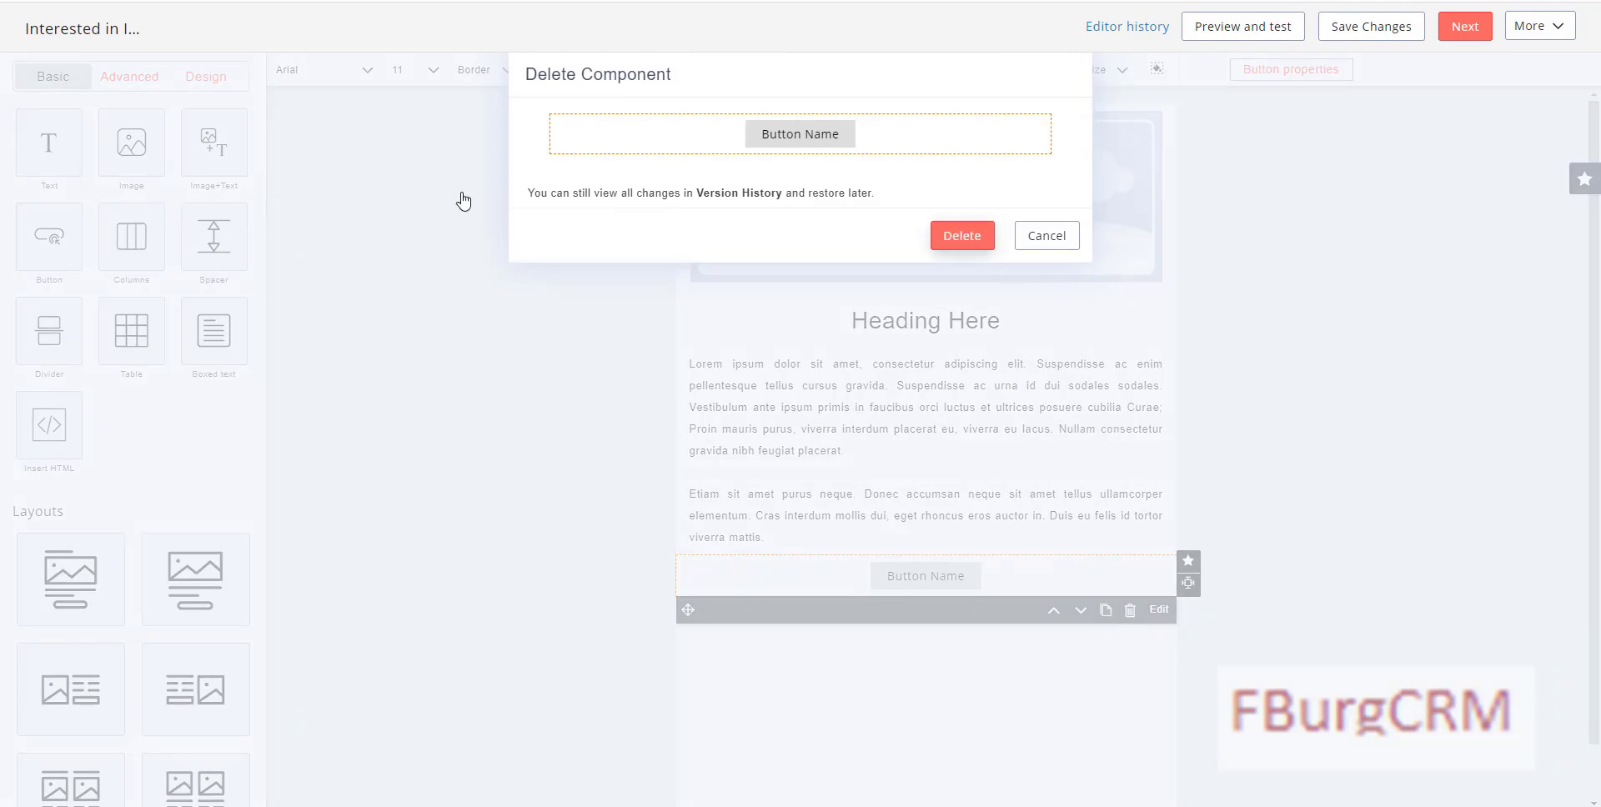
key("Return")
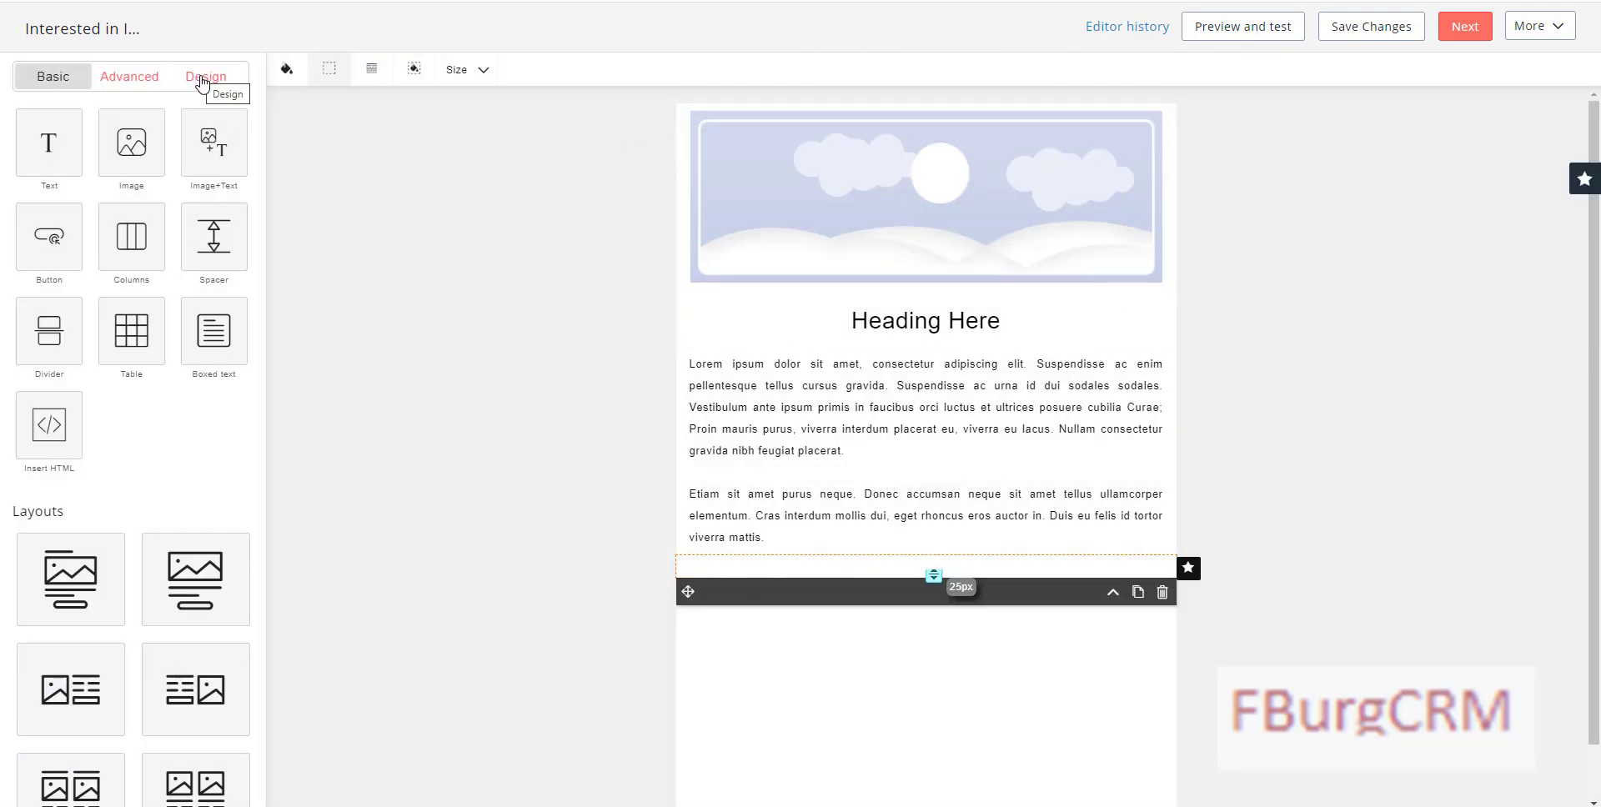
left_click(201, 81)
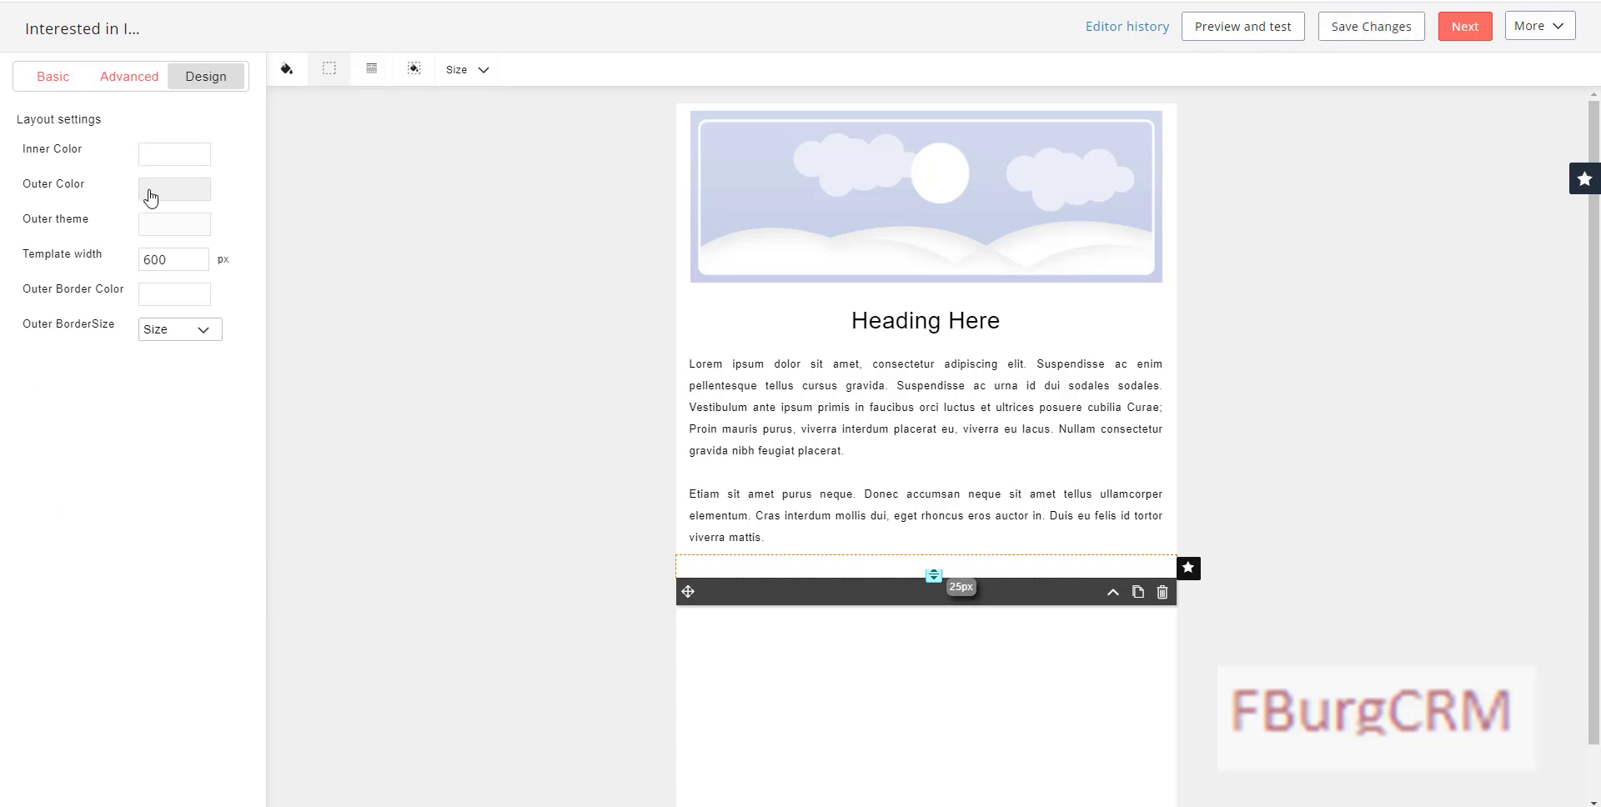
Step: Set the email's outer background colour to dark red #a61c00
left_click(152, 196)
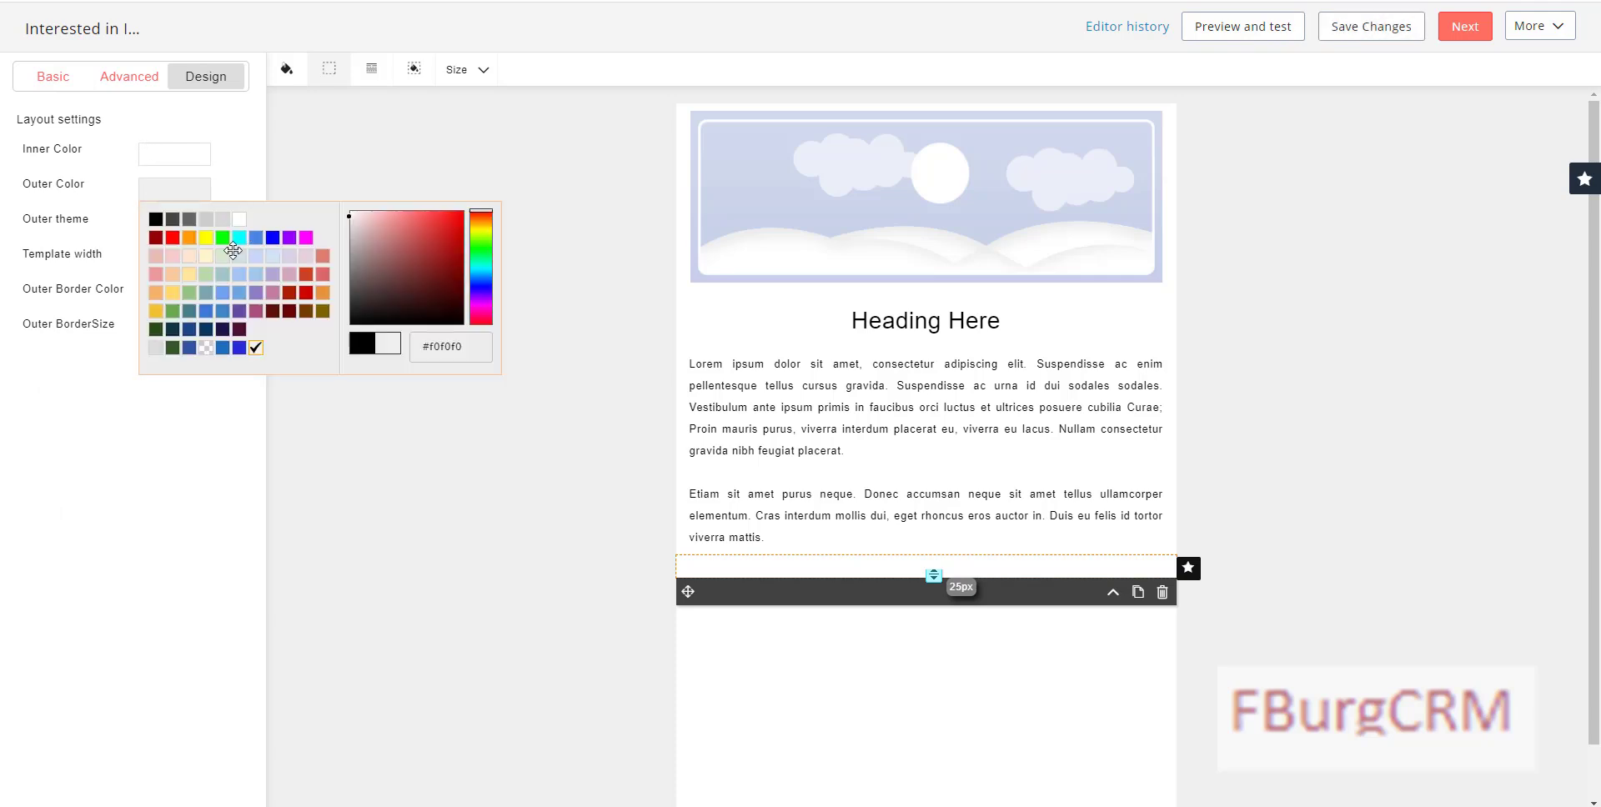
left_click(289, 294)
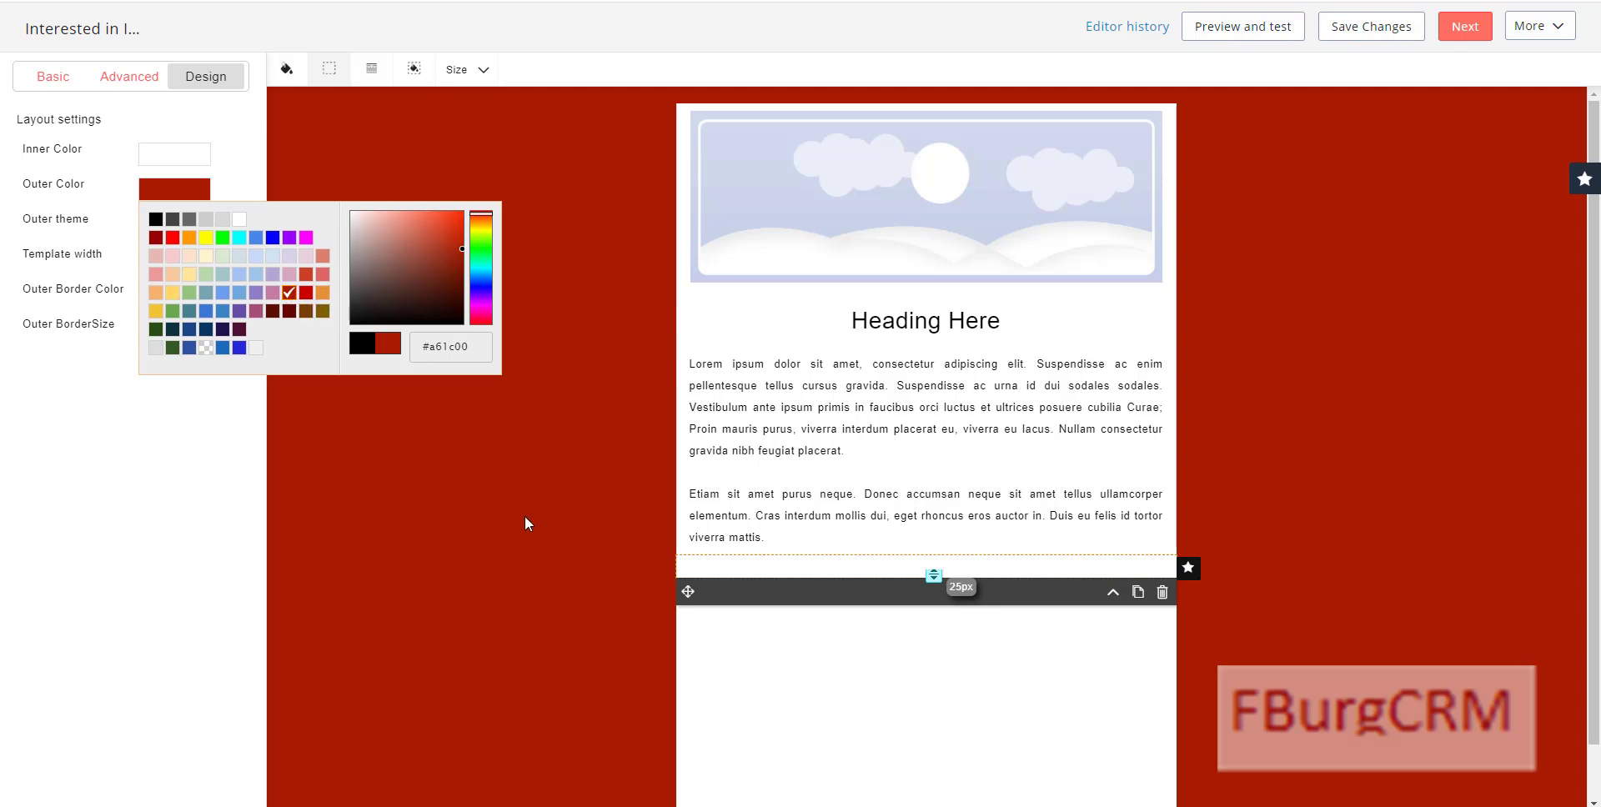
left_click(822, 211)
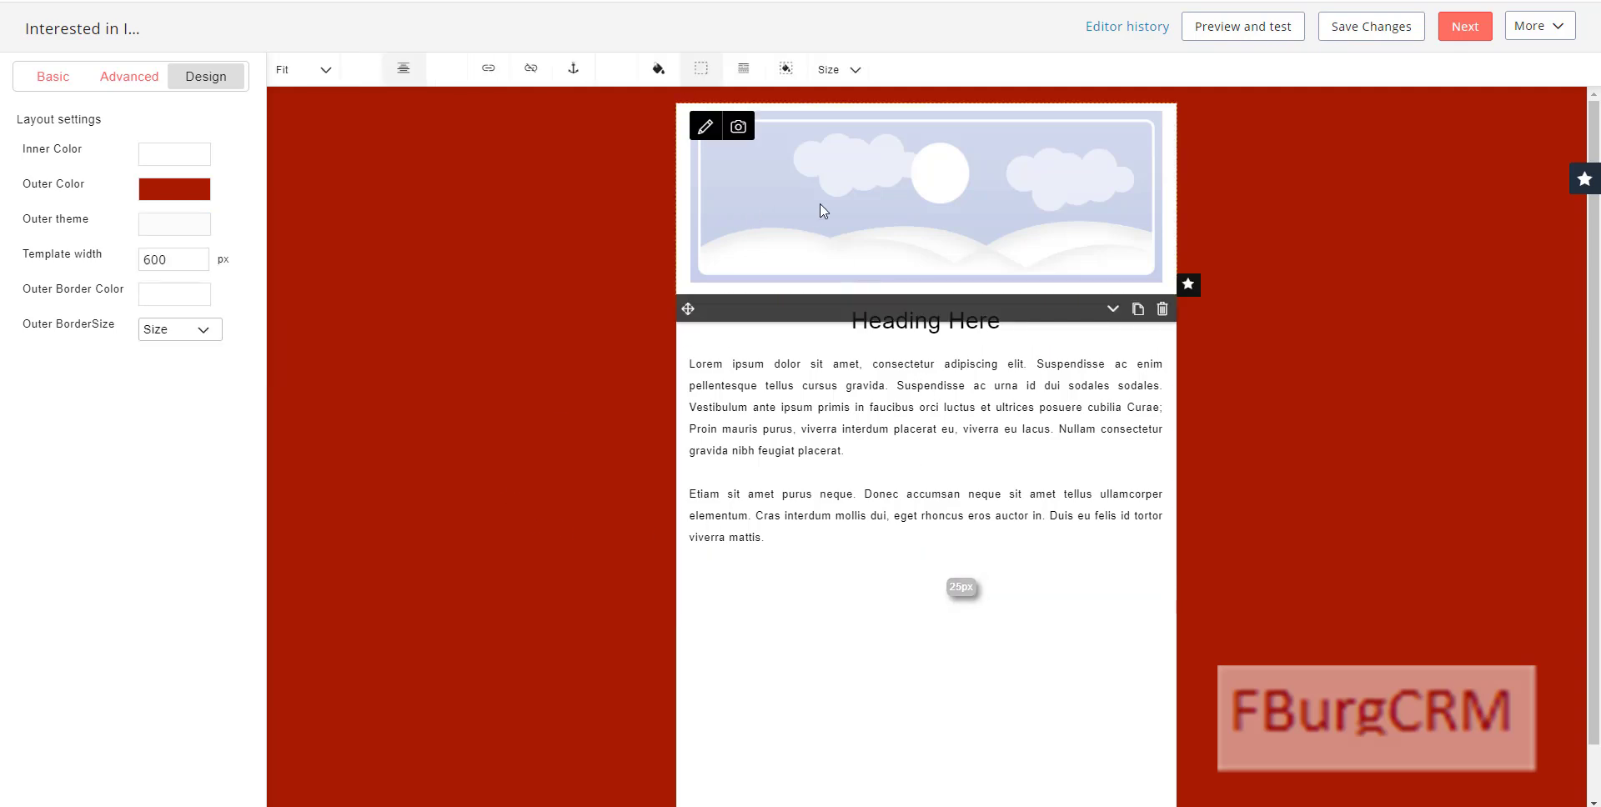
Step: Swap the header picture for 5fNmWej4tAA.jpeg, titled and alt-texted 'FBurgCRM Implementation'
left_click(739, 129)
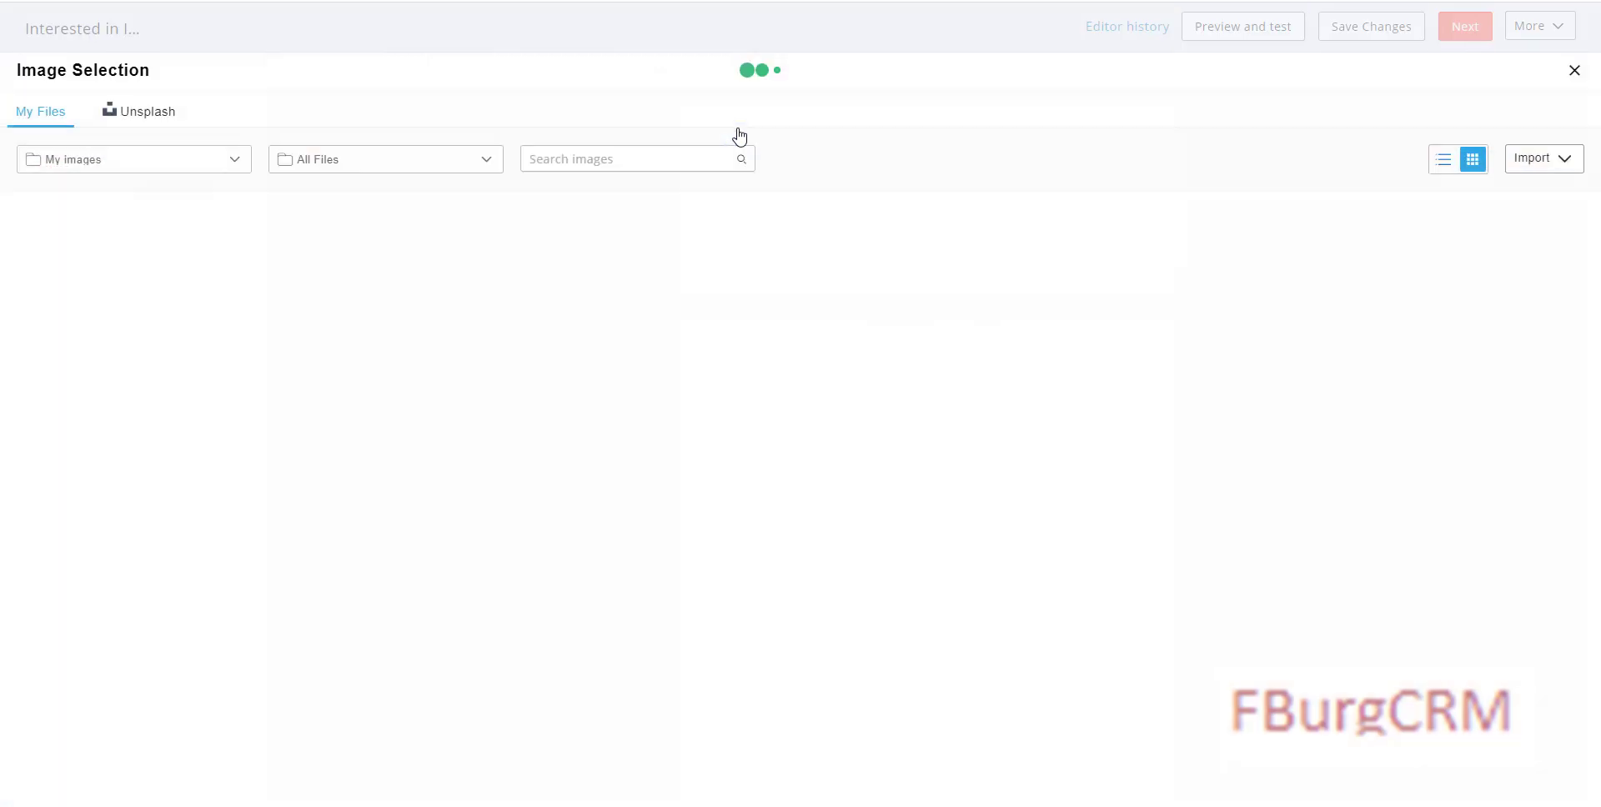
mouse_move(1198, 292)
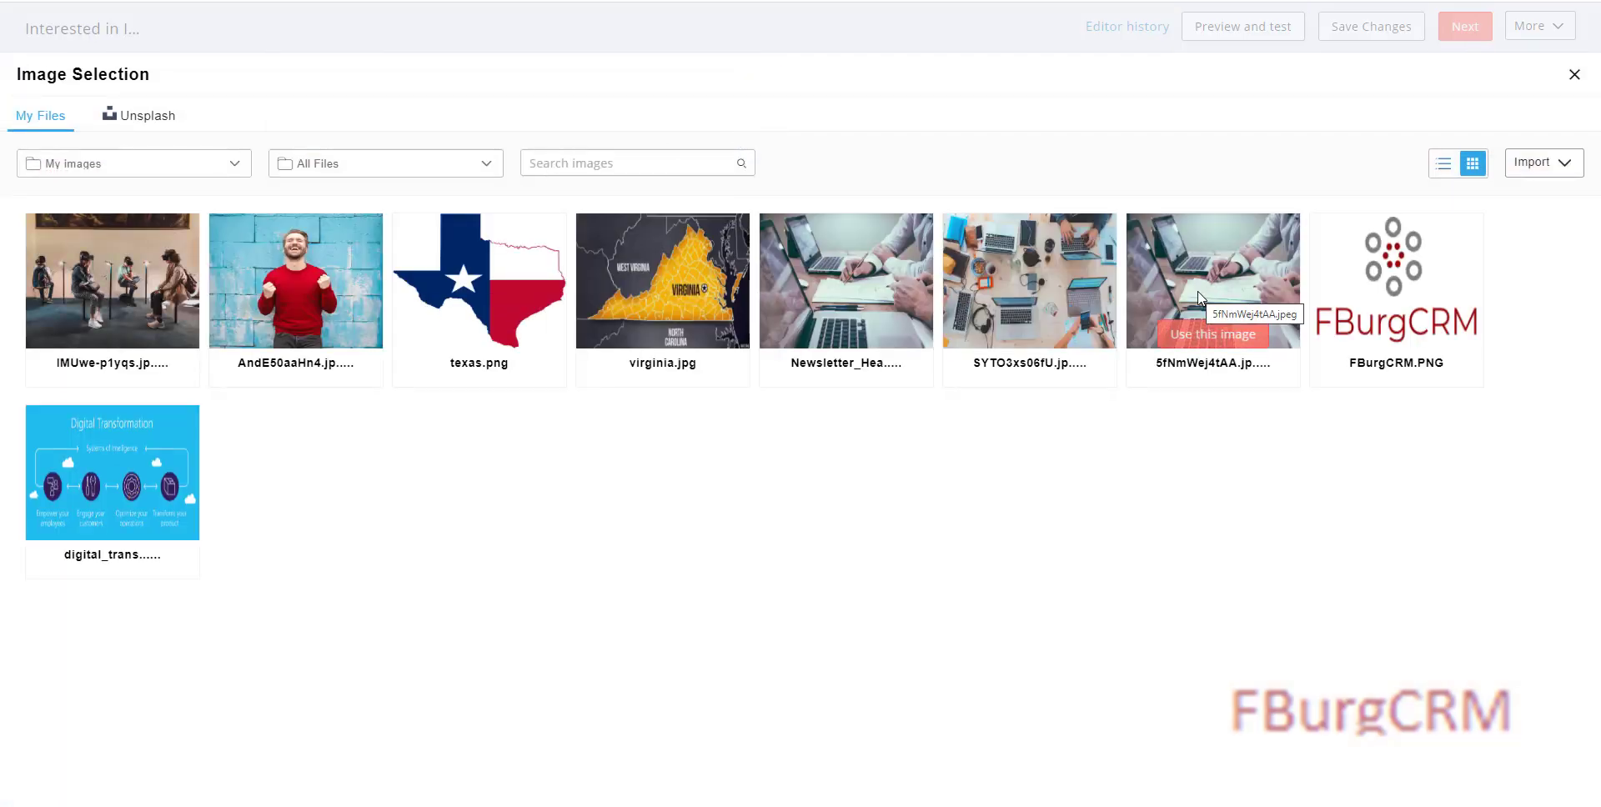
left_click(1203, 340)
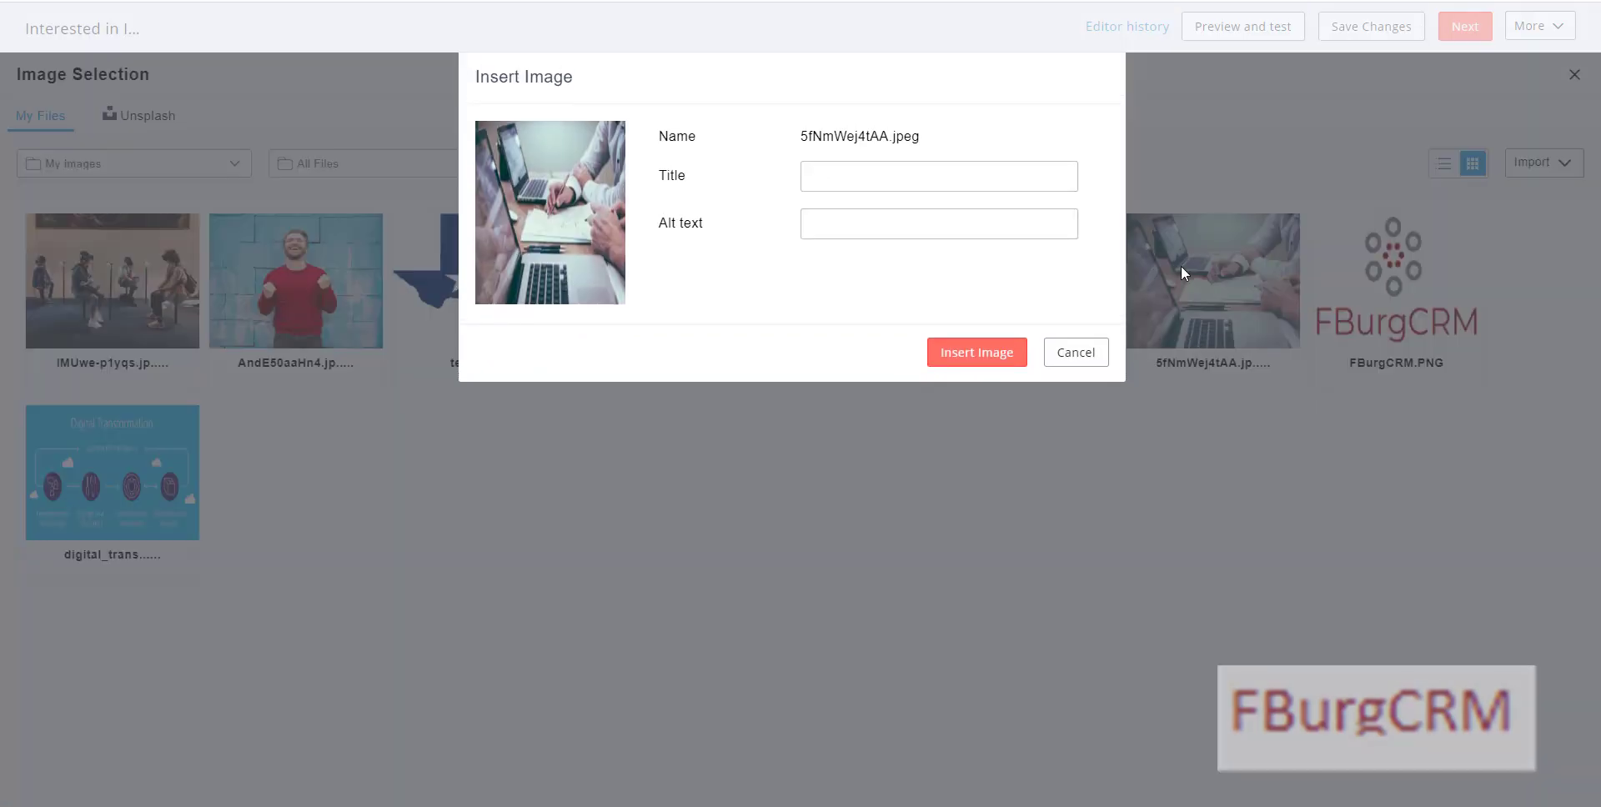
left_click(881, 177)
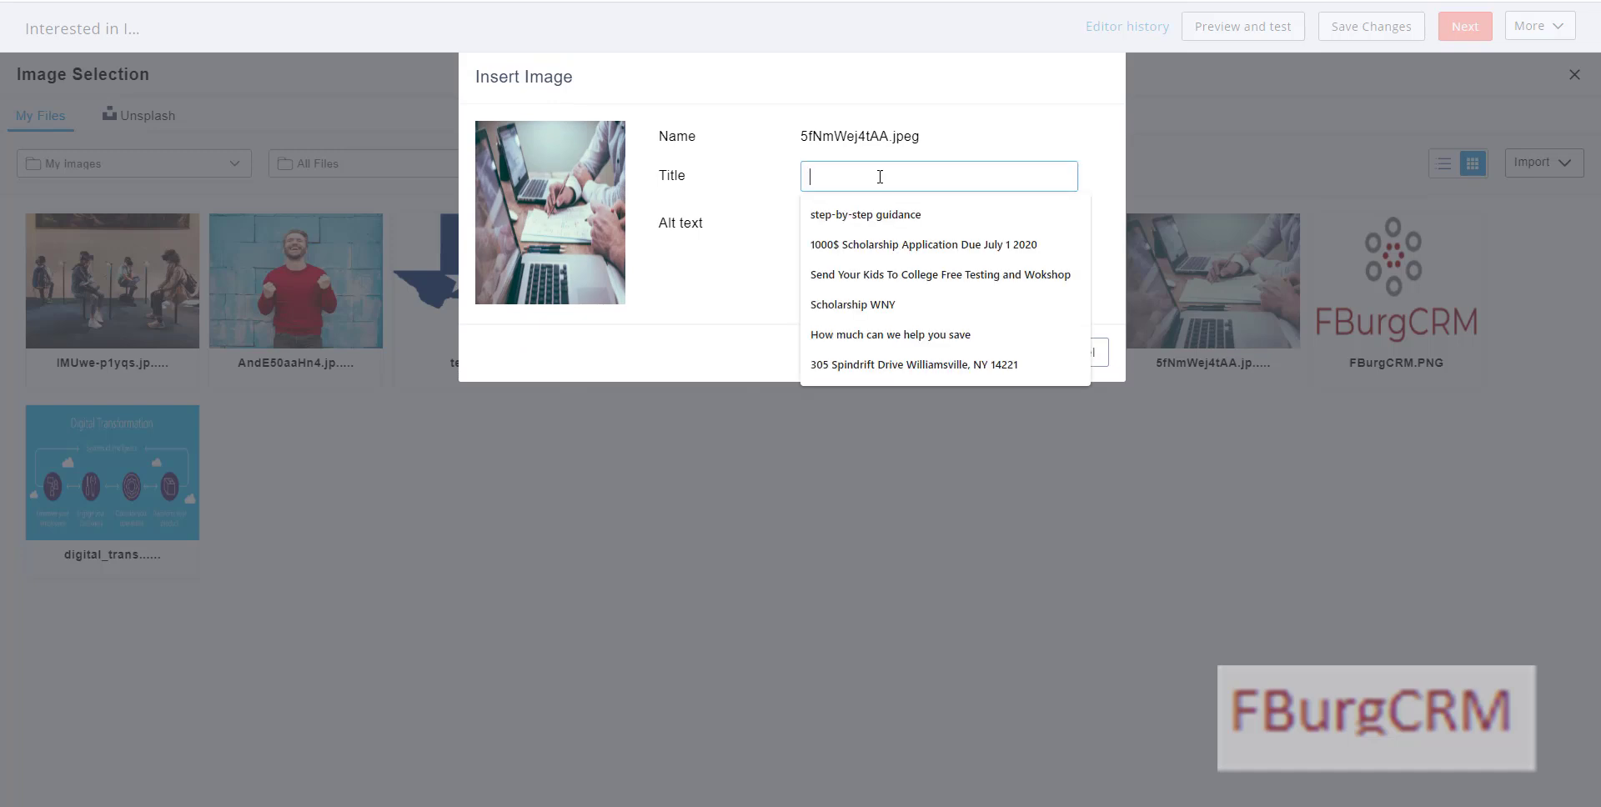
left_click(886, 133)
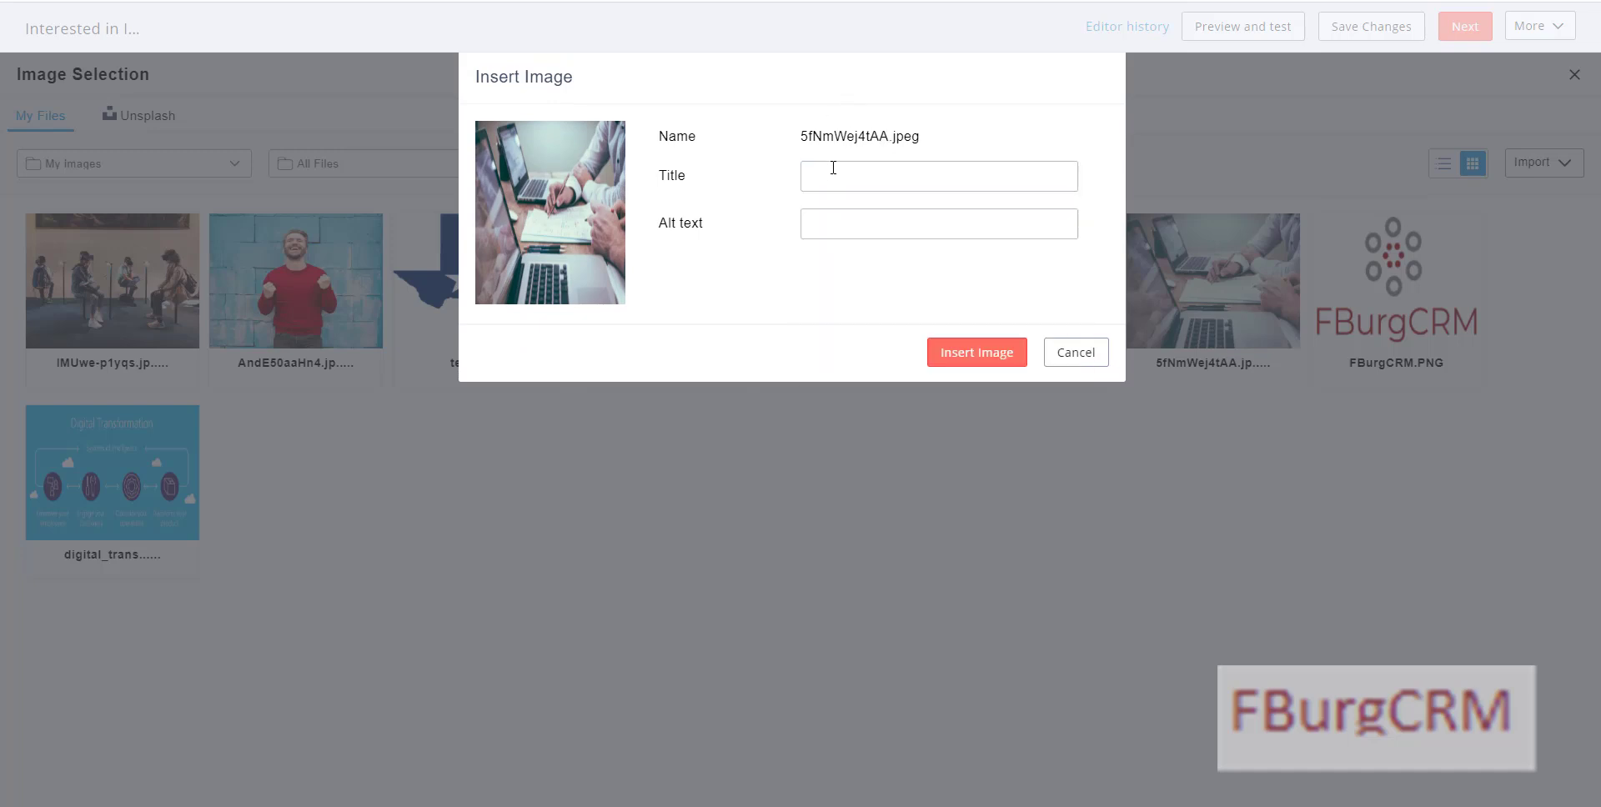
left_click(830, 173)
type("FBurg")
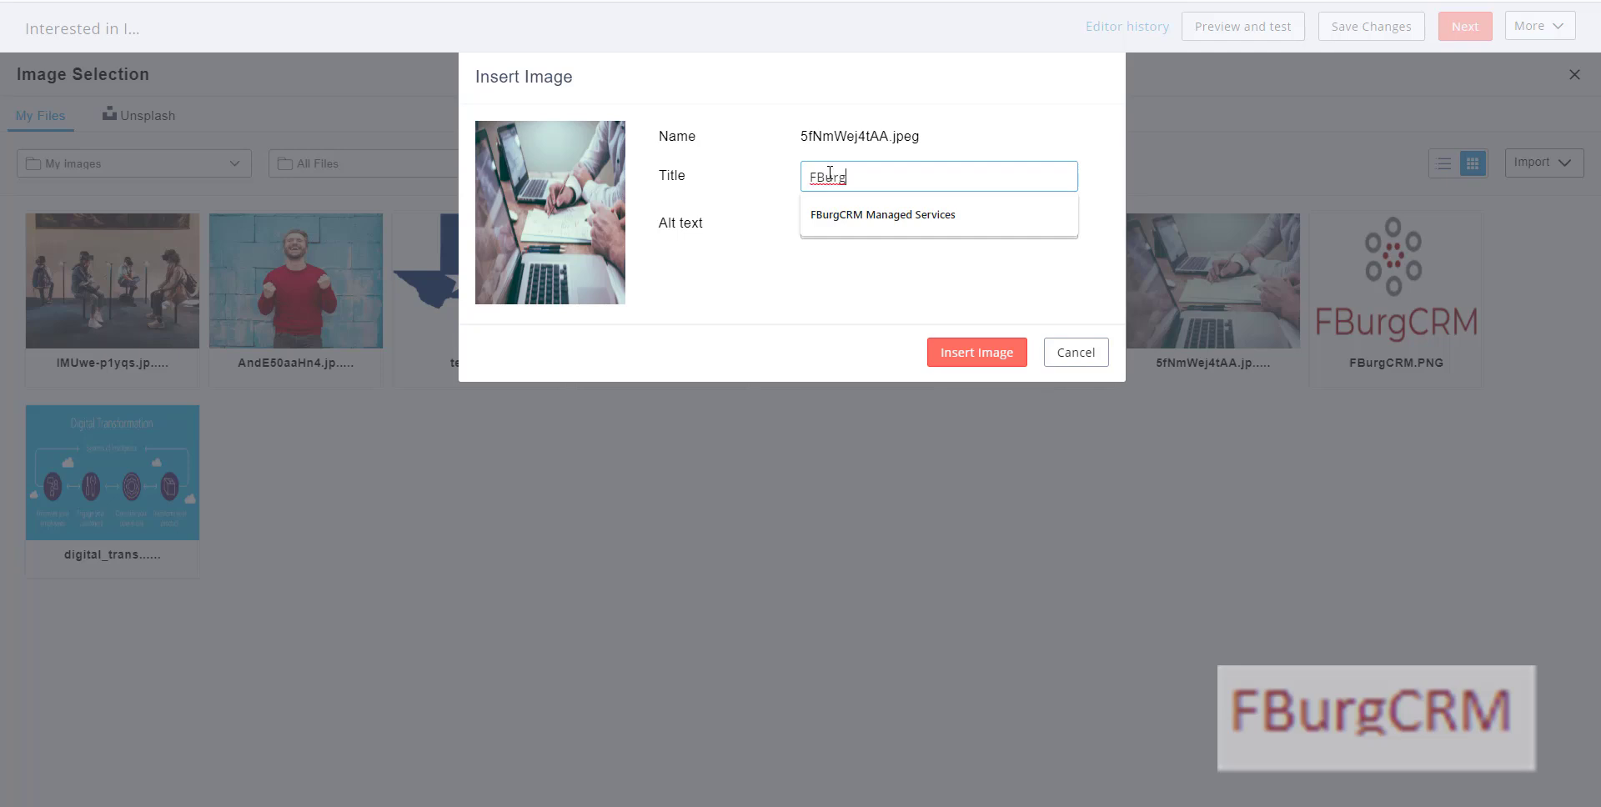
type("CRM Im")
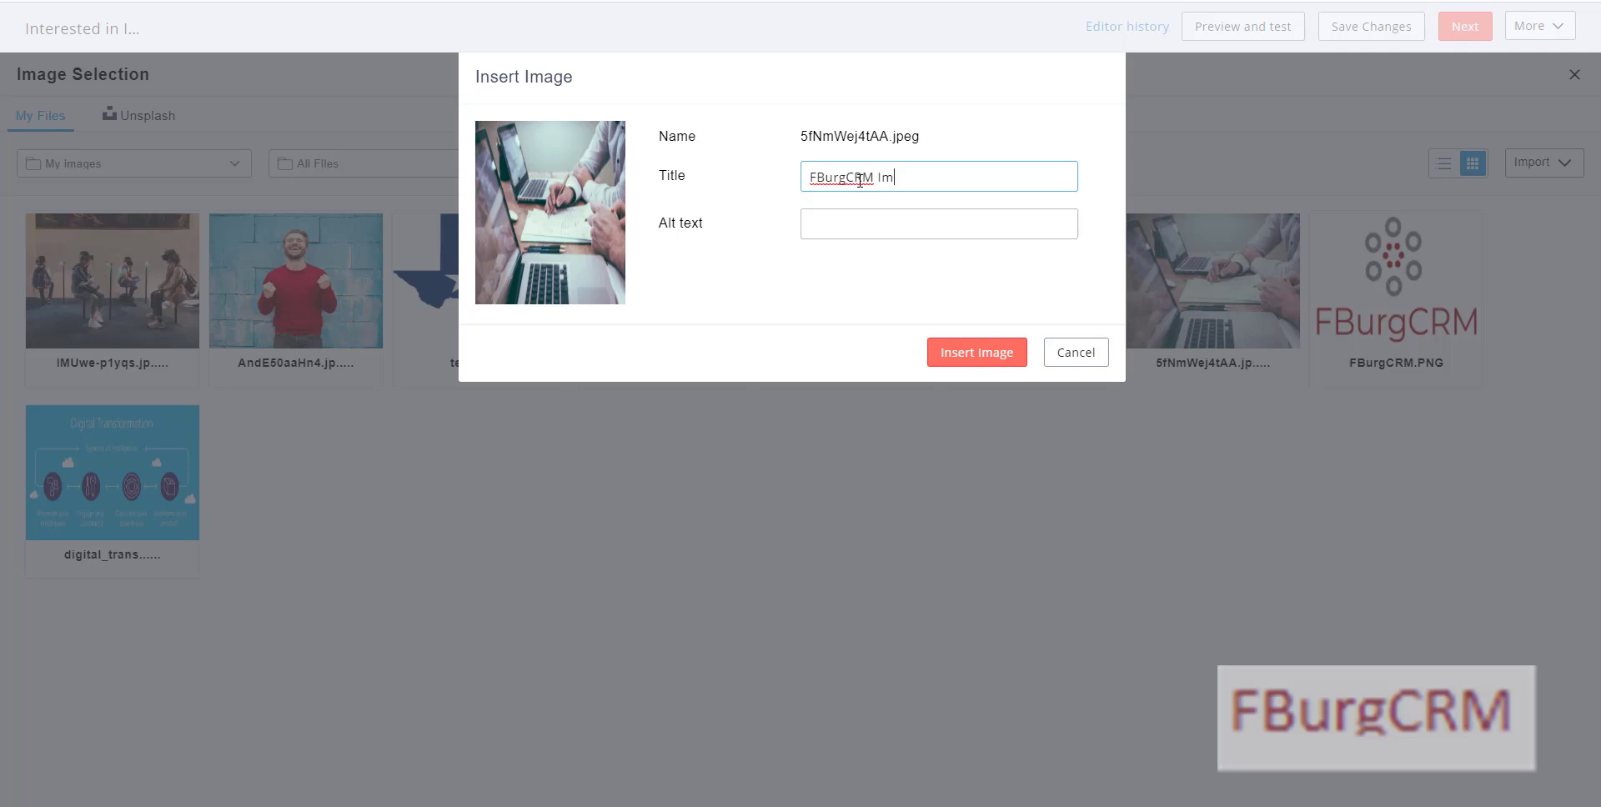
type("plementation")
triple_click(897, 174)
key("ctrl+c")
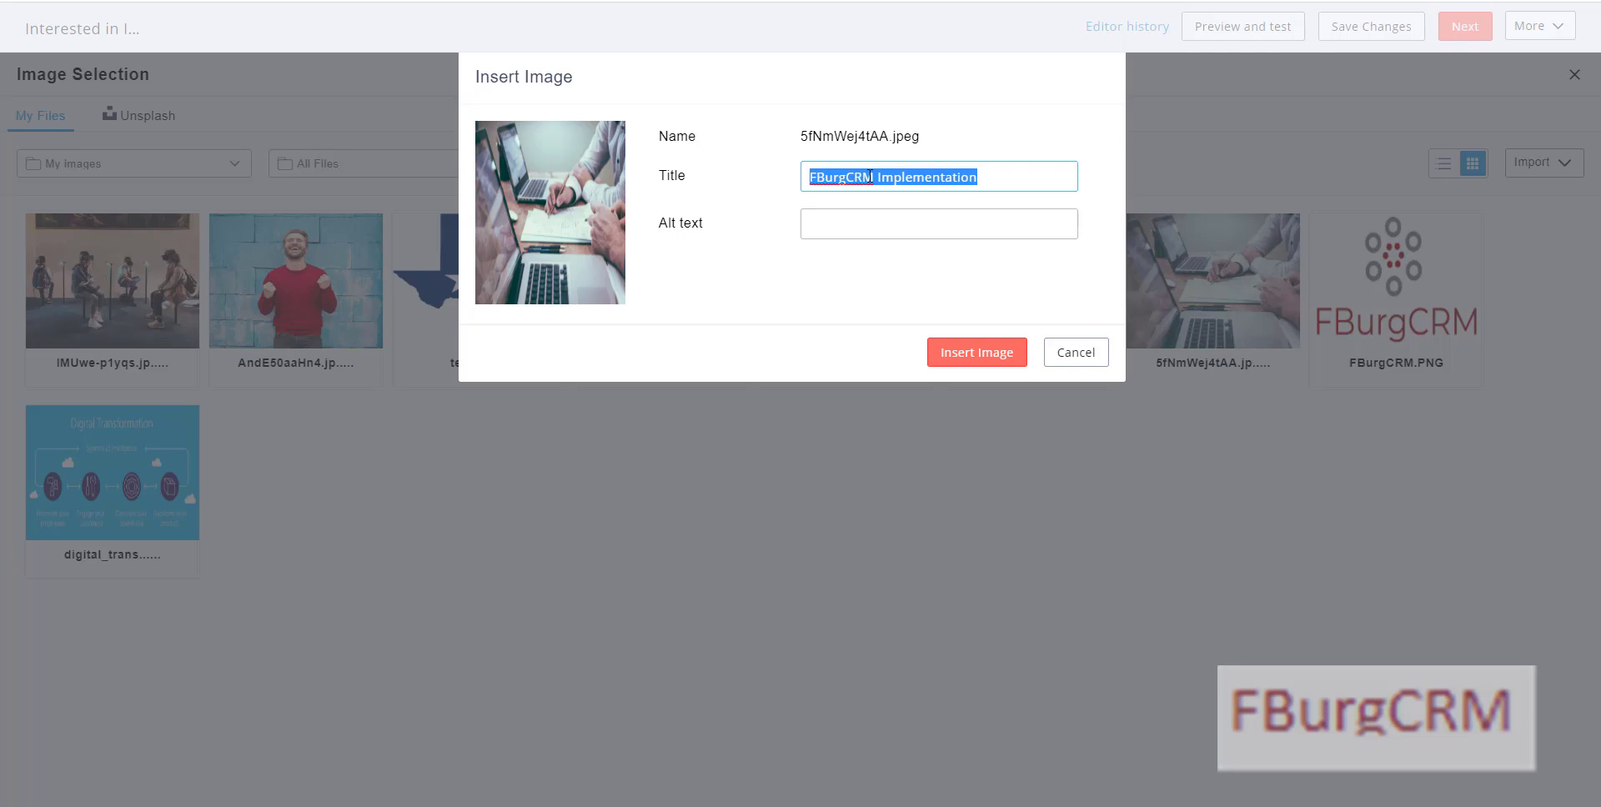
left_click(863, 214)
key("ctrl+v")
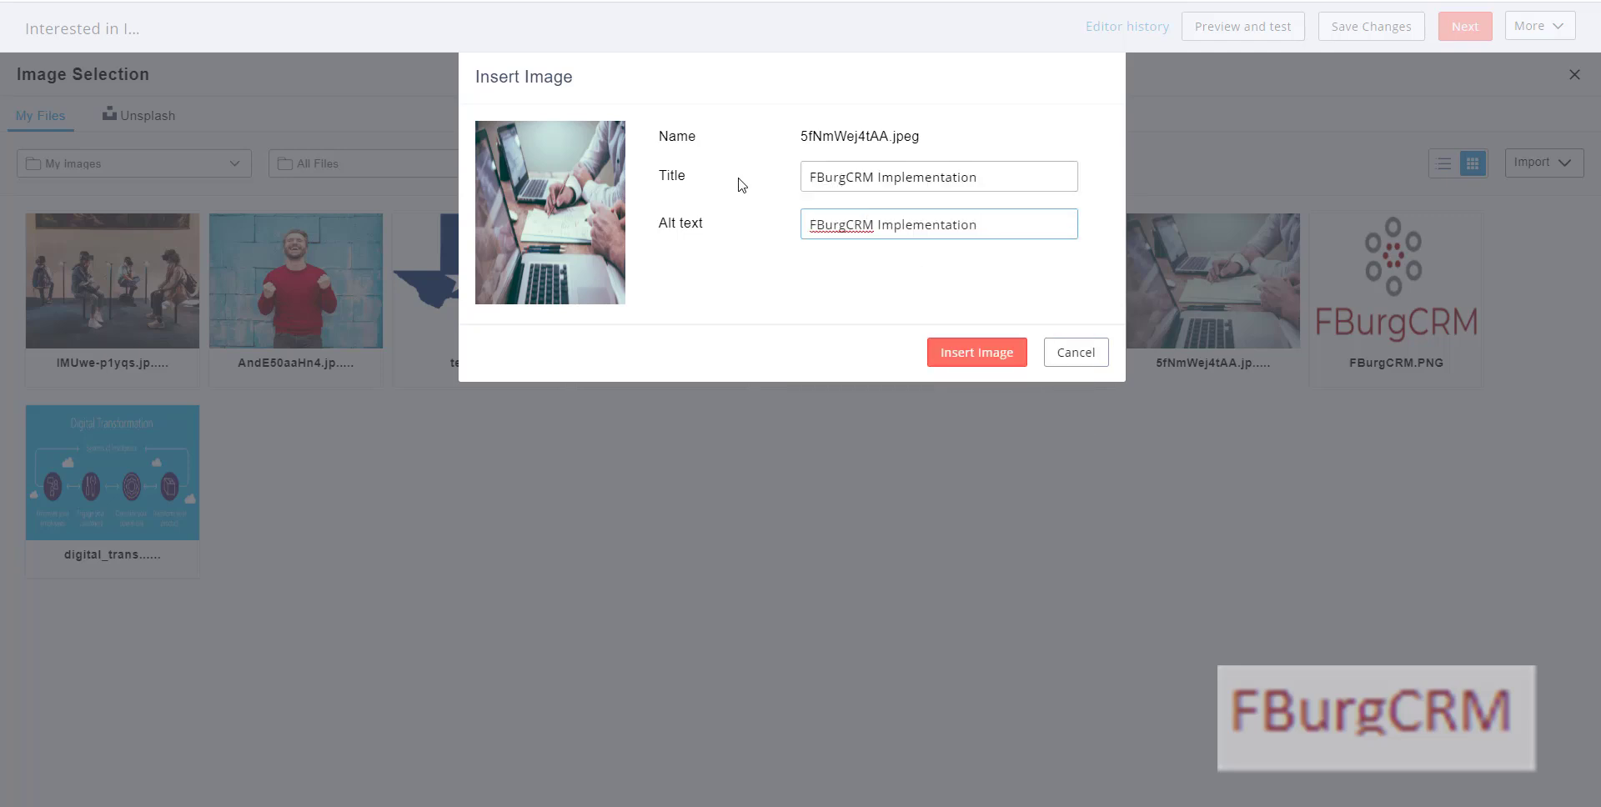
left_click(970, 354)
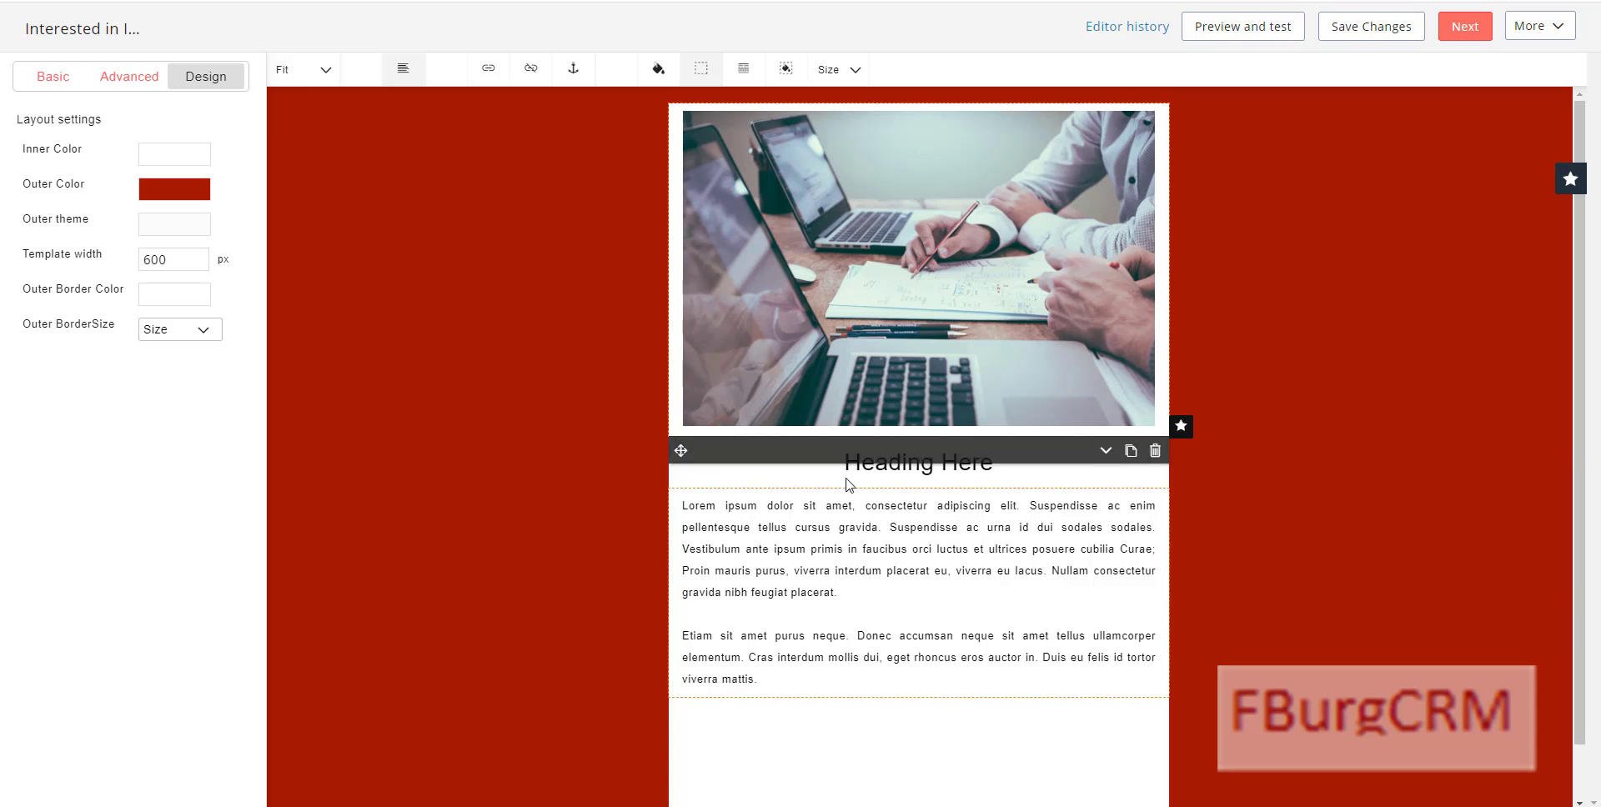
Step: Overwrite the 'Heading Here' placeholder with 'Relax, Let FBurgCRM do the heavy lifting'
left_click(750, 550)
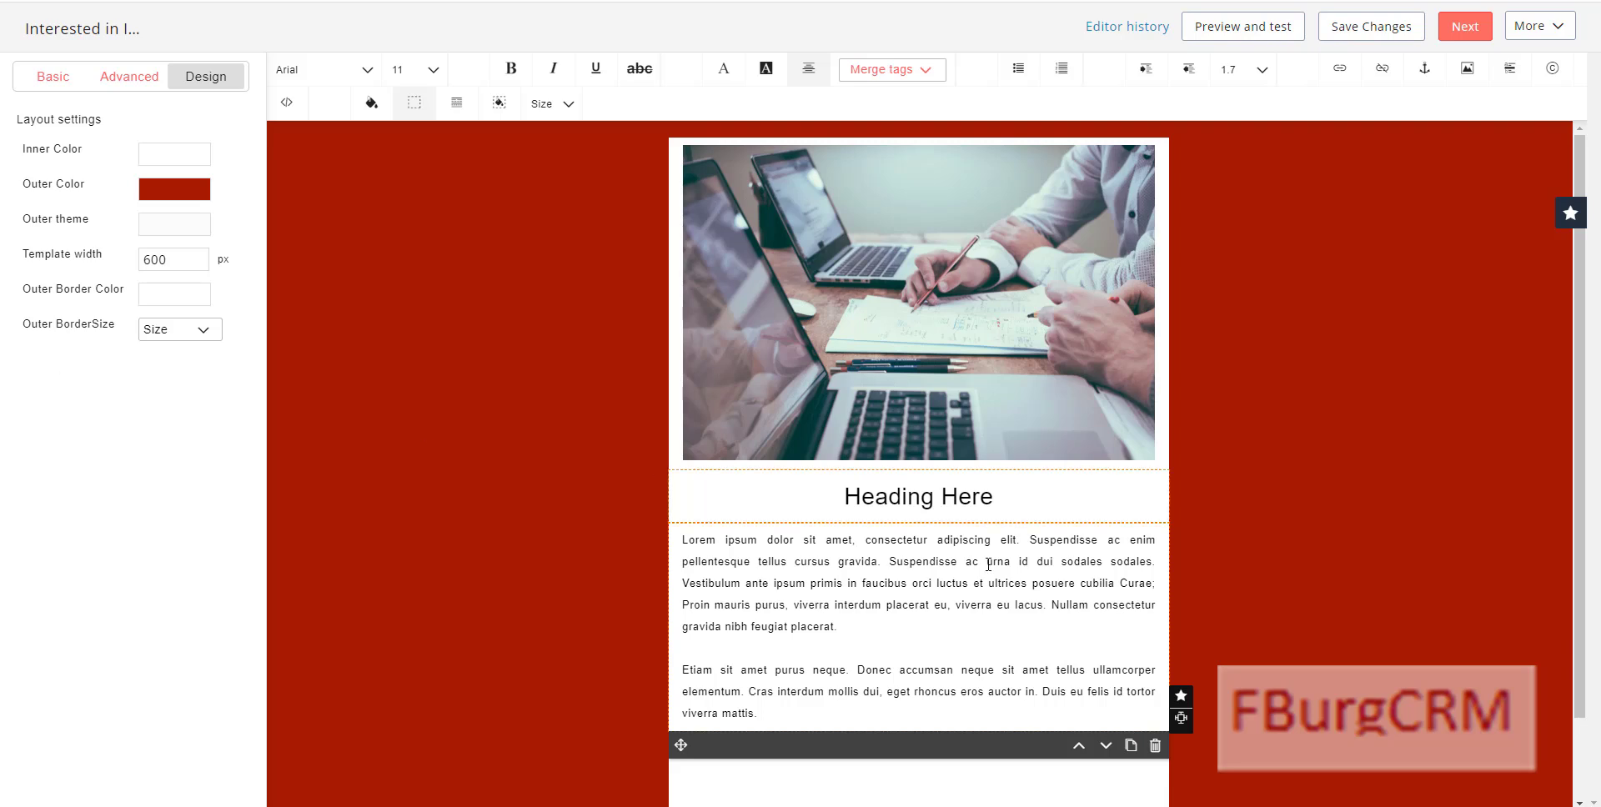
triple_click(888, 503)
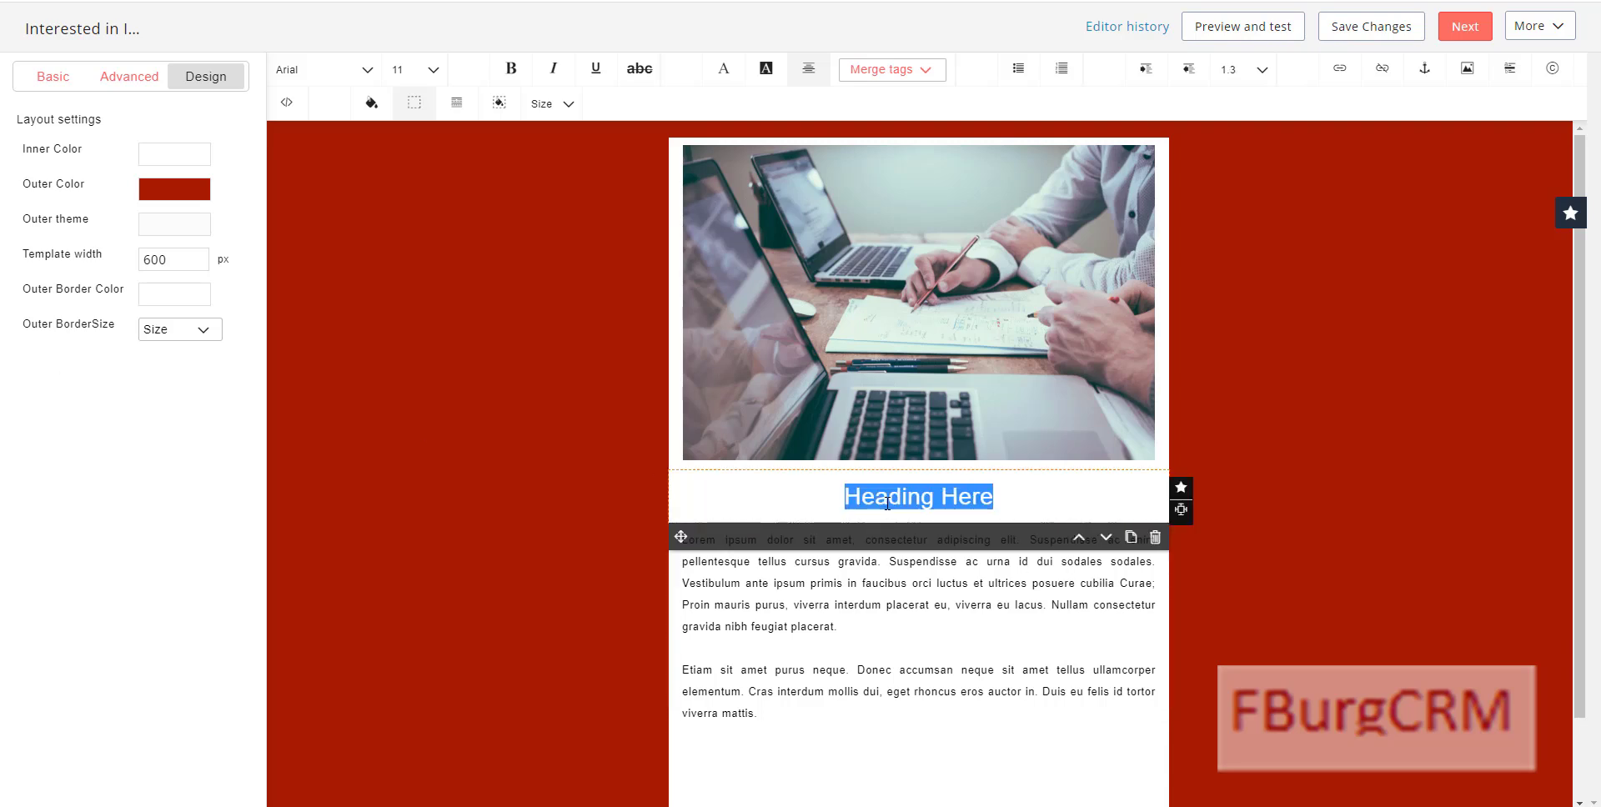
type("Relax,")
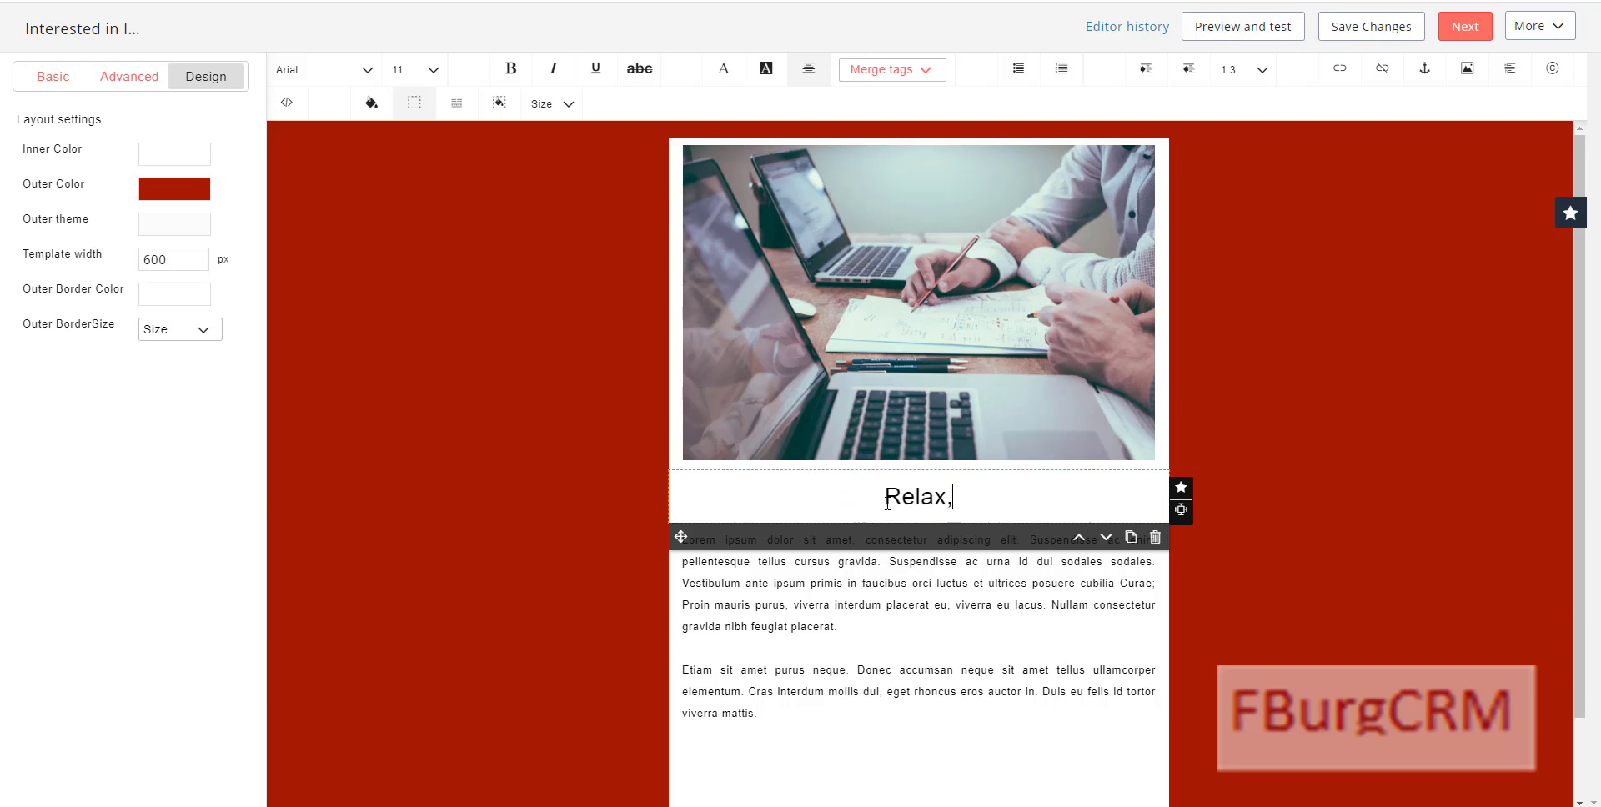
type(" Let FBur")
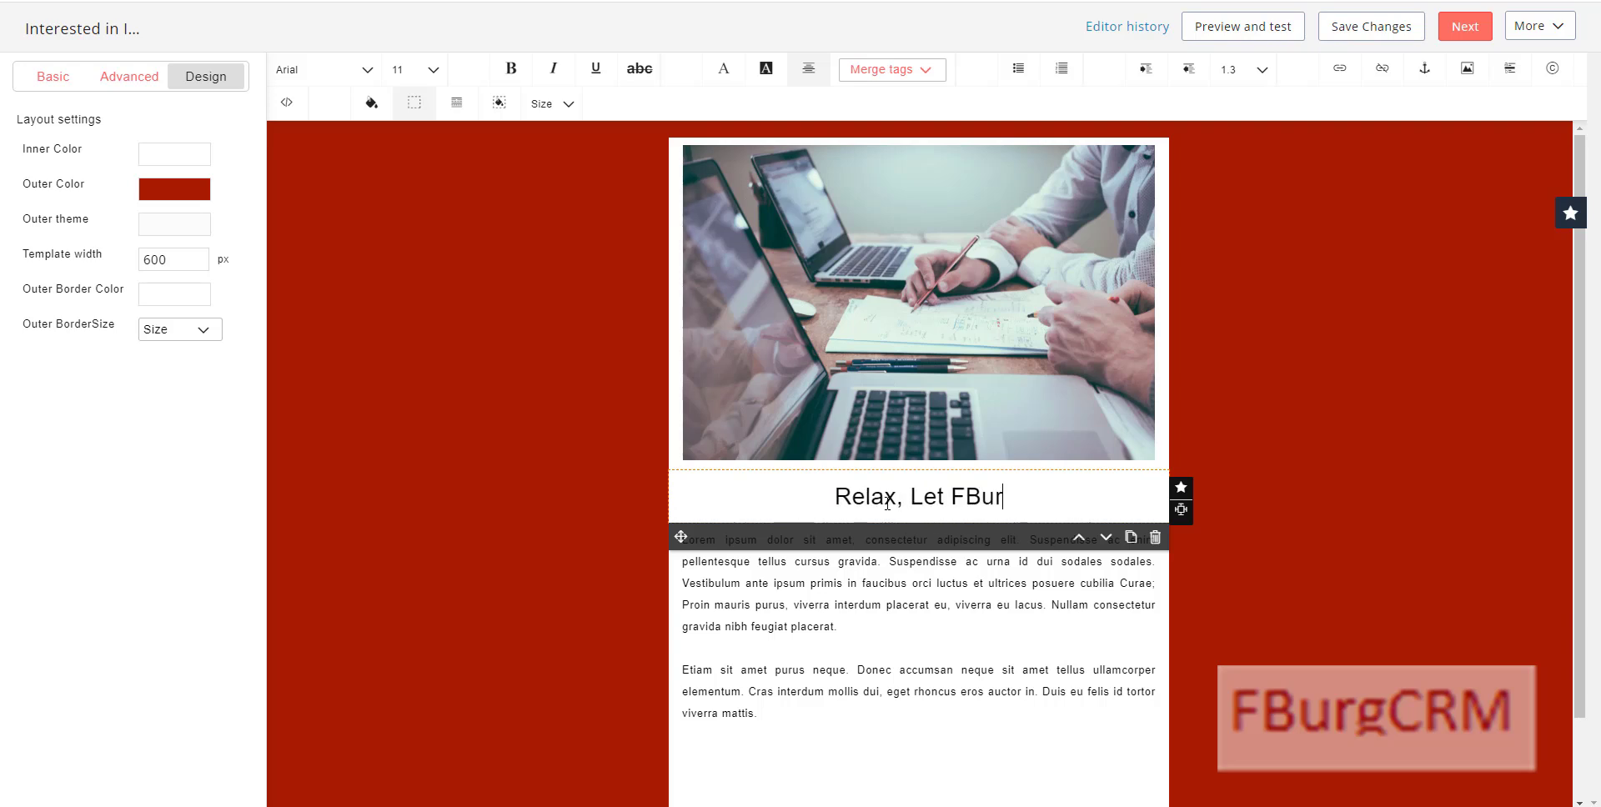
type("gCRM d")
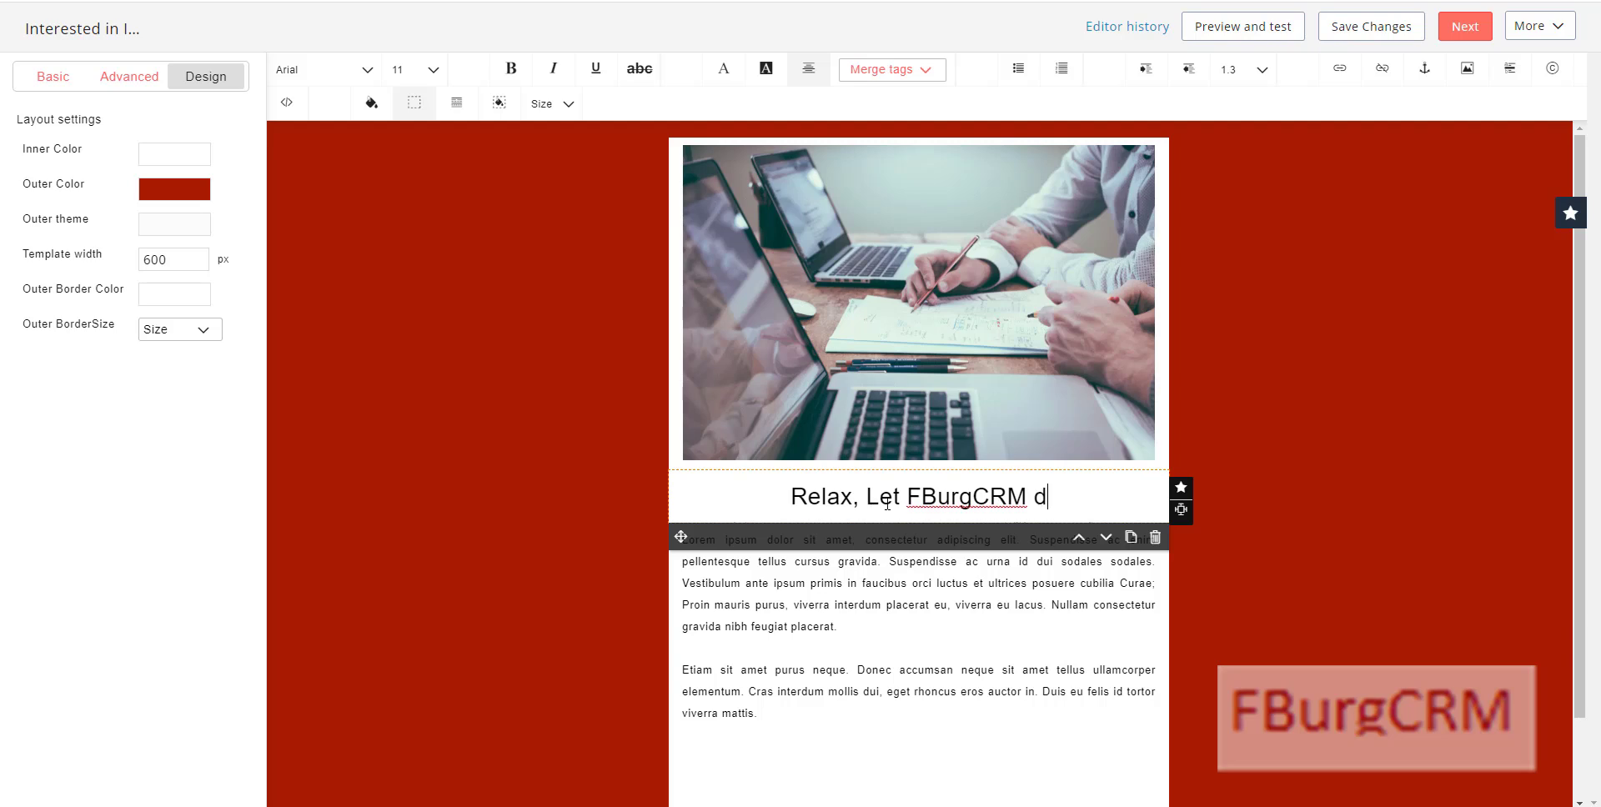
type("o the heavy lifting")
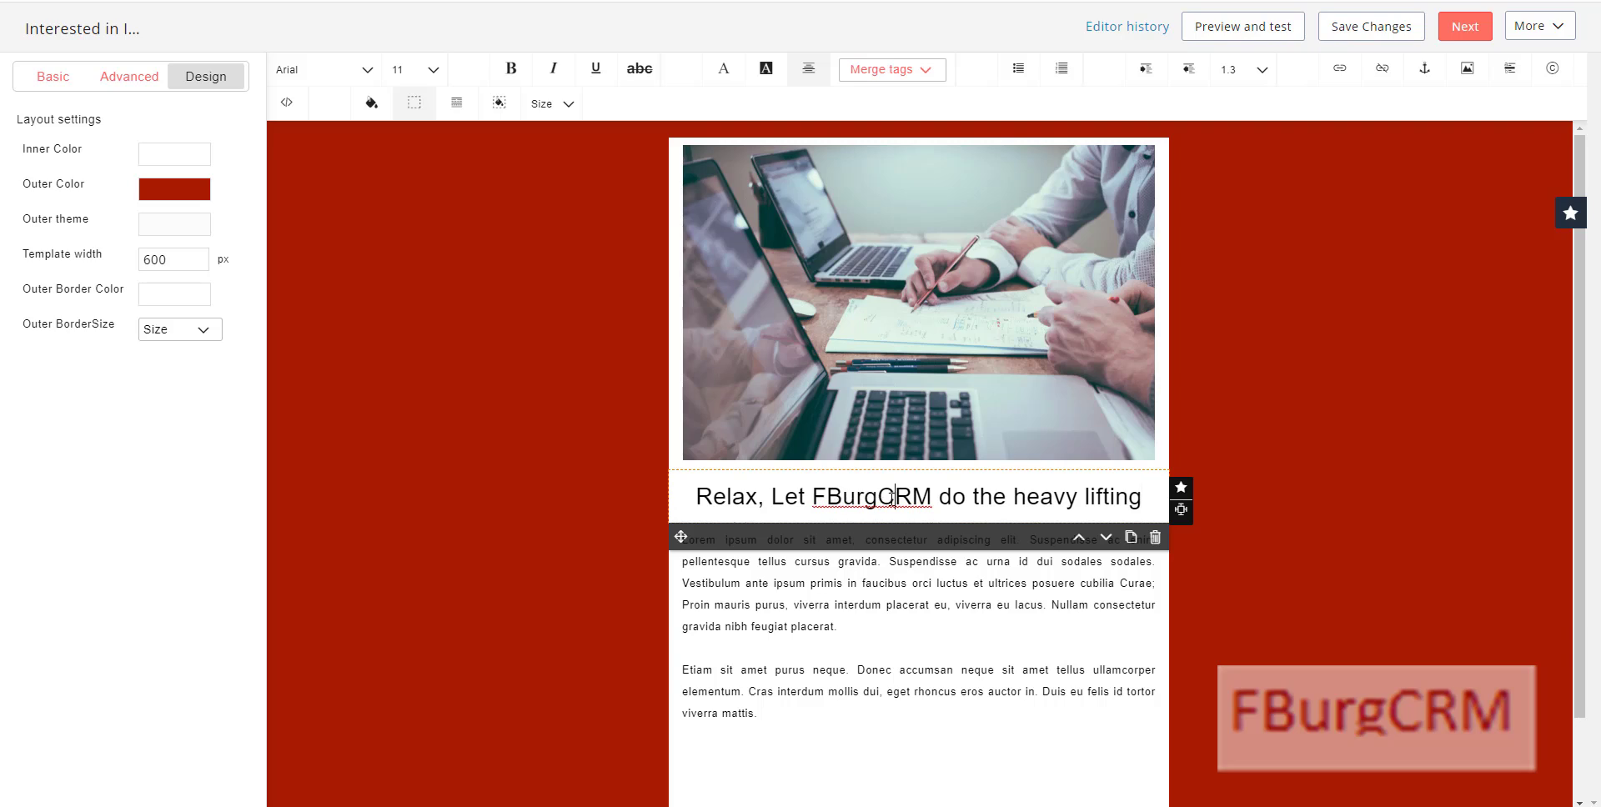
Step: Colour the headline text dark red (#a61c00)
triple_click(894, 497)
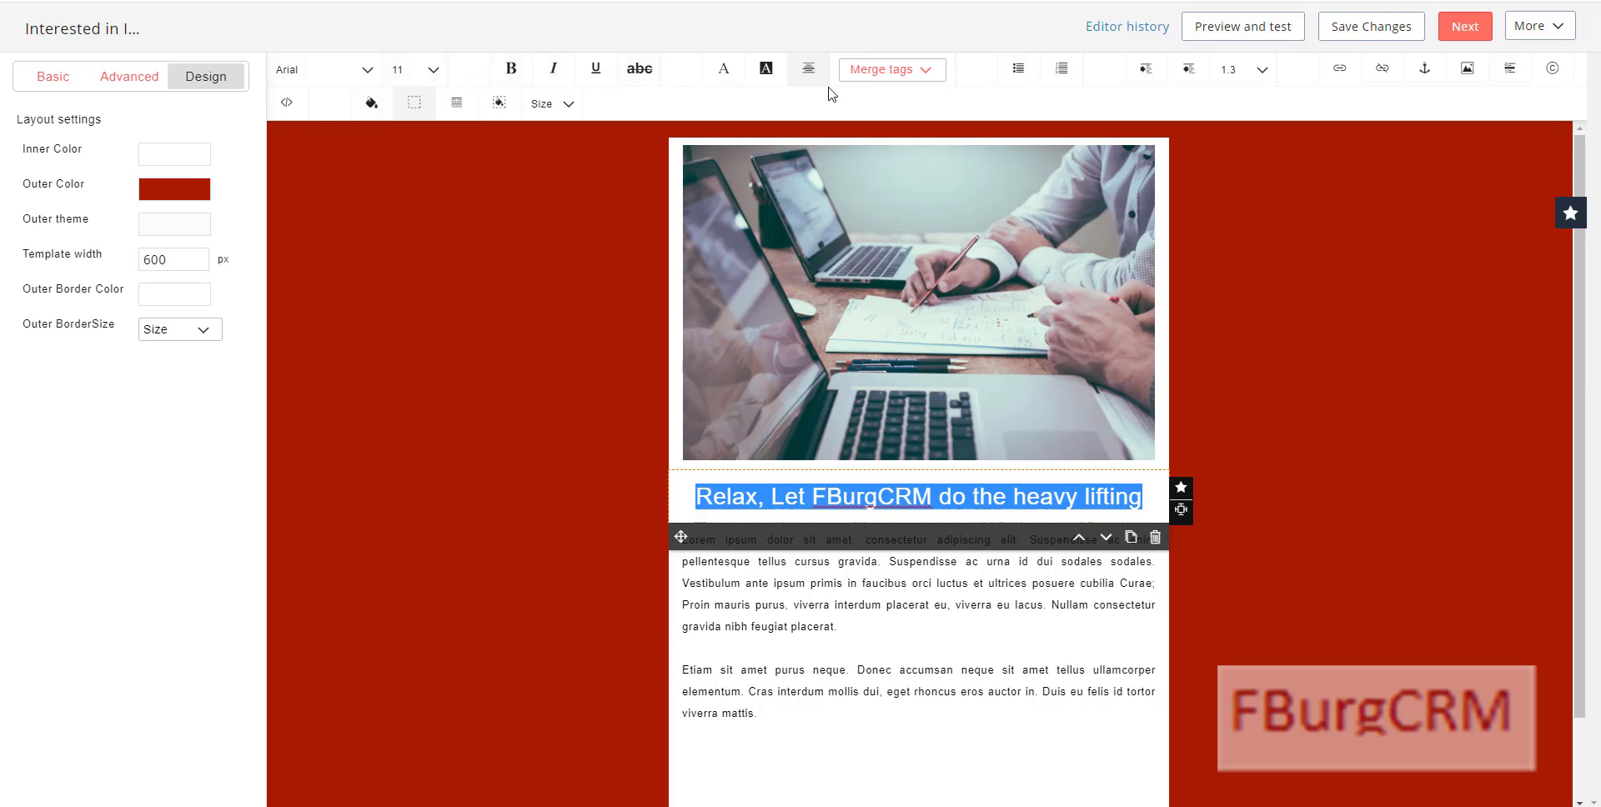
left_click(728, 74)
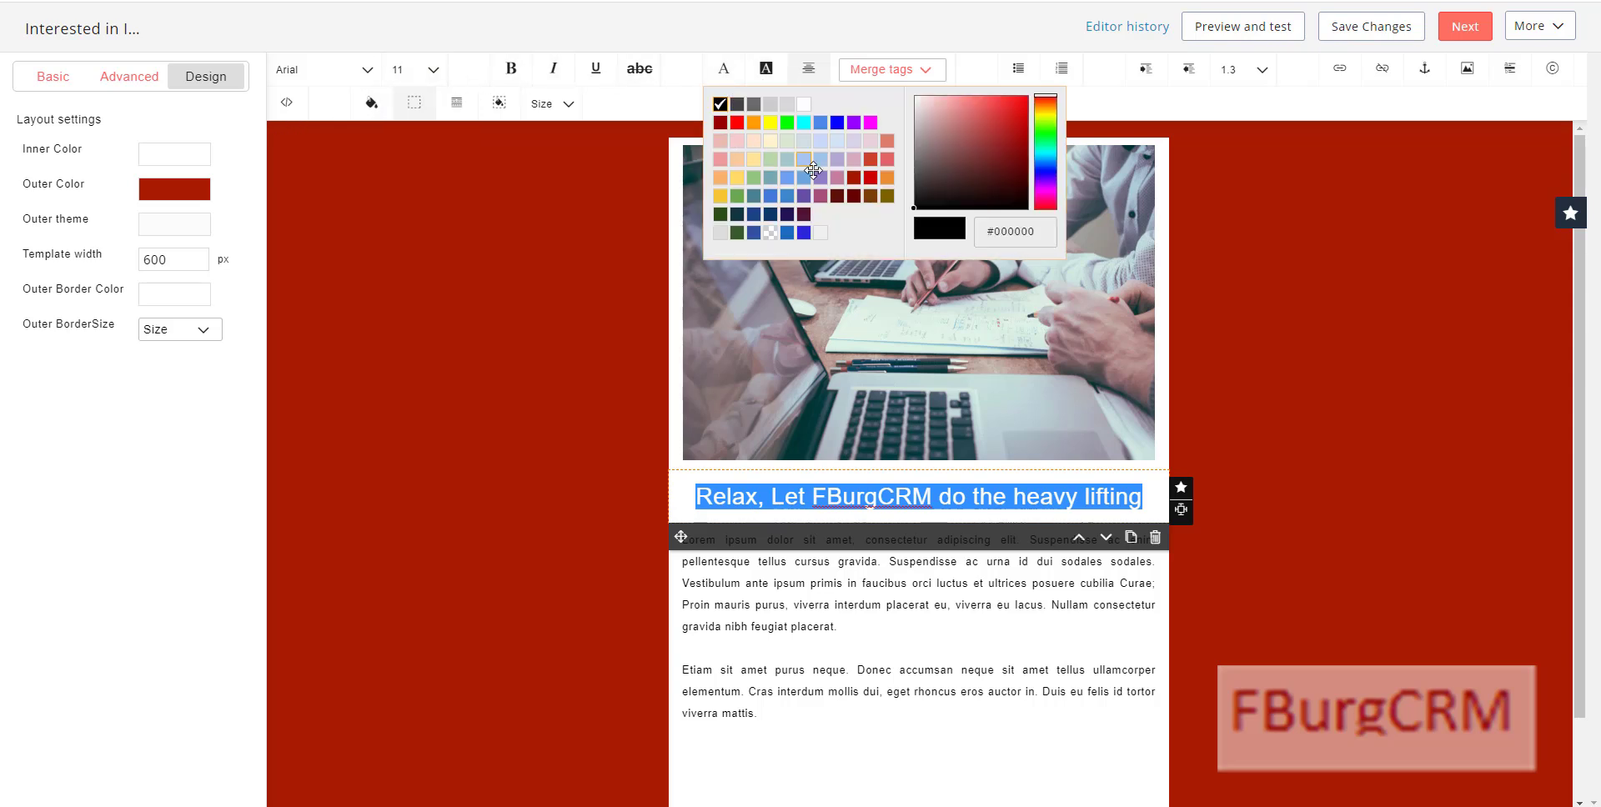
left_click(854, 176)
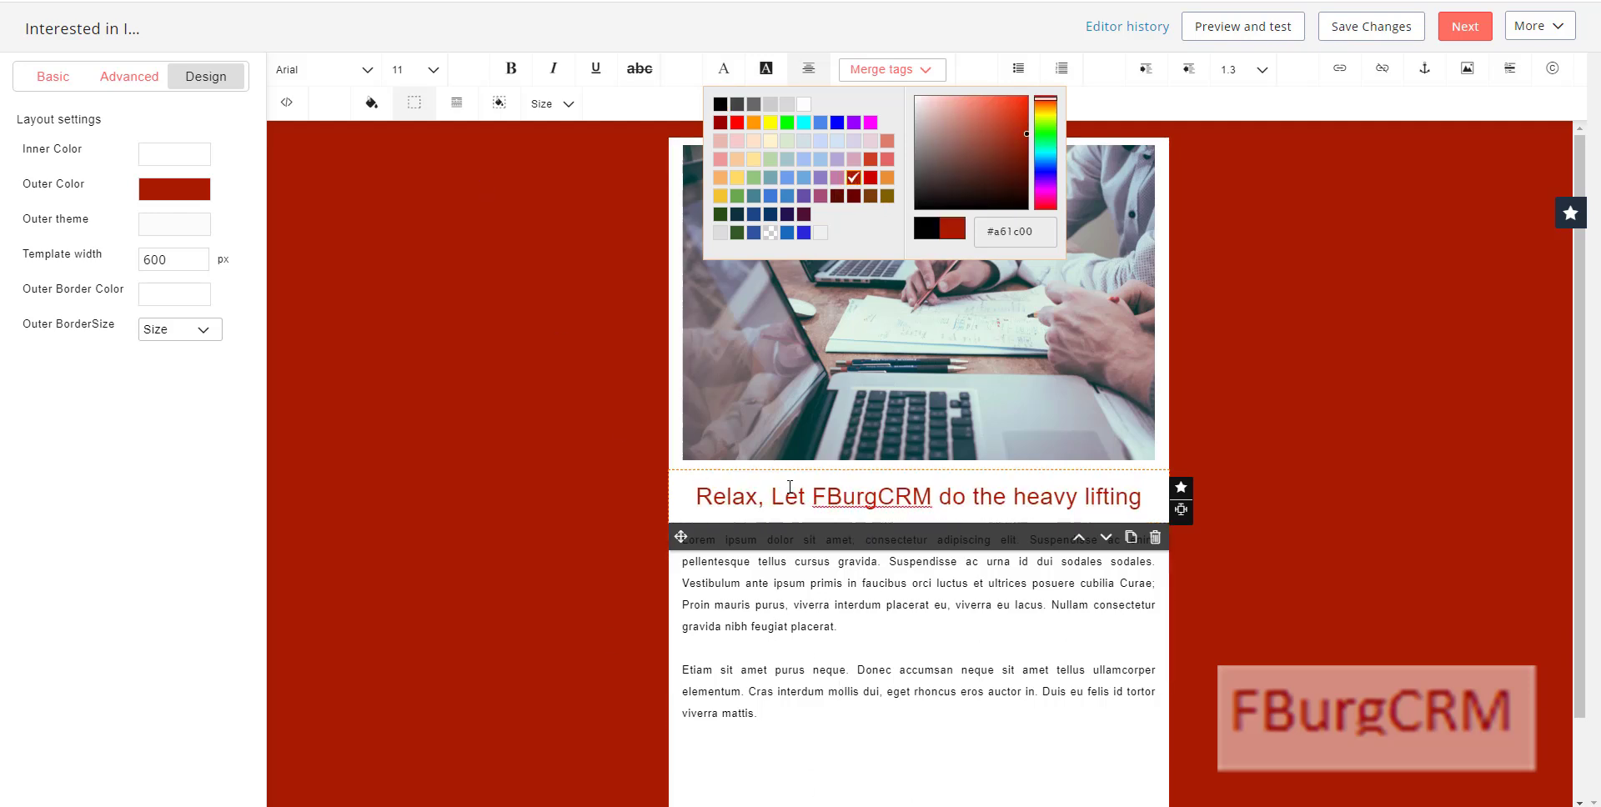
left_click(800, 590)
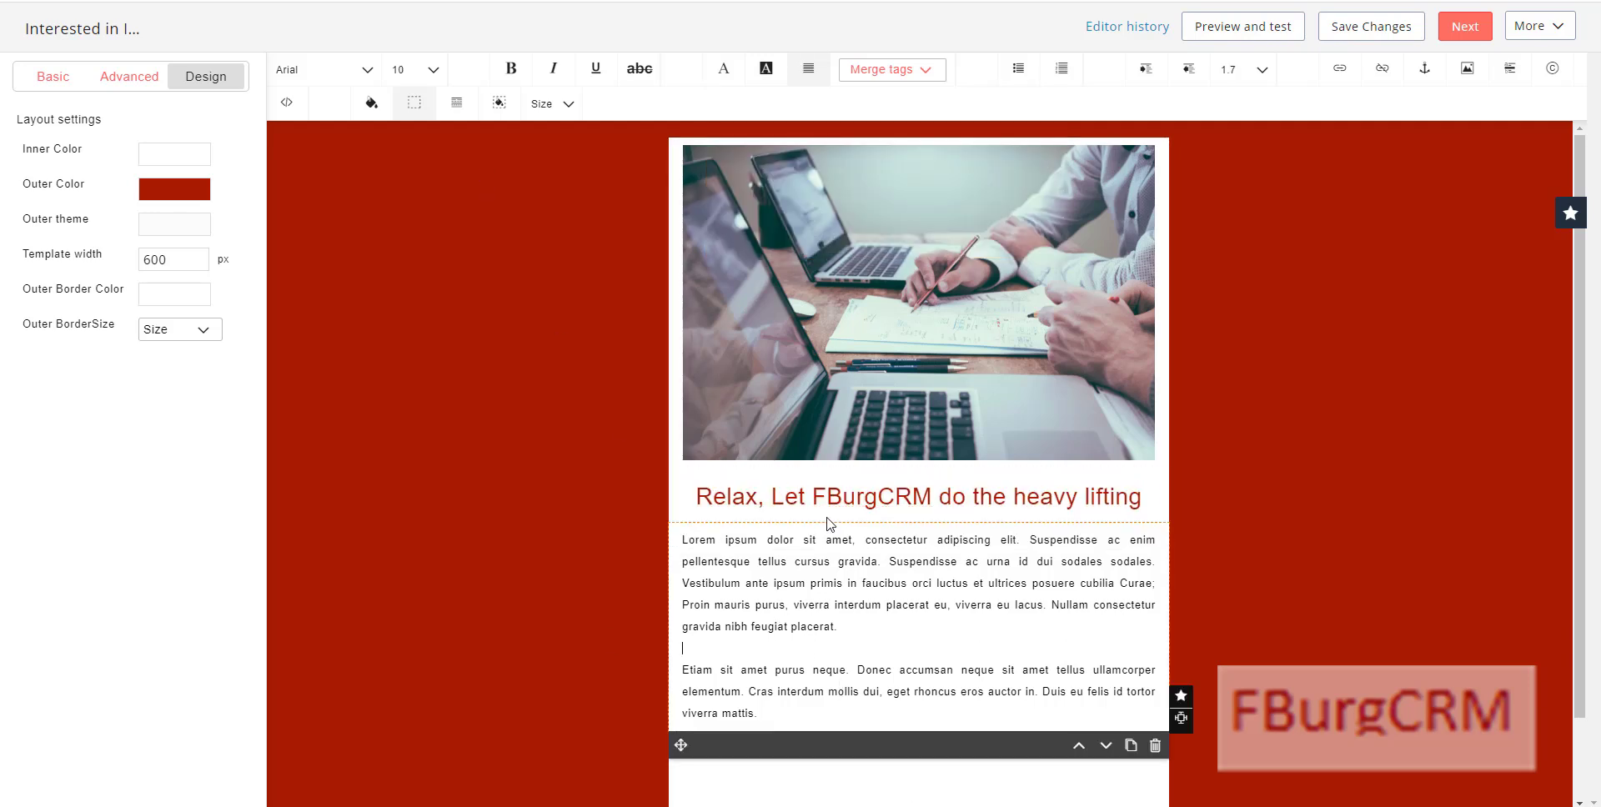
Step: Set the headline's font size to 18
triple_click(779, 500)
left_click(436, 72)
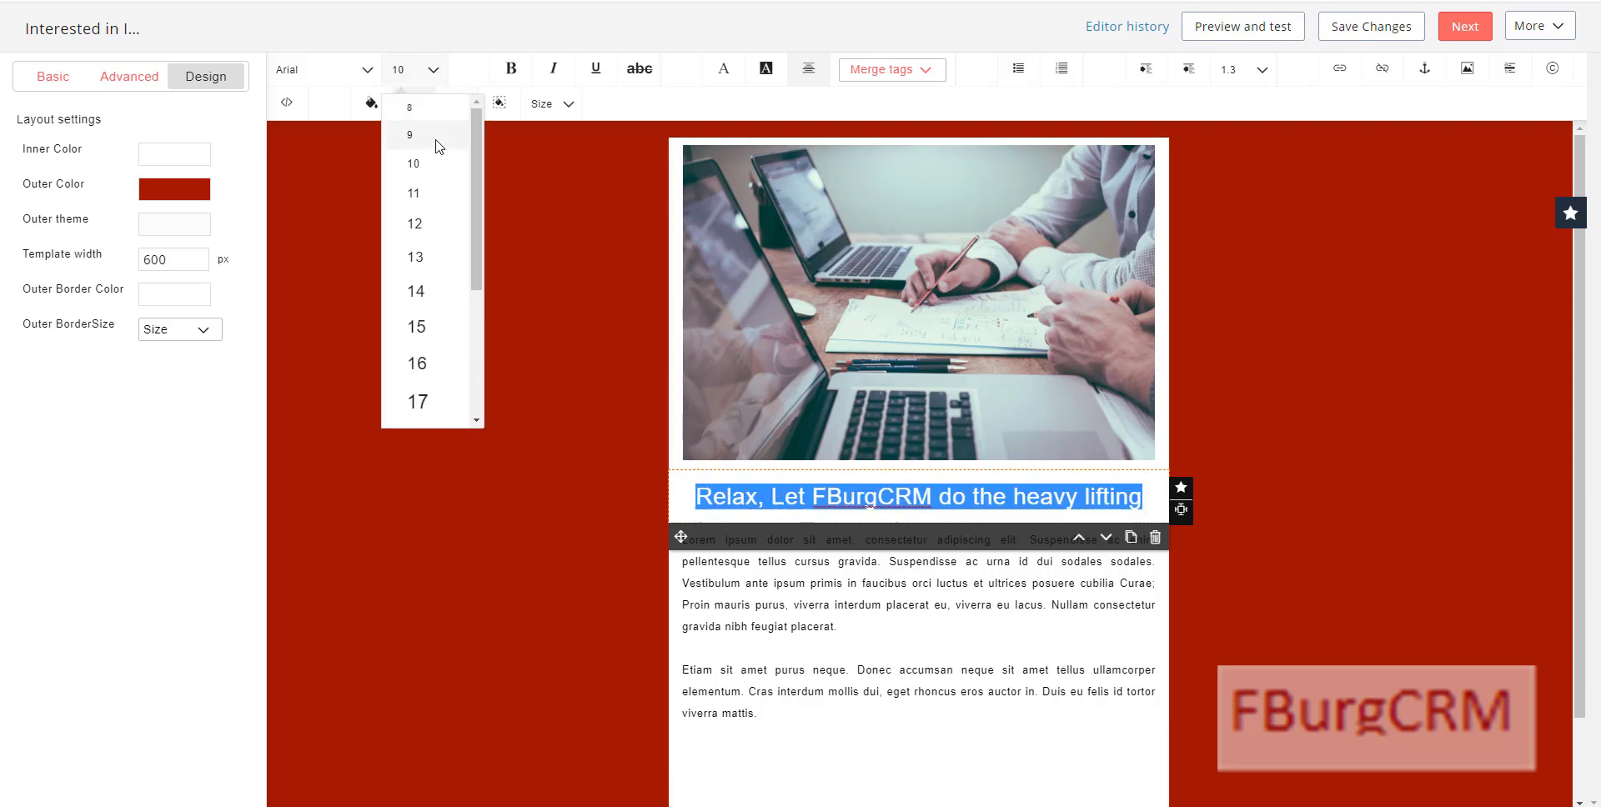
left_click(422, 308)
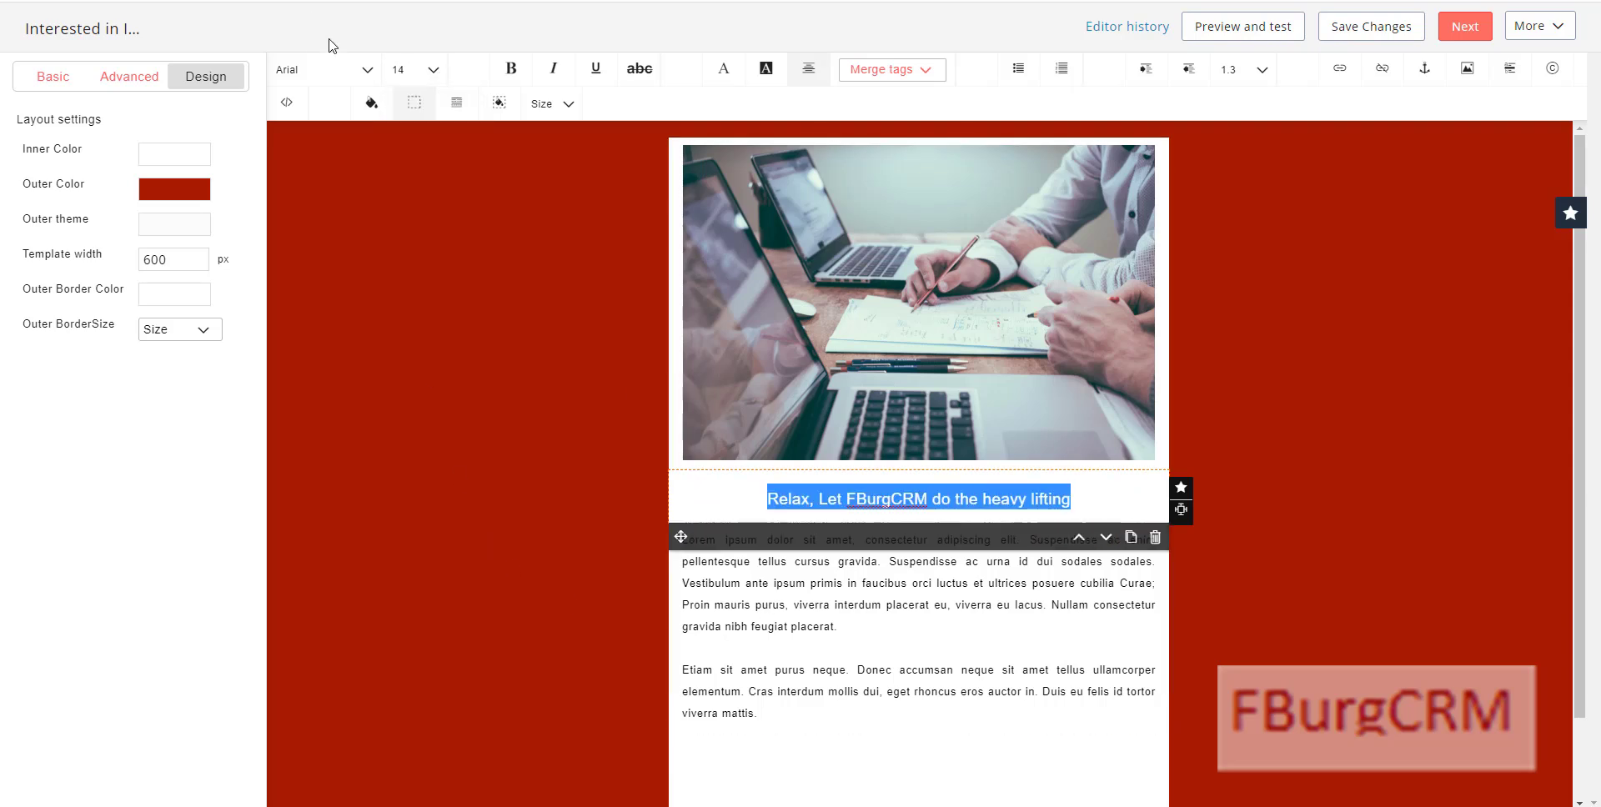
left_click(428, 82)
scroll(422, 399, "down", 3)
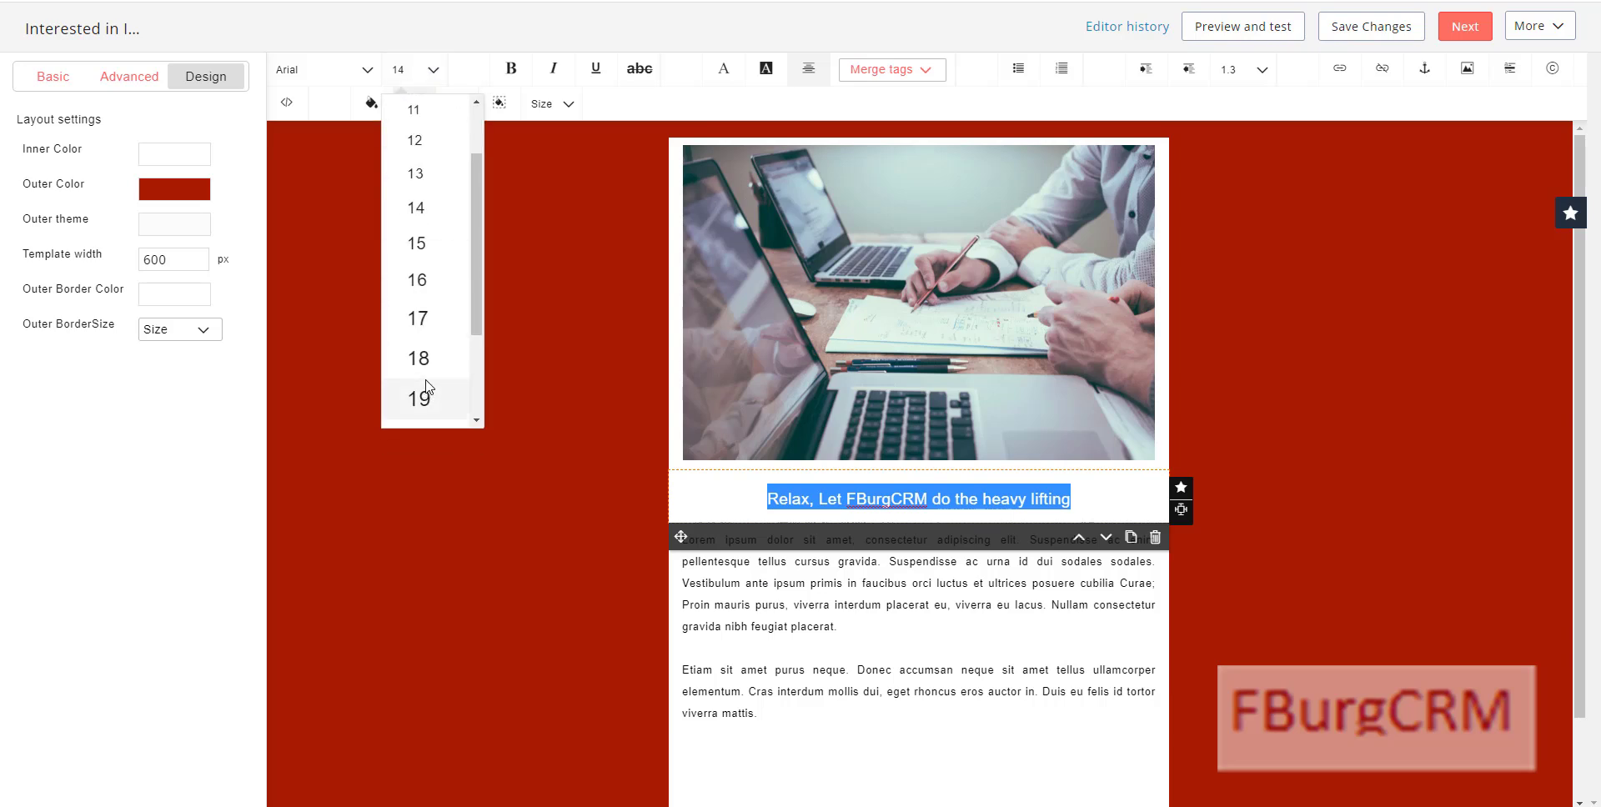
left_click(420, 359)
left_click(899, 627)
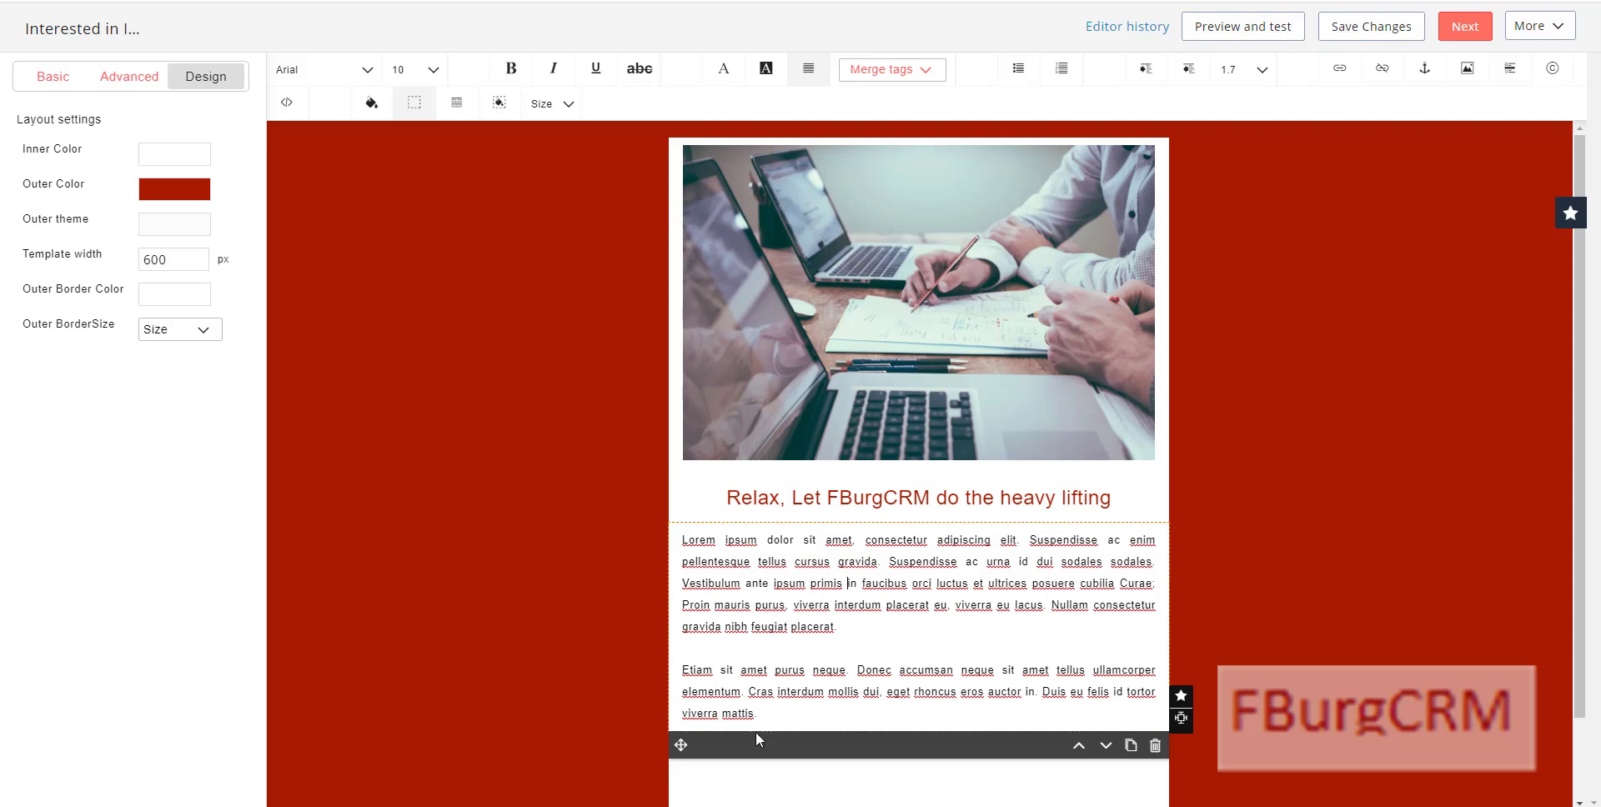
Step: Replace the placeholder body paragraphs with the pasted Zoho implementation services text, plain and size 12
left_click_drag(760, 717, 680, 543)
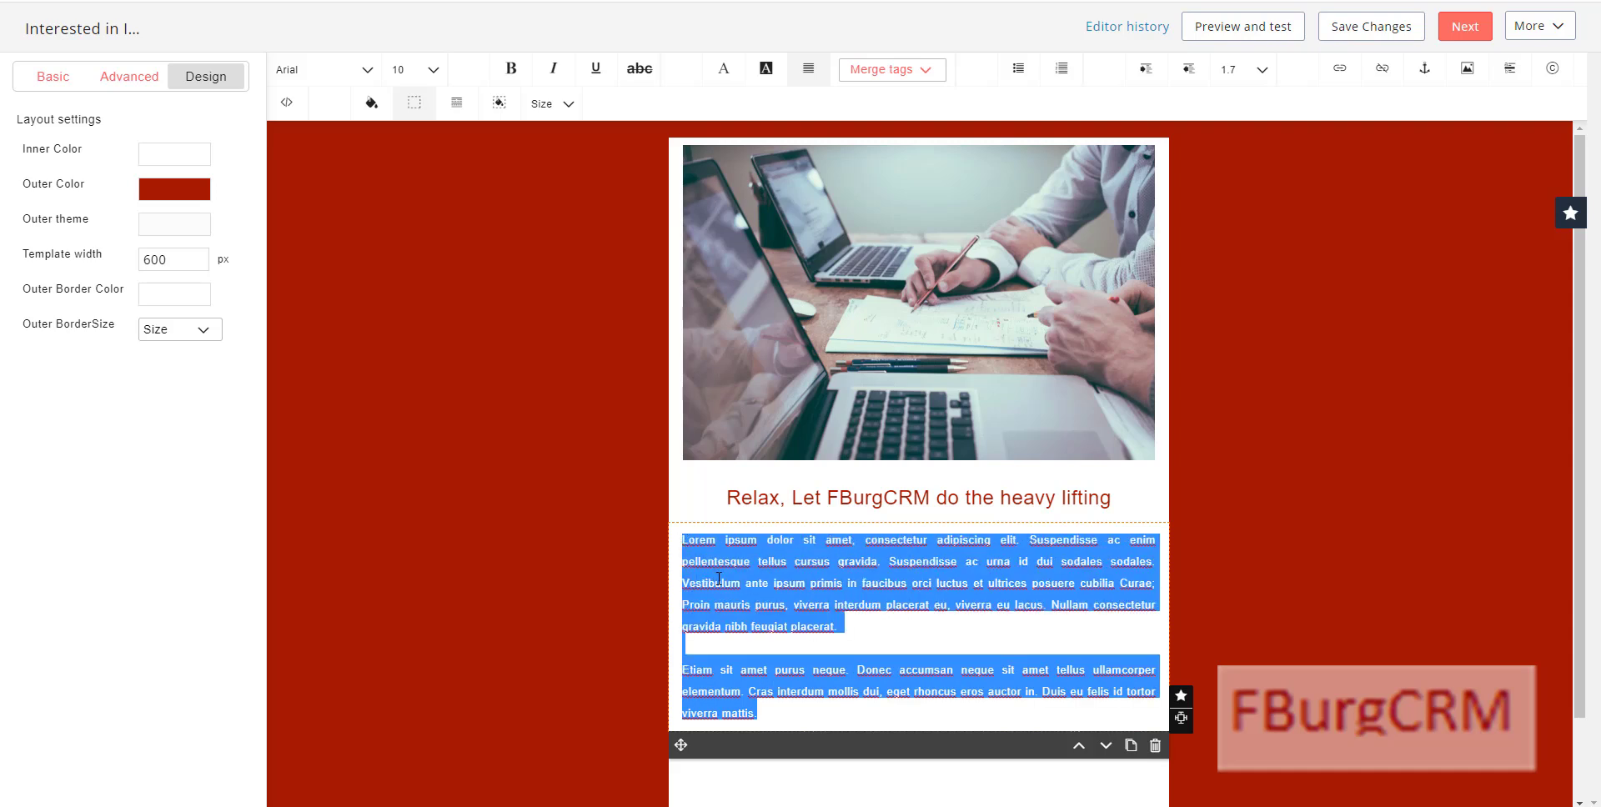
key("BackSpace")
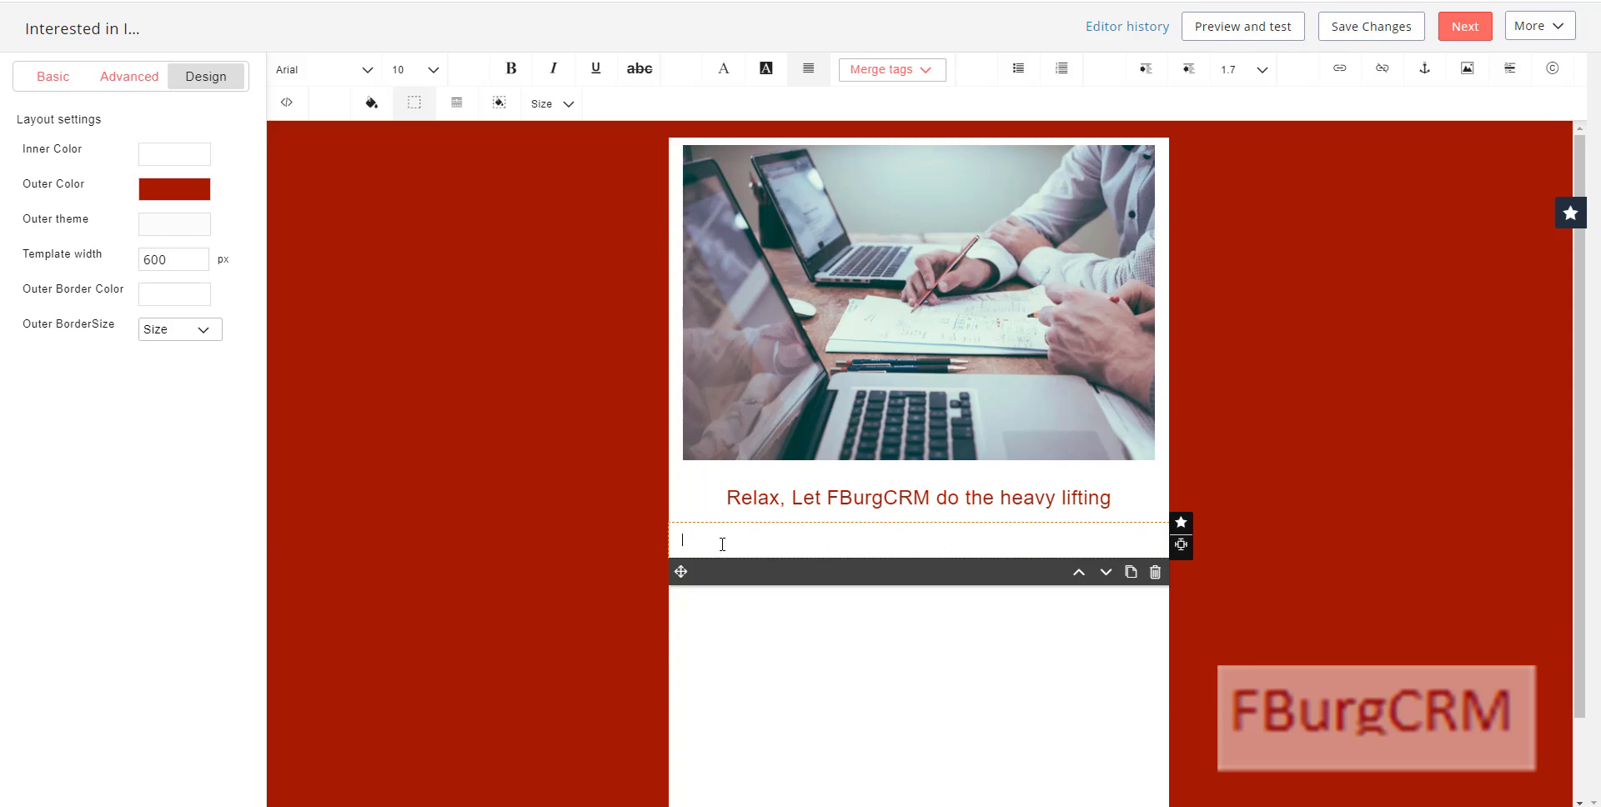
key("ctrl+v")
left_click(839, 372)
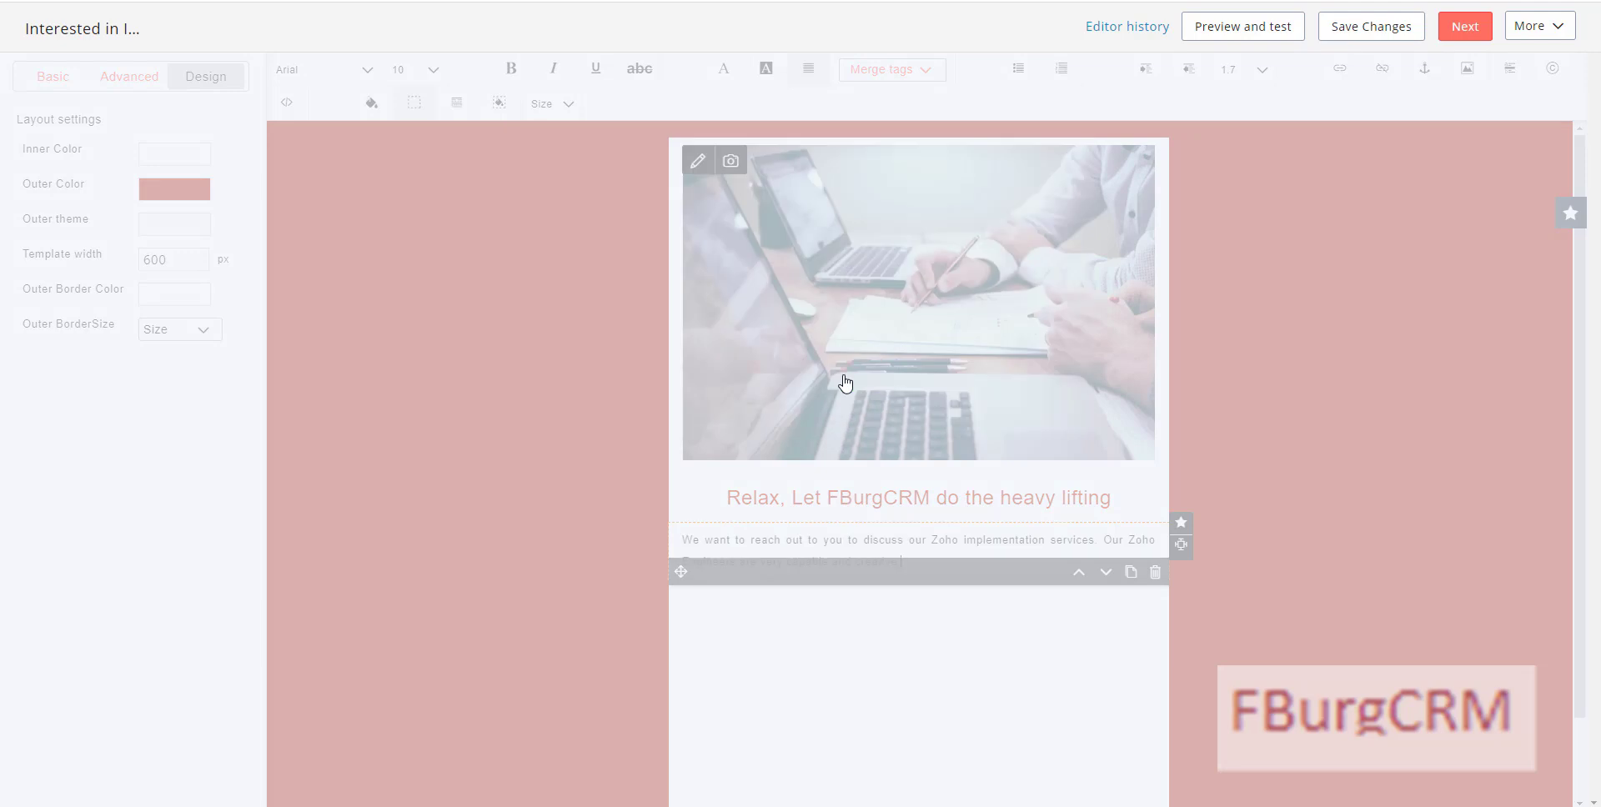
left_click_drag(906, 561, 690, 538)
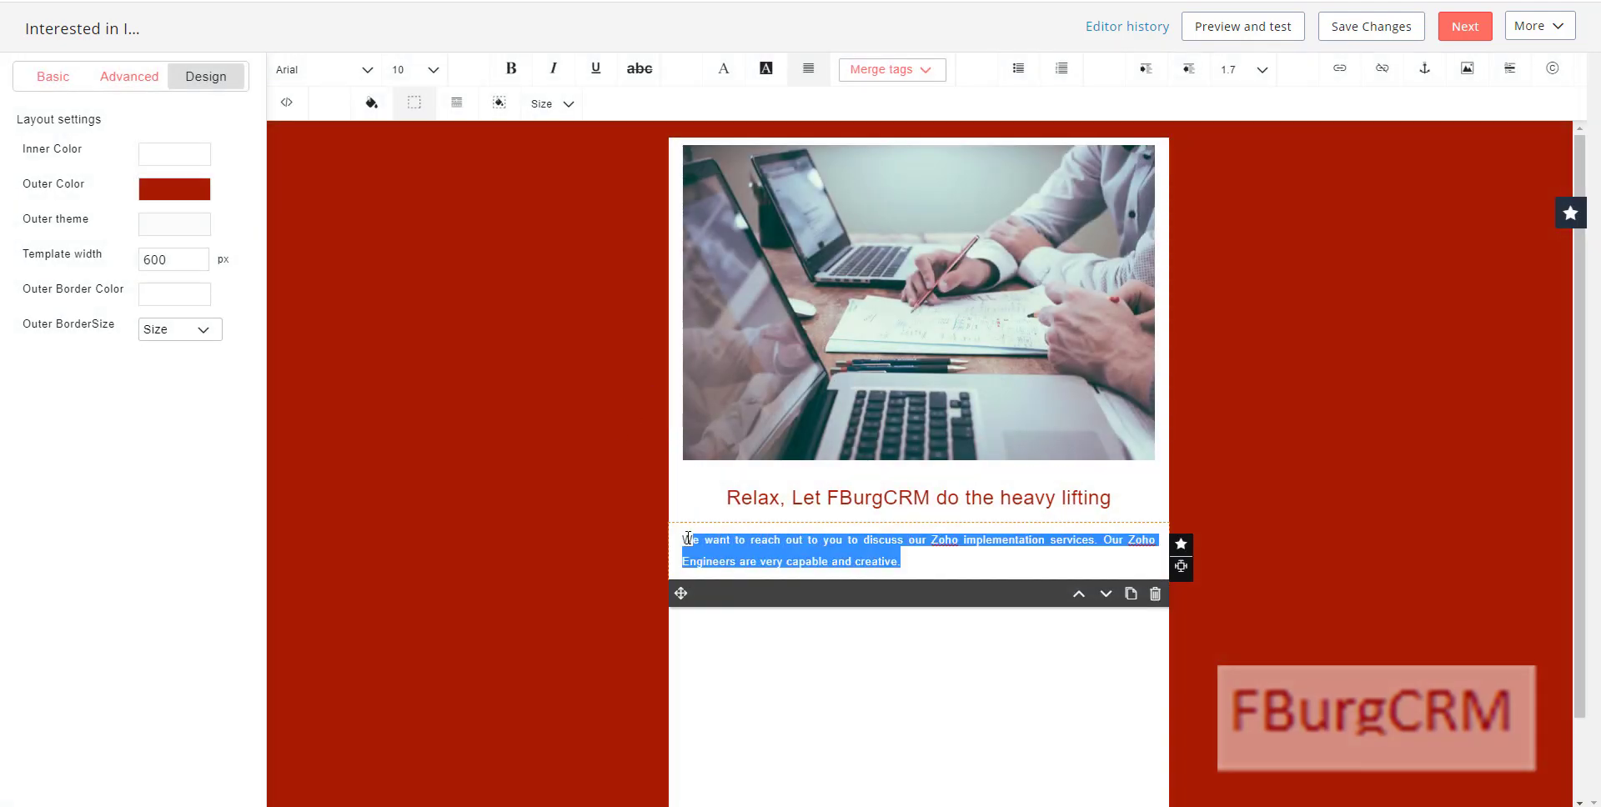
left_click(433, 70)
left_click(417, 143)
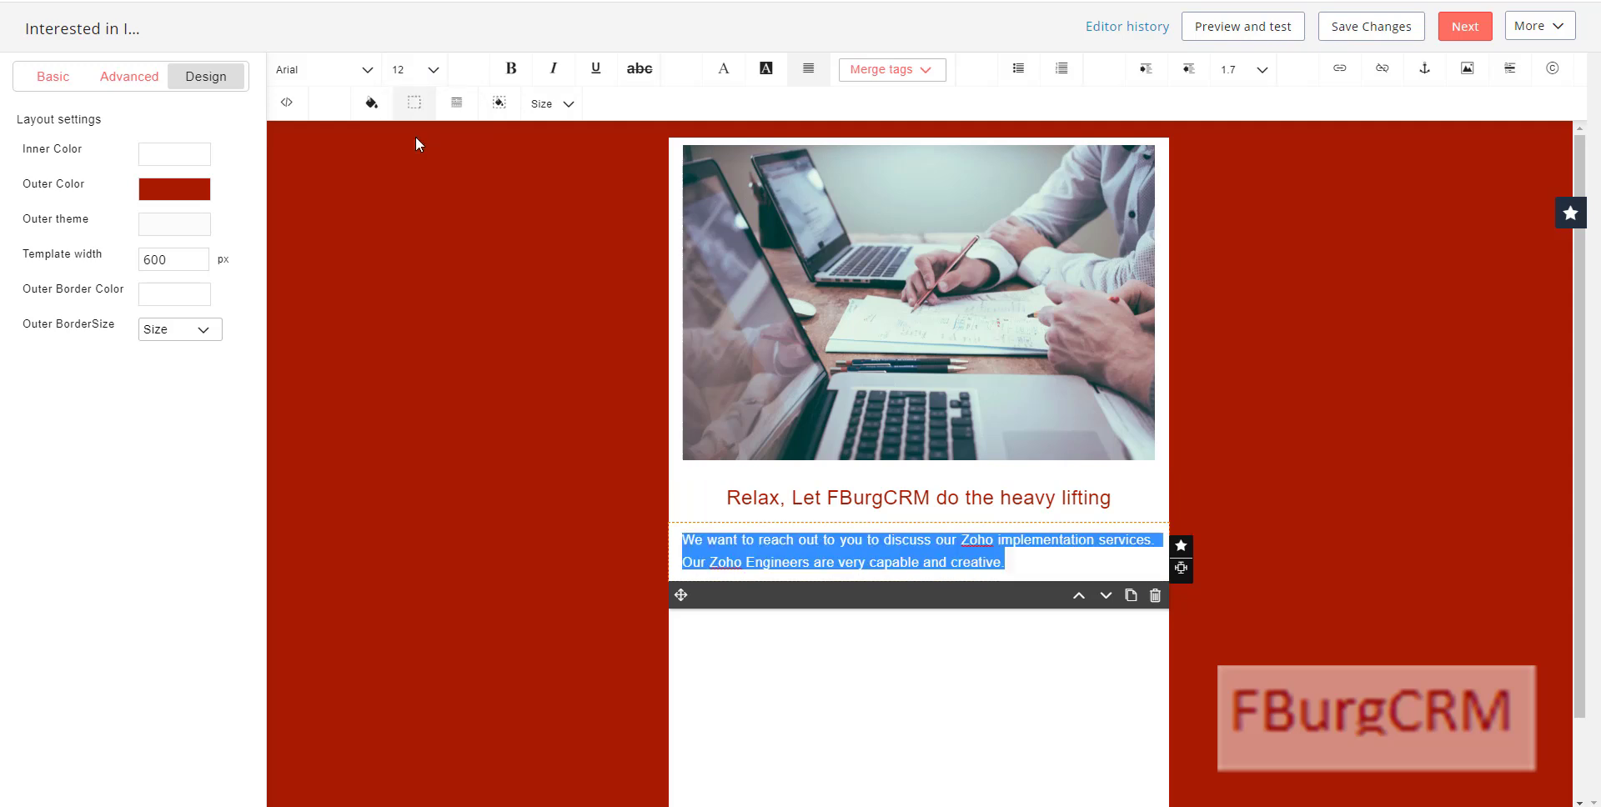
left_click(832, 551)
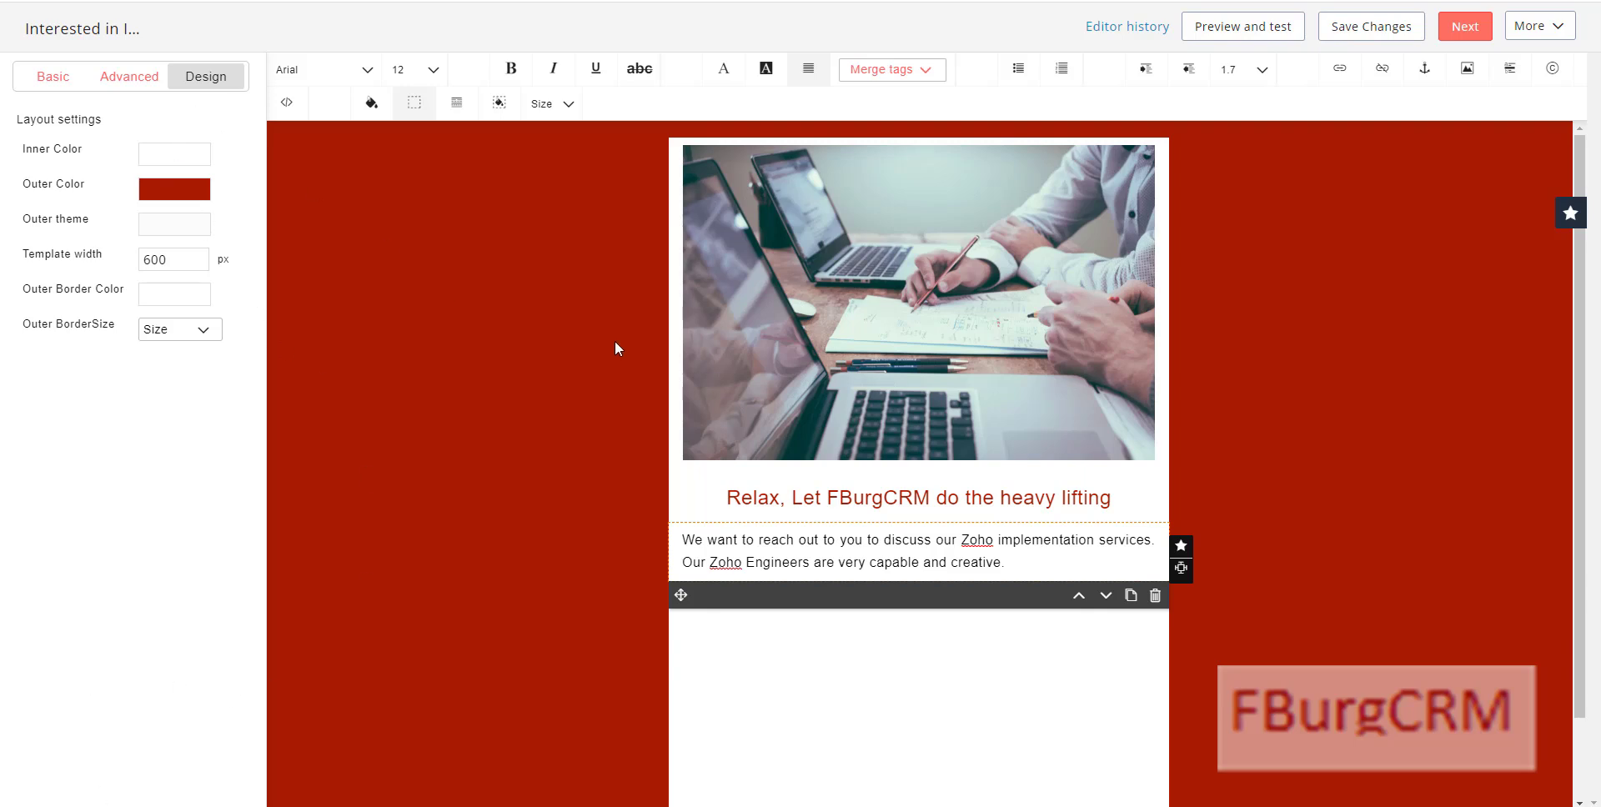
Step: Add an image-and-text dynamic content component below the paragraph
left_click(59, 78)
left_click(129, 78)
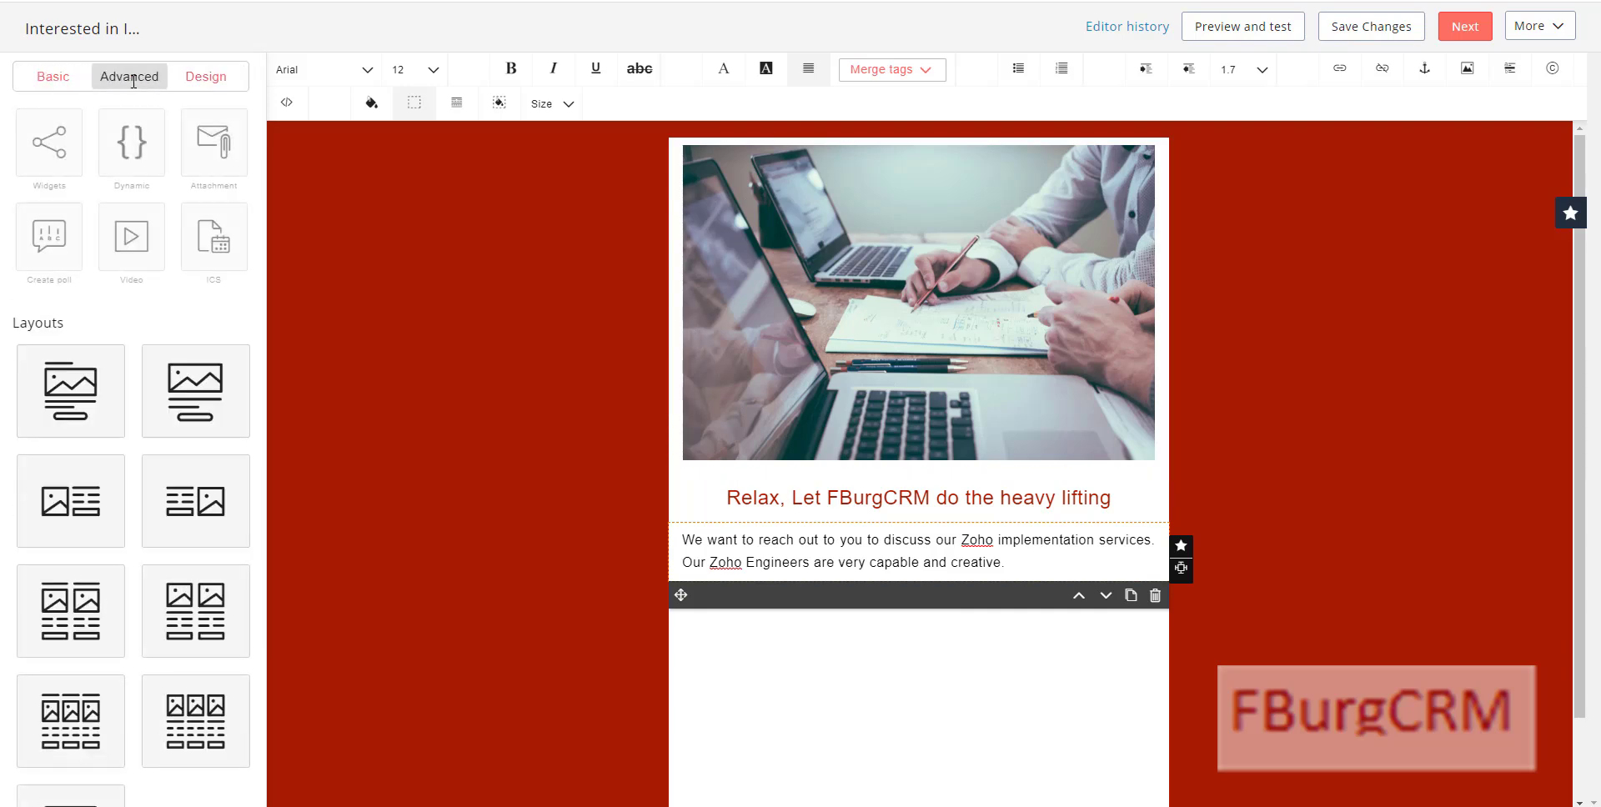
left_click(131, 144)
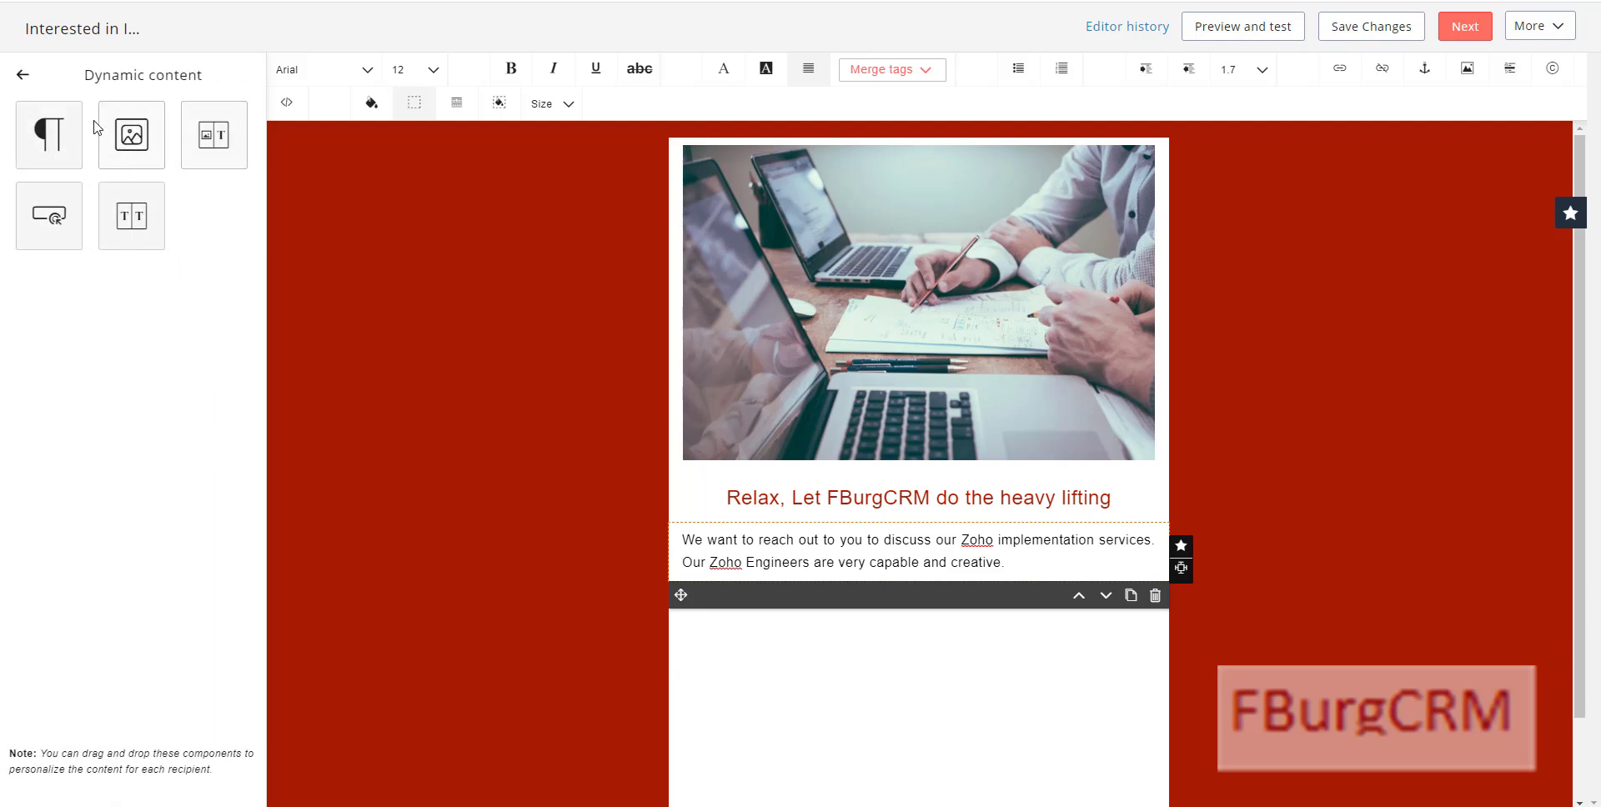
left_click(214, 136)
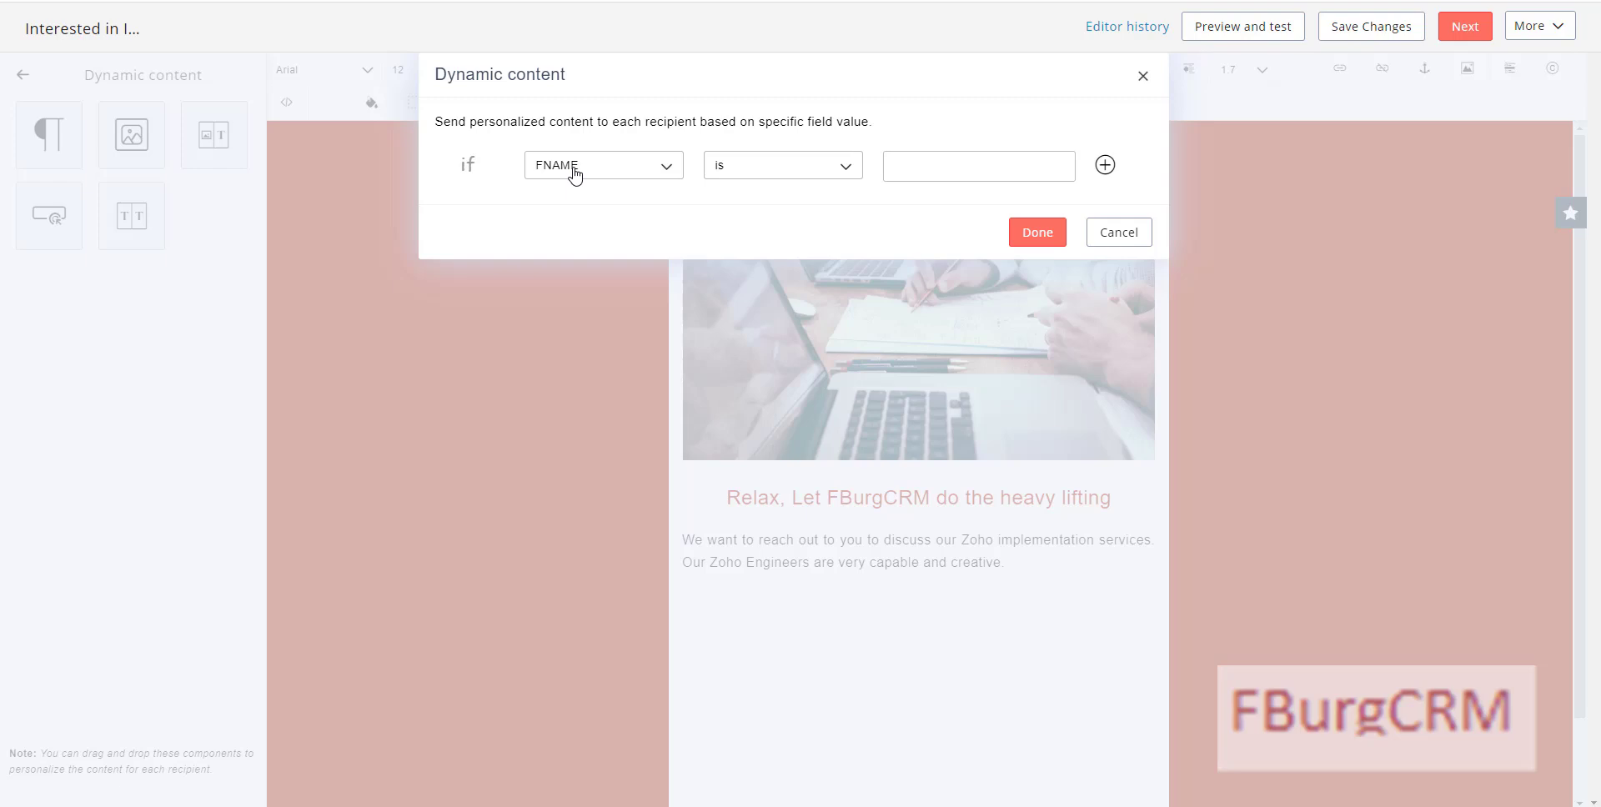
Step: Set the dynamic block's display condition to STATE is Va
left_click(575, 174)
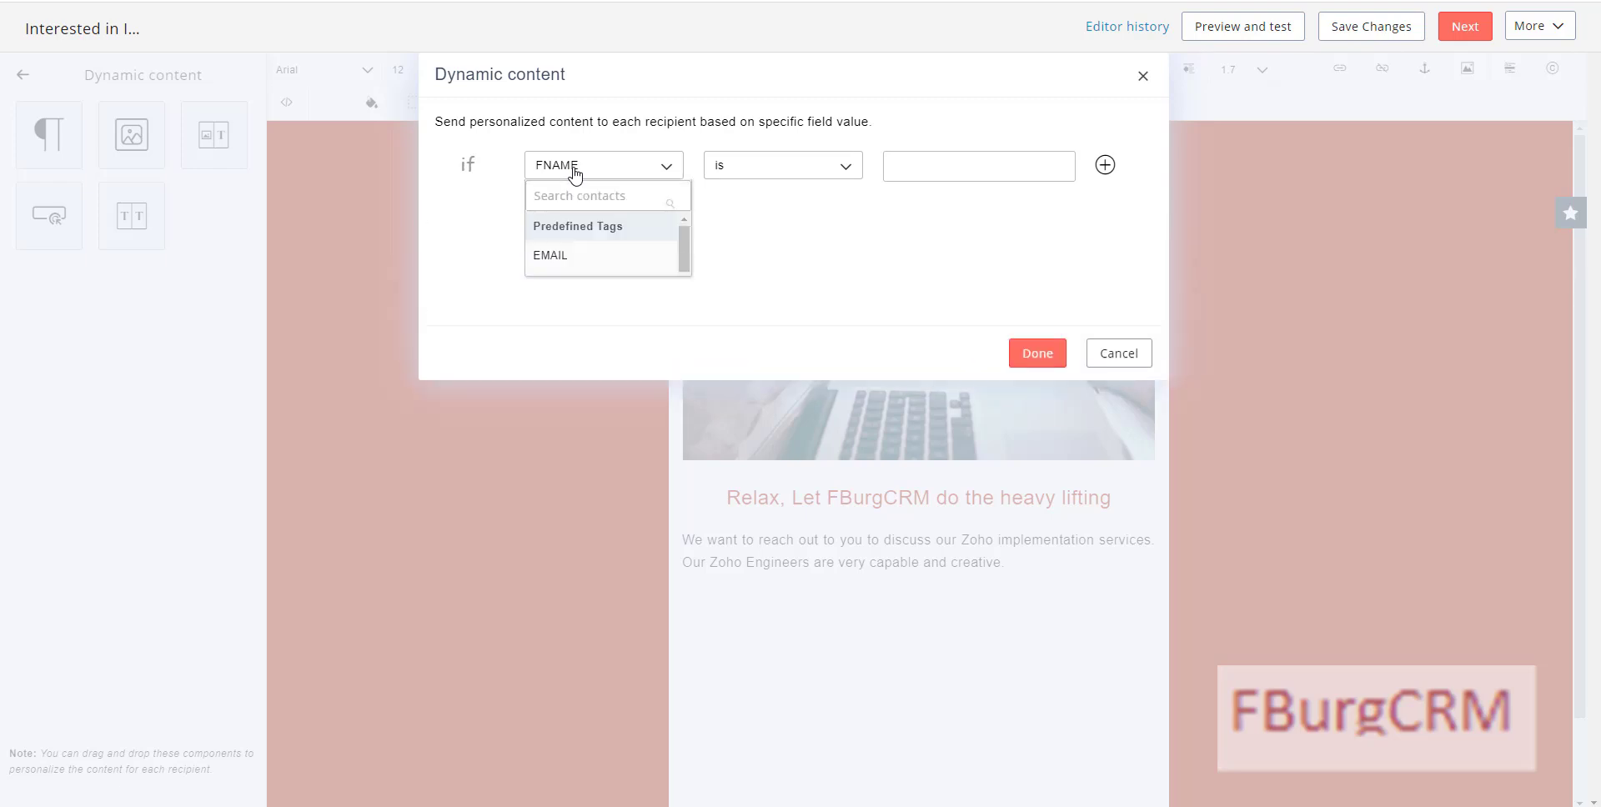
scroll(598, 275, "down", 2)
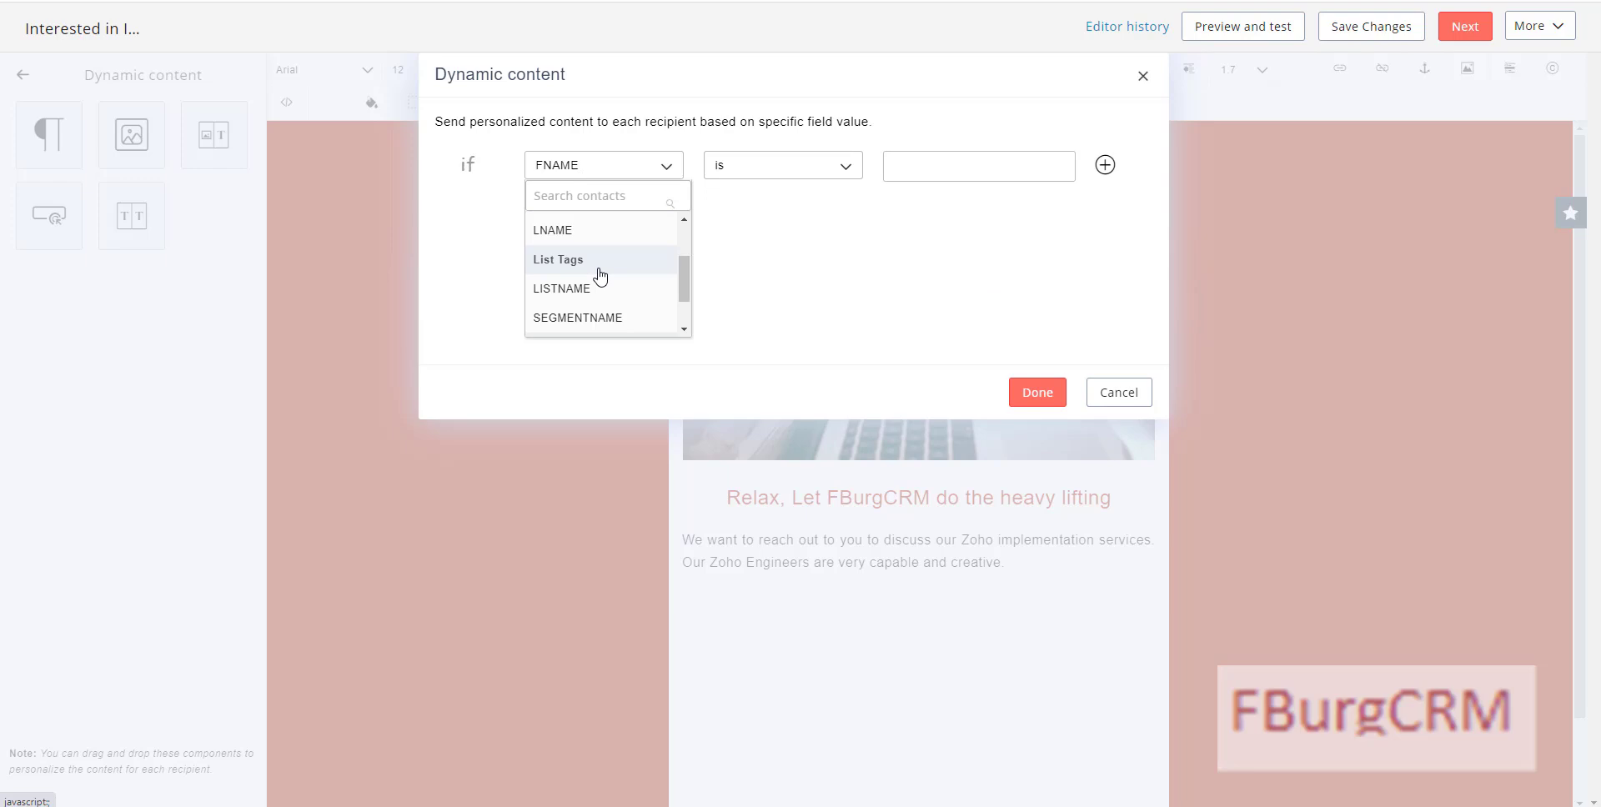
scroll(597, 282, "down", 1)
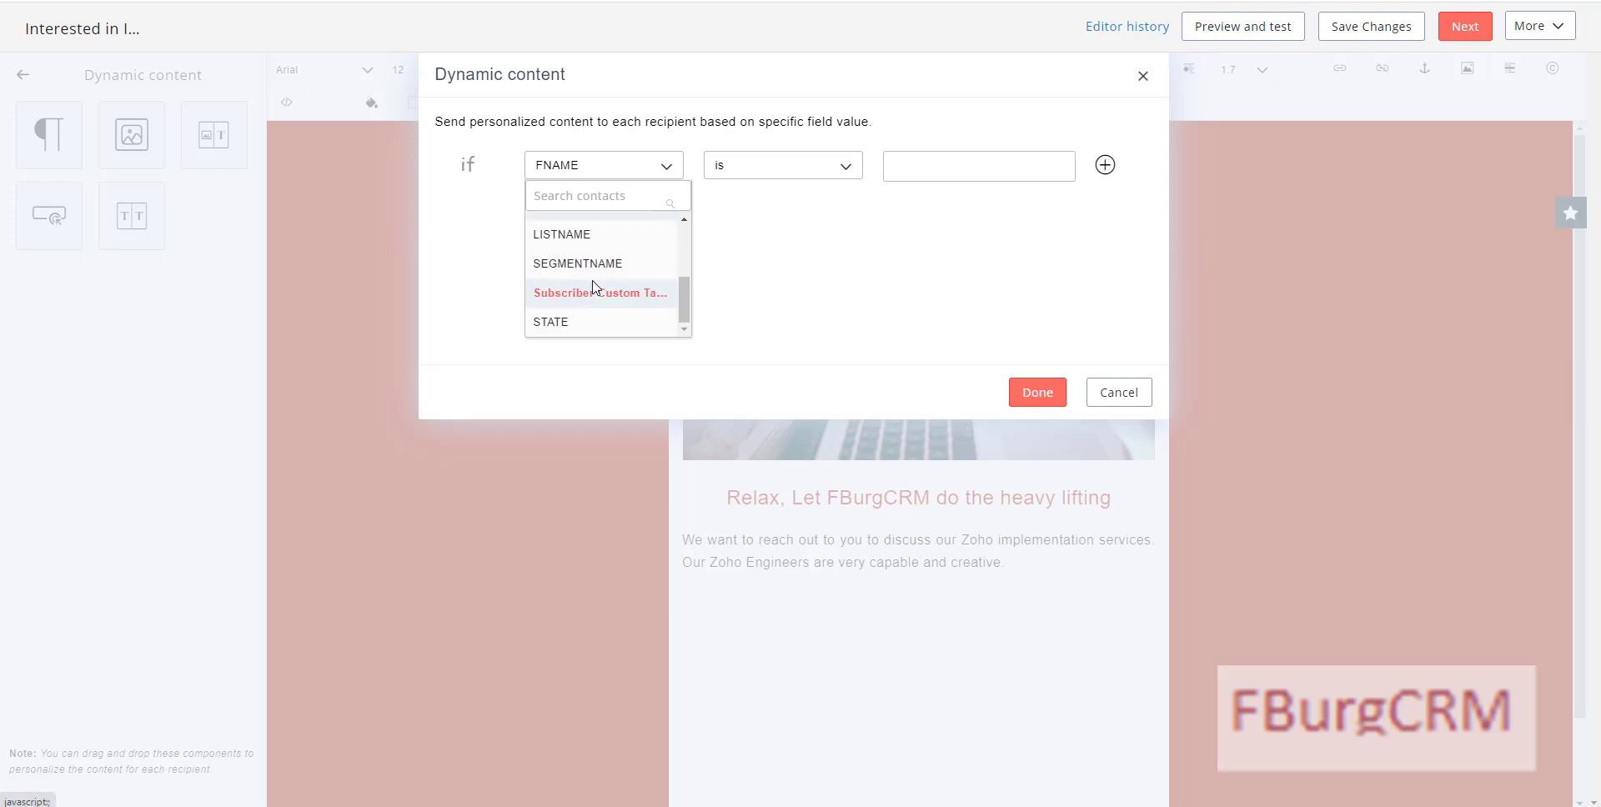
left_click(568, 325)
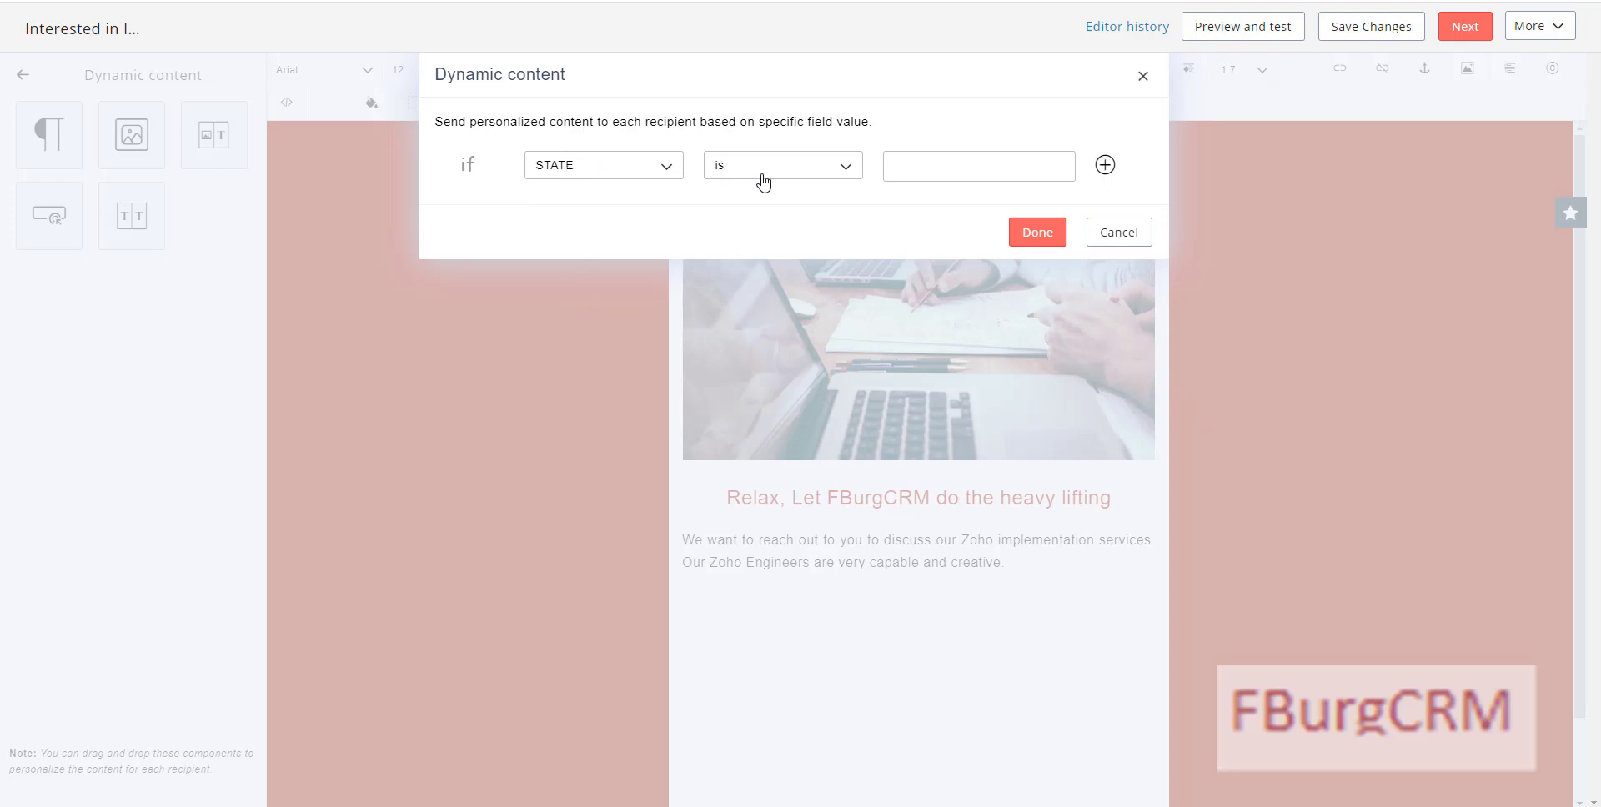
left_click(920, 168)
type("Va")
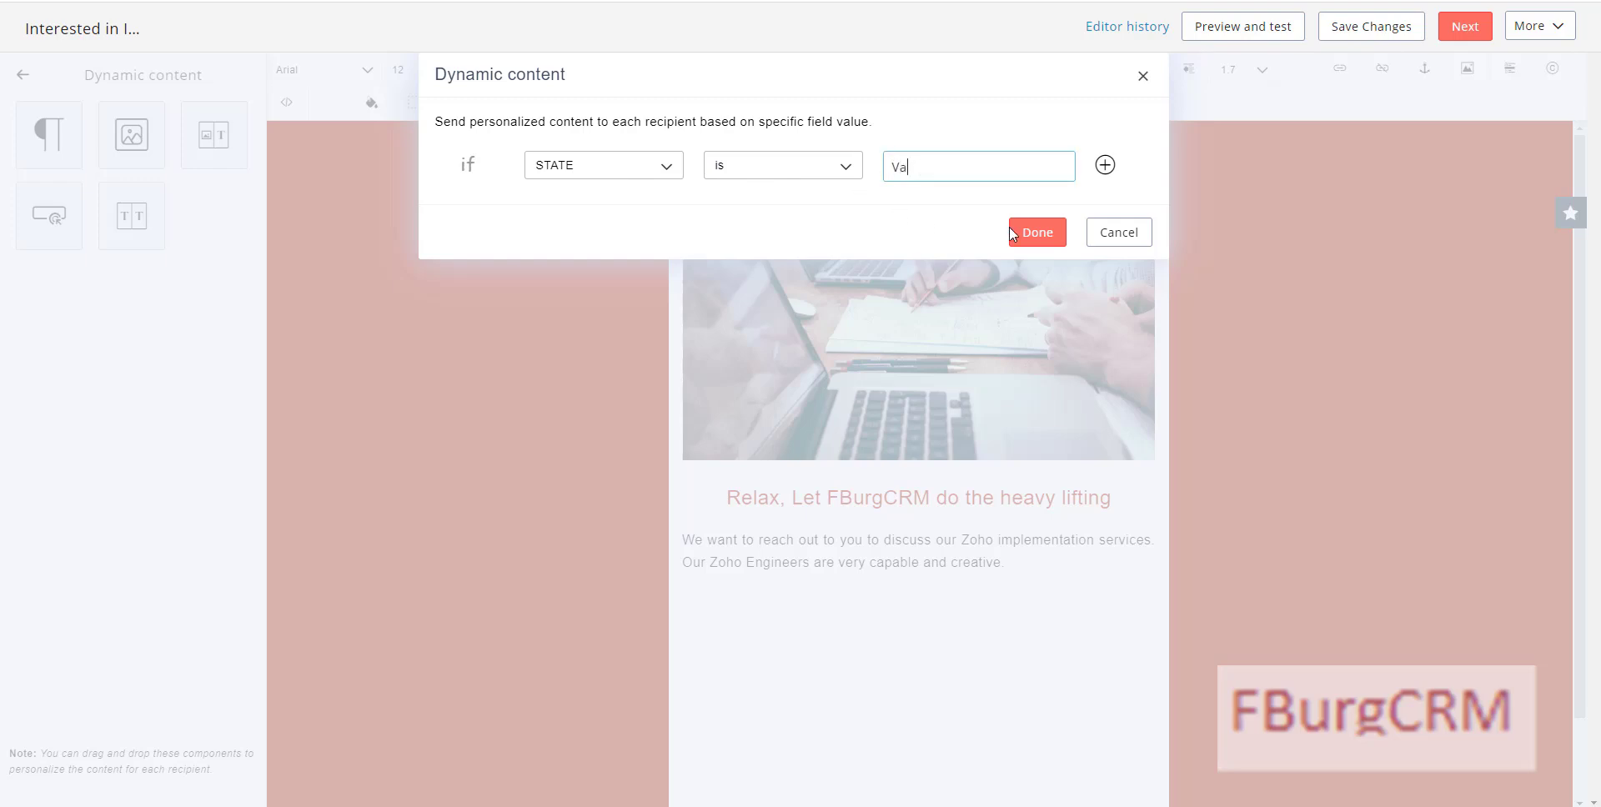
left_click(1054, 236)
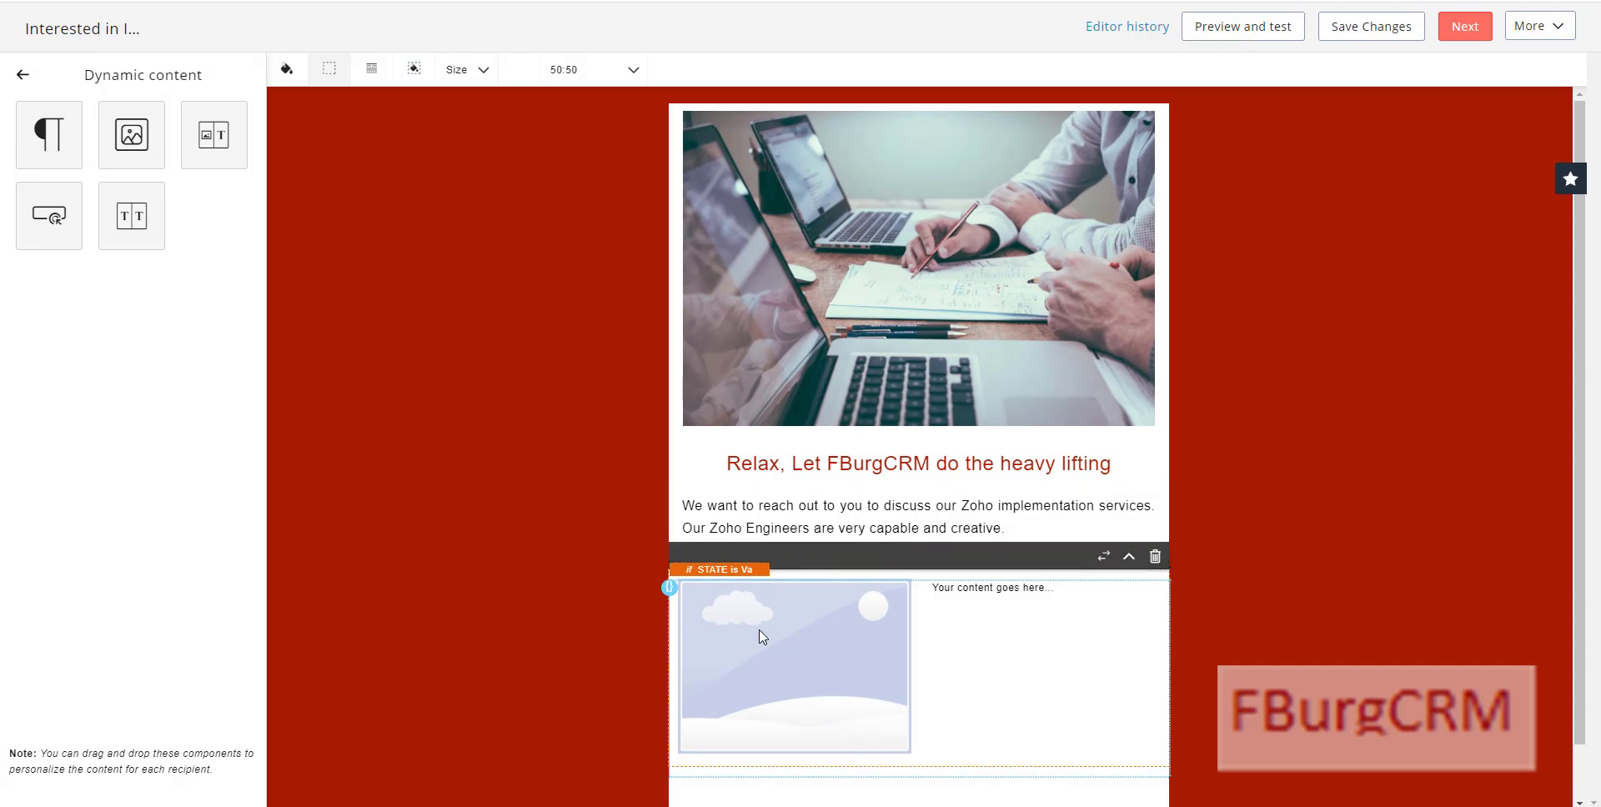
Step: Insert virginia.jpg into the dynamic block, titled and alt-texted 'Virginia Meeting In Person'
left_click(762, 640)
left_click(724, 591)
mouse_move(656, 264)
left_click(648, 333)
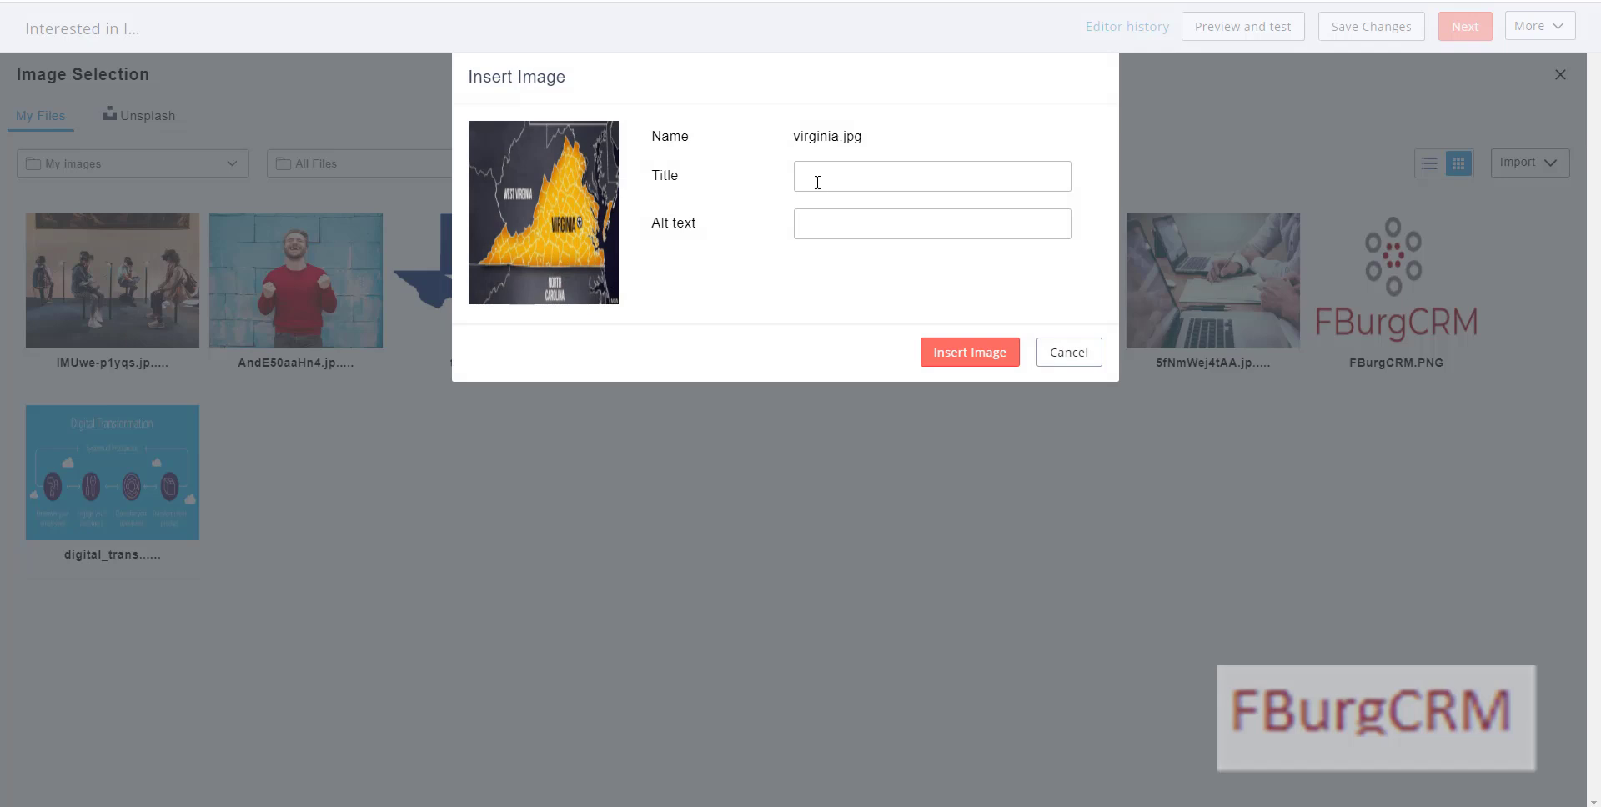
left_click(702, 123)
left_click(841, 184)
type("Virginia Meeting In Person")
key("Tab")
triple_click(839, 185)
key("ctrl+c")
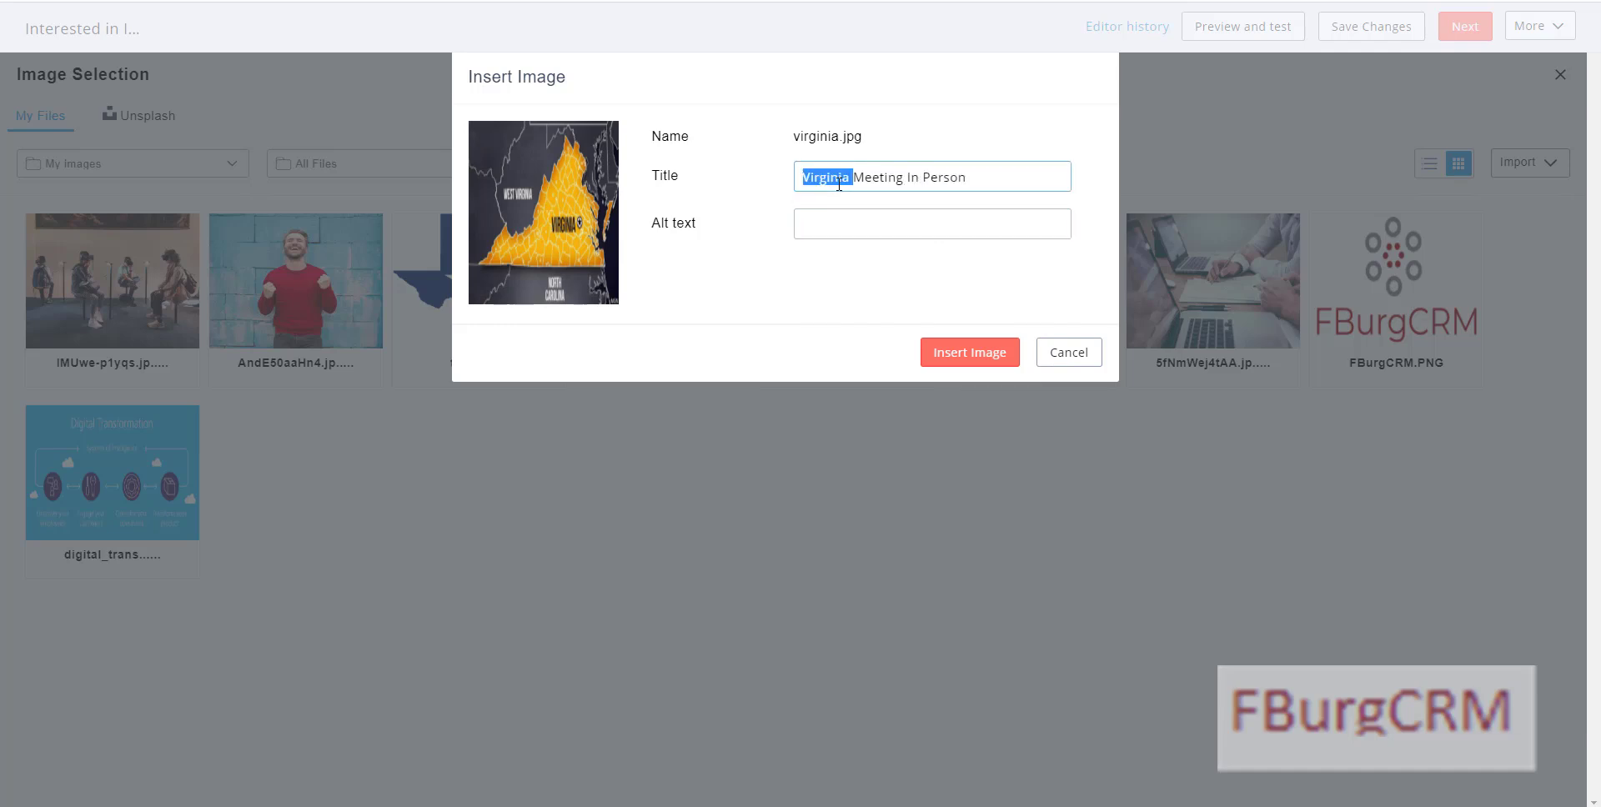
left_click(846, 218)
key("ctrl+v")
left_click(963, 357)
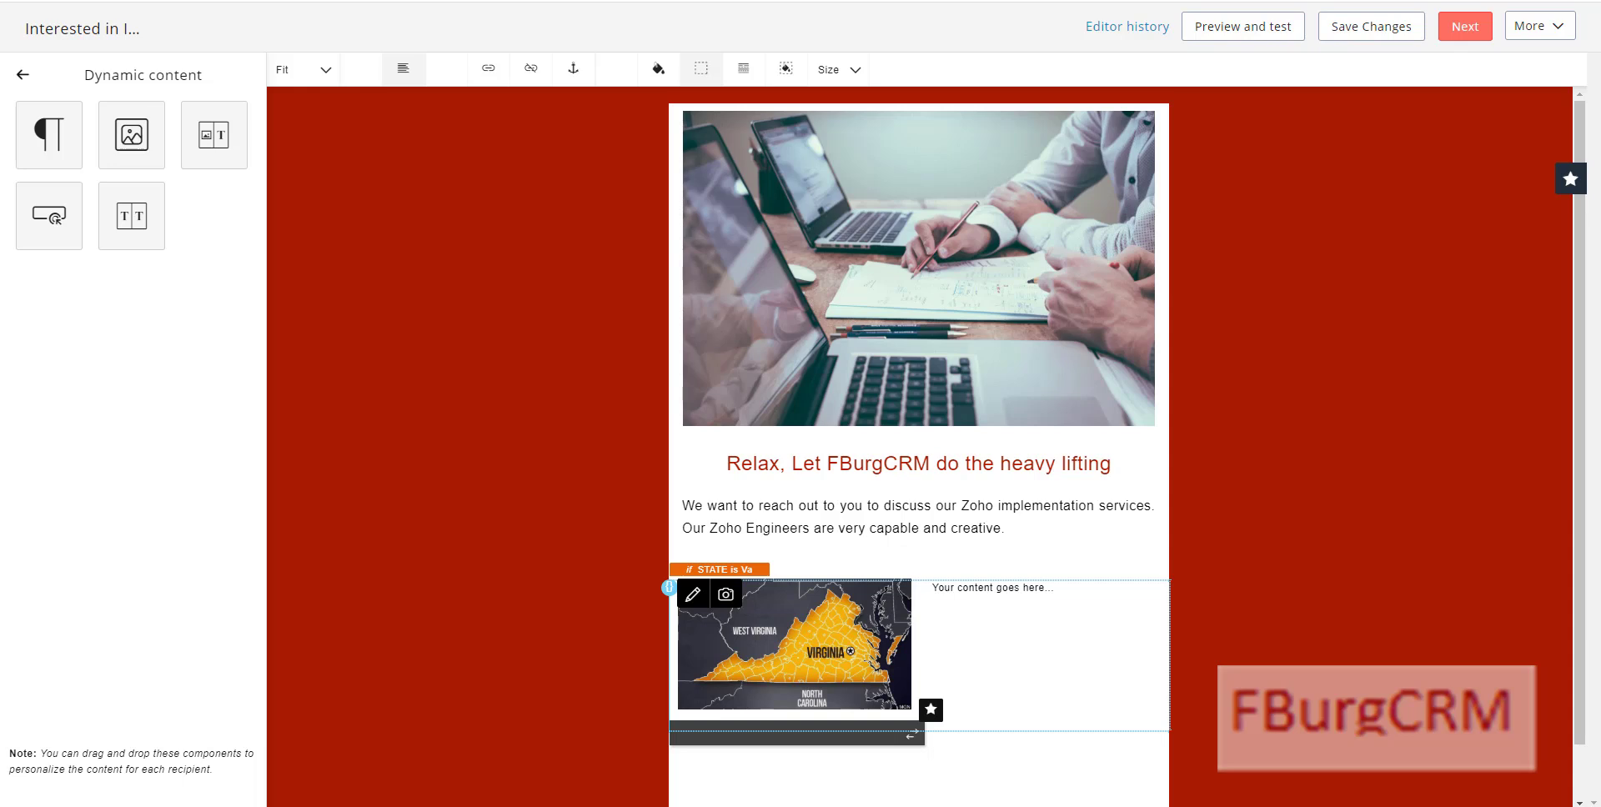
Step: Select the placeholder text box beside the Virginia map
left_click(978, 624)
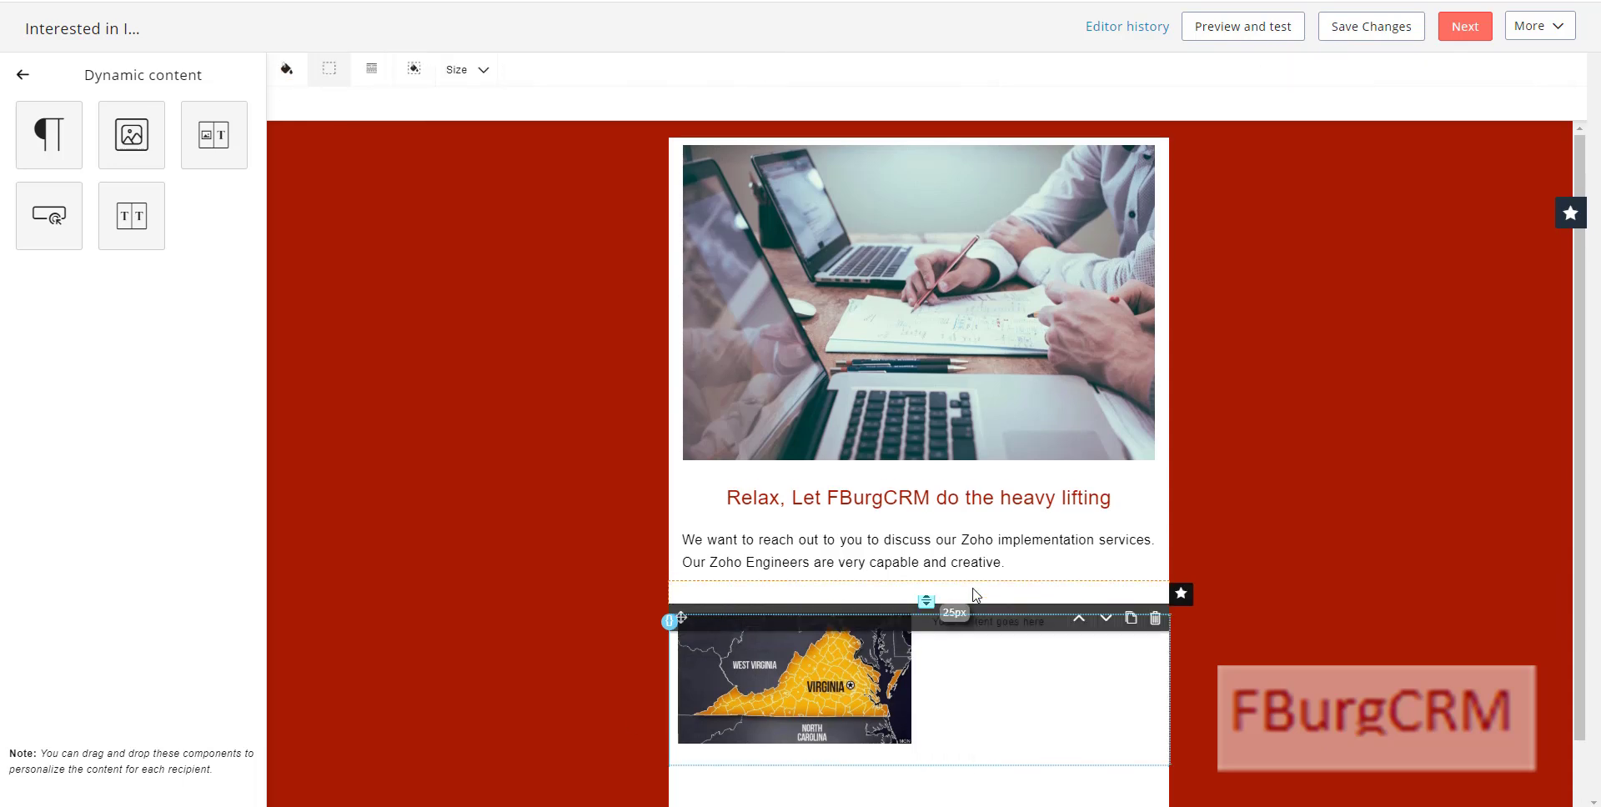
left_click(975, 618)
left_click(978, 594)
left_click(975, 627)
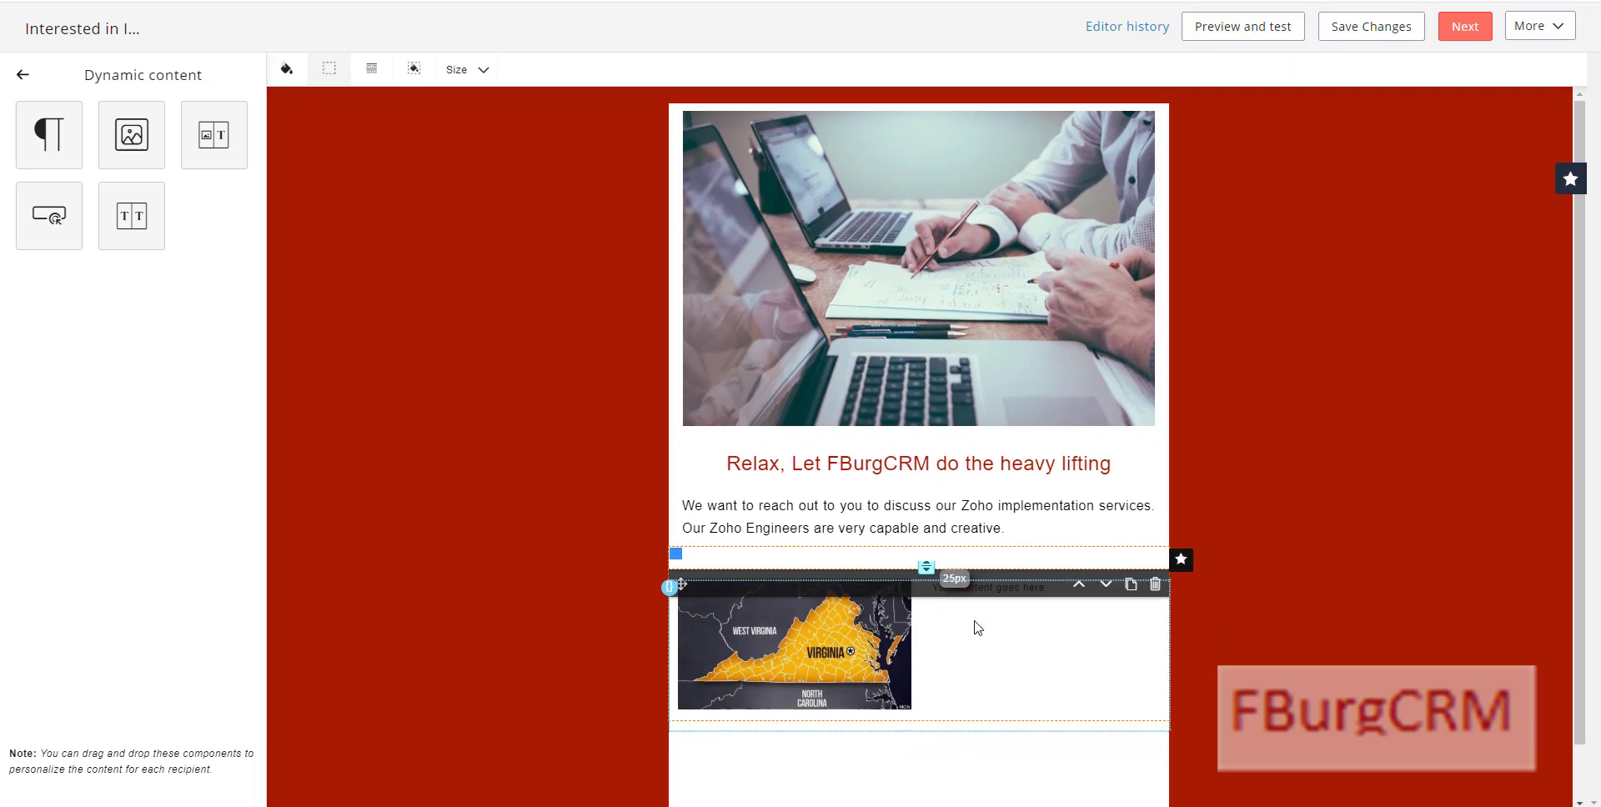
left_click(975, 627)
left_click(978, 592)
left_click(980, 615)
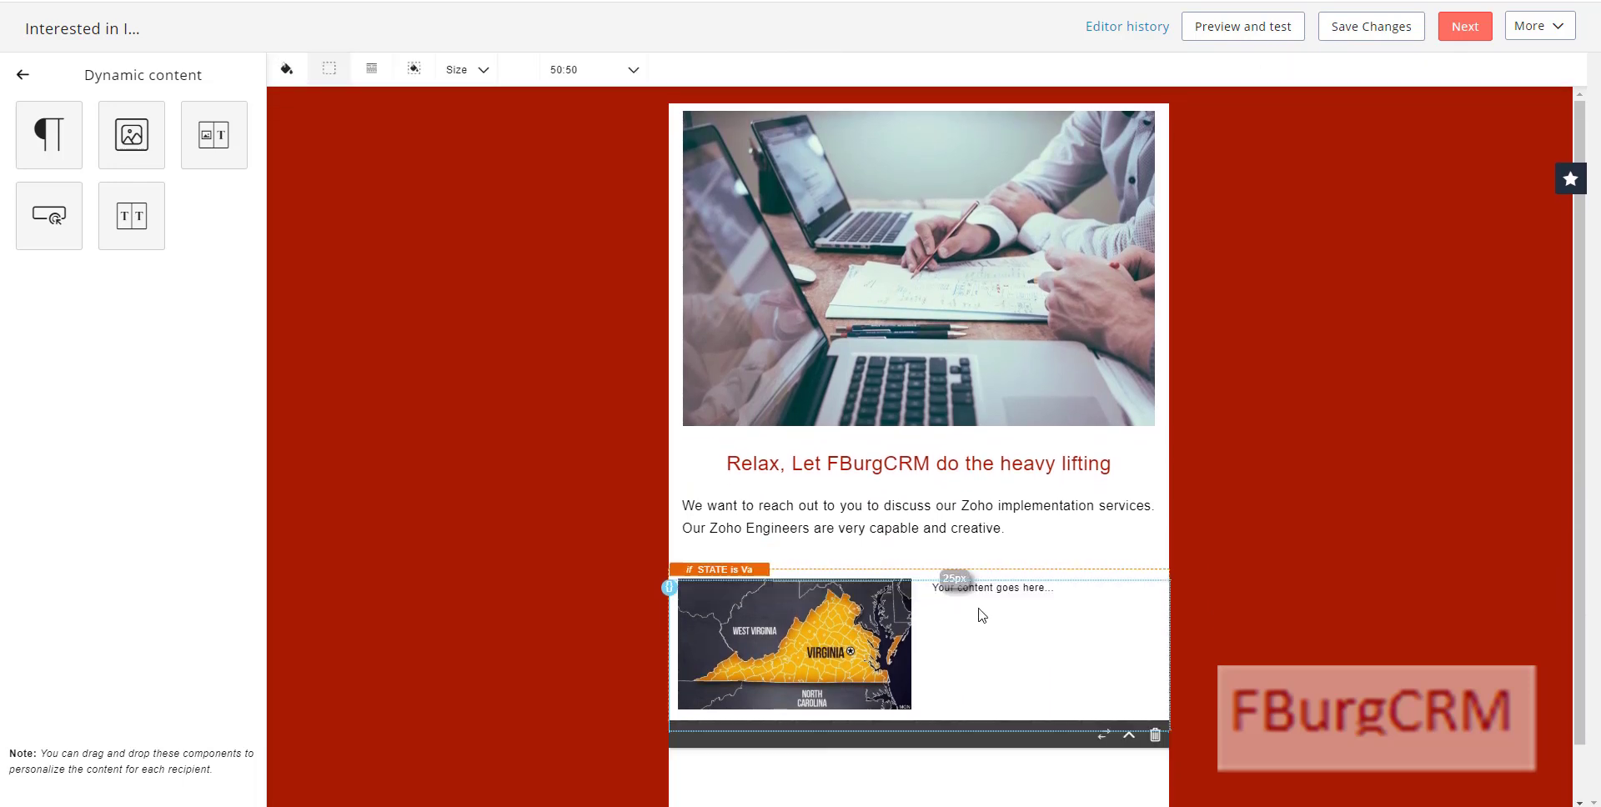
left_click(986, 605)
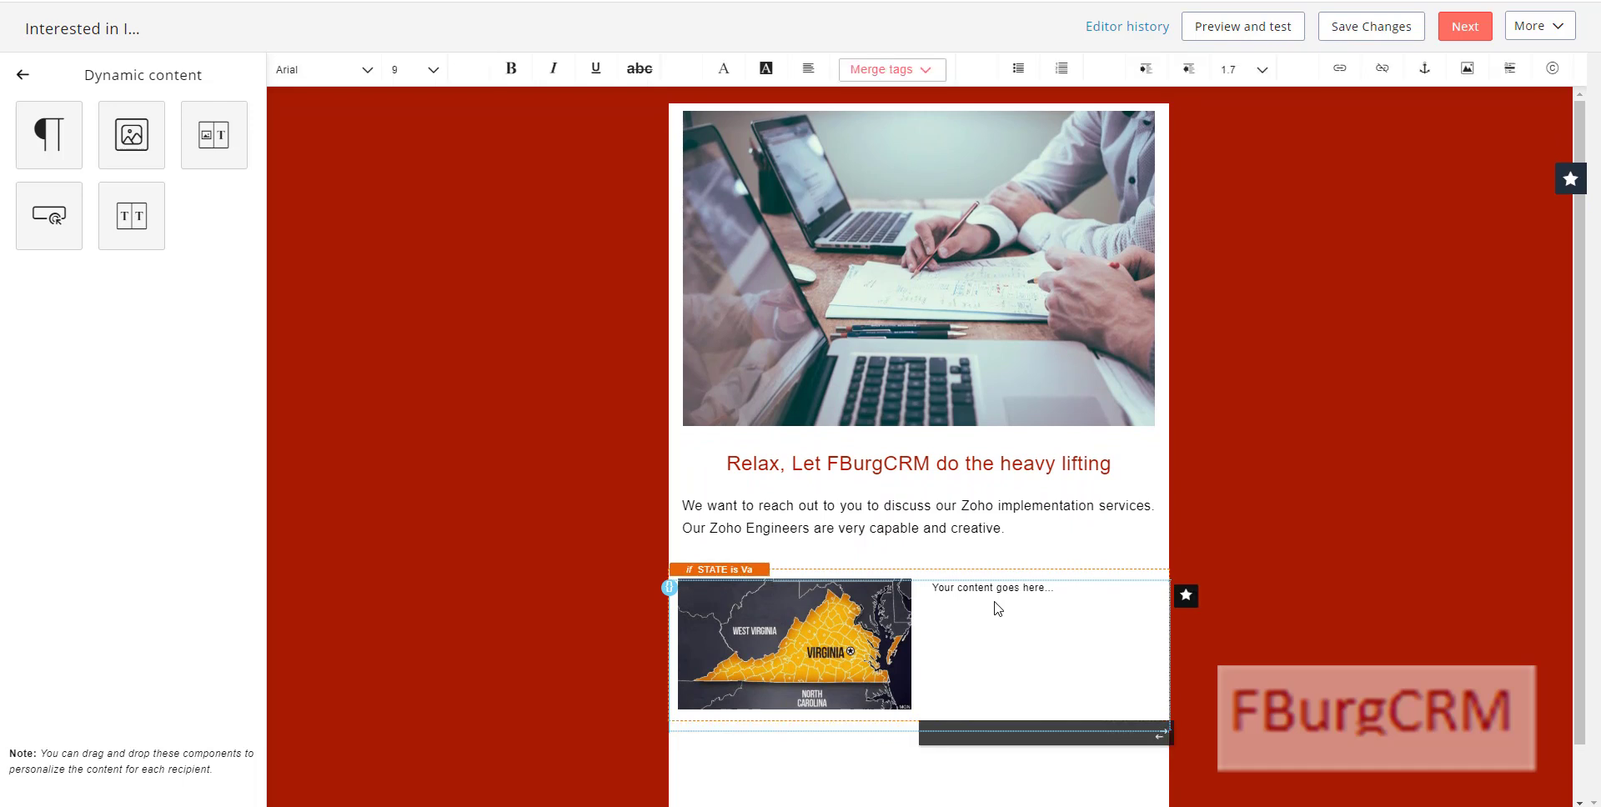
Step: Replace the text beside the map with the Va office-visit invitation at size 12
triple_click(996, 620)
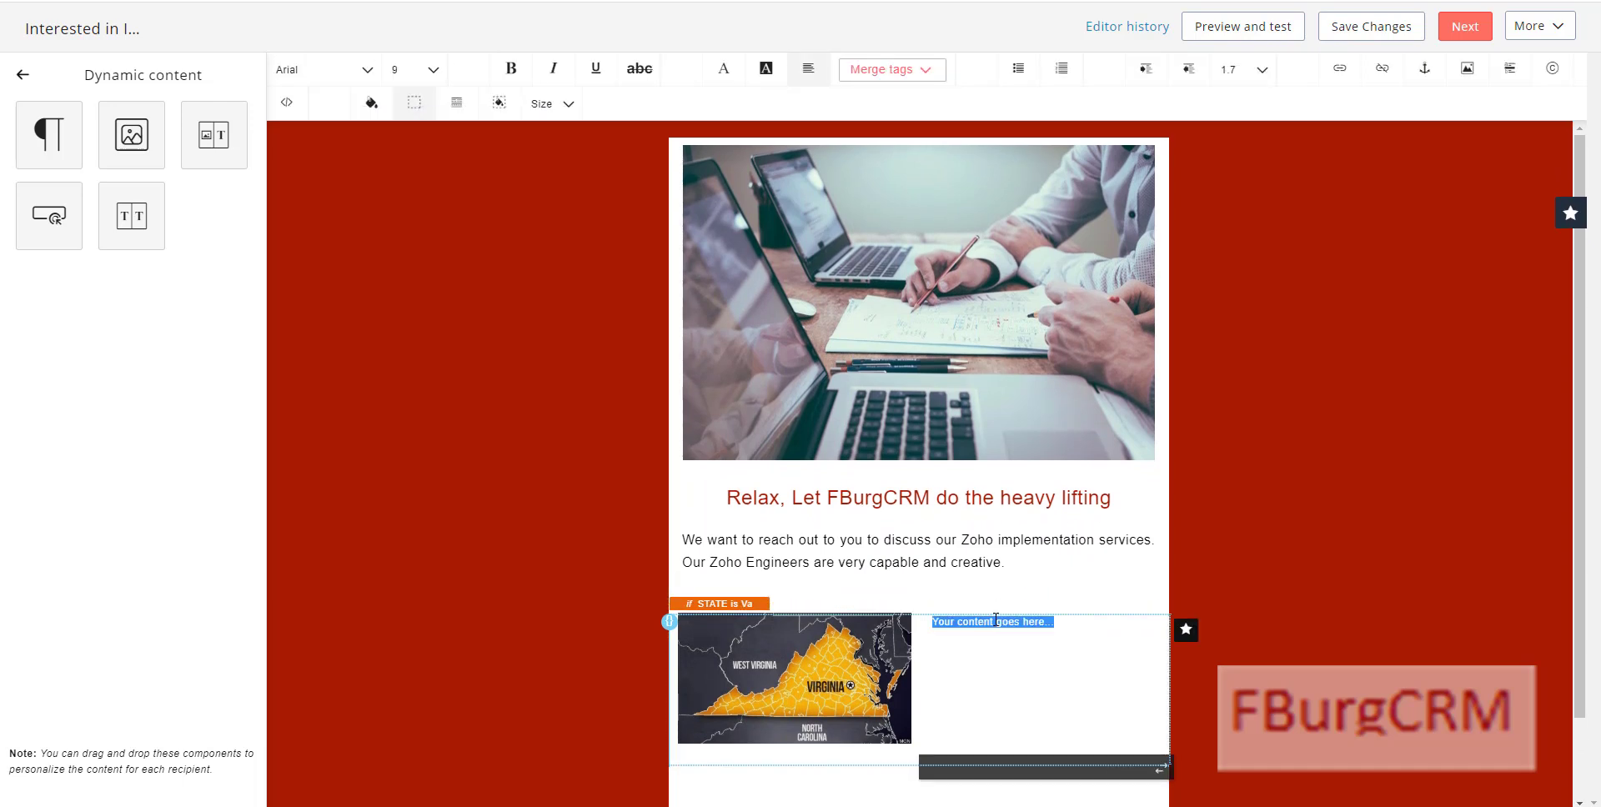
type("We would love to come by your office in Va to discuss how we can help you realize your Zoho investment.")
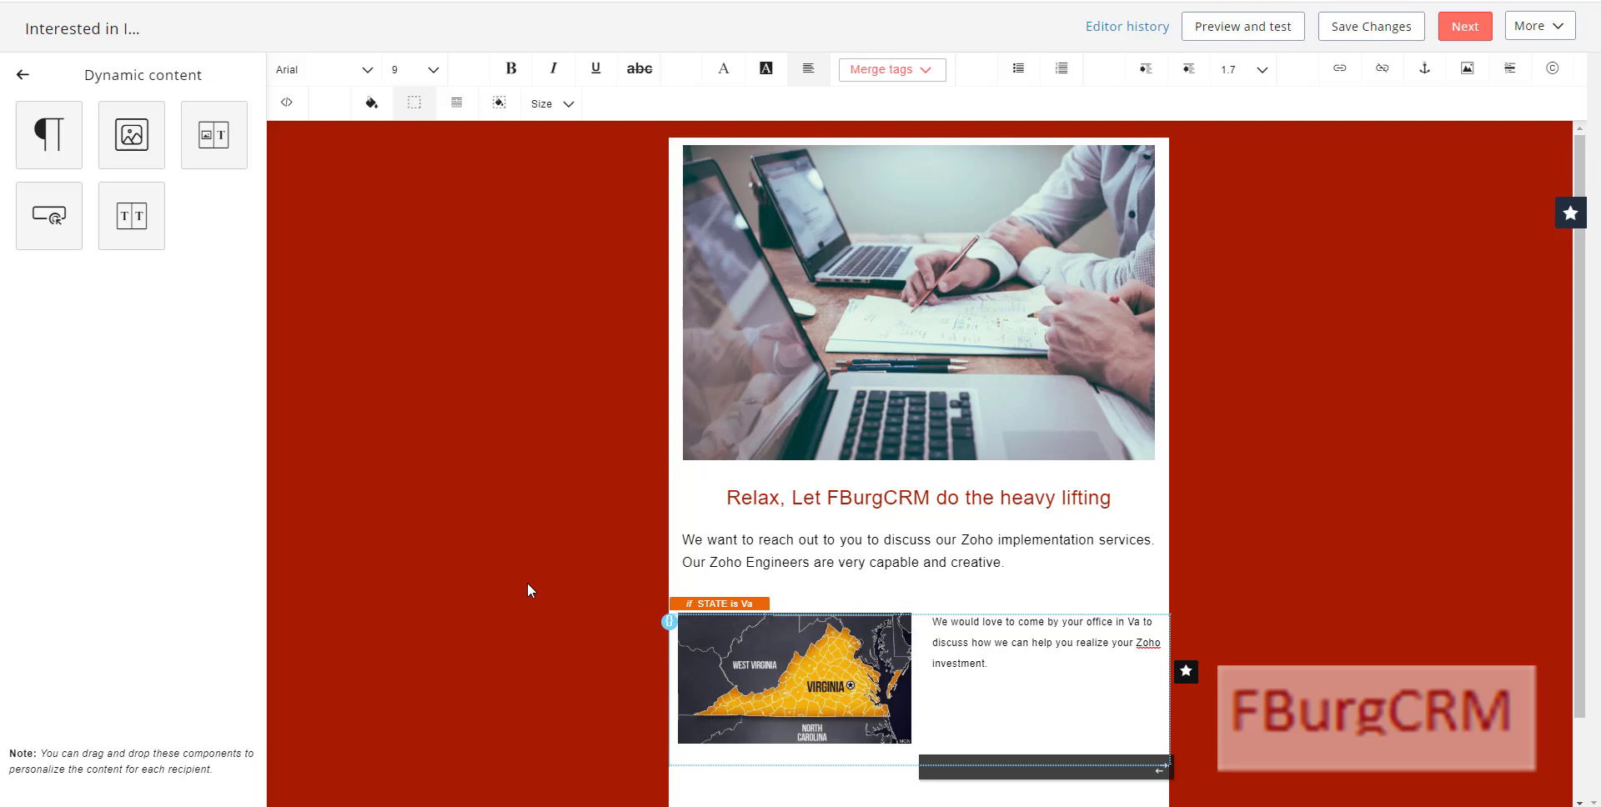
scroll(534, 595, "down", 1)
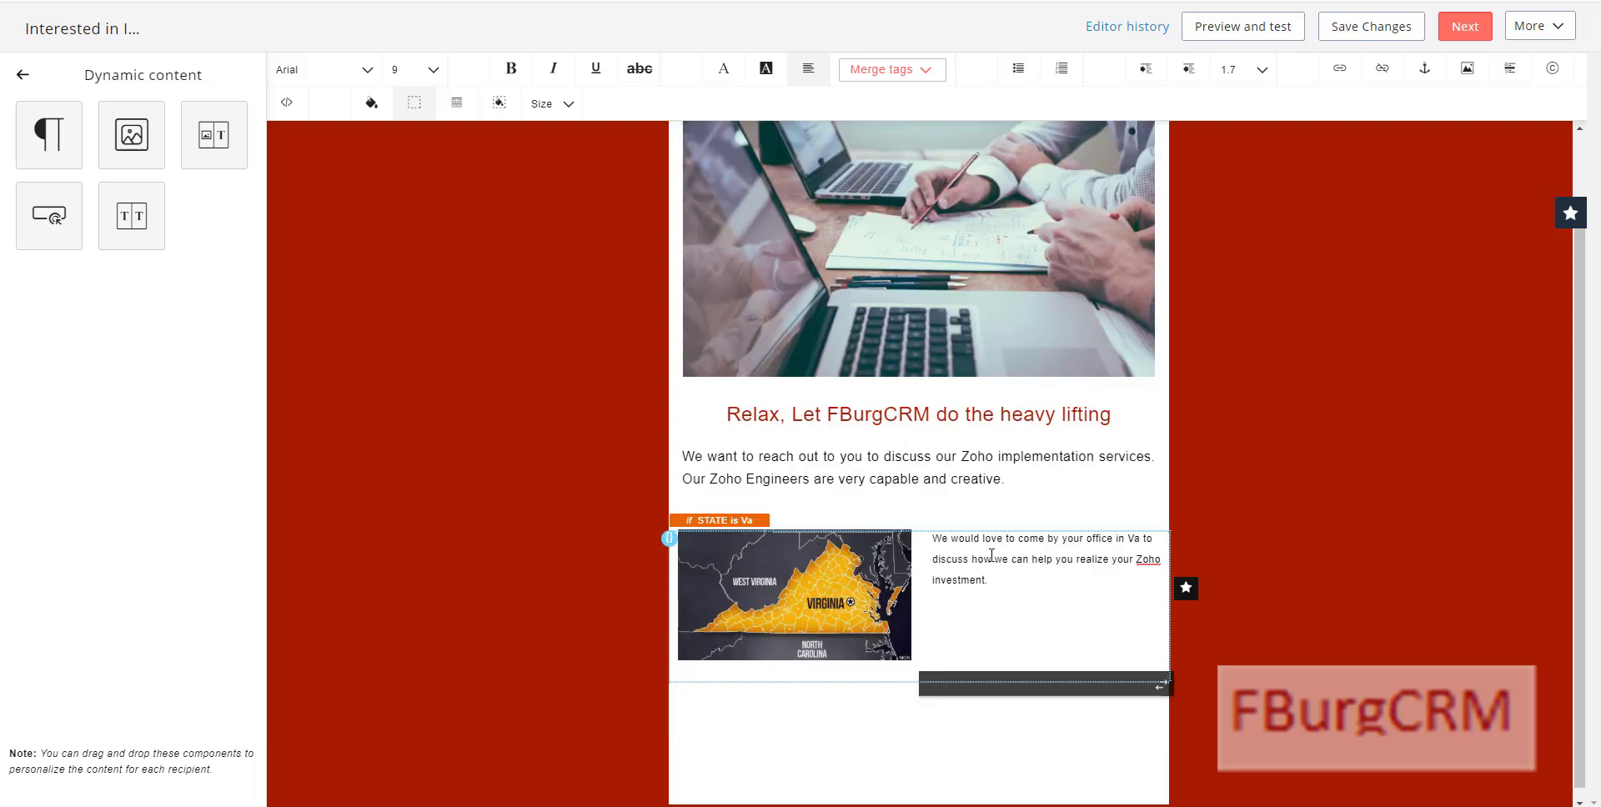
left_click_drag(992, 580, 935, 541)
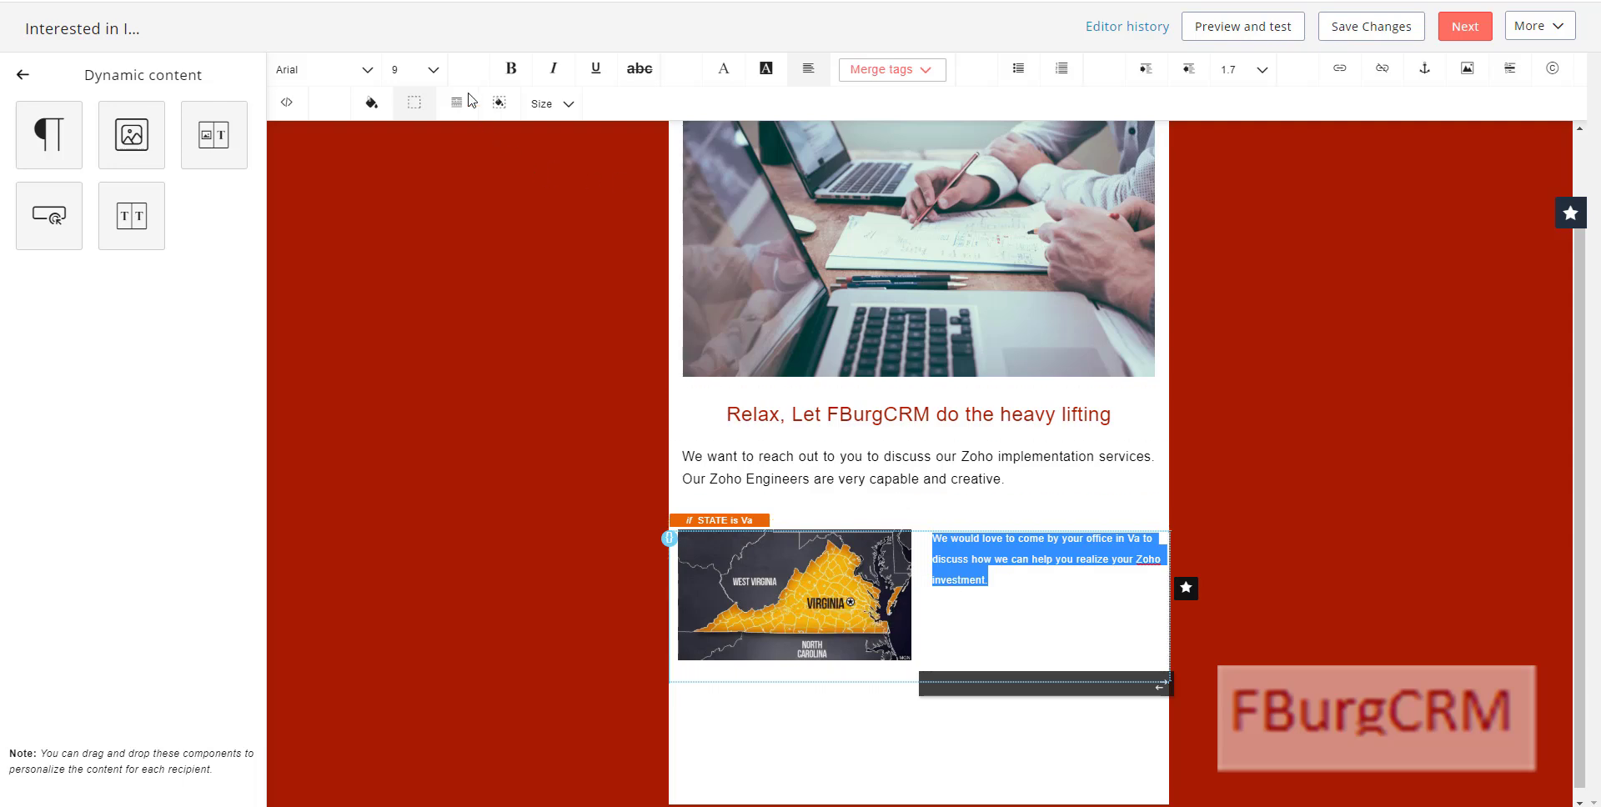
left_click(434, 70)
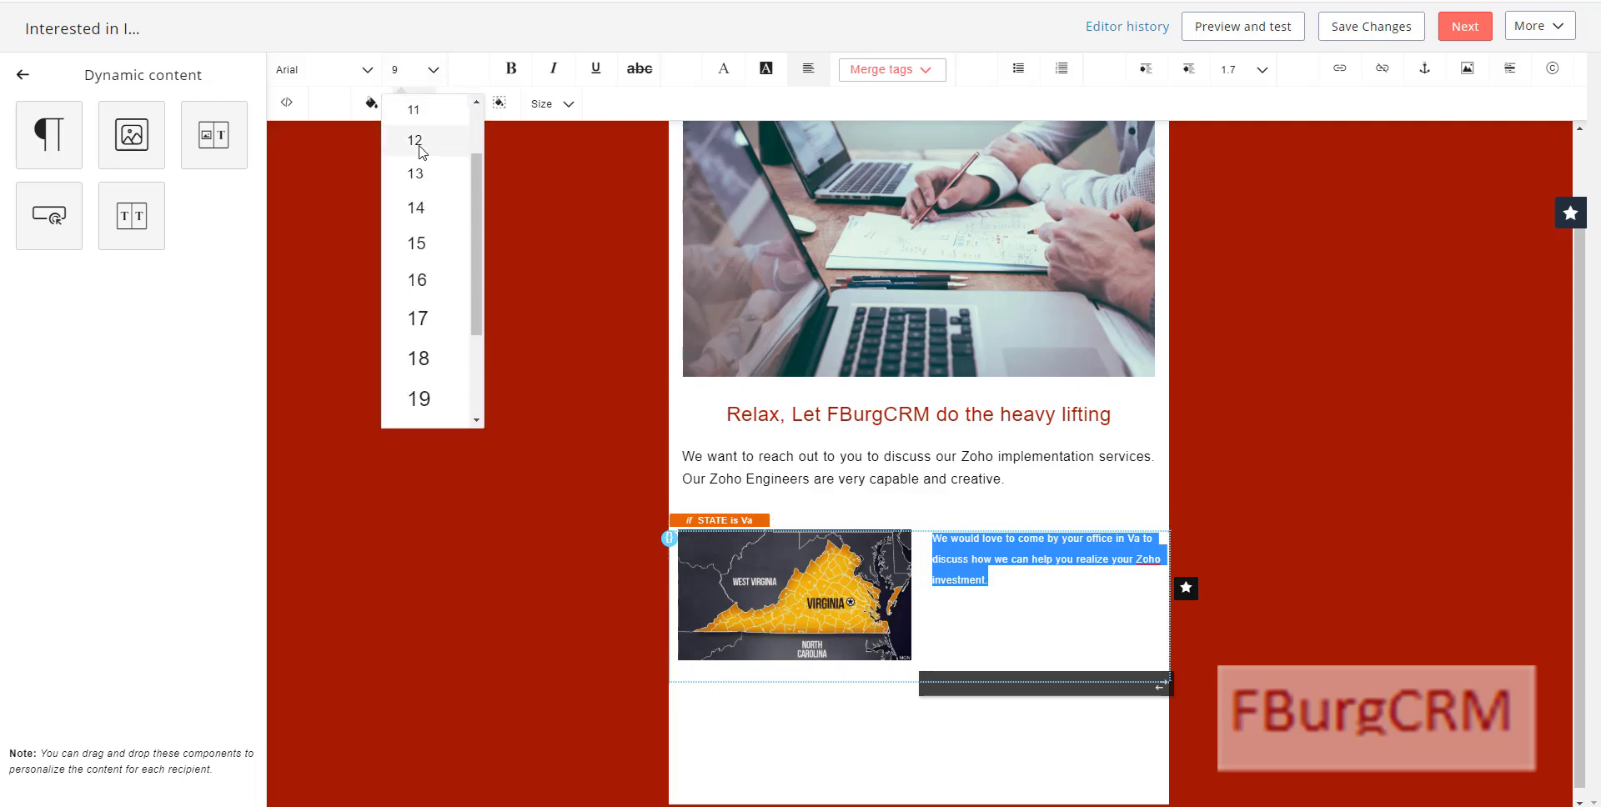
left_click(417, 140)
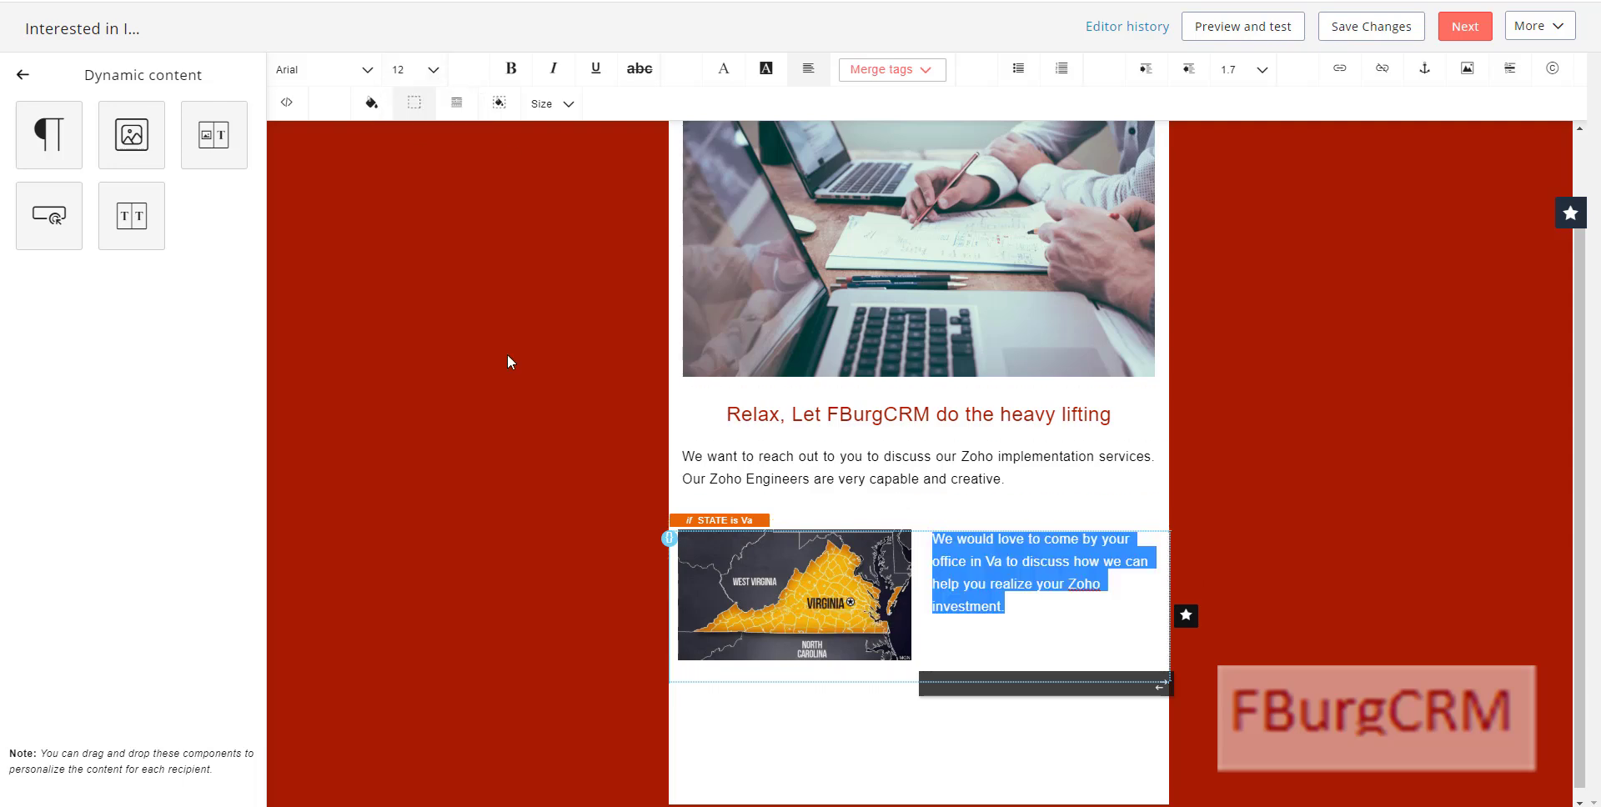
left_click(1023, 602)
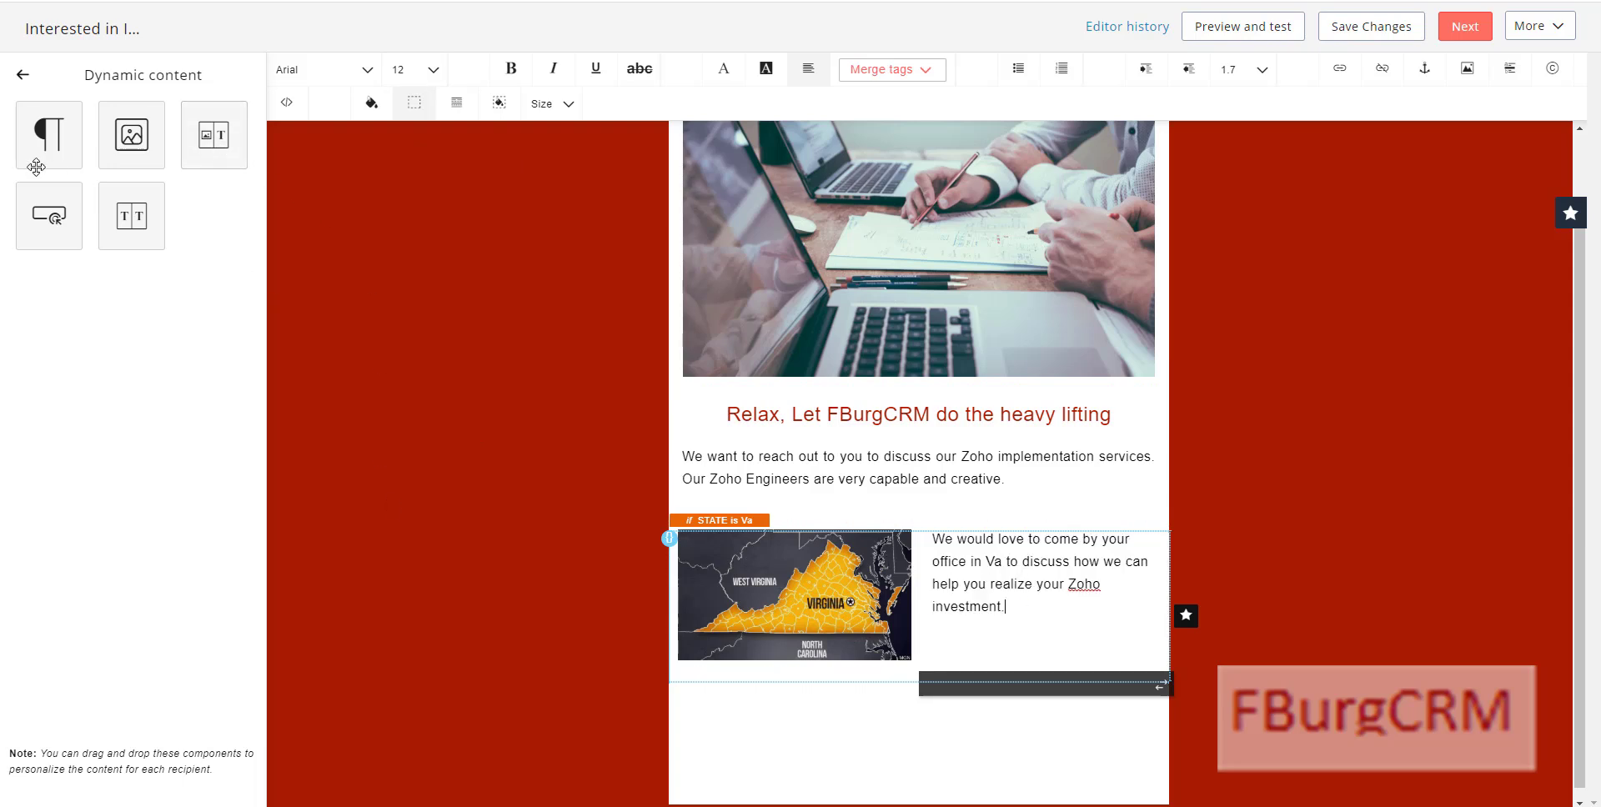
left_click(49, 216)
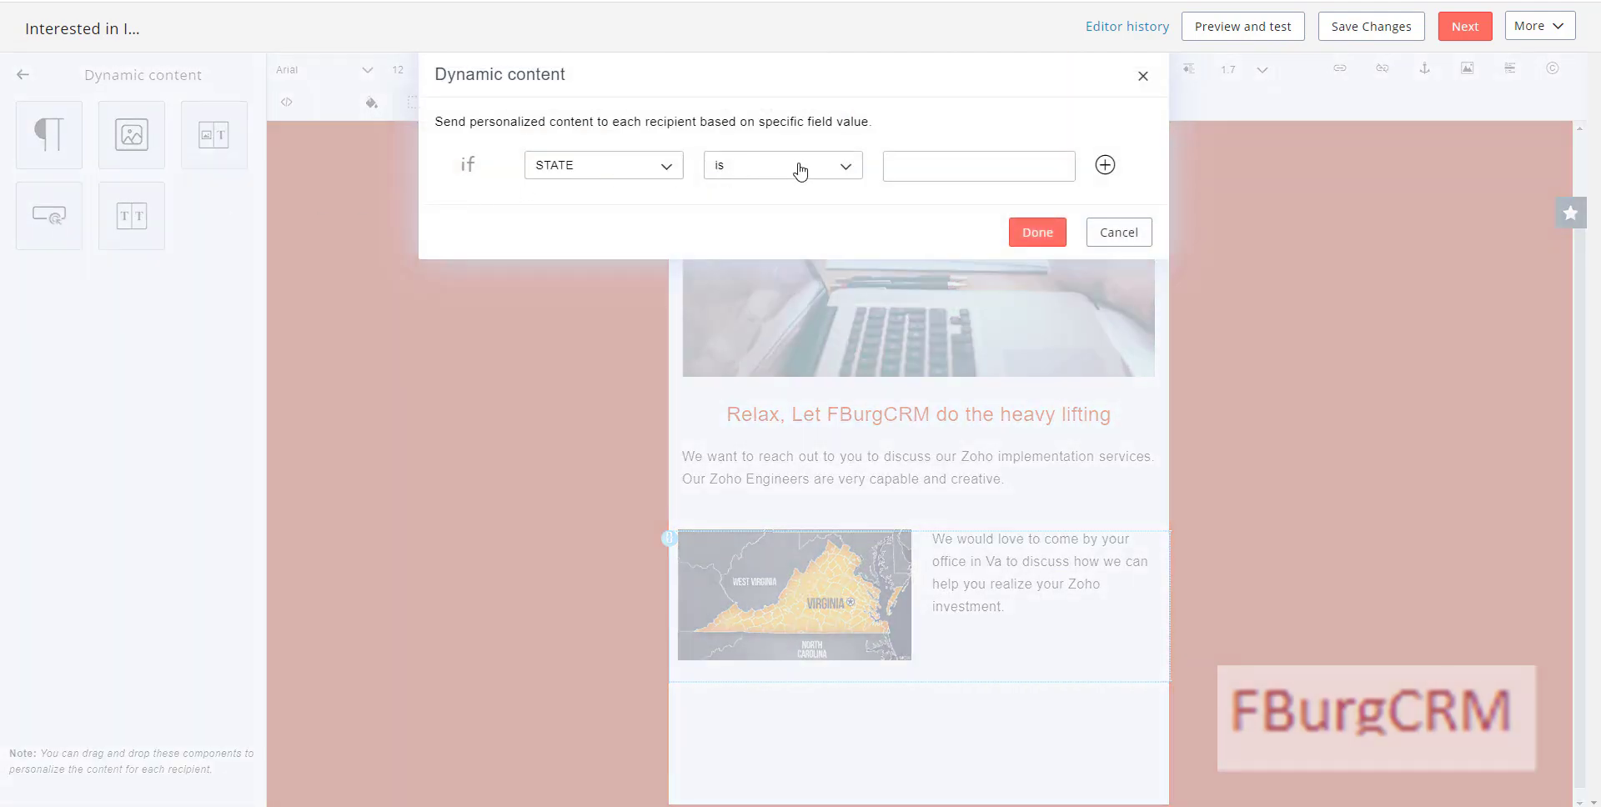
Step: Set the new dynamic button's condition to STATE is Va
left_click(908, 164)
type("Va")
left_click(1037, 232)
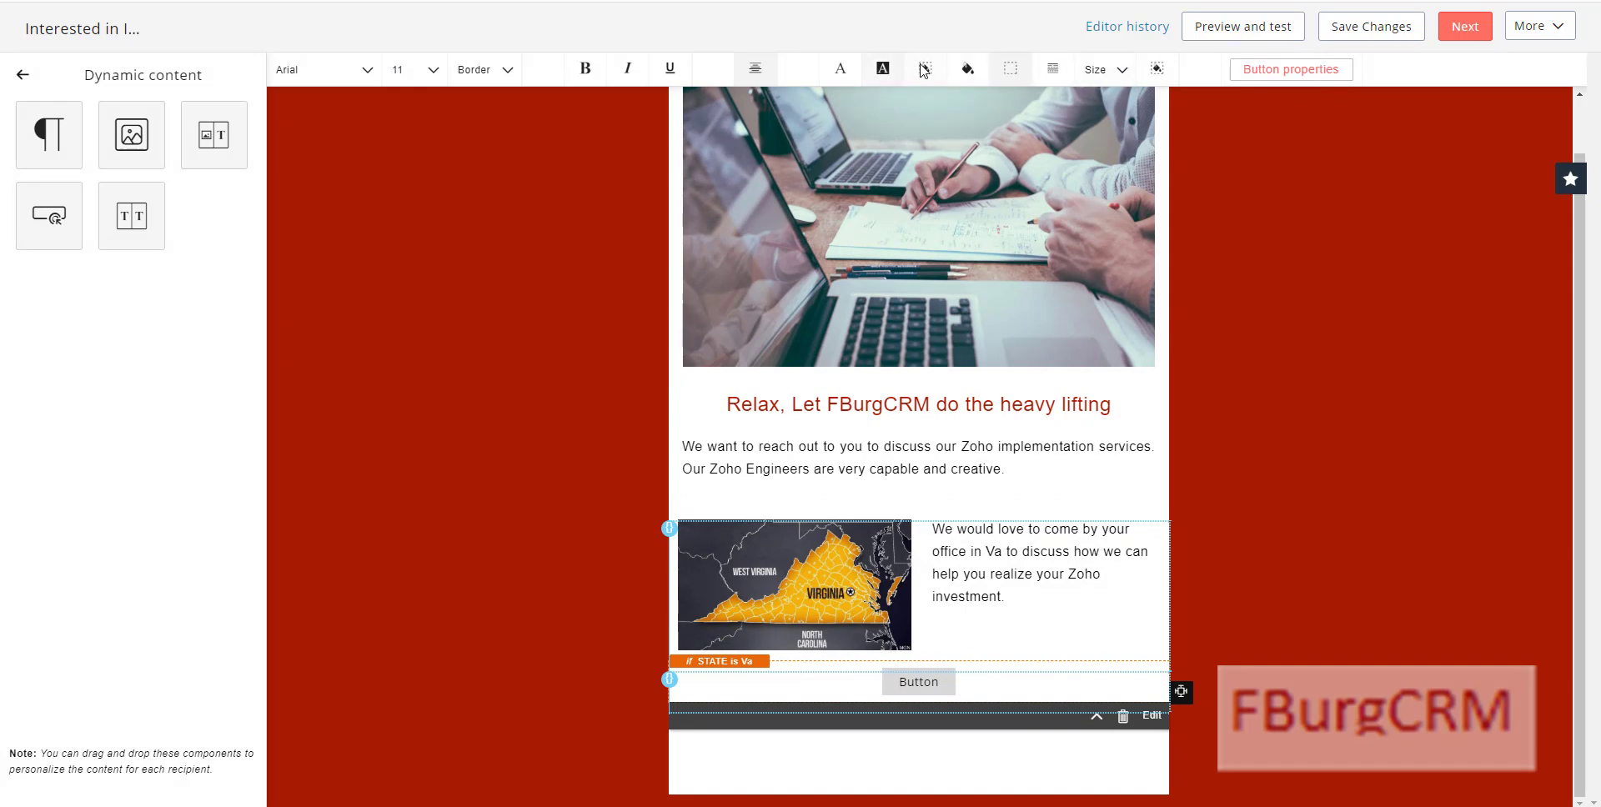
Step: Give the button a dark red background and a white label
left_click(884, 70)
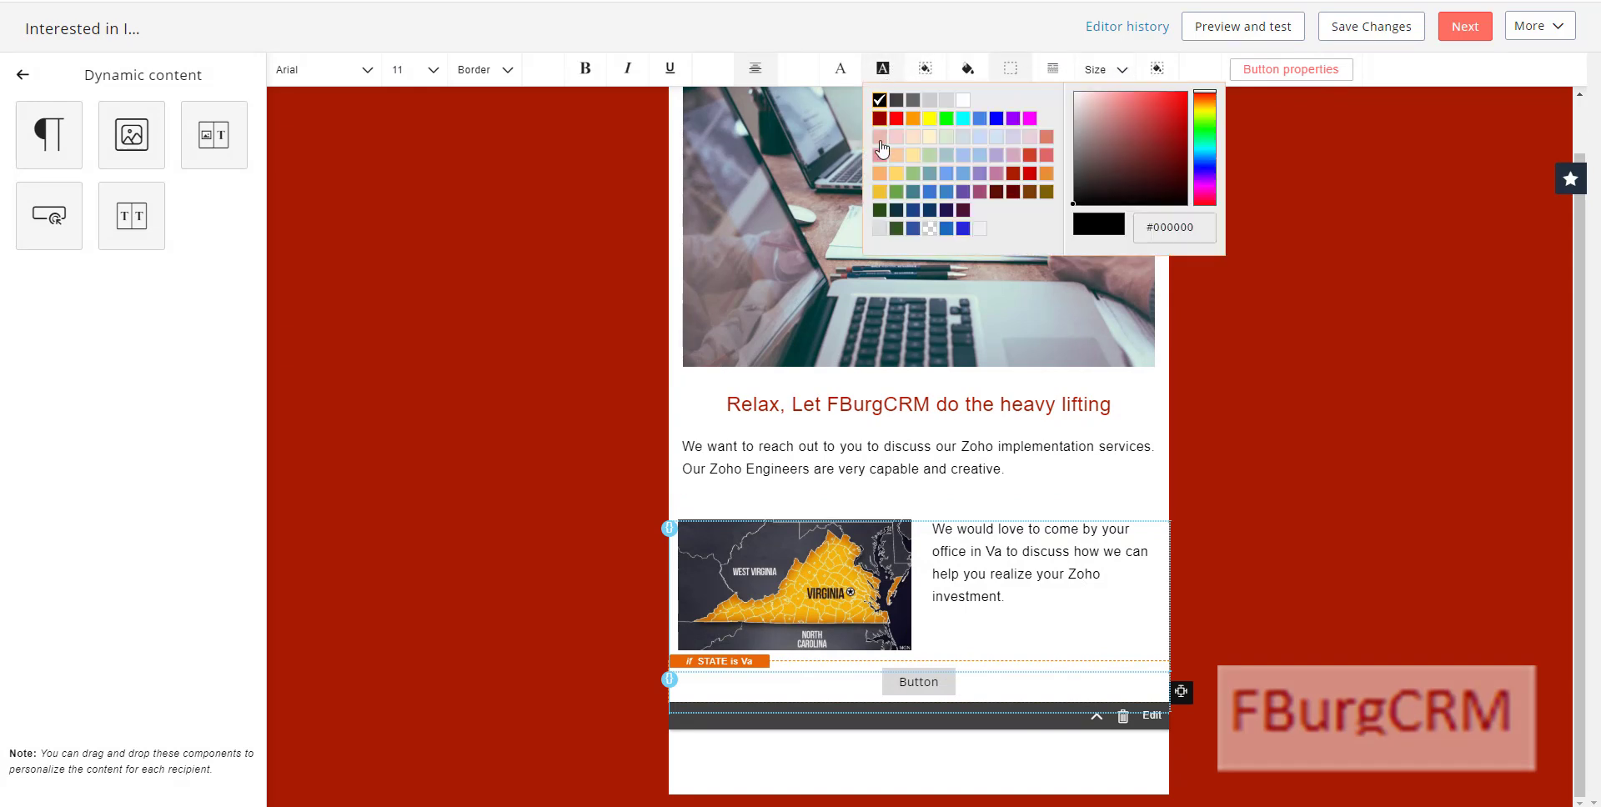
left_click(1014, 175)
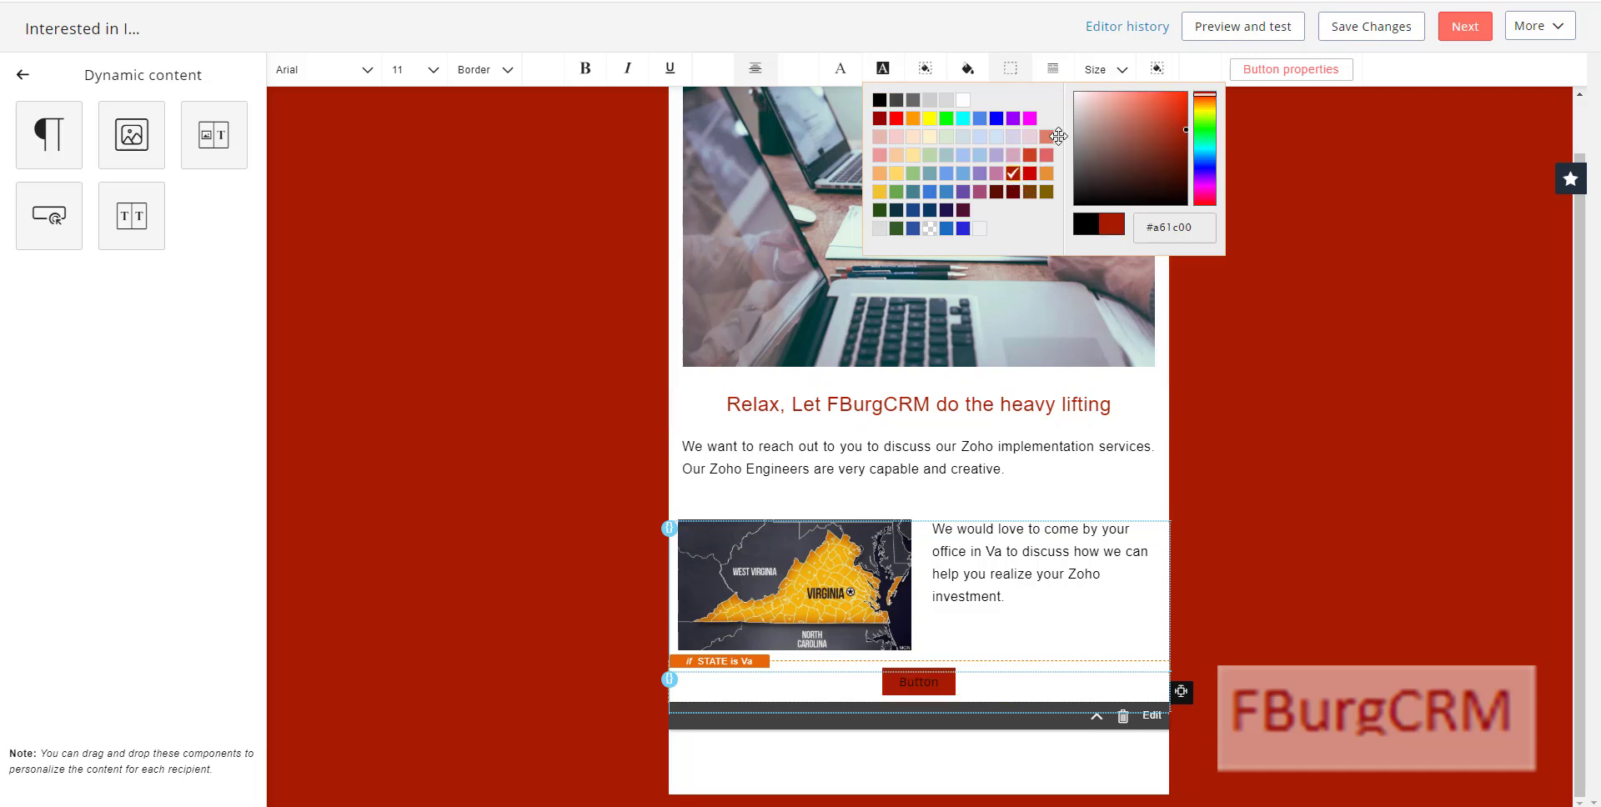
left_click(840, 69)
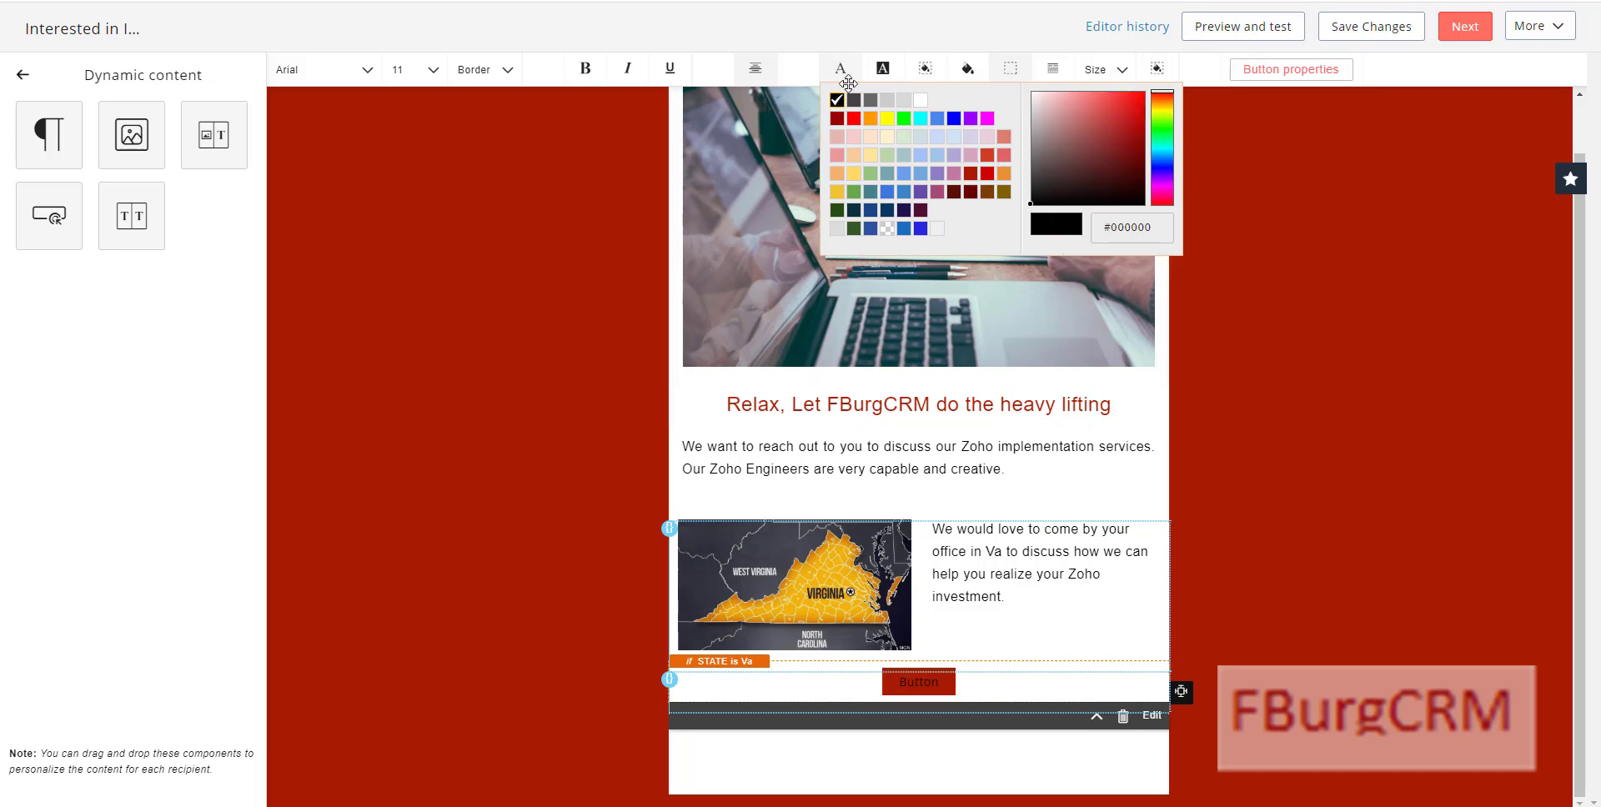
left_click(921, 100)
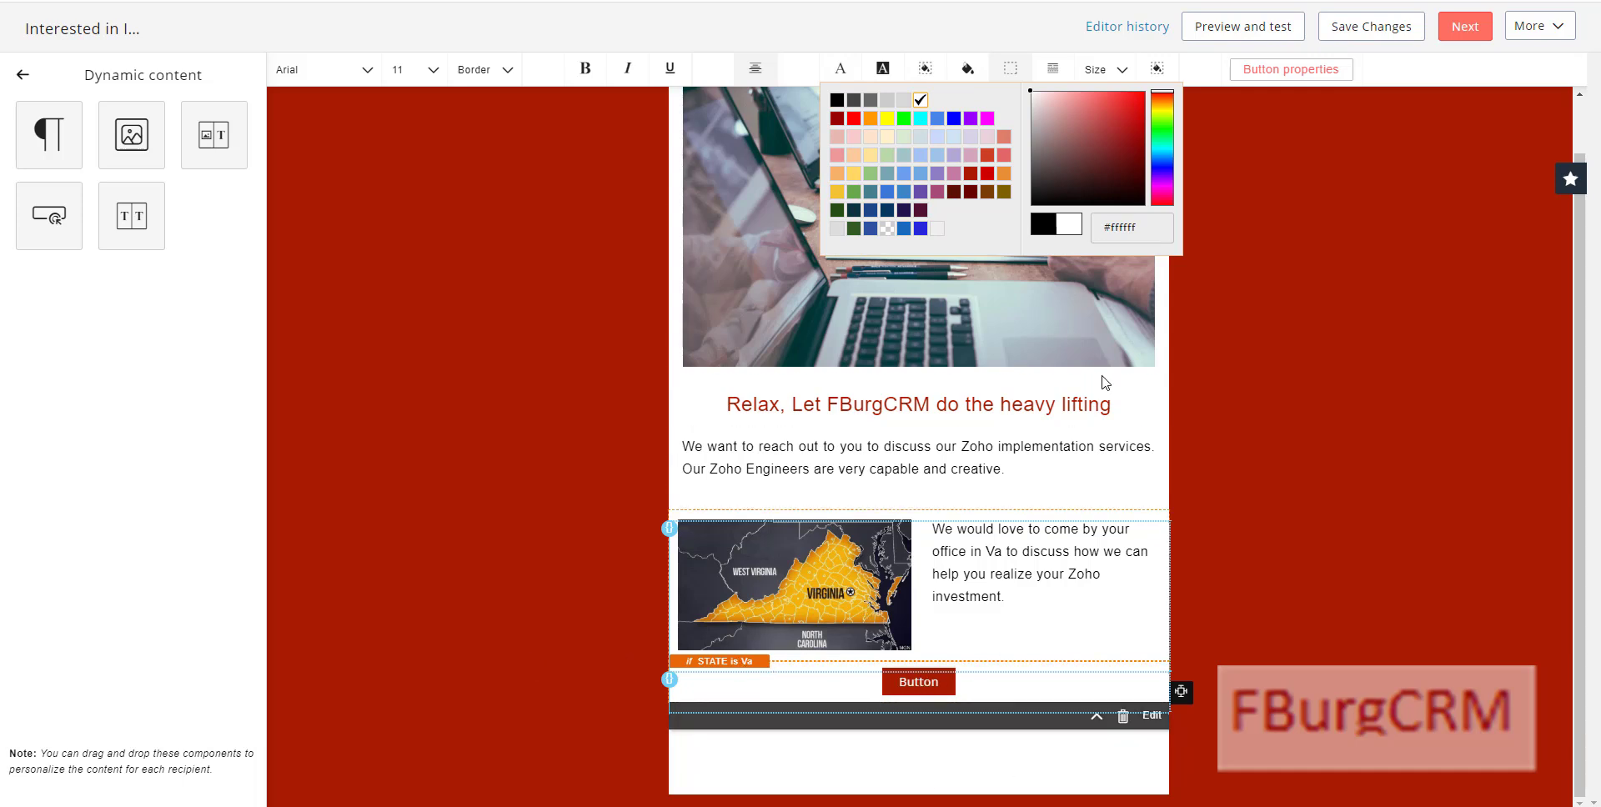
left_click(391, 354)
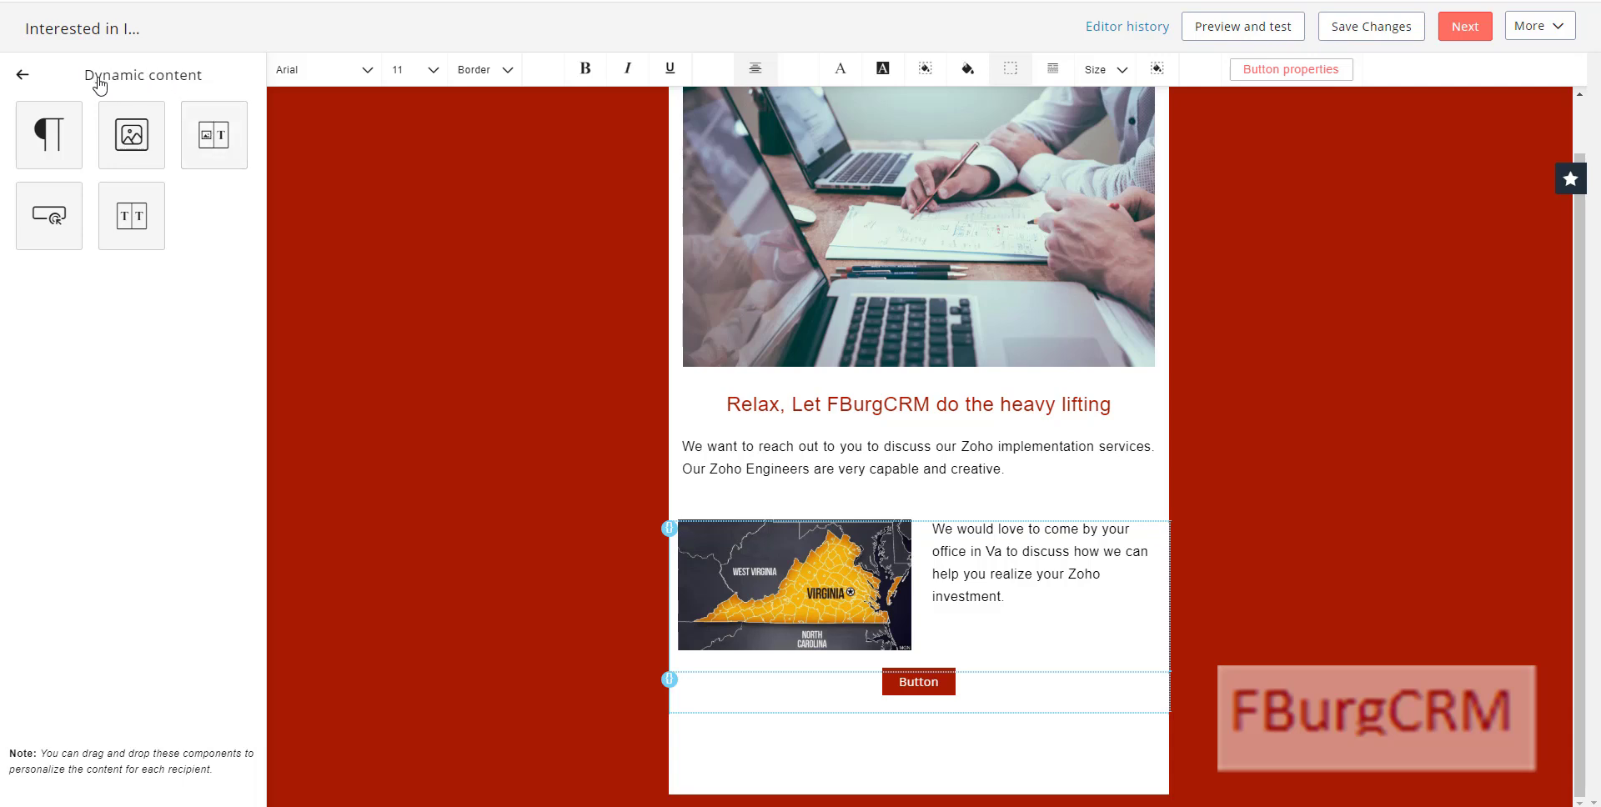
Step: Add a dynamic image-and-text block shown only when STATE isn't Va
left_click(22, 74)
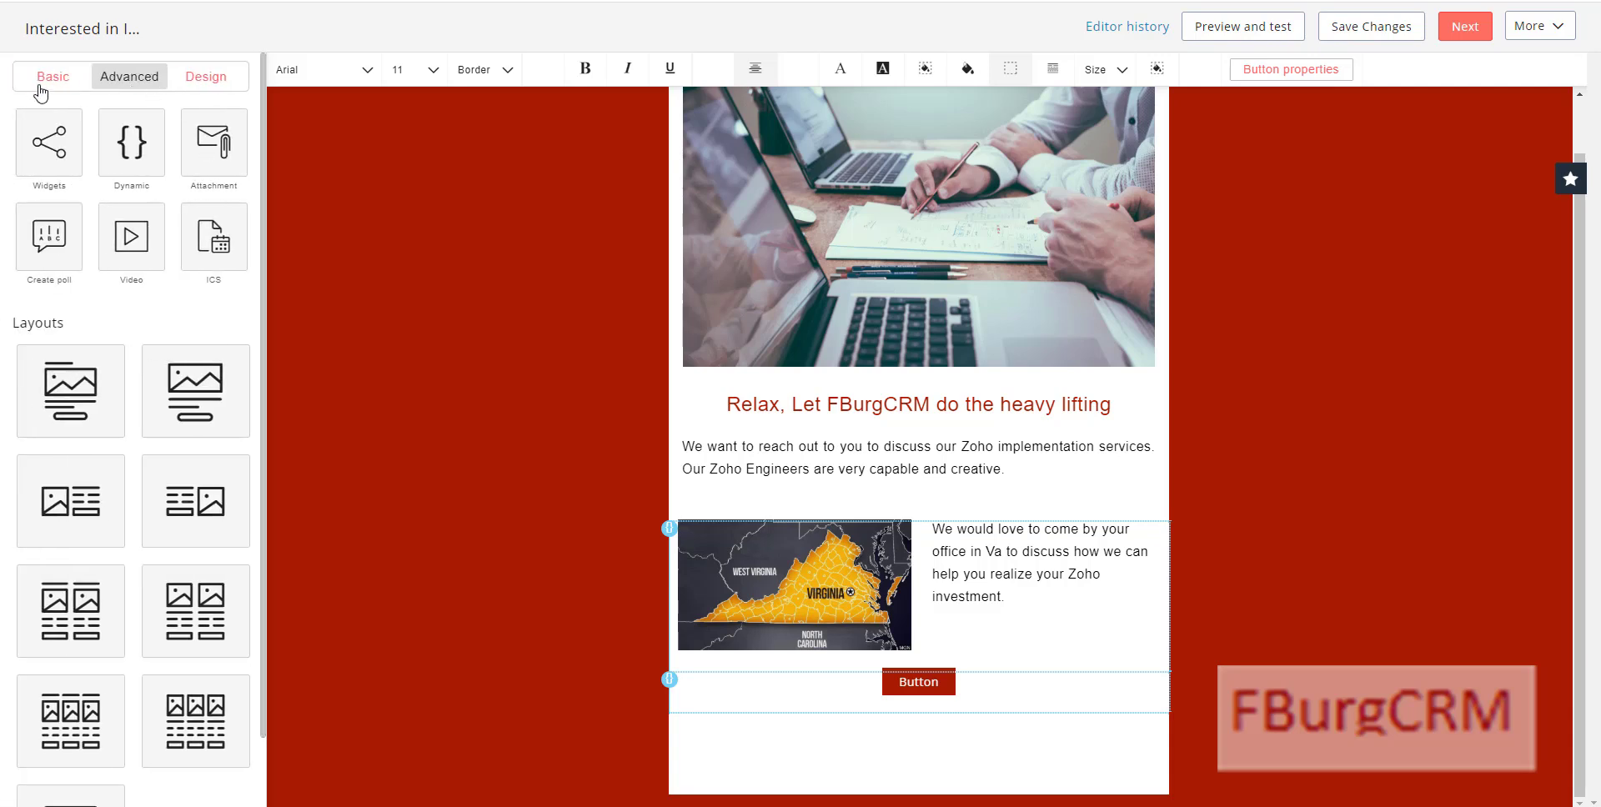
left_click(125, 148)
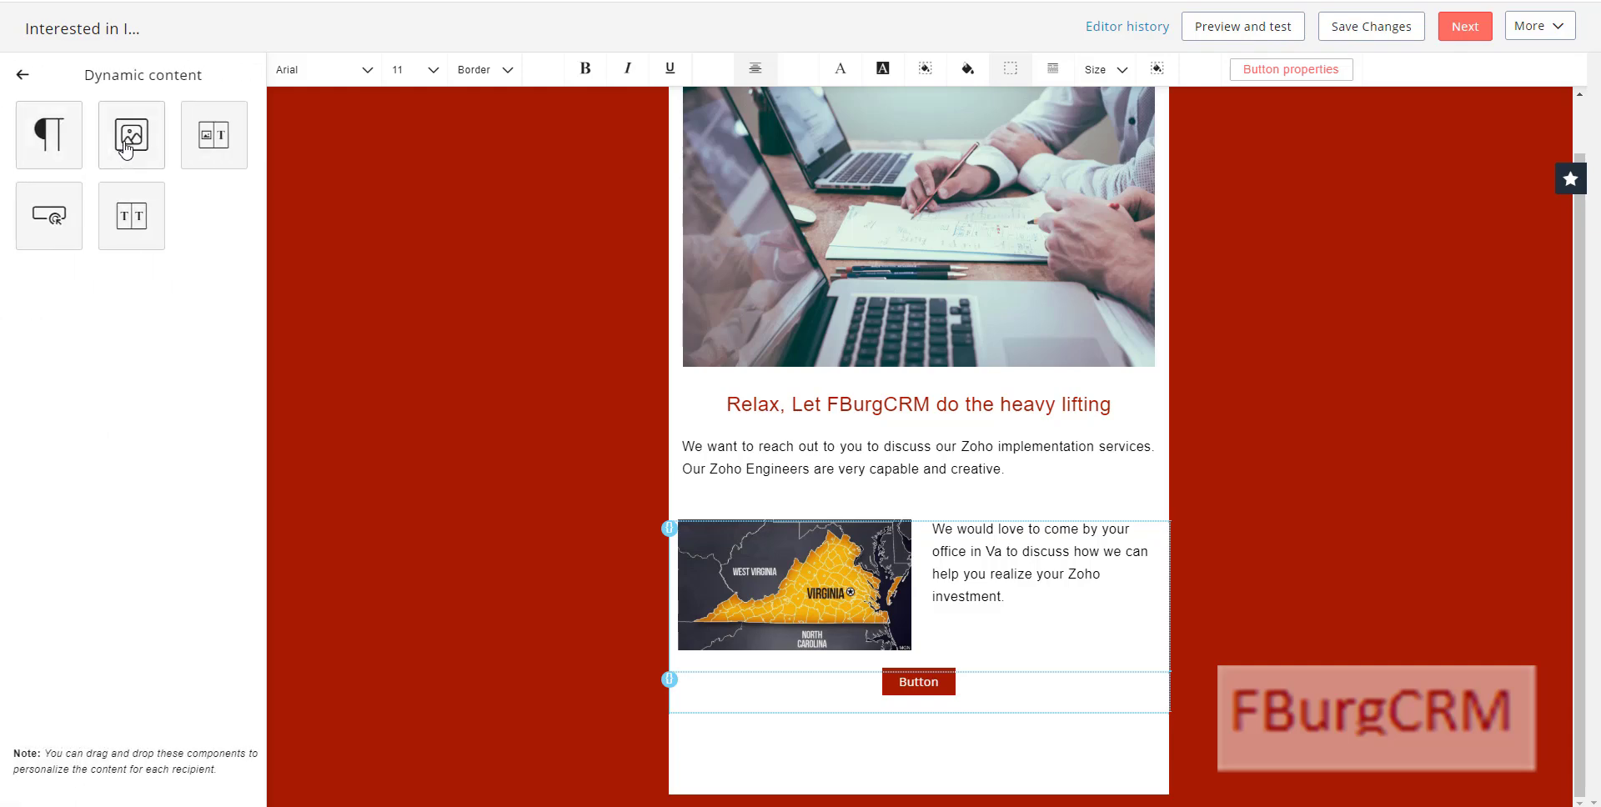
left_click(212, 136)
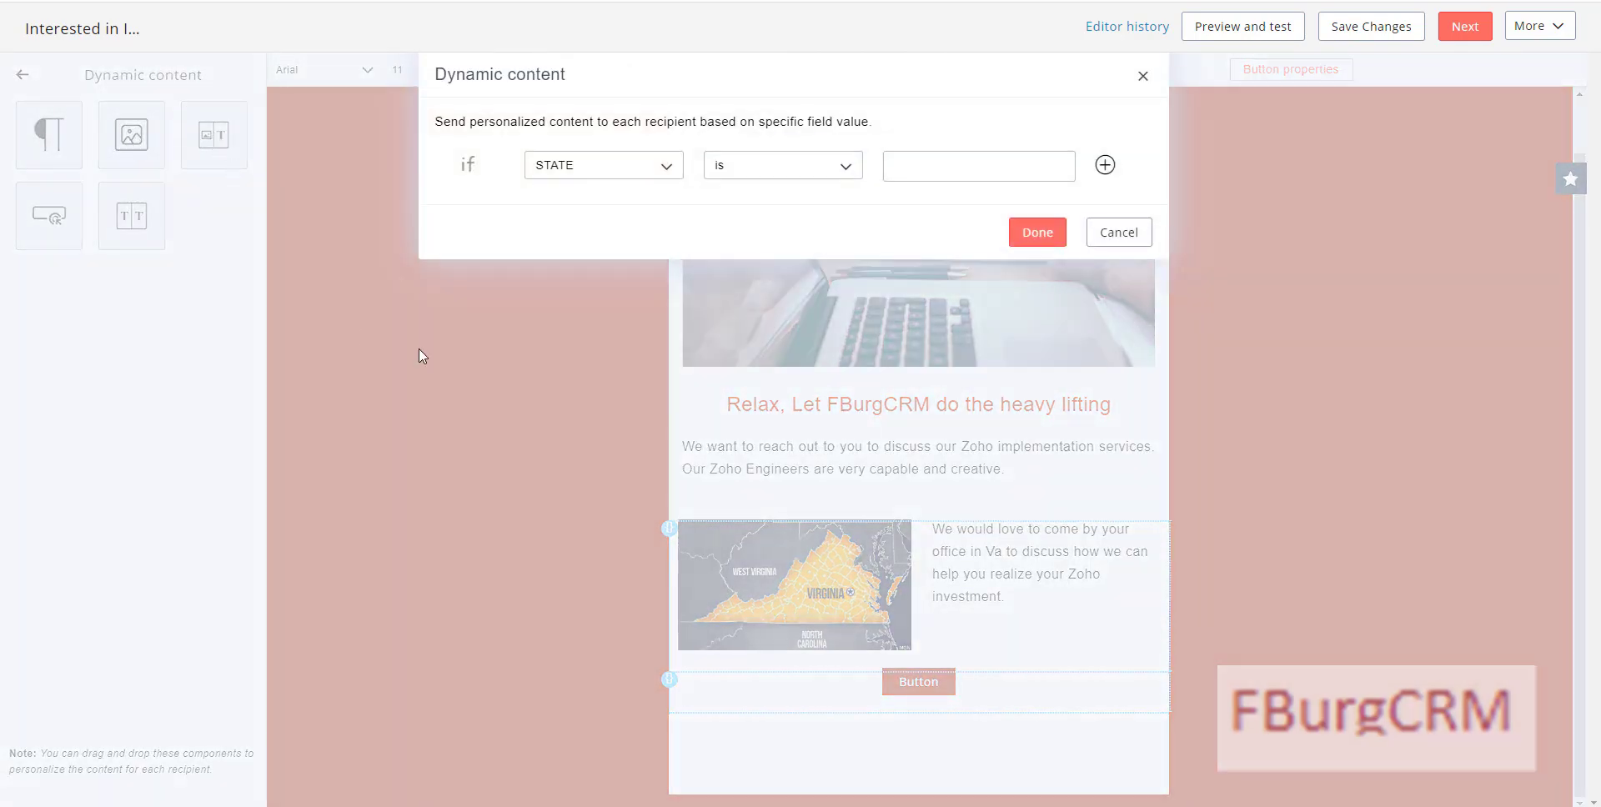
left_click(734, 170)
left_click(743, 227)
left_click(905, 164)
left_click(1034, 232)
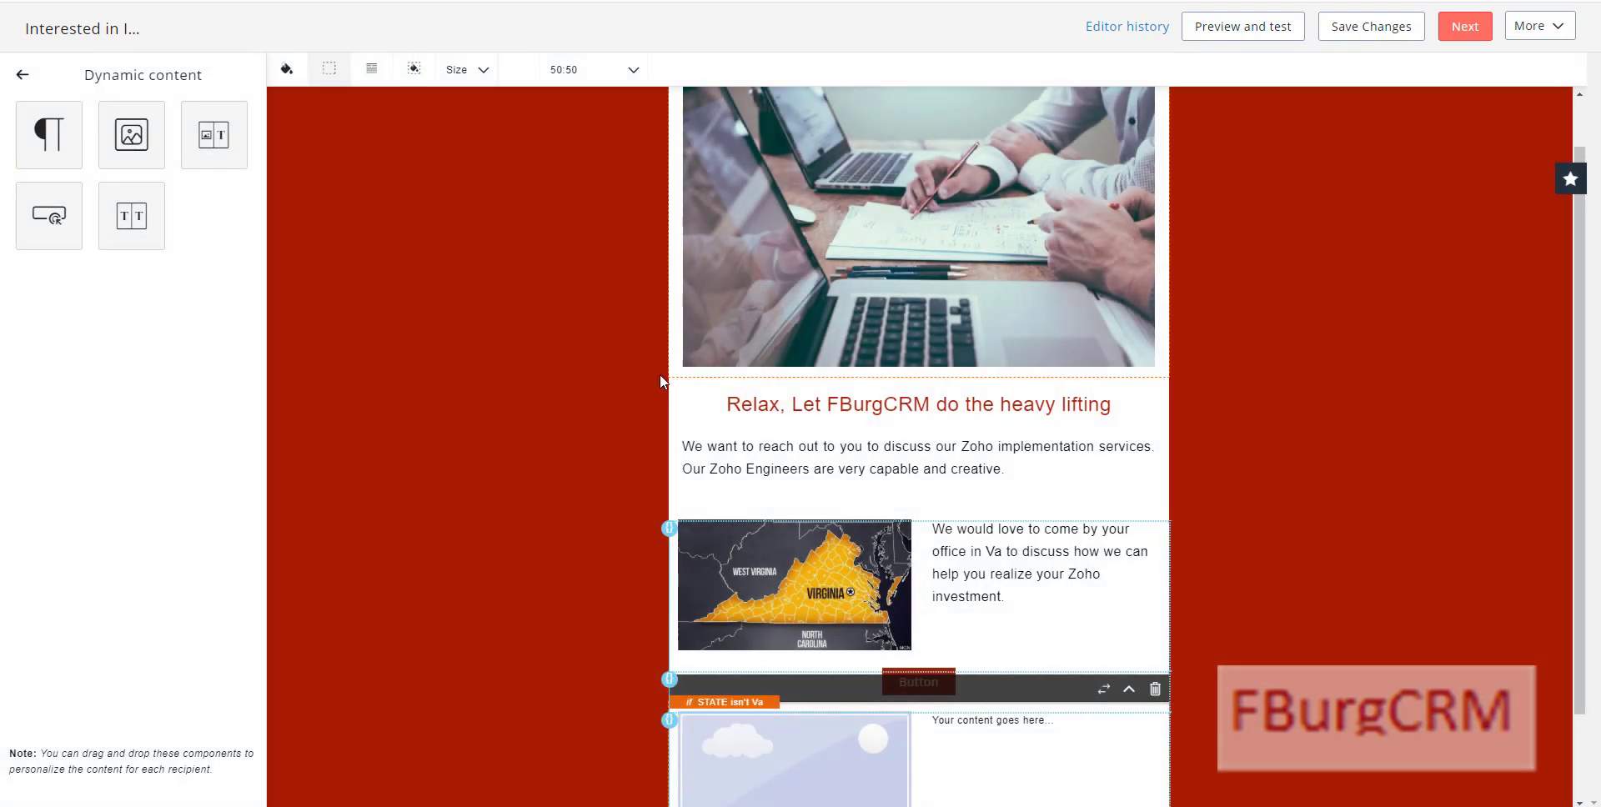
Step: Replace its image with the VR-headset photo, with title and alt text 'Virtual Meeting'
scroll(842, 659, "down", 1)
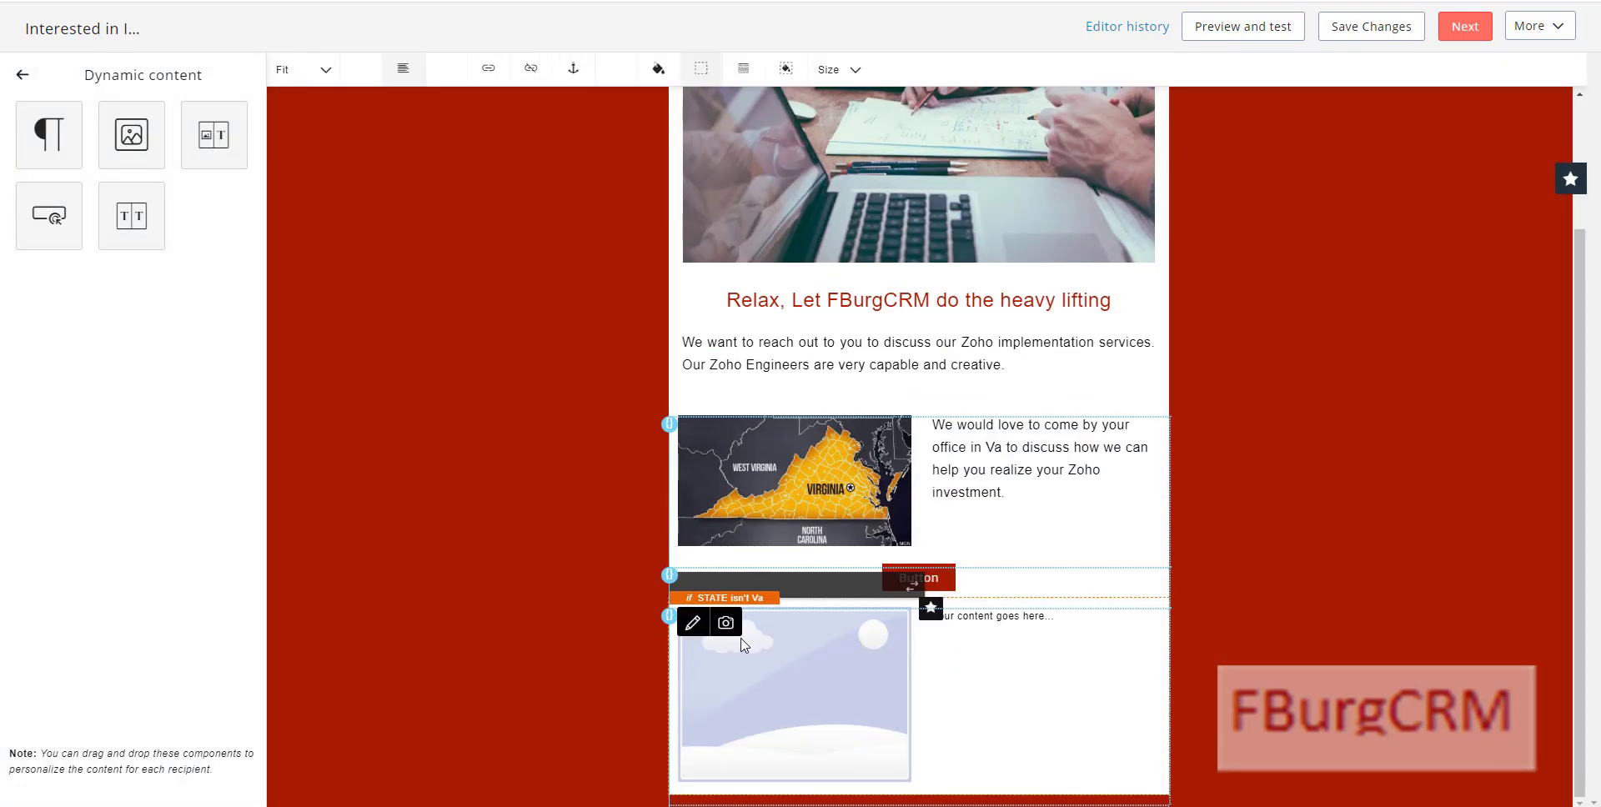
left_click(726, 632)
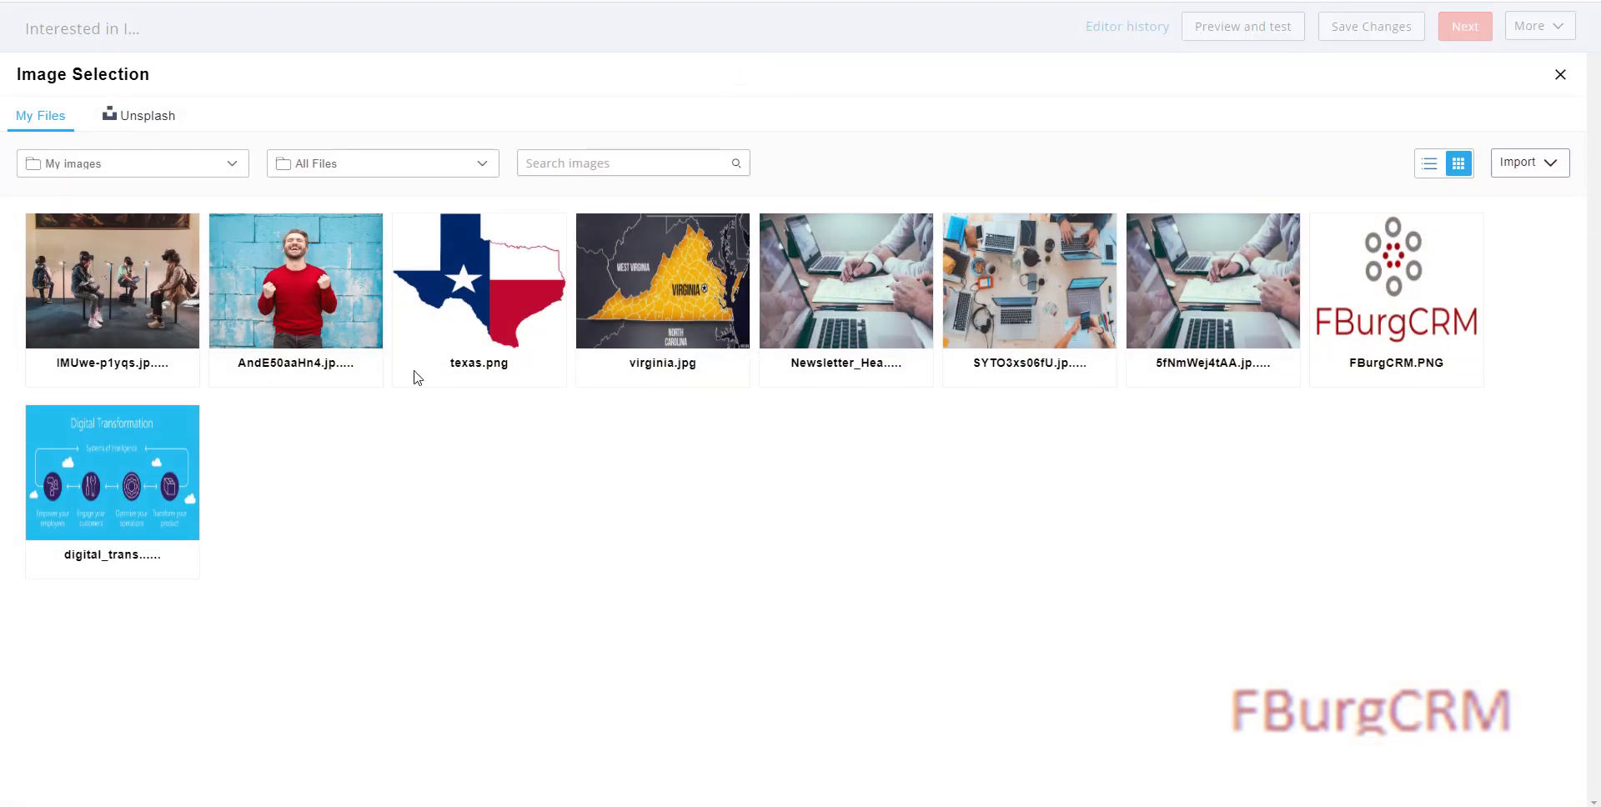
mouse_move(118, 286)
left_click(115, 335)
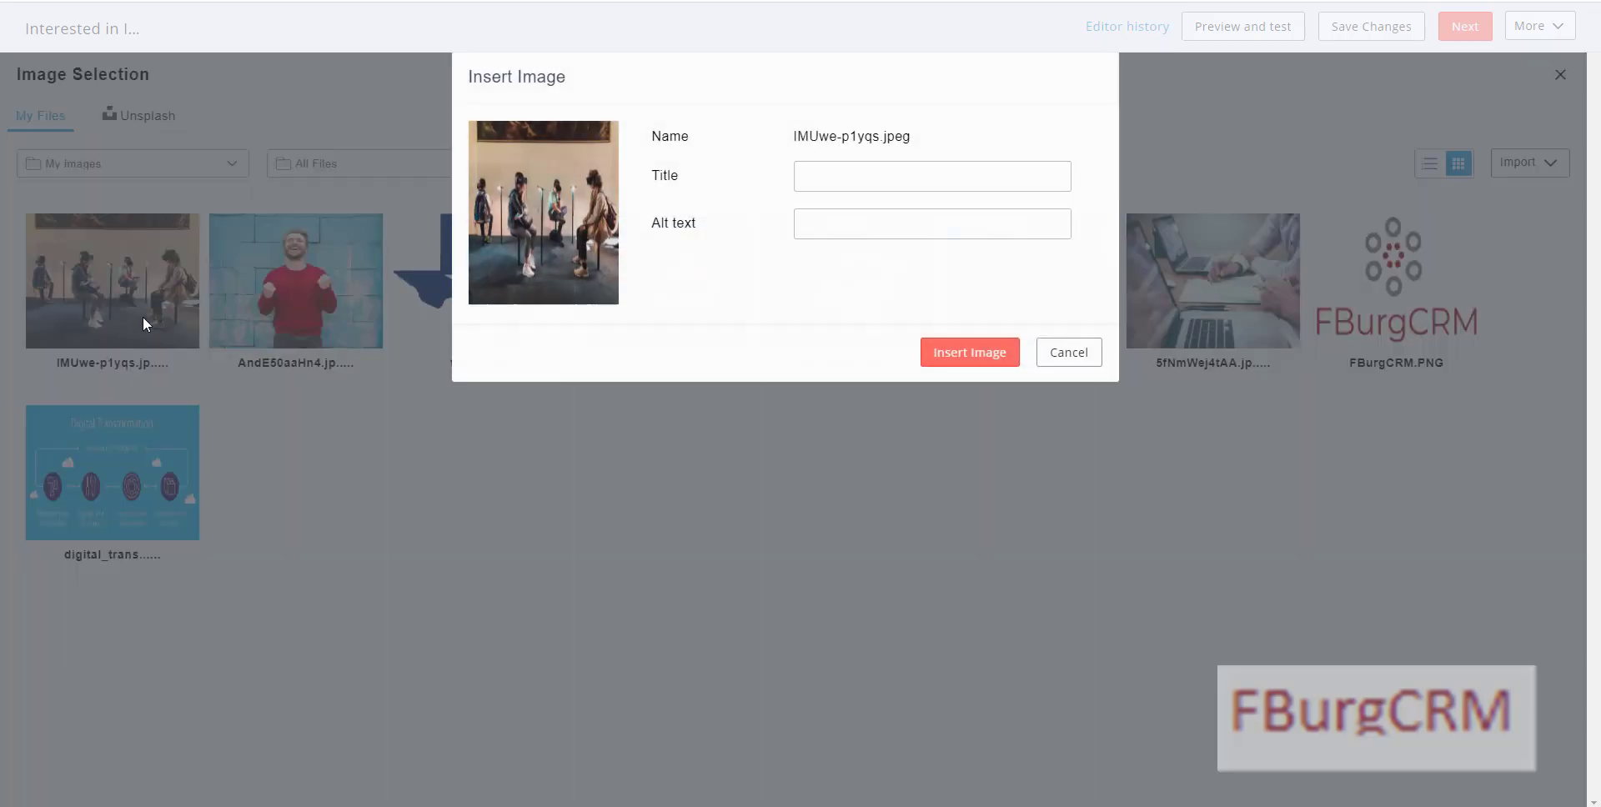
left_click(854, 186)
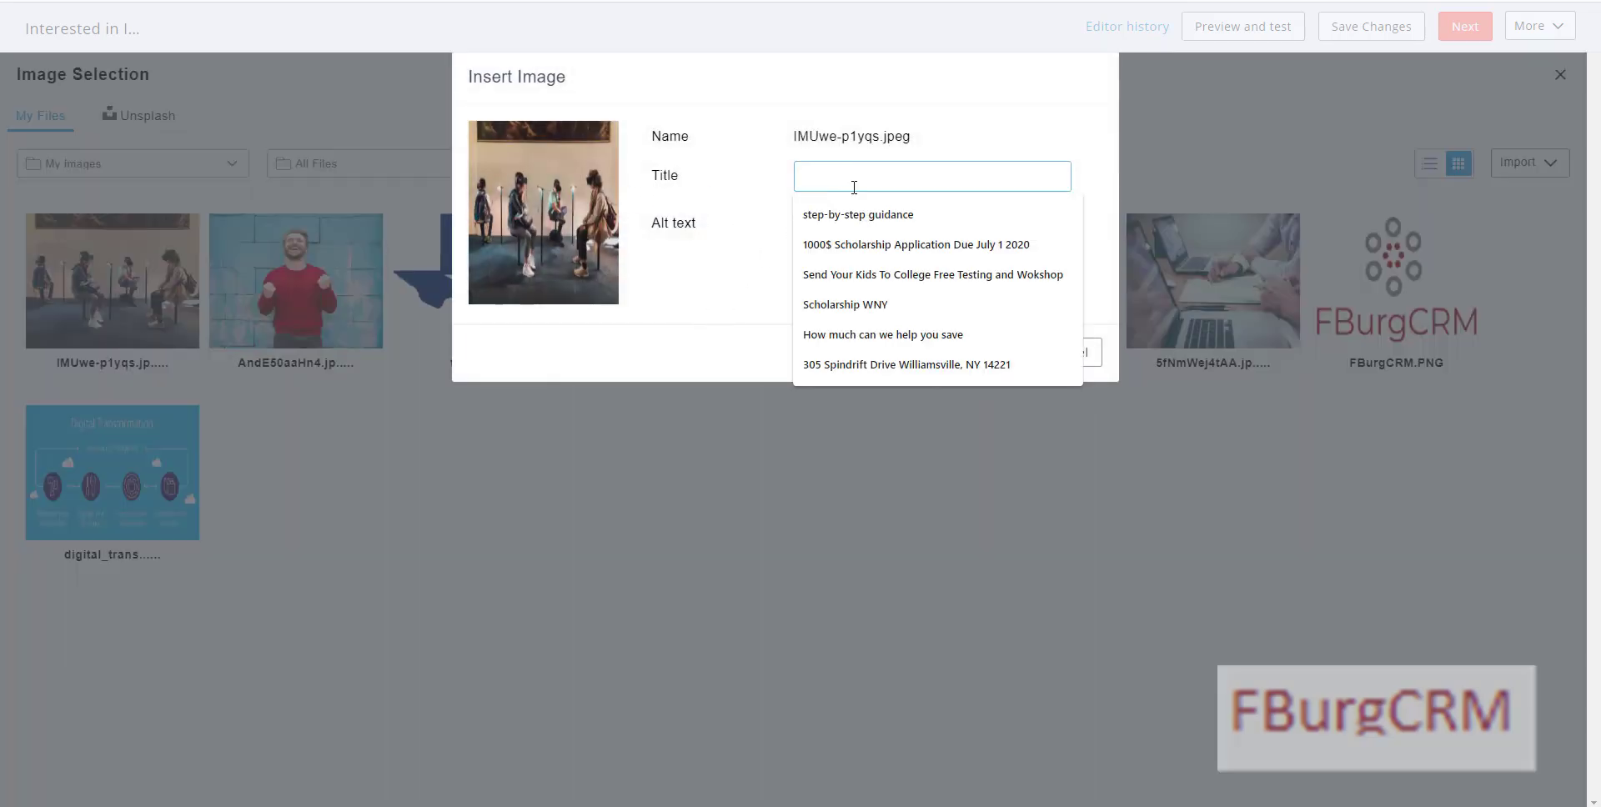
type("Vi")
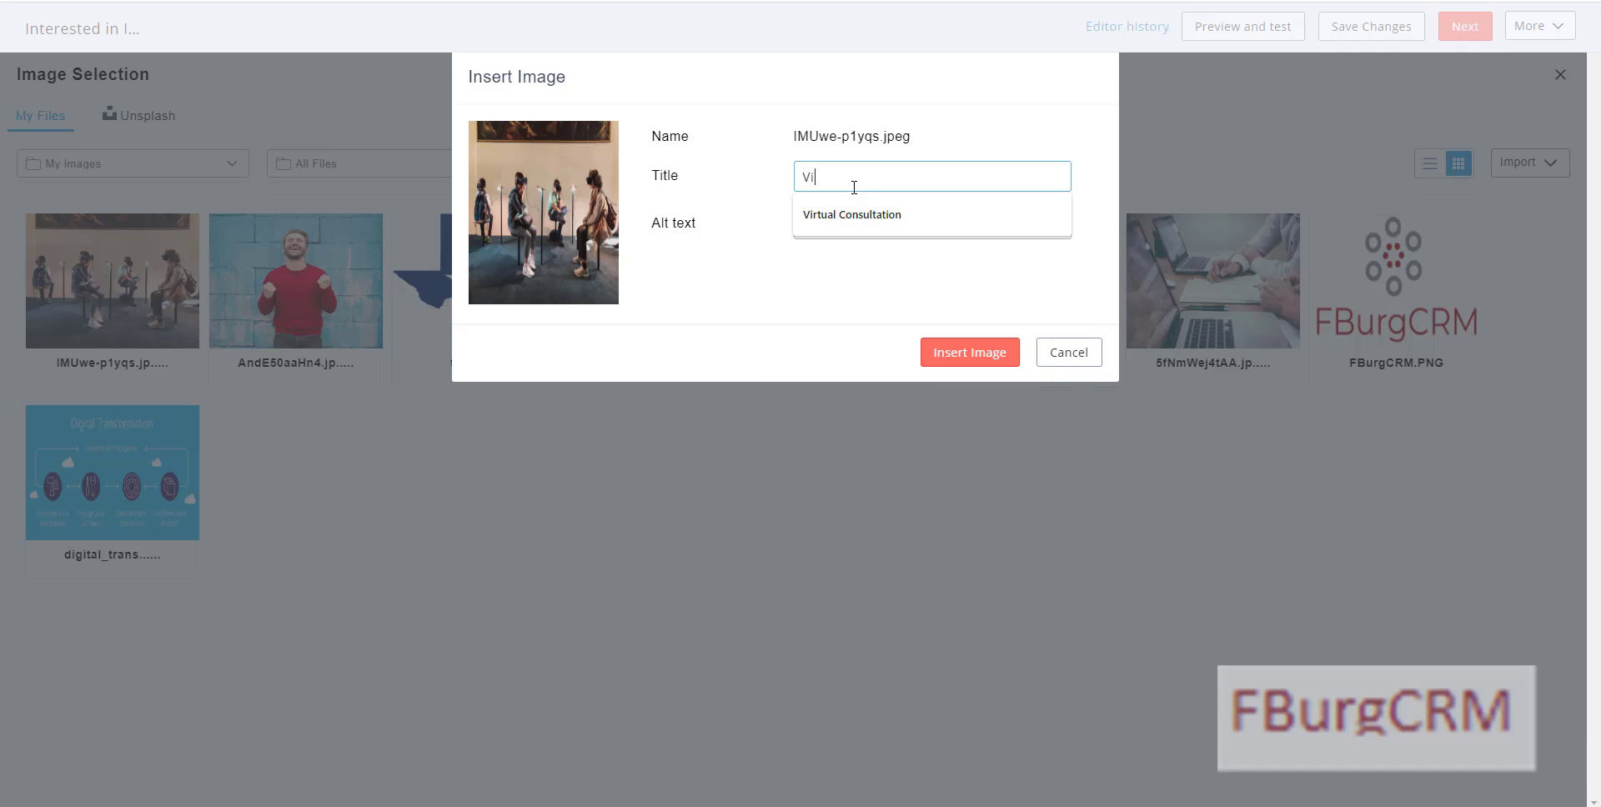
type("rtual Meeting")
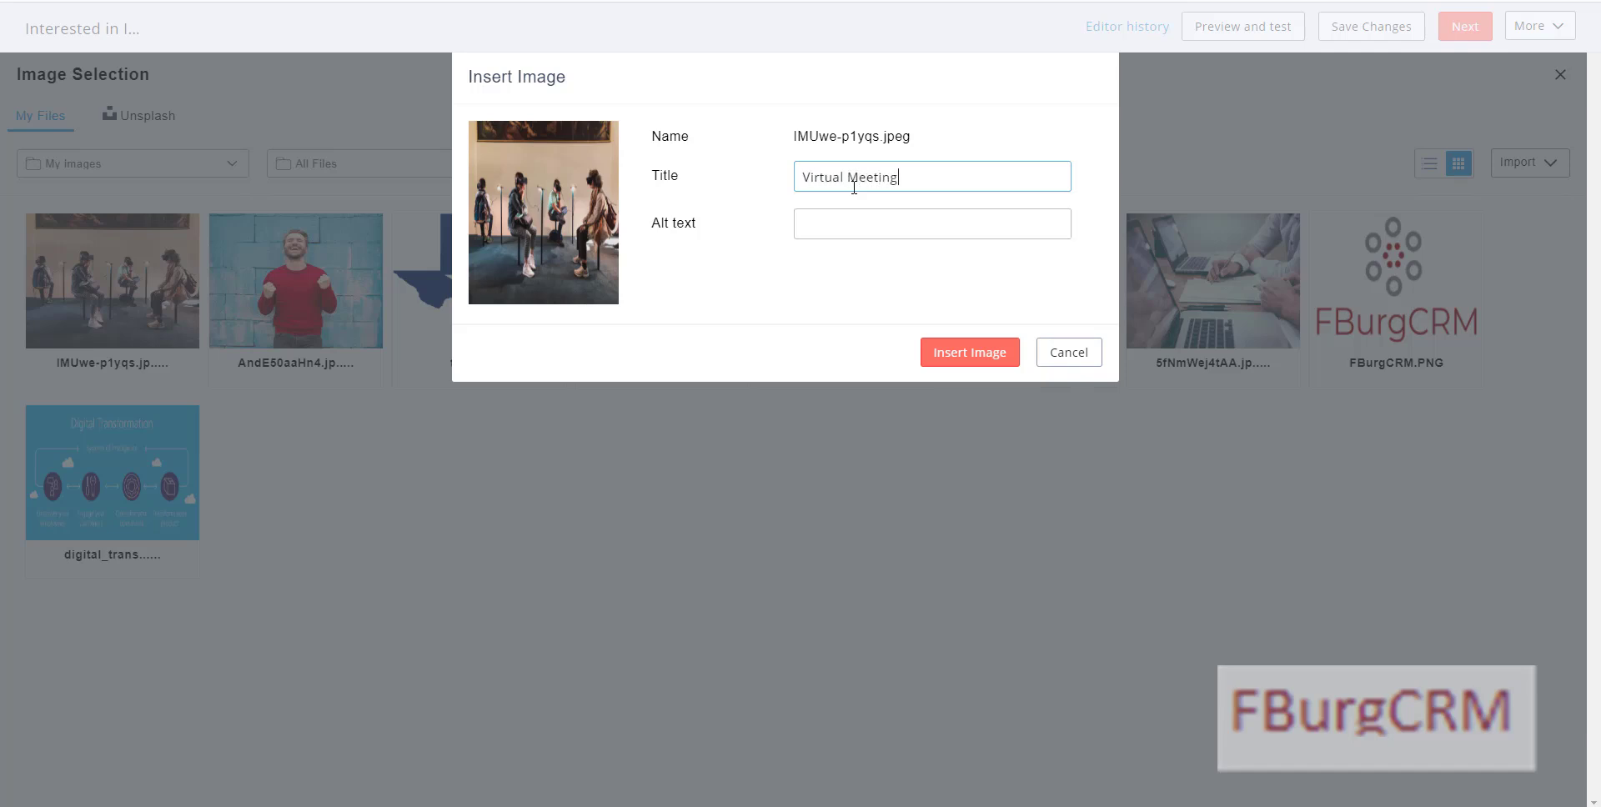
triple_click(849, 187)
key("ctrl+c")
left_click(848, 218)
key("ctrl+v")
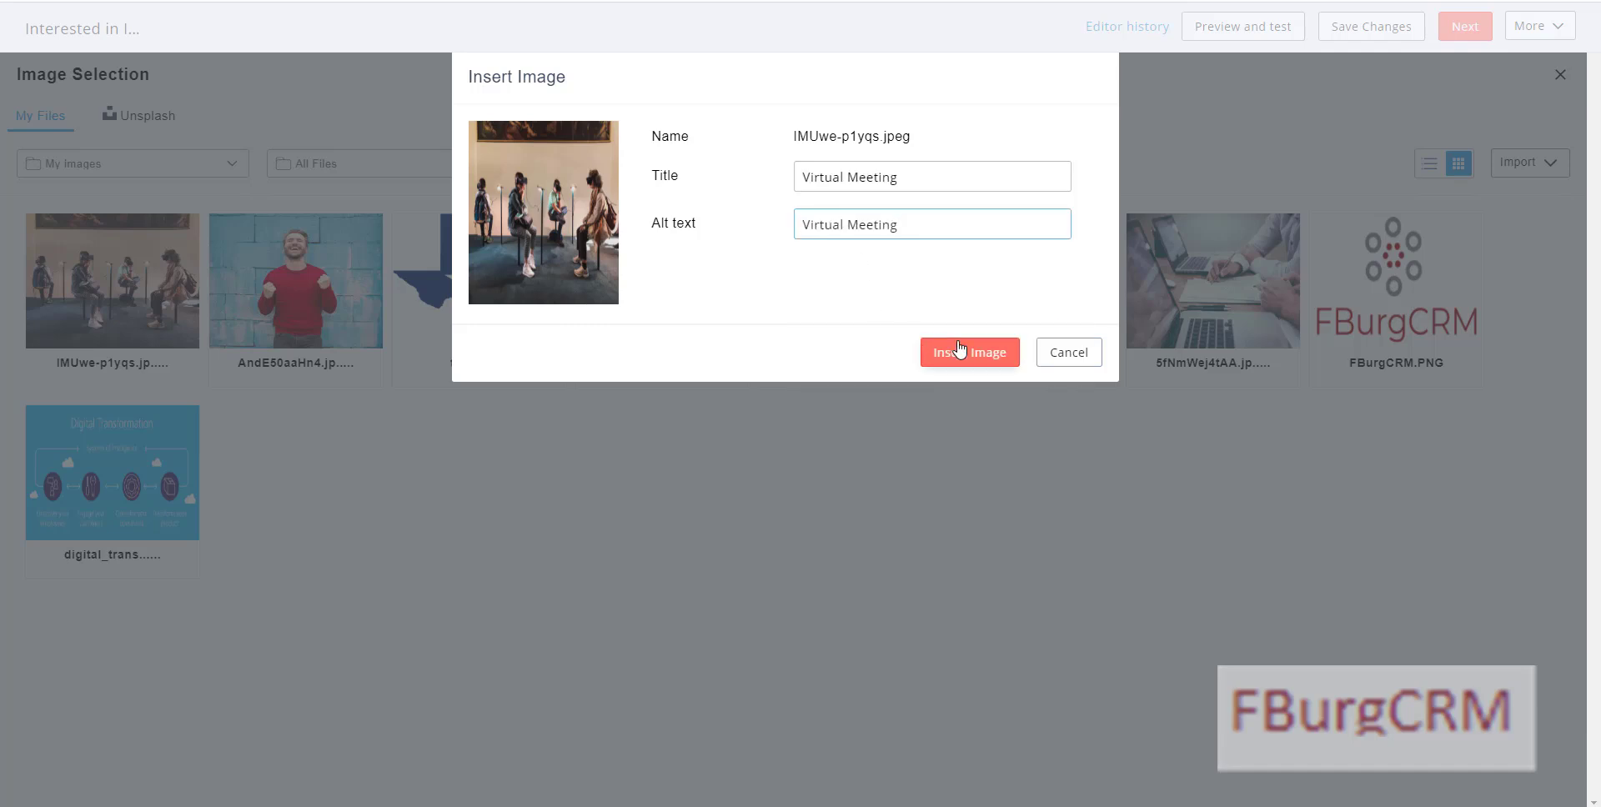
left_click(960, 350)
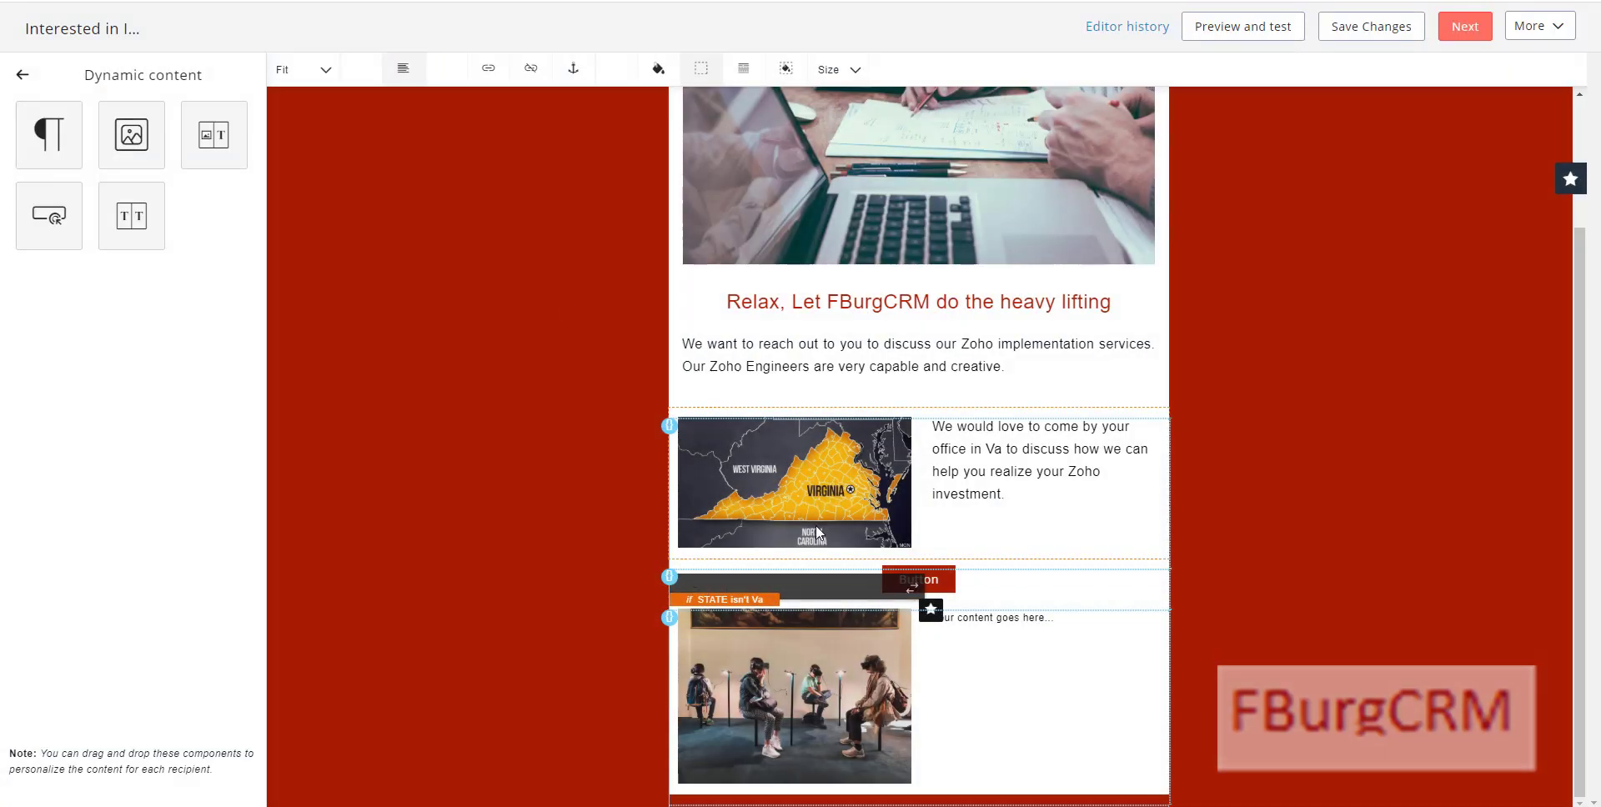
mouse_move(803, 653)
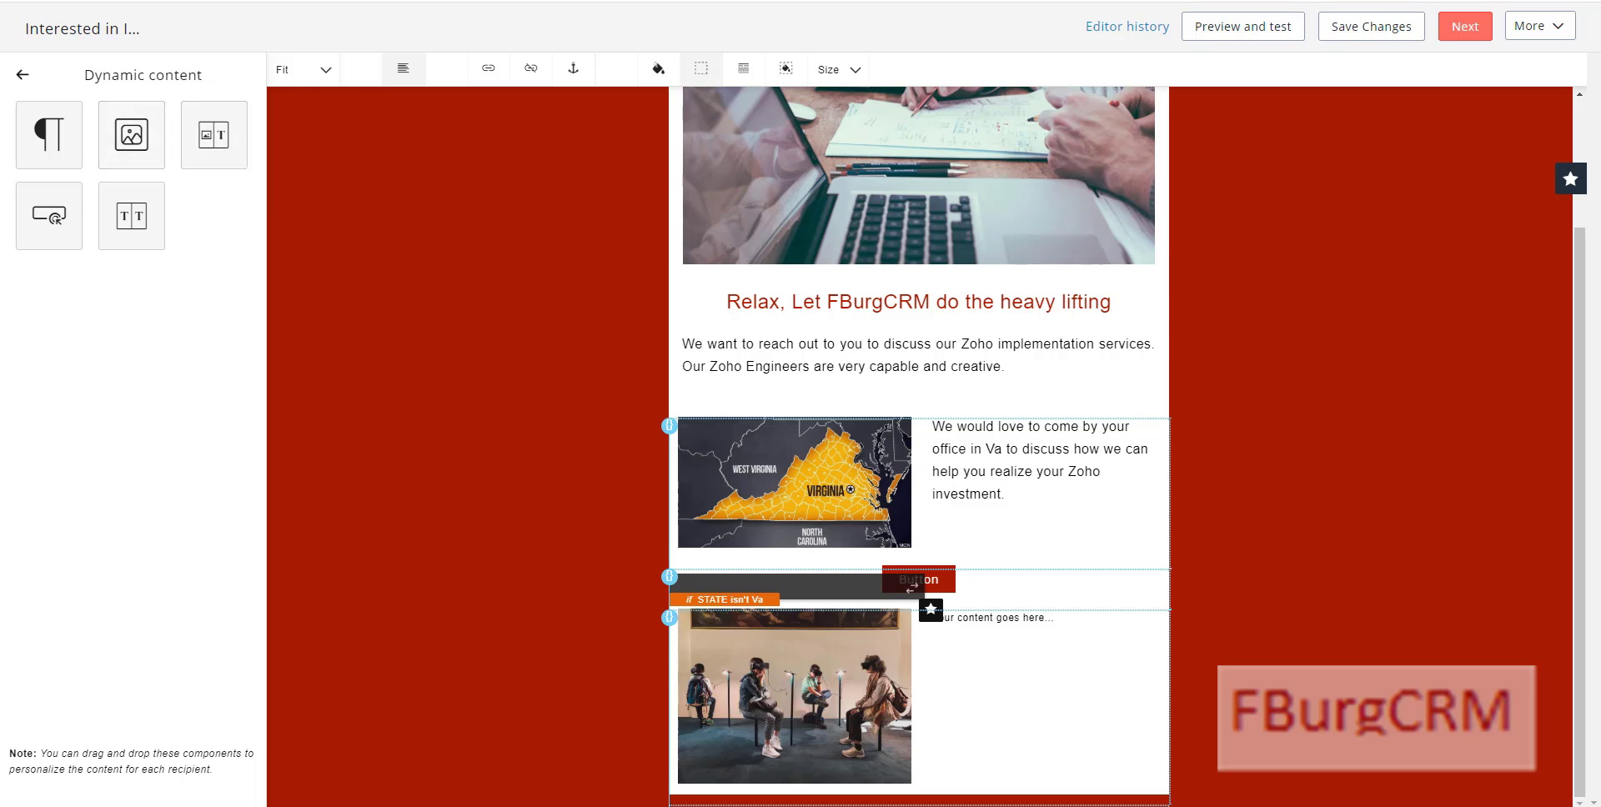
Step: Replace the placeholder text with 'We would love to do a screen sharing and camera demo with you!'
left_click(1009, 655)
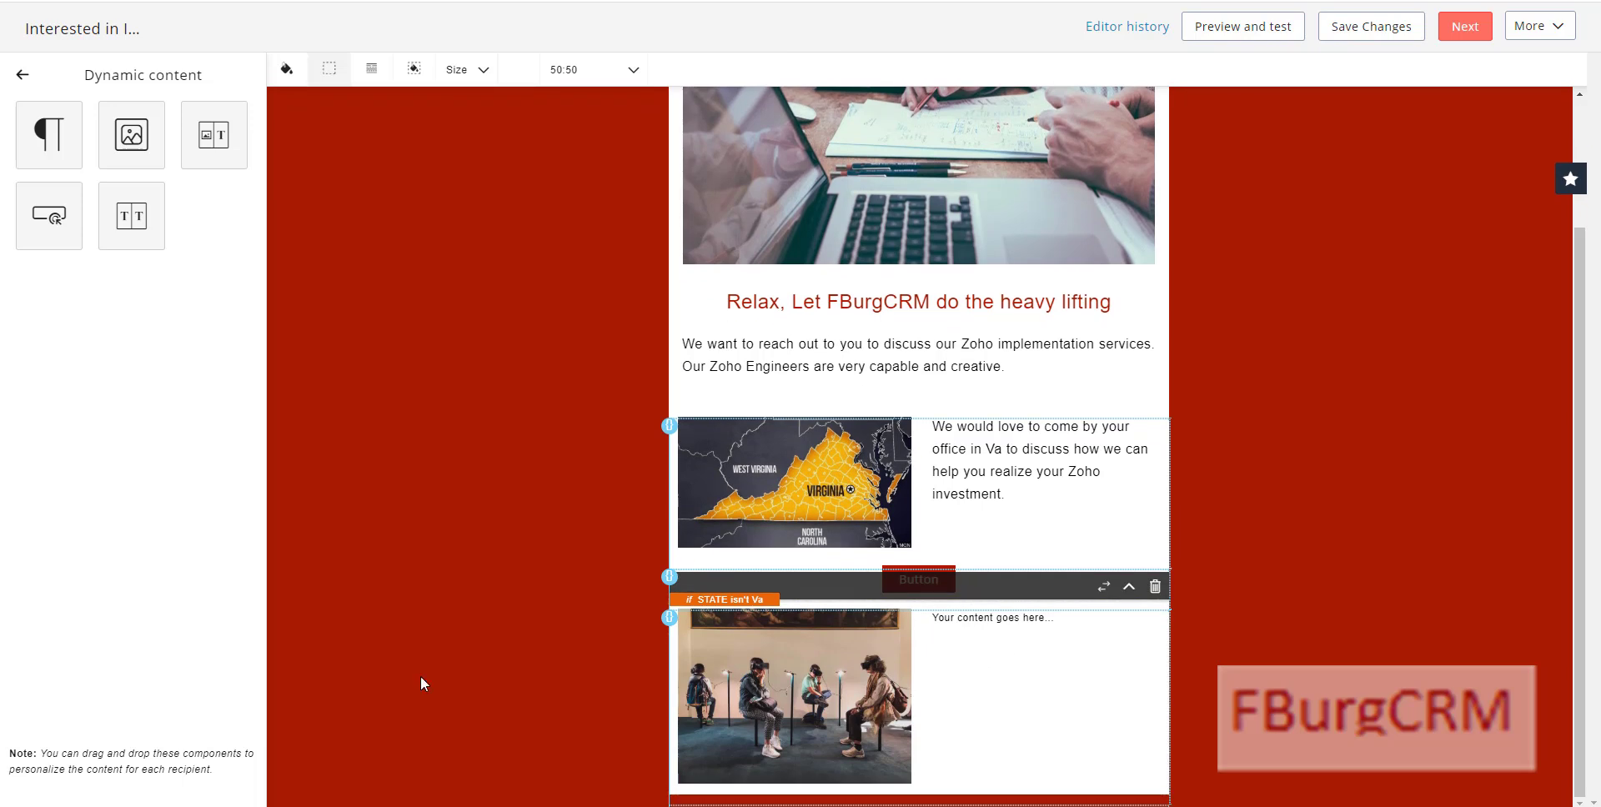
left_click(1047, 620)
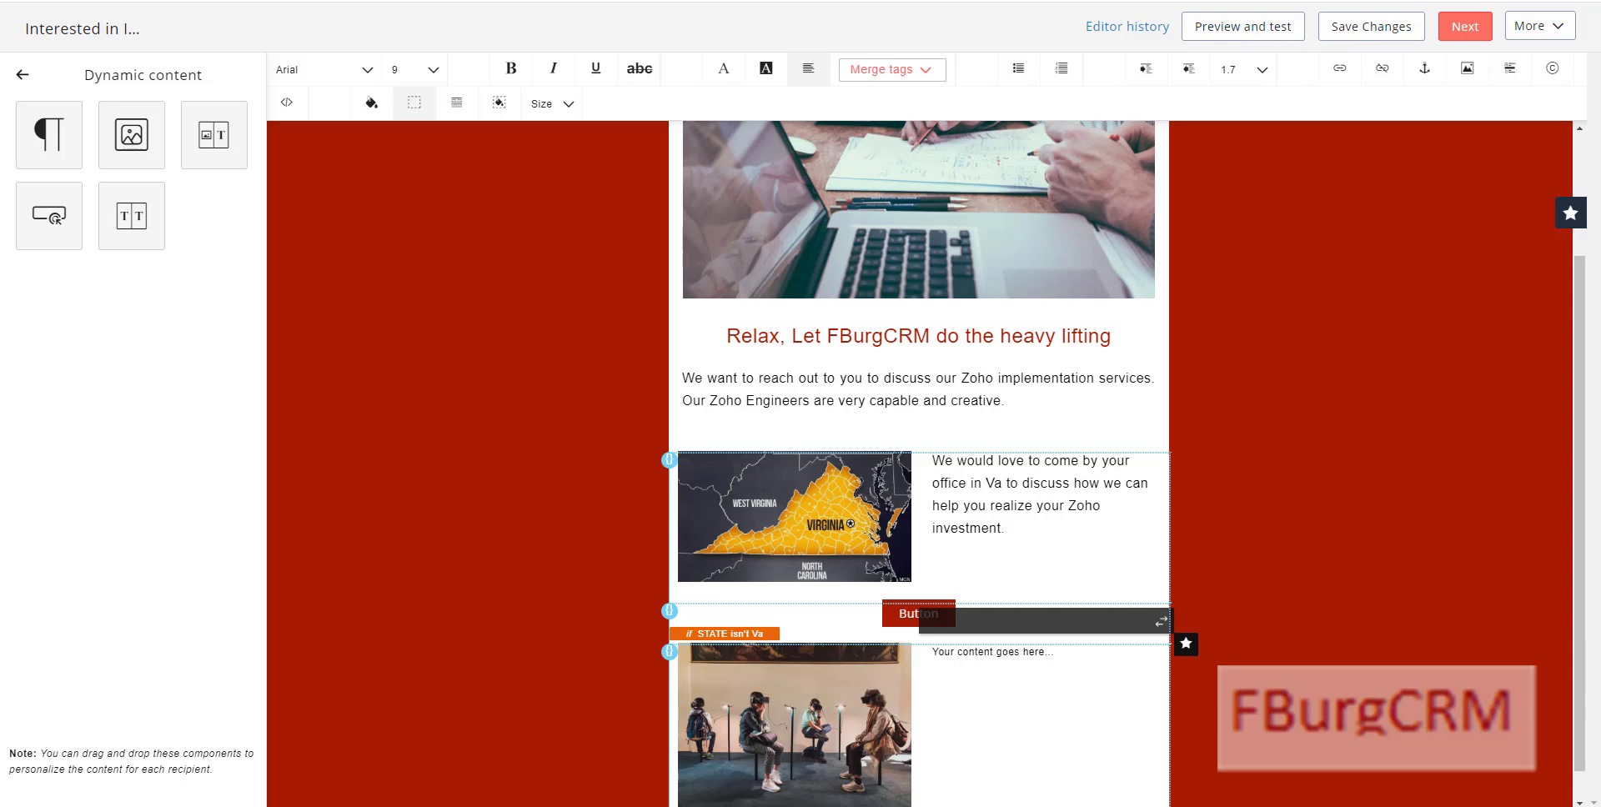
left_click(993, 682)
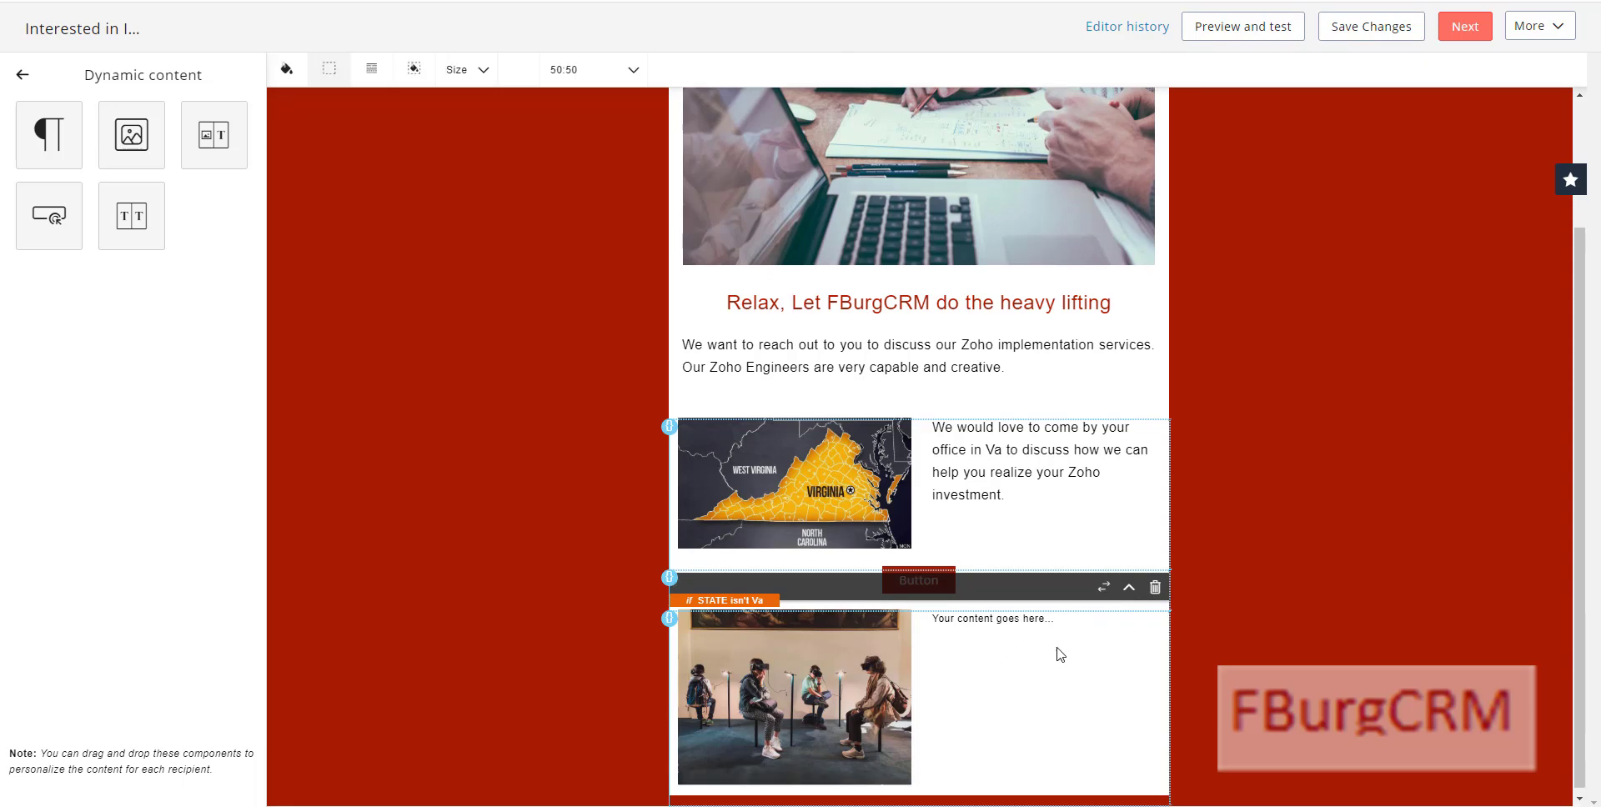
double_click(1034, 649)
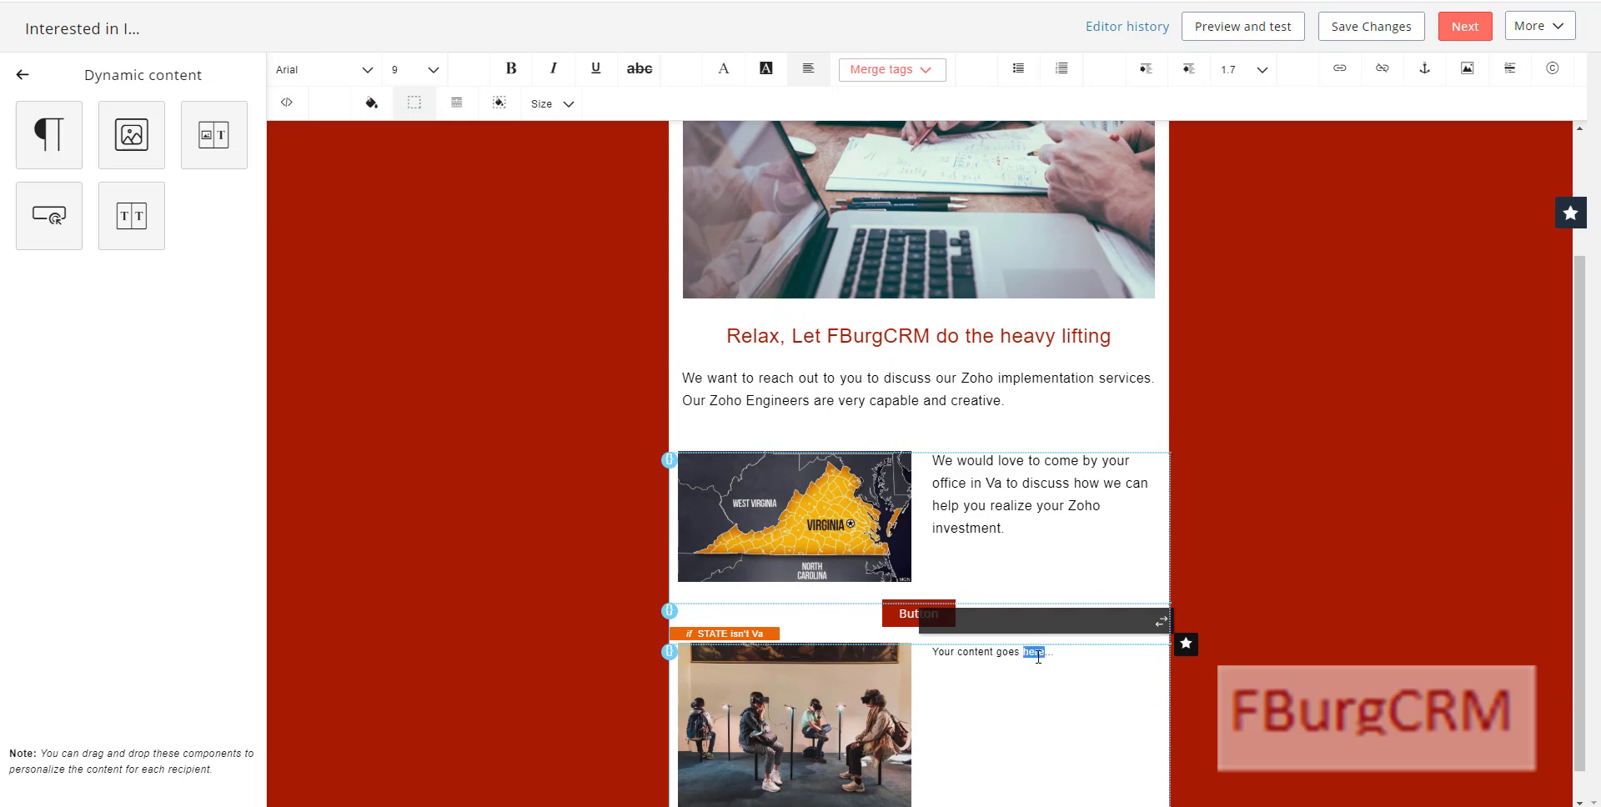
key("BackSpace")
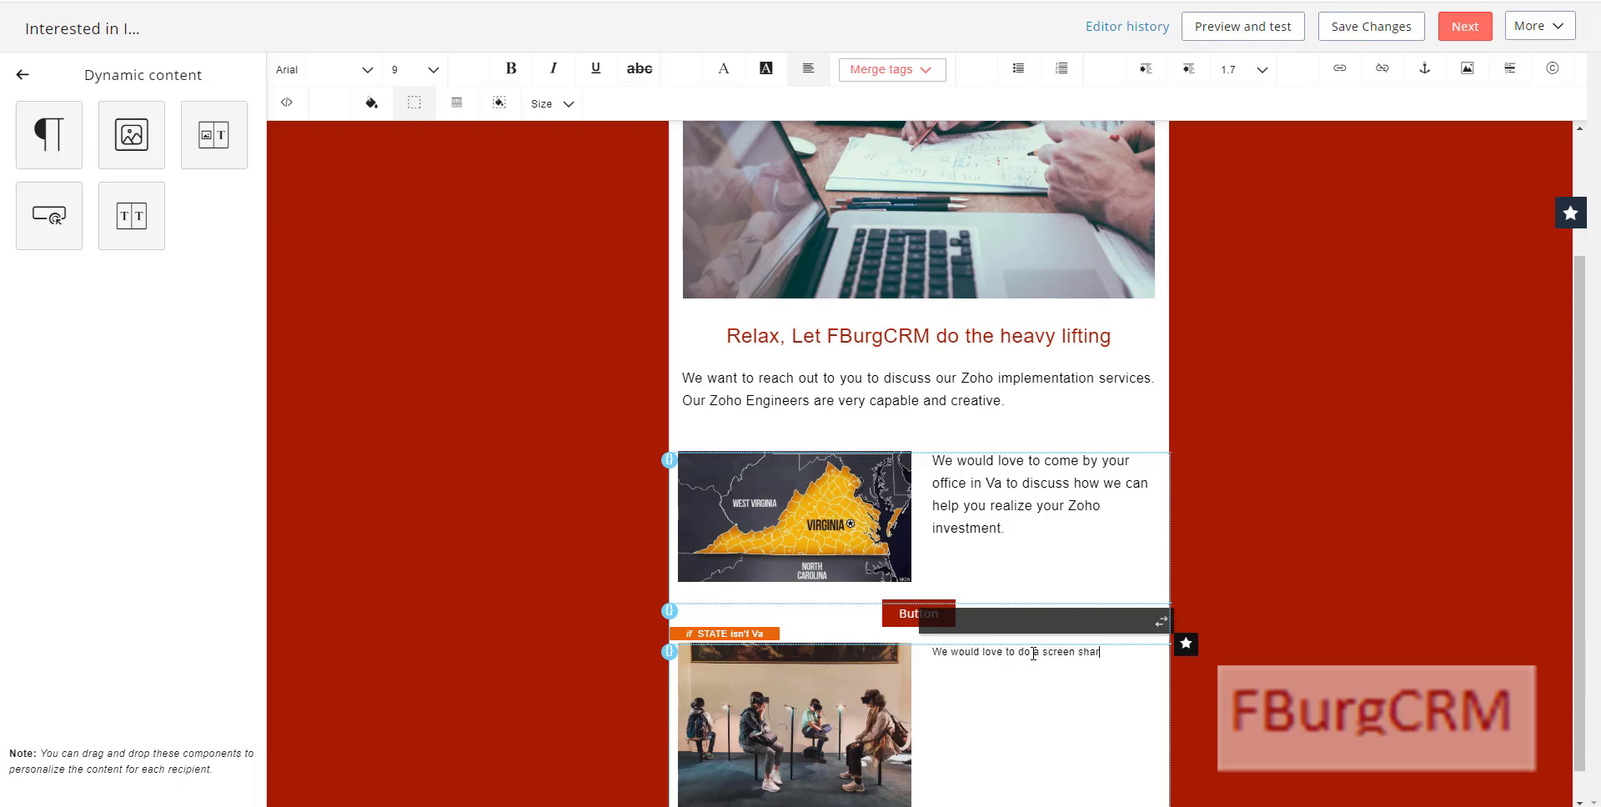
type("mera demo with you!")
Step: Set the demo invitation paragraph to font size 12
left_click_drag(1036, 674, 935, 653)
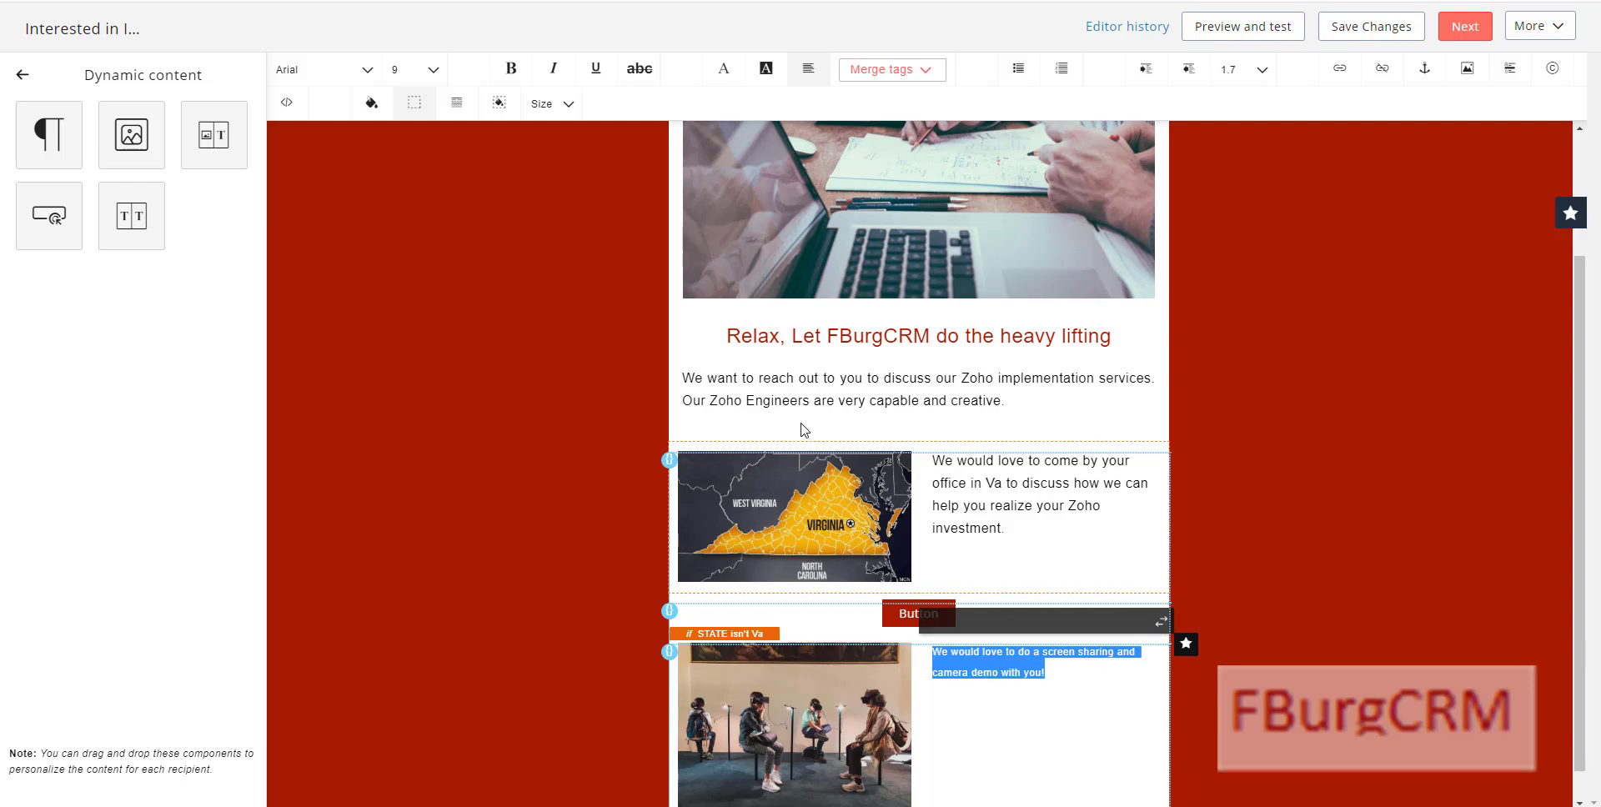
left_click(433, 70)
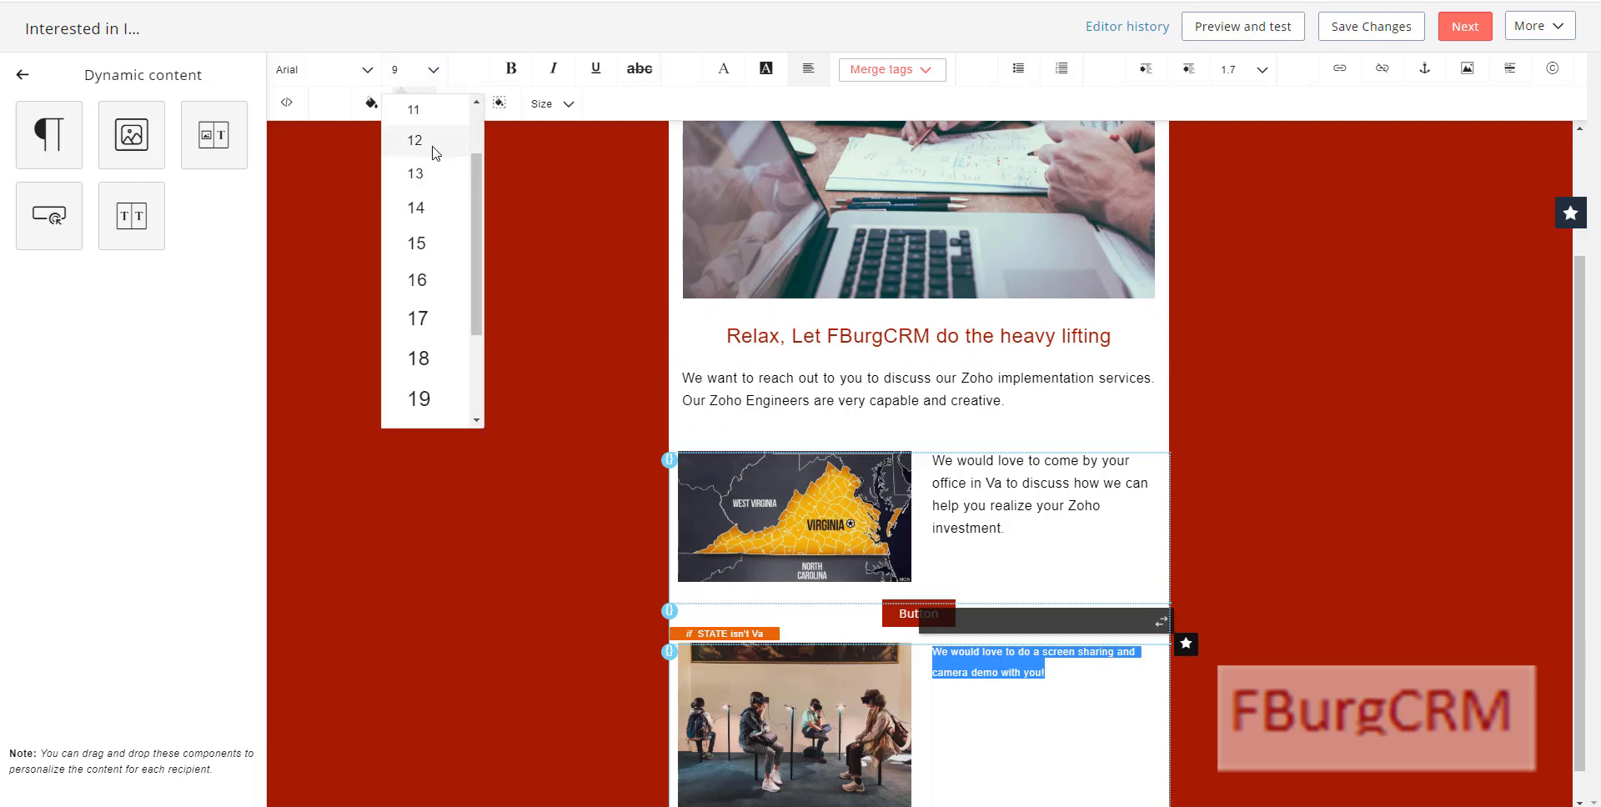
left_click(425, 144)
left_click(501, 538)
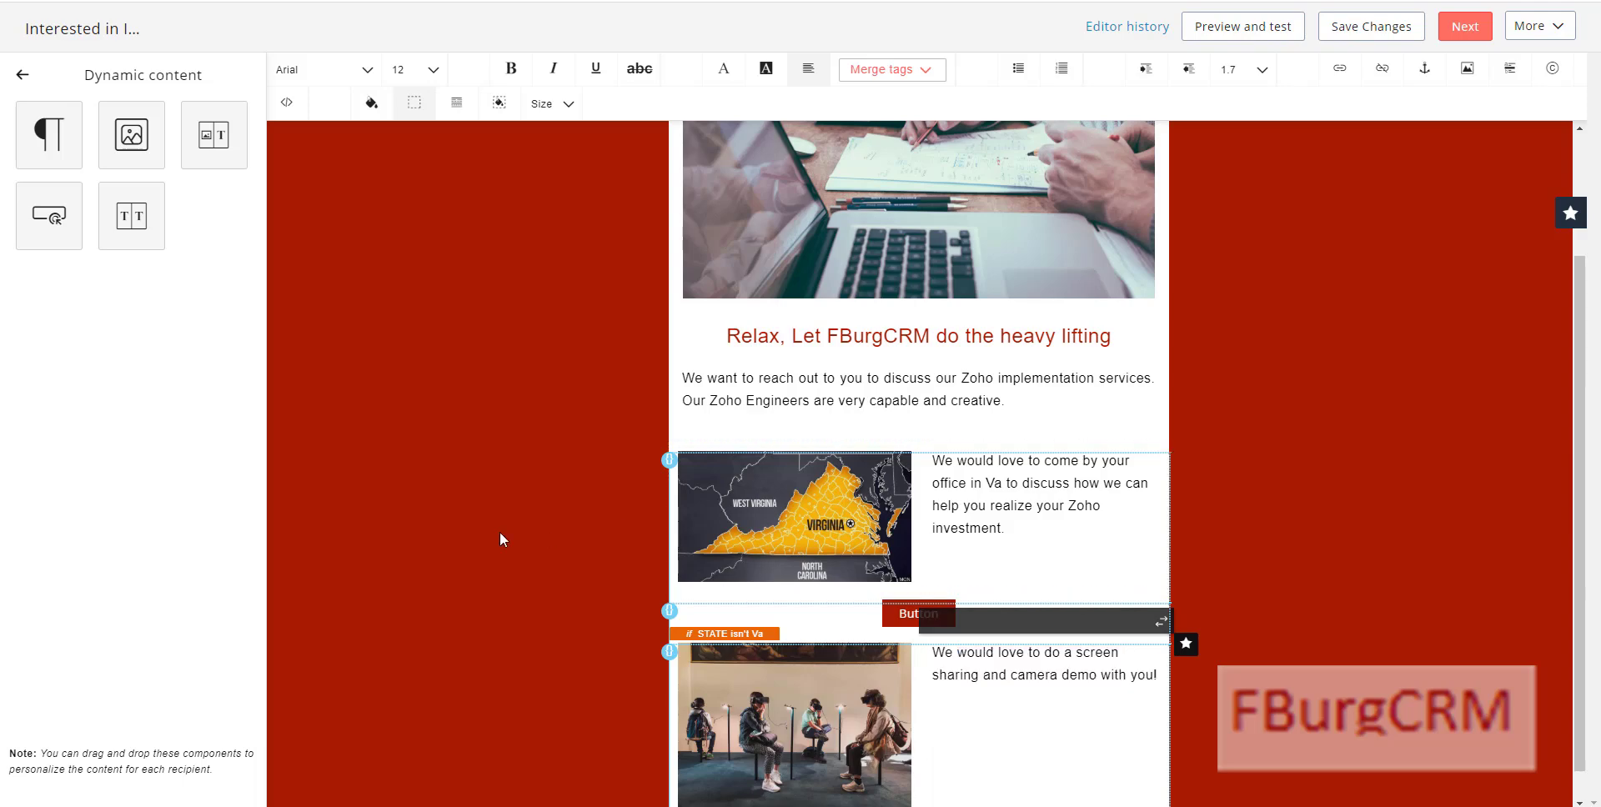
scroll(569, 604, "down", 1)
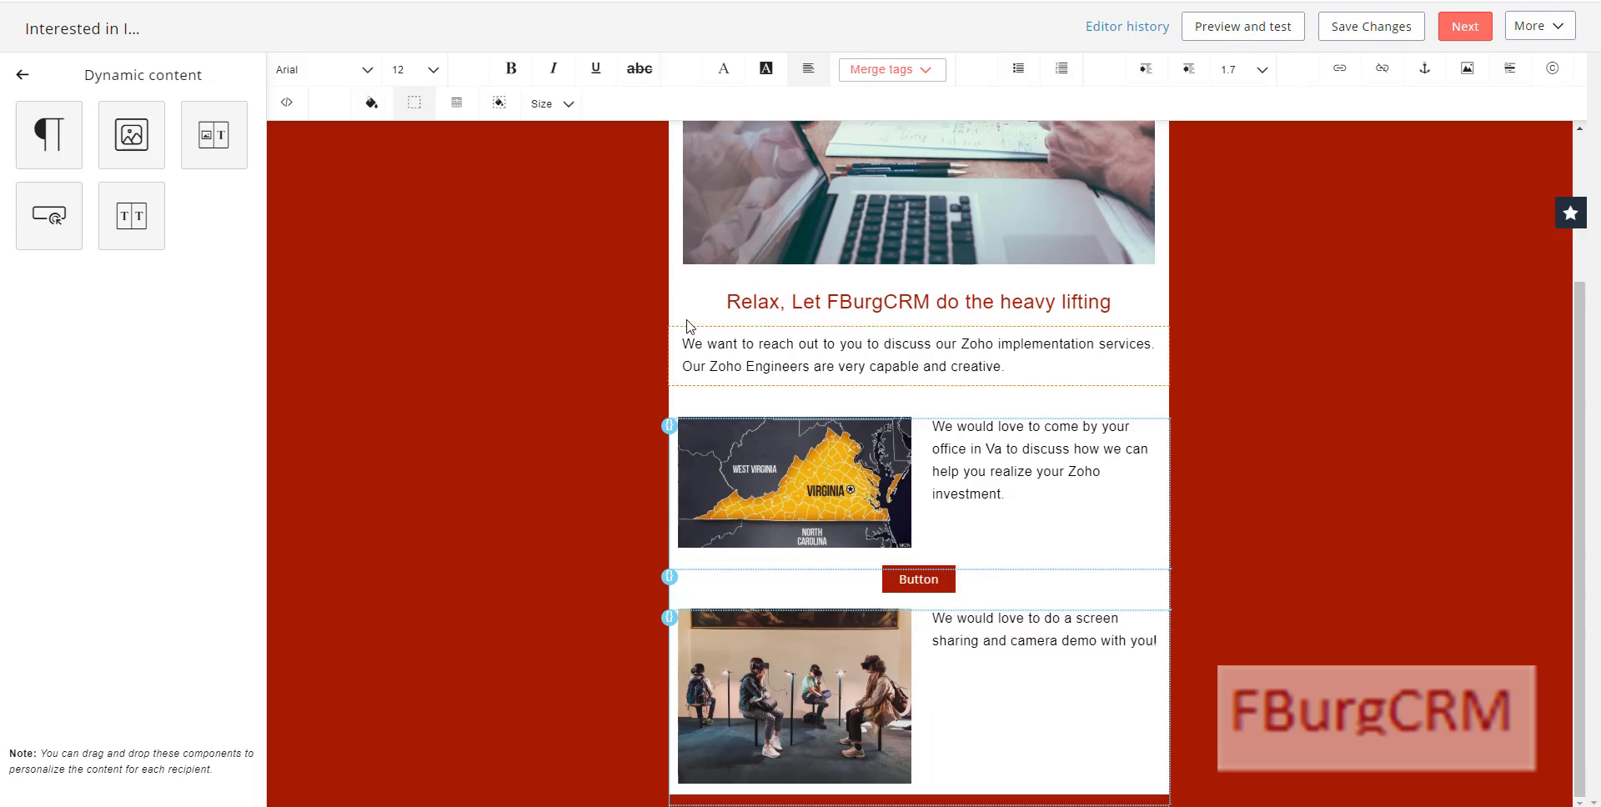
Step: Add a dynamic button block shown only when STATE isn't Va
left_click(49, 214)
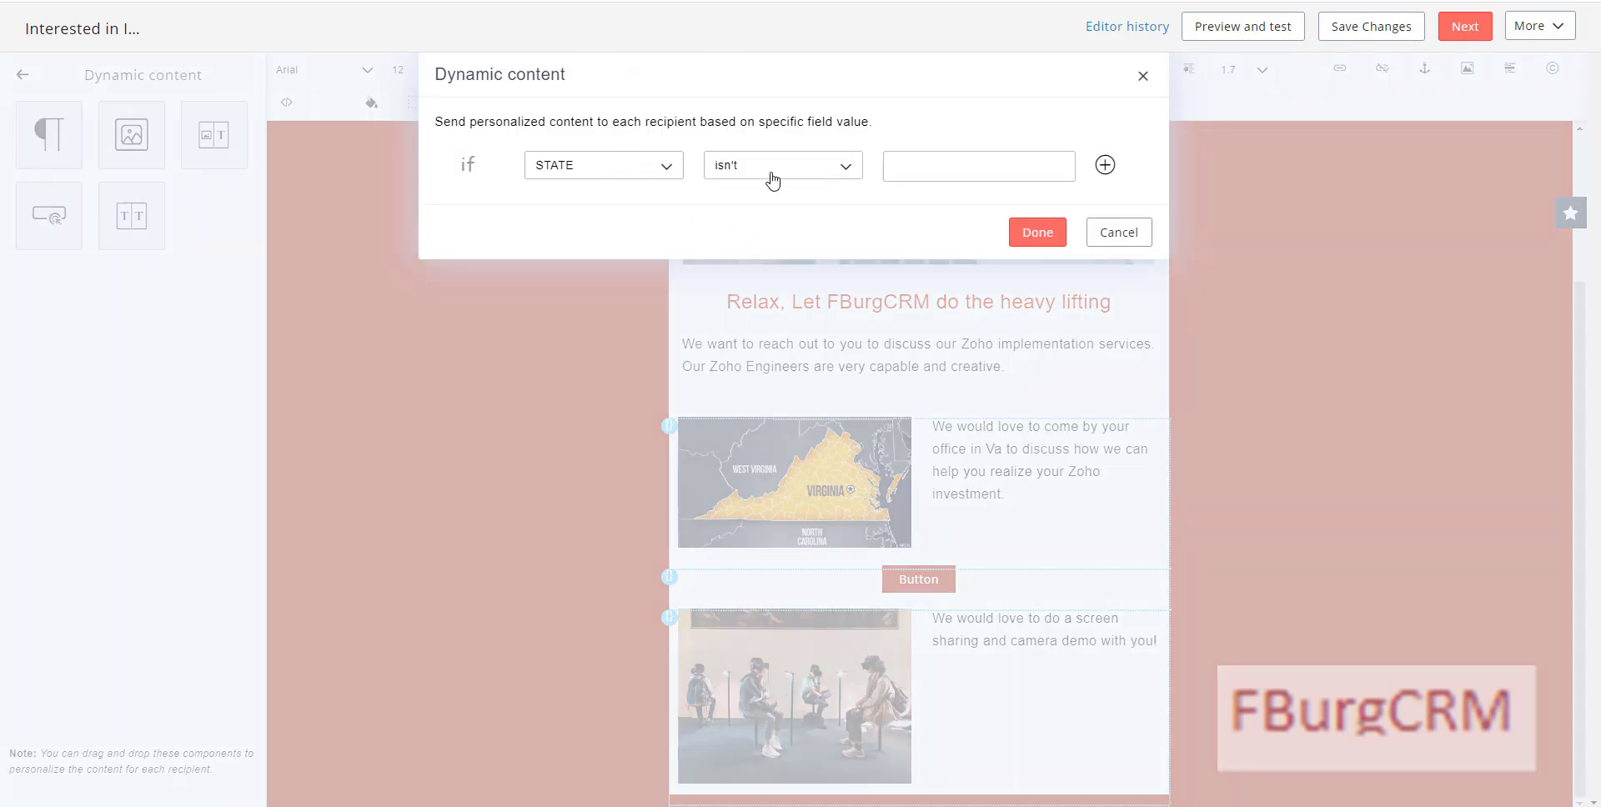
left_click(897, 170)
left_click(1038, 233)
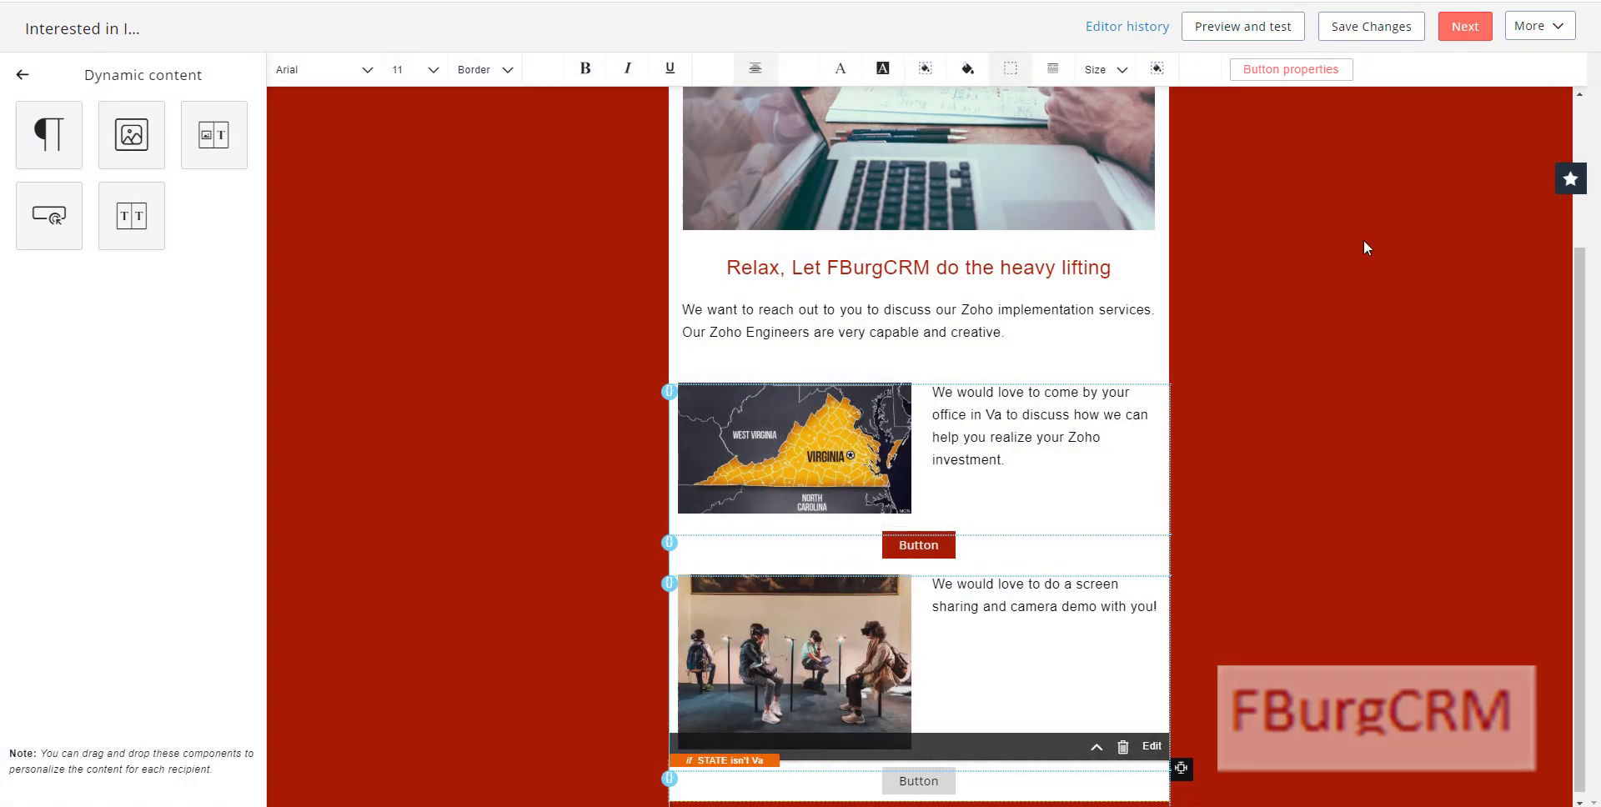
Step: Colour the new button dark red (#a61c00) with white text
left_click(882, 73)
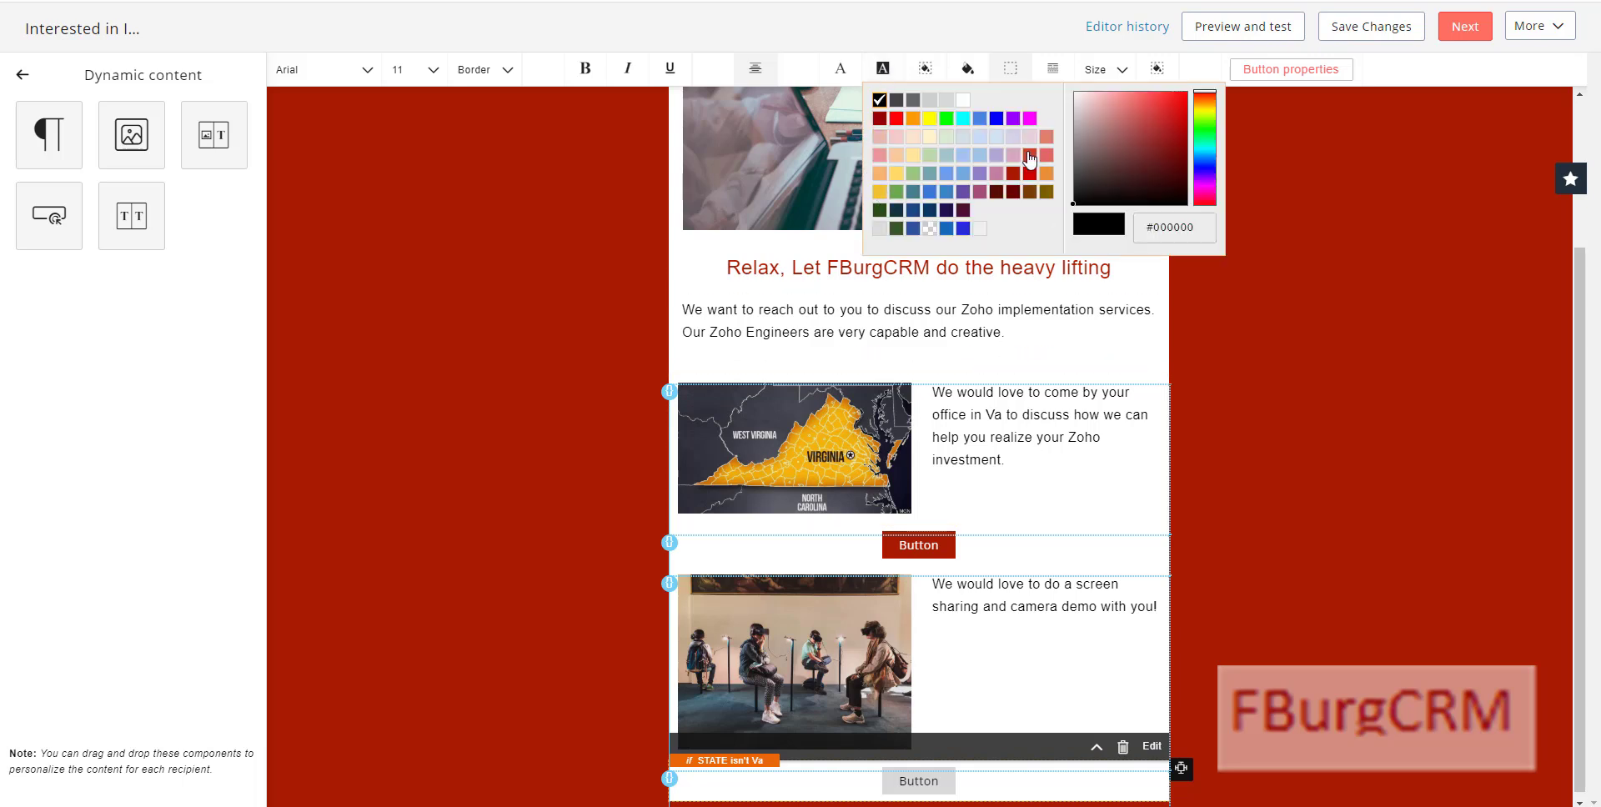
left_click(1013, 173)
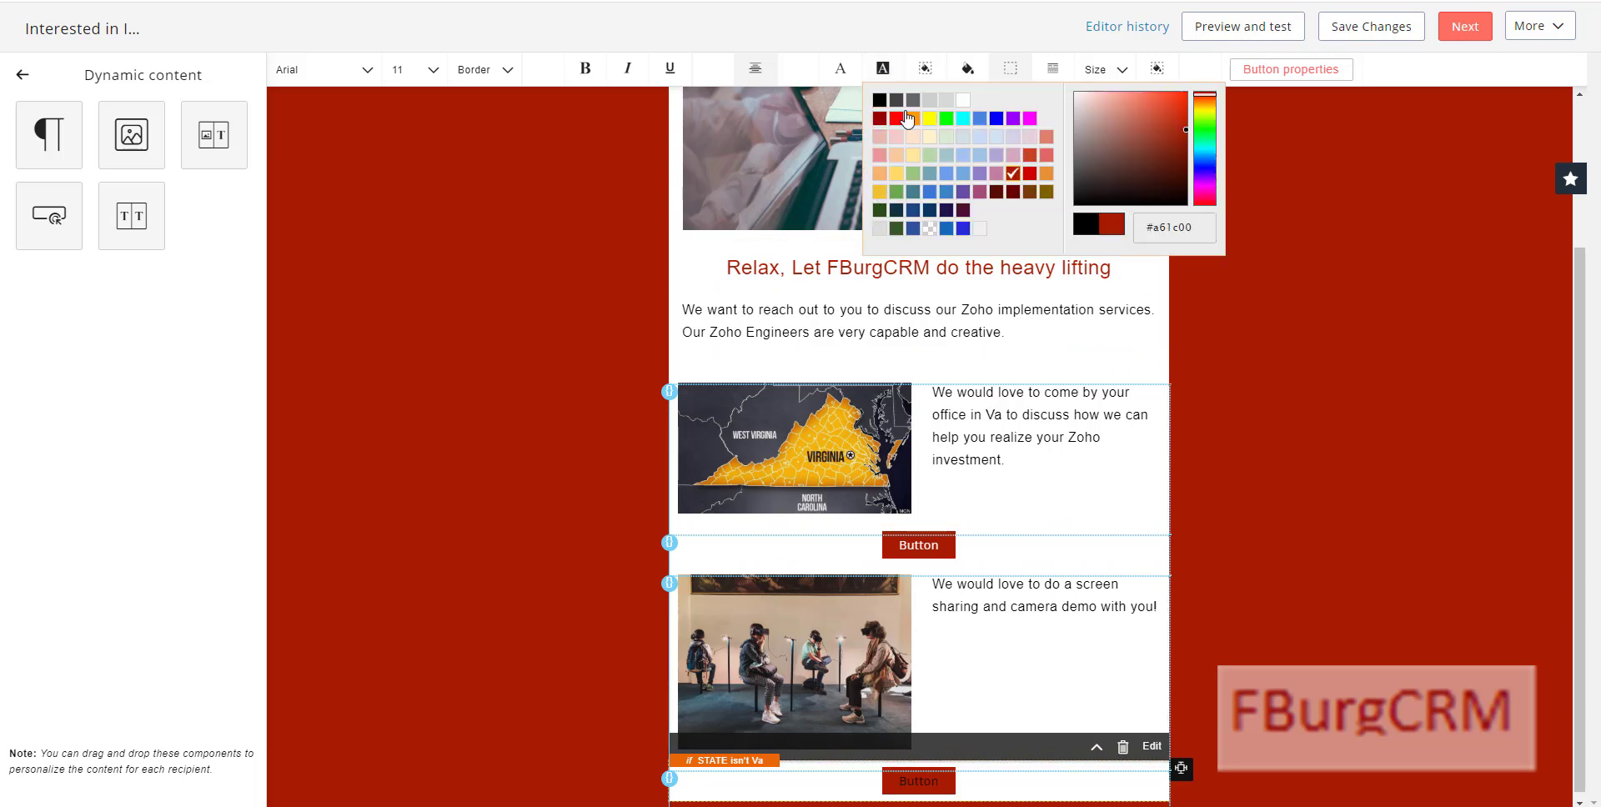
left_click(841, 68)
left_click(922, 101)
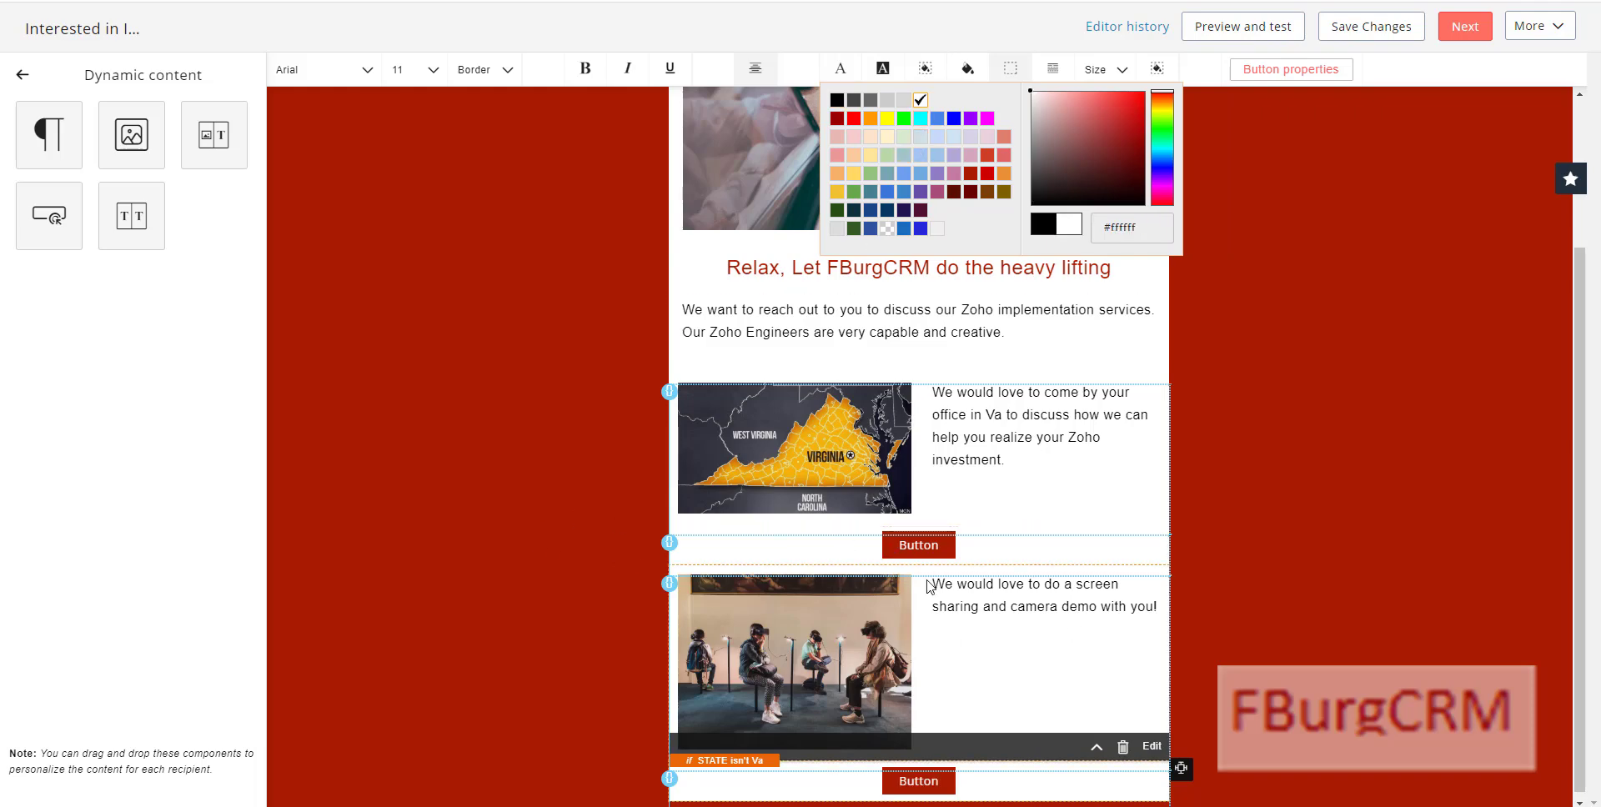
left_click(950, 563)
left_click(1272, 70)
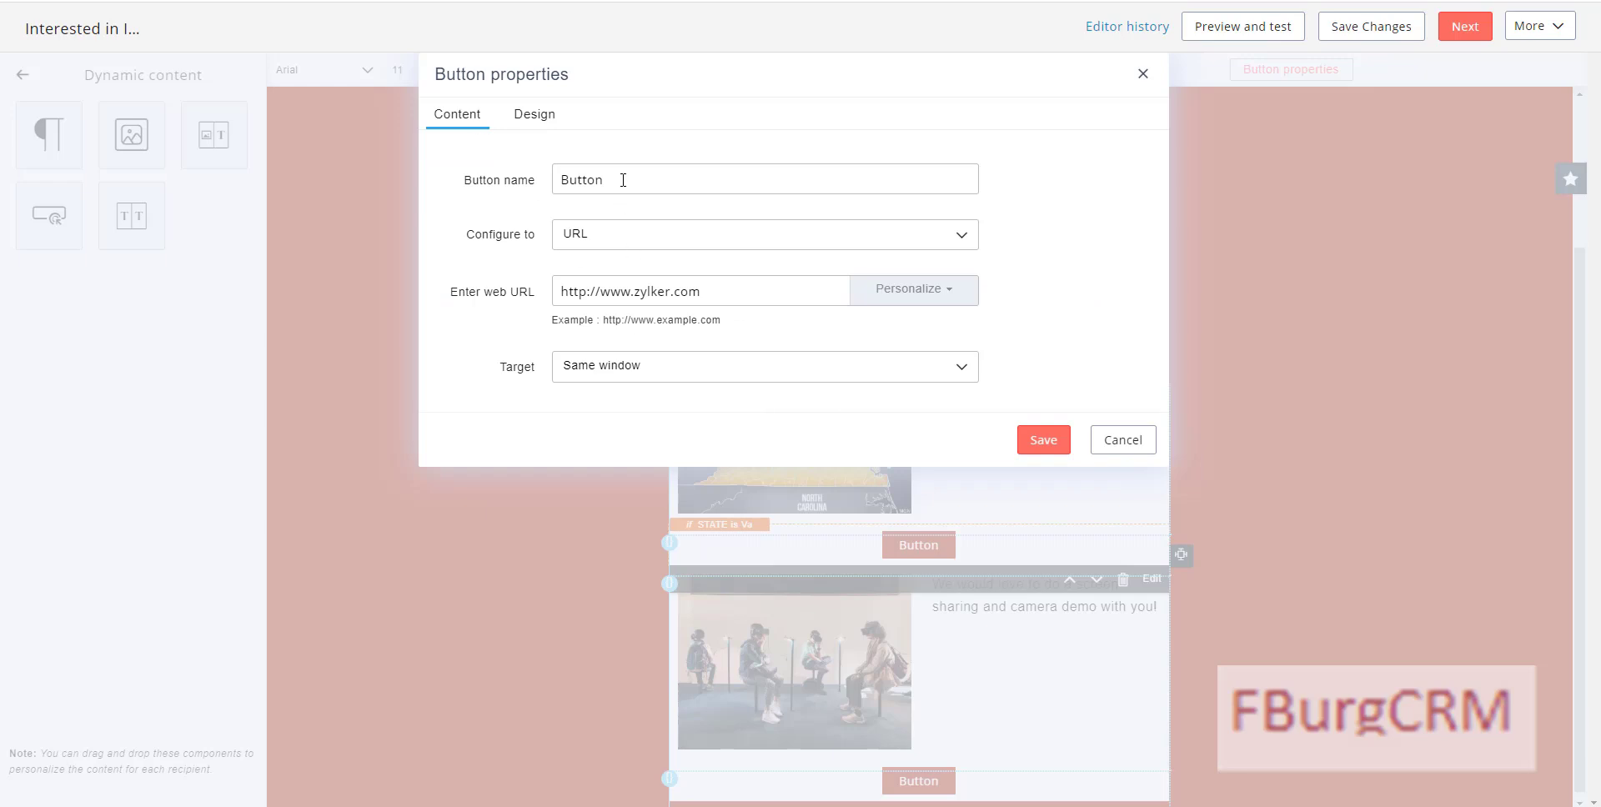
Step: Link the first button to the FBurgCRM consultation booking URL
triple_click(615, 283)
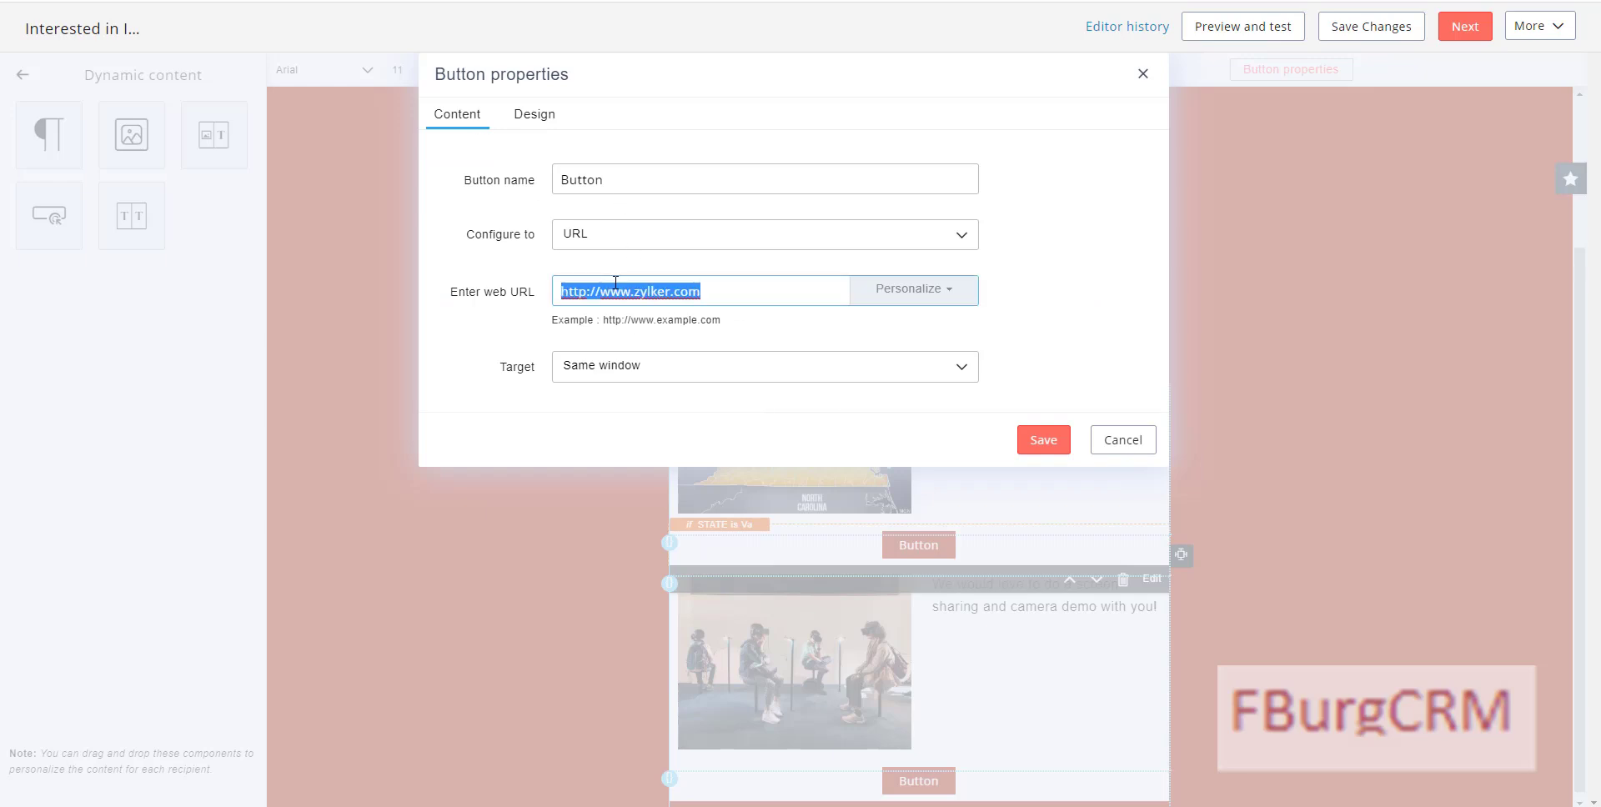
key("ctrl+v")
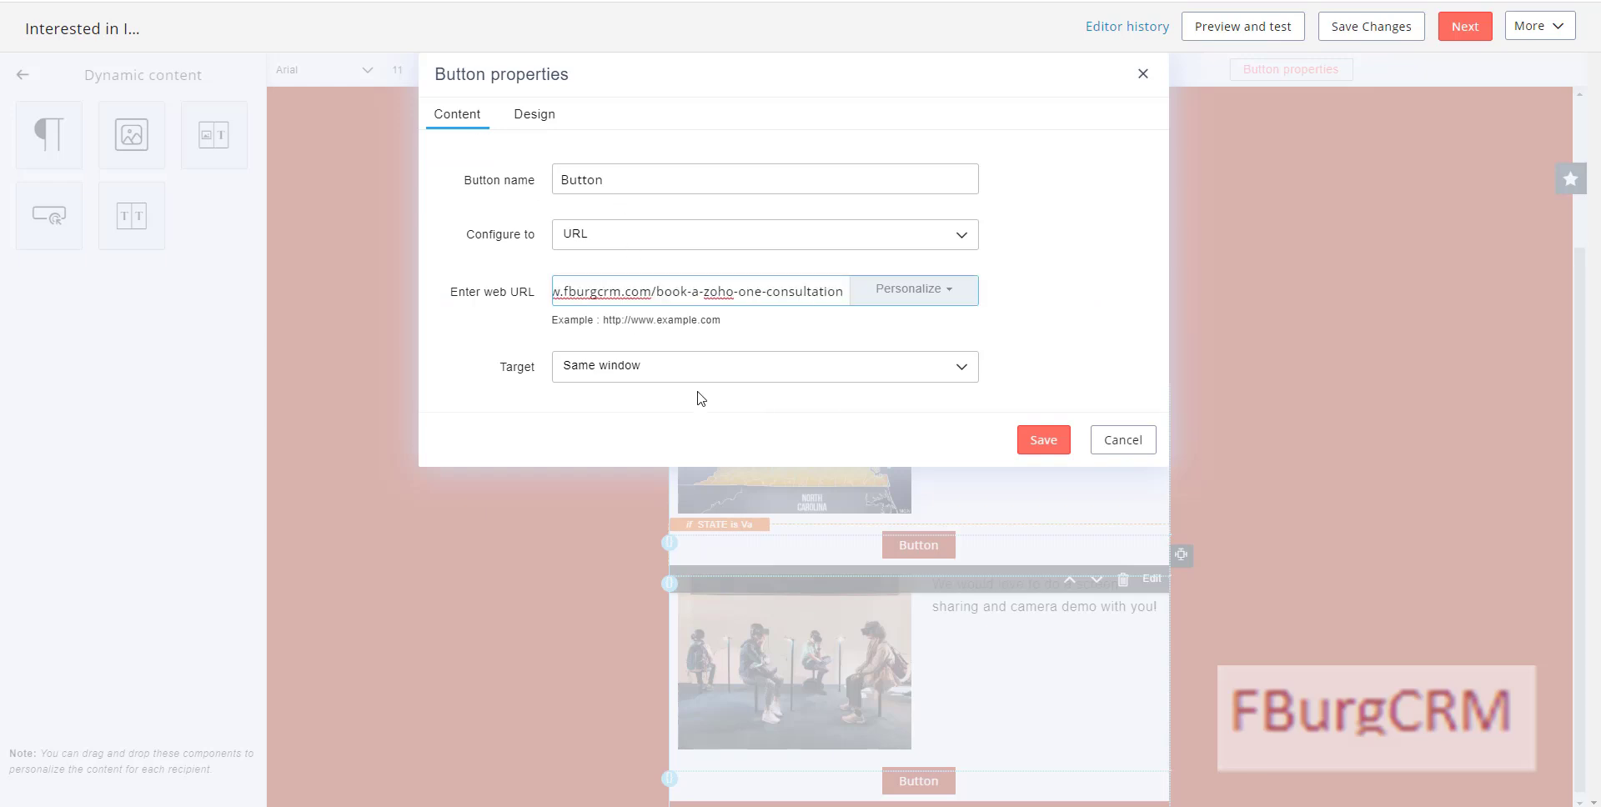
left_click(1043, 440)
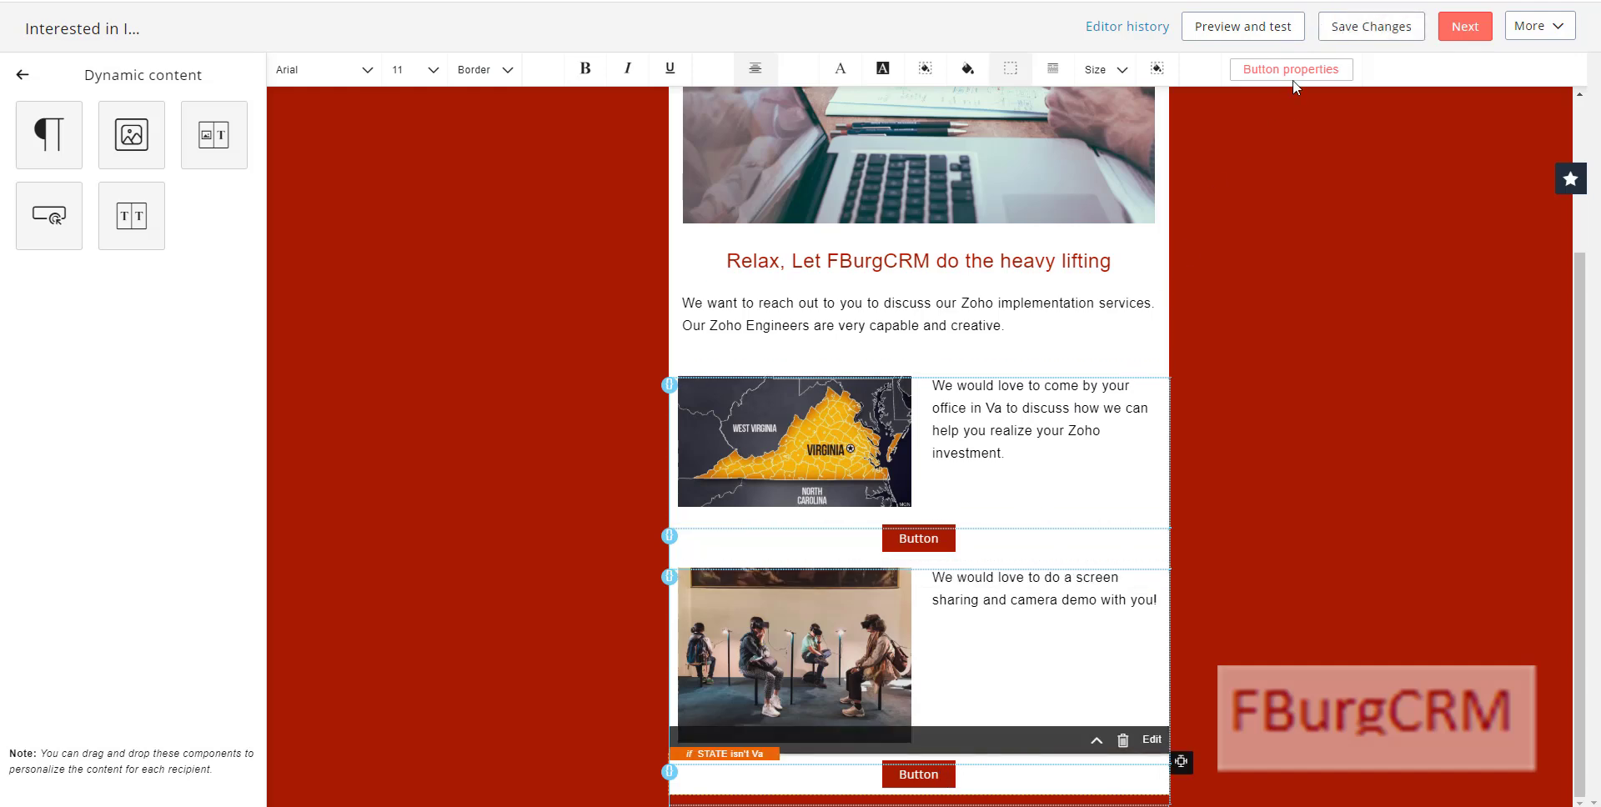
Step: Link the lower button to the same booking URL with /Va appended
left_click(1282, 76)
triple_click(699, 296)
type("https://www.fburgcrm.com/book-a-zoho-one-consultation")
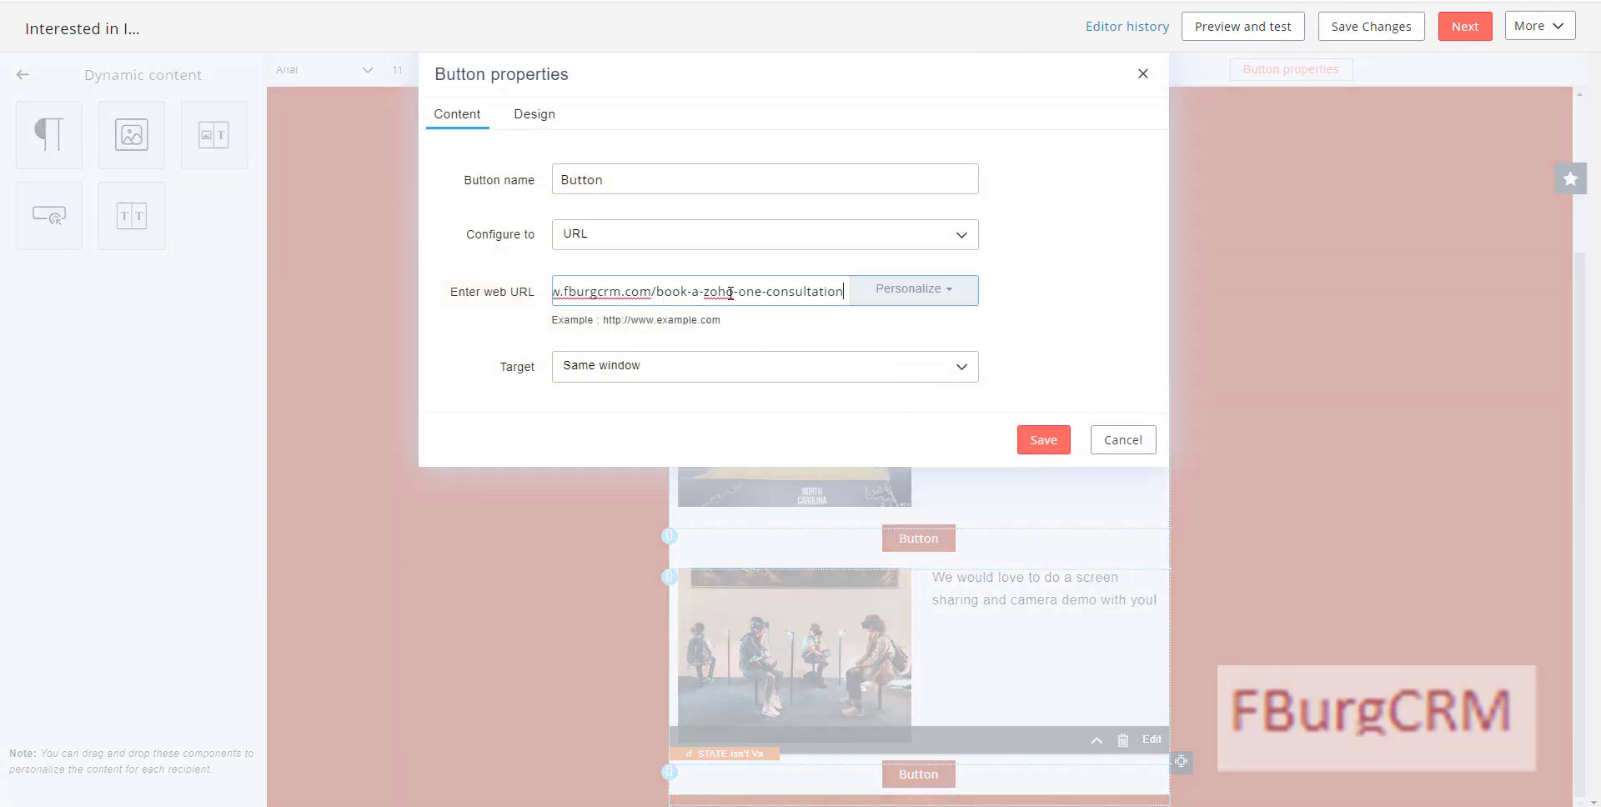
type("/Va")
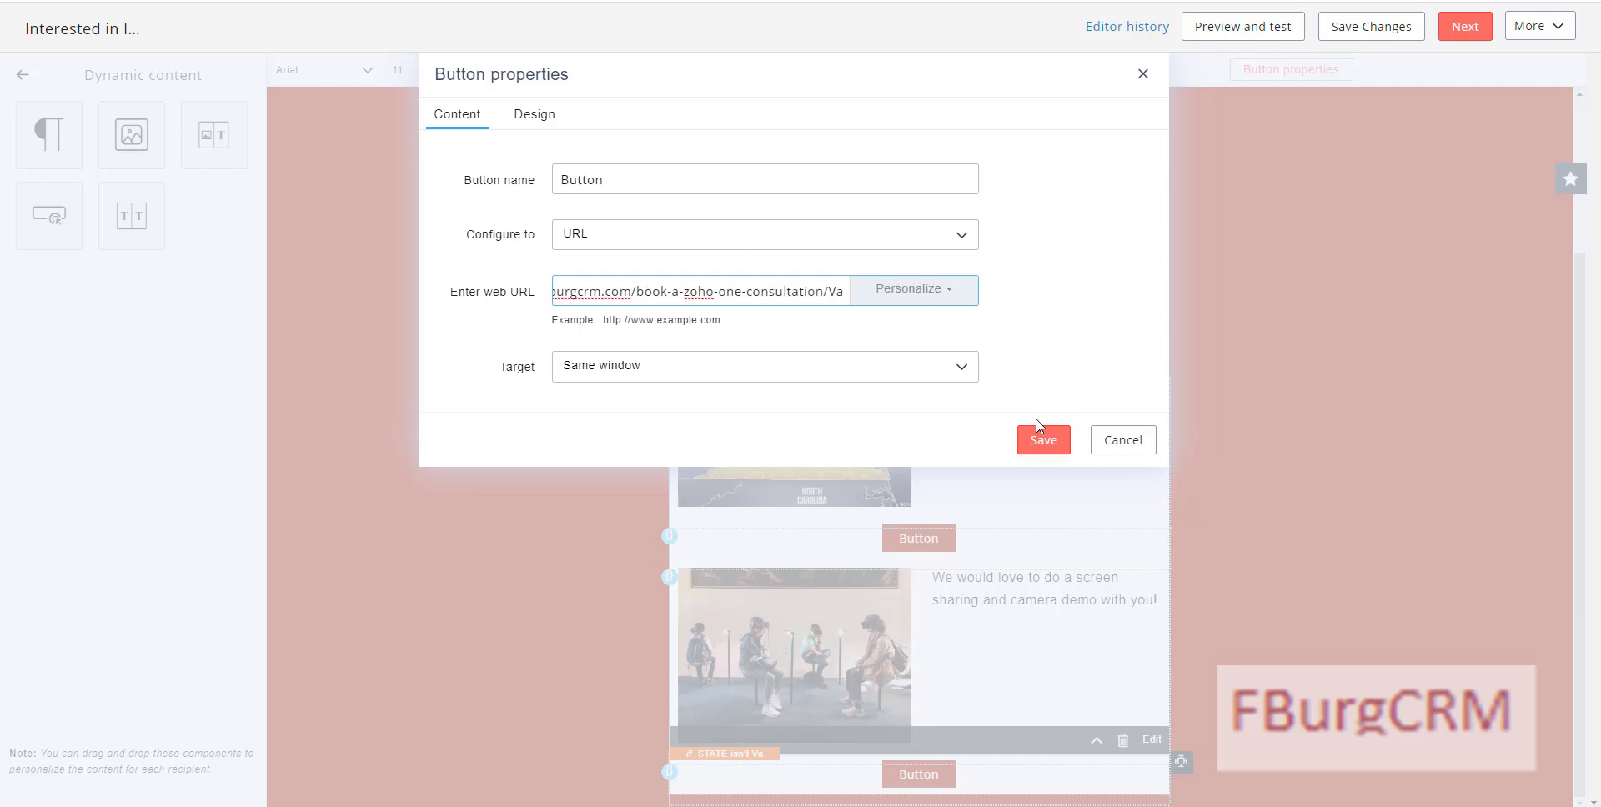
left_click(1042, 442)
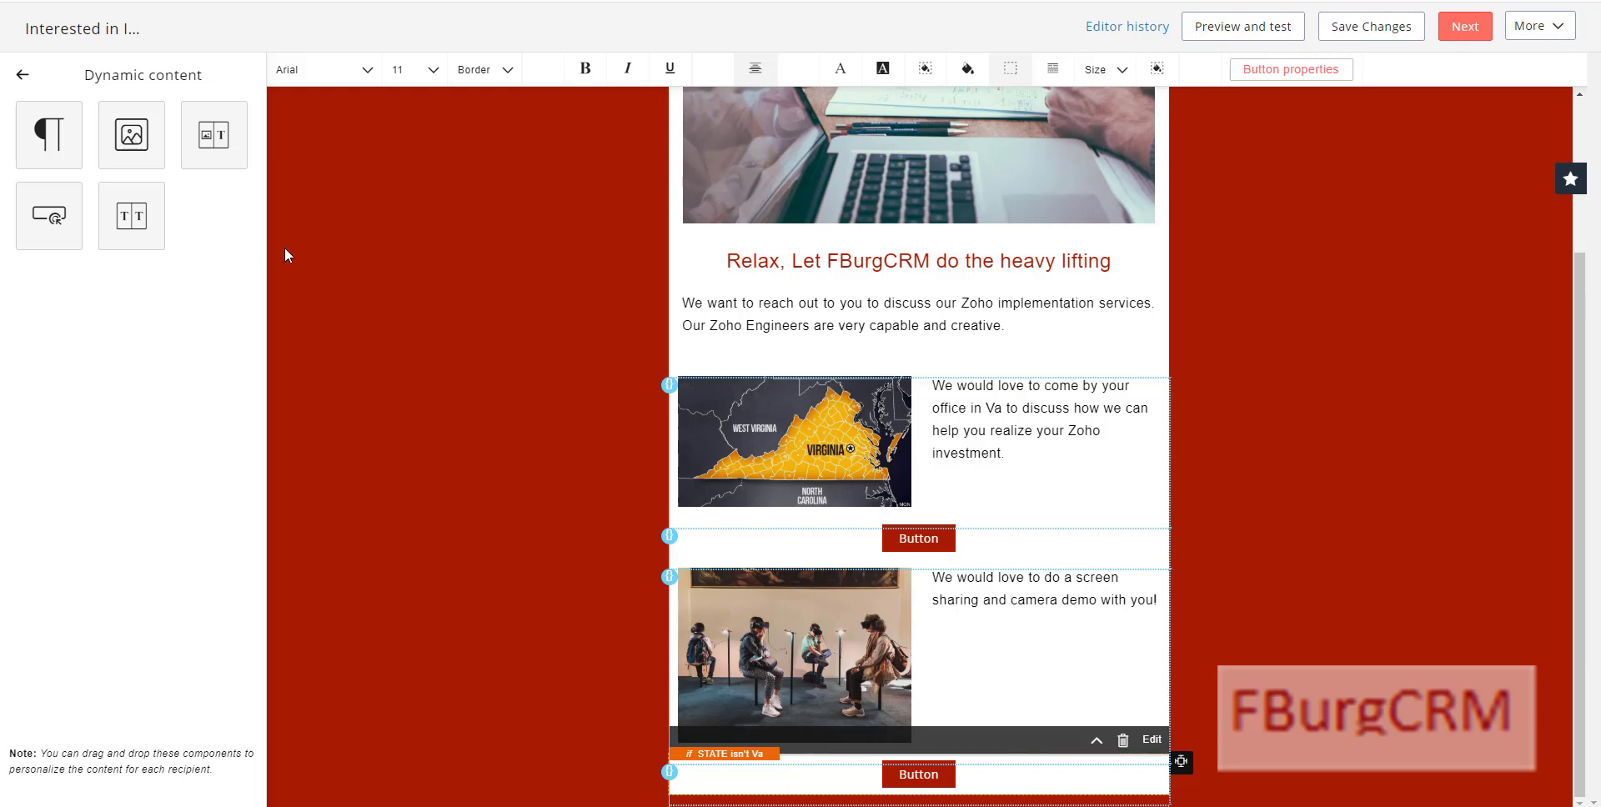
left_click(21, 74)
Step: Add a text block below the last button with the company phone number and e-mail on two lines
left_click(58, 76)
left_click(71, 141)
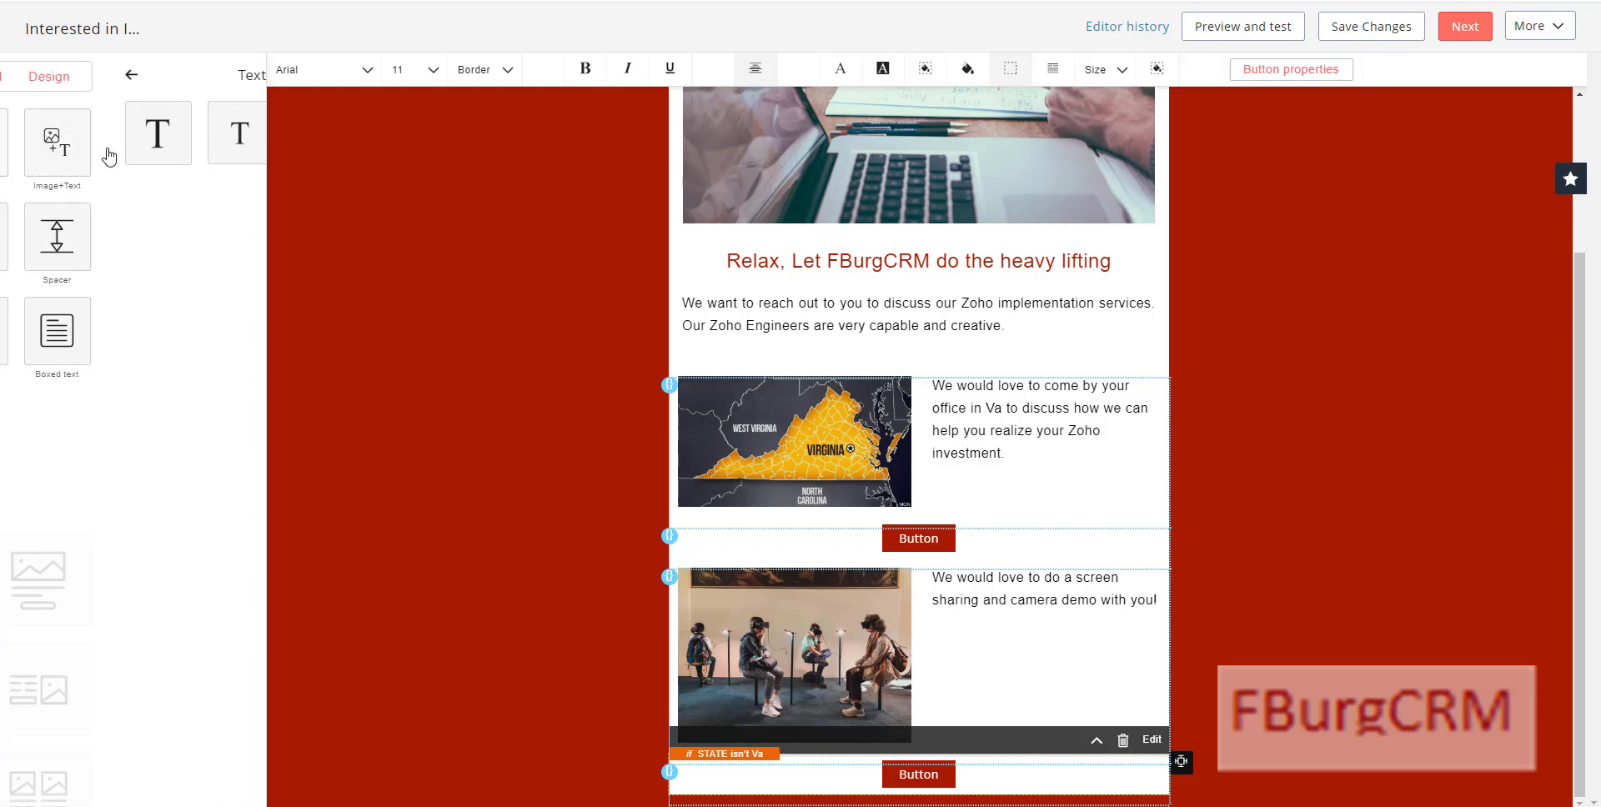
left_click_drag(131, 132, 895, 773)
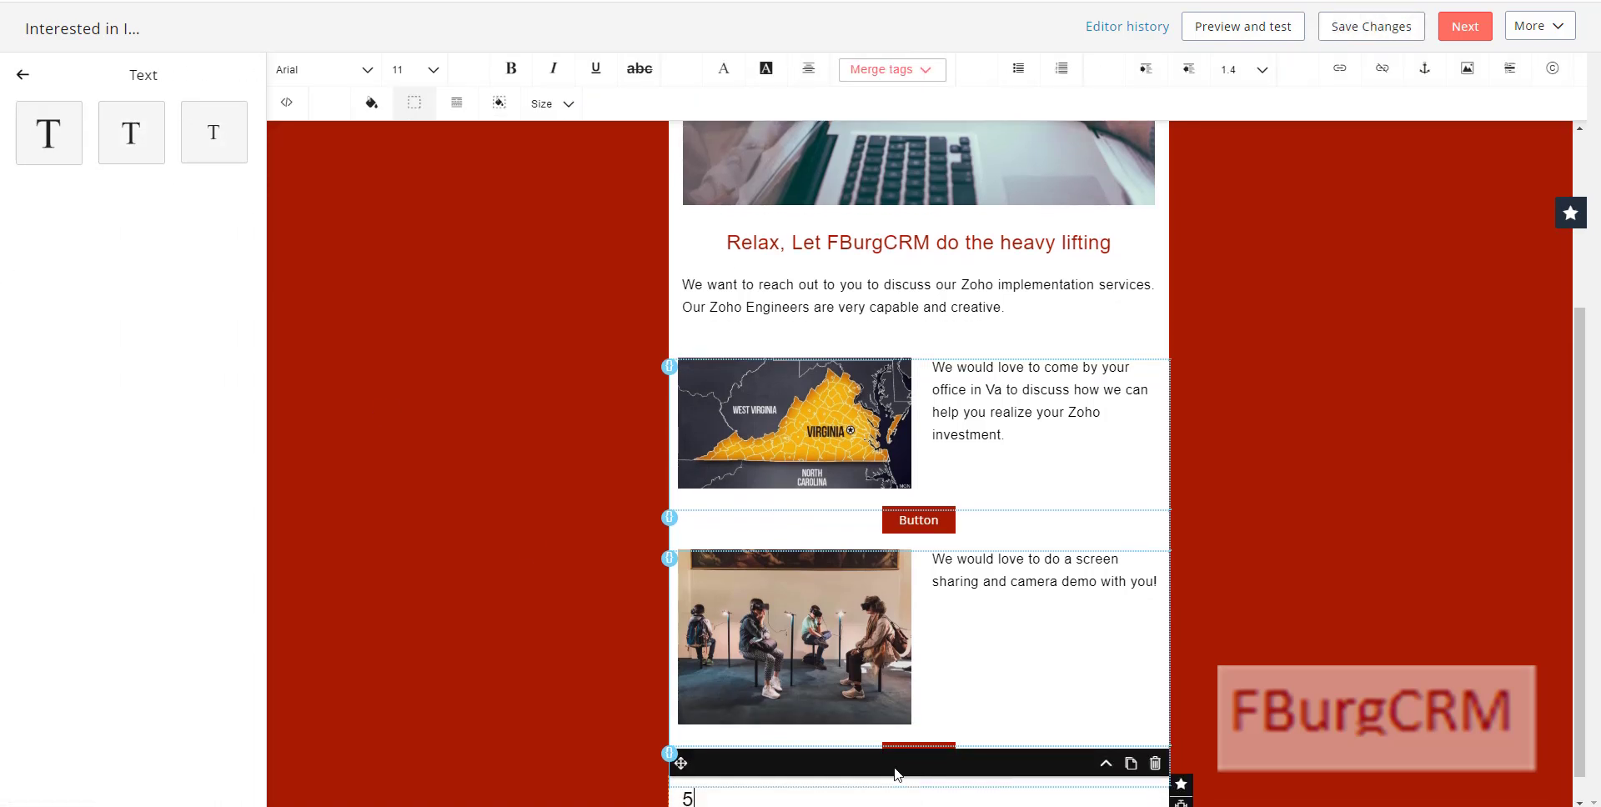
key("Return")
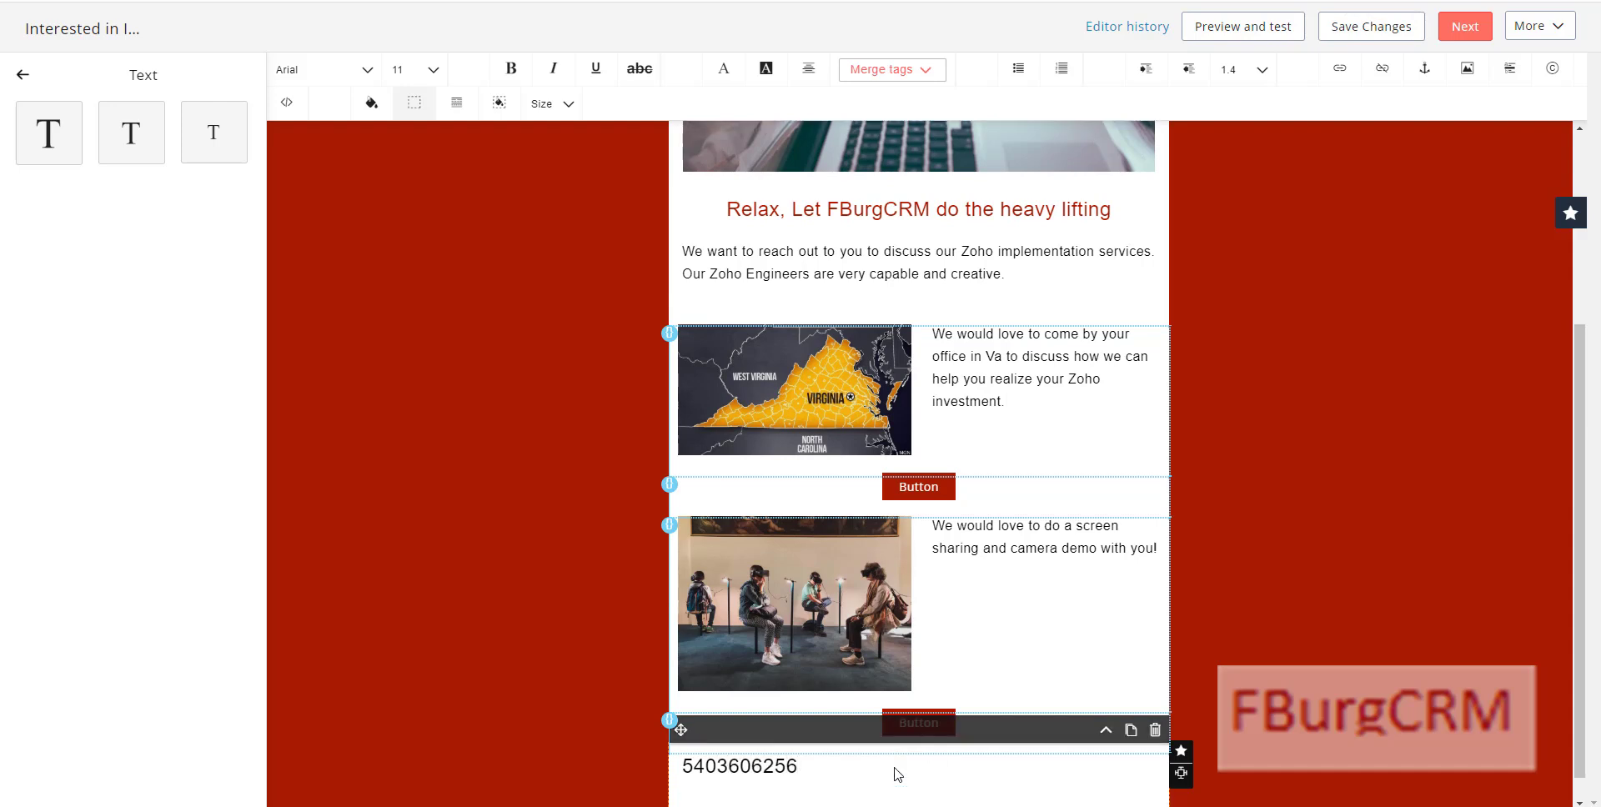
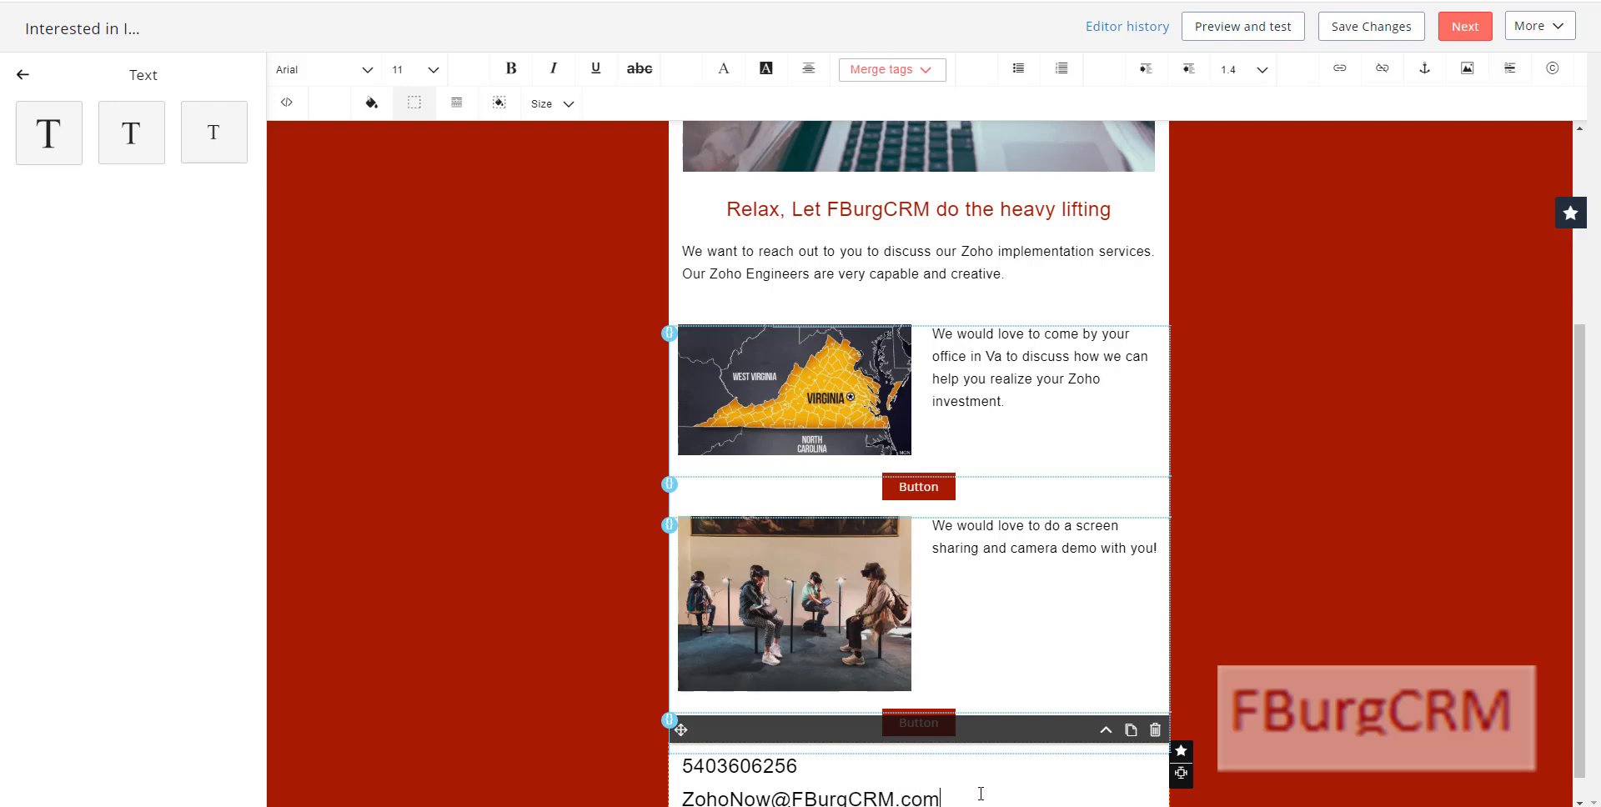
Step: Centre-align the phone and e-mail lines
left_click_drag(940, 798, 682, 769)
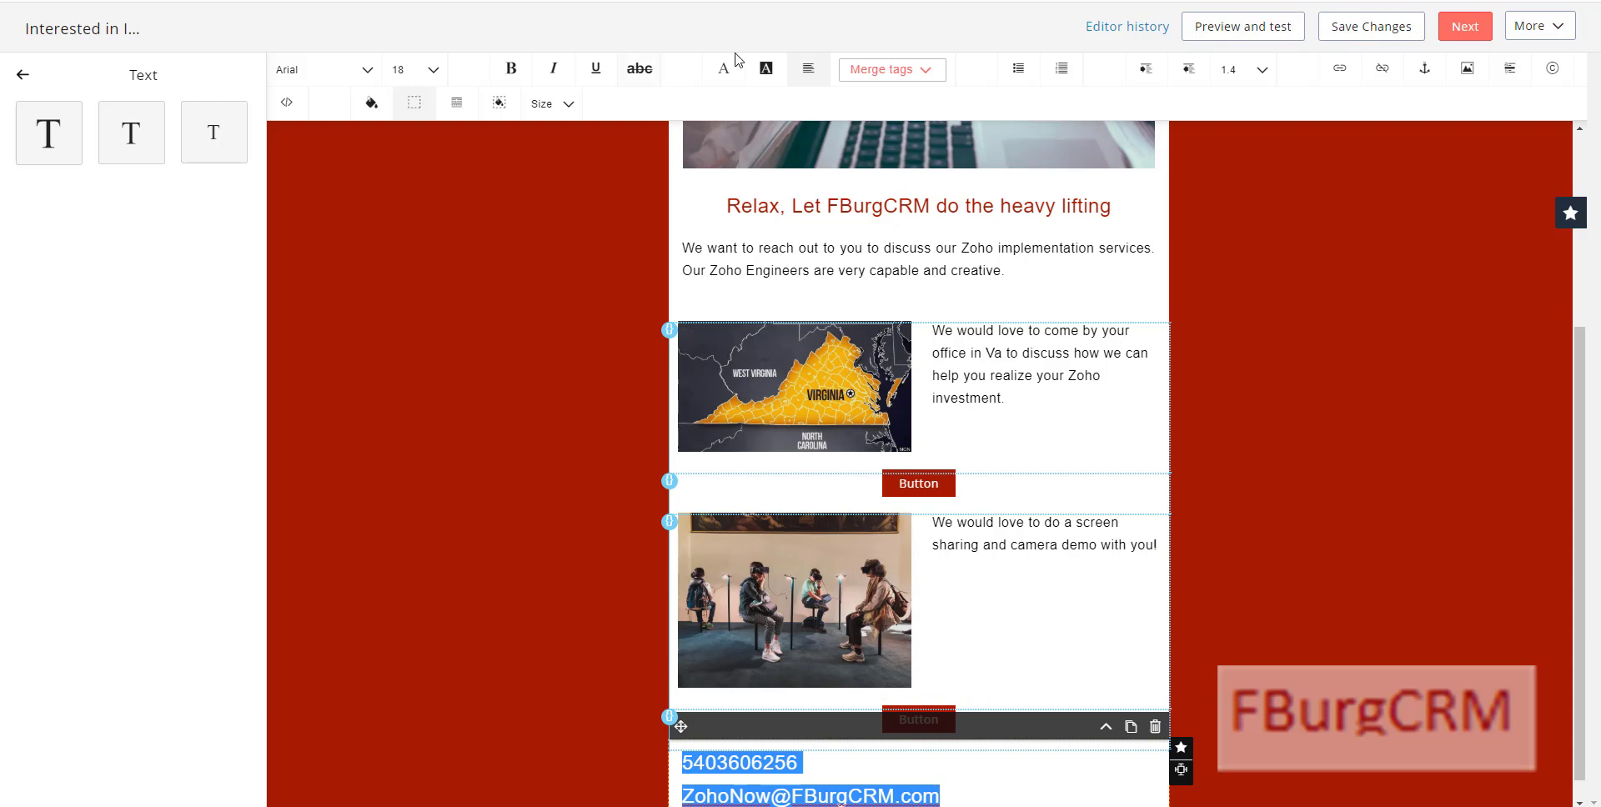
left_click(808, 75)
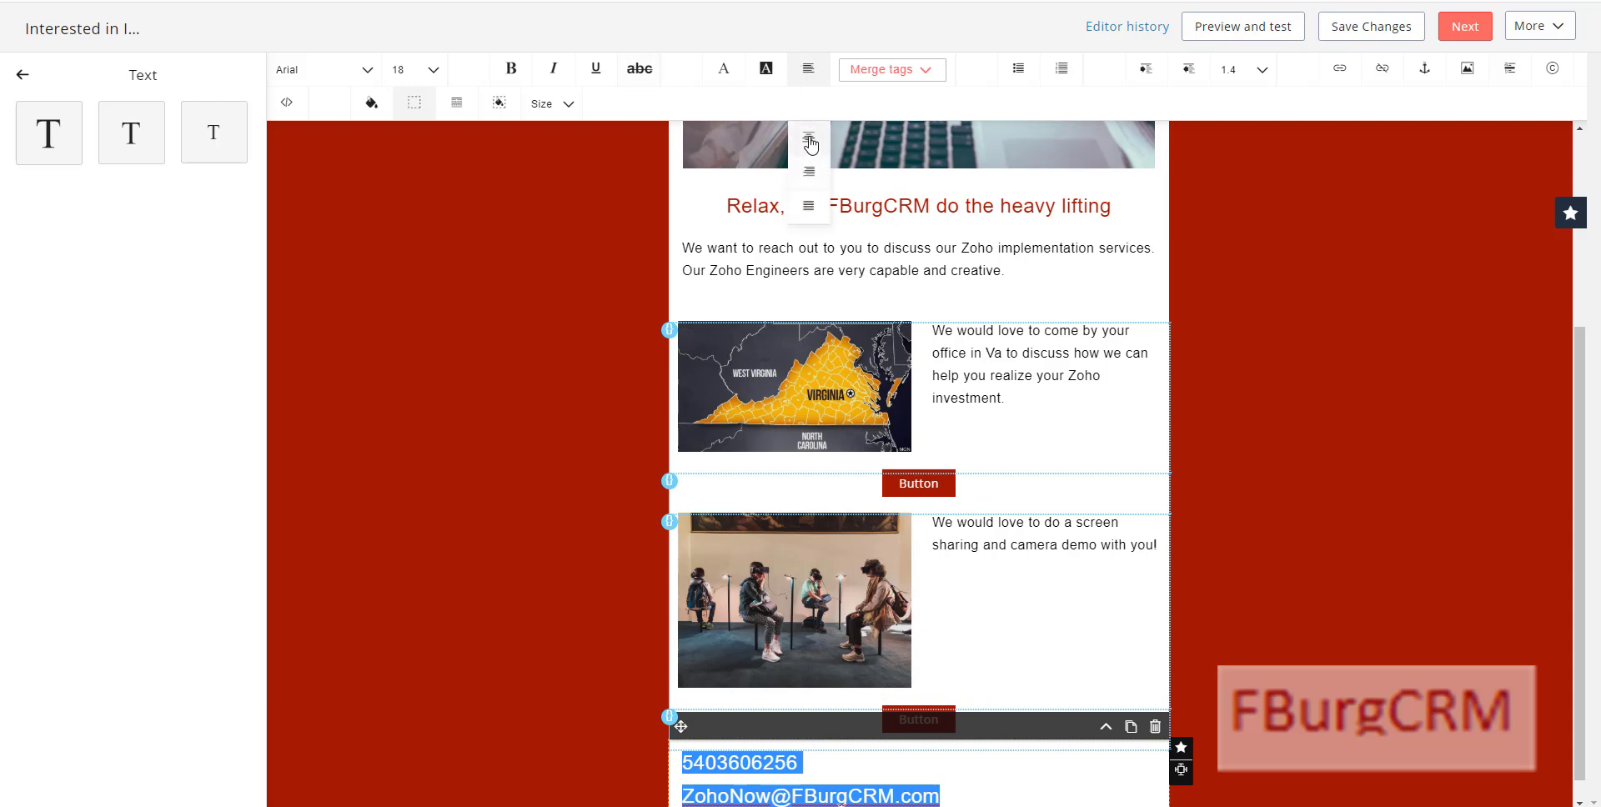
left_click(808, 143)
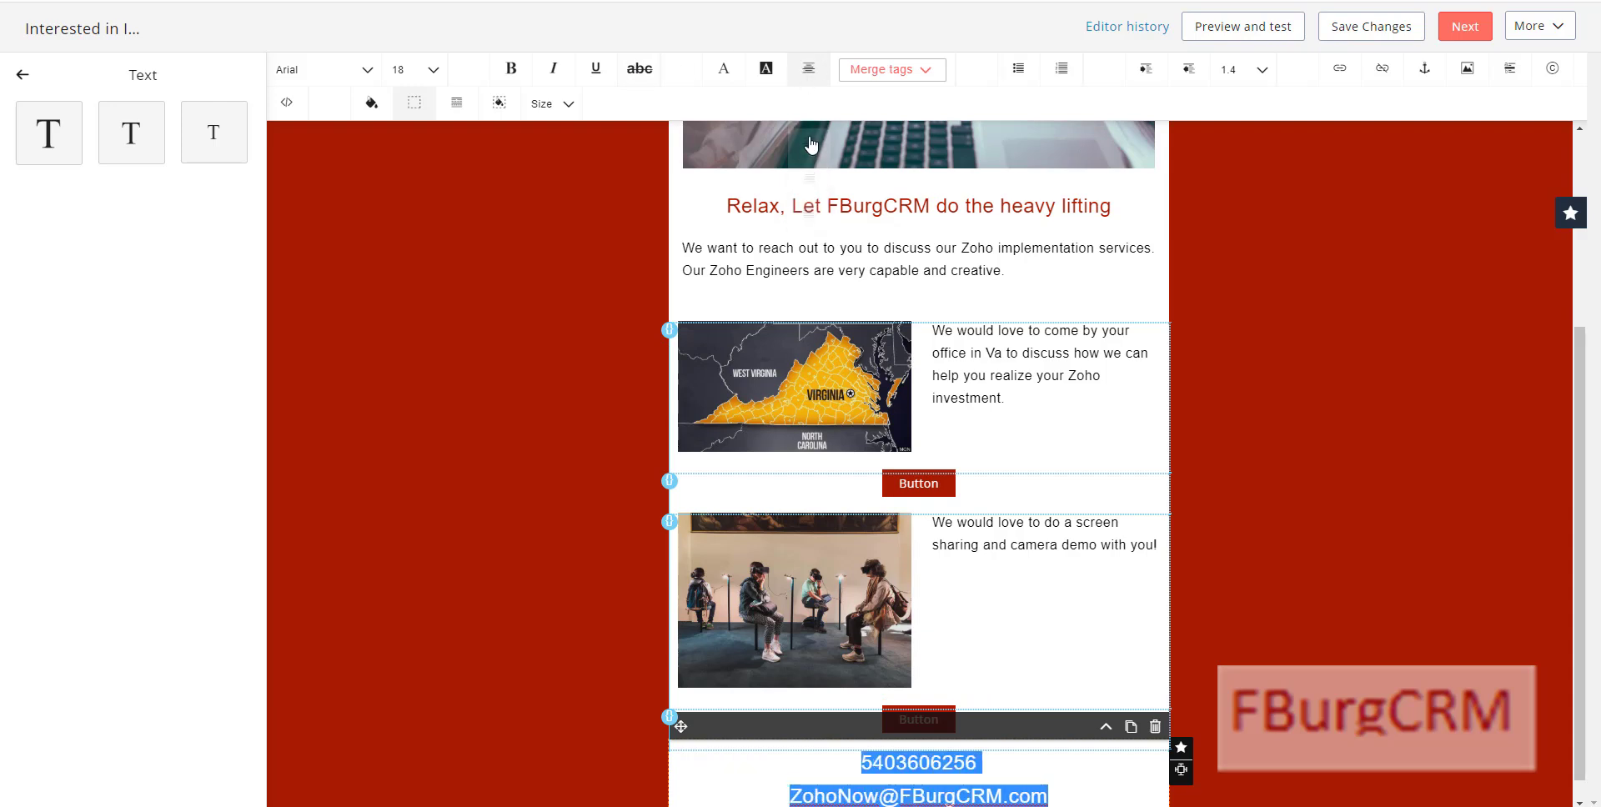
left_click(500, 654)
scroll(540, 479, "down", 1)
scroll(486, 482, "up", 6)
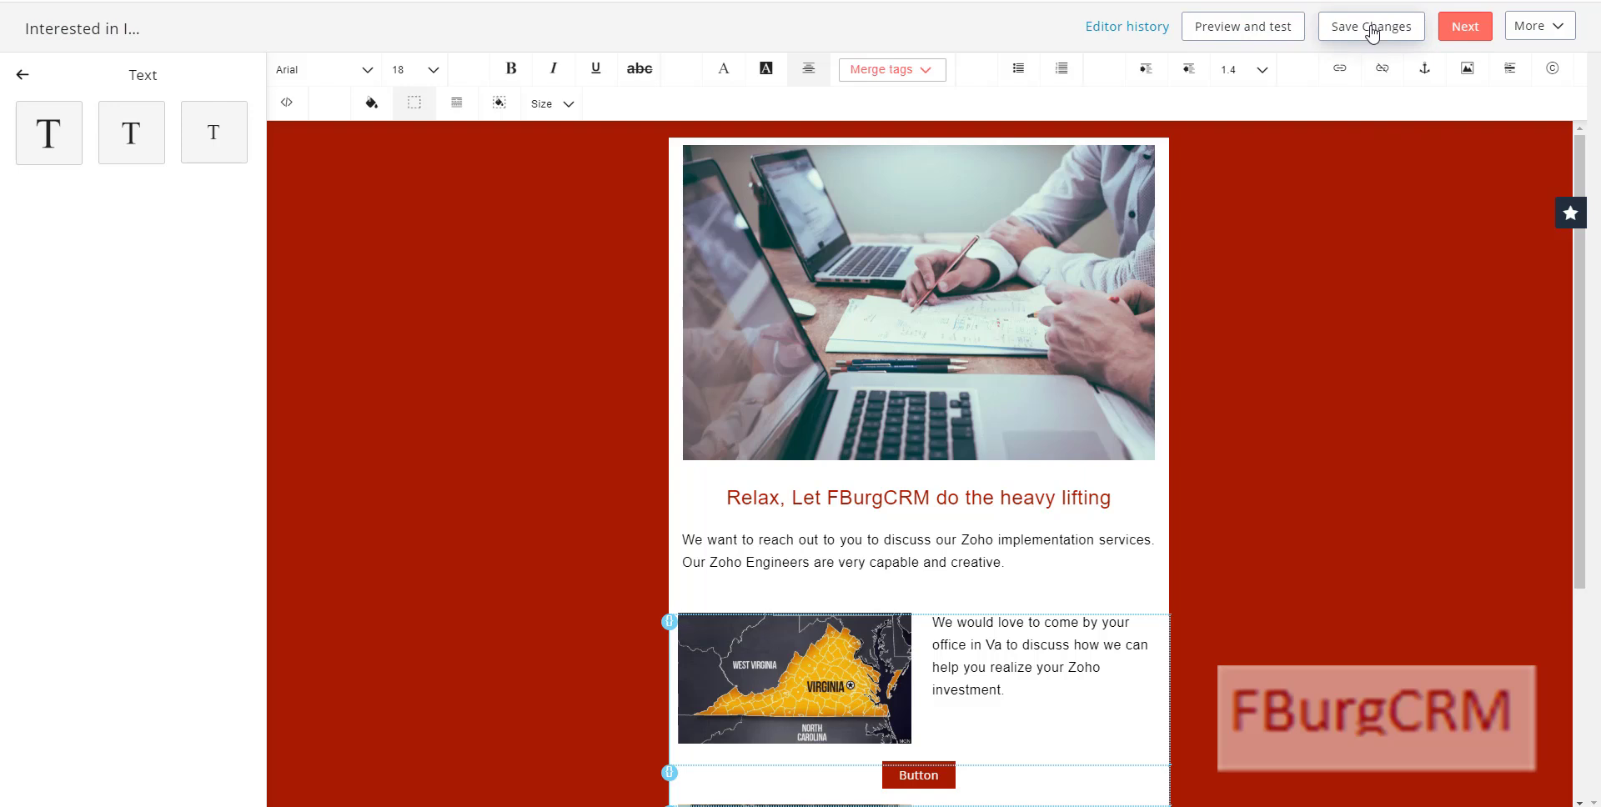
Step: Save the email content and set the header and footer theme to None
left_click(1372, 30)
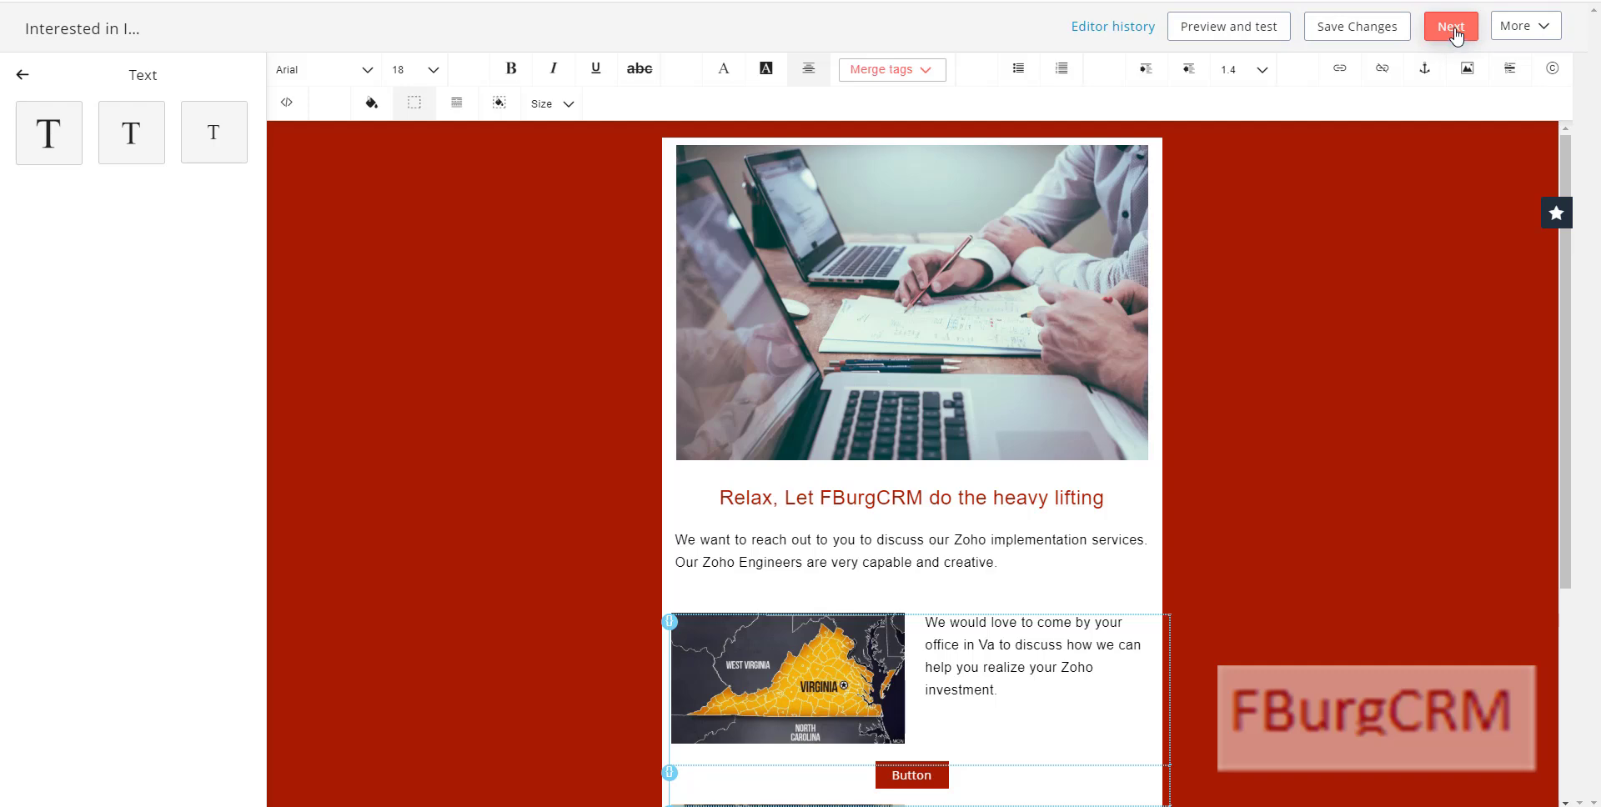
left_click(1453, 28)
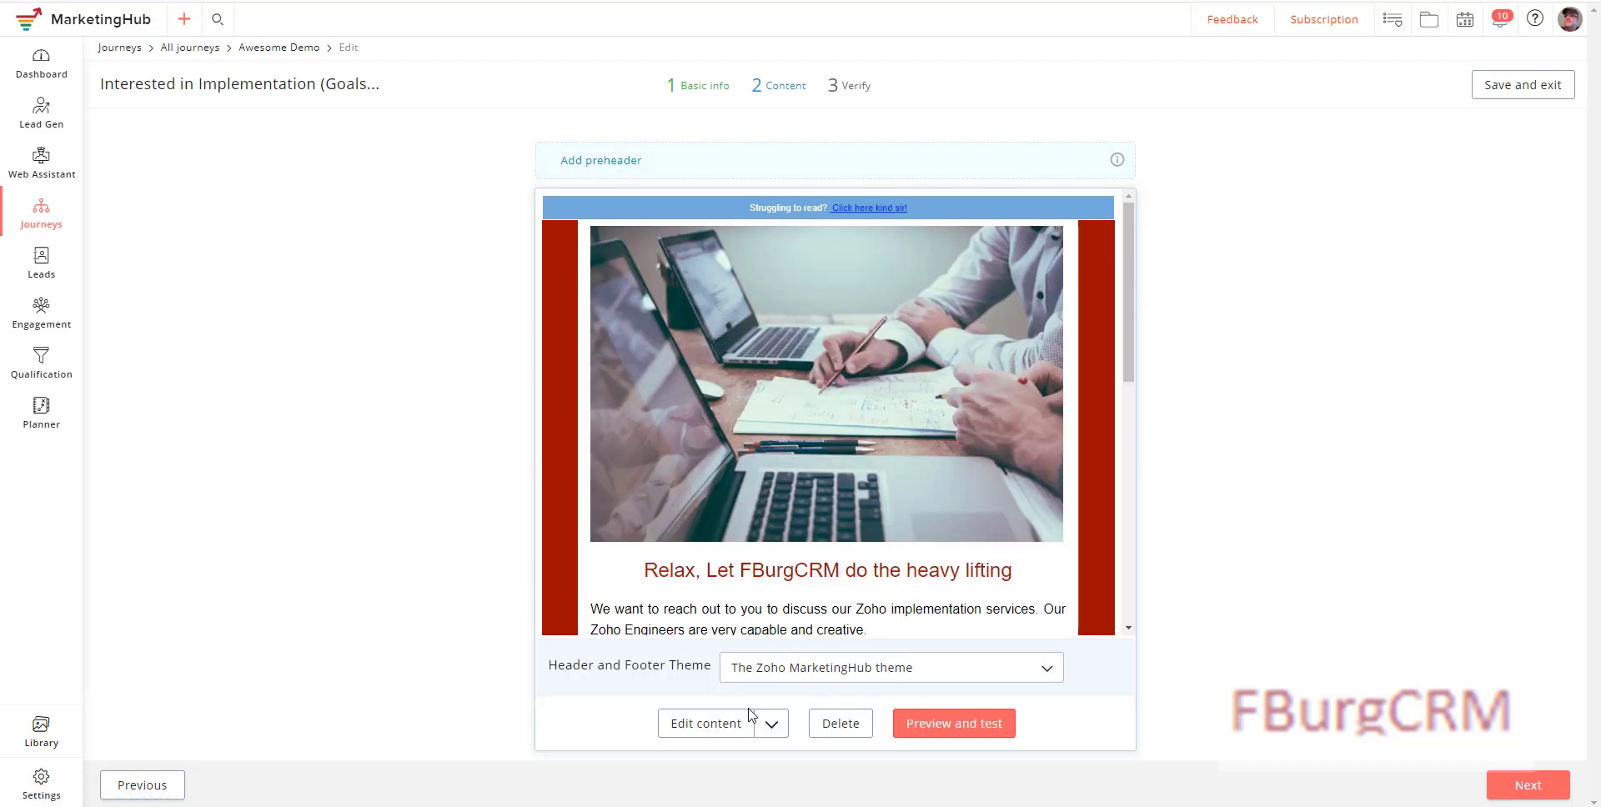
left_click(775, 681)
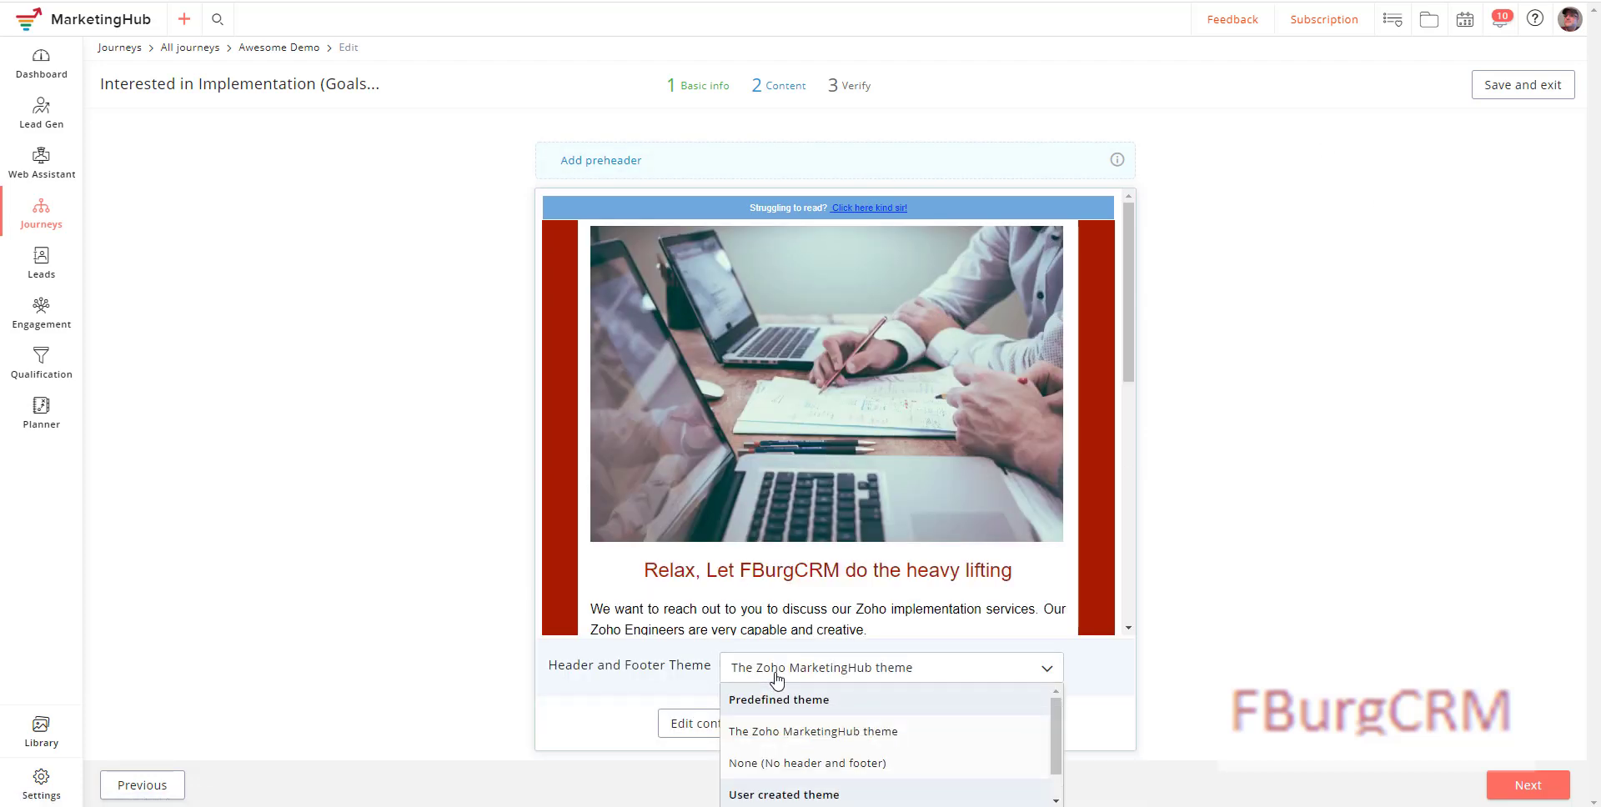
left_click(798, 769)
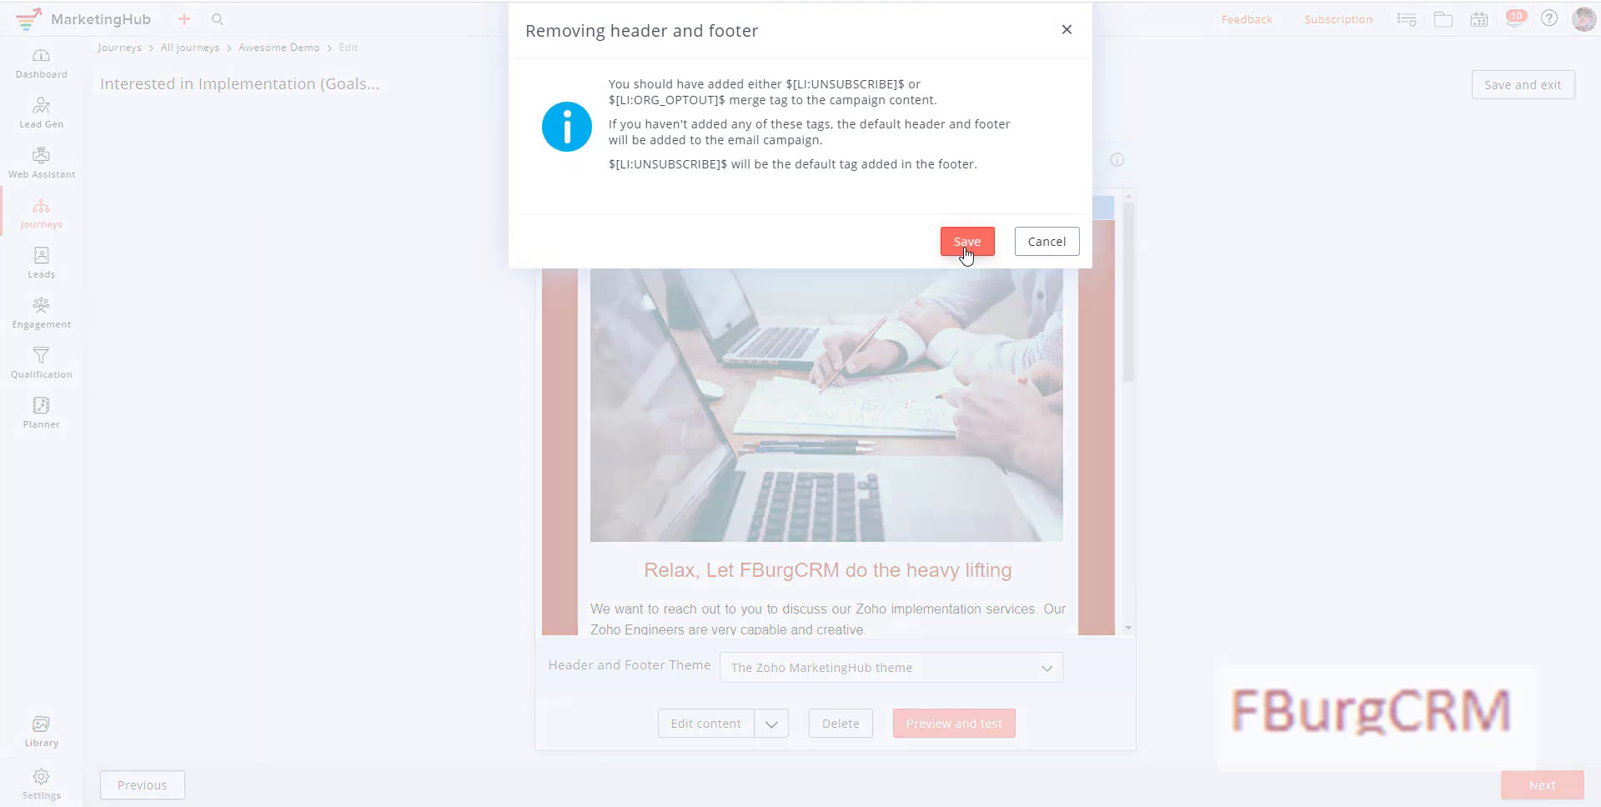
left_click(965, 247)
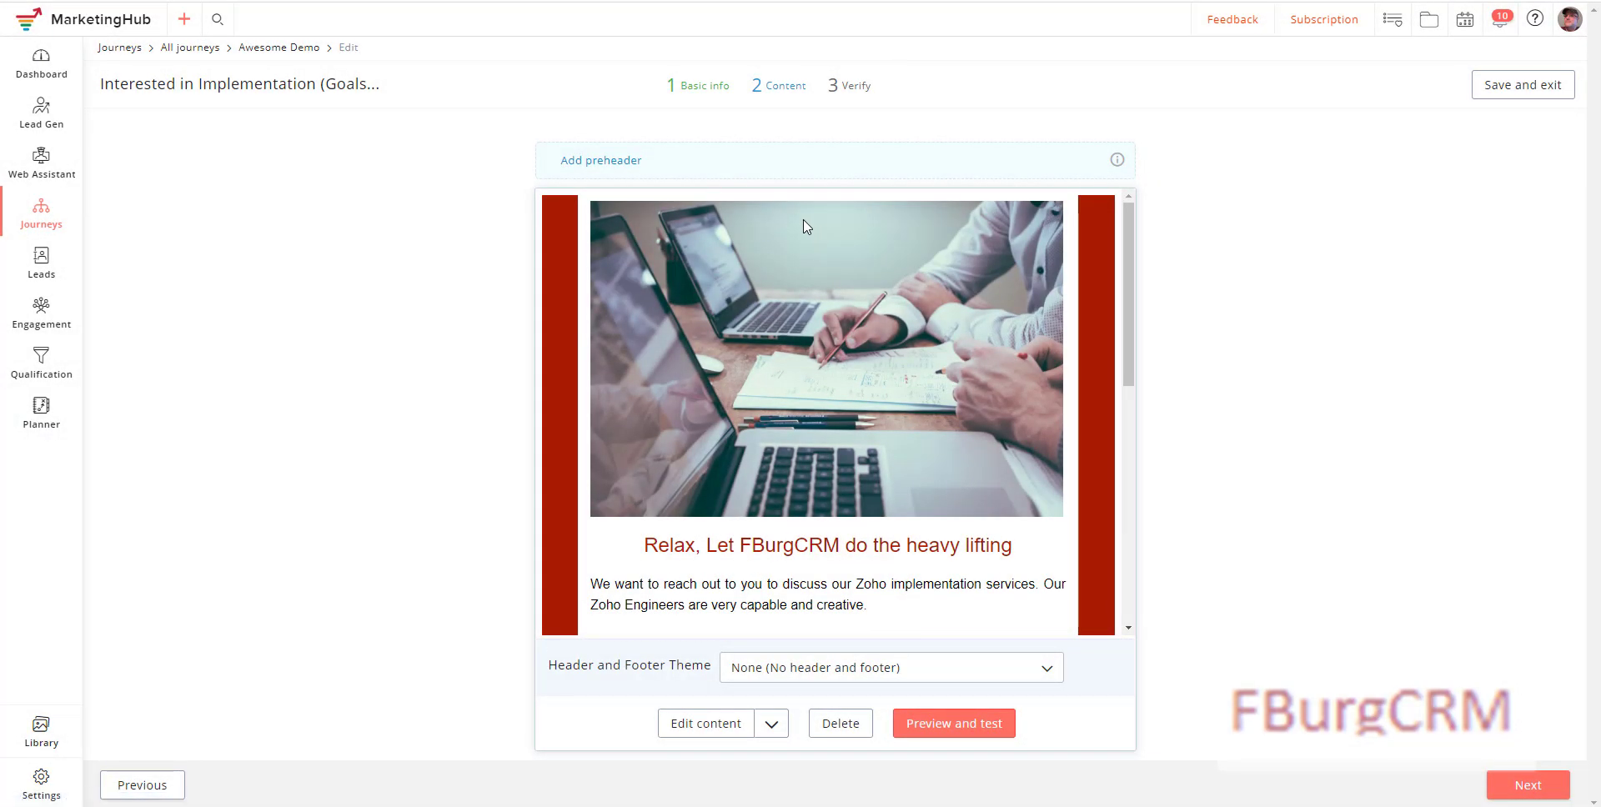
Step: Use the opening paragraph as the preheader, then save and exit to the journey
left_click_drag(870, 609, 594, 589)
key("ctrl+c")
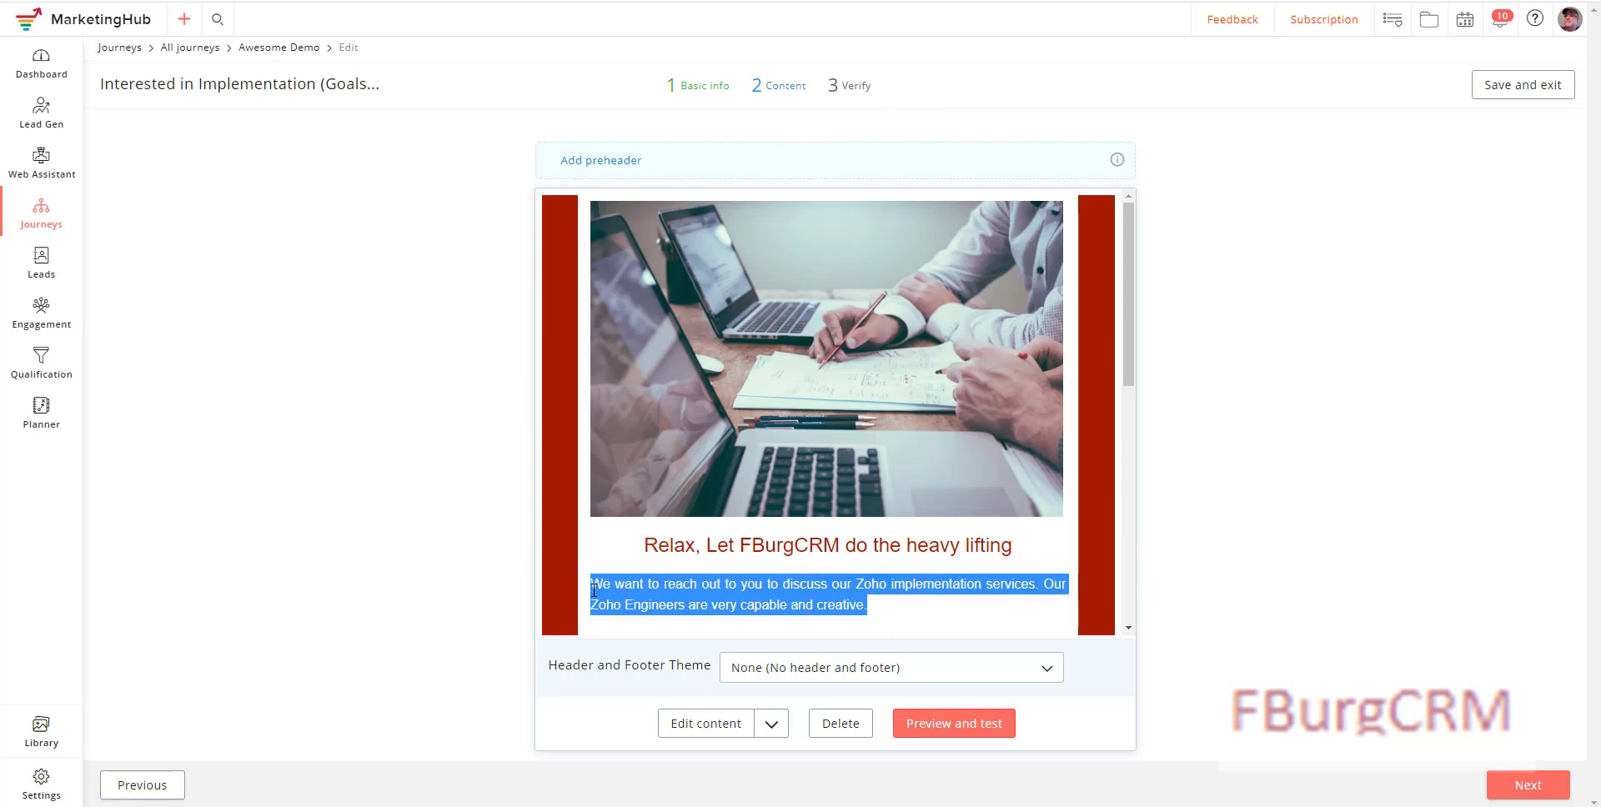
left_click(615, 161)
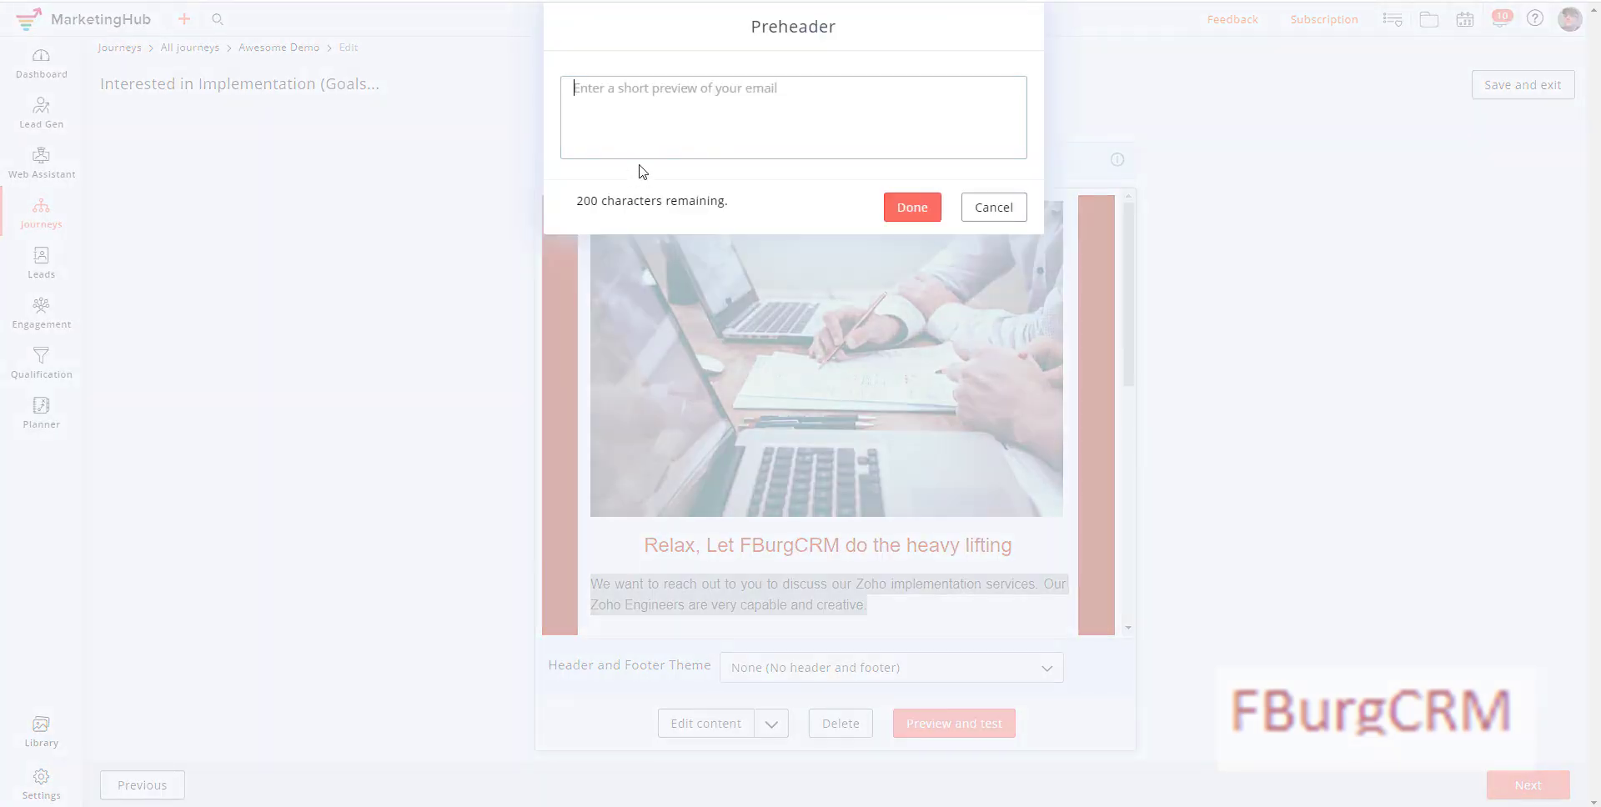
key("ctrl+v")
left_click(912, 208)
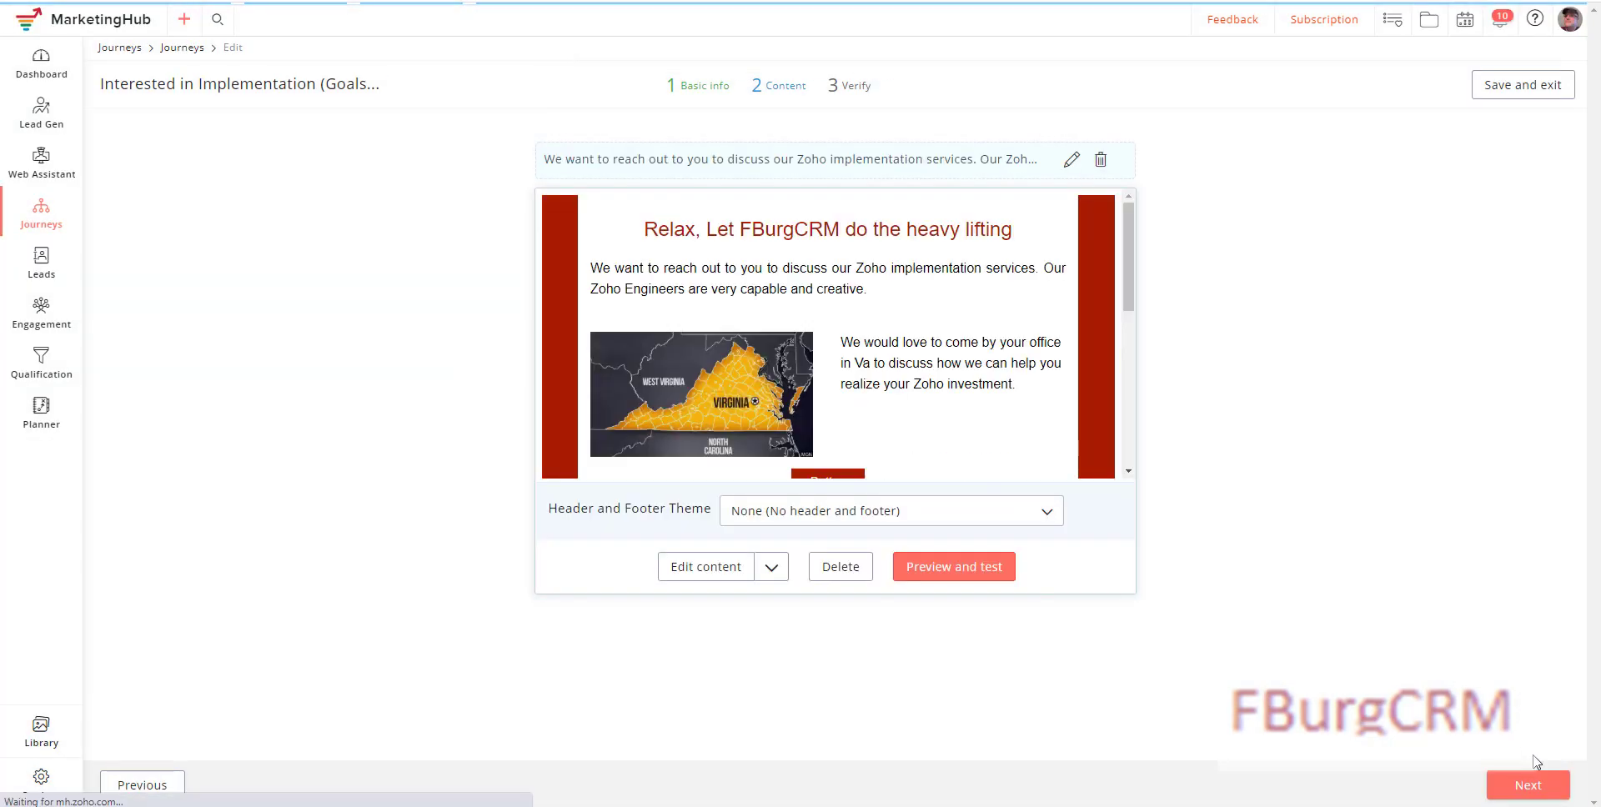
left_click(1529, 788)
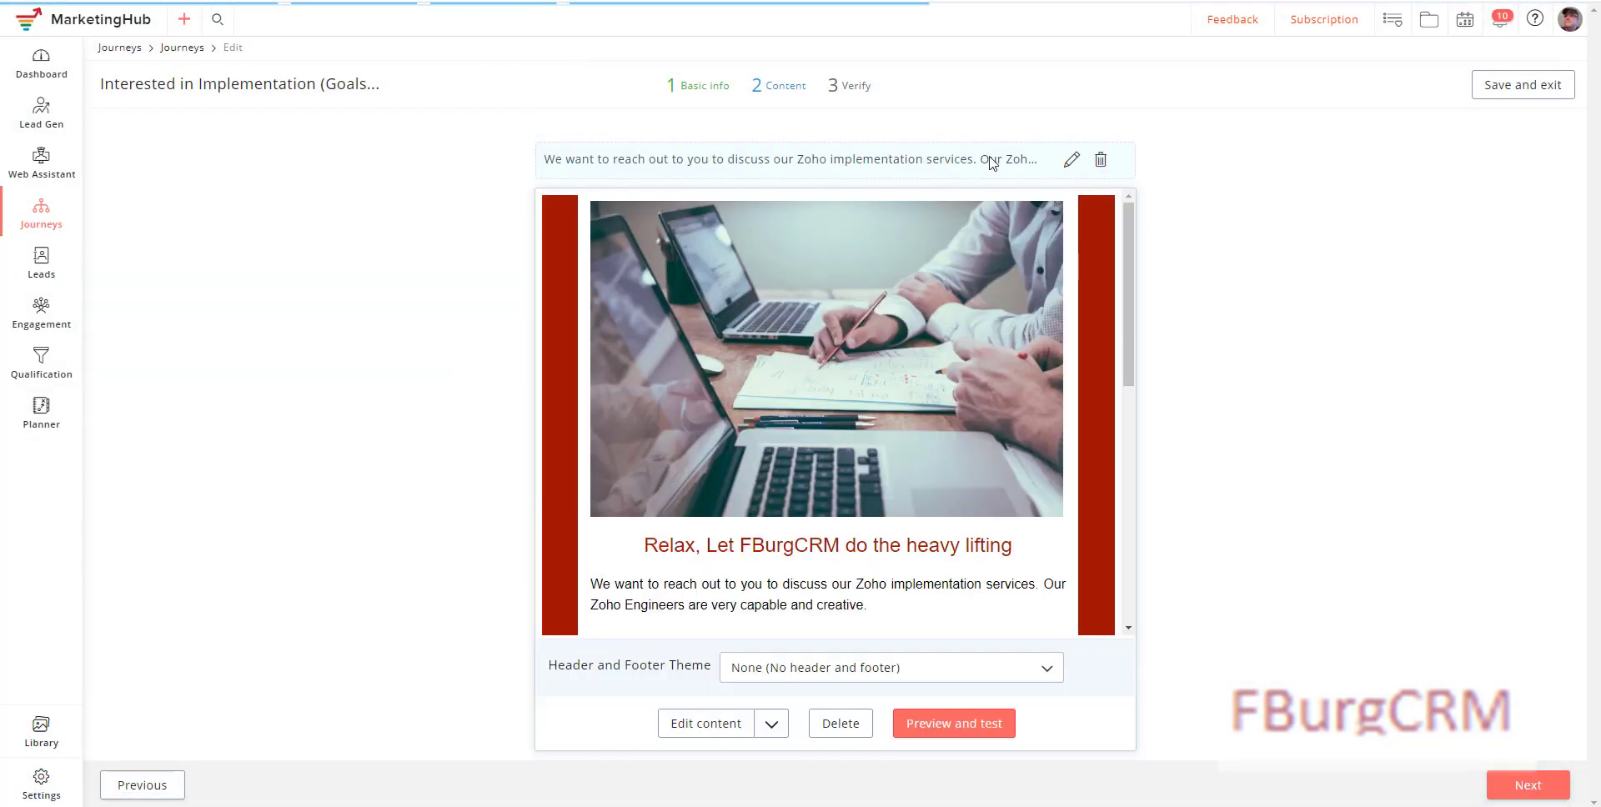
left_click(1513, 92)
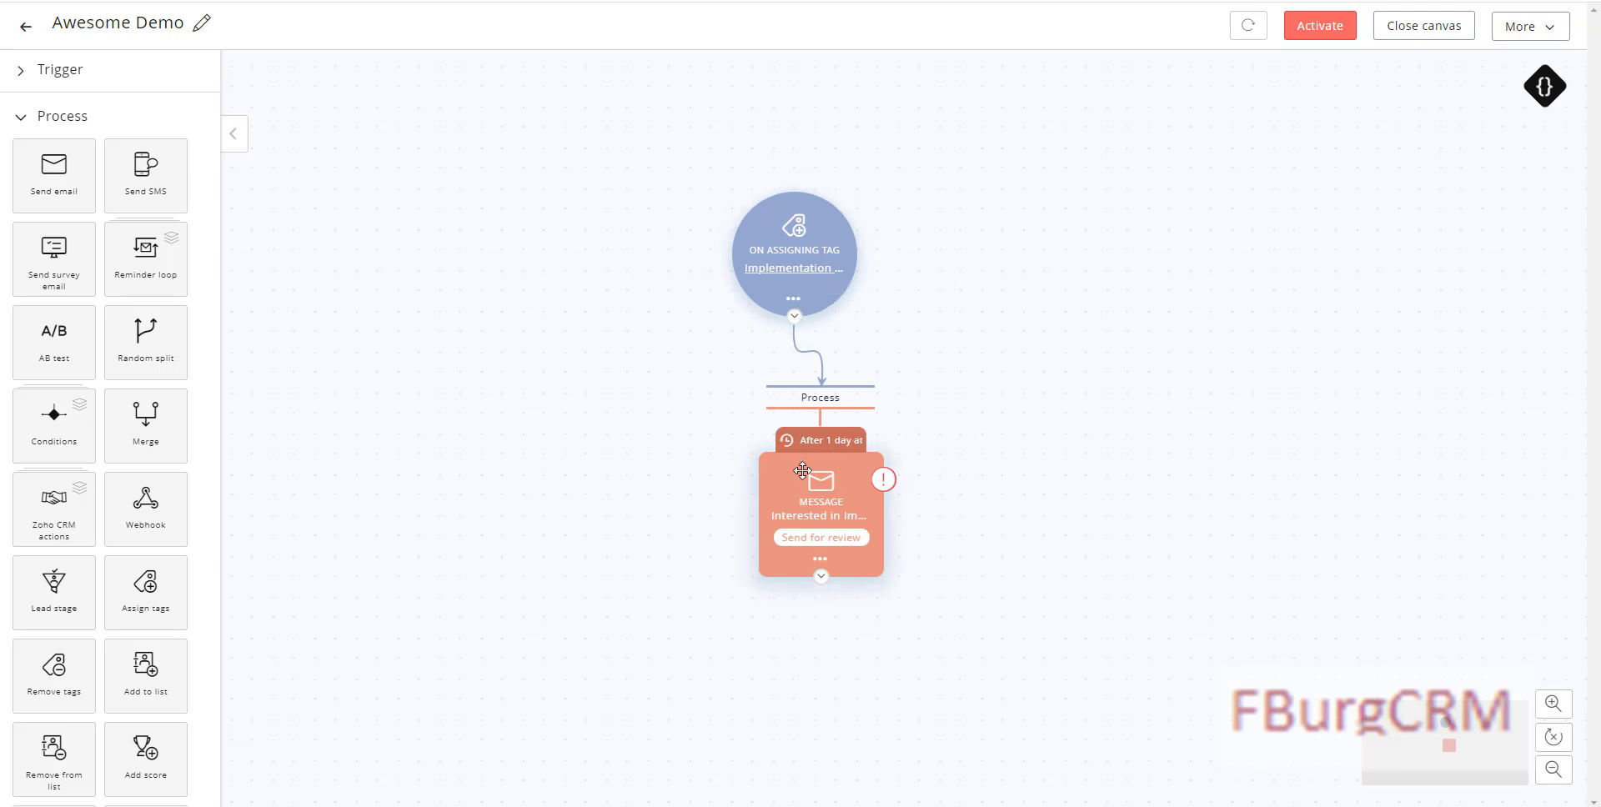
Step: Add Email opened, Any link clicked, and consultation-booking-link clicked responses to the email step
left_click(822, 562)
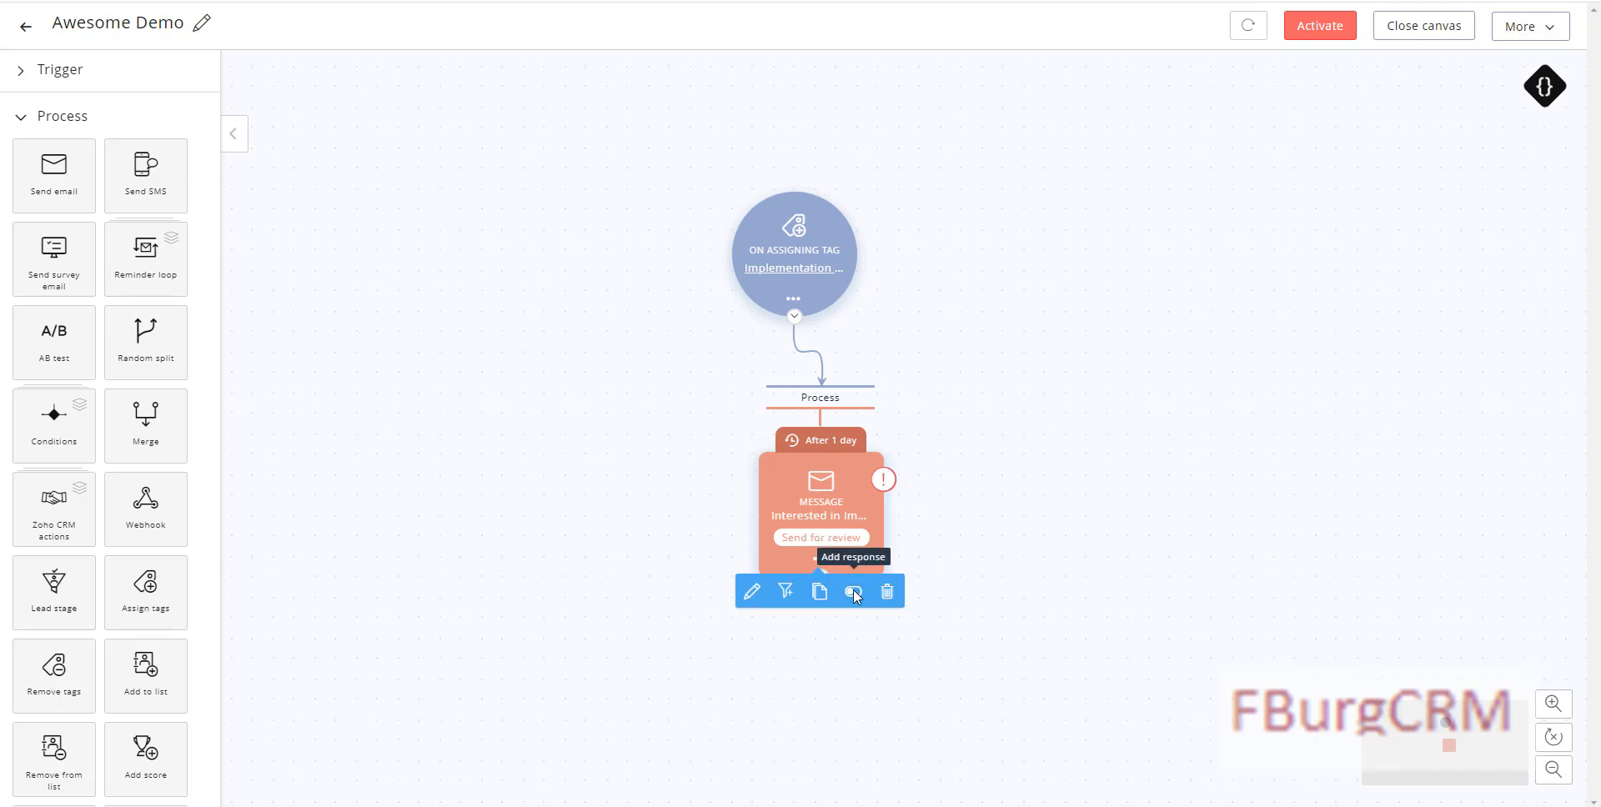
left_click(853, 591)
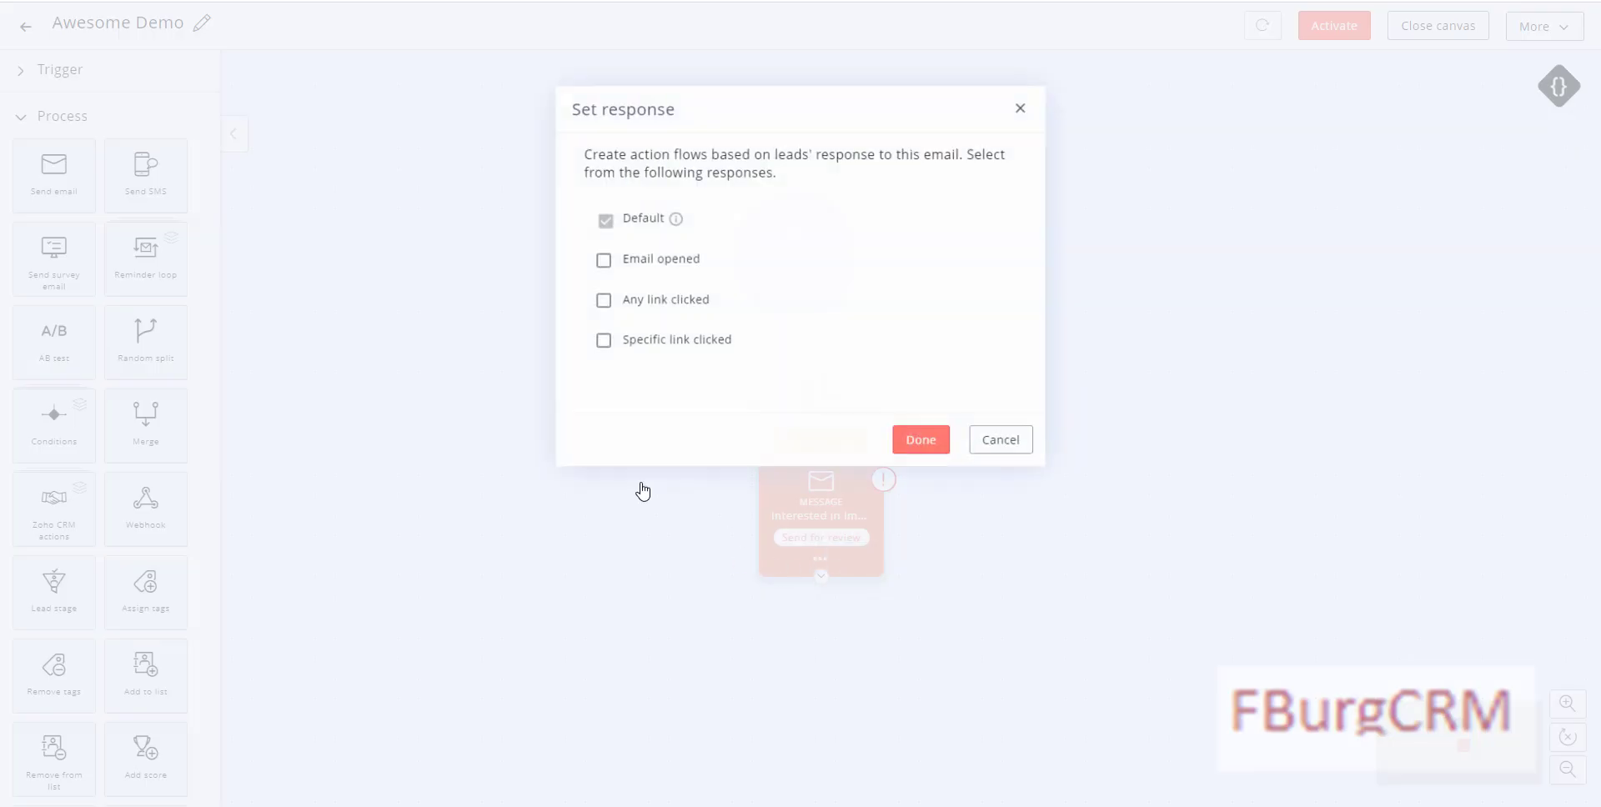
left_click(601, 268)
left_click(600, 307)
left_click(598, 348)
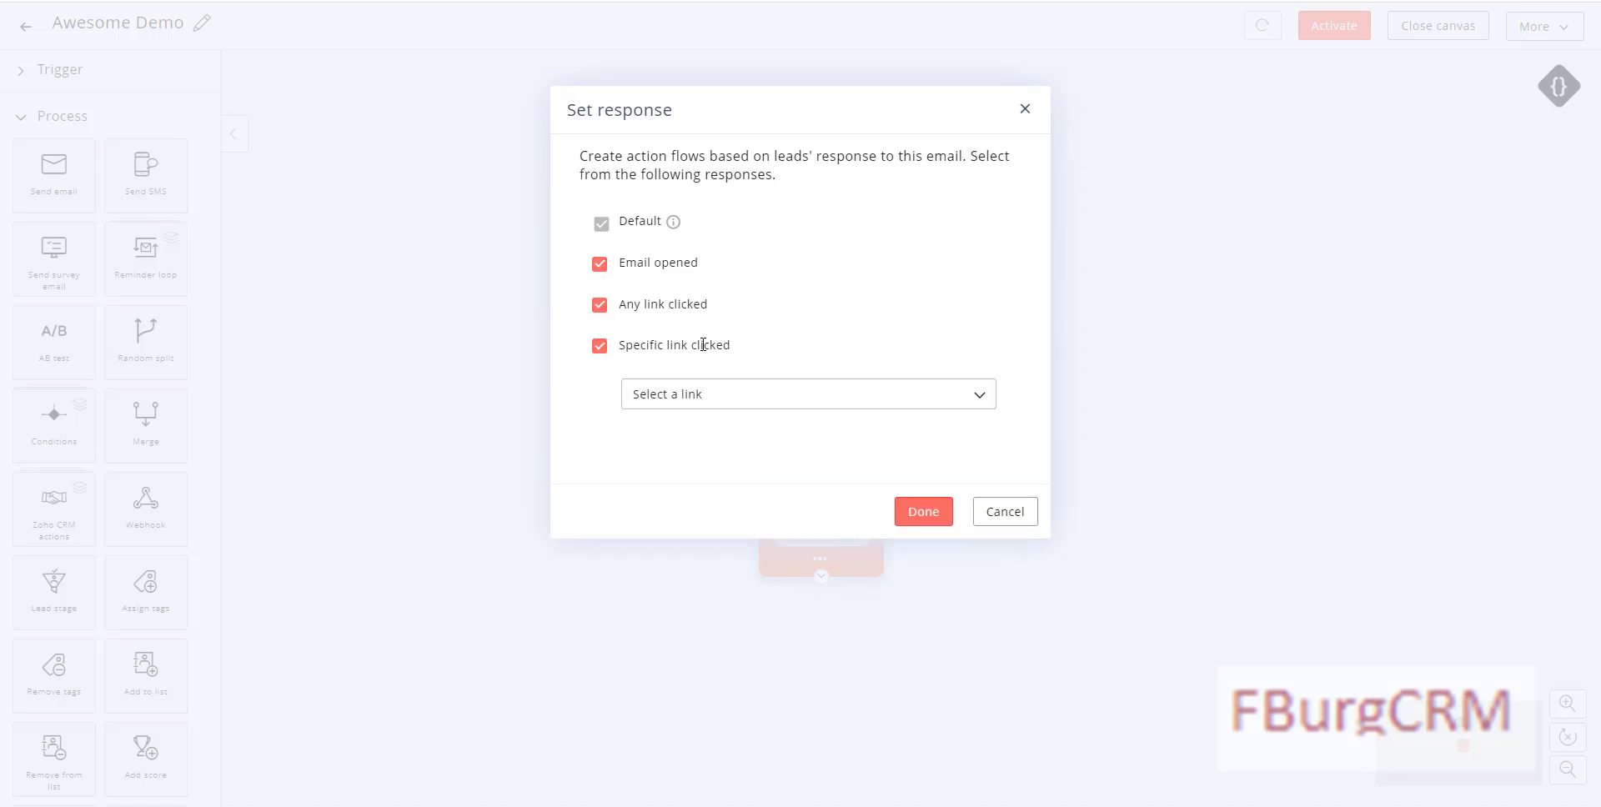
left_click(689, 397)
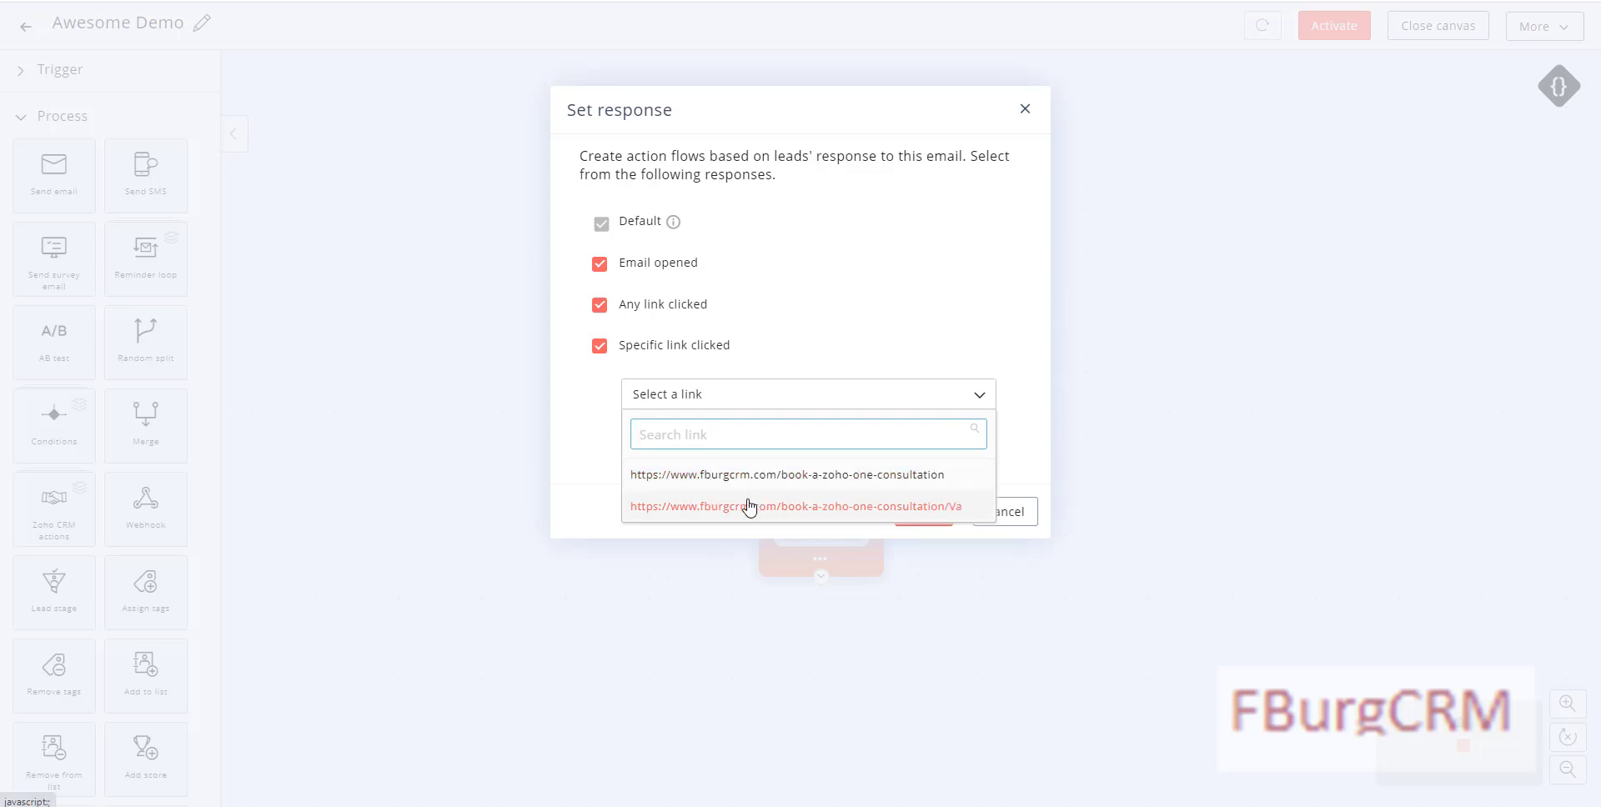
left_click(891, 507)
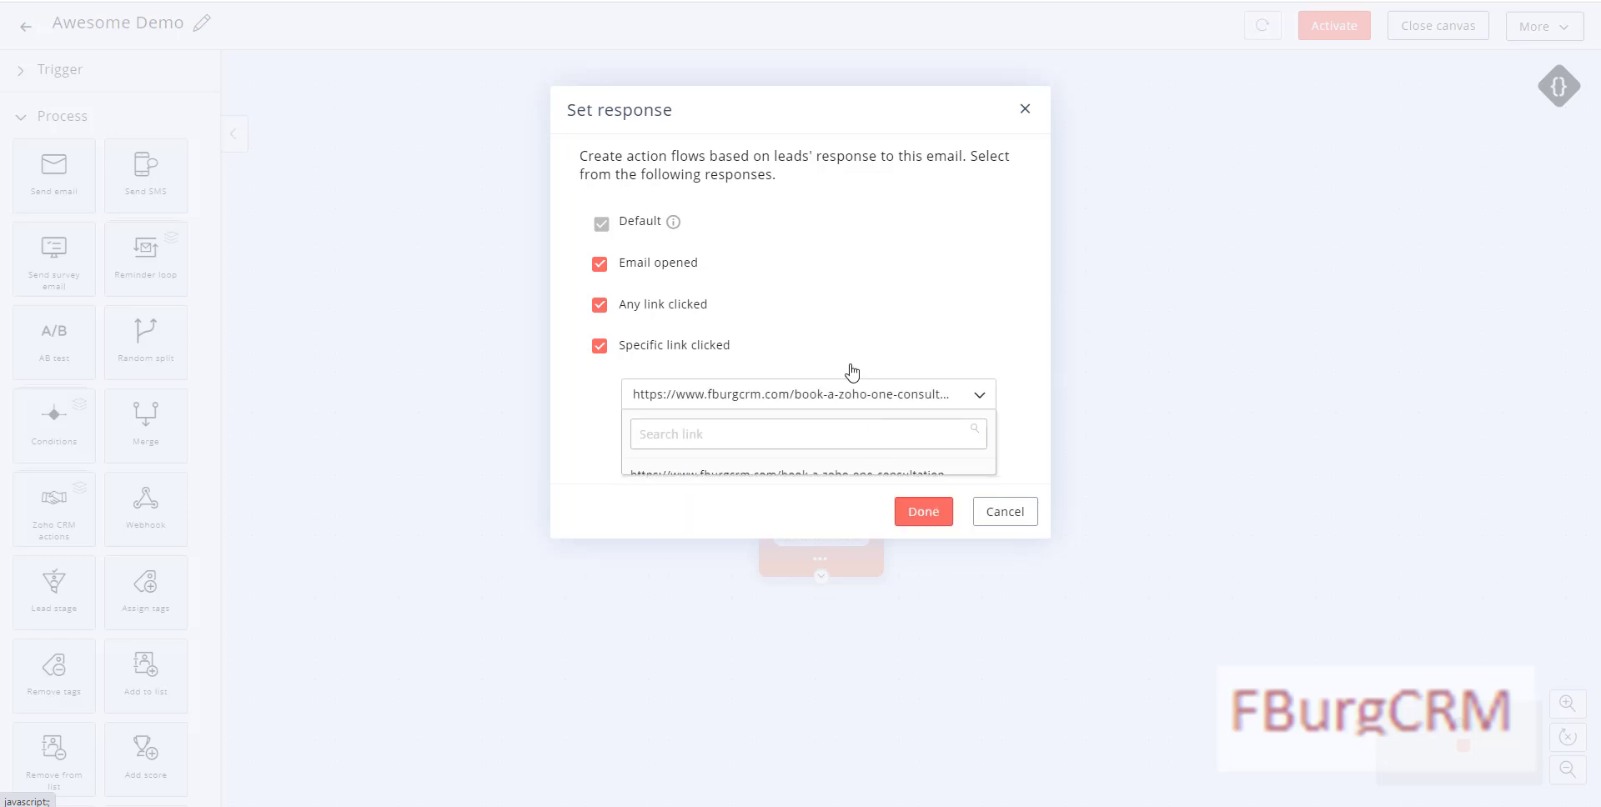
left_click(922, 514)
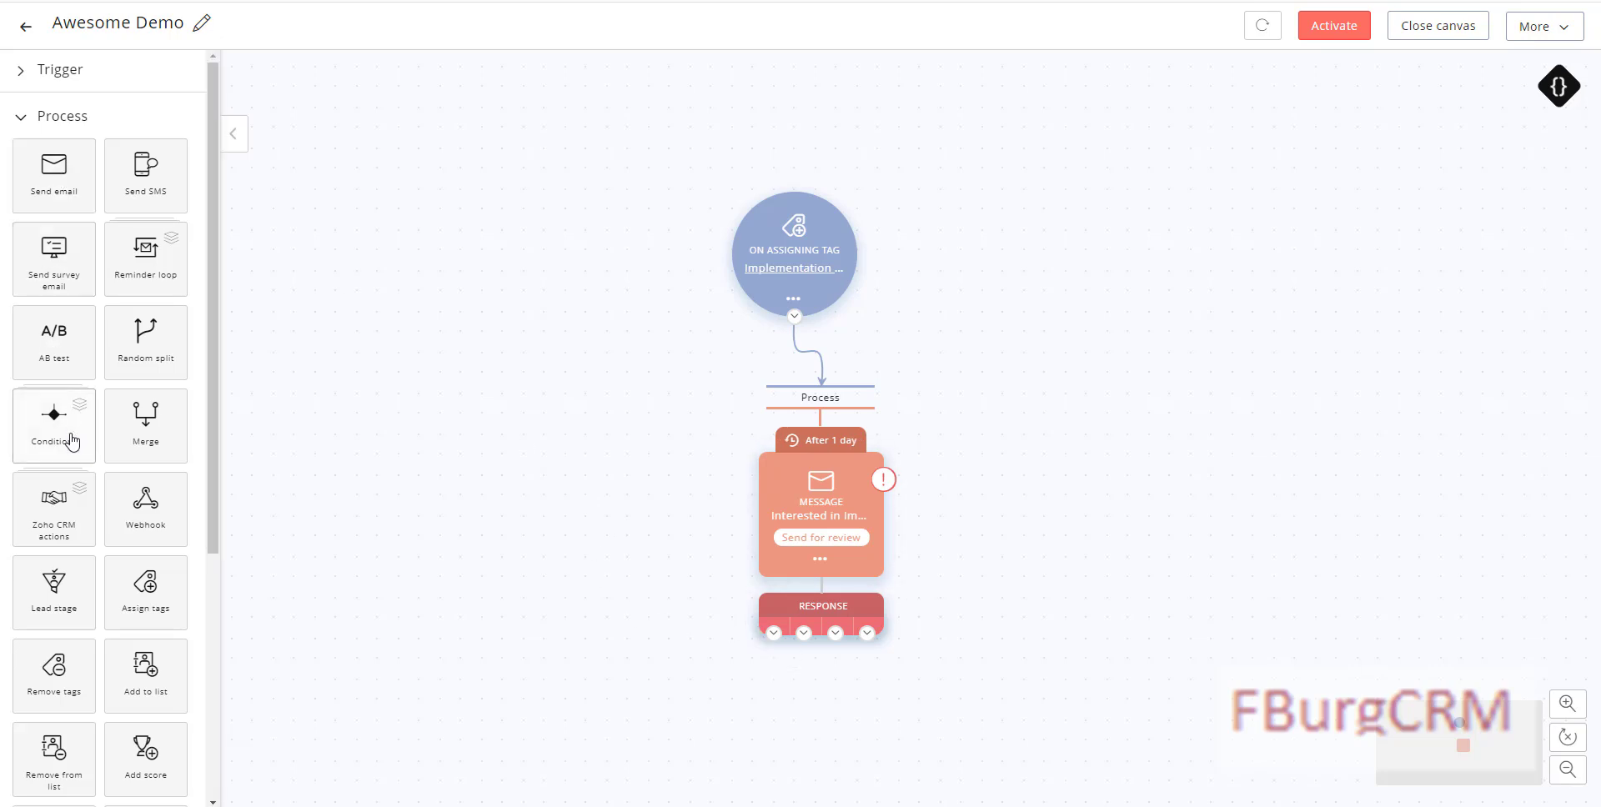
Step: Drop an If/else condition onto the Unopen branch and shift it left
left_click(52, 414)
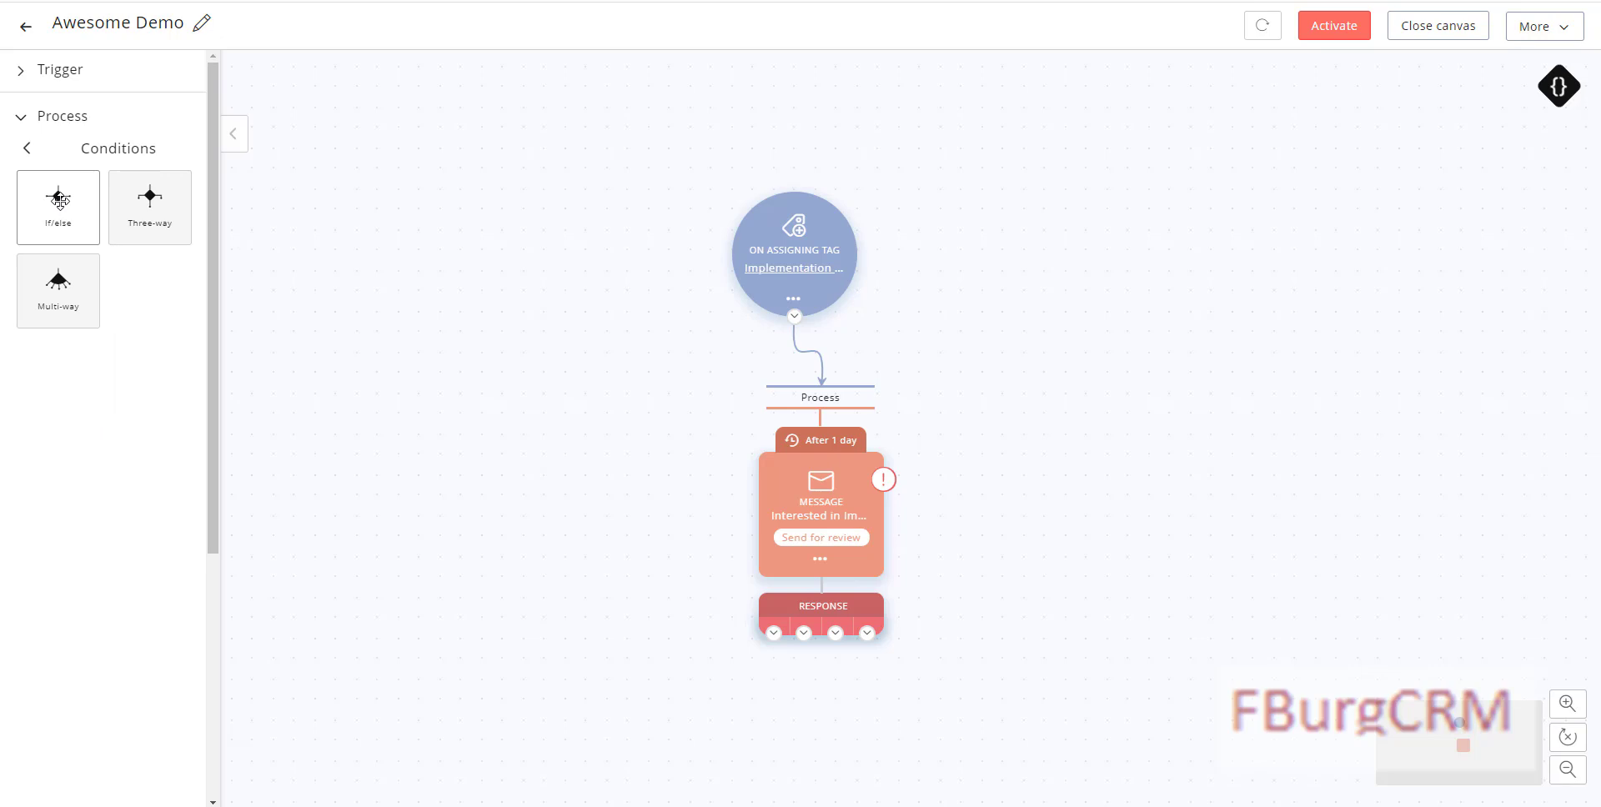
left_click_drag(59, 200, 700, 705)
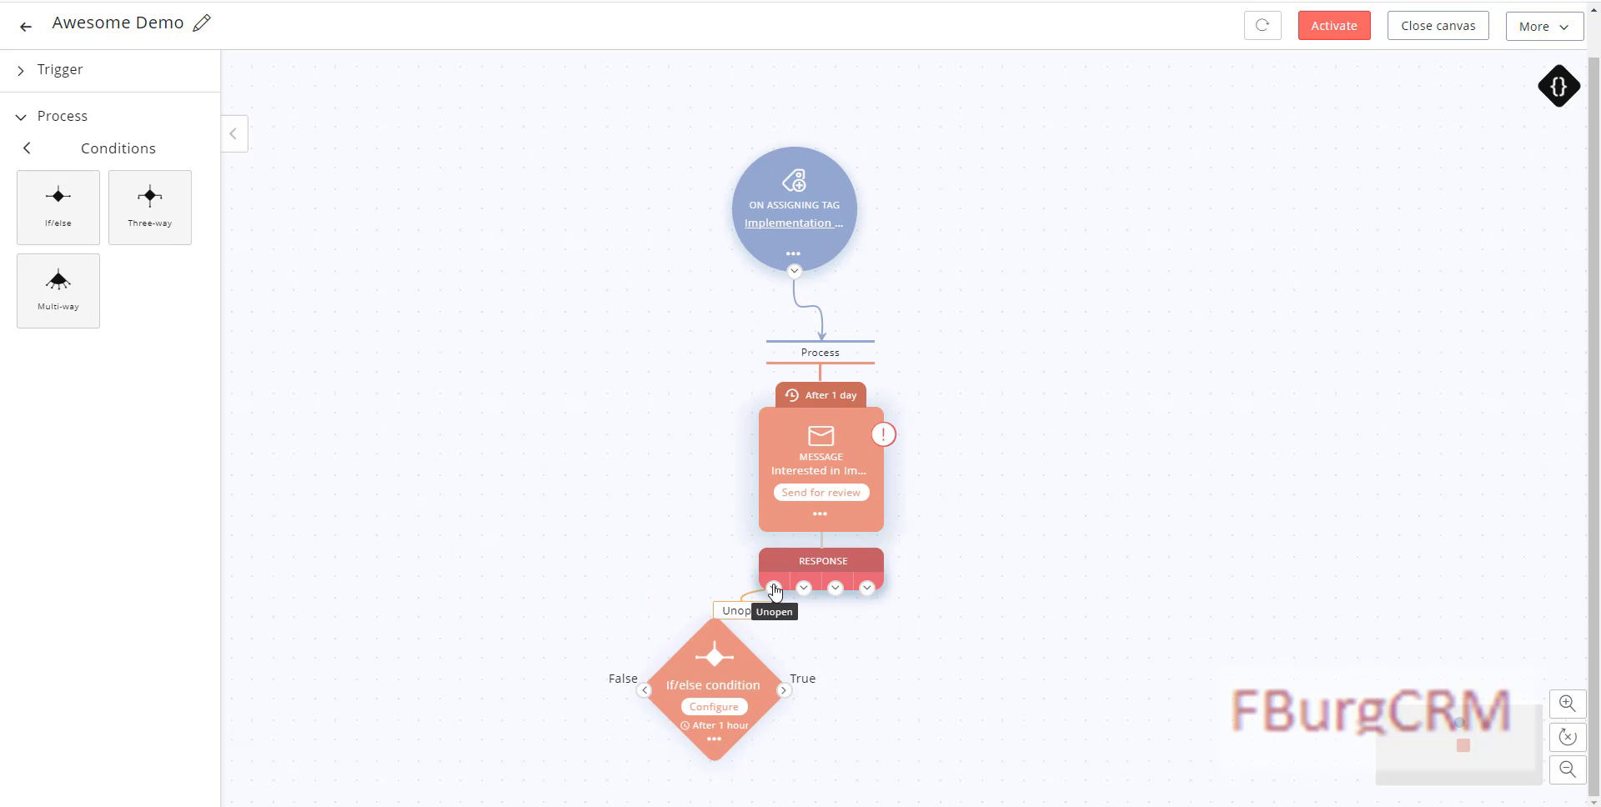
left_click(713, 708)
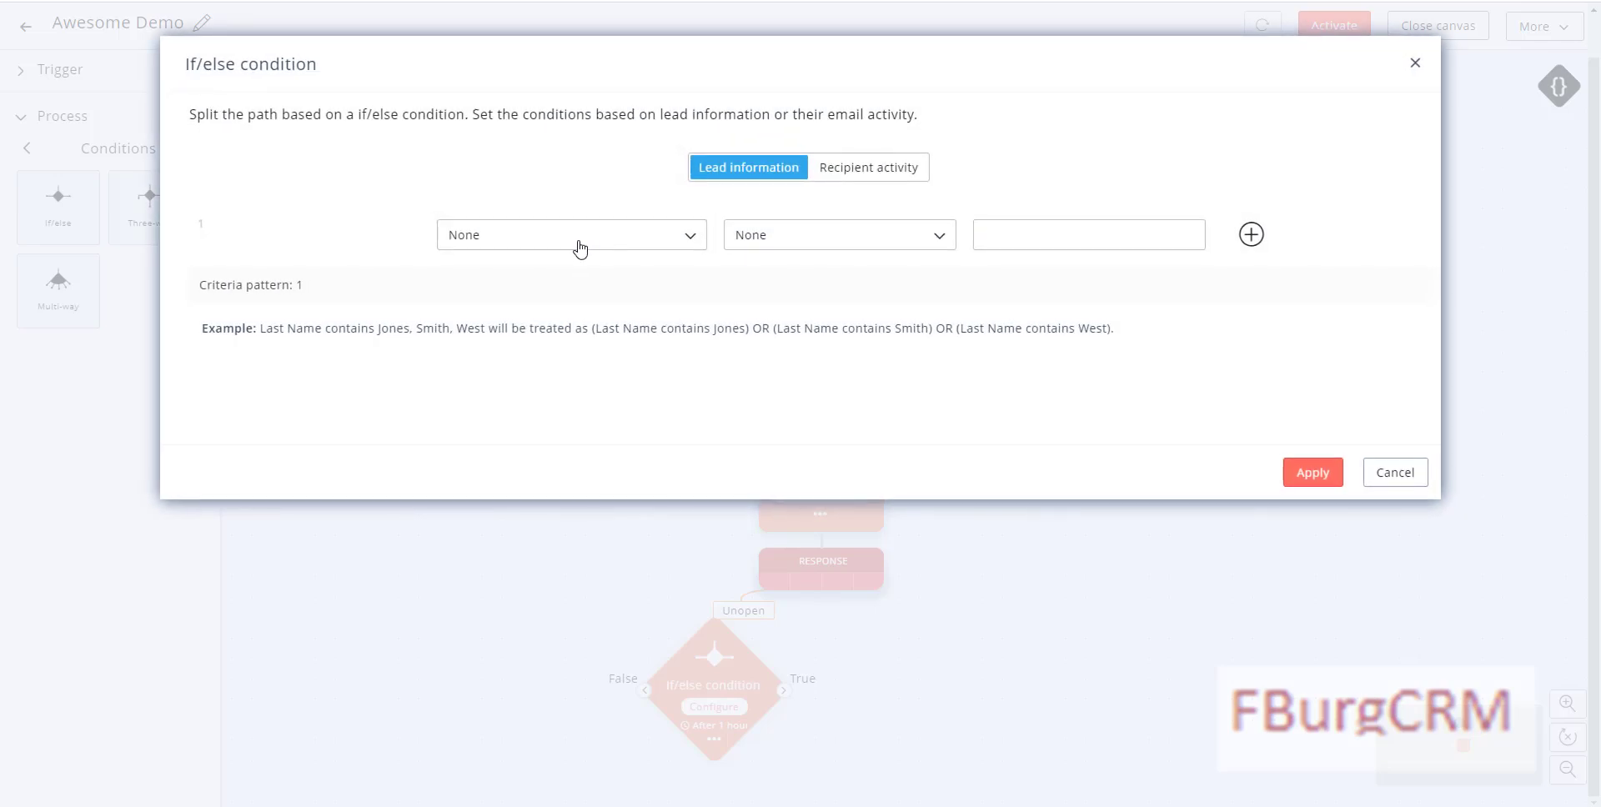
left_click(579, 240)
left_click(579, 169)
left_click(1395, 472)
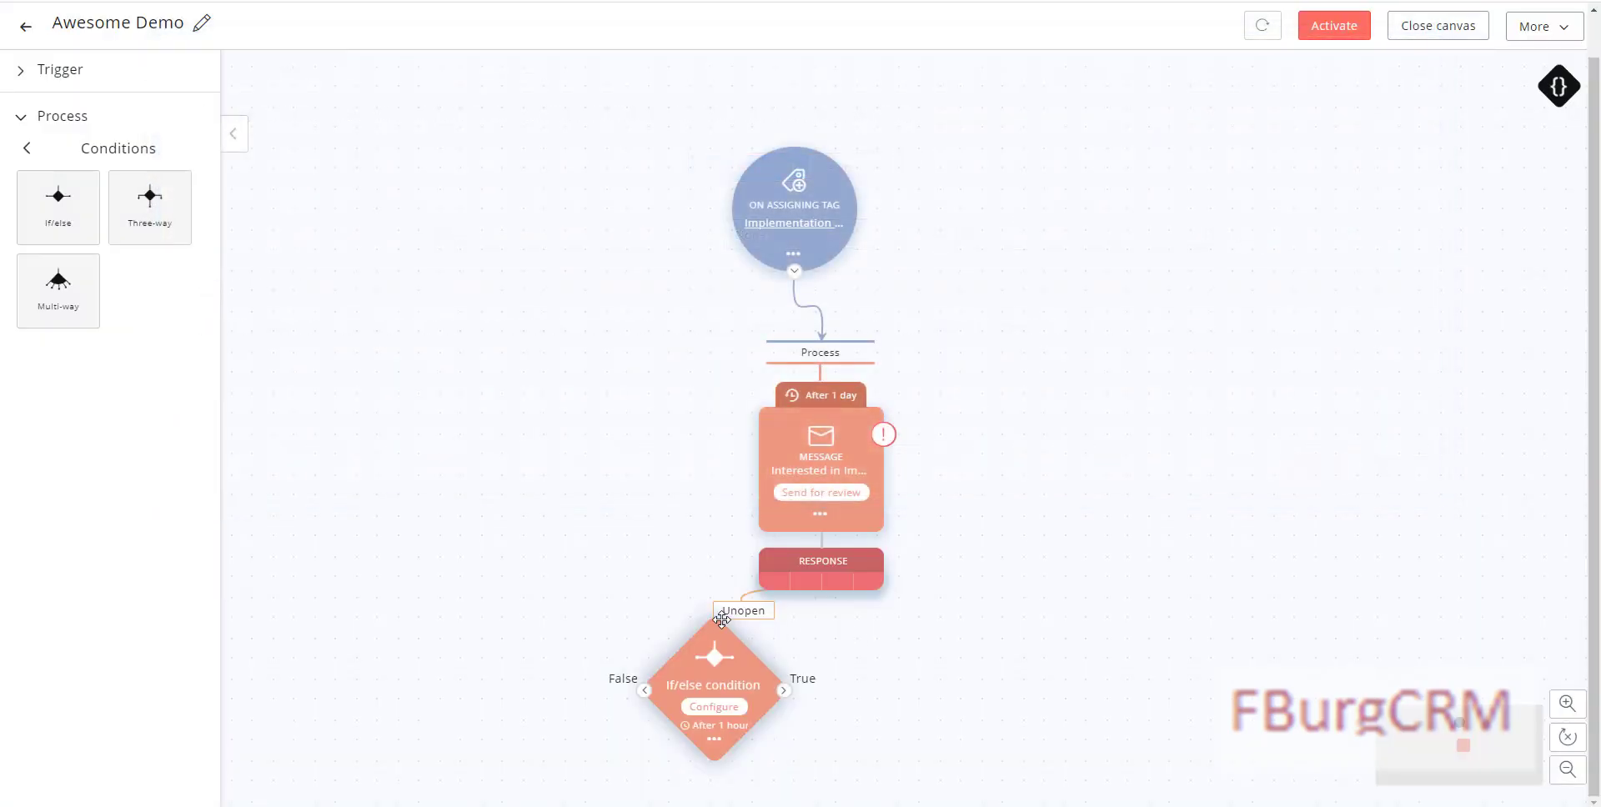
mouse_move(737, 613)
left_click_drag(713, 639, 605, 639)
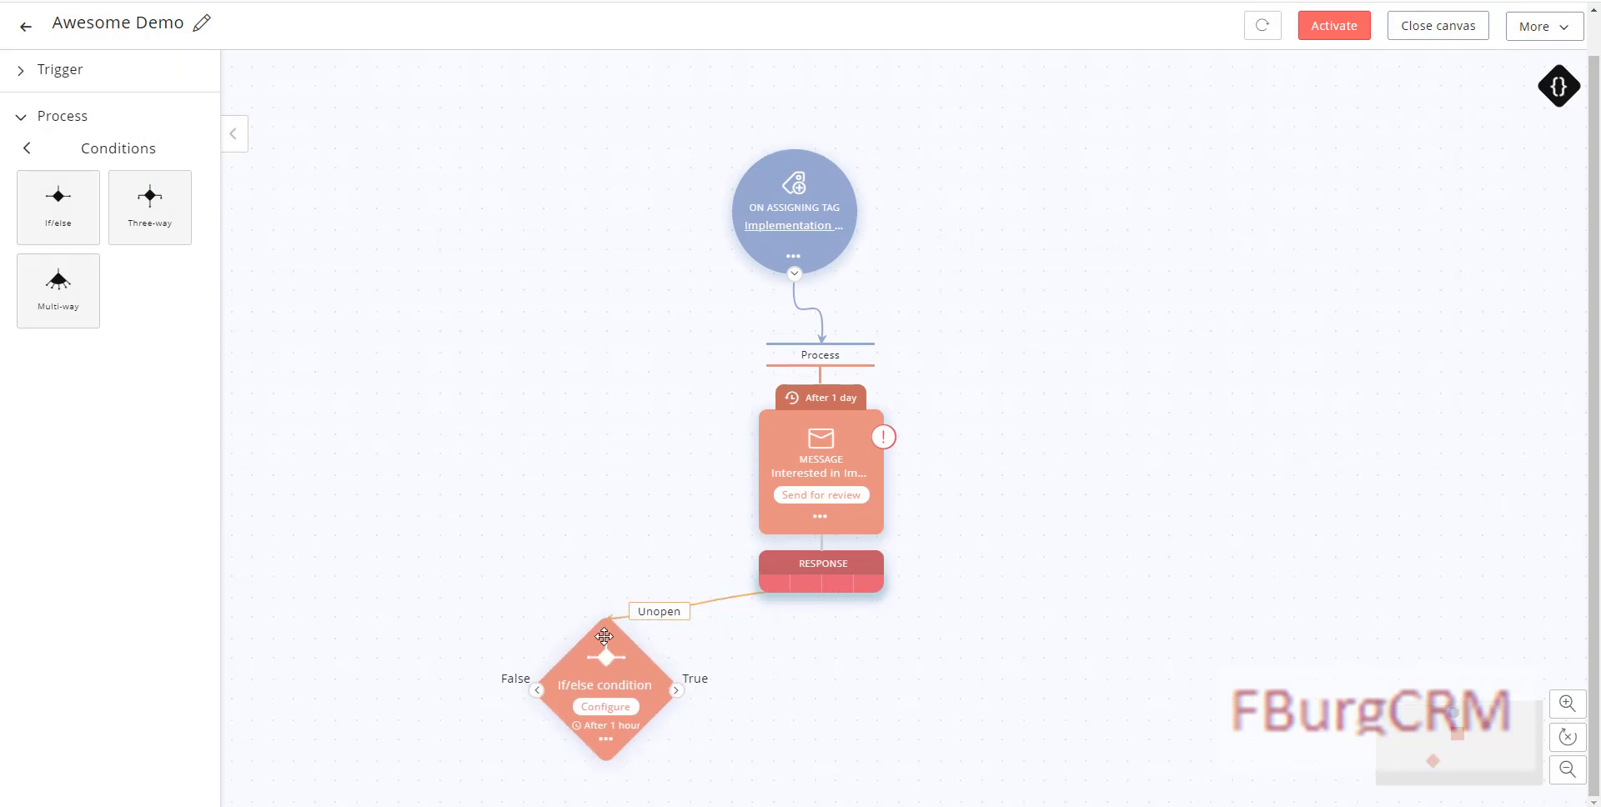
Step: Change the condition's delay from 1 hour to 1 day
left_click(605, 742)
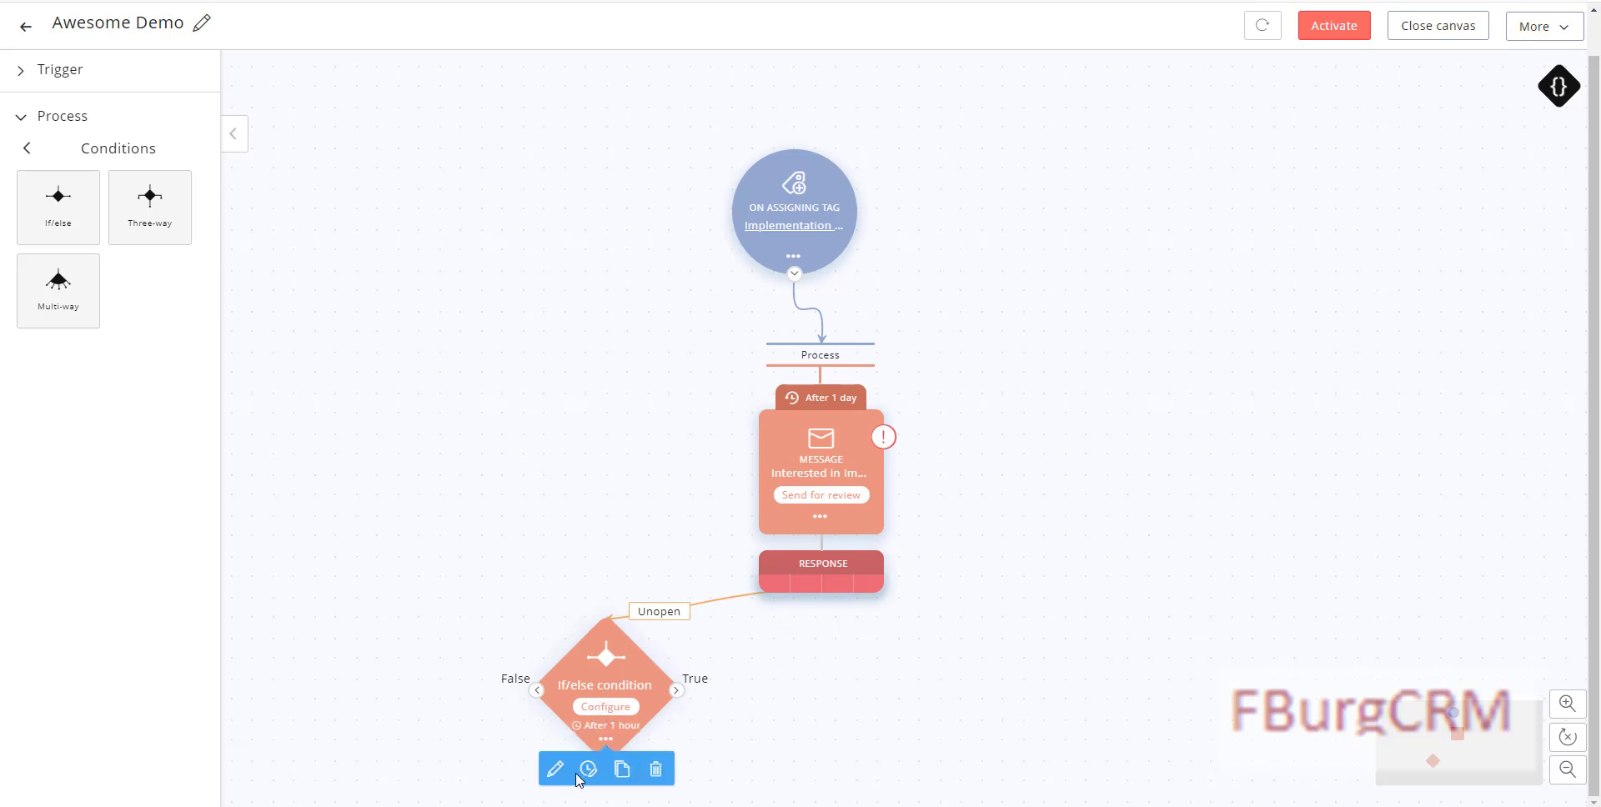
left_click(591, 772)
left_click(840, 121)
left_click(817, 178)
left_click(968, 265)
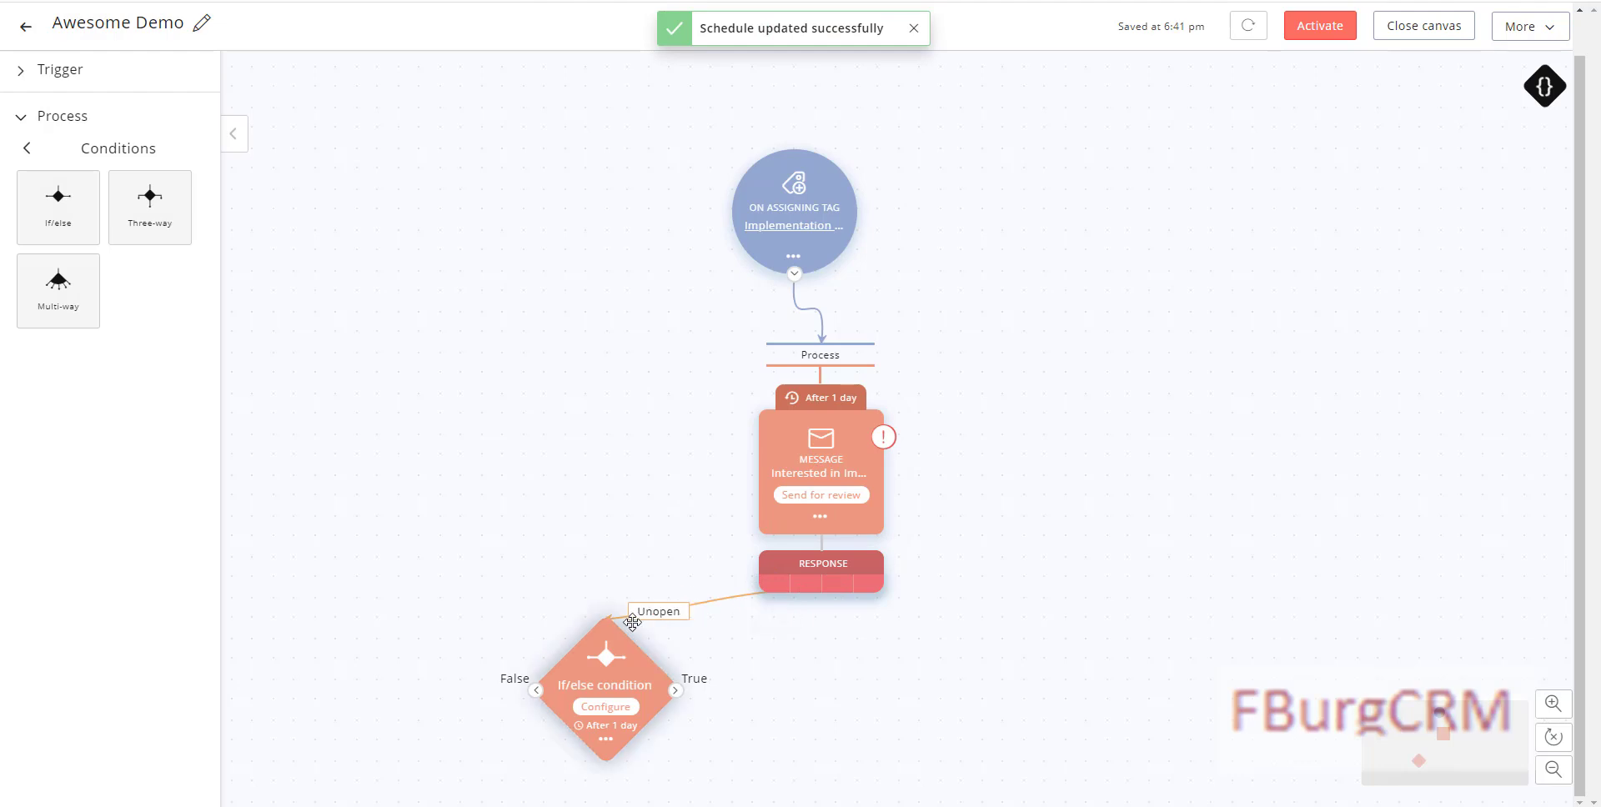
left_click(607, 709)
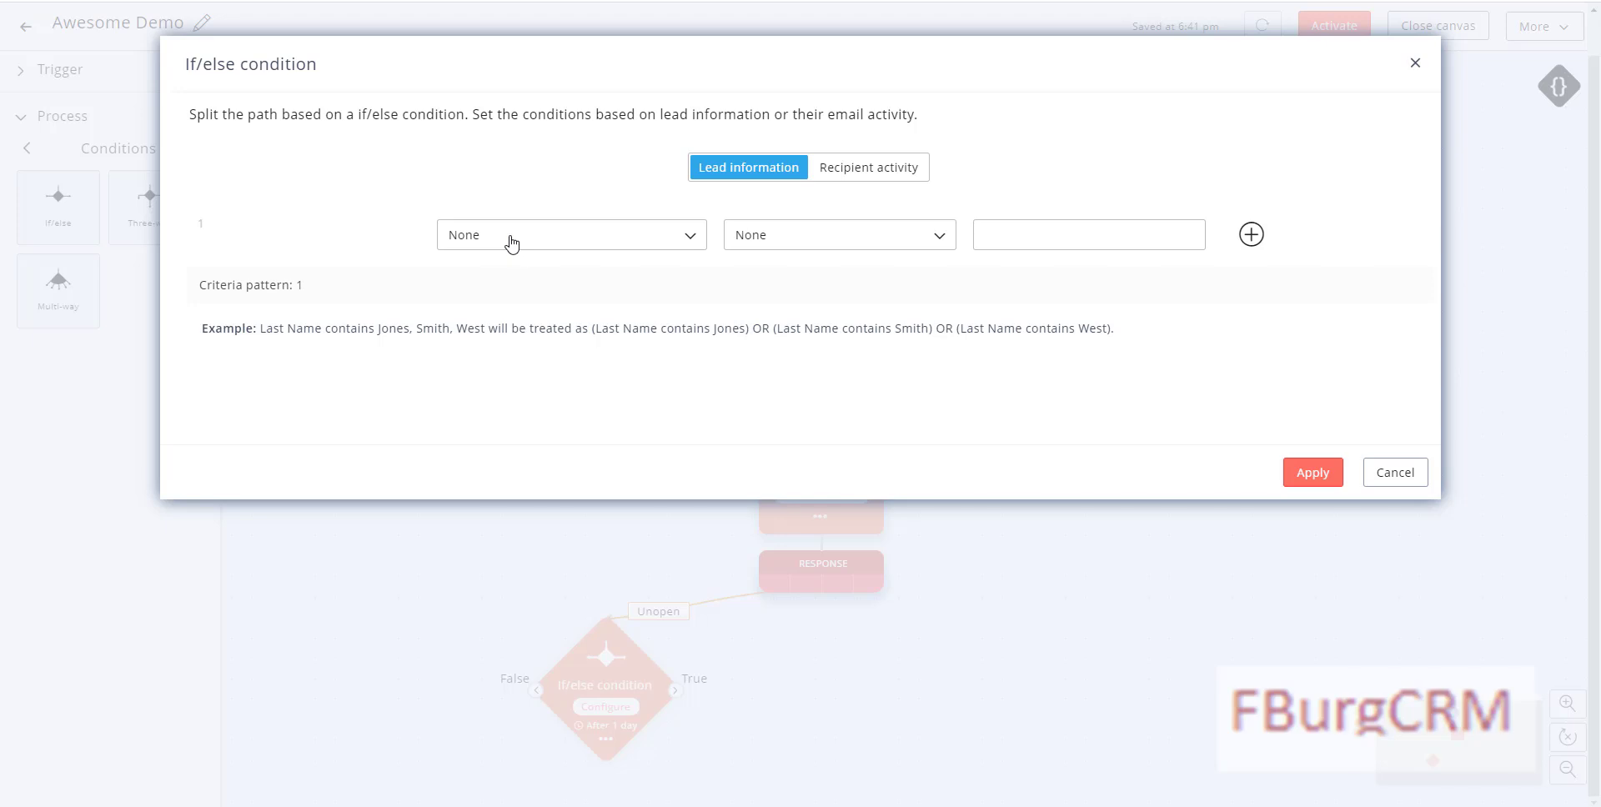
Step: Build Title contains rows for CEO, CIO and VP, and add a fourth row
left_click(512, 242)
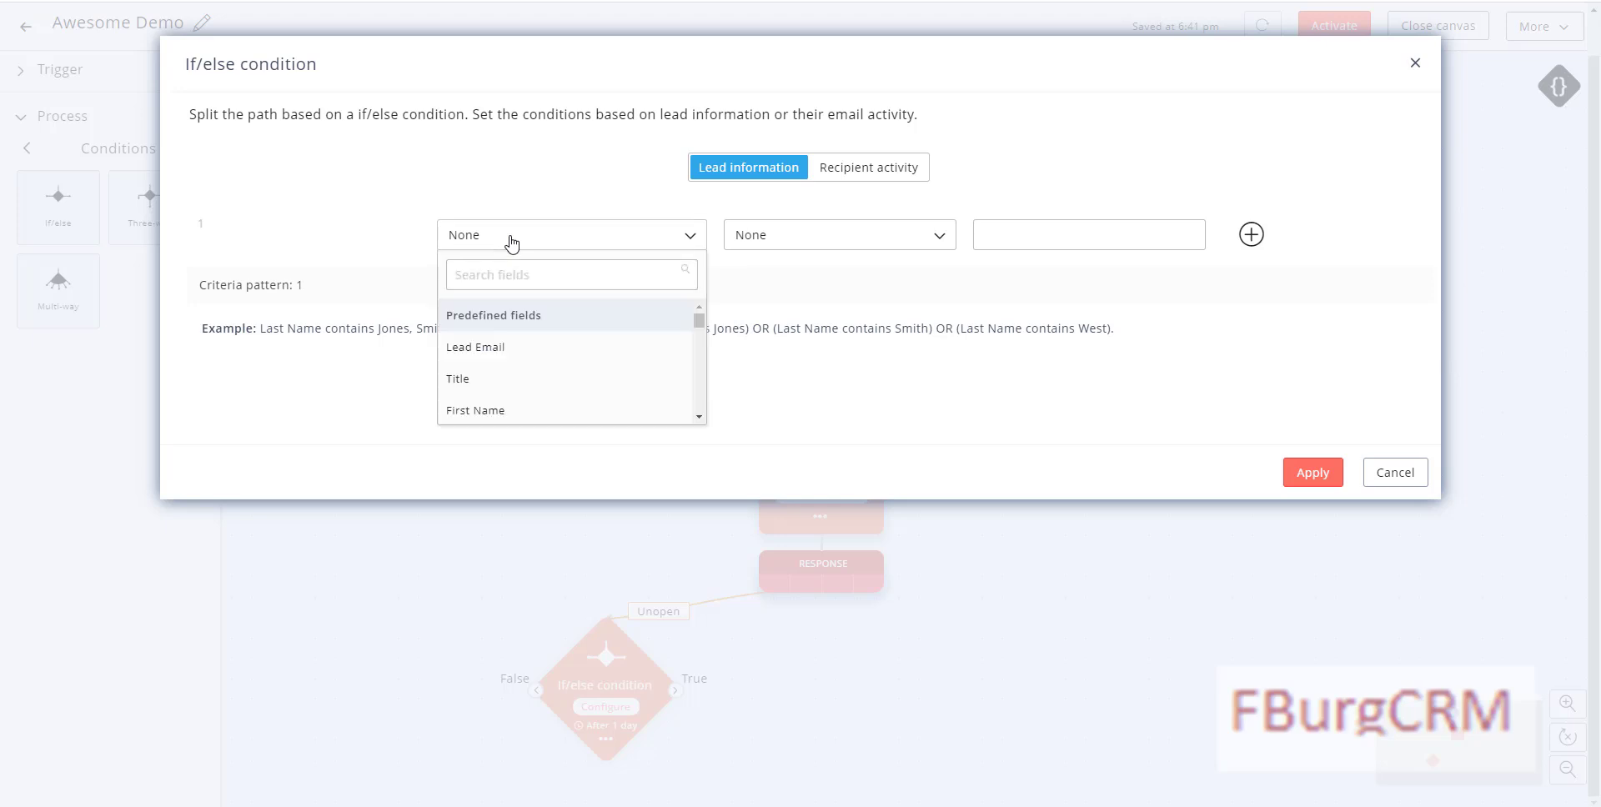
left_click(487, 377)
left_click(825, 243)
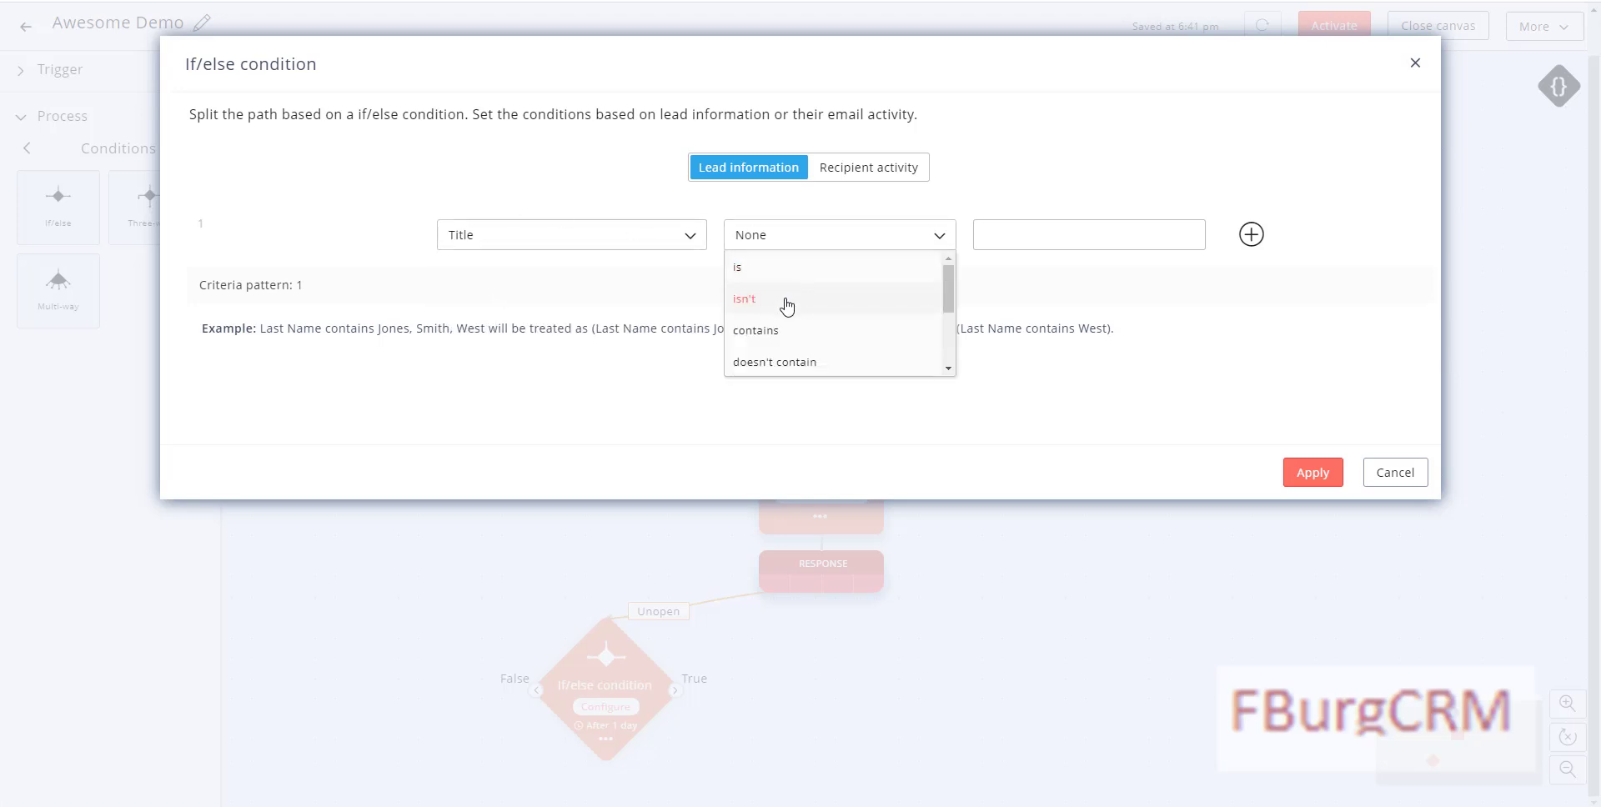
left_click(821, 329)
left_click(1015, 240)
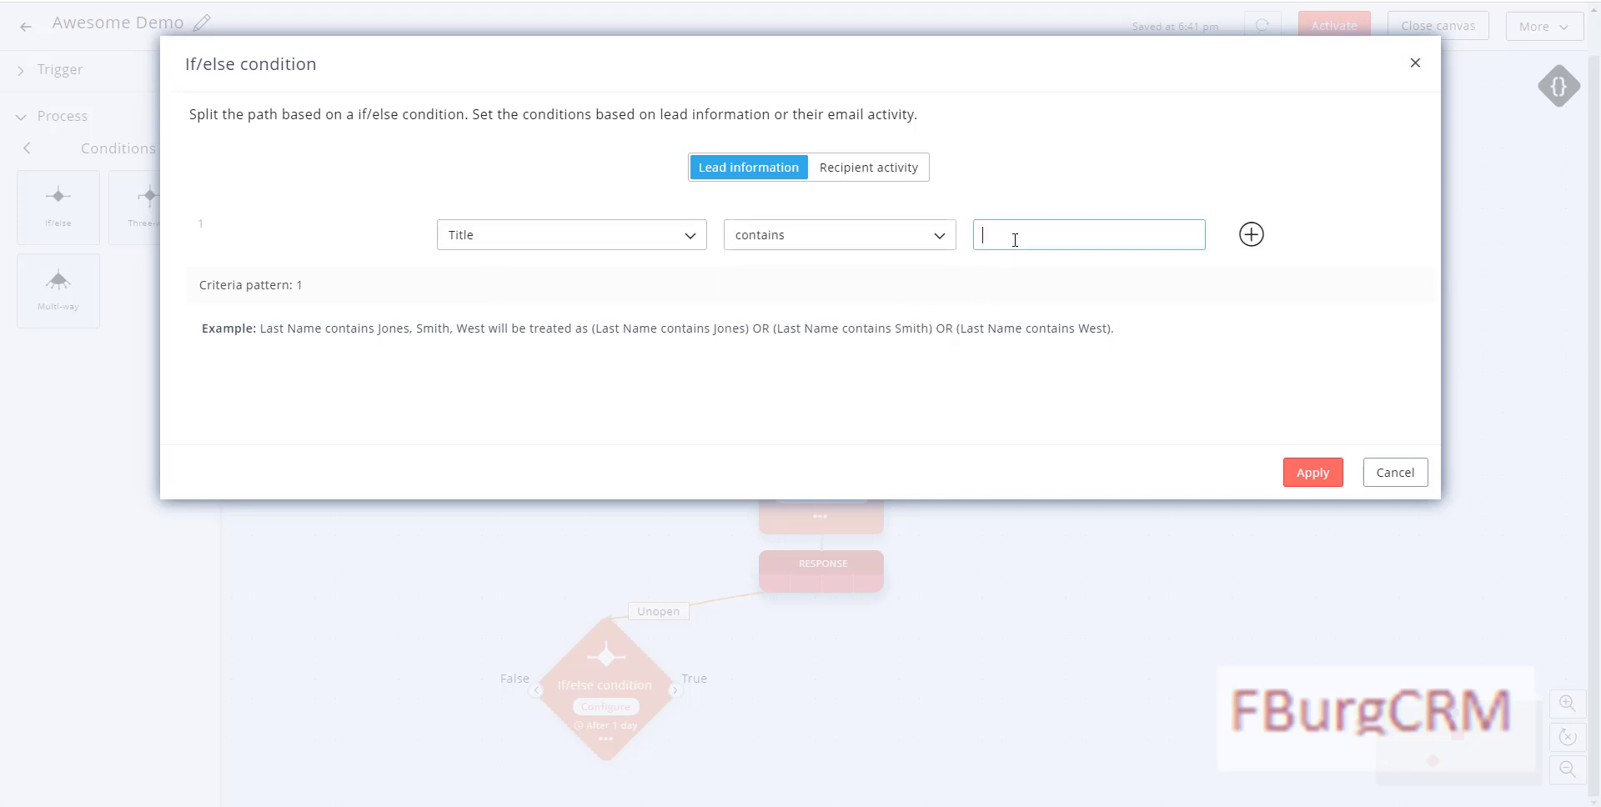
left_click(1251, 236)
left_click_drag(1011, 309, 995, 310)
type("FO")
left_click(1251, 302)
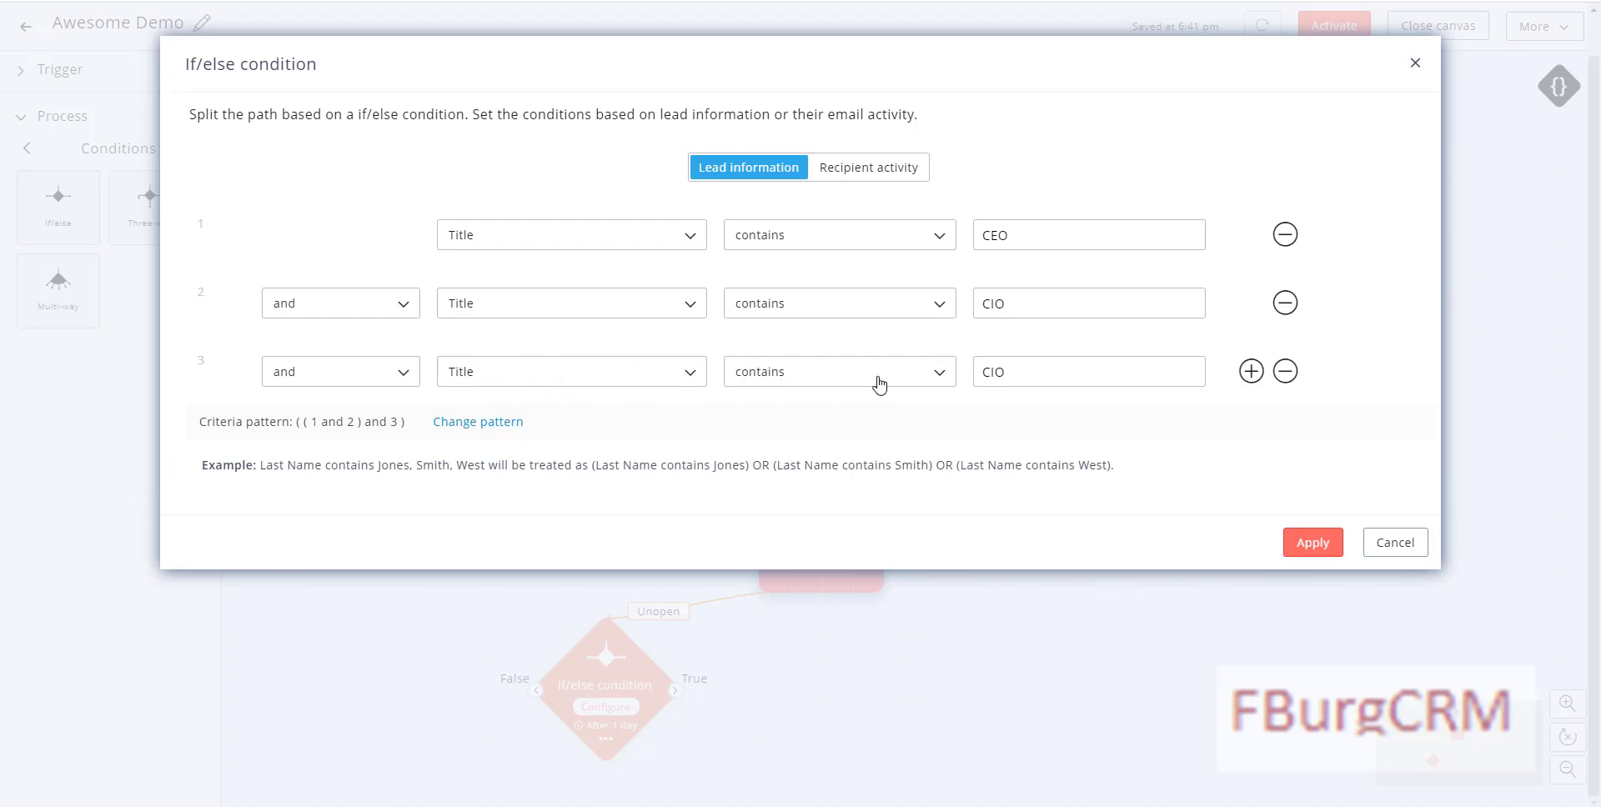
left_click_drag(1007, 374, 975, 374)
type("V")
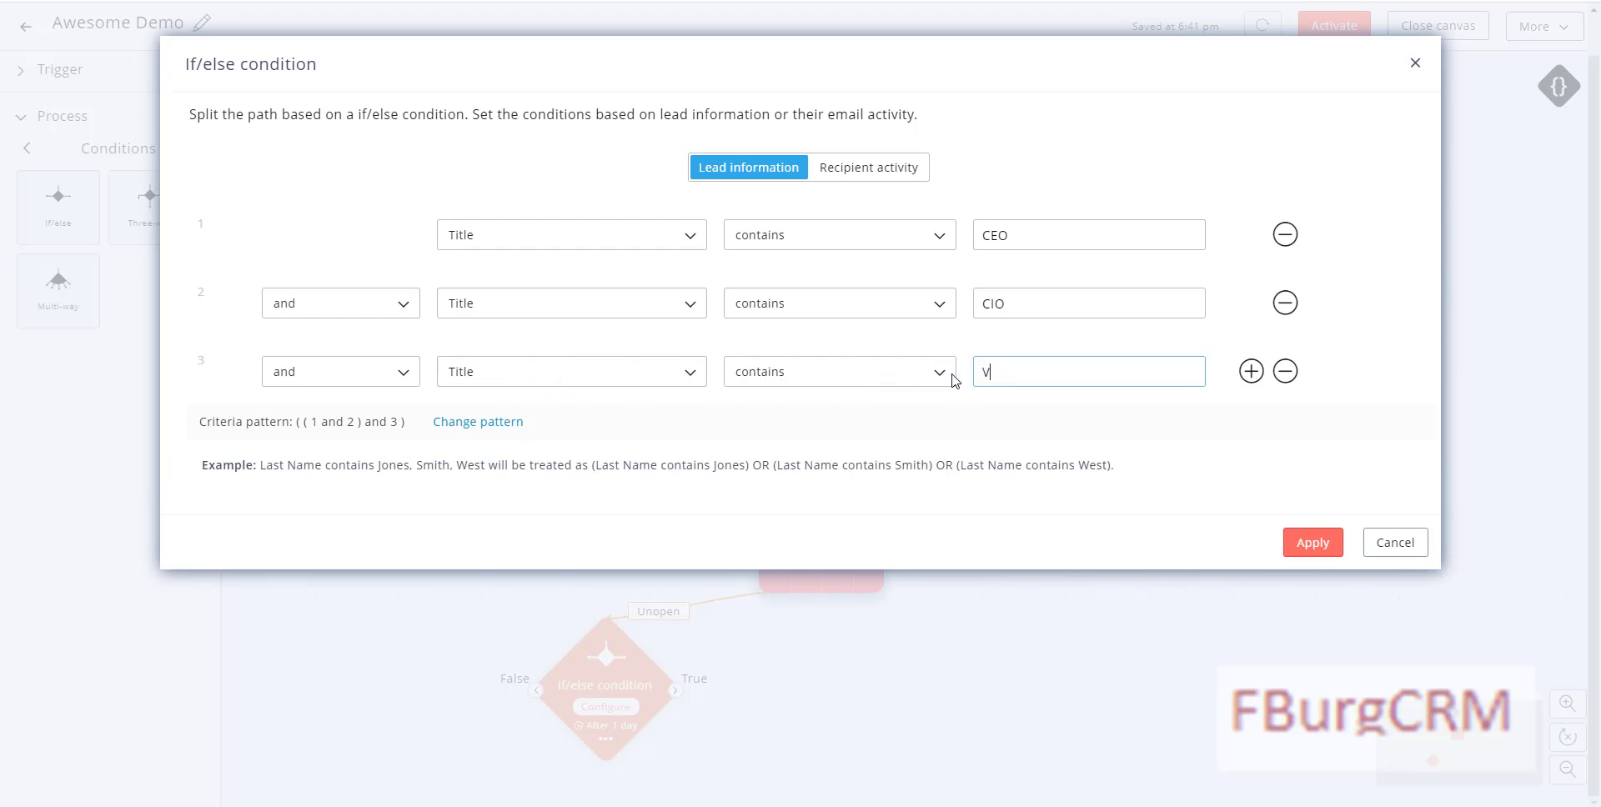
type("P")
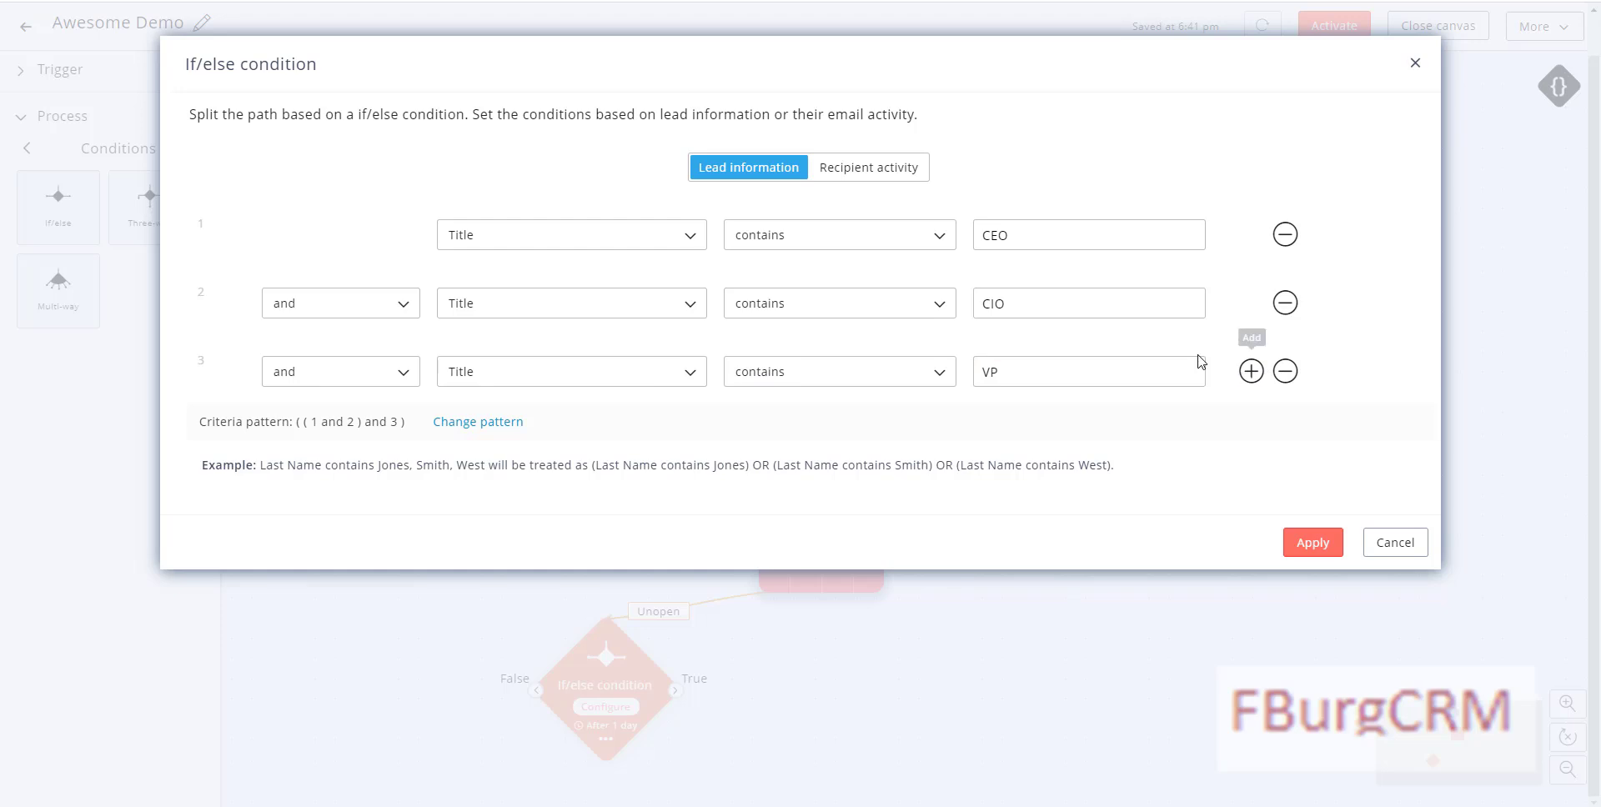
left_click(1251, 371)
Step: Join all rows with 'or', set the fourth to Director, and apply
left_click(329, 307)
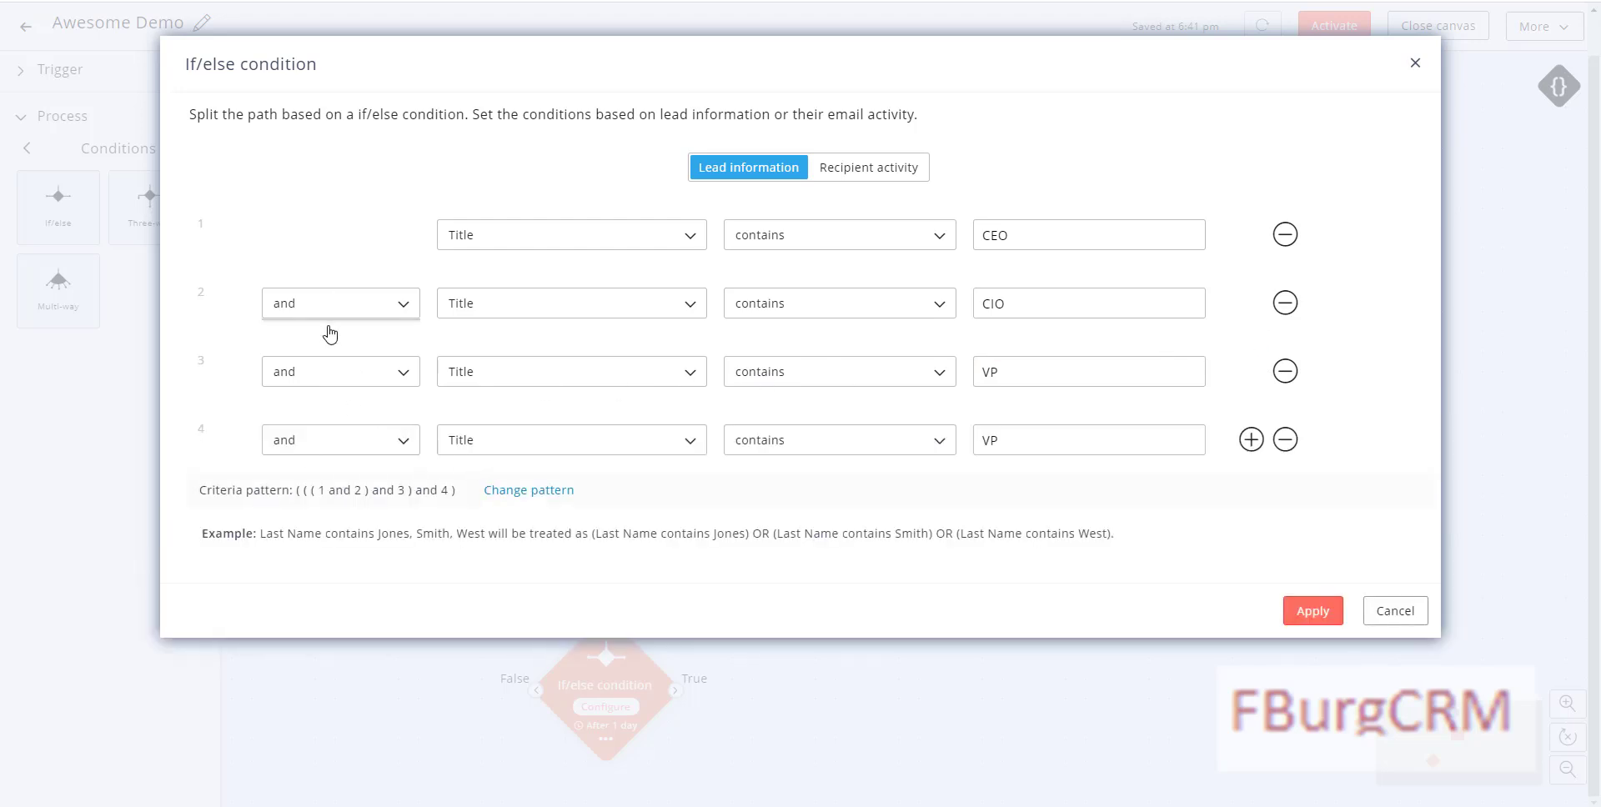
left_click(308, 364)
left_click(313, 373)
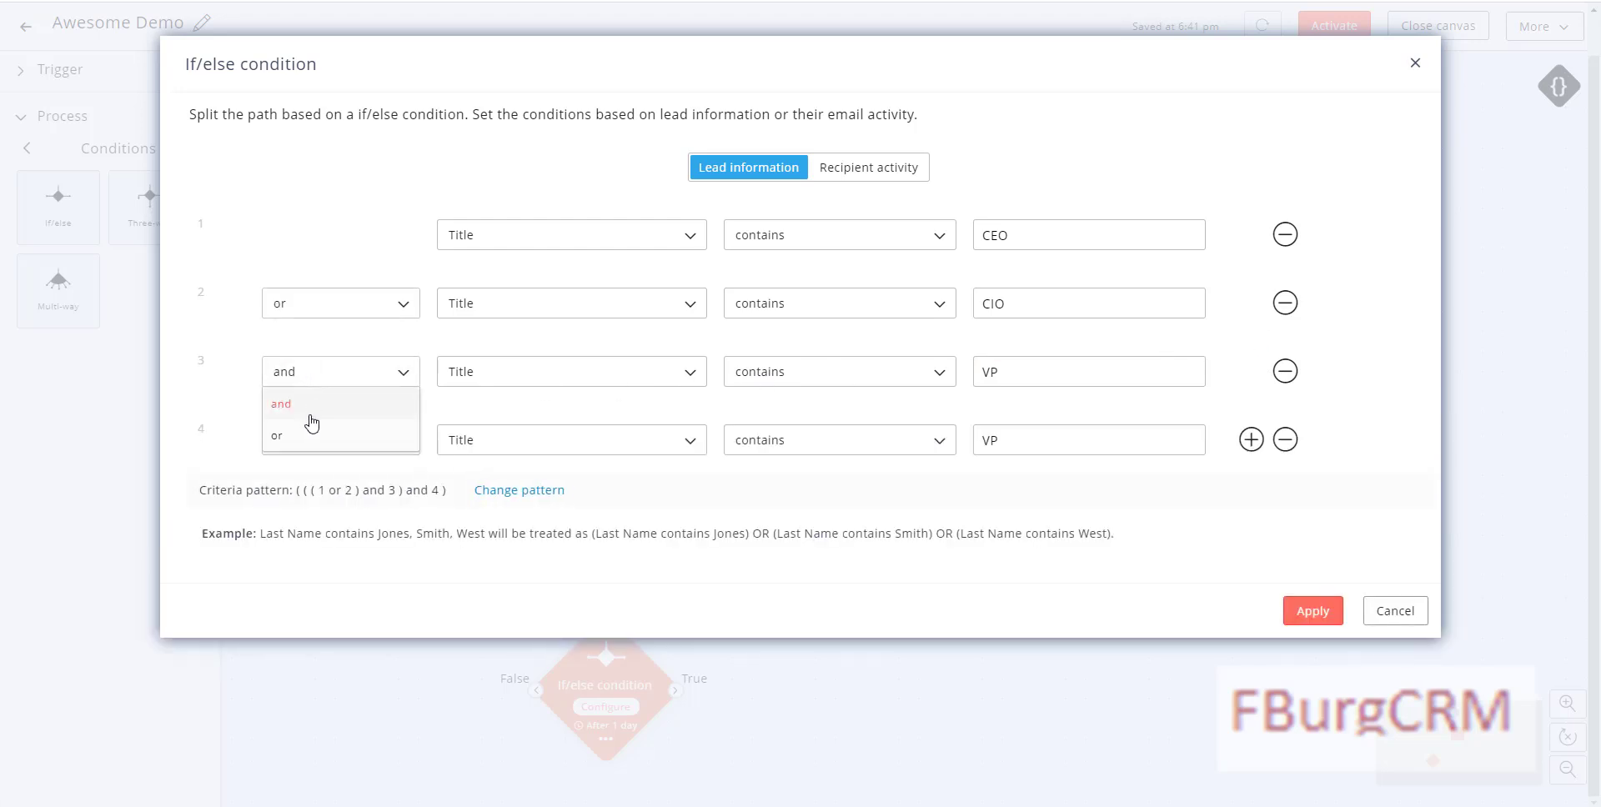
left_click(308, 434)
left_click(309, 438)
left_click(310, 498)
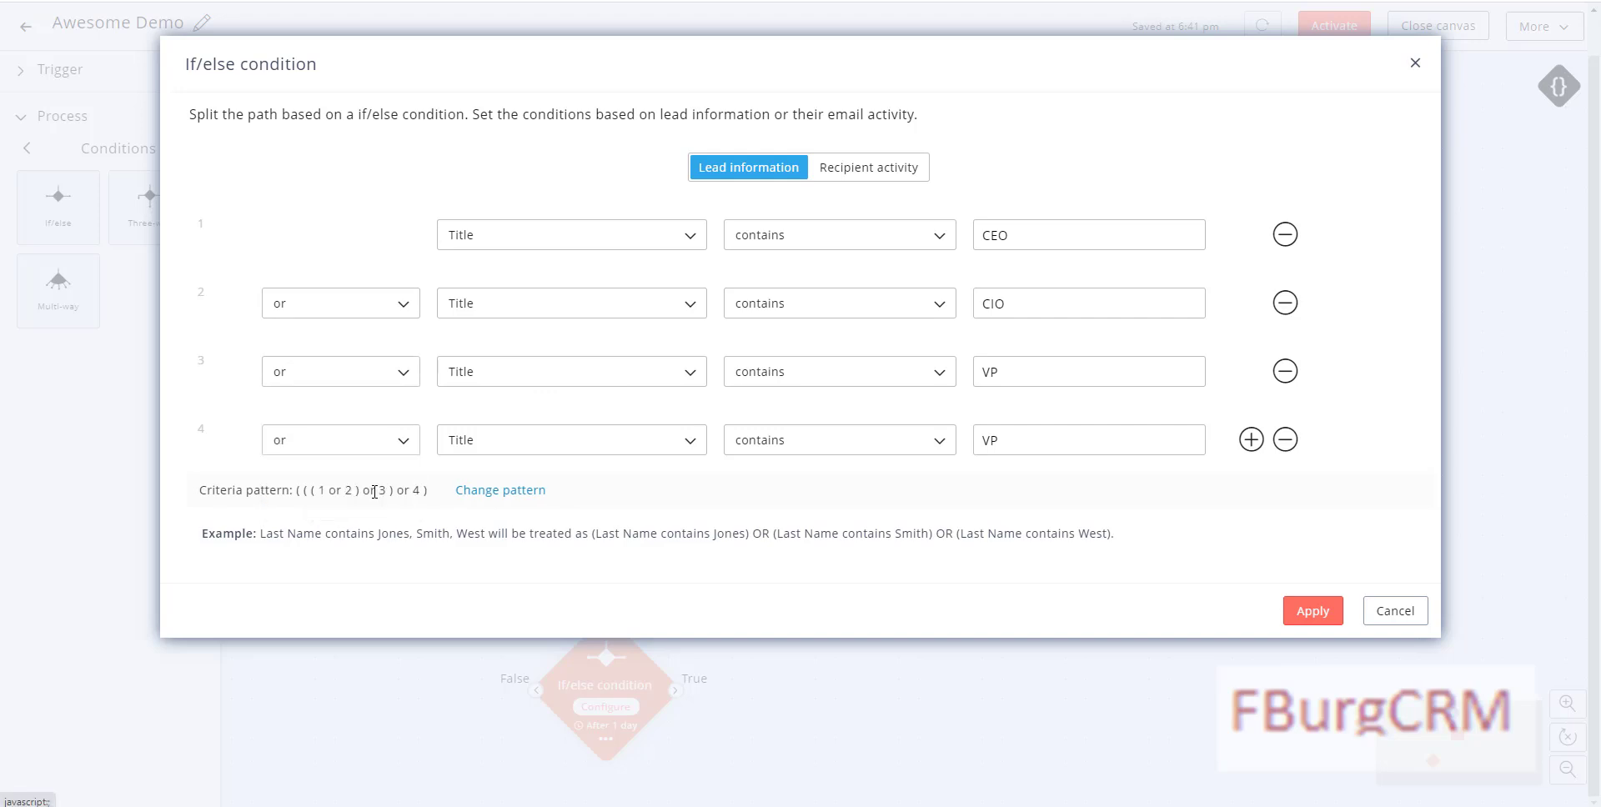
left_click_drag(1032, 447, 941, 448)
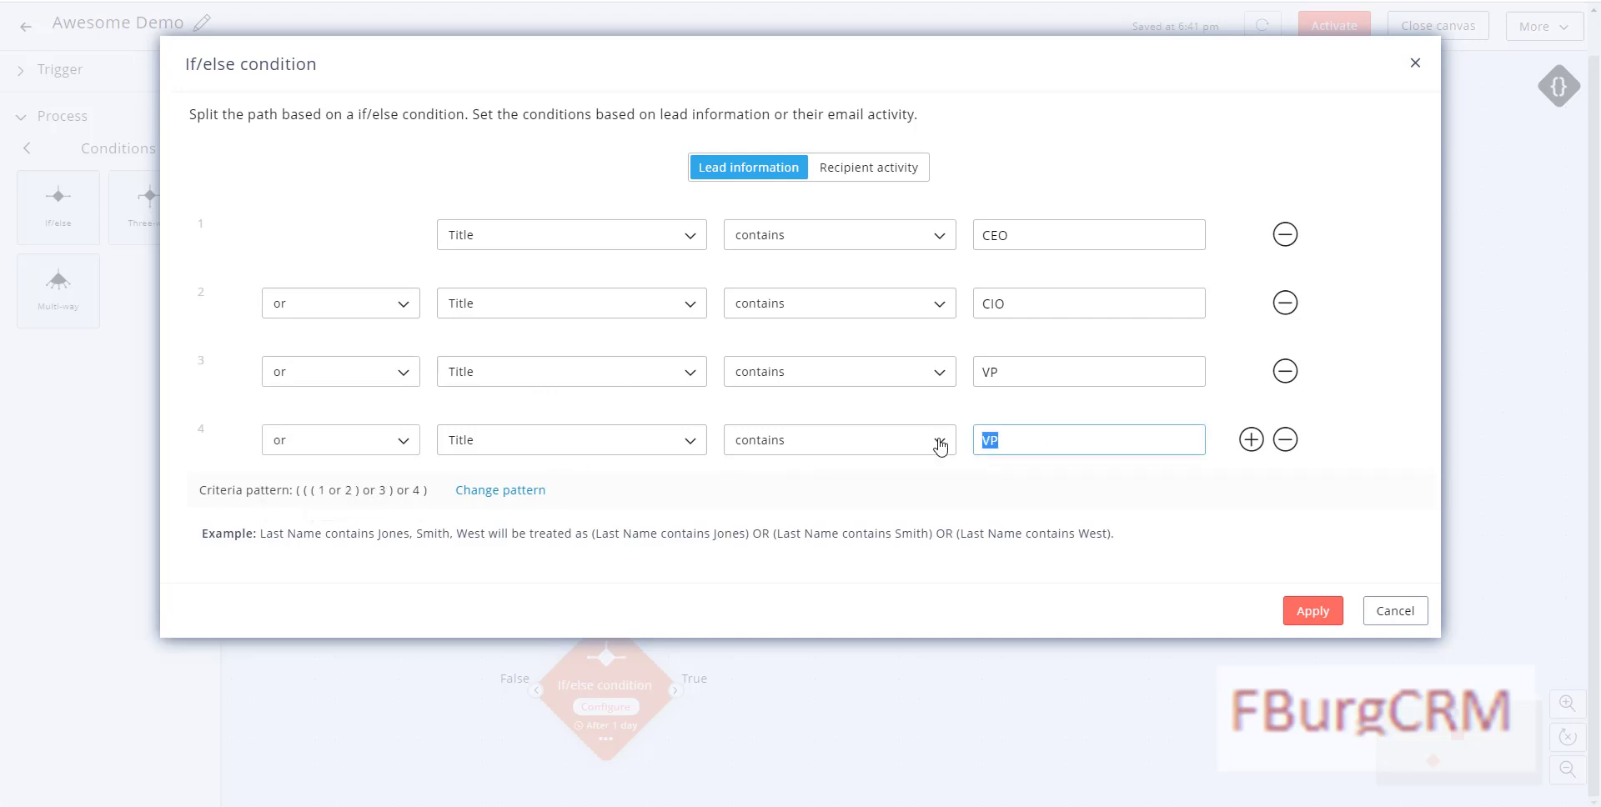
type("Director")
left_click(1308, 616)
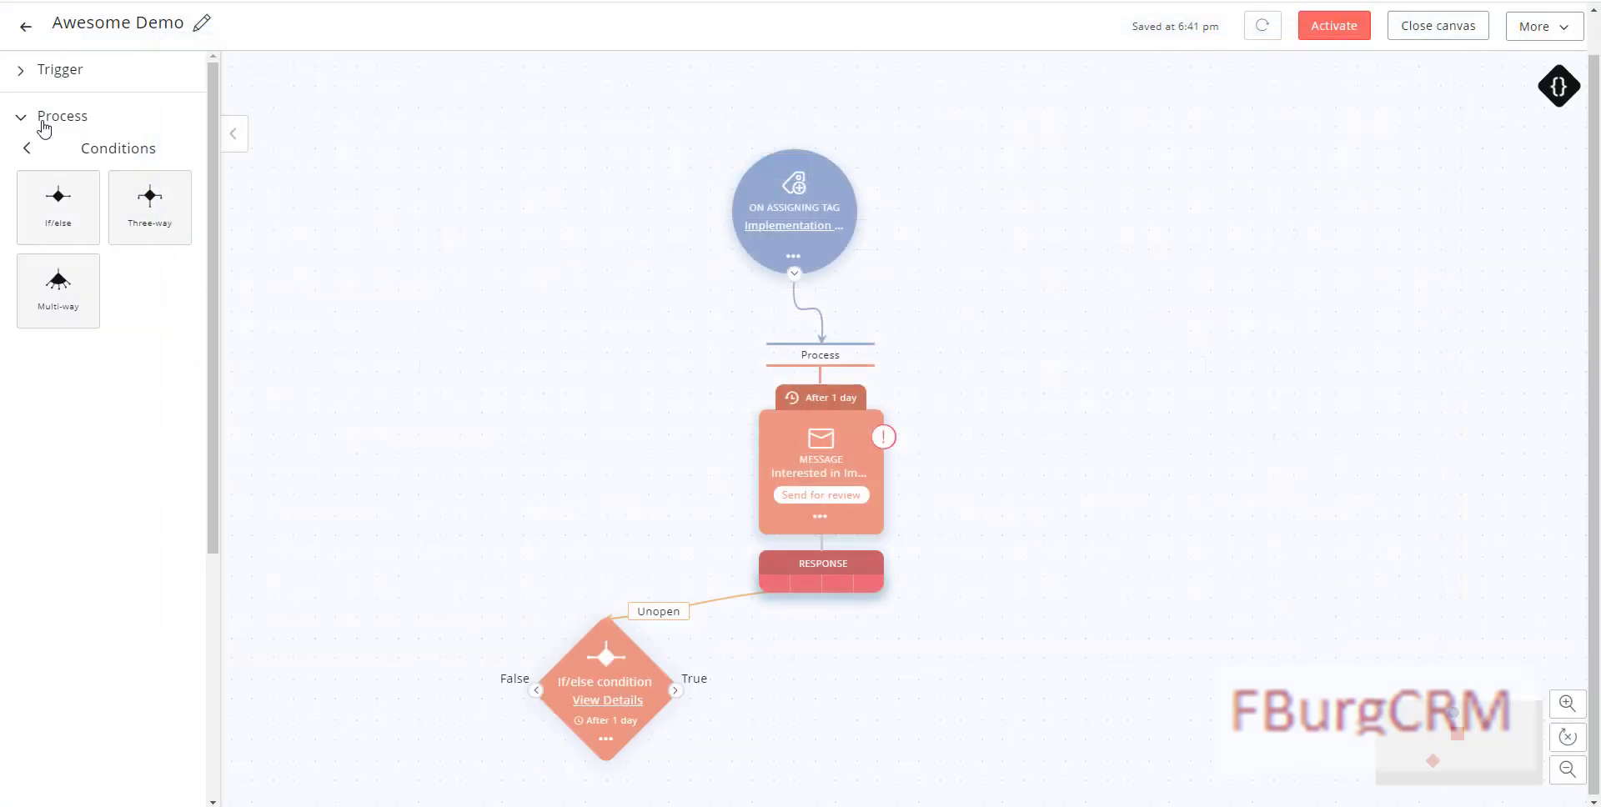
Step: Place a Merge node below the condition and a Send SMS step on its True branch
left_click(25, 147)
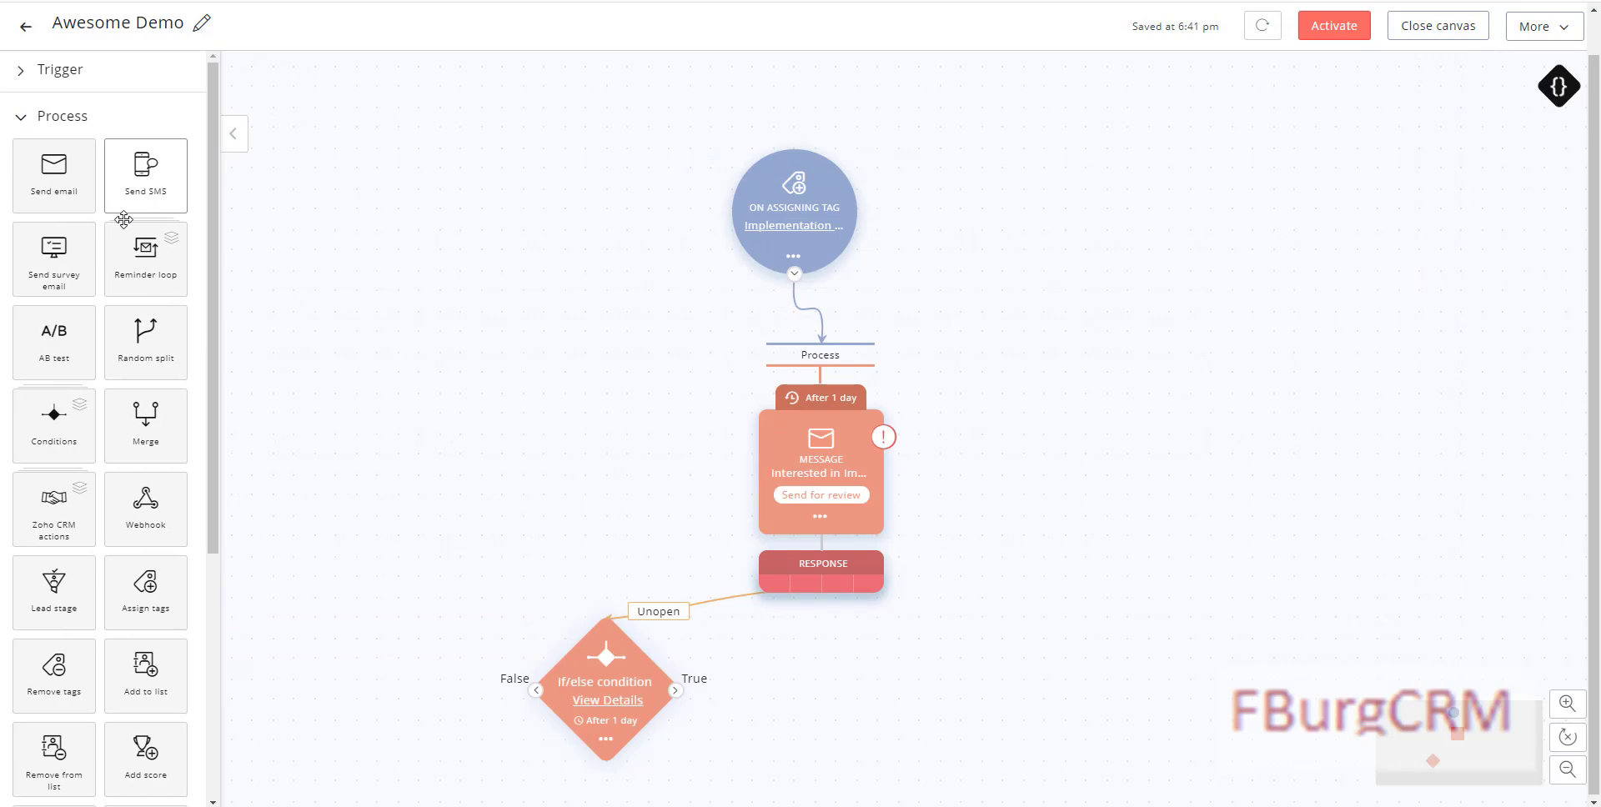
left_click_drag(143, 419, 975, 802)
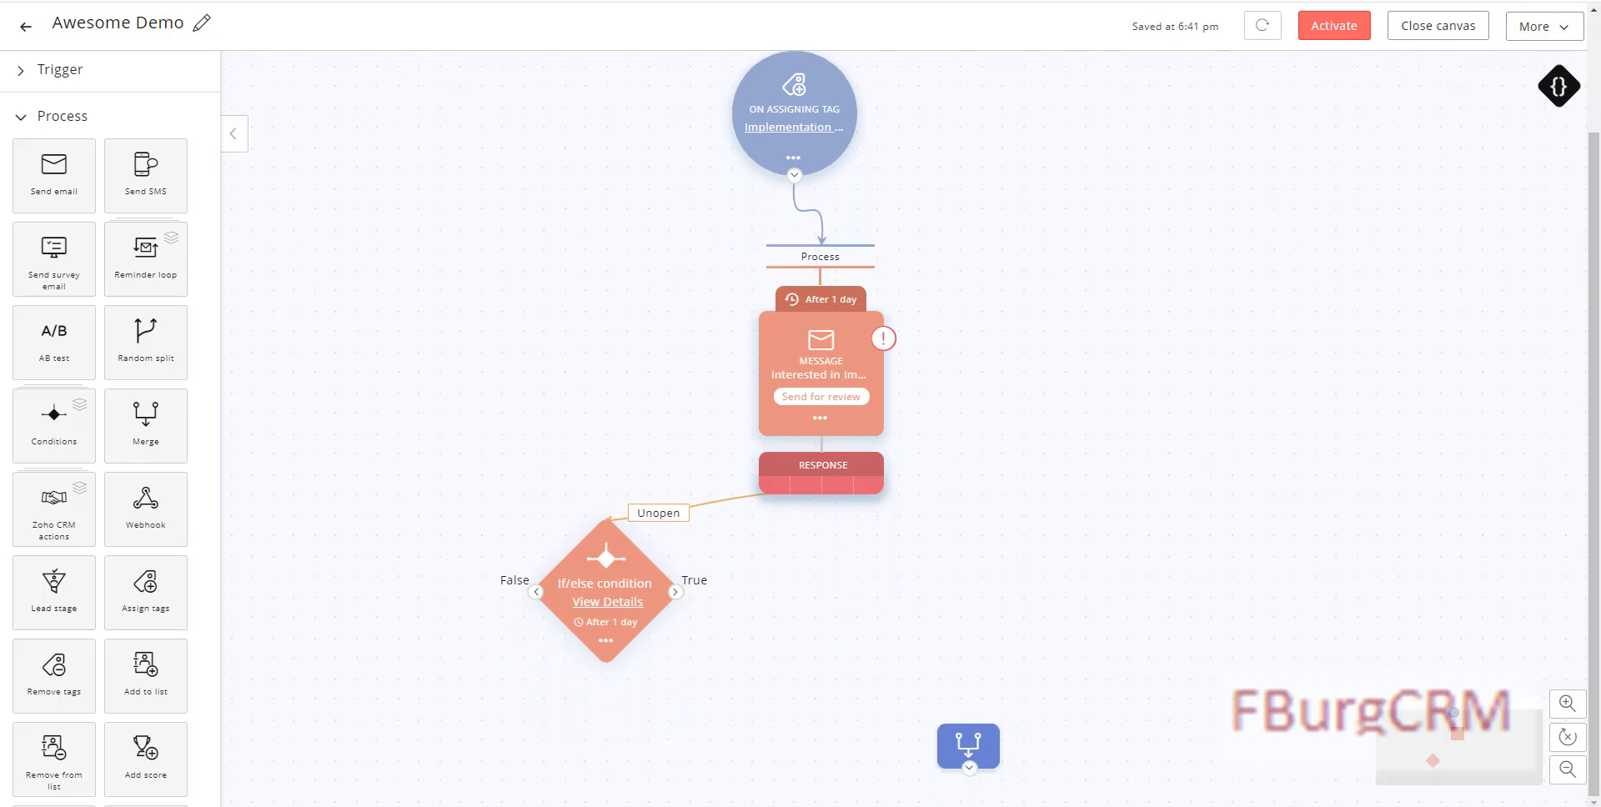
left_click_drag(973, 751, 880, 804)
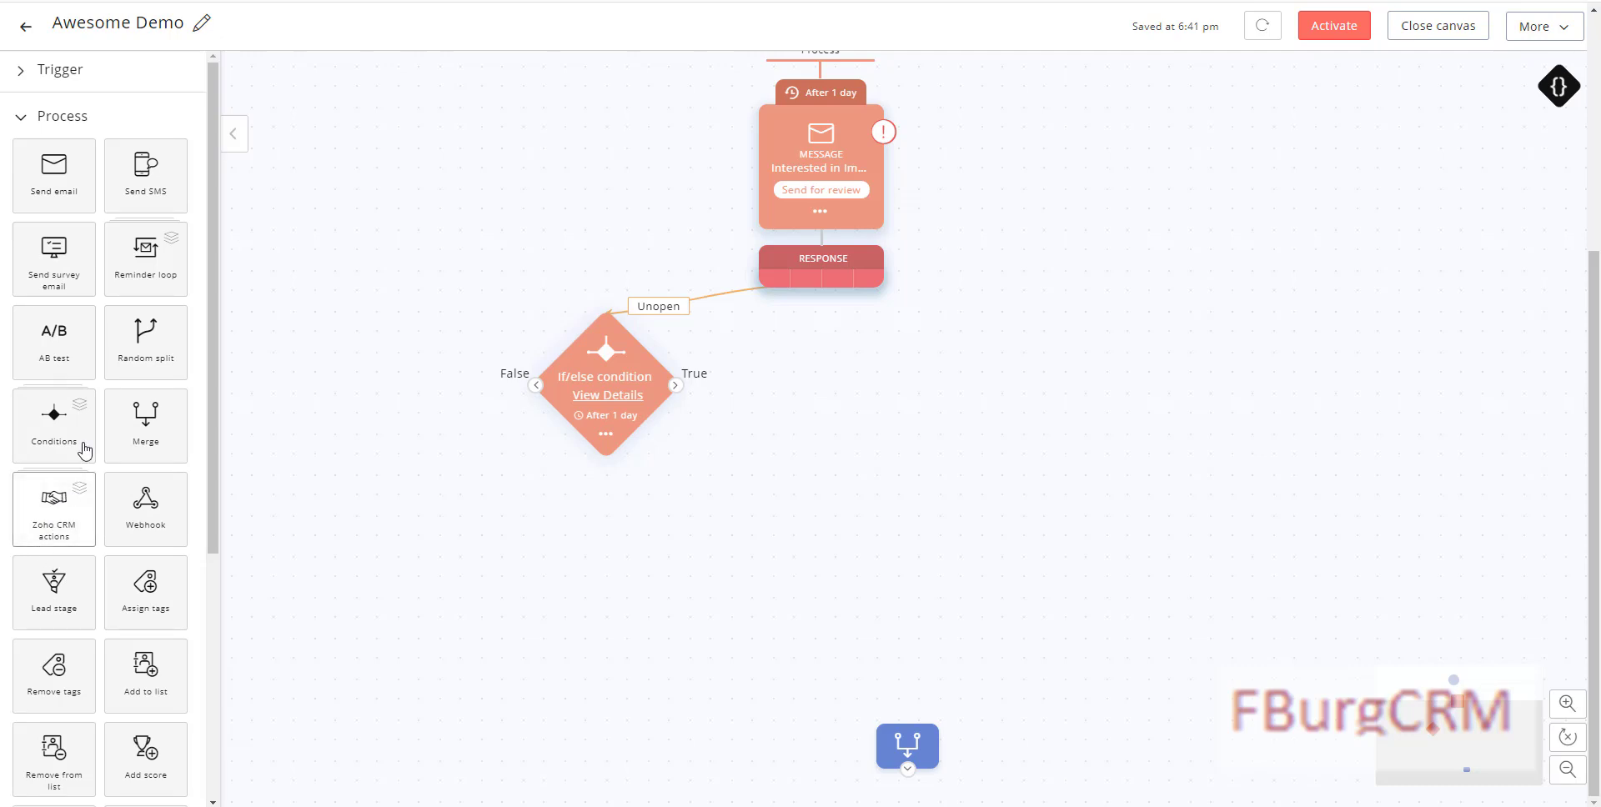
left_click_drag(130, 184, 664, 421)
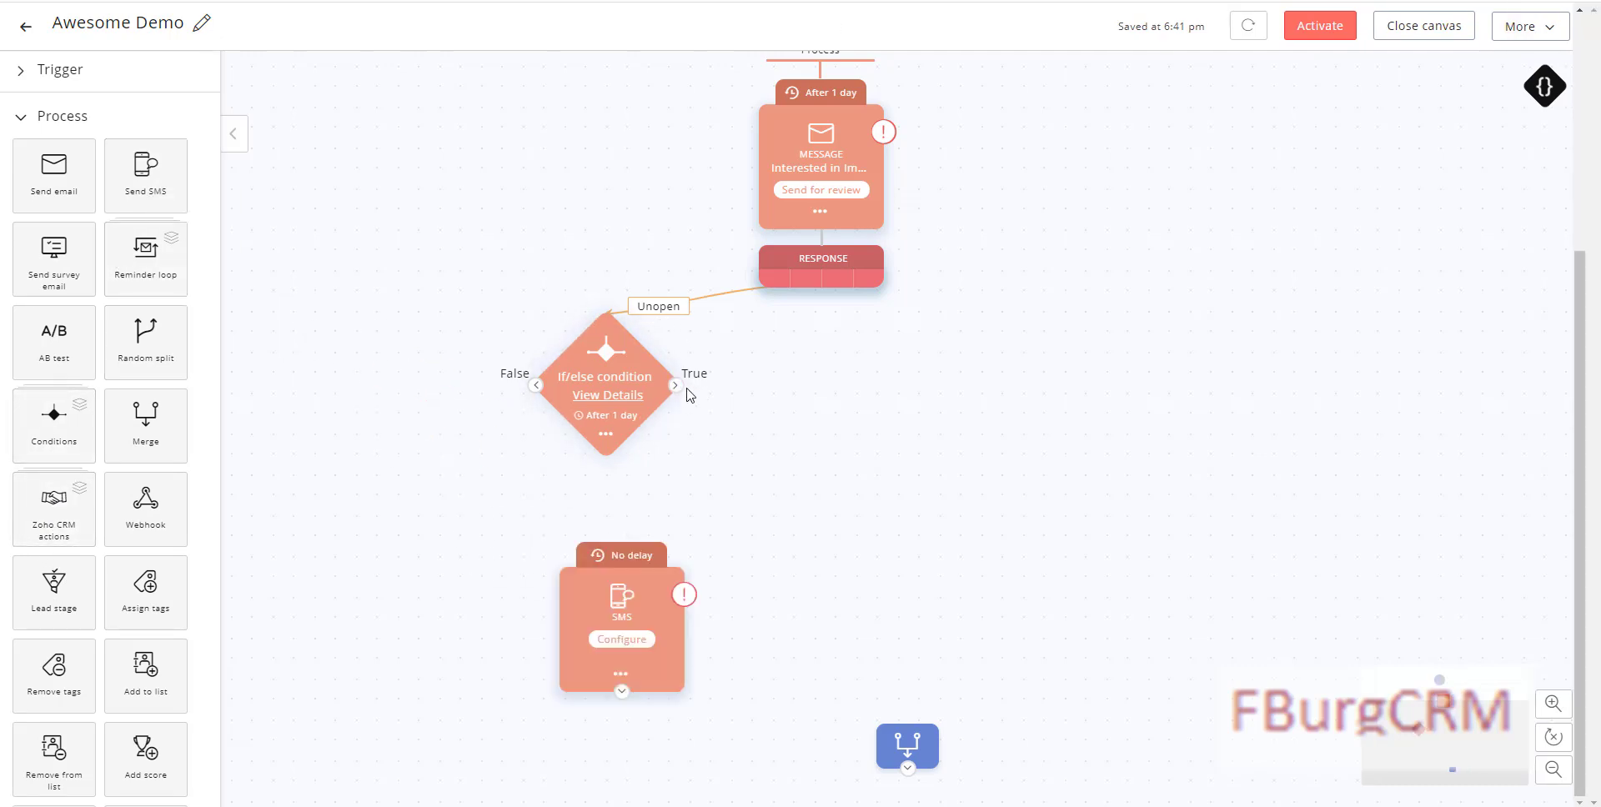
left_click_drag(675, 386, 624, 575)
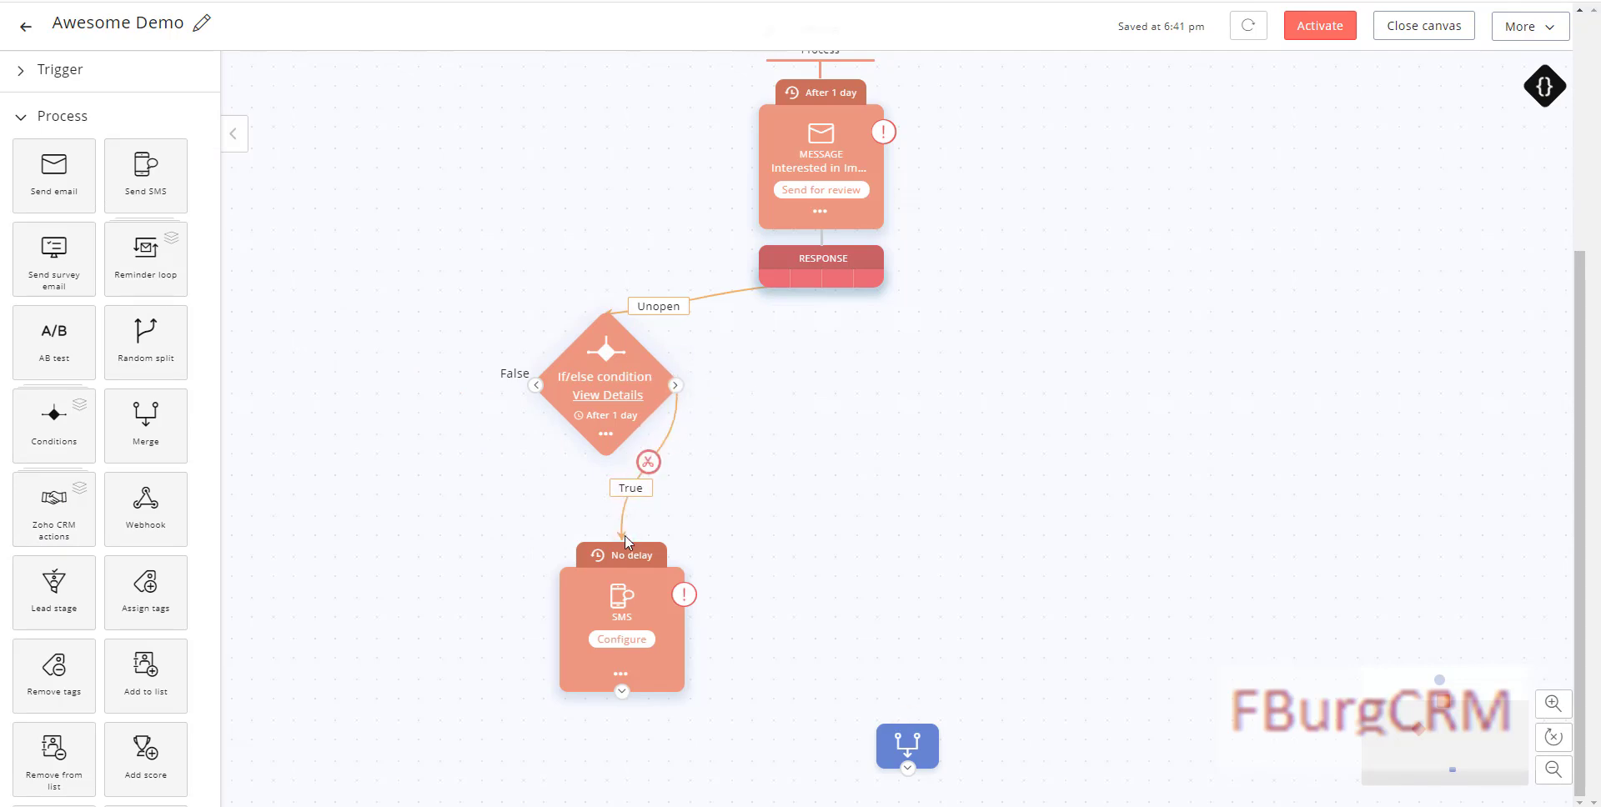
Step: Name the SMS step 'Implementation Interest SMS Message'
left_click(625, 638)
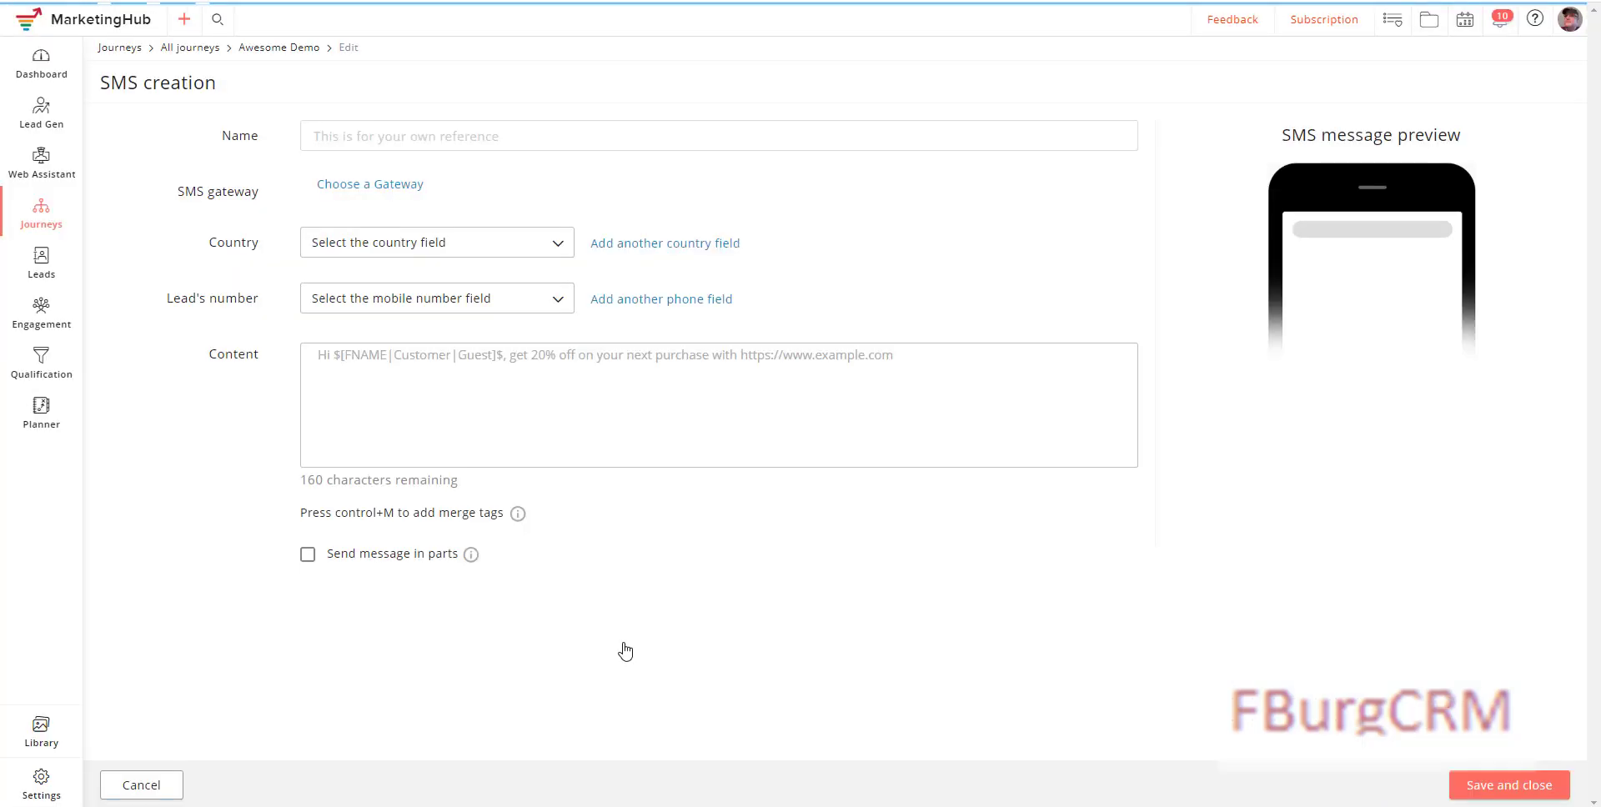
left_click(373, 137)
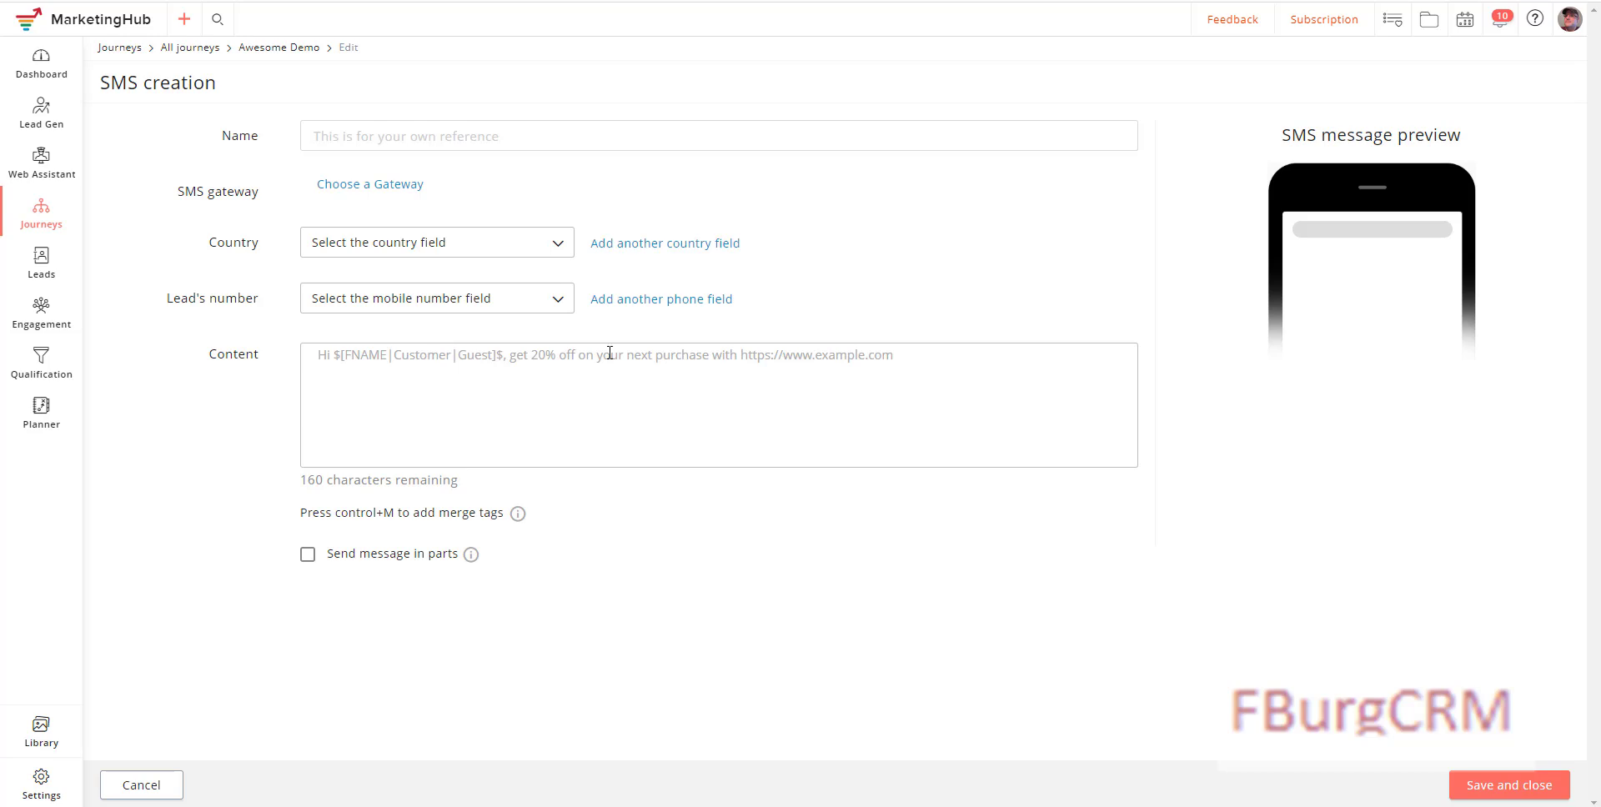
left_click(429, 137)
type("Implementation Interest SMS Message")
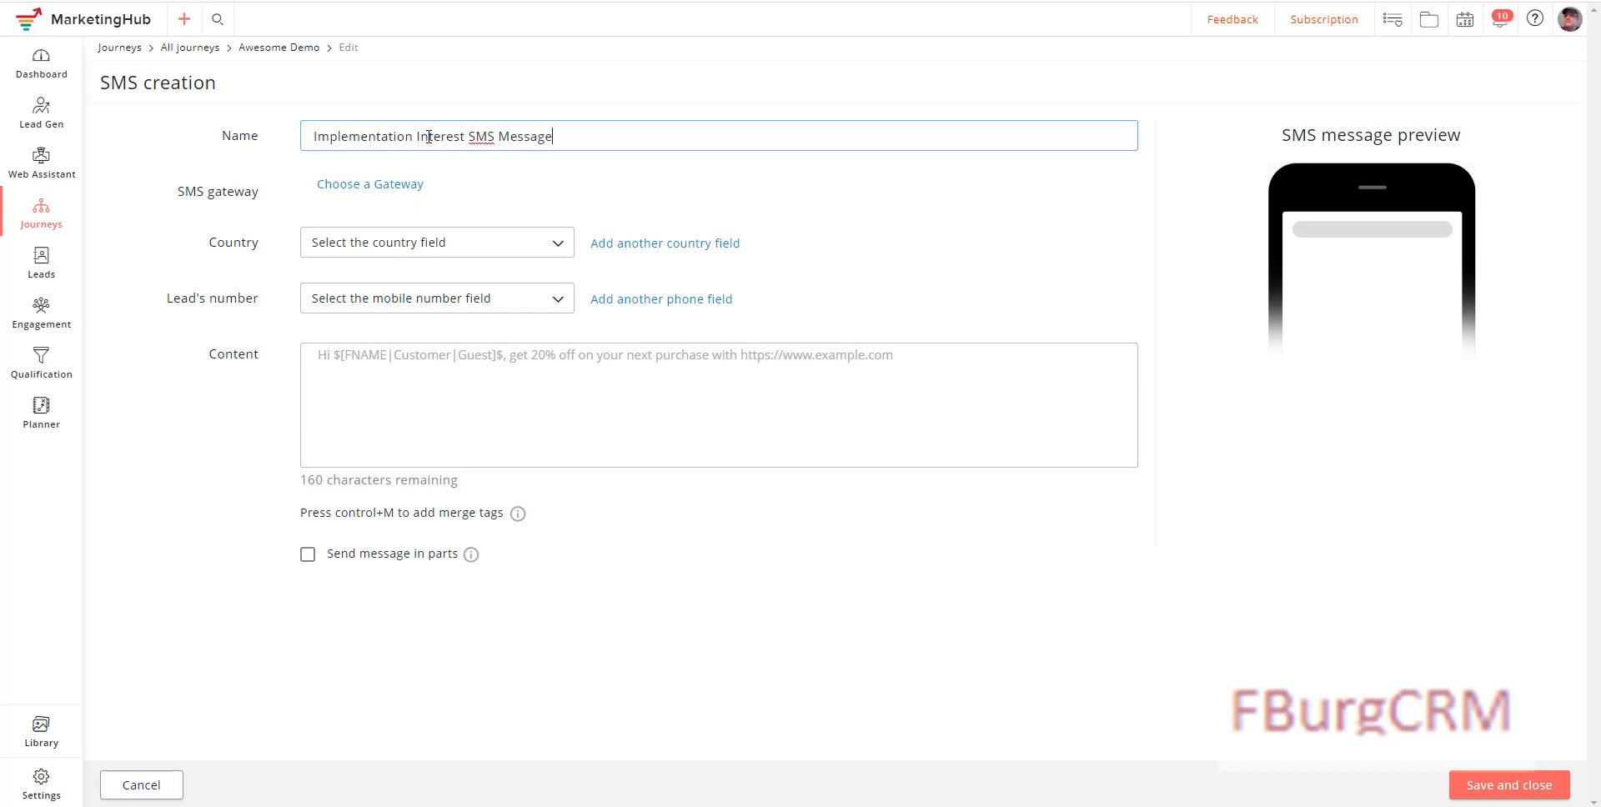
Step: Send the SMS via the twilio gateway, using the Country field and the Phone field for the lead's number
left_click(379, 186)
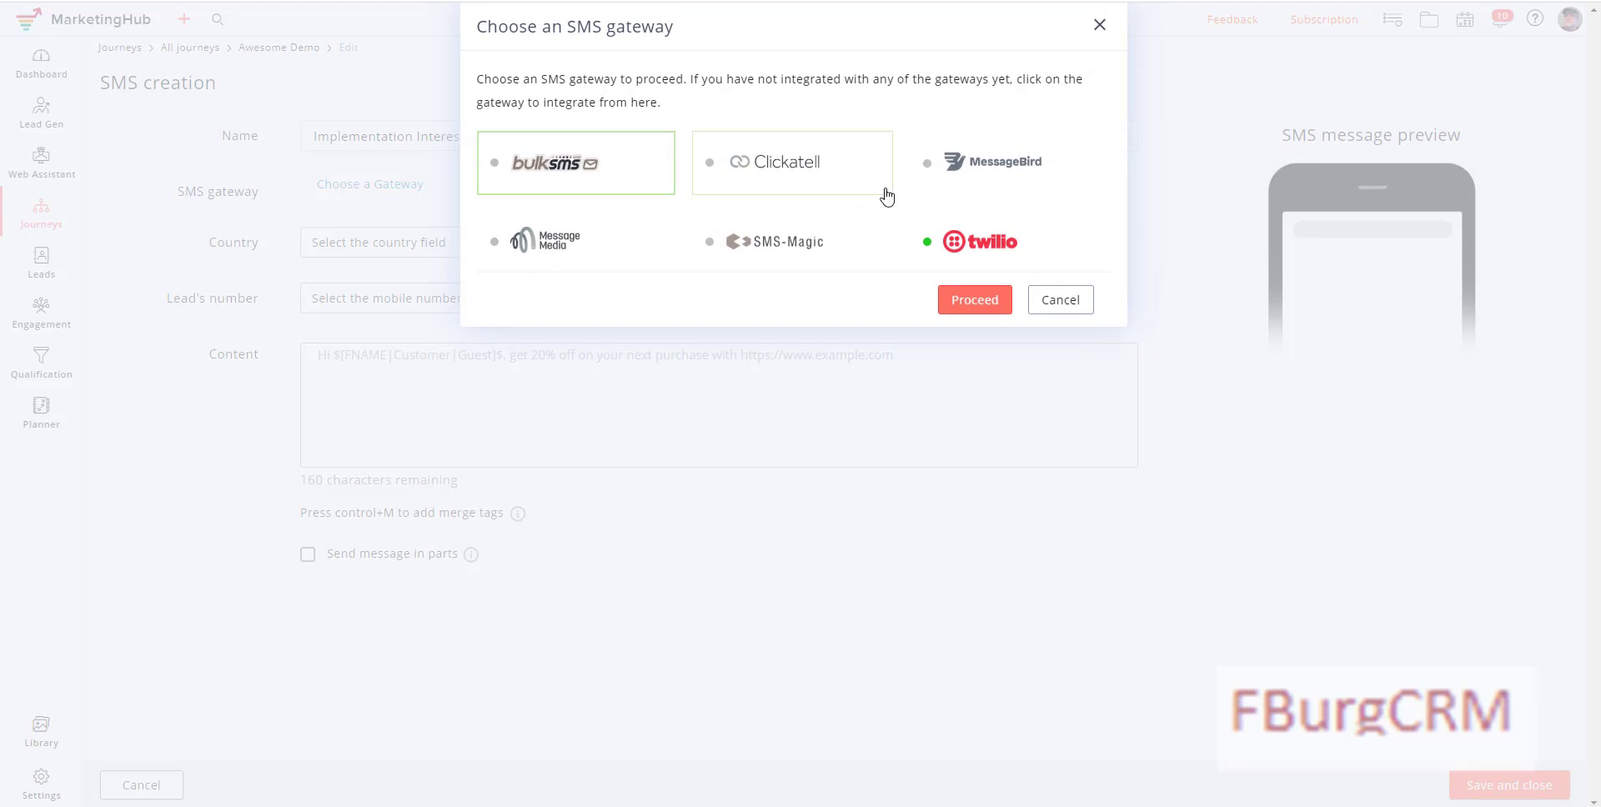
left_click(976, 300)
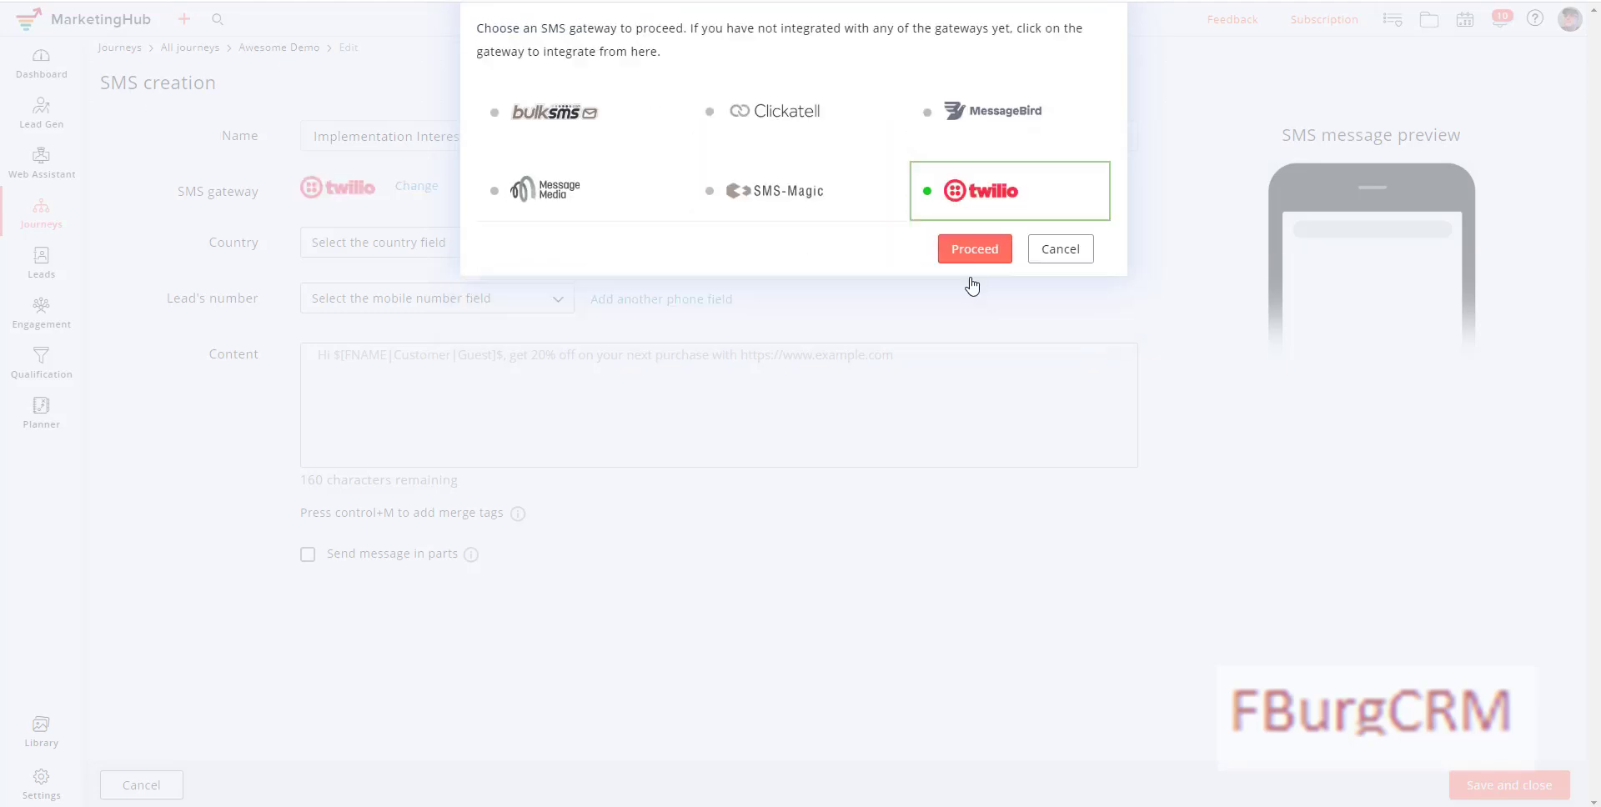
left_click(367, 246)
left_click(351, 274)
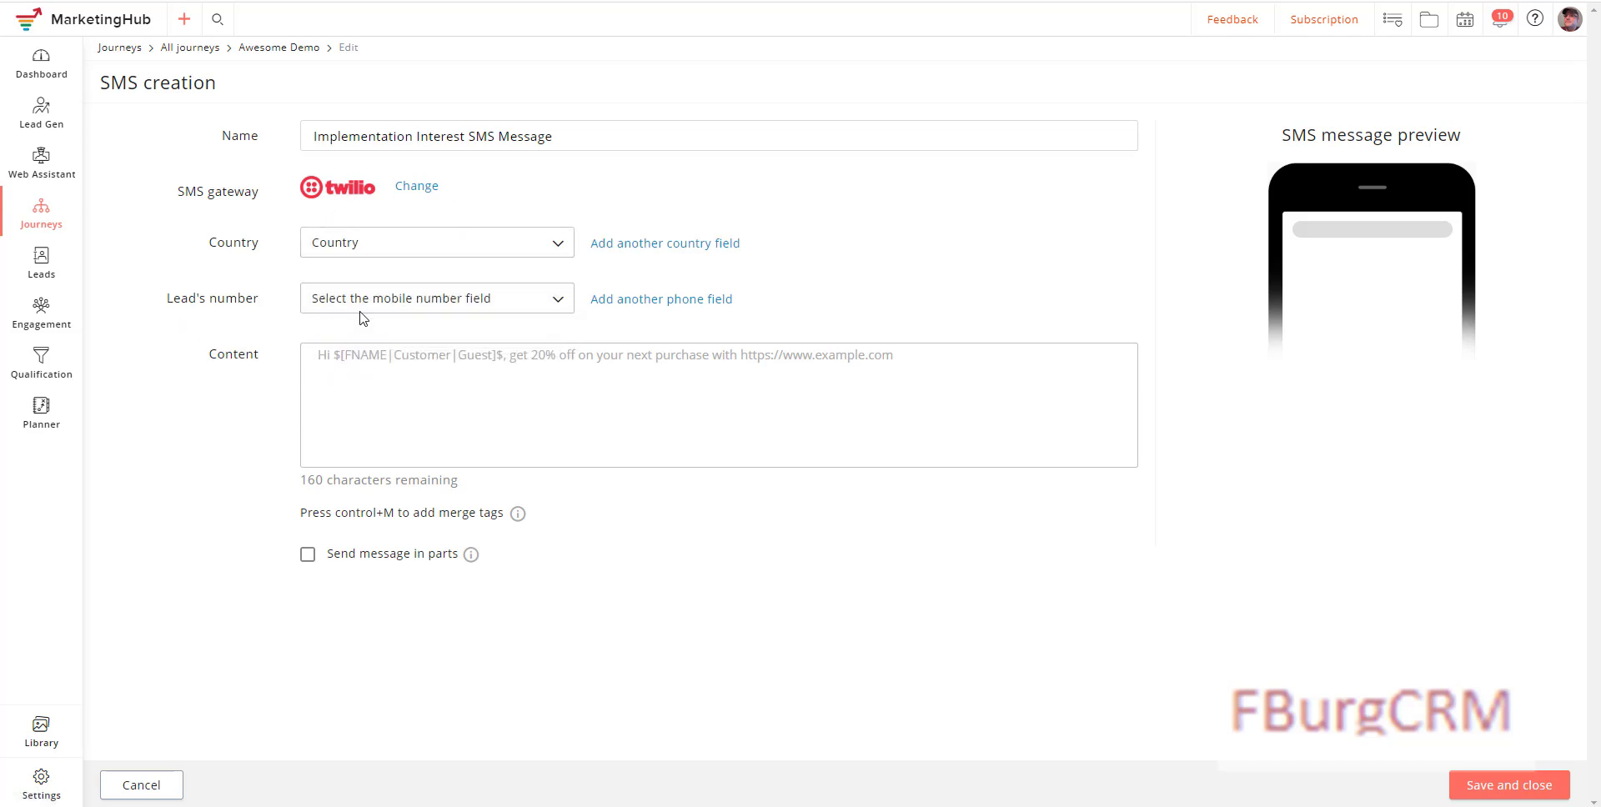
left_click(387, 305)
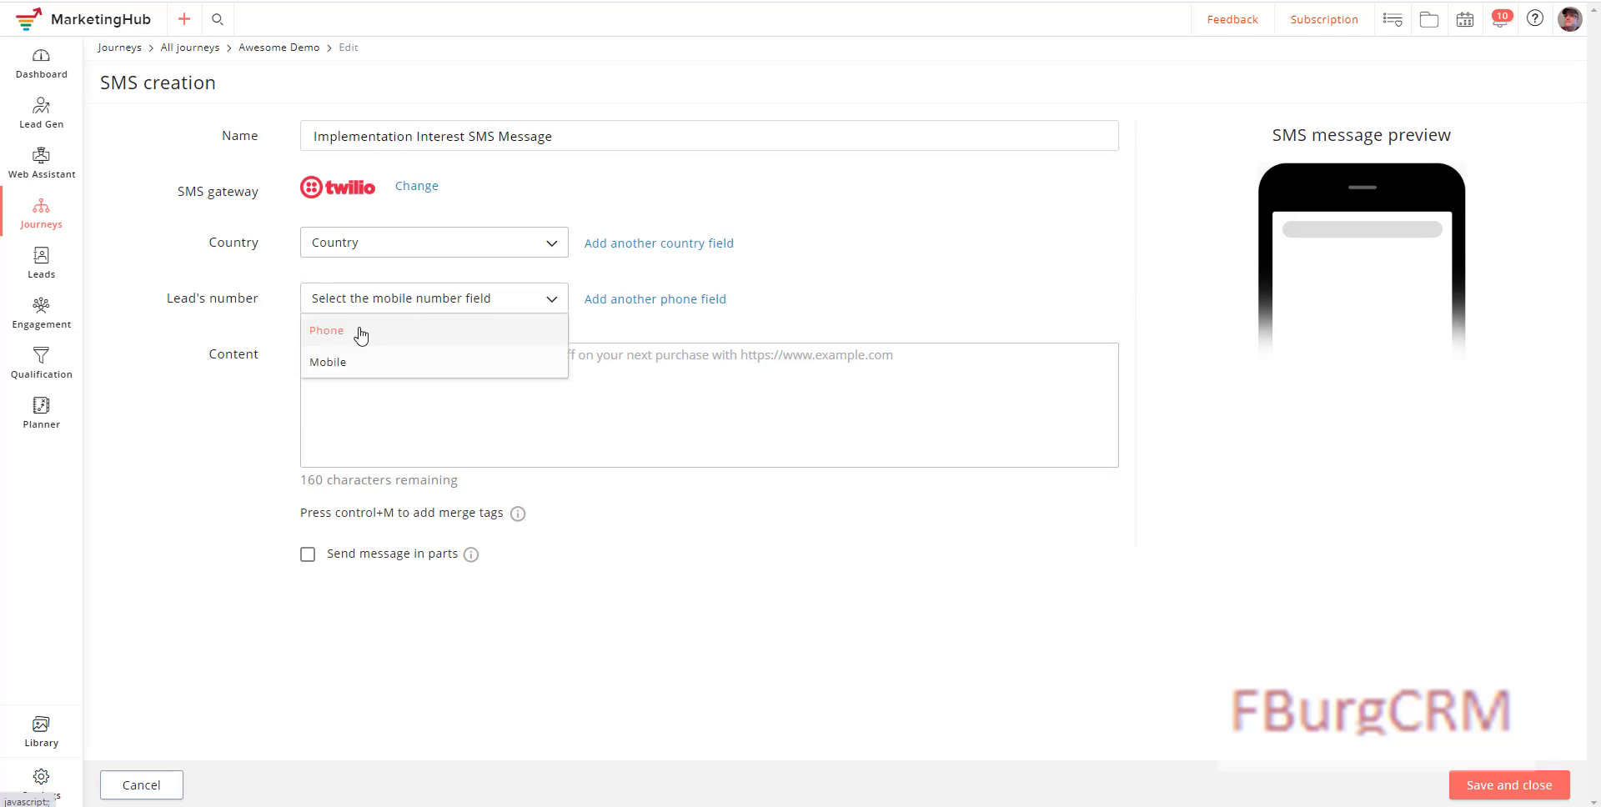
left_click(358, 335)
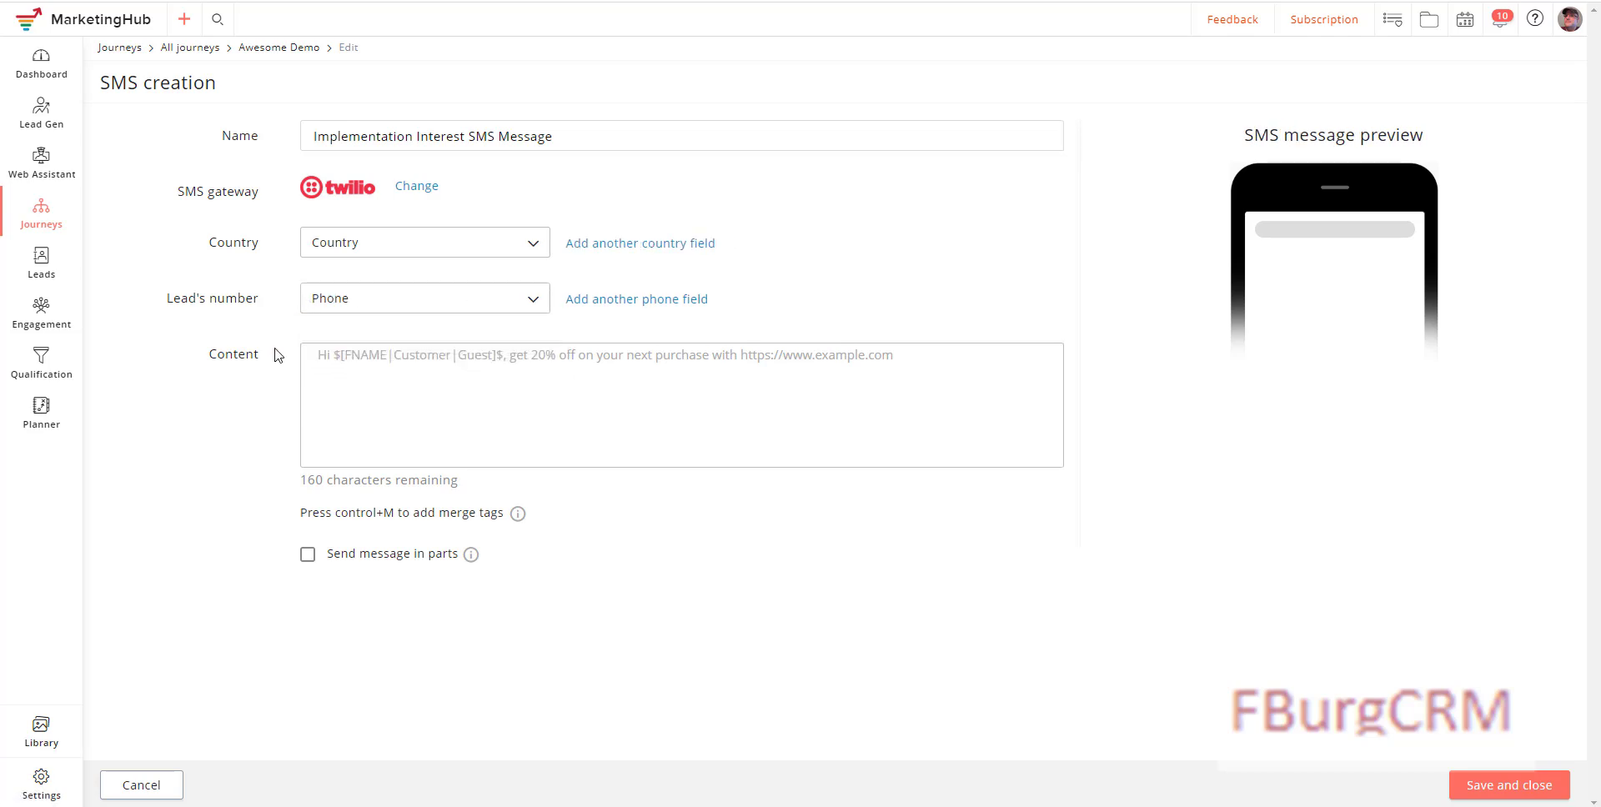
Step: Write 'Hi <first name> - Please let us know if you want a Zoho Demo' and save the SMS
type("Hi")
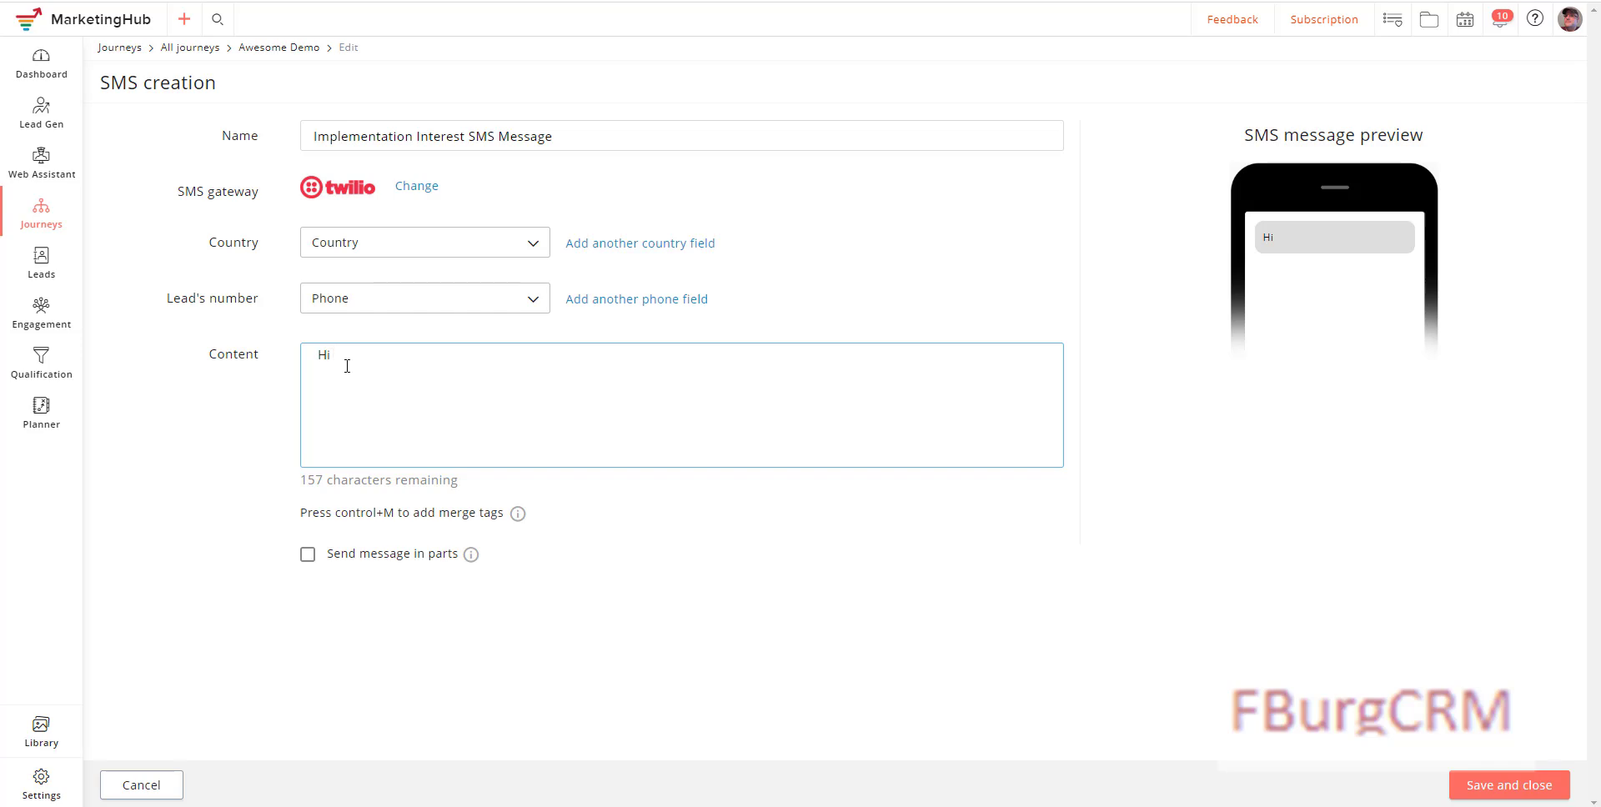
key("ctrl+shift+m")
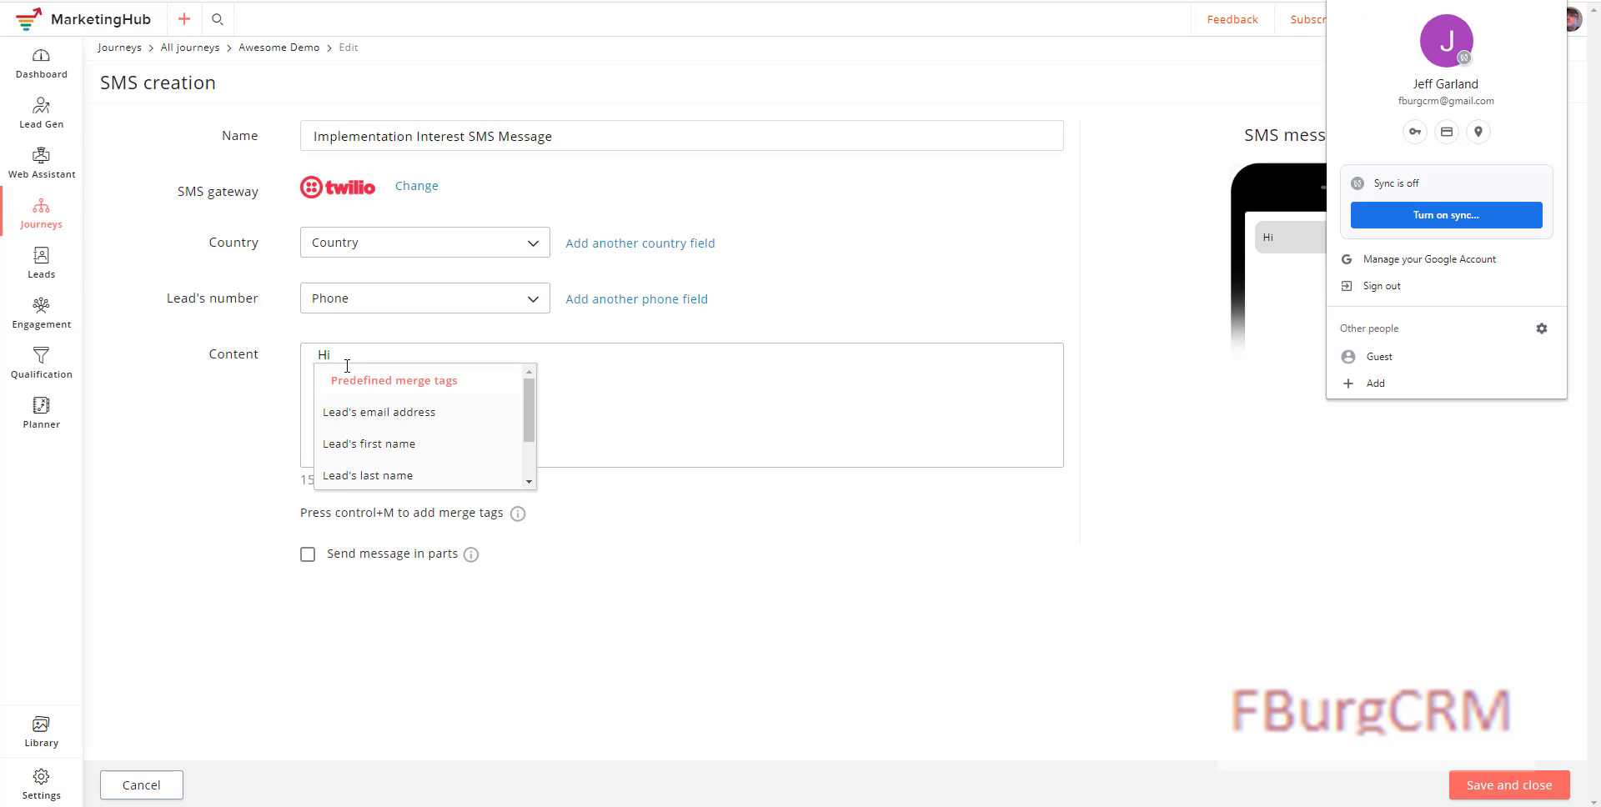
left_click(377, 445)
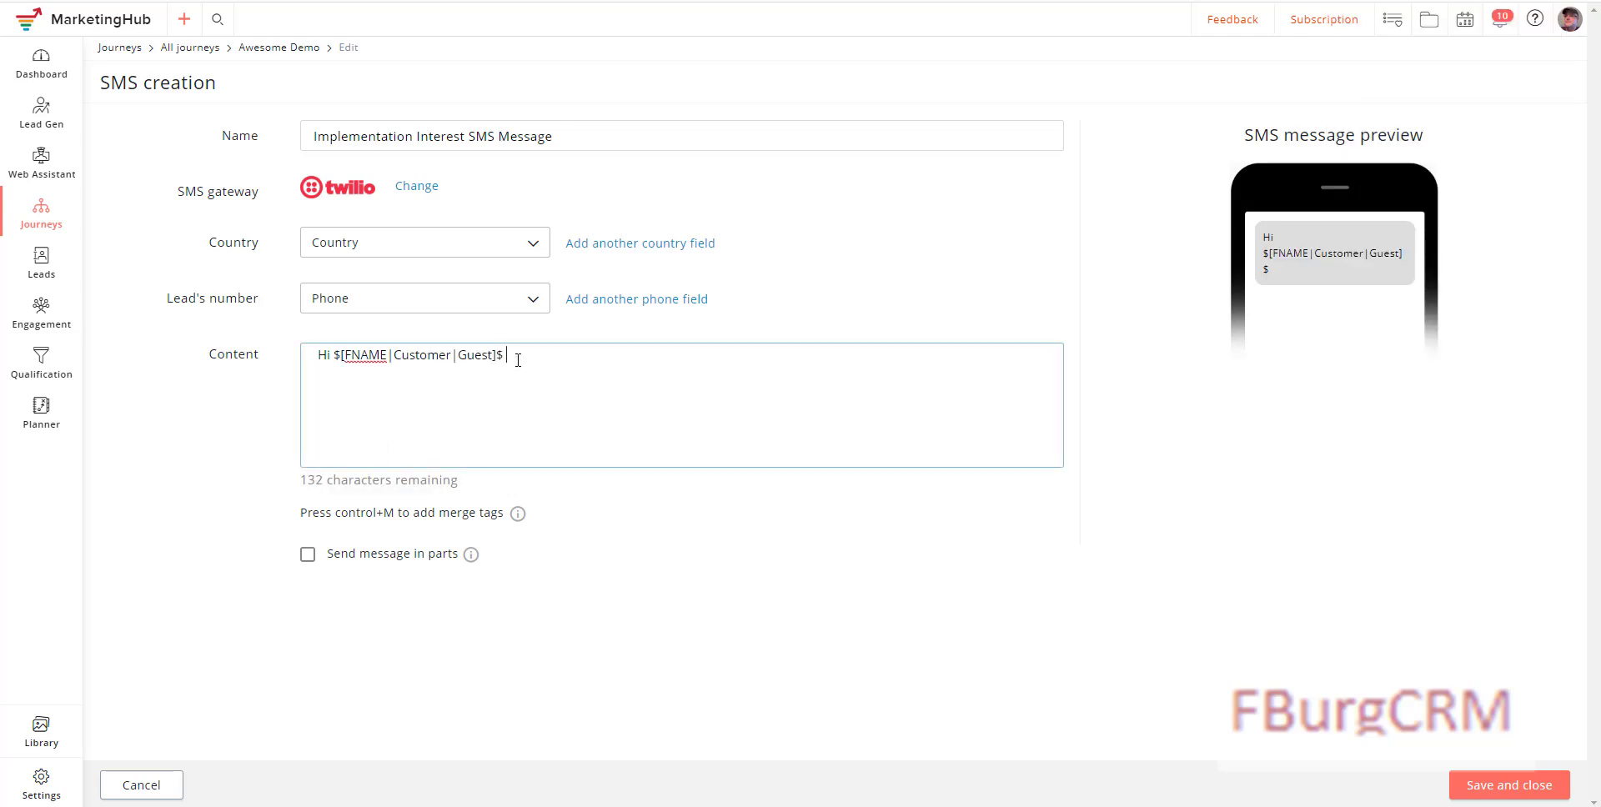
type("- Please let us know if you want ")
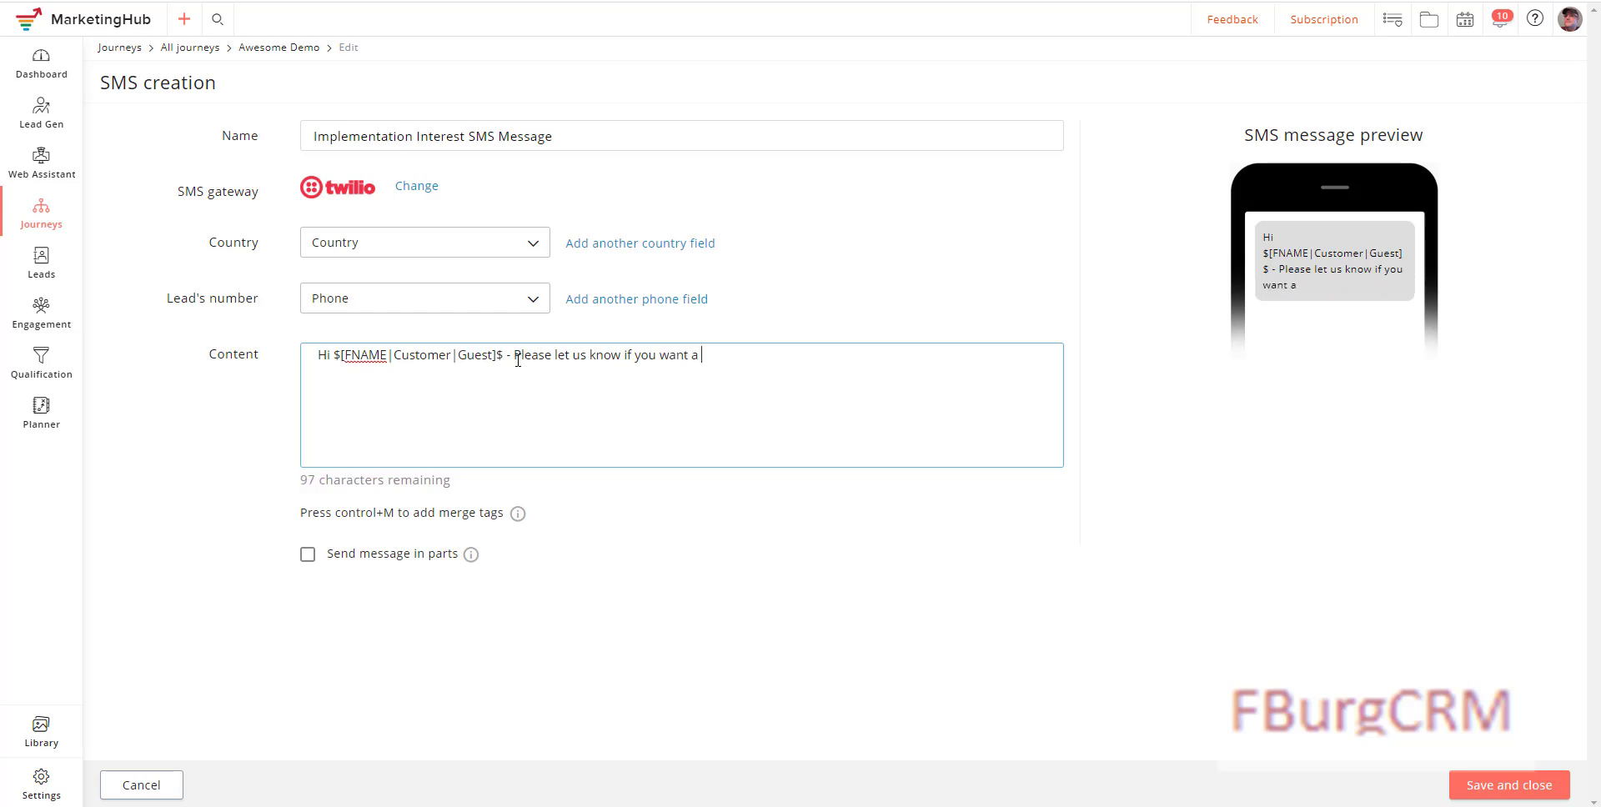
type("a Zoho Demo!")
left_click(1486, 788)
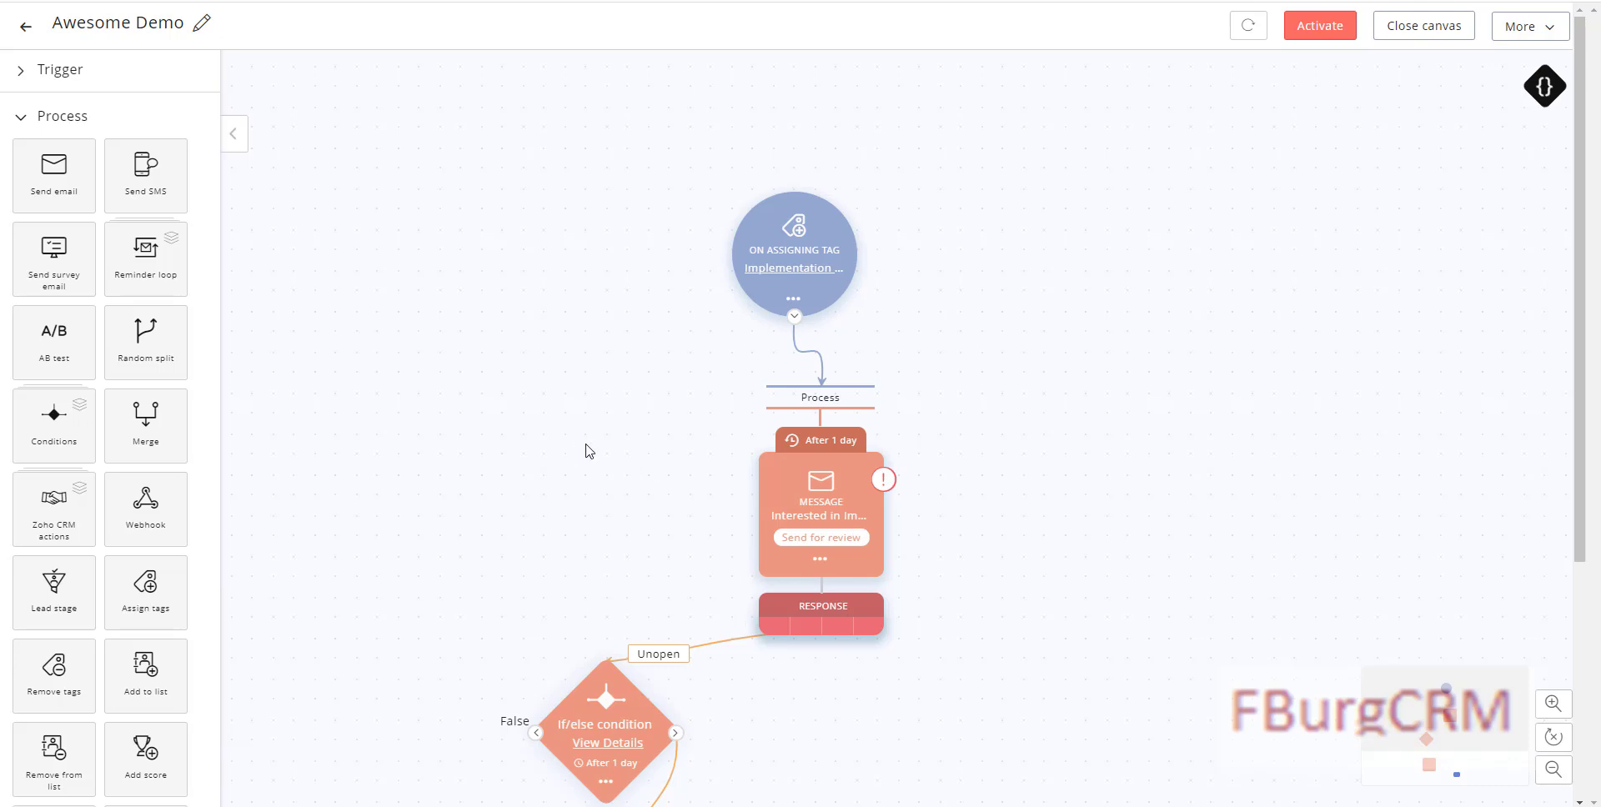
Step: Reposition the SMS step and connect it into the Merge node
scroll(957, 534, "down", 4)
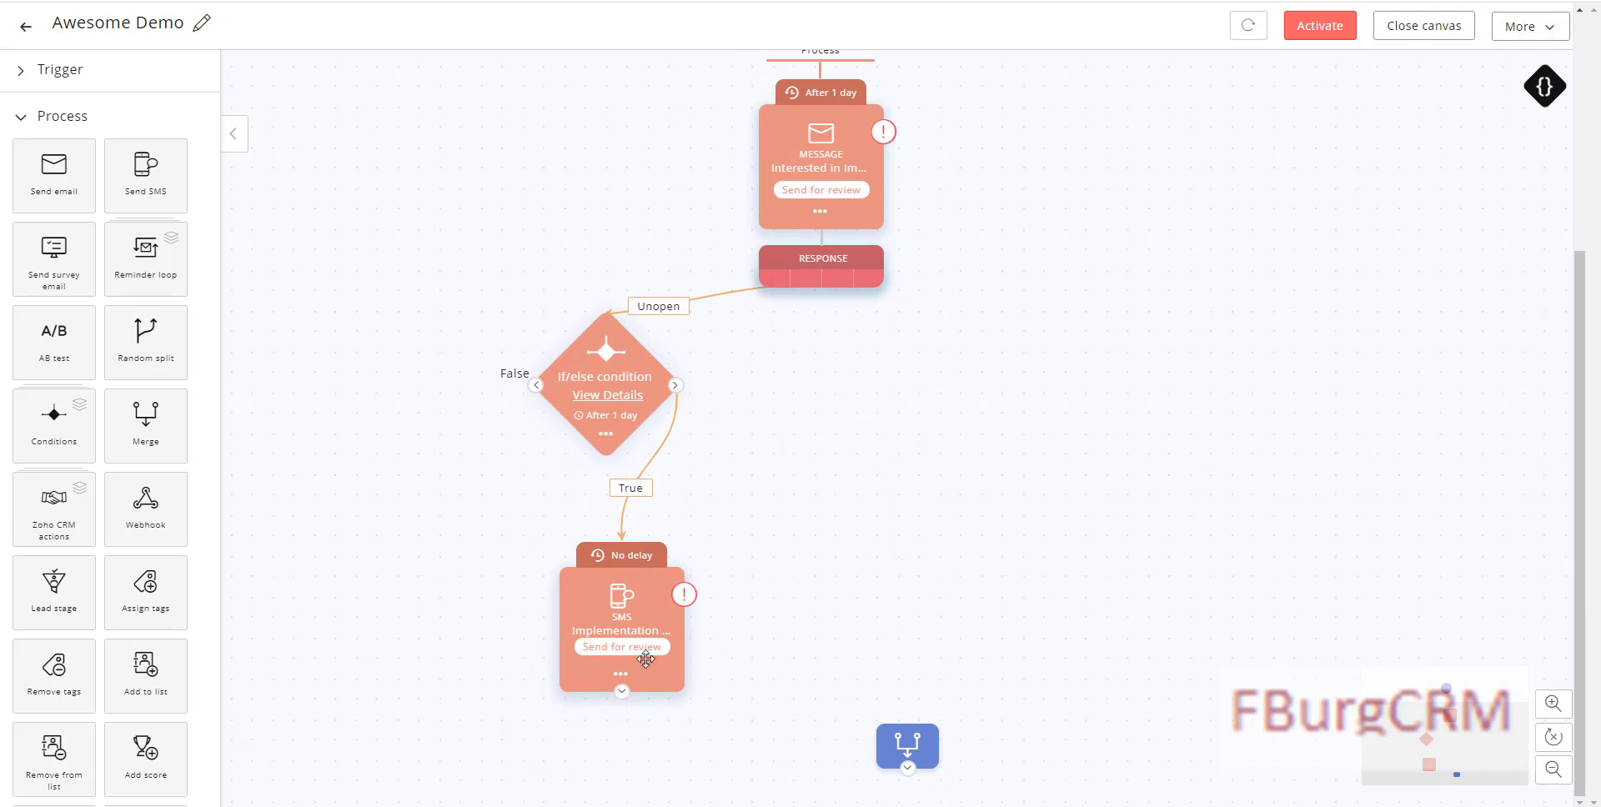
left_click_drag(588, 594, 528, 549)
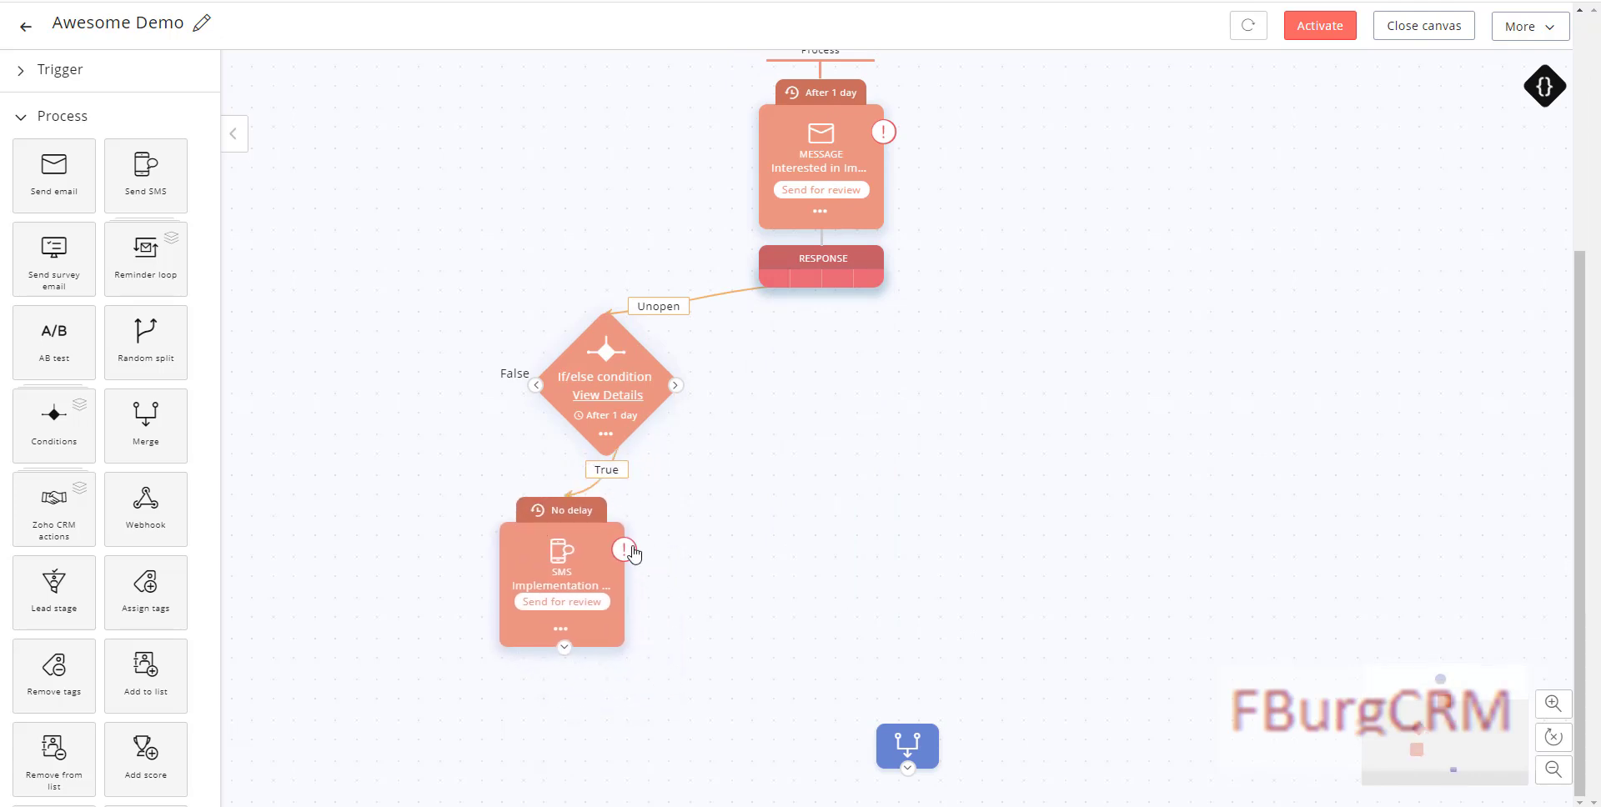
left_click_drag(564, 650, 902, 723)
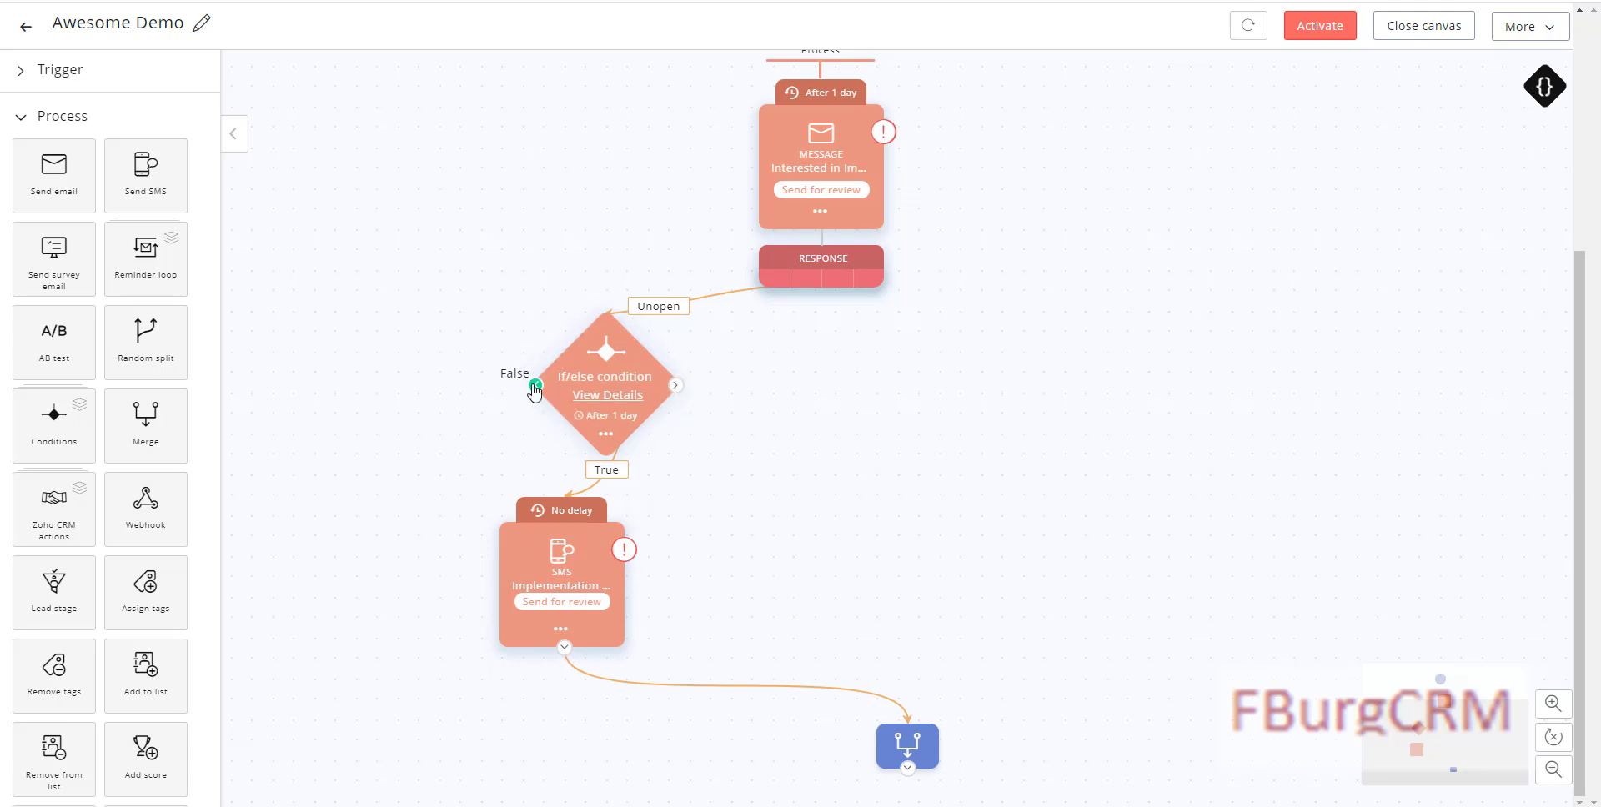
Step: Rewire the If/else: False branch to the SMS step, True branch to the Merge node
left_click_drag(609, 356, 569, 309)
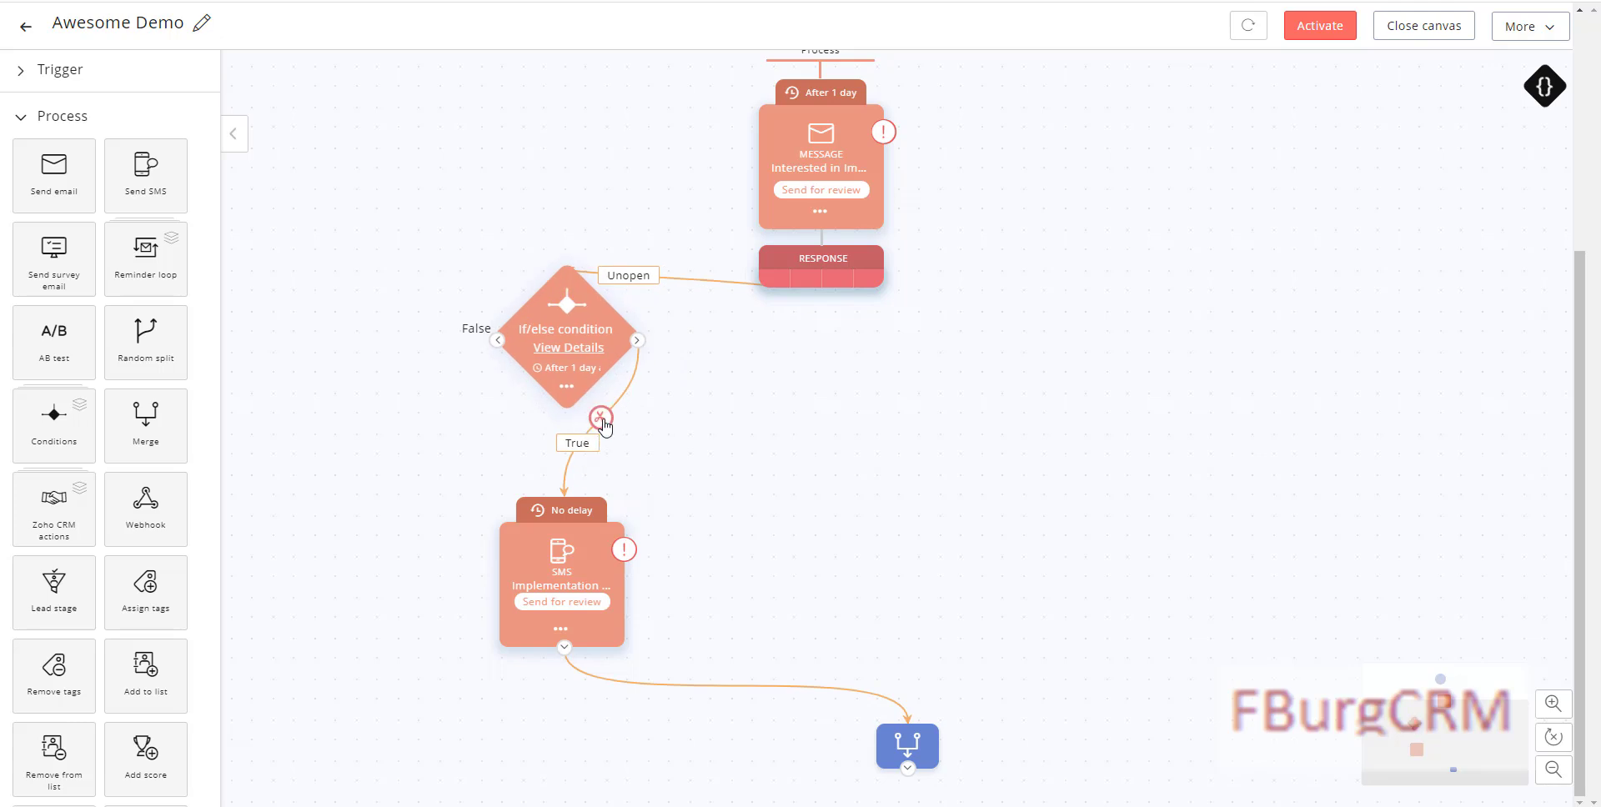
left_click(601, 418)
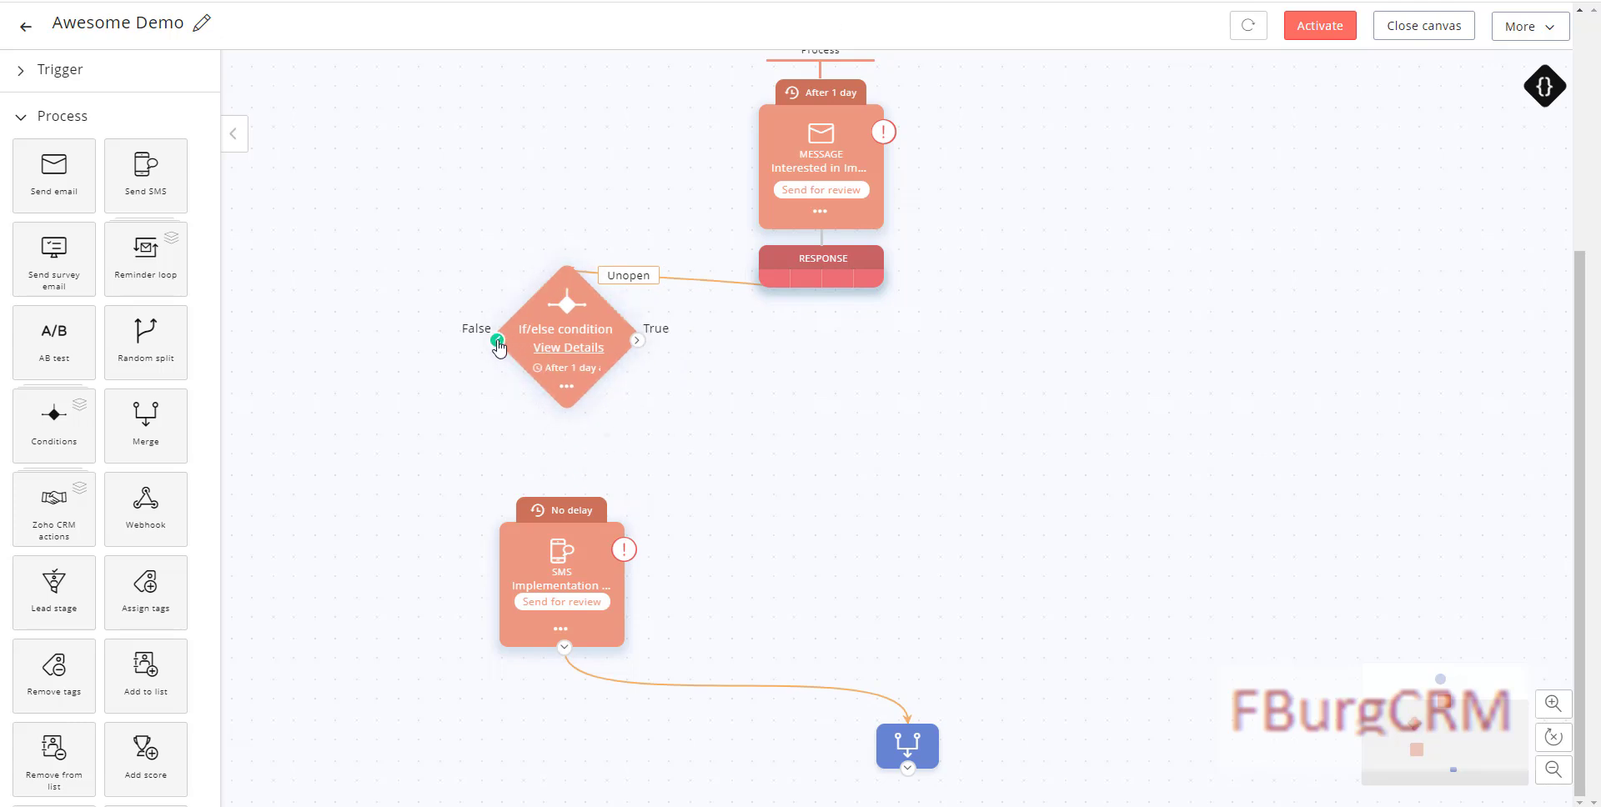
left_click_drag(498, 342, 570, 498)
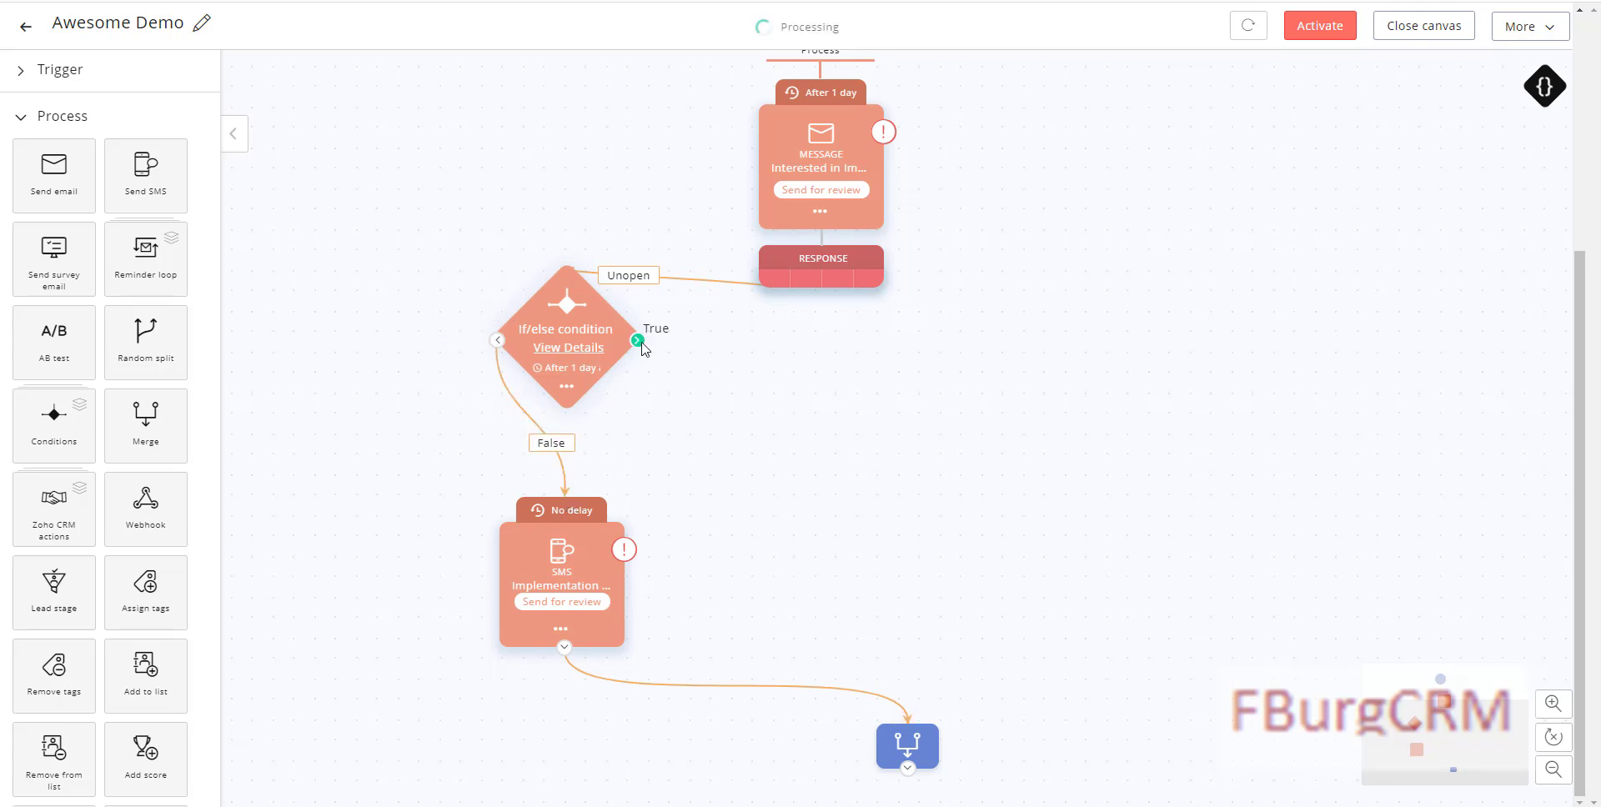
left_click_drag(637, 340, 902, 718)
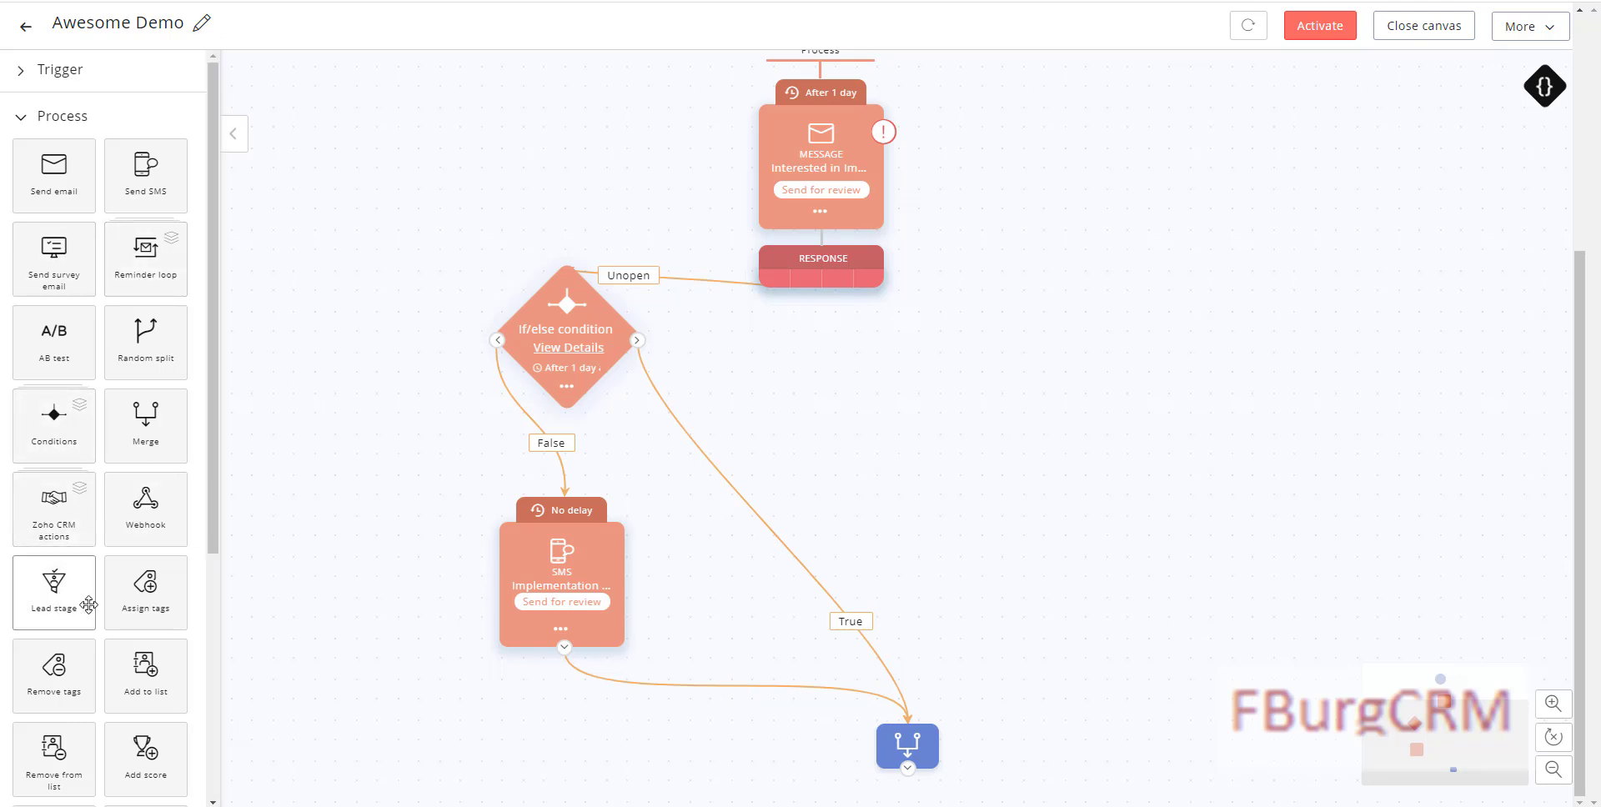
Step: Add an Assign Tags step below the Merge node and connect it
left_click_drag(180, 575, 1098, 709)
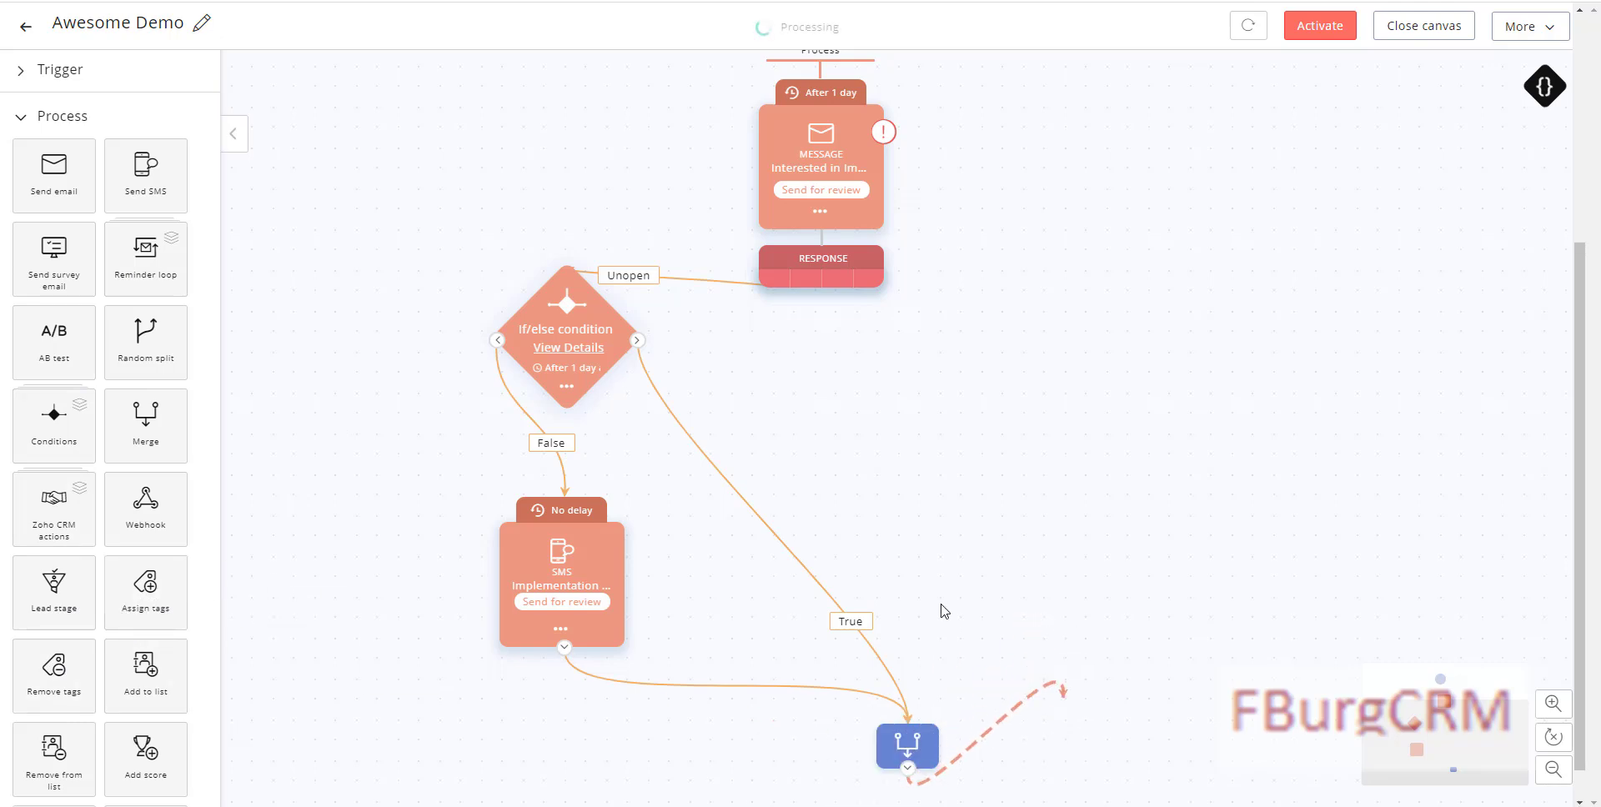
left_click_drag(772, 727, 830, 651)
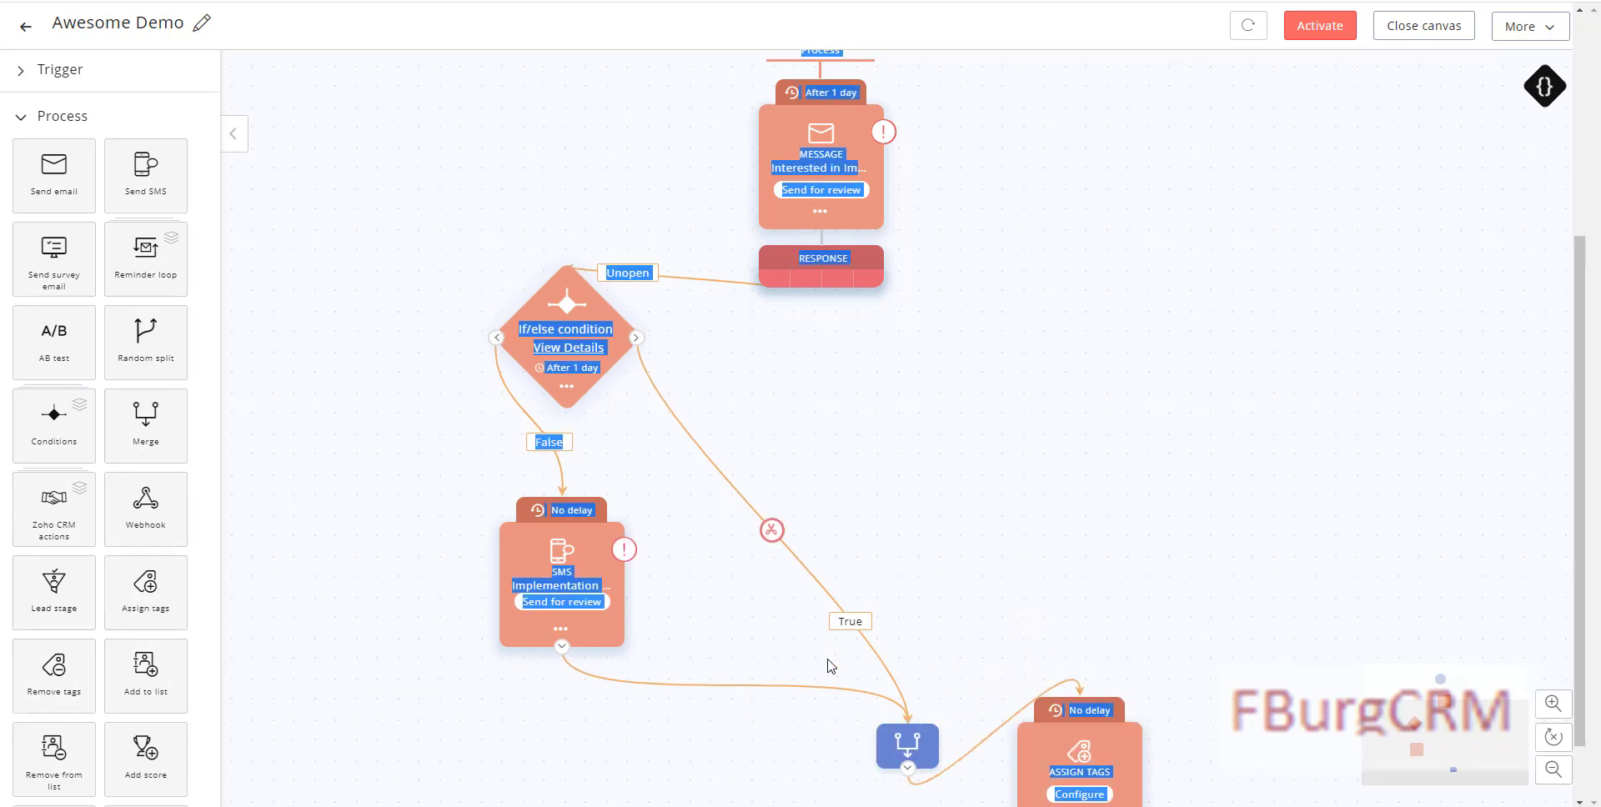
left_click_drag(1047, 738, 770, 806)
left_click(871, 631)
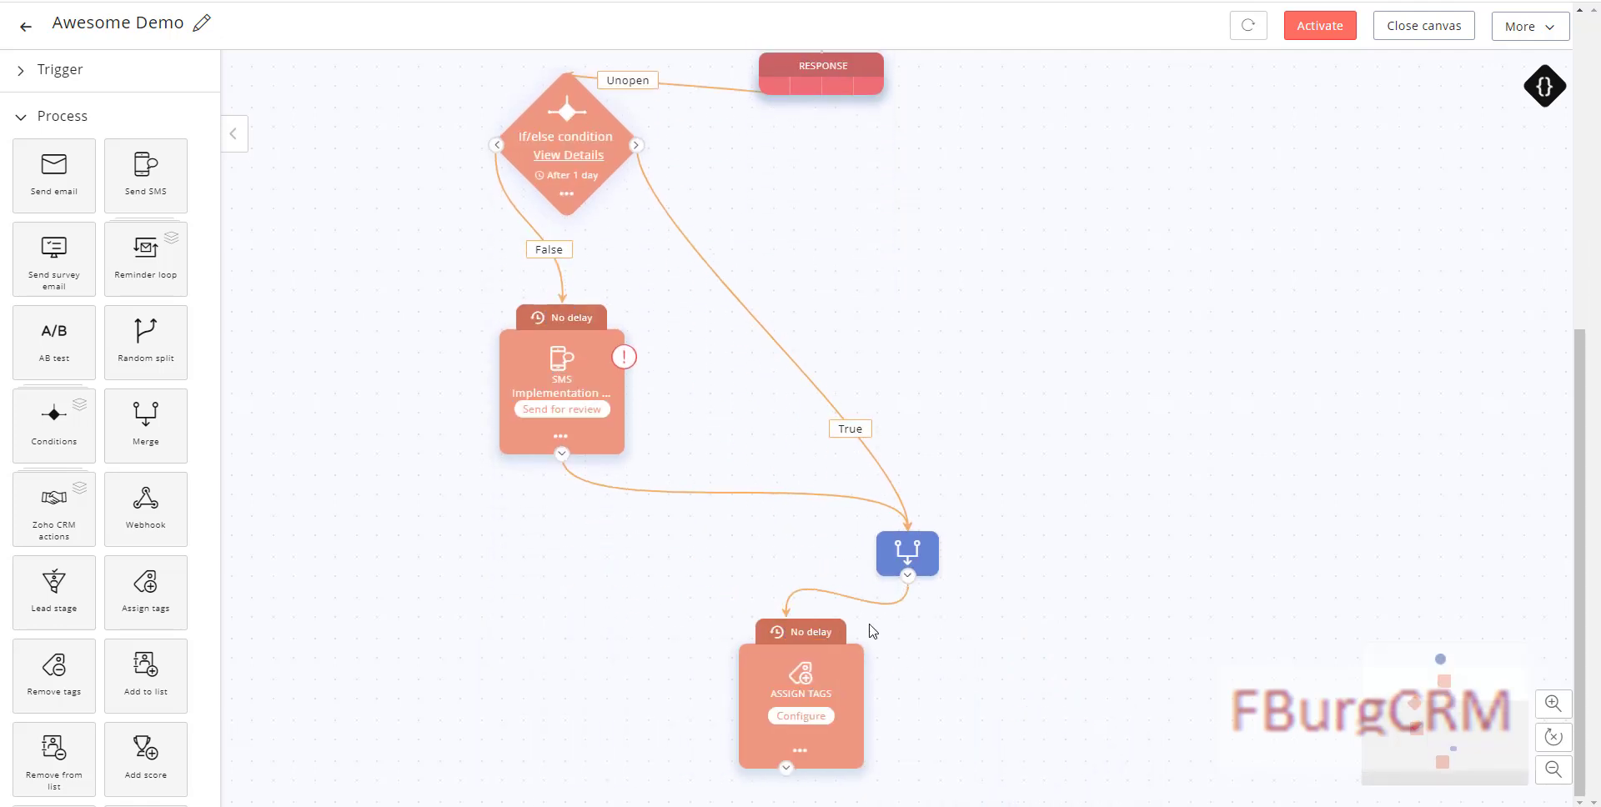
Step: Assign the Cold Lead tag in the new step and tidy the node layout
left_click(801, 716)
left_click(604, 139)
type("Cold")
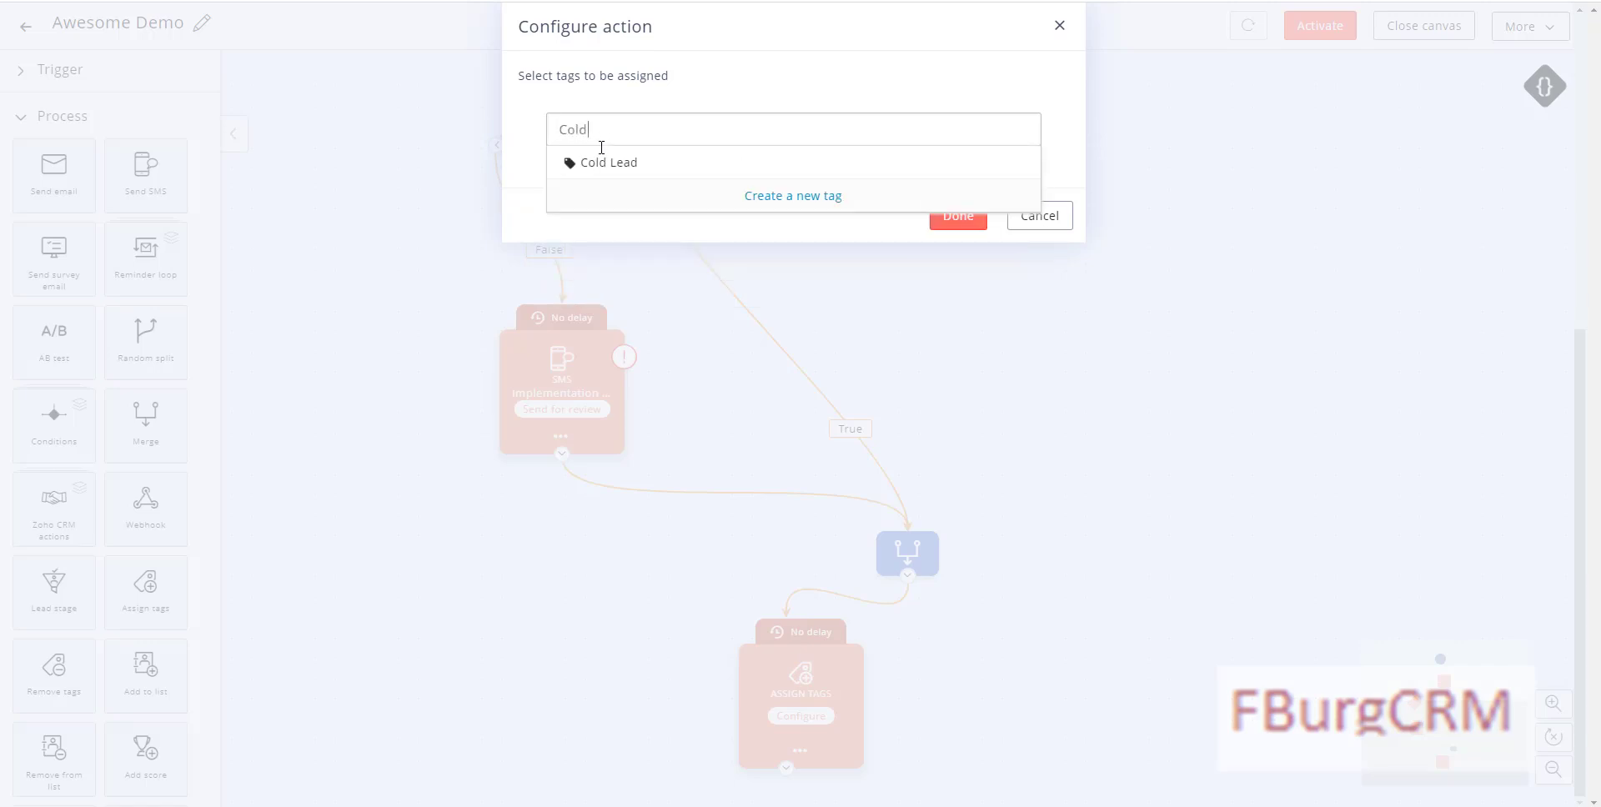
left_click(599, 164)
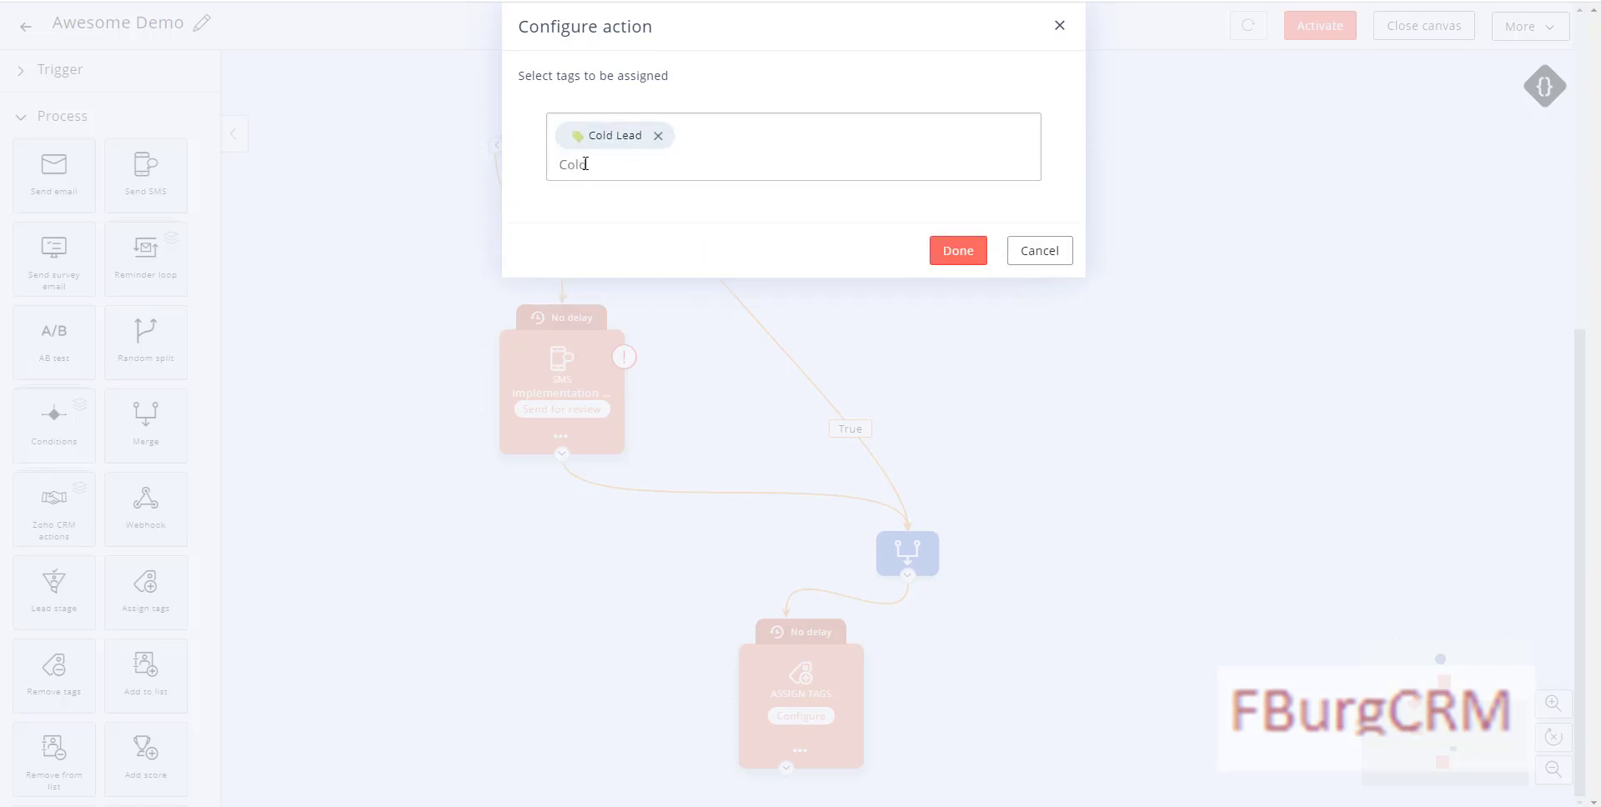
left_click(959, 251)
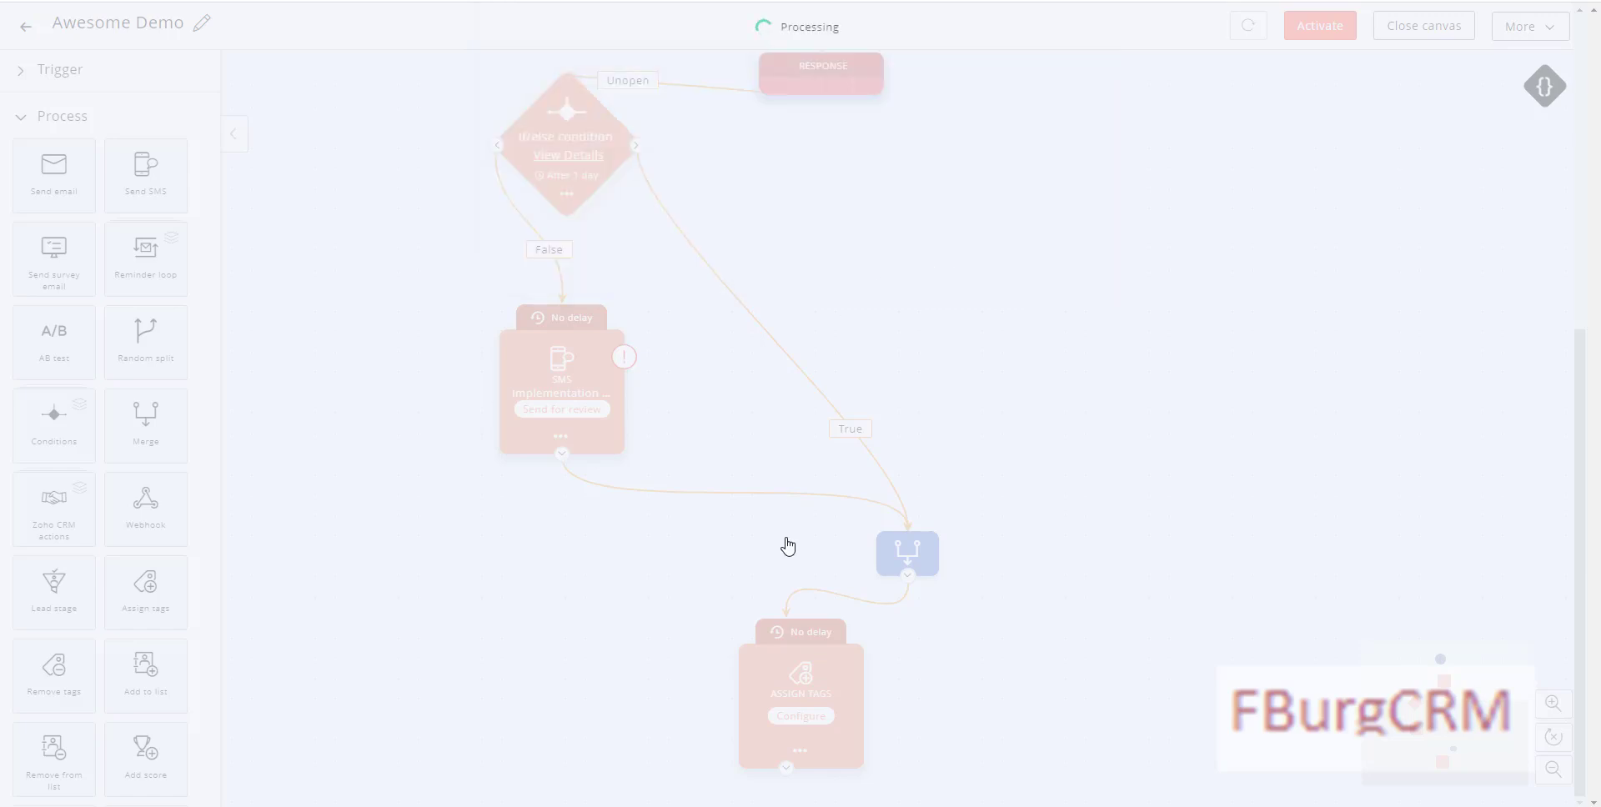
left_click_drag(797, 685, 585, 713)
left_click_drag(904, 555, 703, 555)
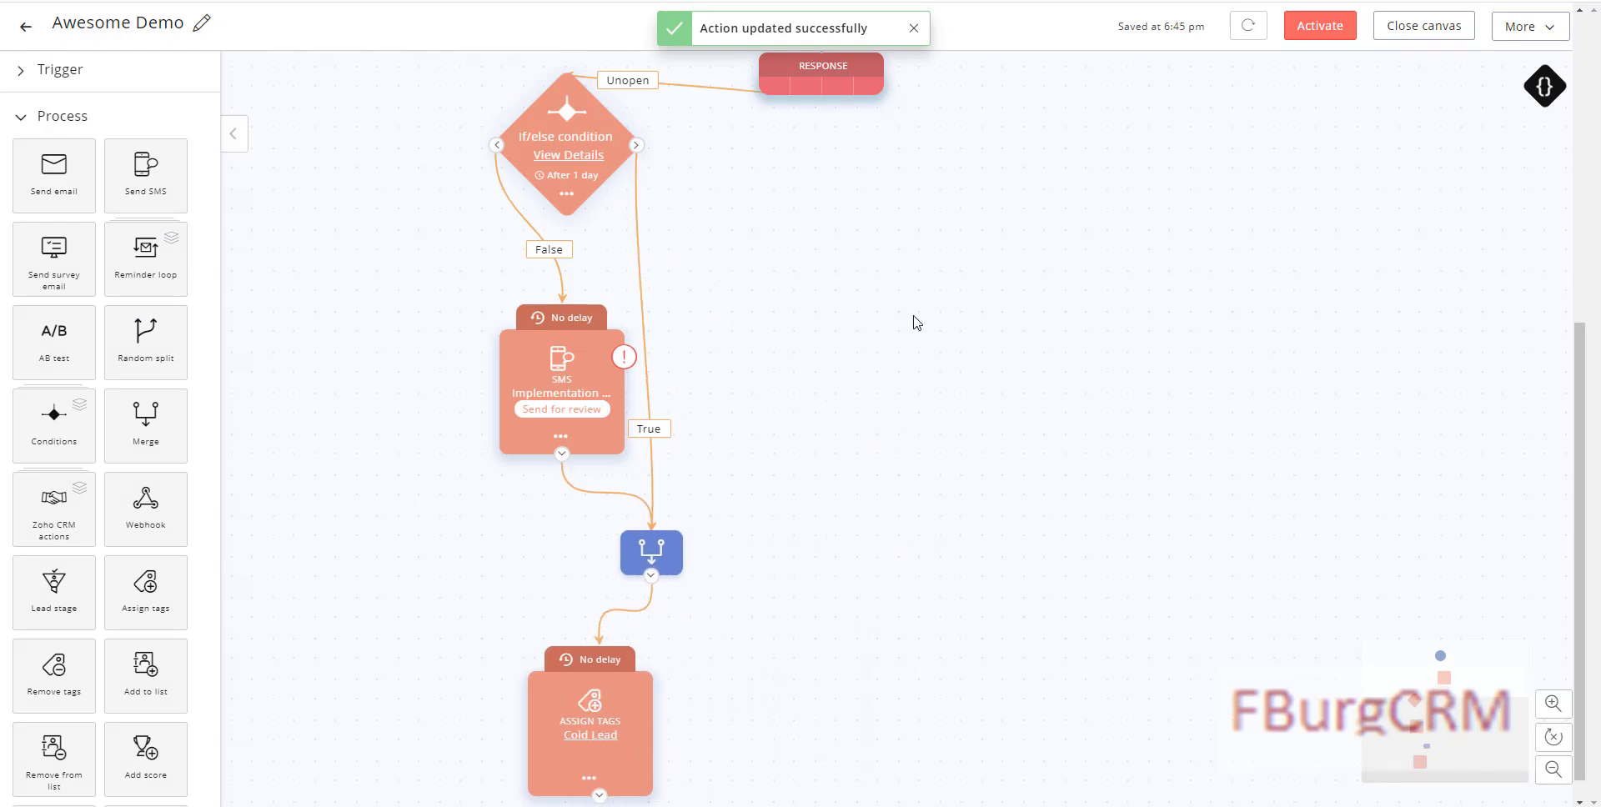
scroll(908, 390, "up", 5)
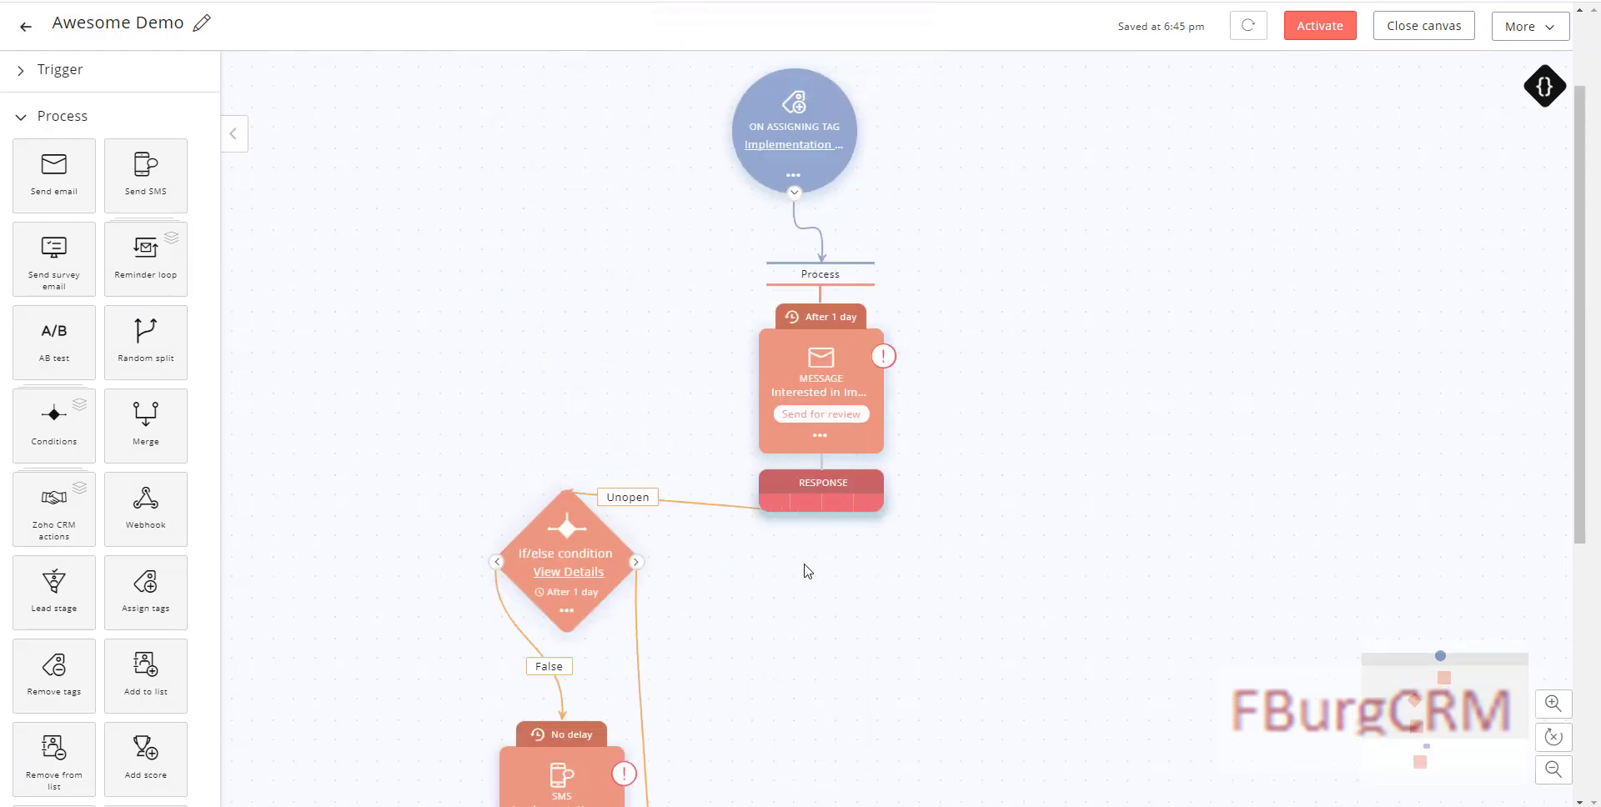
Step: Add an Assign Tags step on the email's Open response with a 1 Day(s) delay
scroll(806, 571, "down", 1)
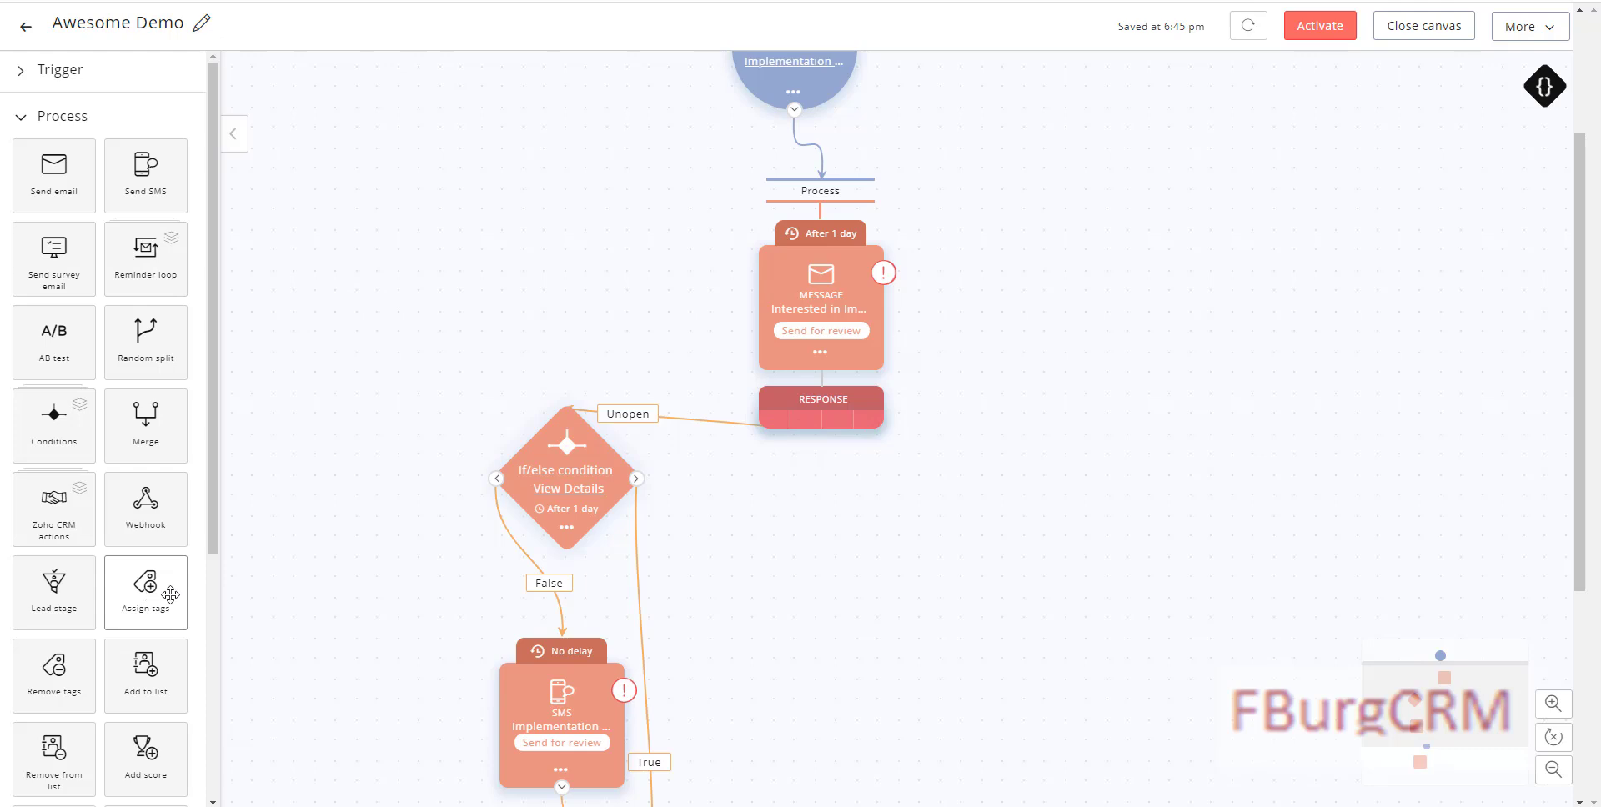
left_click_drag(235, 591, 826, 519)
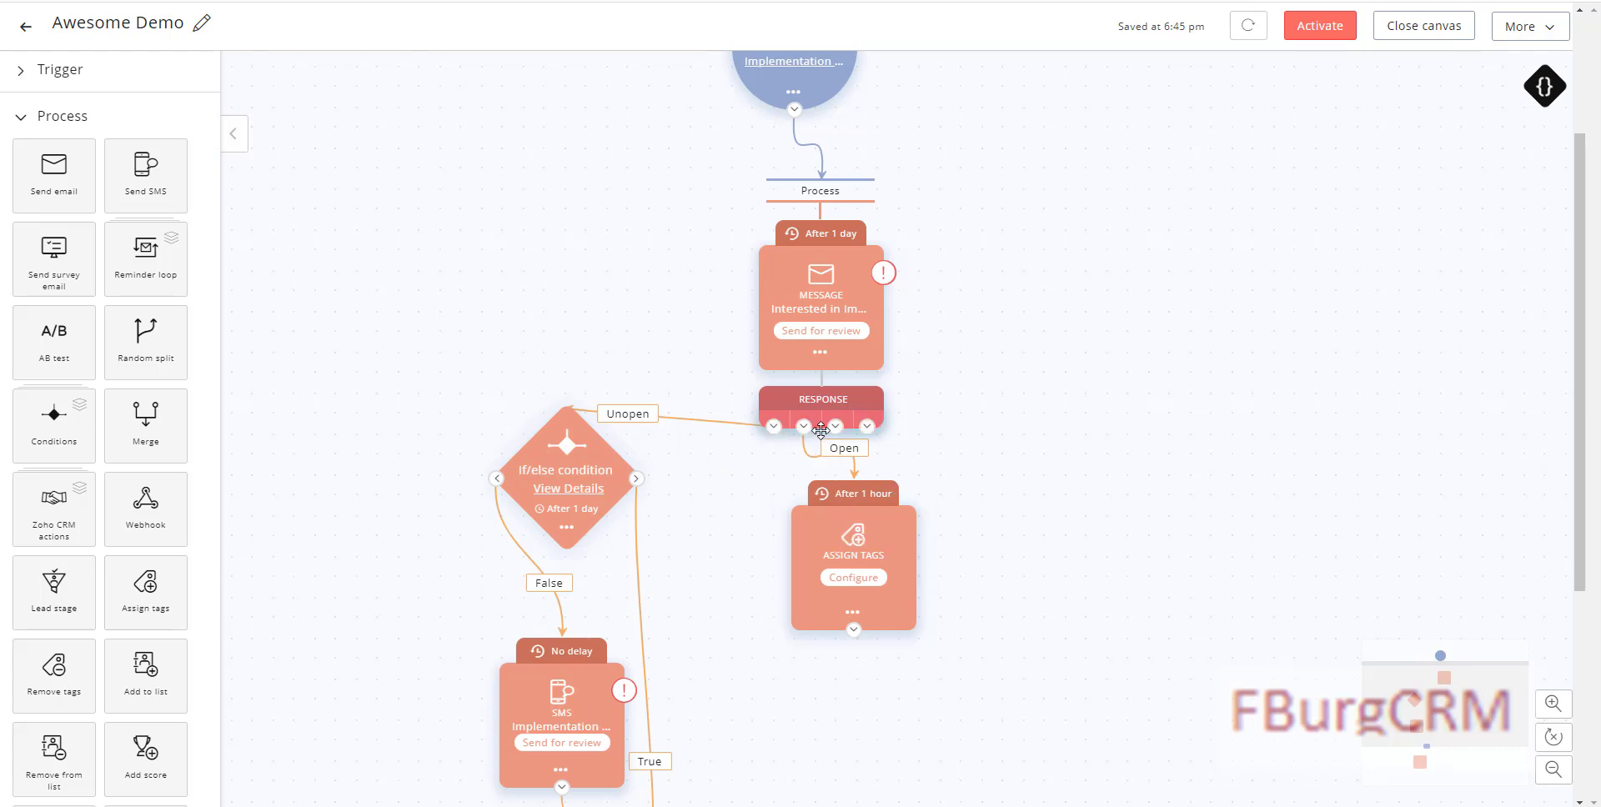
left_click(892, 489)
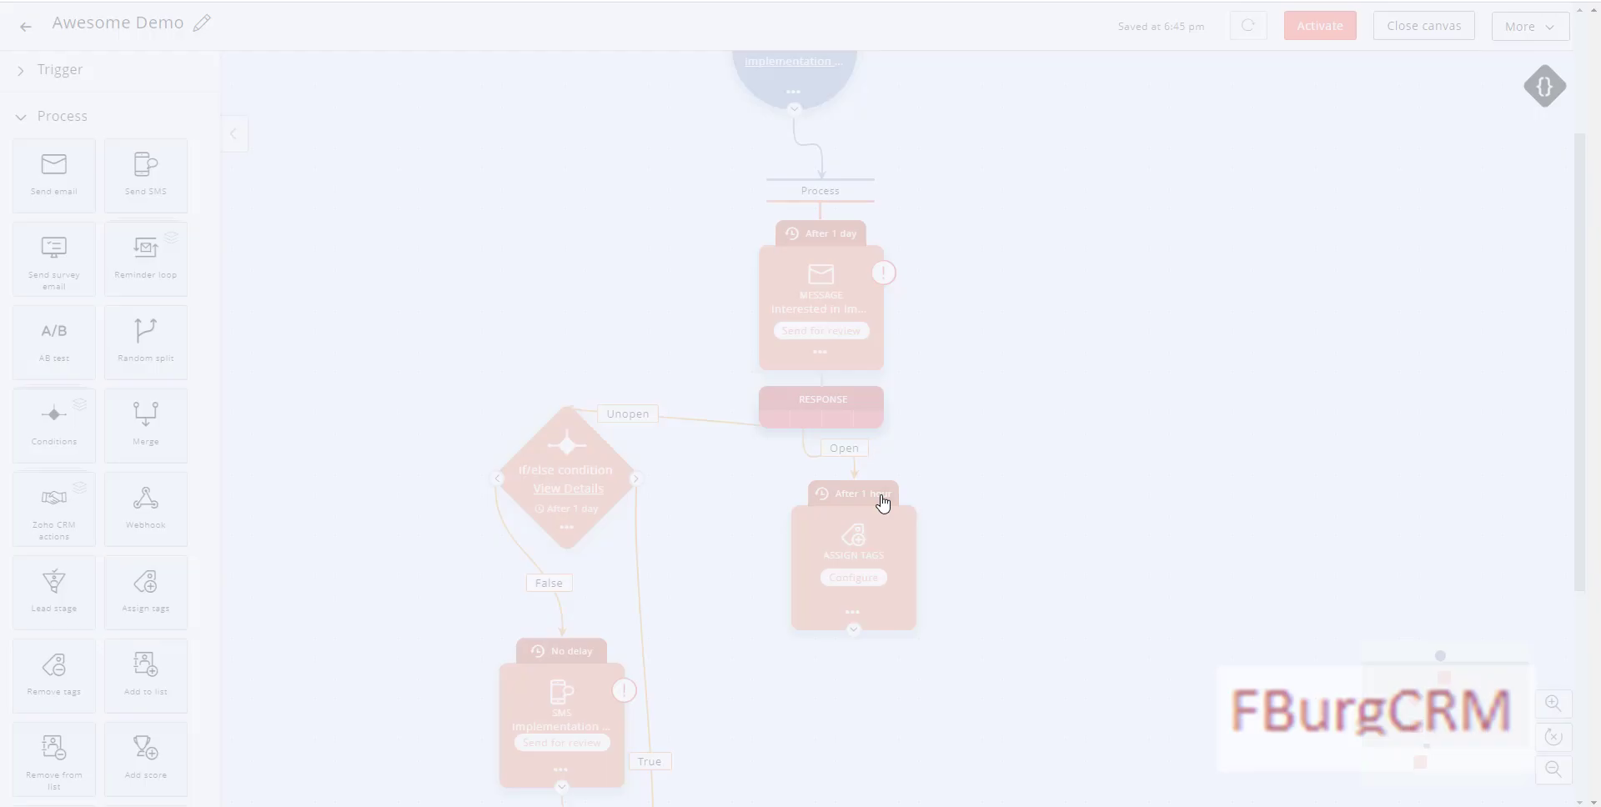
left_click(831, 121)
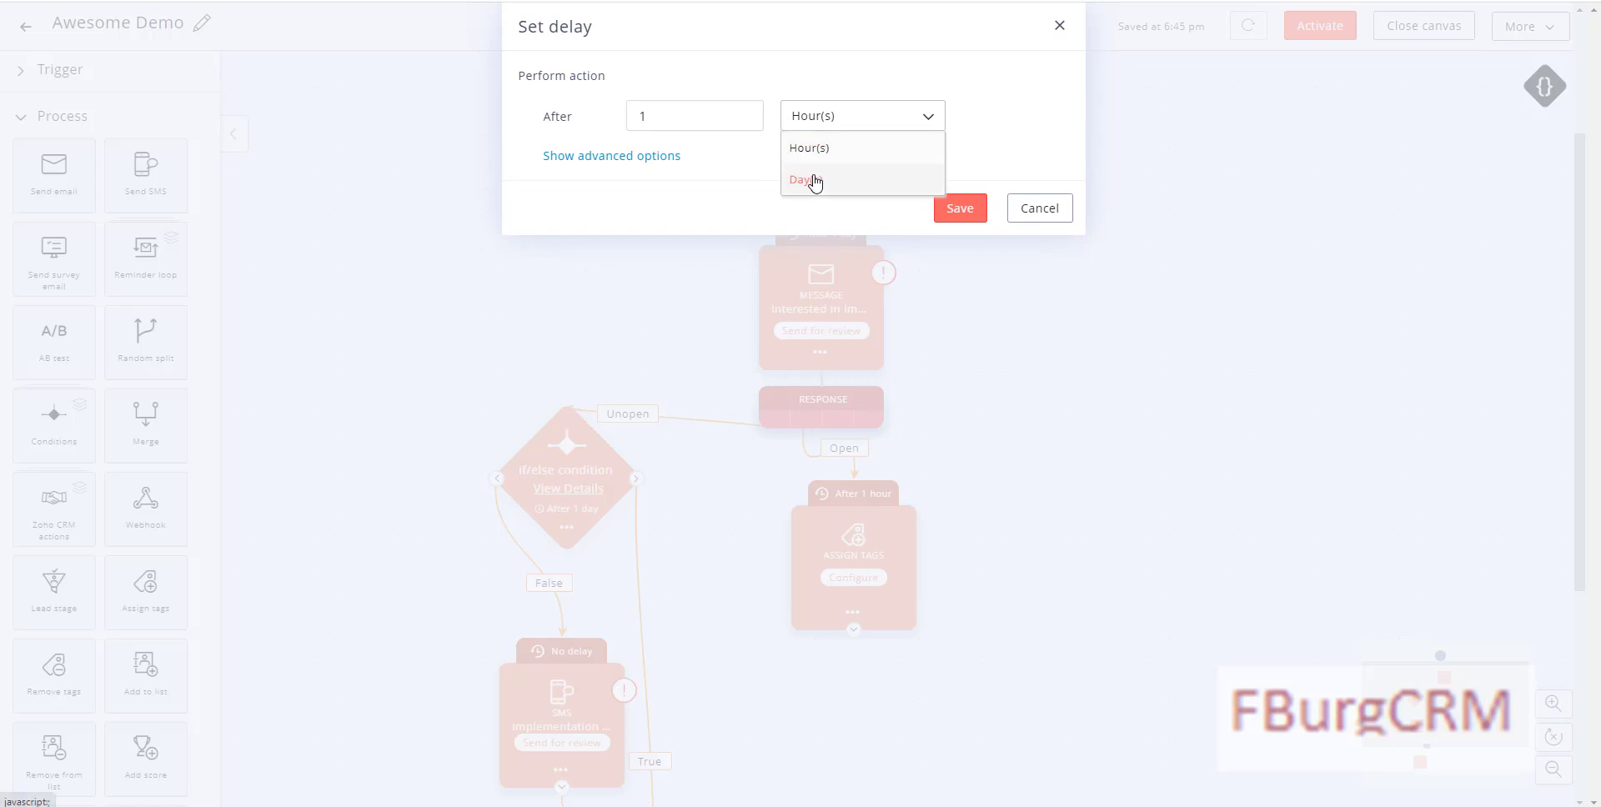
left_click(810, 179)
left_click(956, 260)
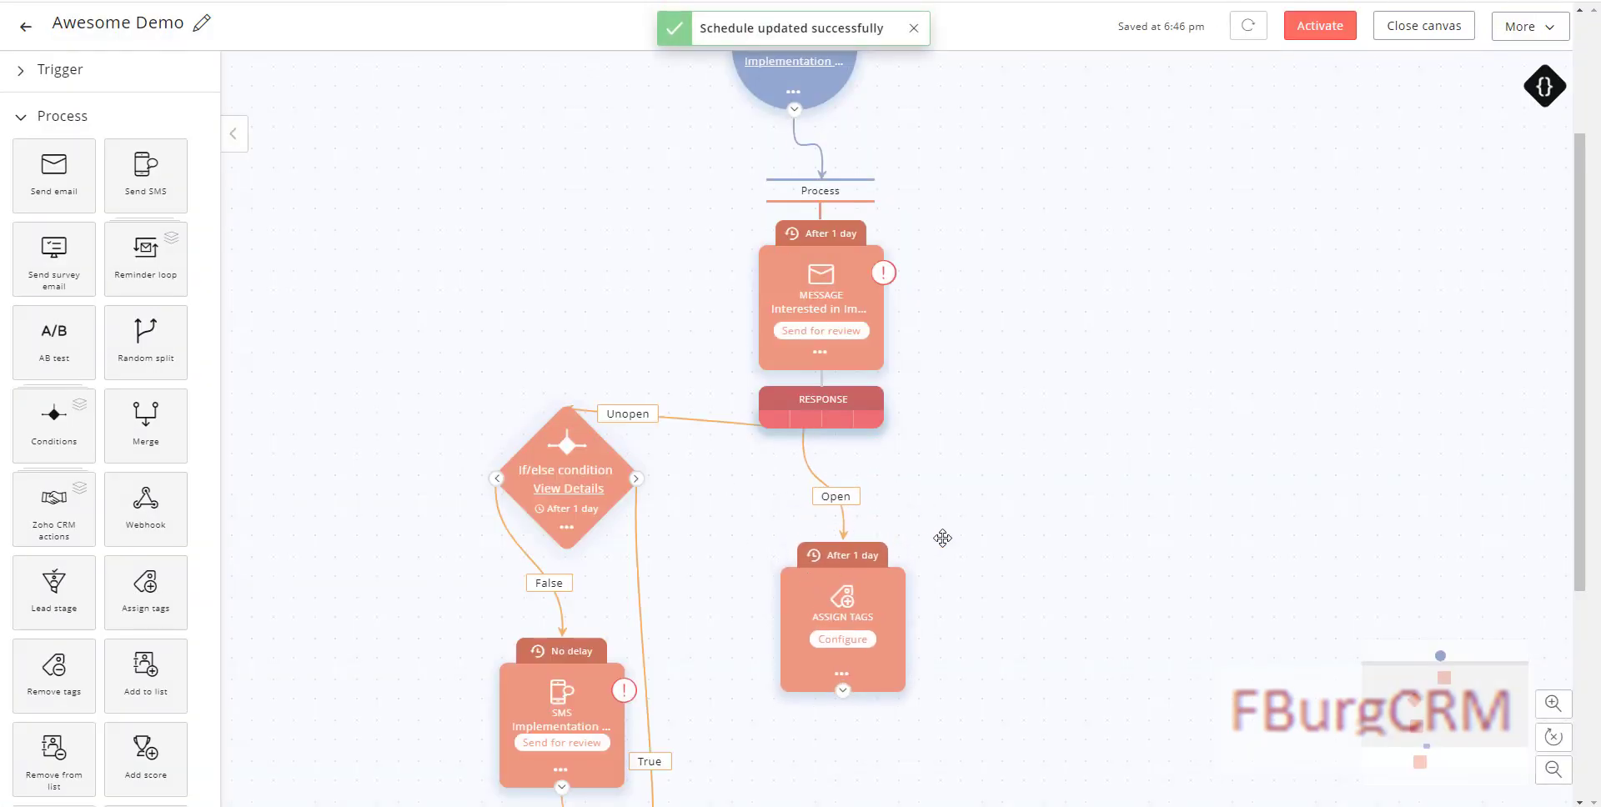
Step: Configure the Open-branch step to assign the Responsive tag
scroll(956, 197, "down", 1)
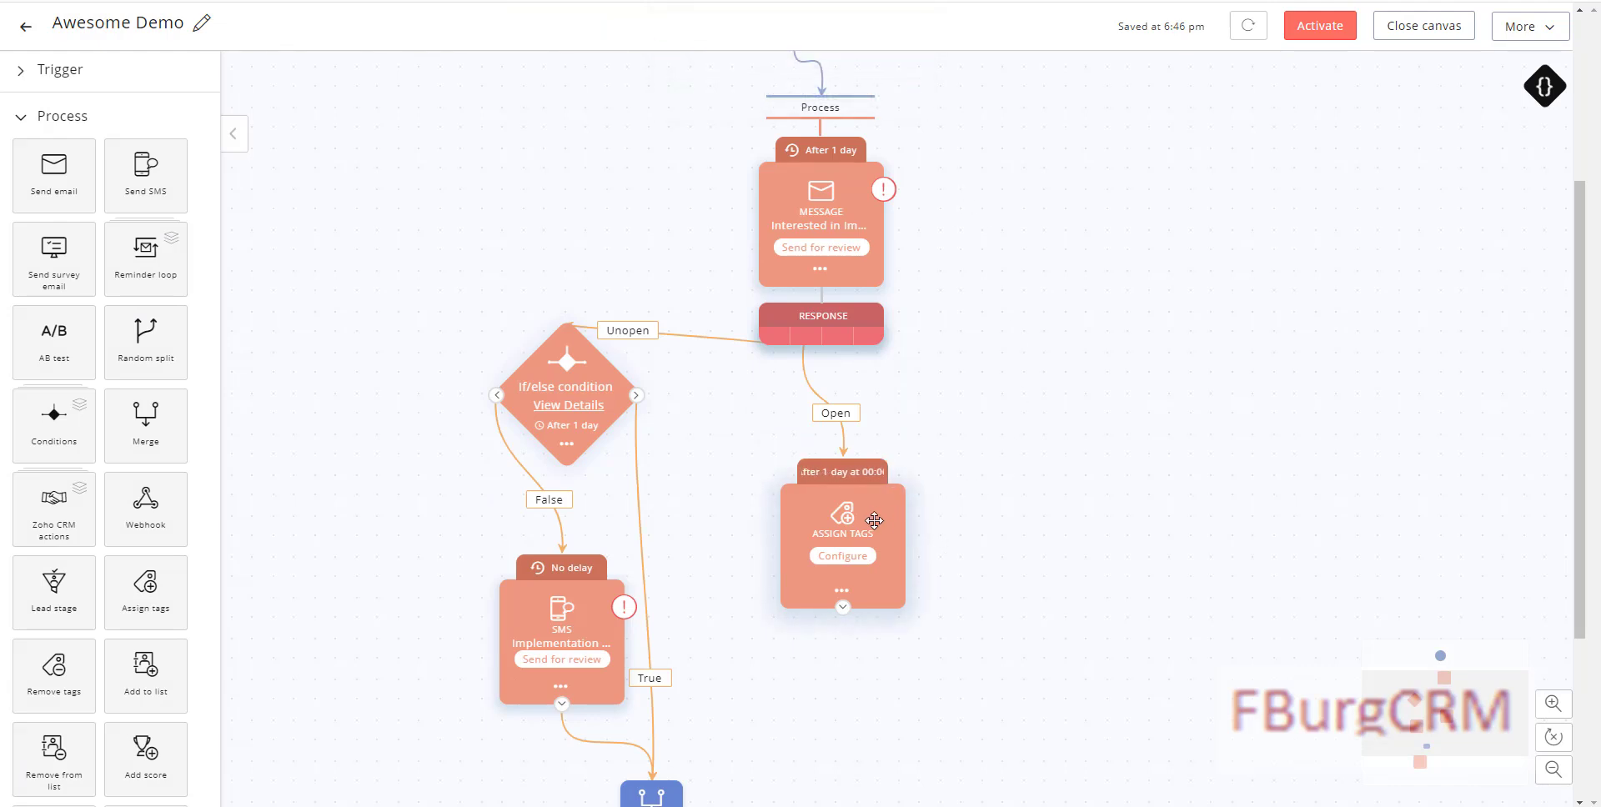
left_click(842, 556)
type("Cold")
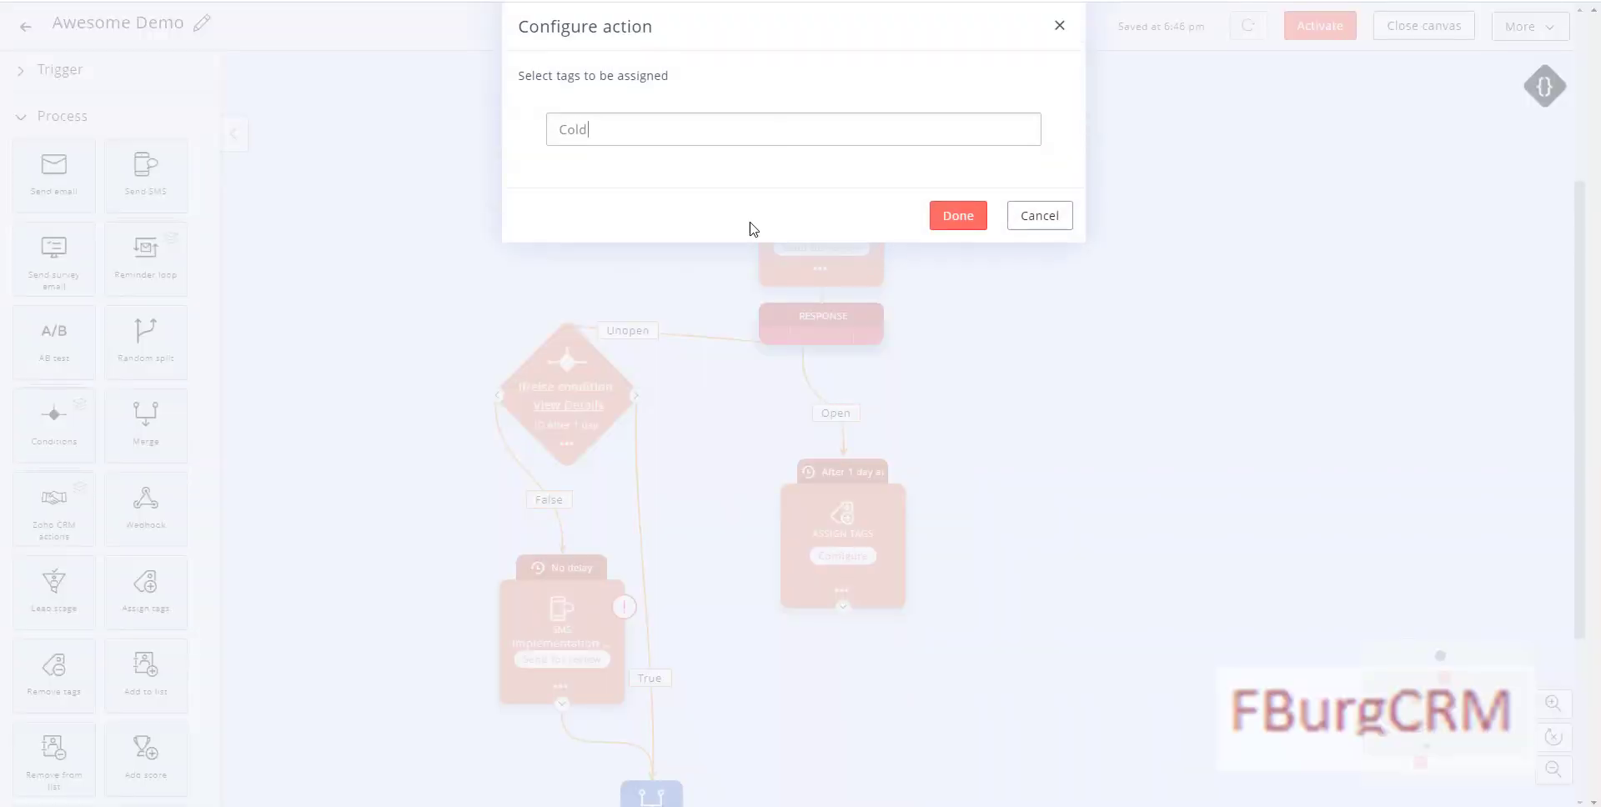
double_click(594, 128)
type("Un")
key("BackSpace")
type("Responsive")
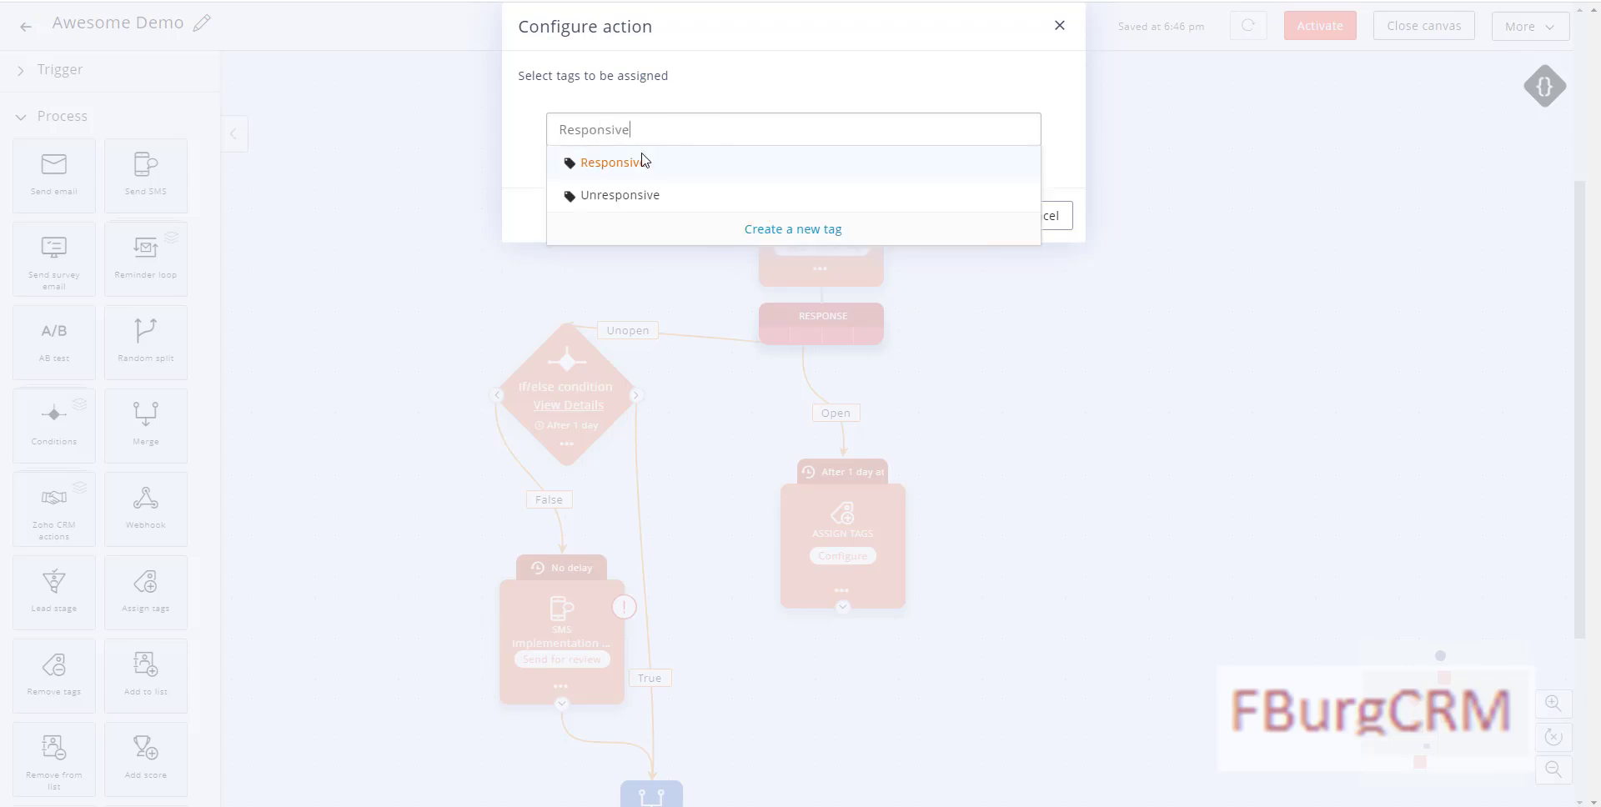
left_click(643, 161)
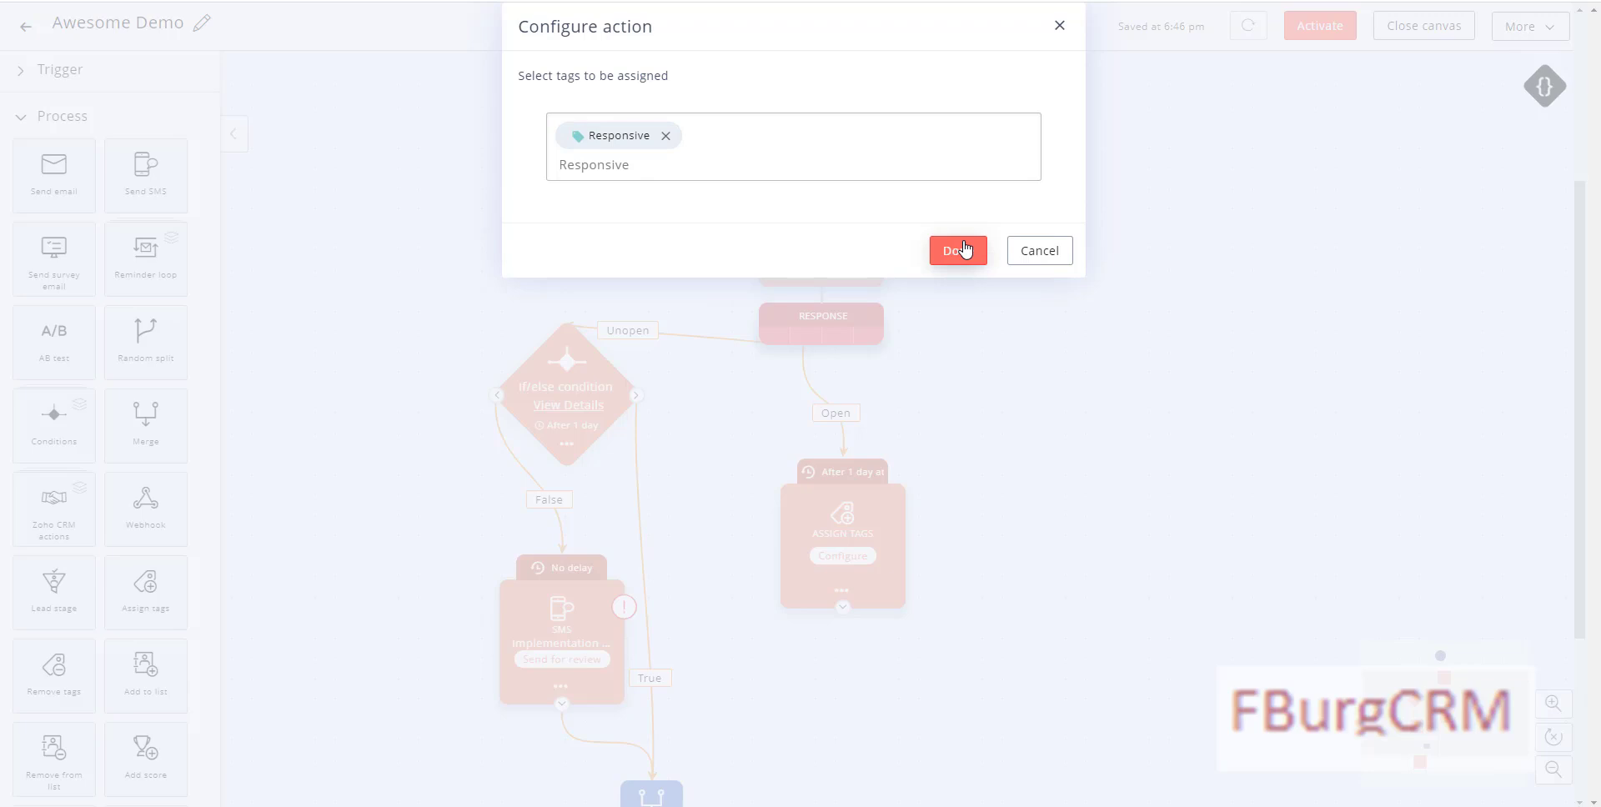
left_click(965, 250)
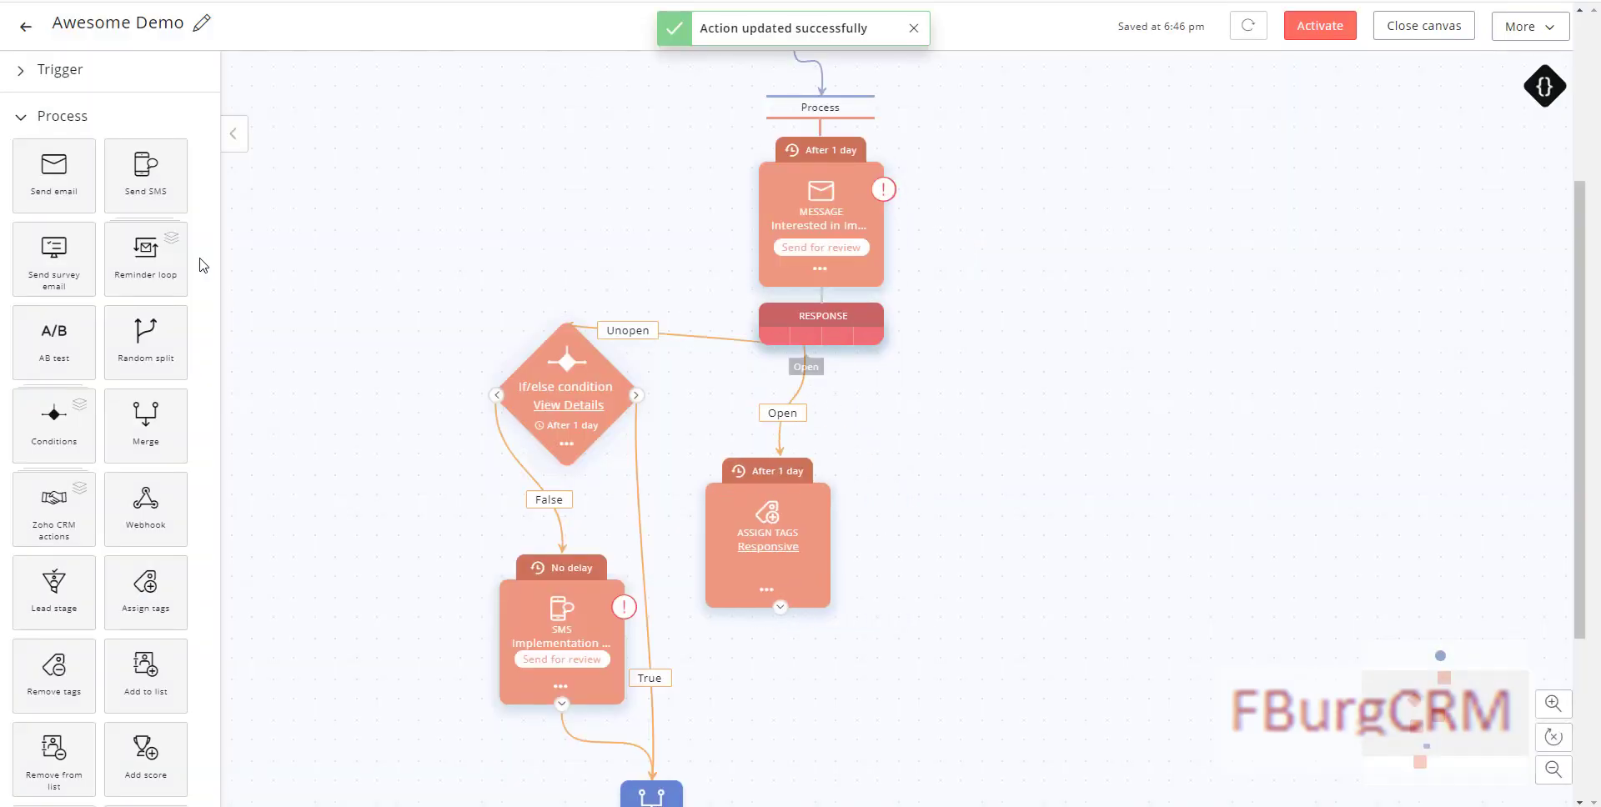
Step: Place an Assign Tags step on the RESPONSE node's Specific link click output
left_click_drag(146, 584, 1002, 501)
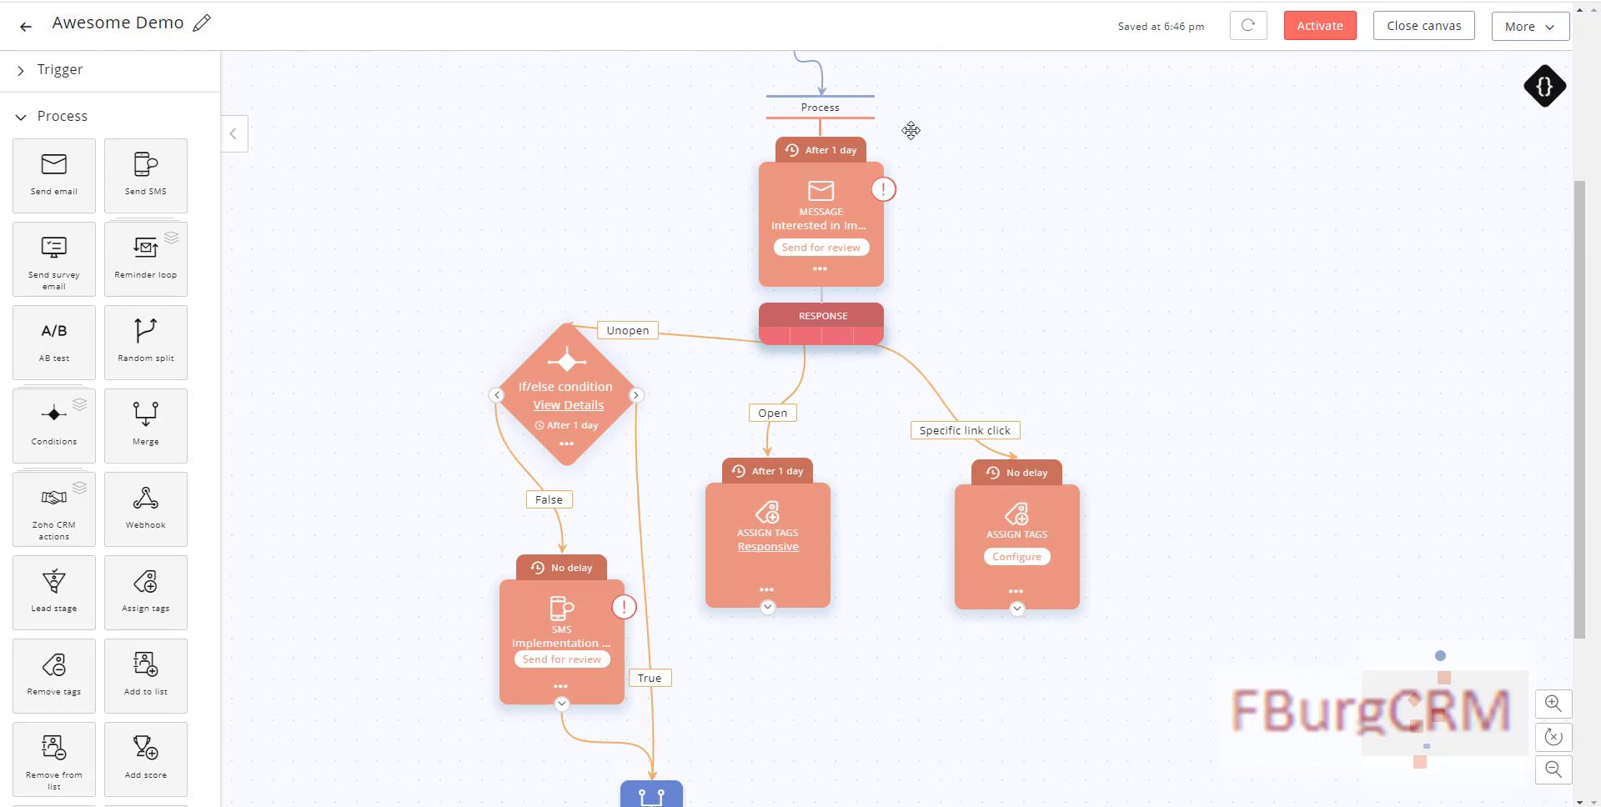
left_click_drag(1036, 547, 1028, 493)
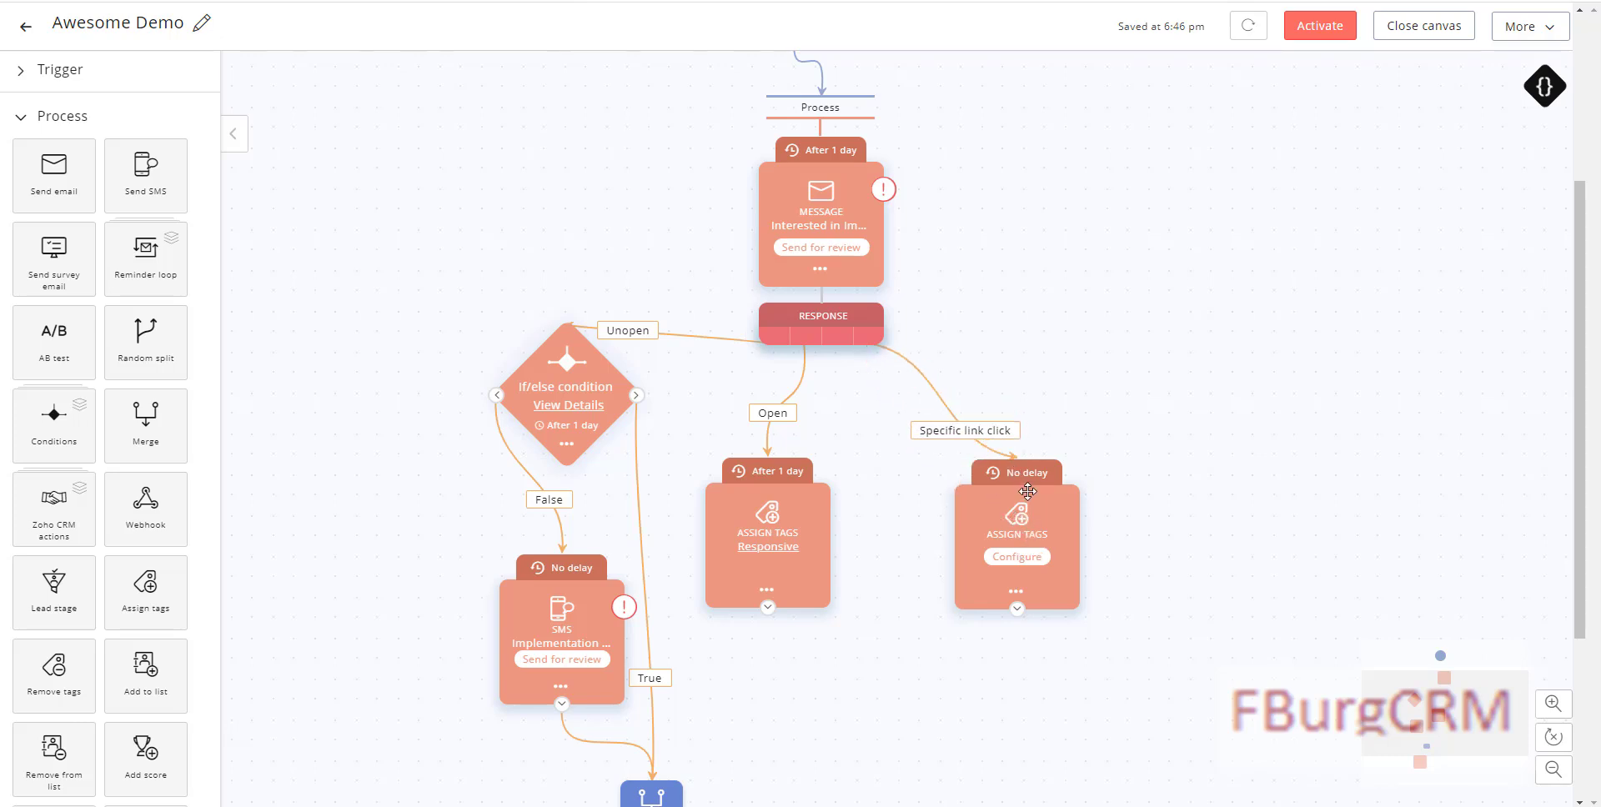
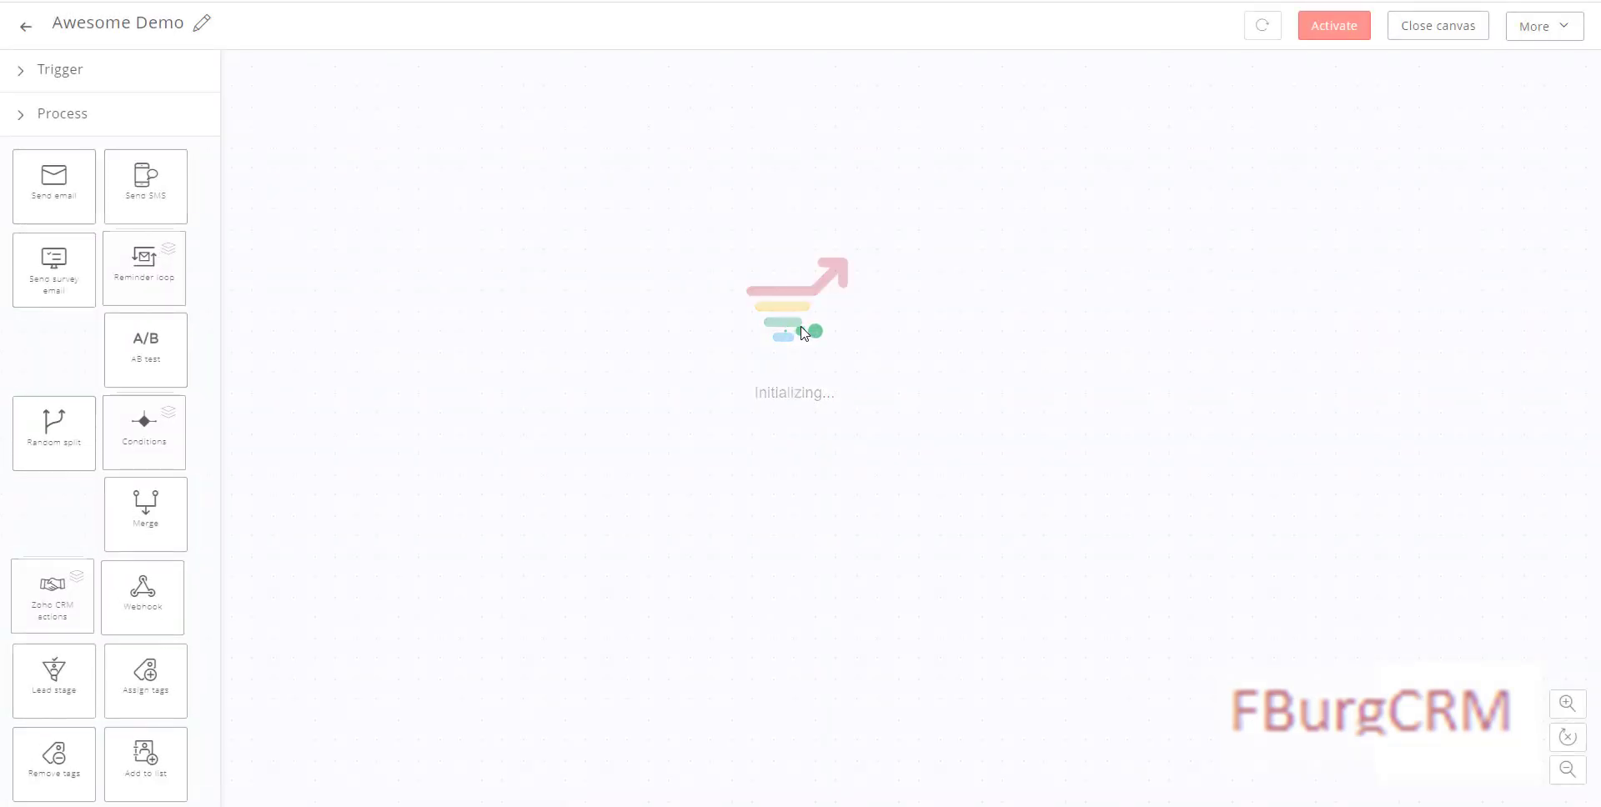
Step: In the right-hand Assign Tags step, search 'resp' and assign the Responsive tag
scroll(1033, 492, "down", 4)
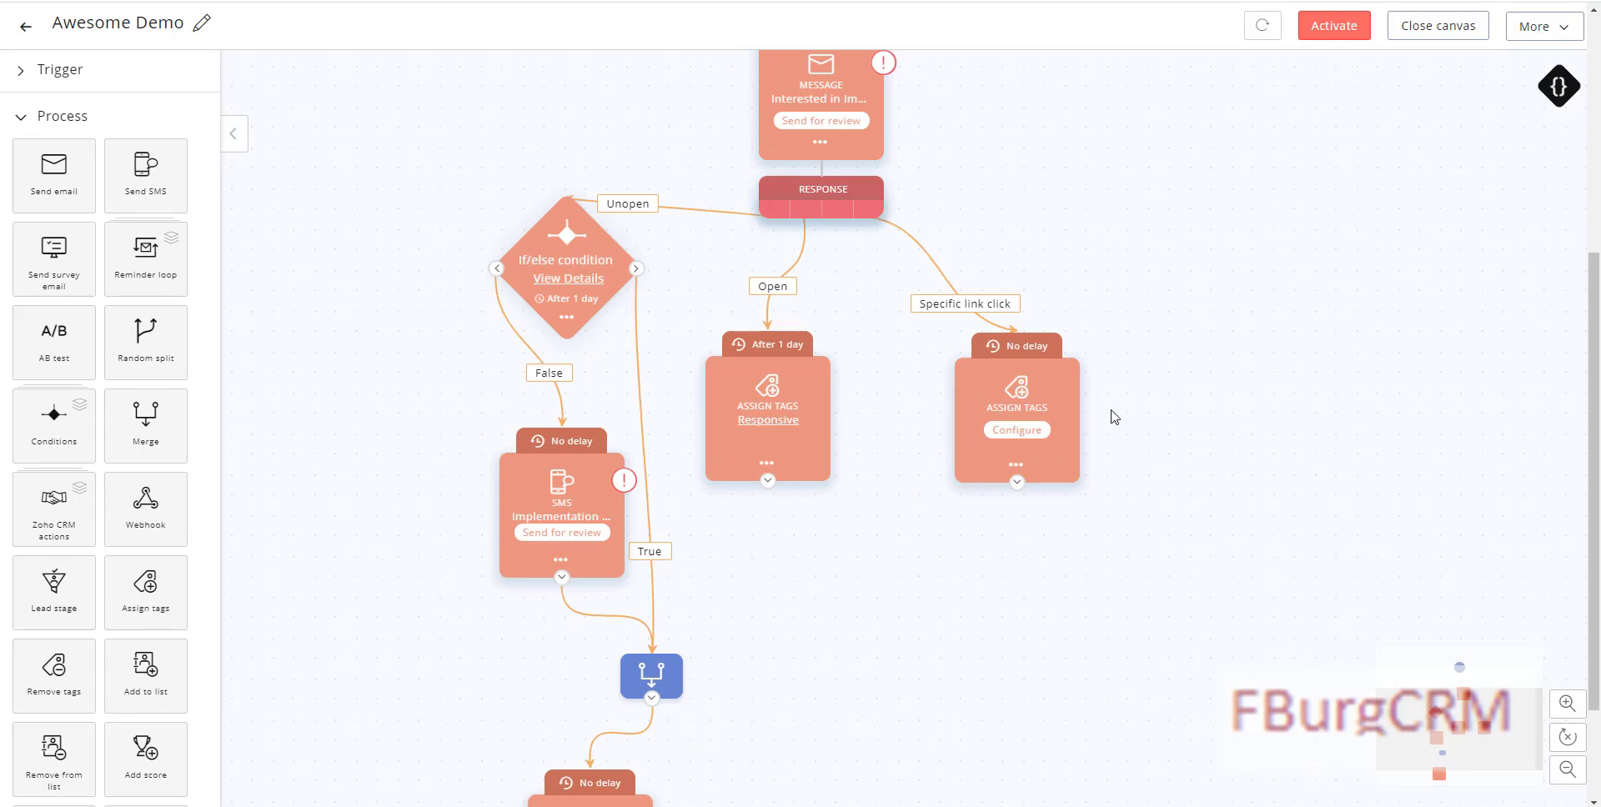
left_click(1019, 430)
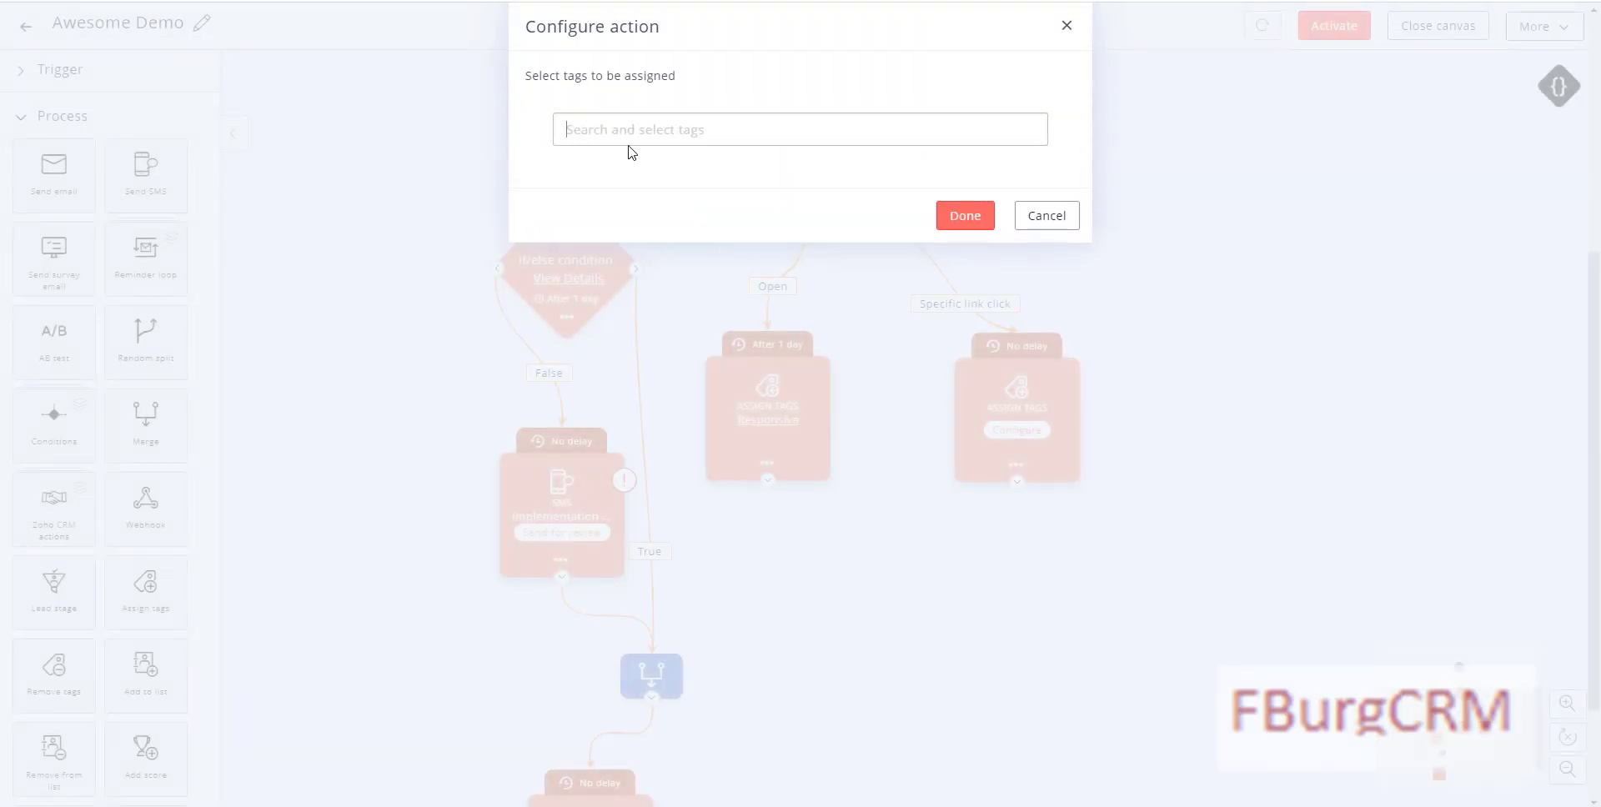
left_click(630, 135)
type("respon")
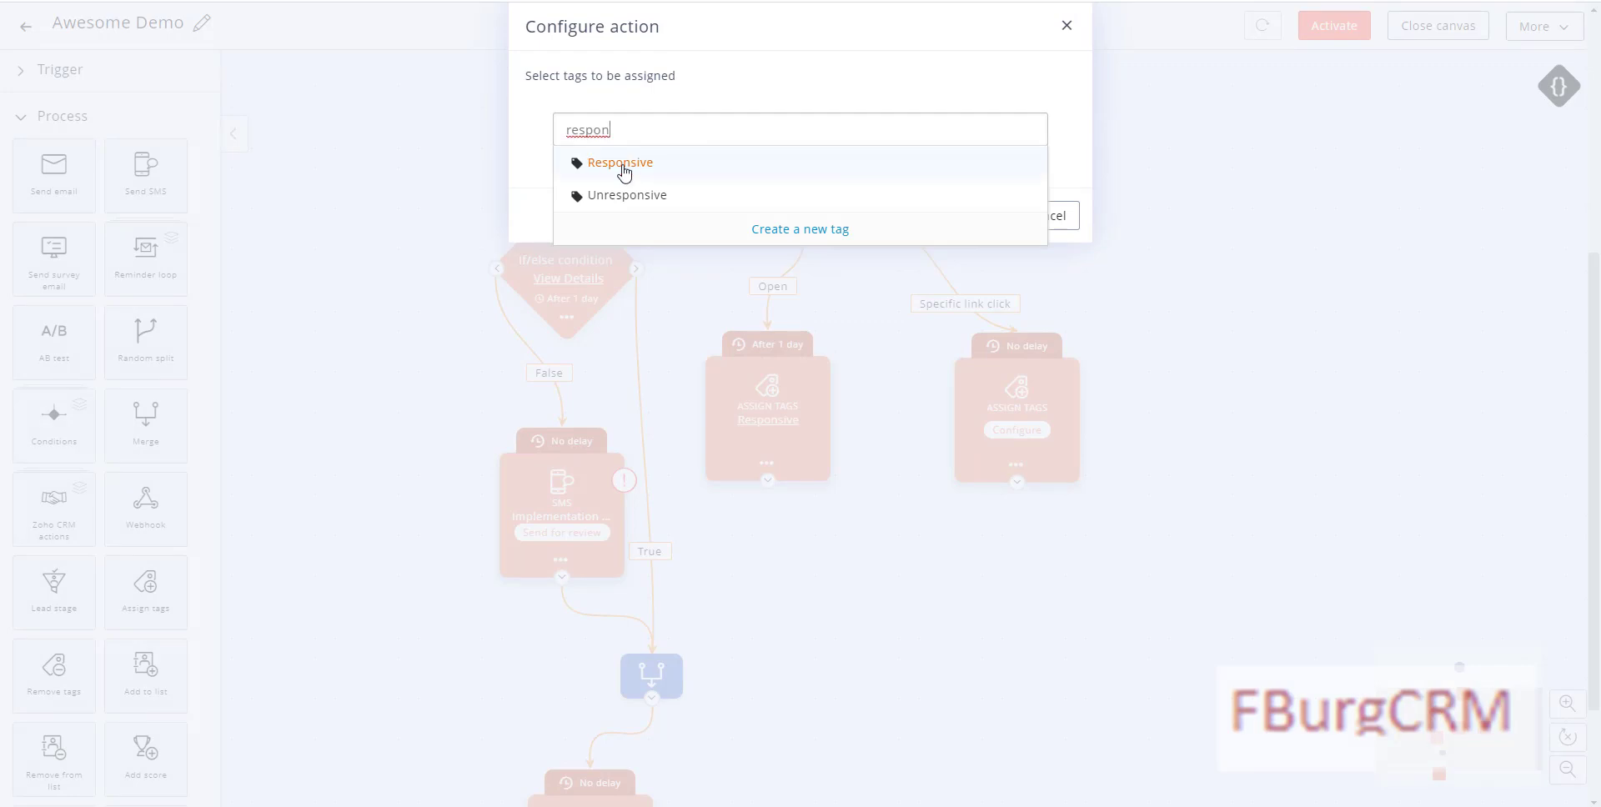
left_click(622, 165)
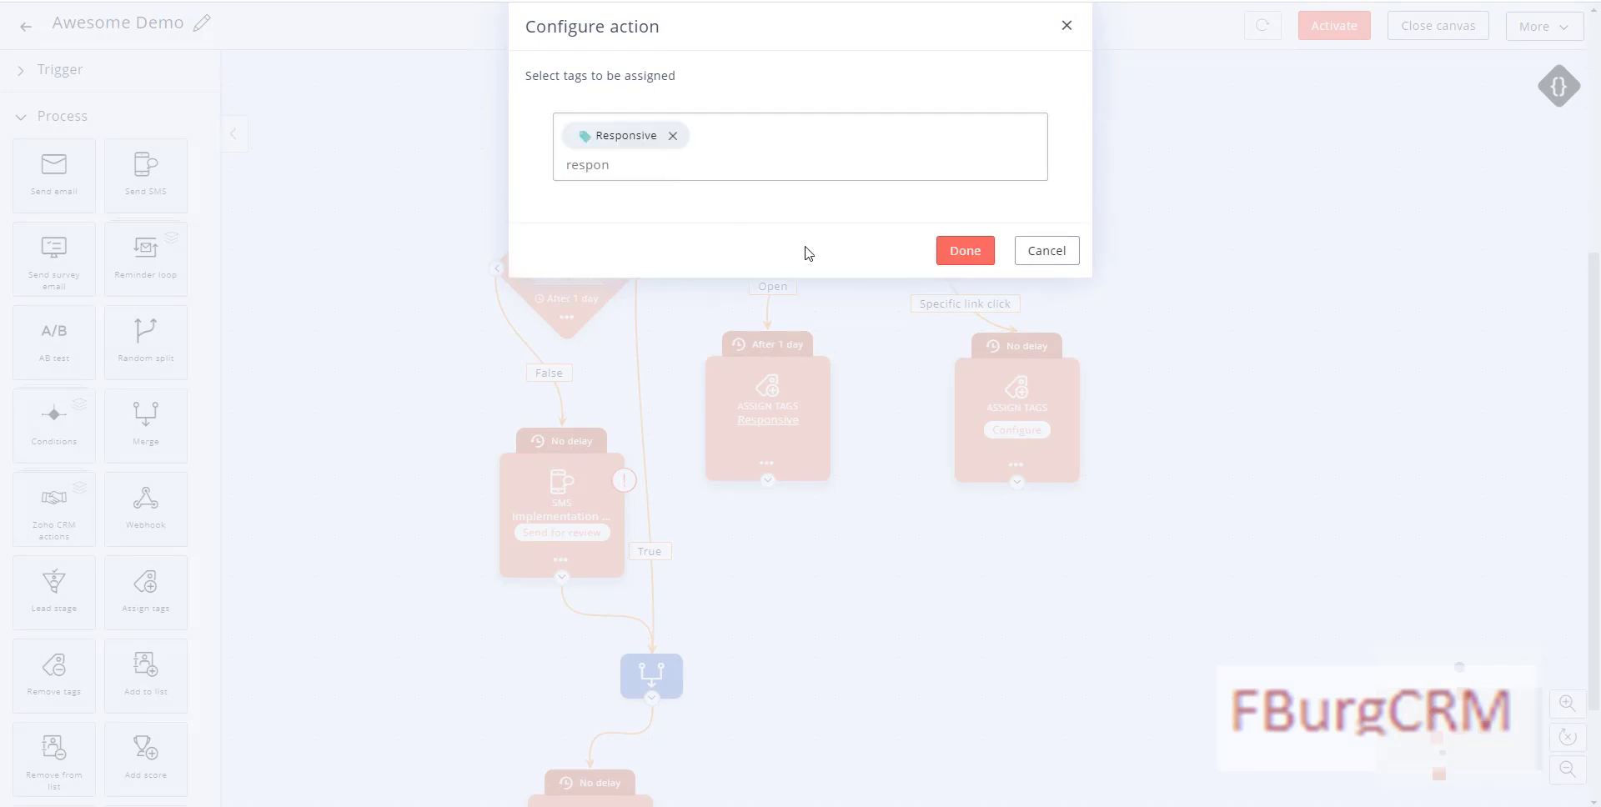
left_click(965, 251)
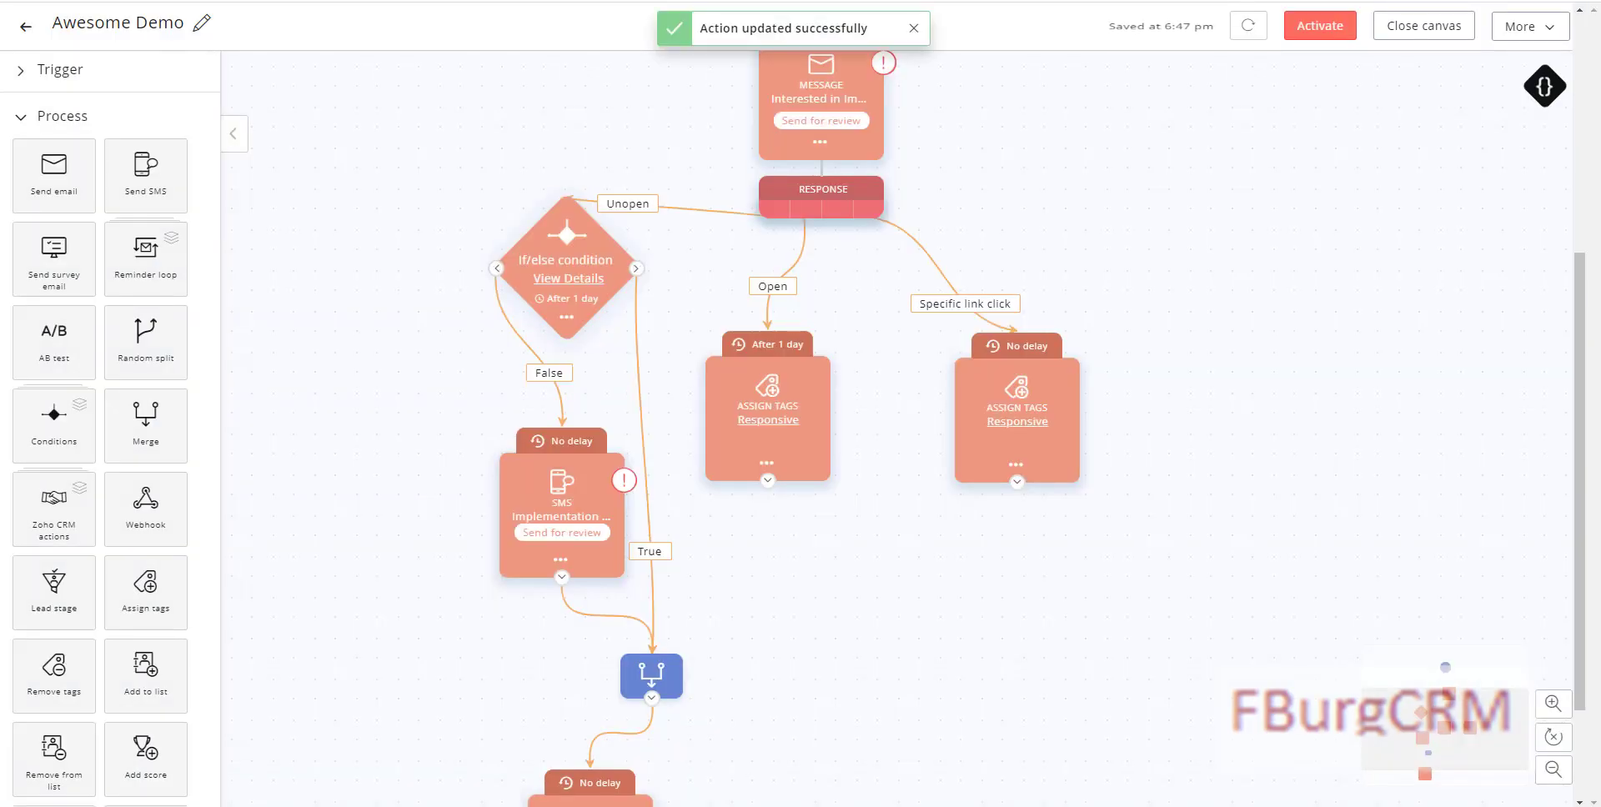
Step: Reconnect the existing Responsive tag step to the Response node as the Link click branch
mouse_move(895, 234)
left_click(941, 273)
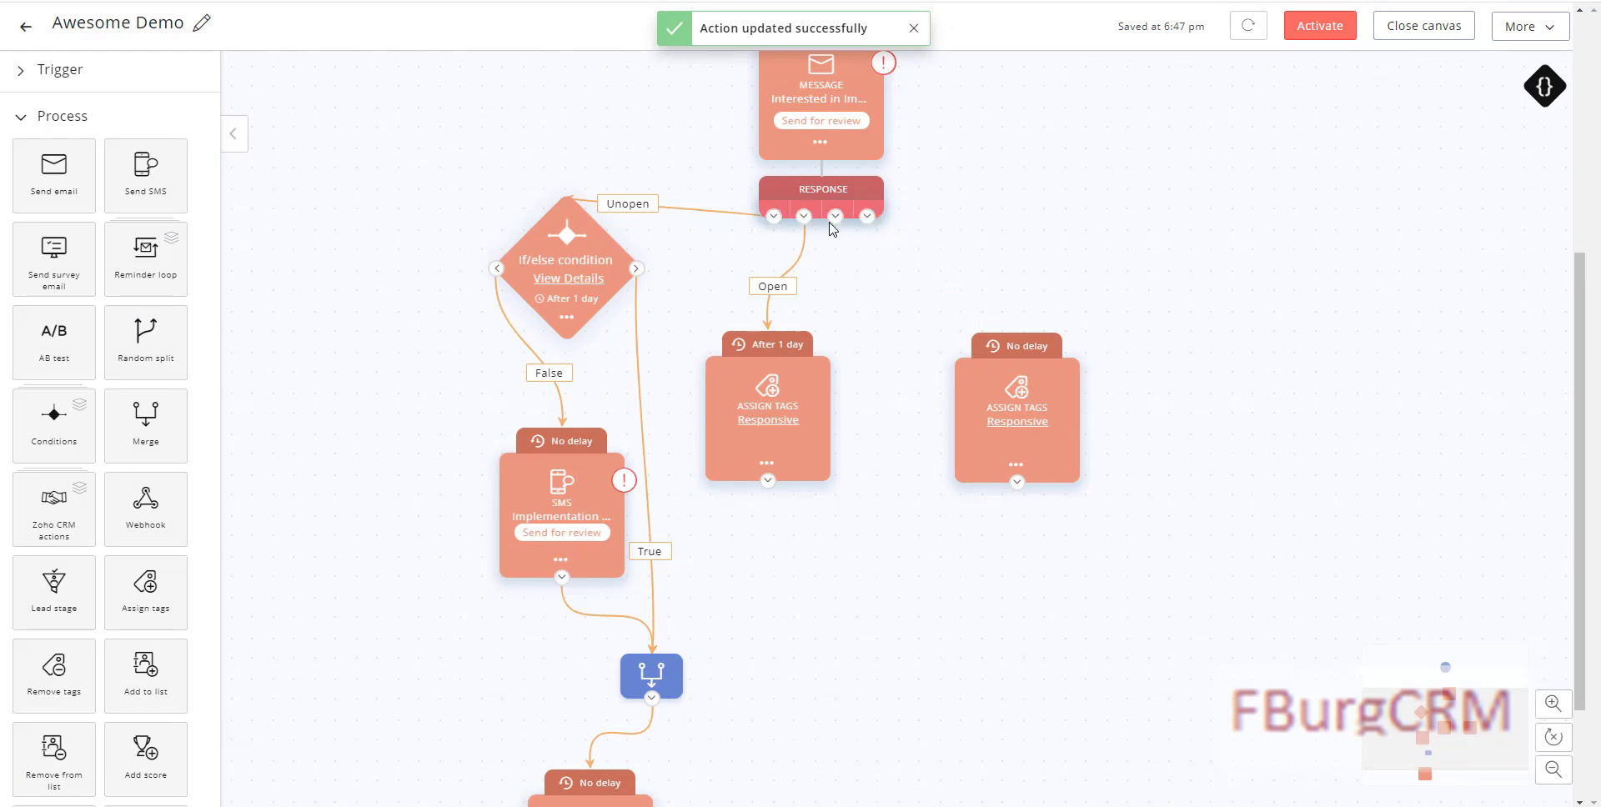
left_click_drag(836, 220, 1021, 327)
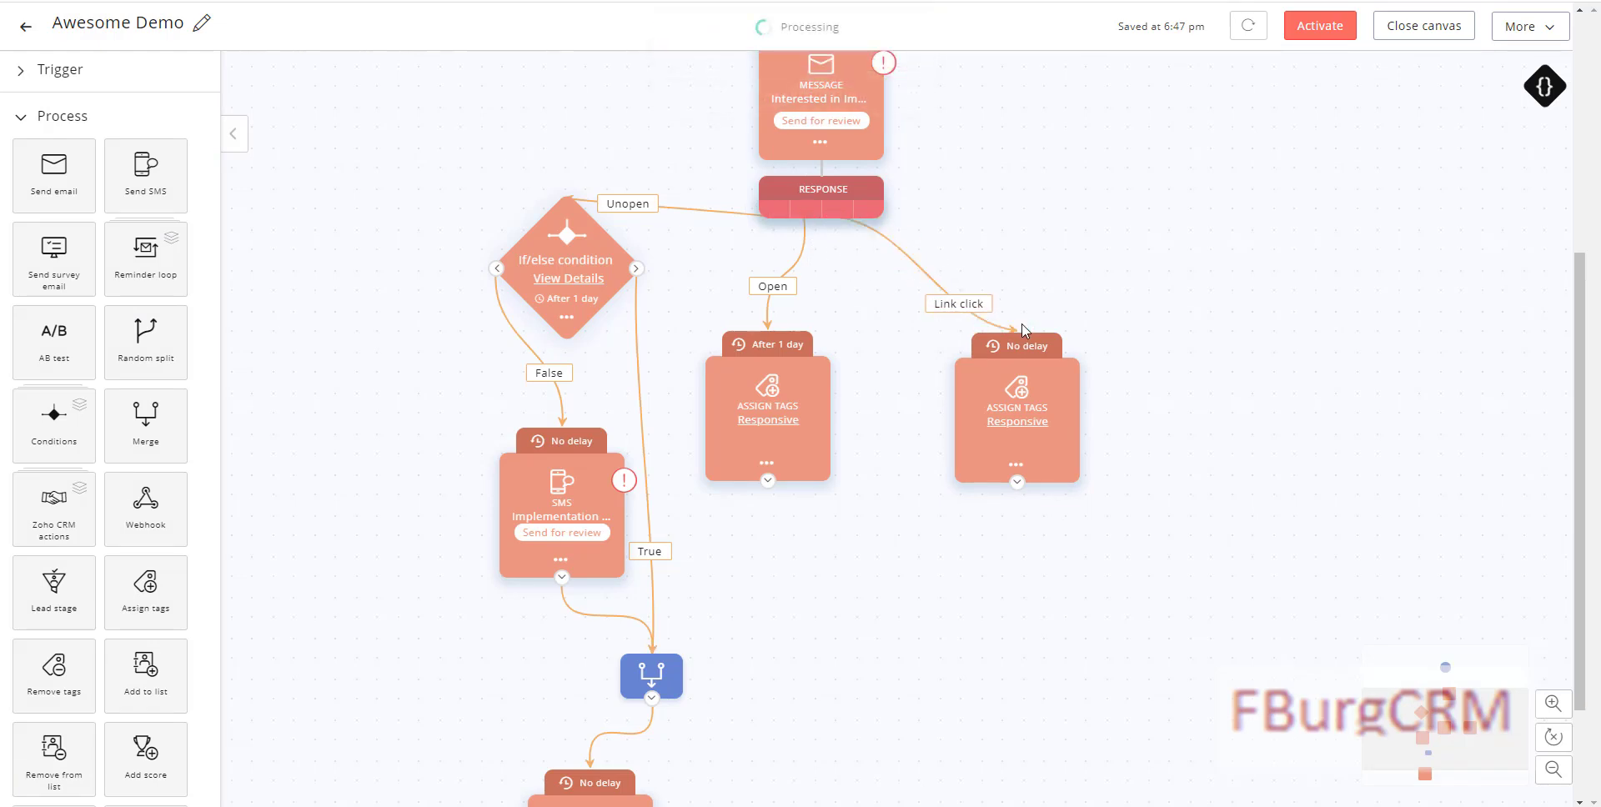
Step: Clone the Responsive tag step and link the copy on the Specific link click branch
left_click(1016, 465)
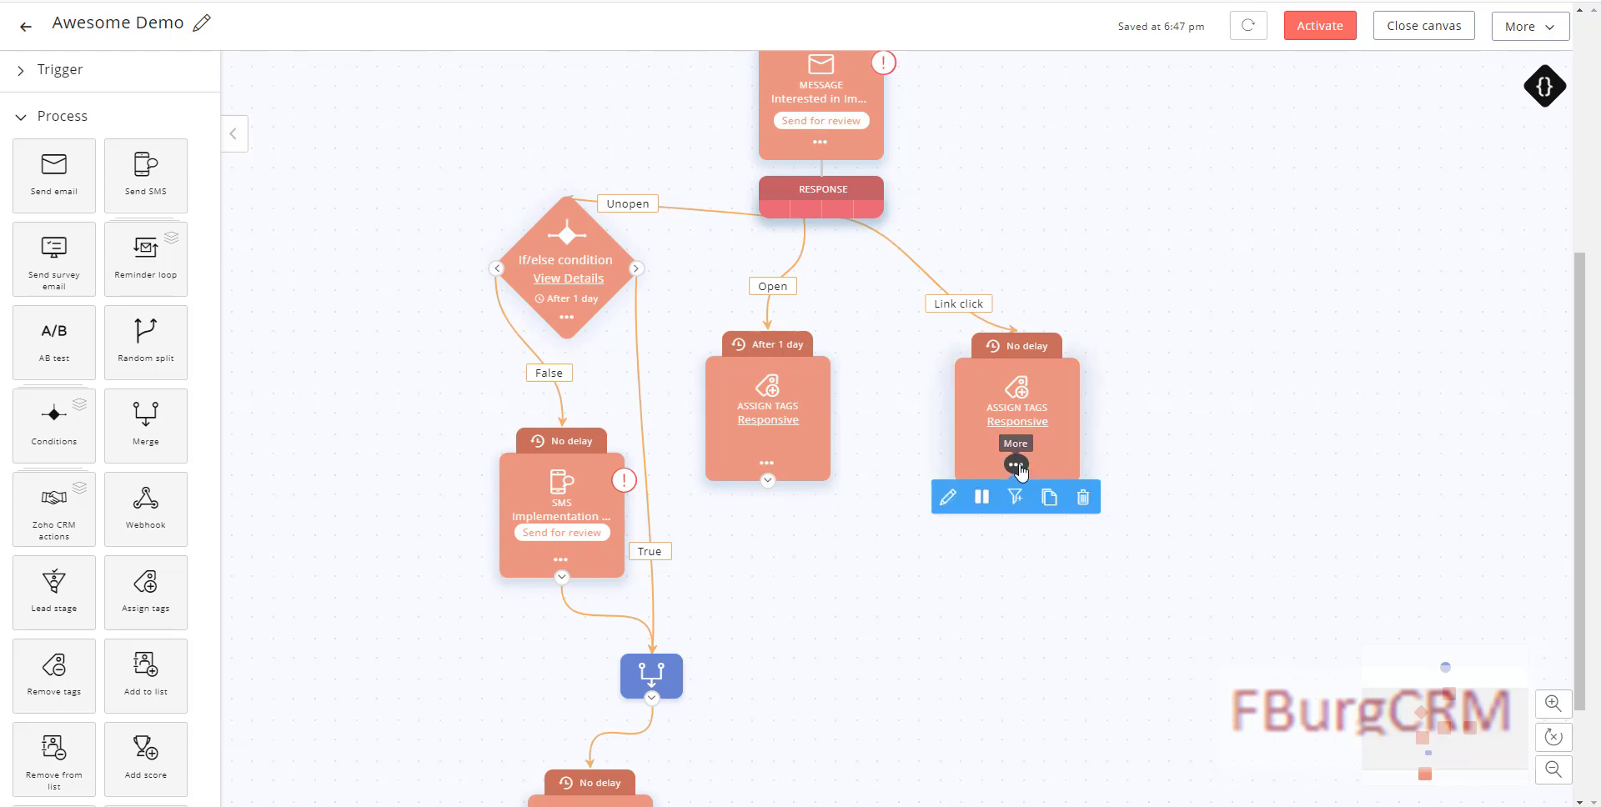
left_click(1050, 500)
left_click_drag(1154, 529, 1237, 237)
mouse_move(854, 205)
left_click_drag(868, 217, 1240, 219)
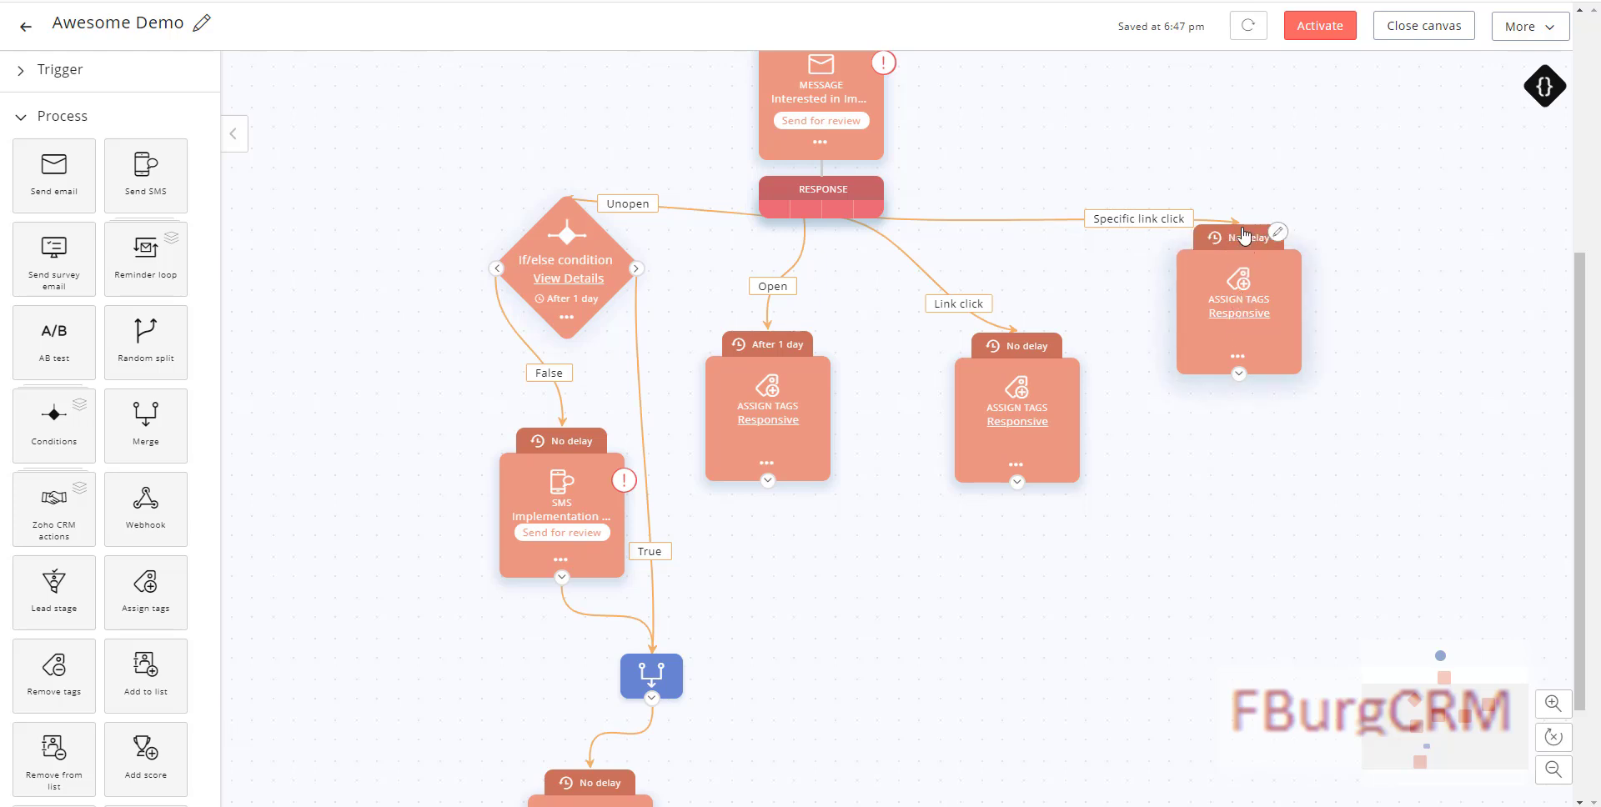
Step: Set the Specific link click tag step's delay to 1 Day(s)
left_click(1278, 233)
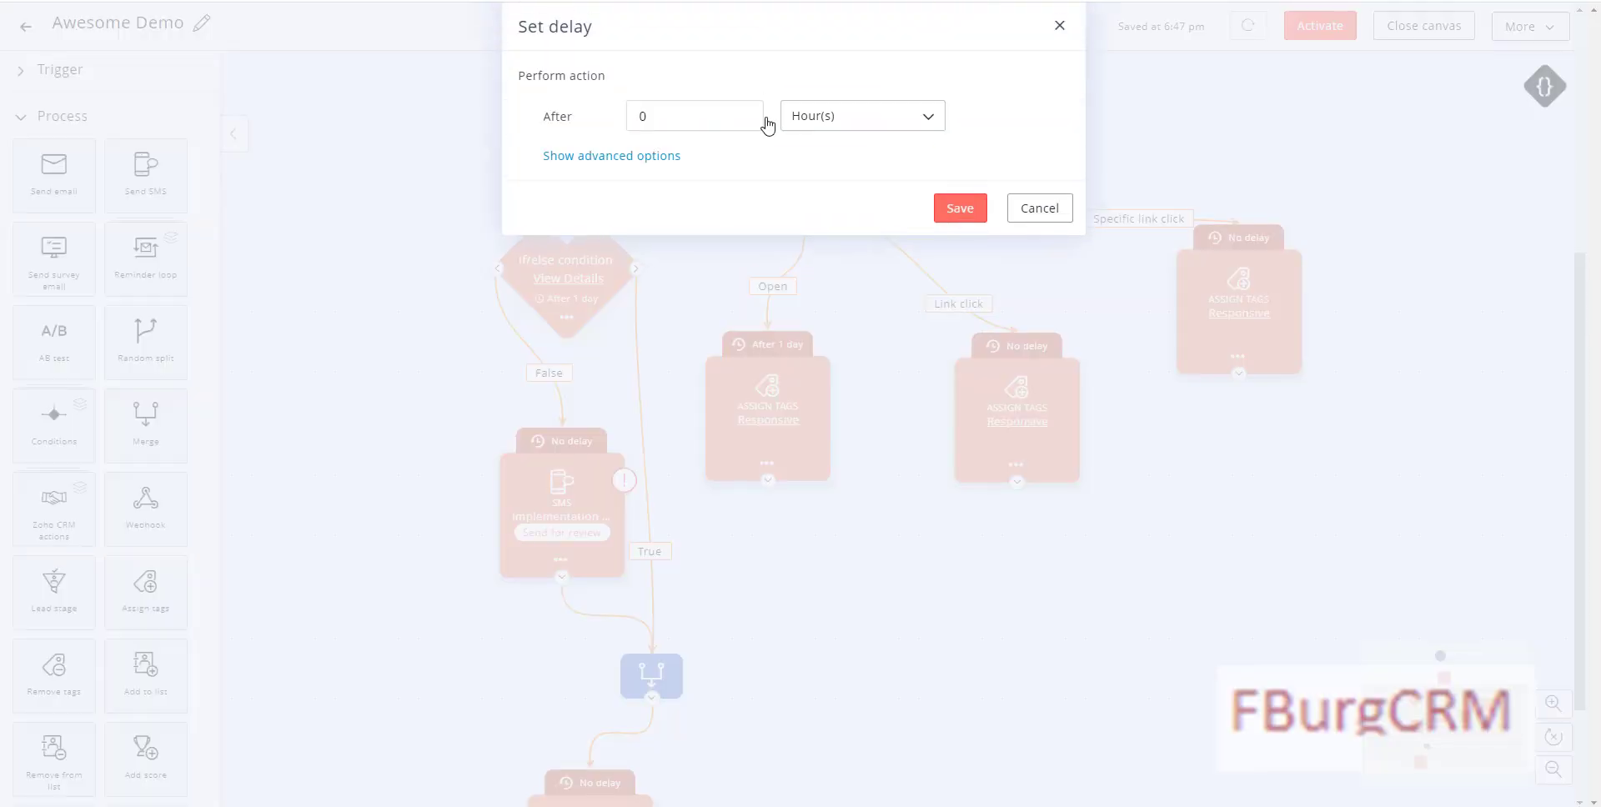
left_click(699, 123)
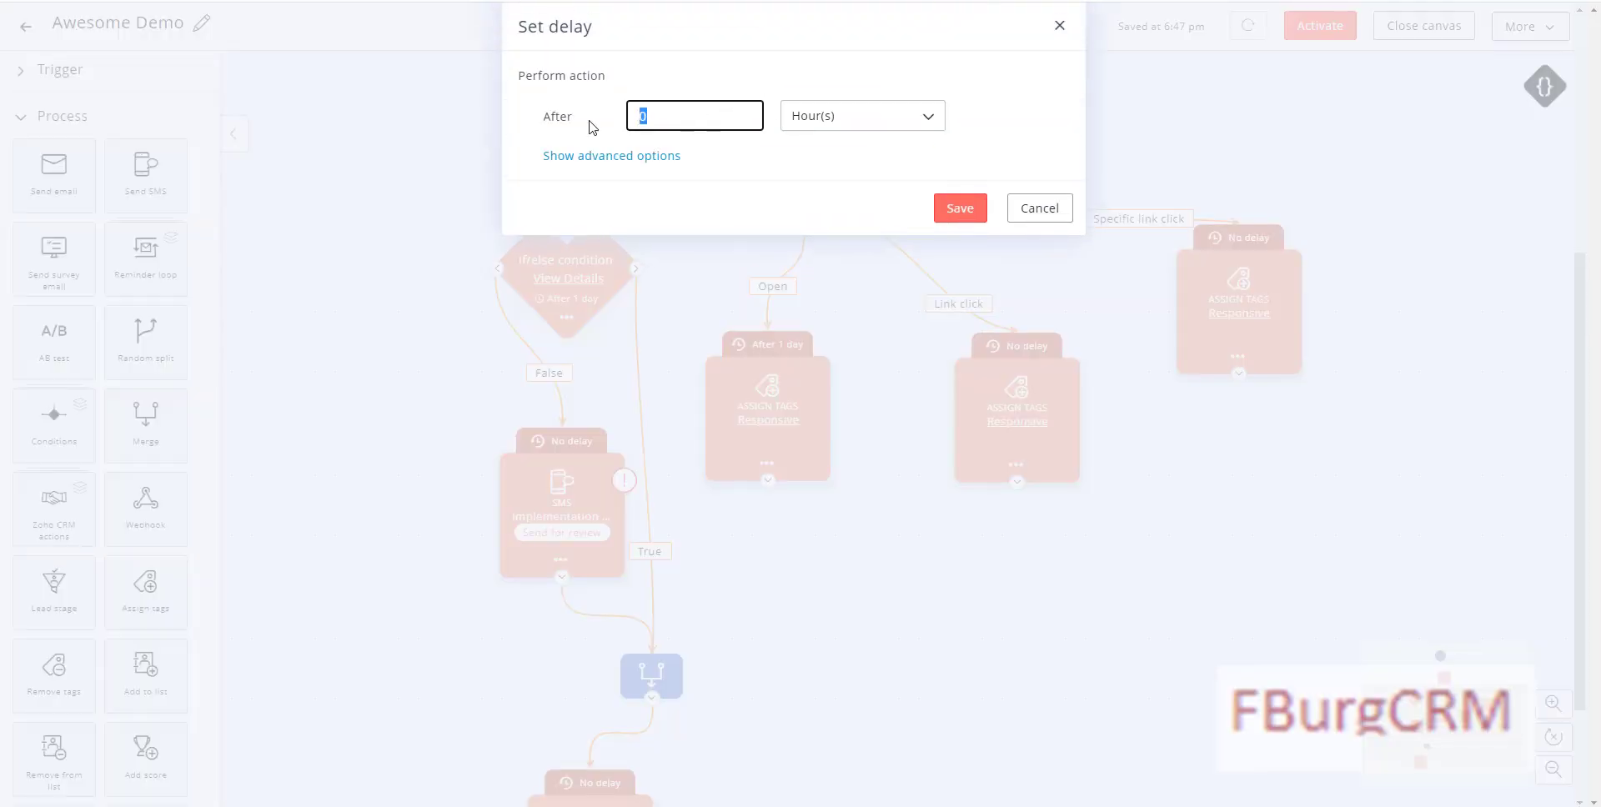
type("1")
left_click(788, 123)
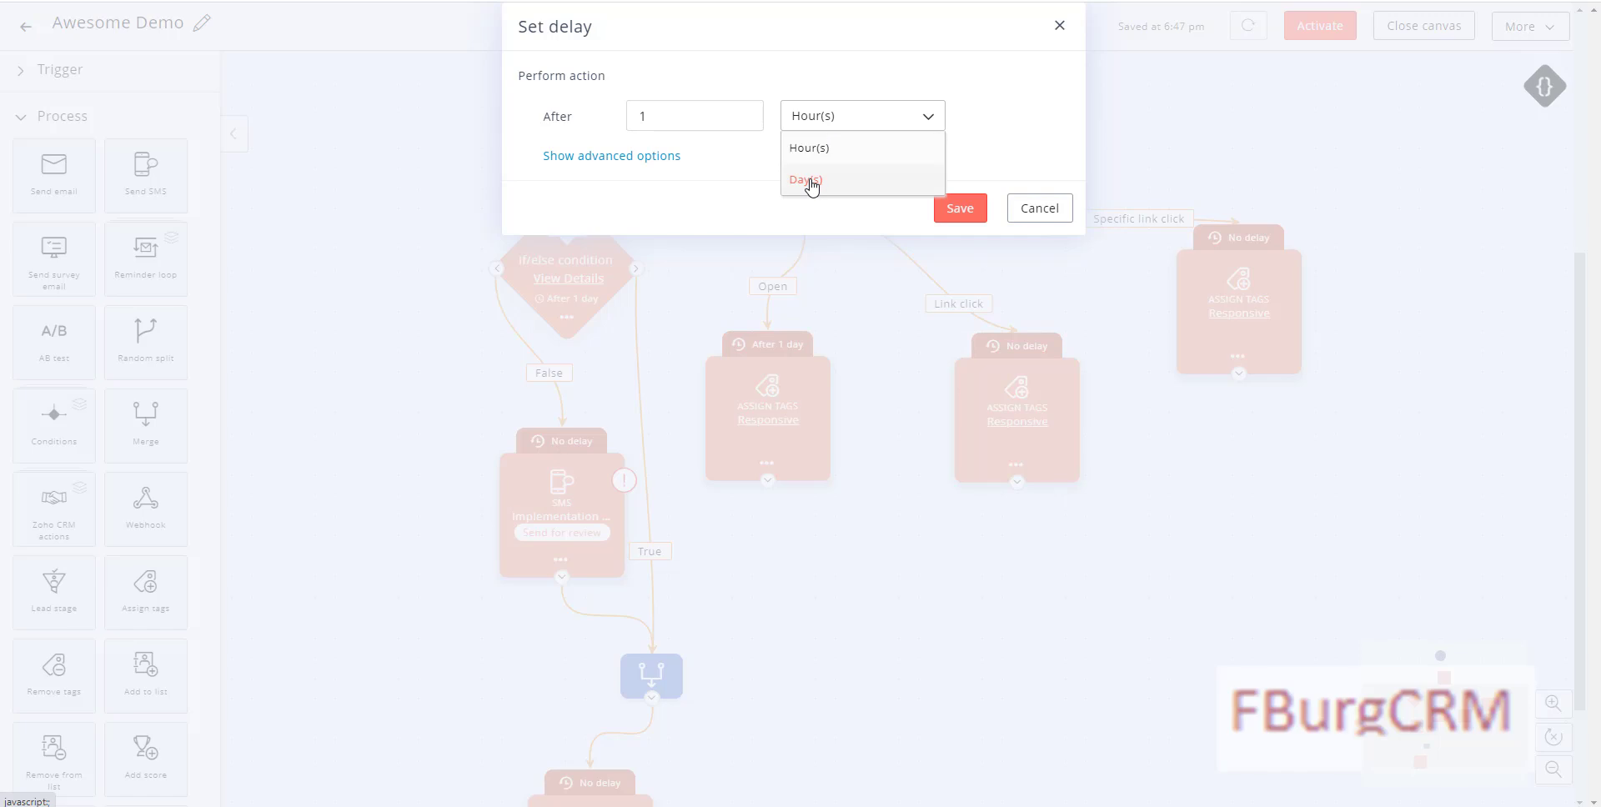
left_click(814, 184)
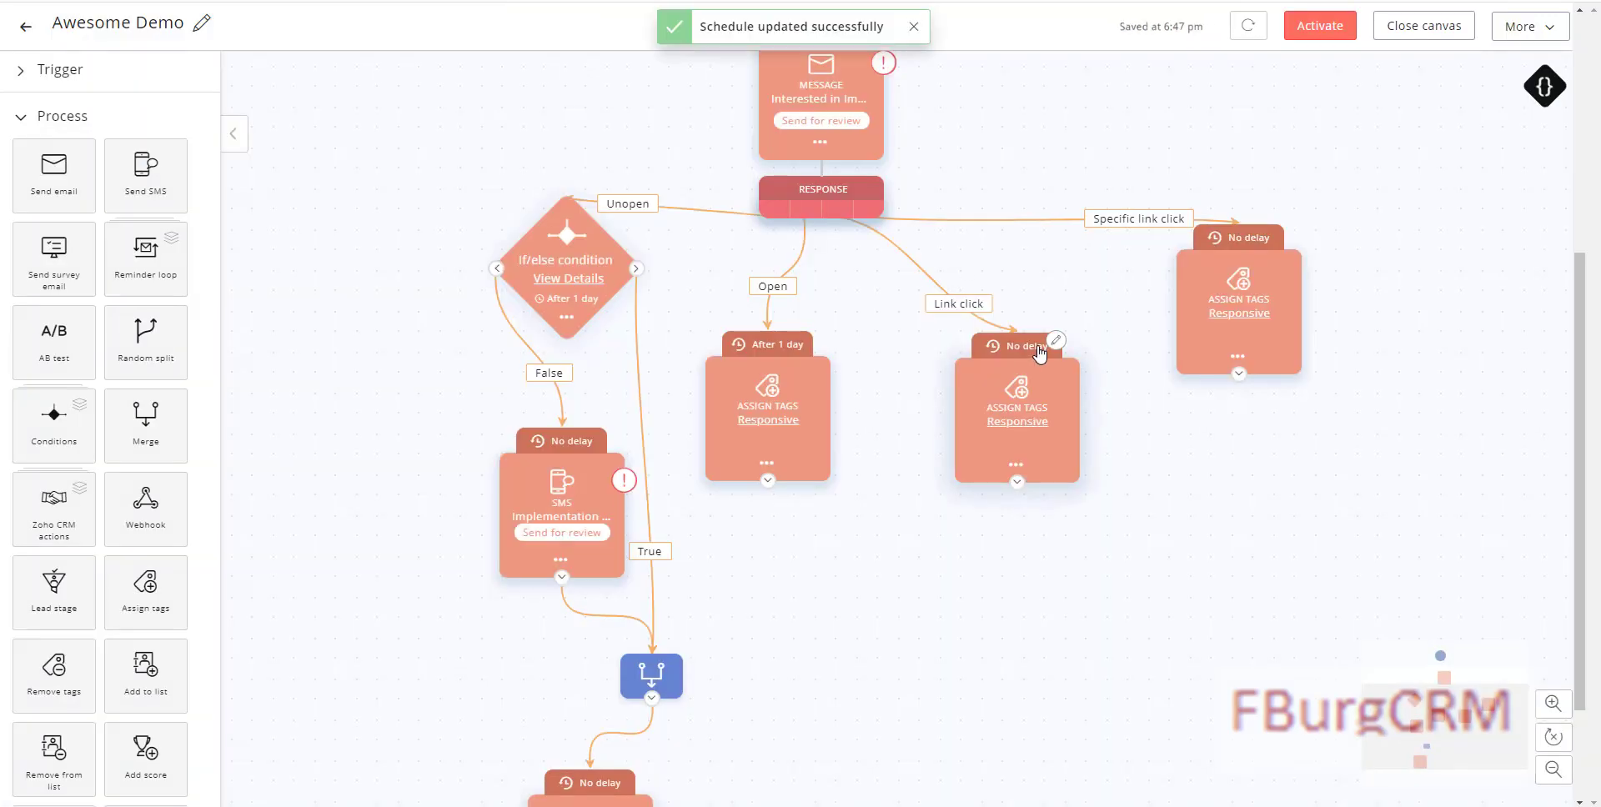
Step: Set the Link click tag step's delay to 1 Day(s) and save
left_click(1052, 344)
left_click(703, 114)
type("1")
left_click(805, 121)
left_click(804, 168)
left_click(952, 268)
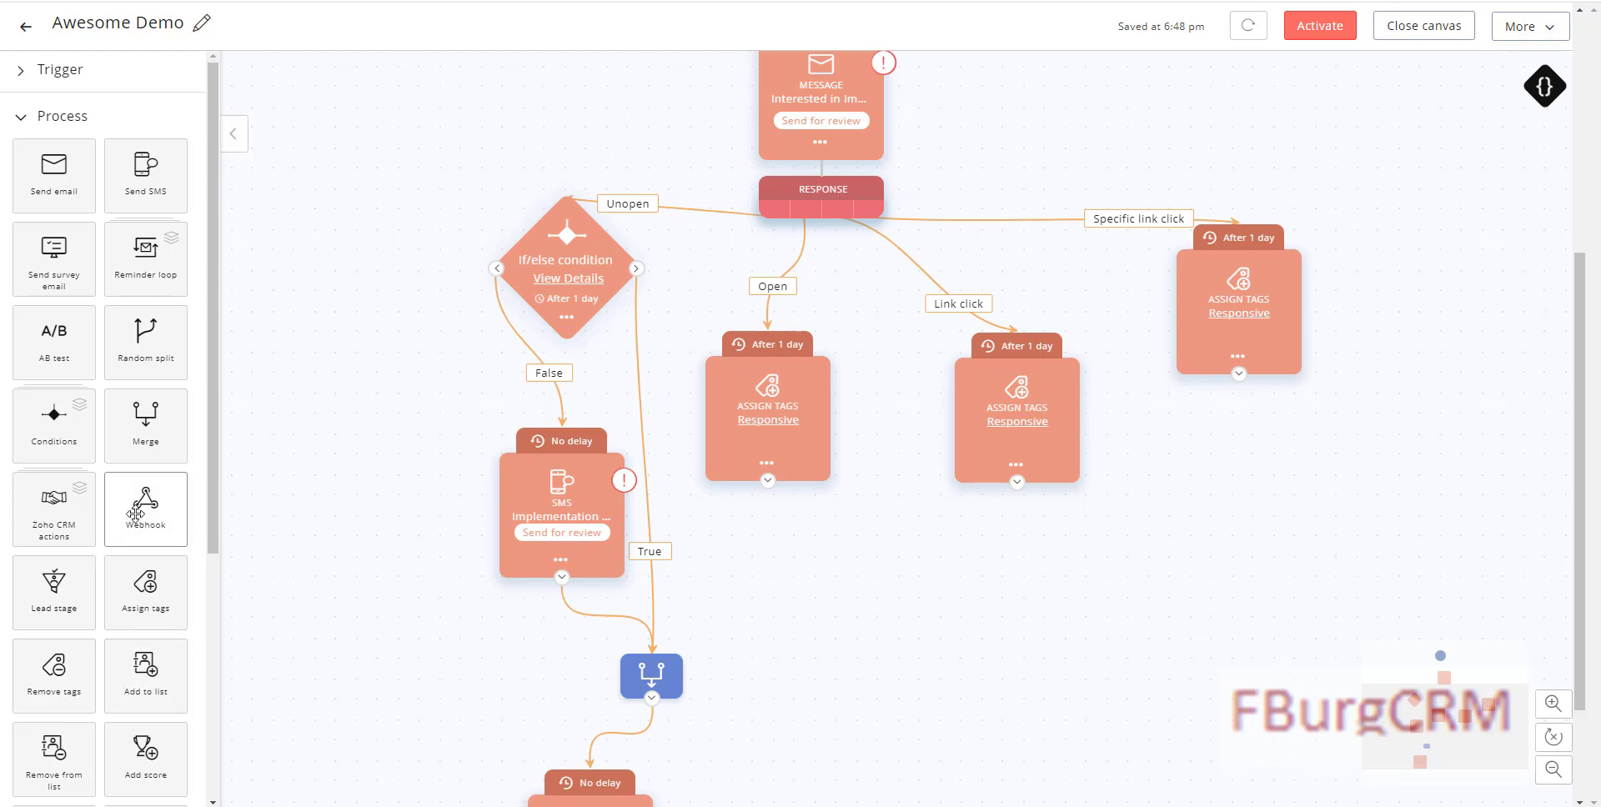
Step: Add an Add Score step worth 5 under the Open branch's Responsive tag step
scroll(153, 390, "down", 2)
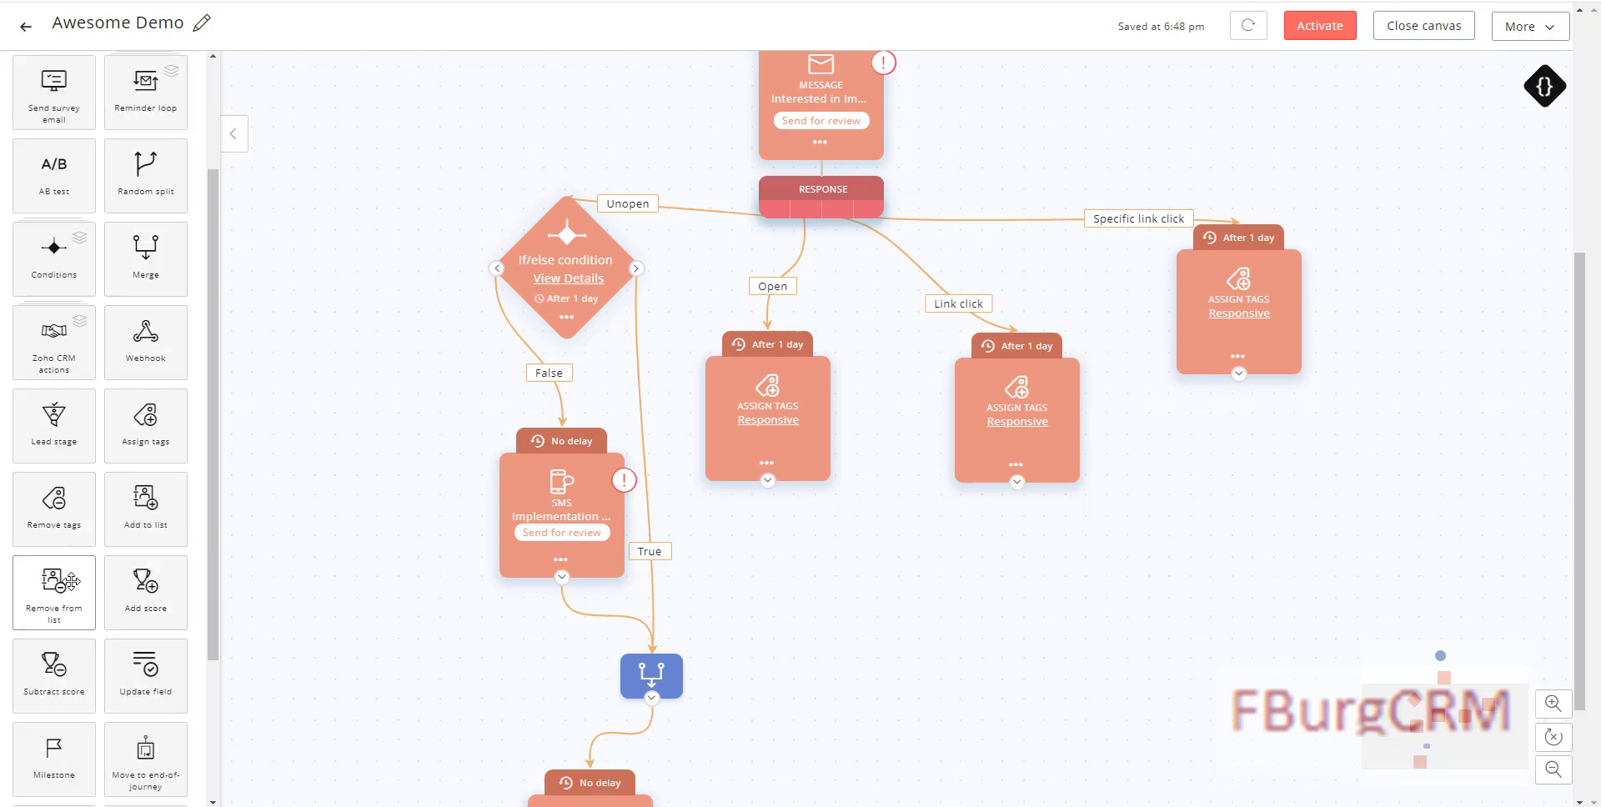
left_click_drag(140, 594, 821, 575)
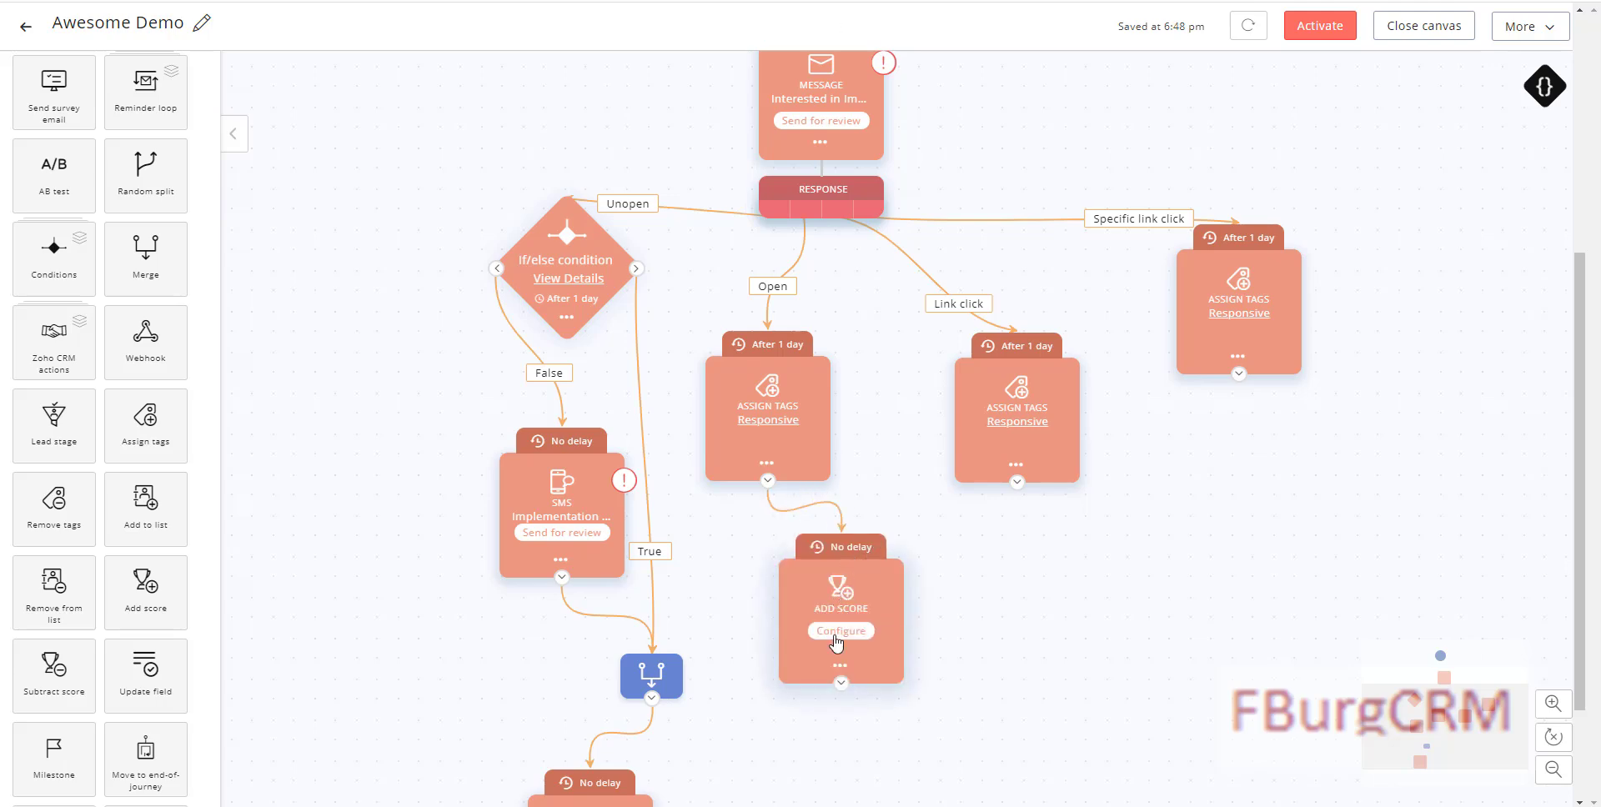
left_click(839, 632)
left_click(959, 202)
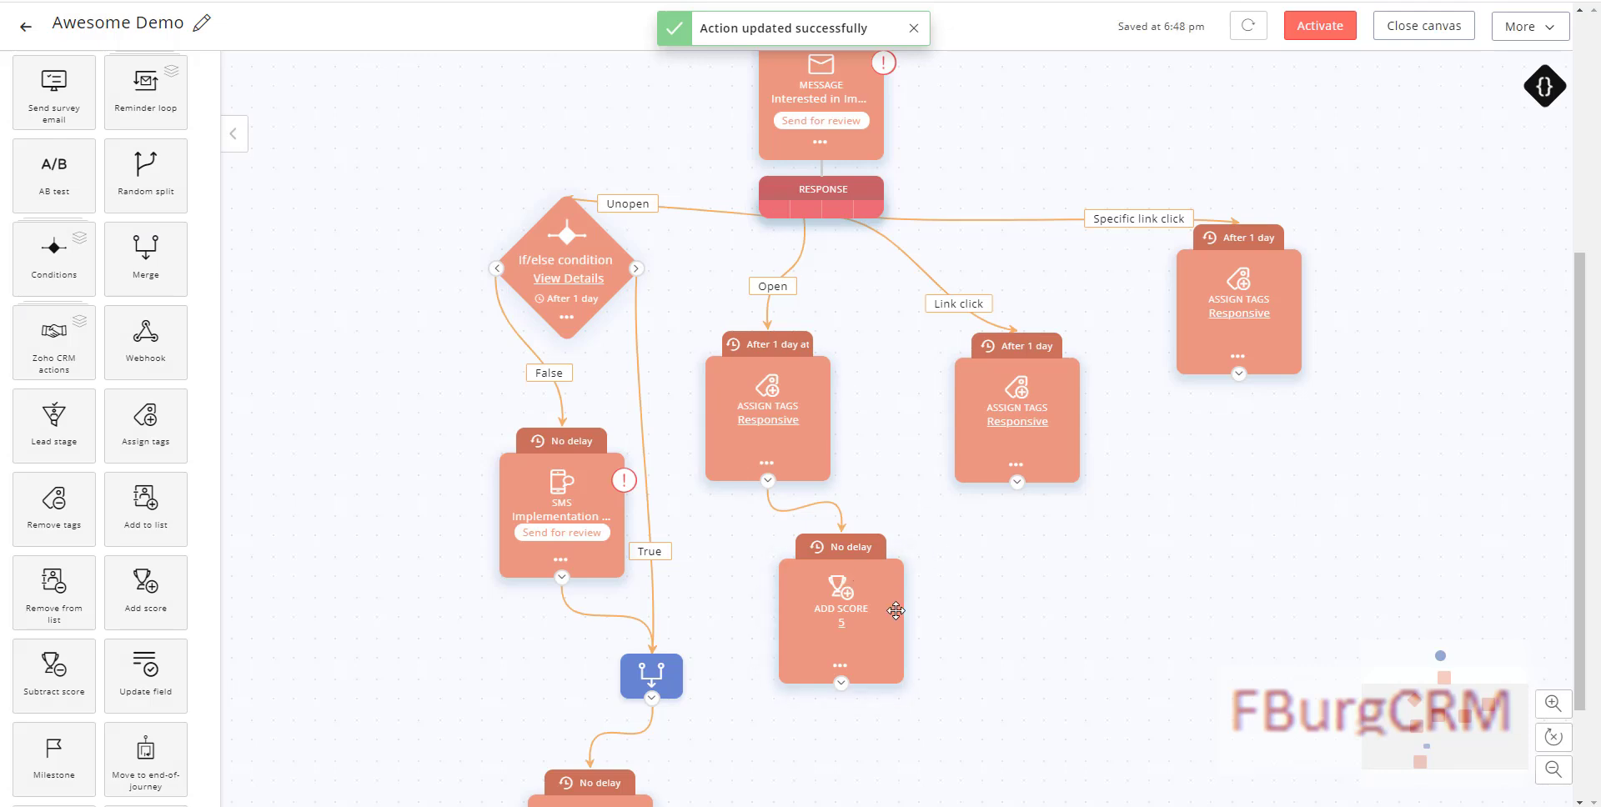
Step: Clone the score step under the Link click tag step and change its score to 10
left_click(841, 665)
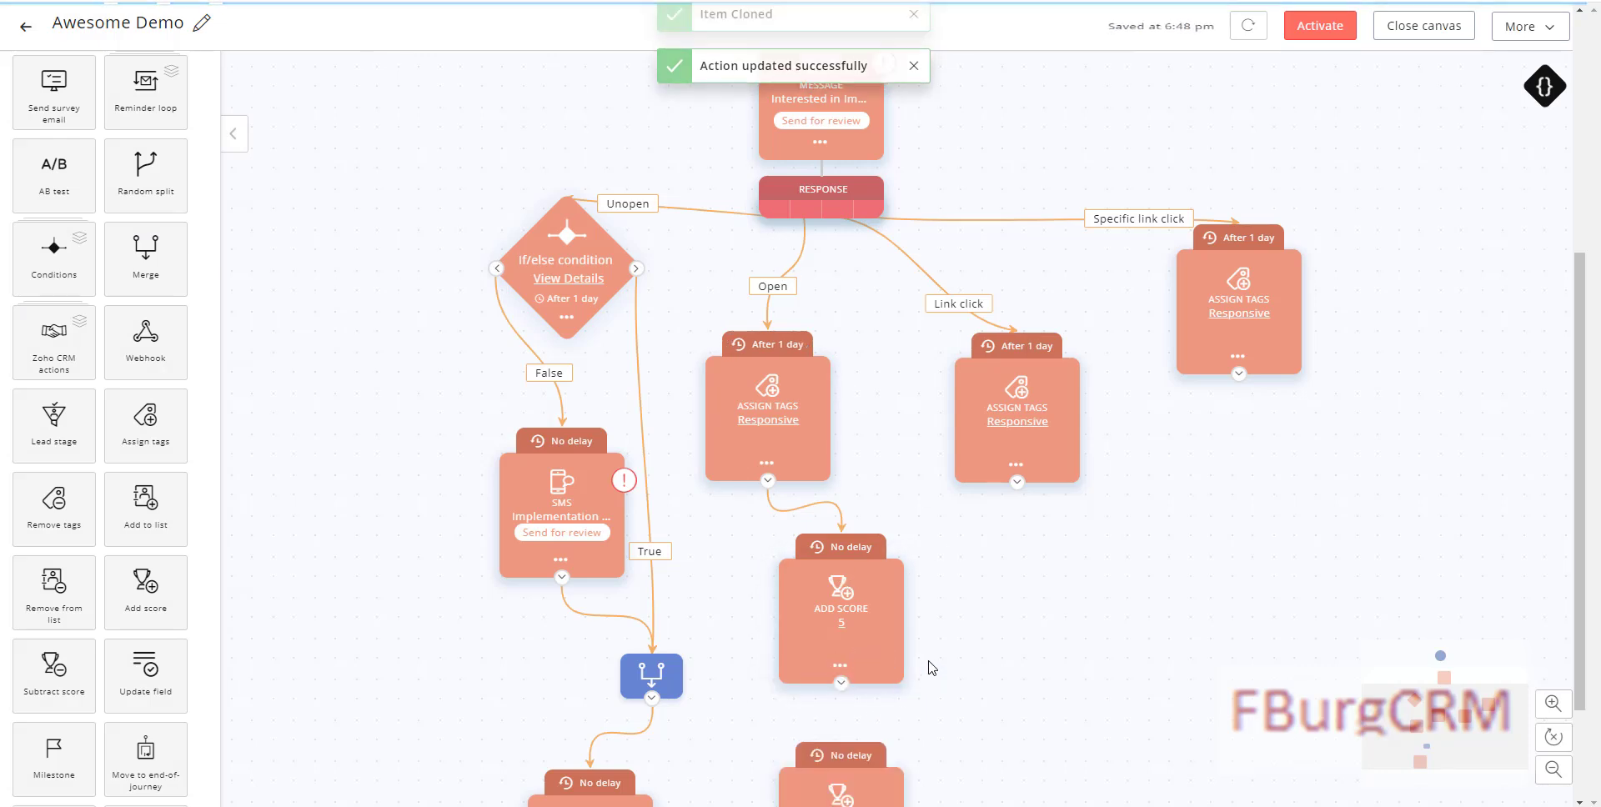
mouse_move(829, 767)
left_mouse_down()
mouse_move(1016, 725)
mouse_move(1085, 604)
mouse_move(1071, 577)
left_mouse_up()
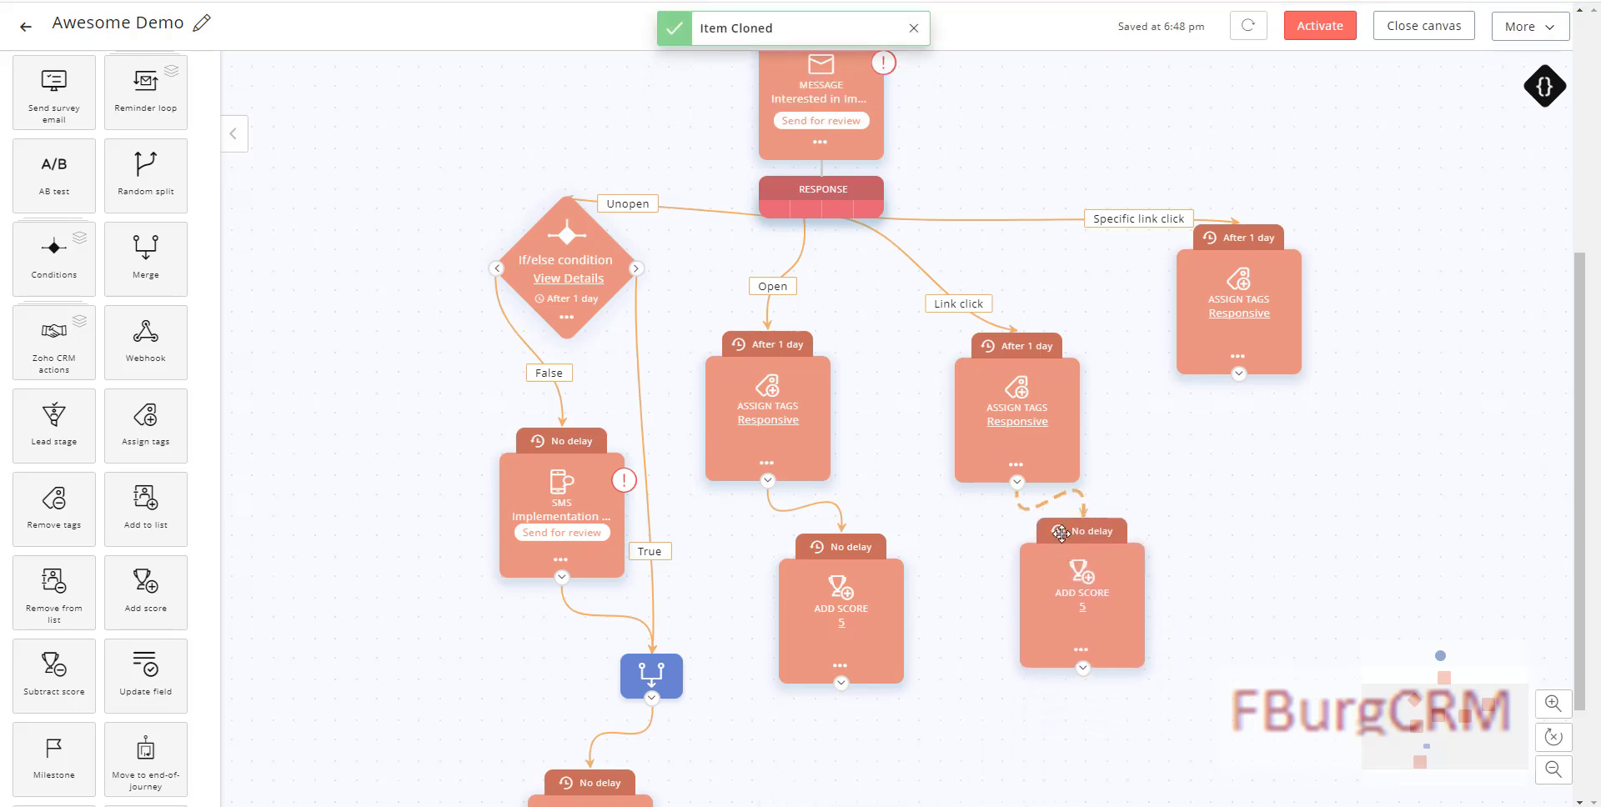
left_click(1083, 609)
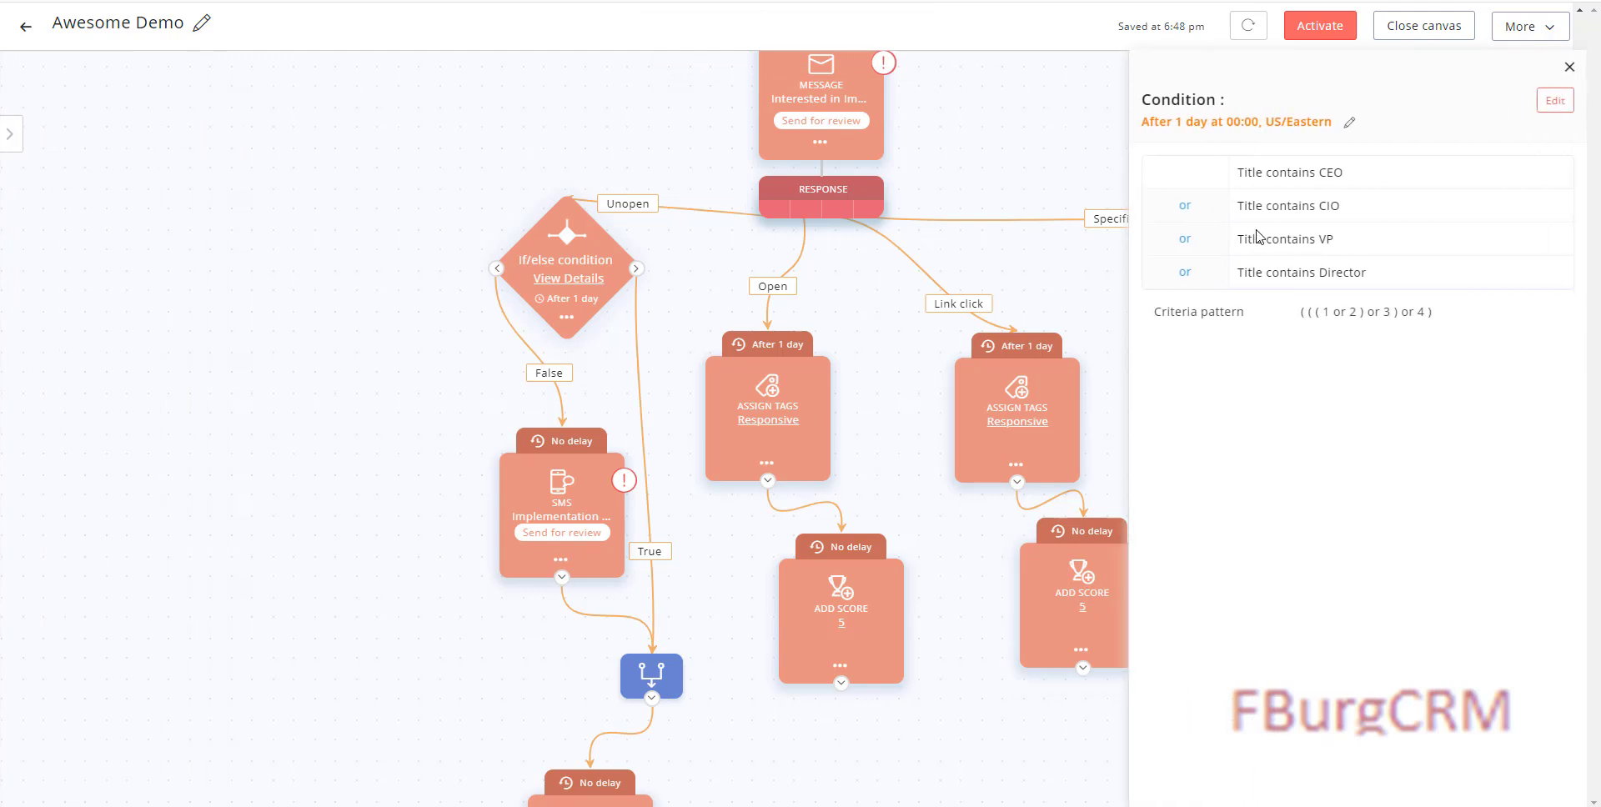
left_click(1571, 67)
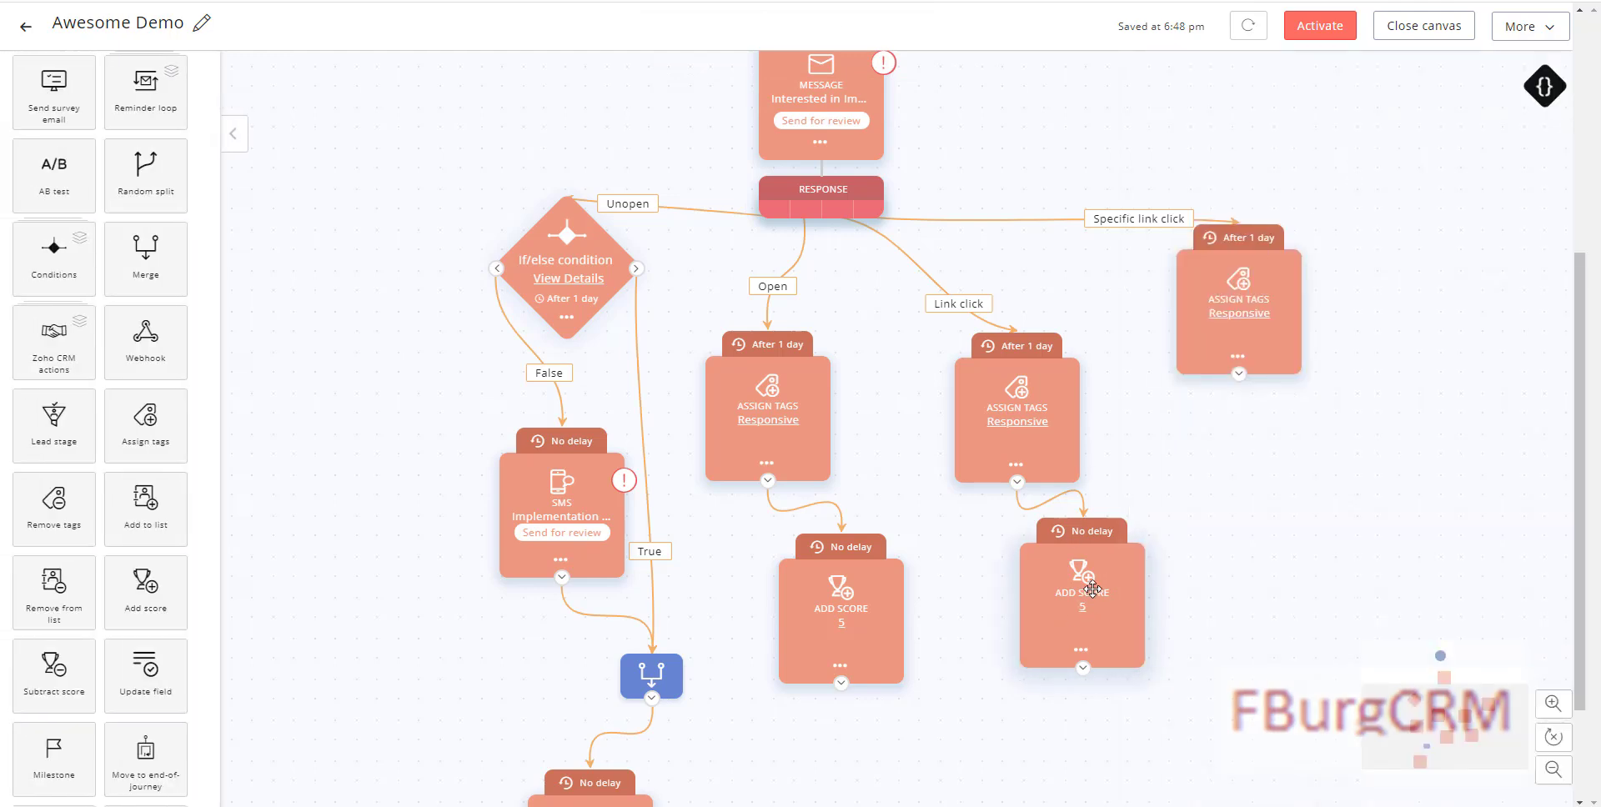
left_click(1080, 652)
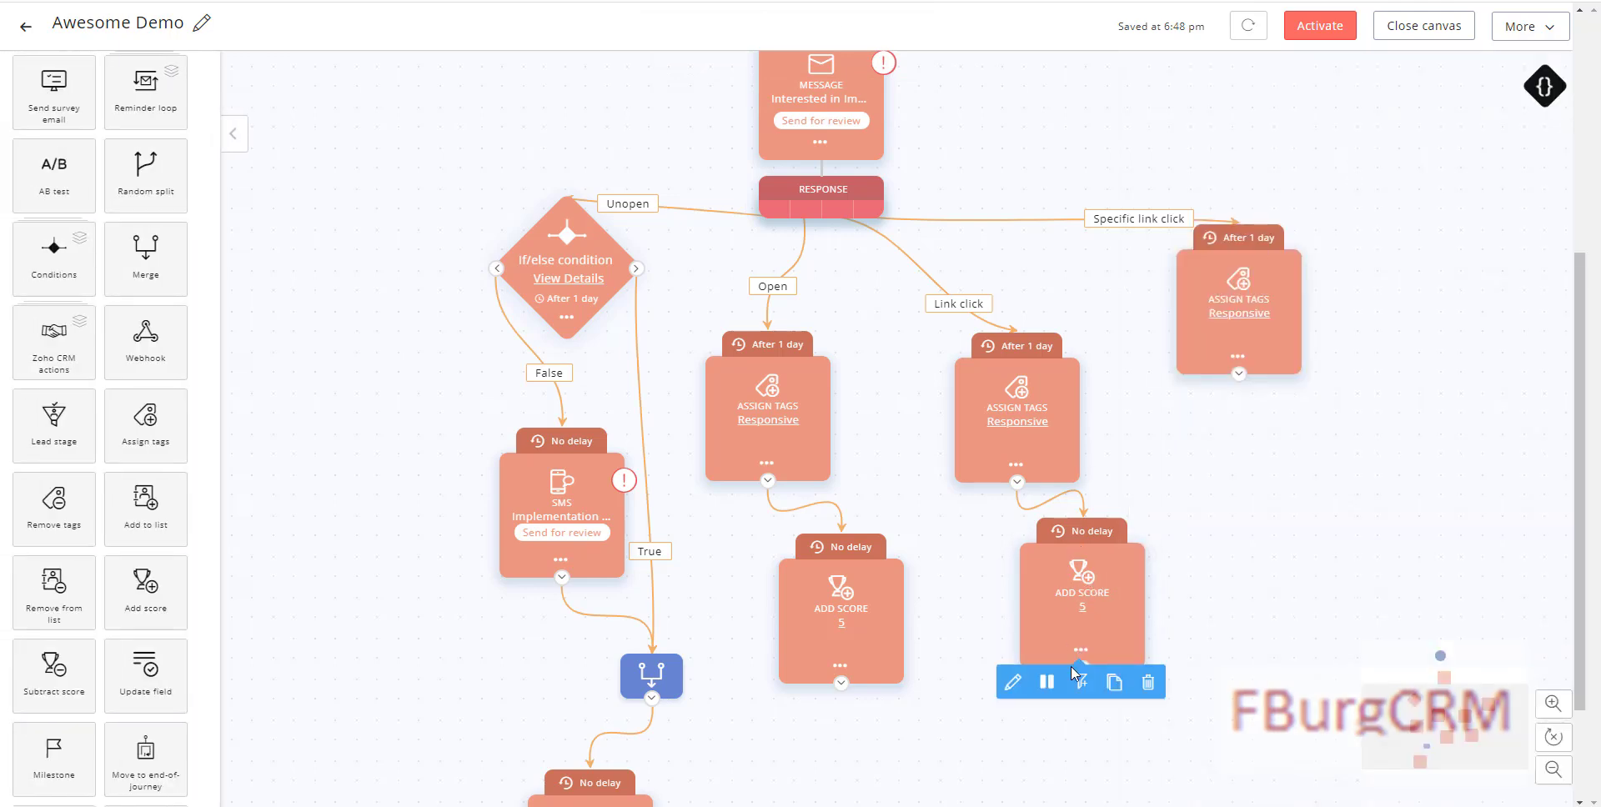
left_click(1018, 688)
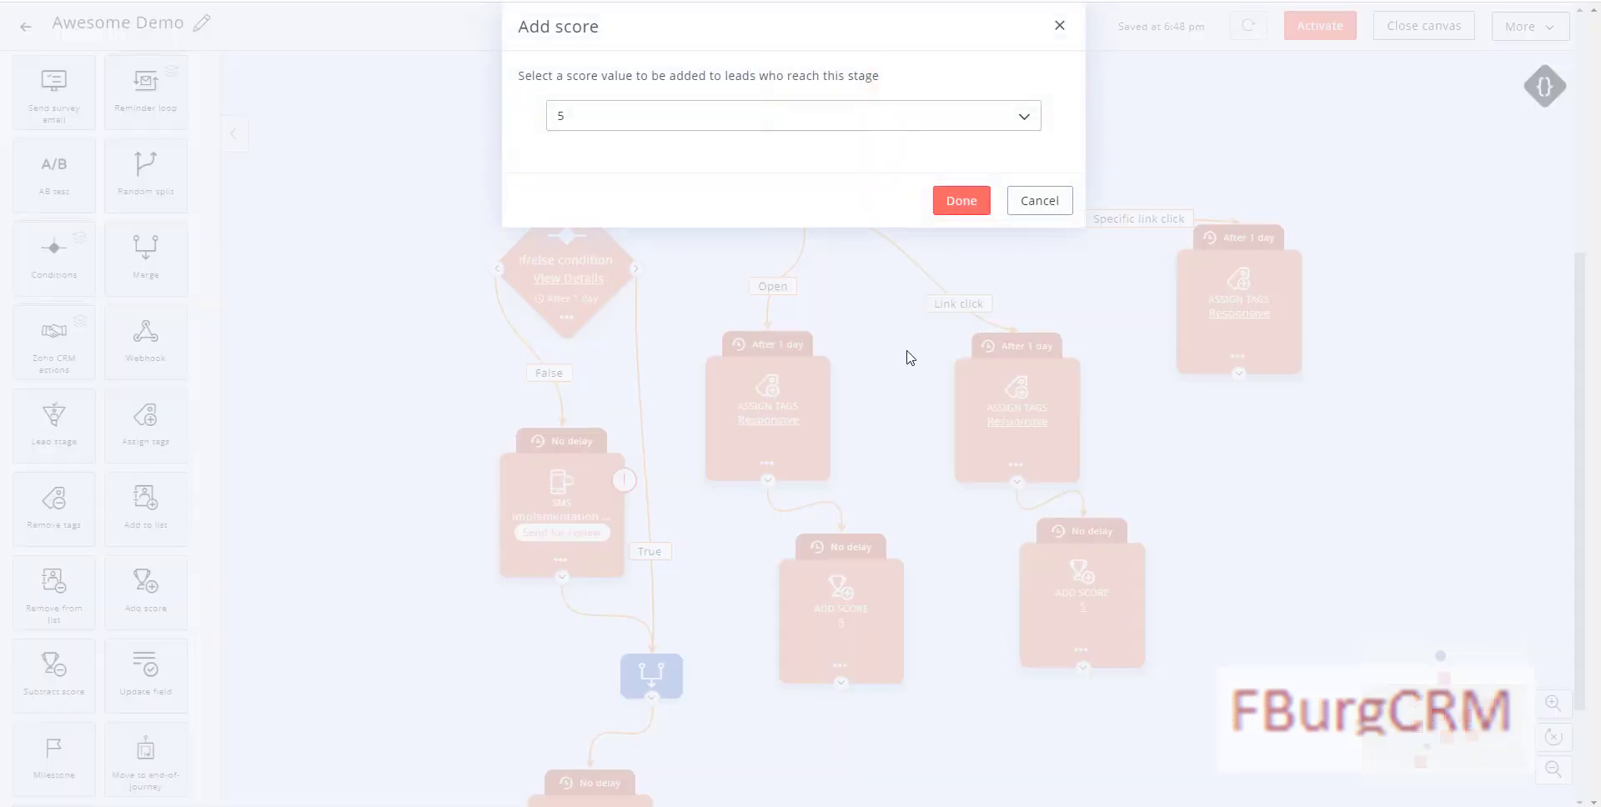
left_click(788, 122)
left_click(561, 189)
left_click(960, 203)
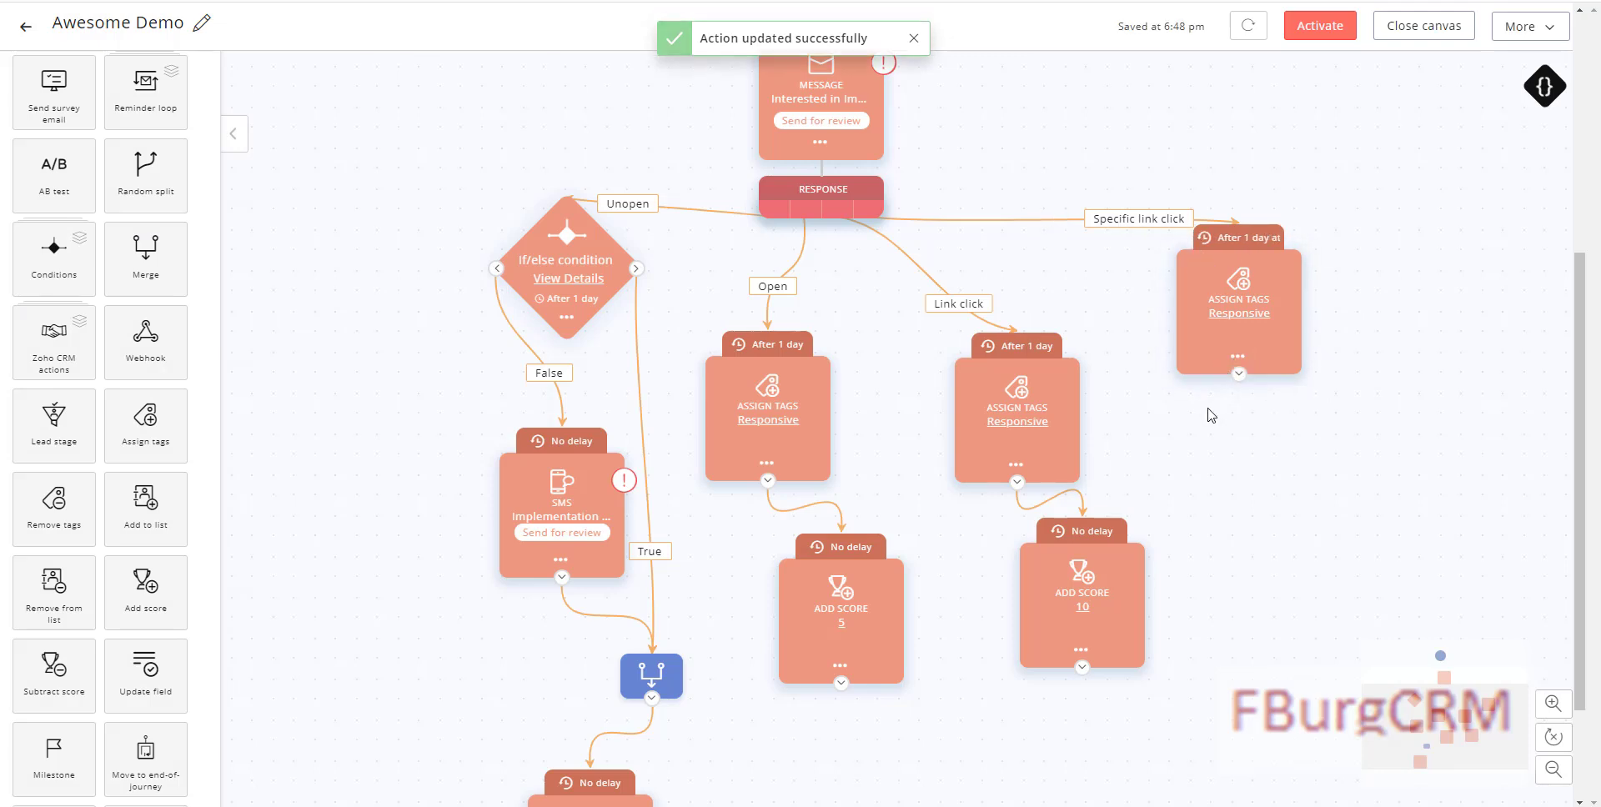
Step: Clone the 10-point step under the Specific link click tag step and set it to 15
left_click(1087, 653)
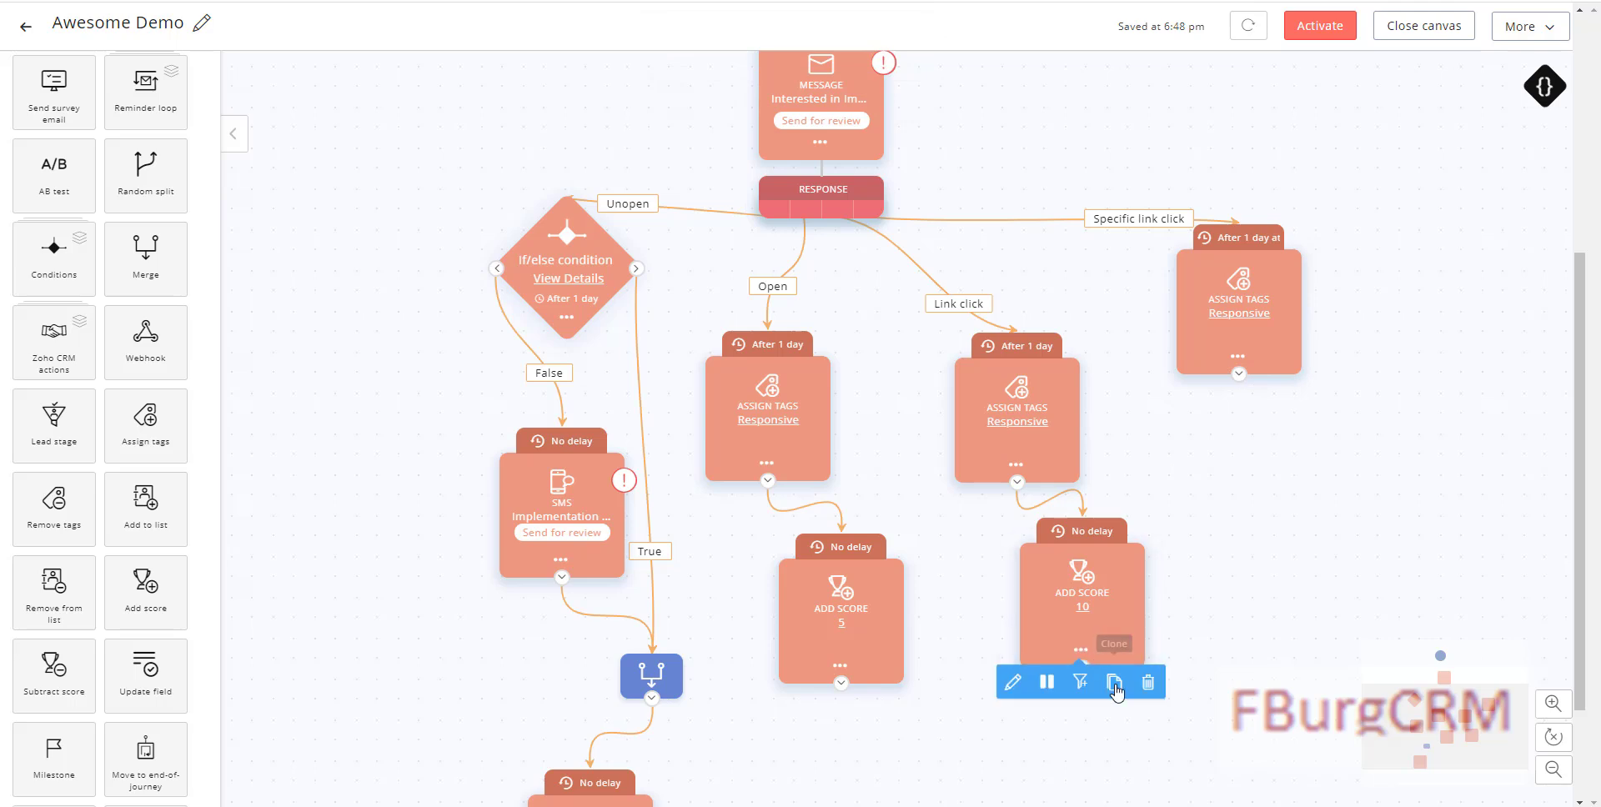
left_click(1114, 682)
mouse_move(1066, 755)
left_mouse_down()
mouse_move(1159, 709)
mouse_move(1262, 440)
left_mouse_up()
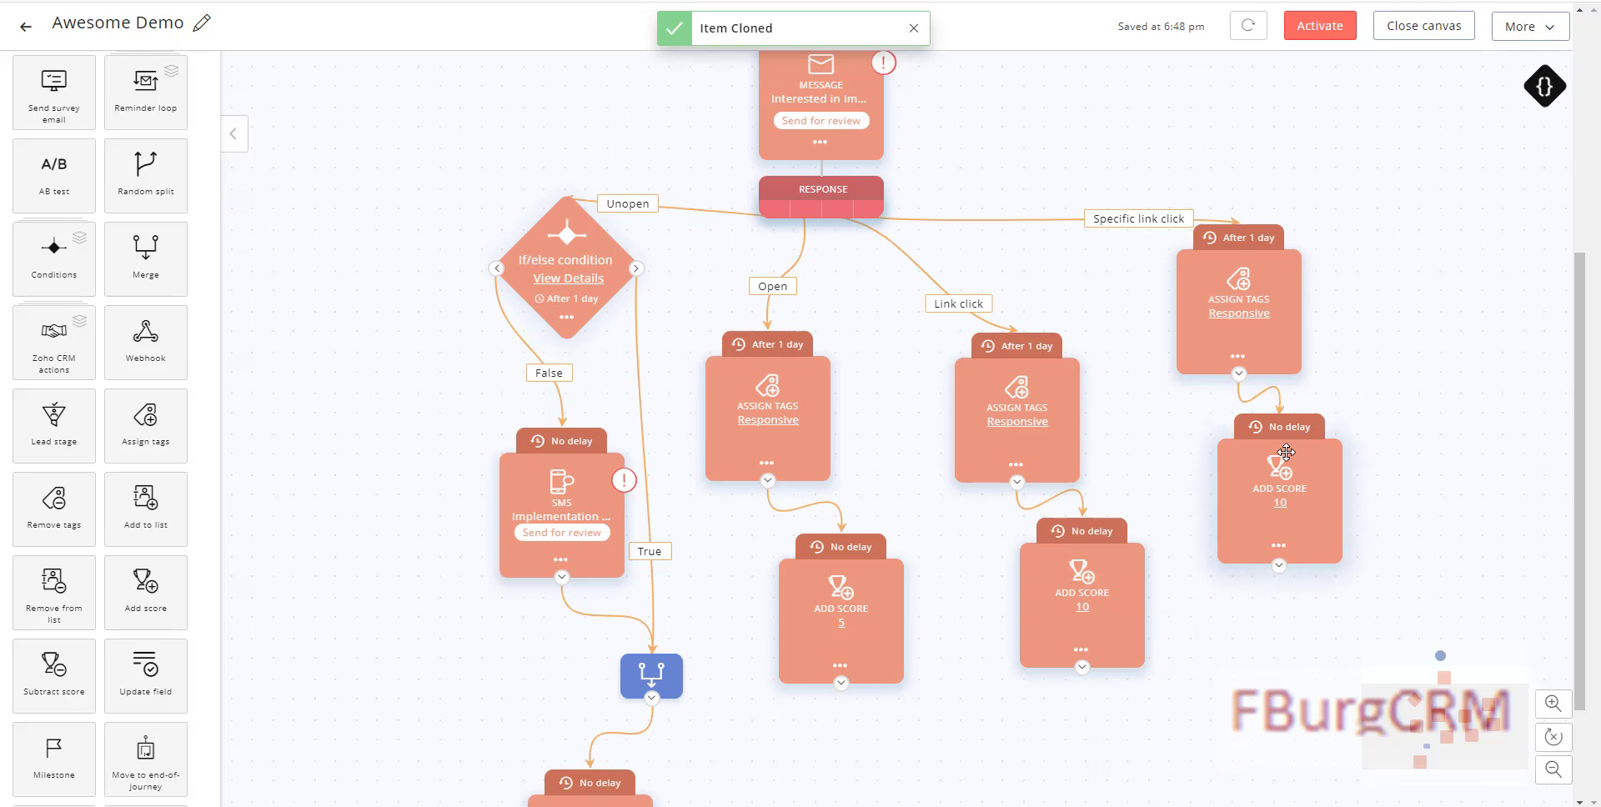
left_click(1281, 507)
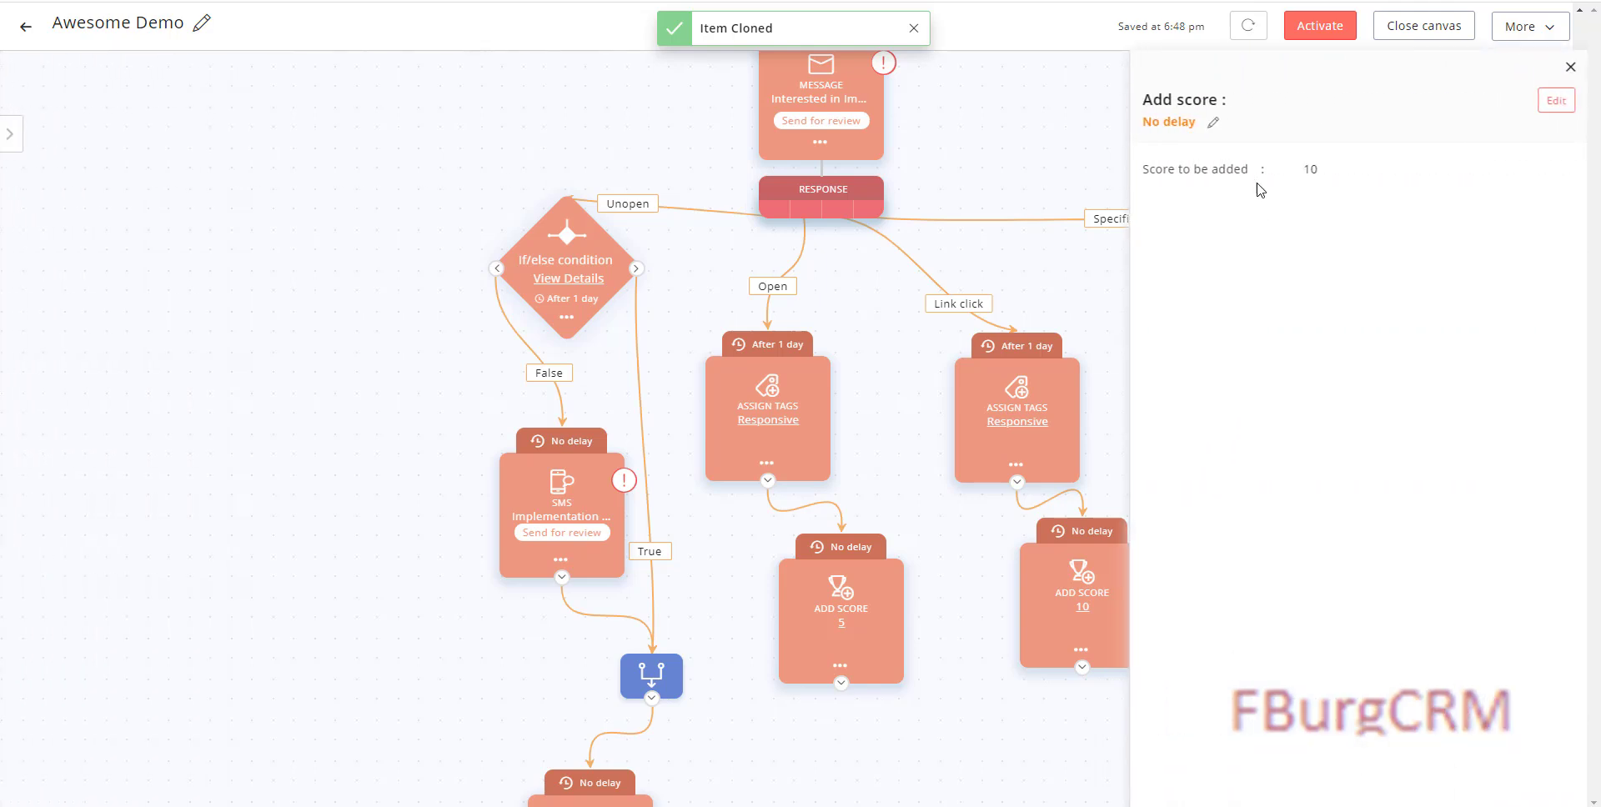
left_click(1552, 103)
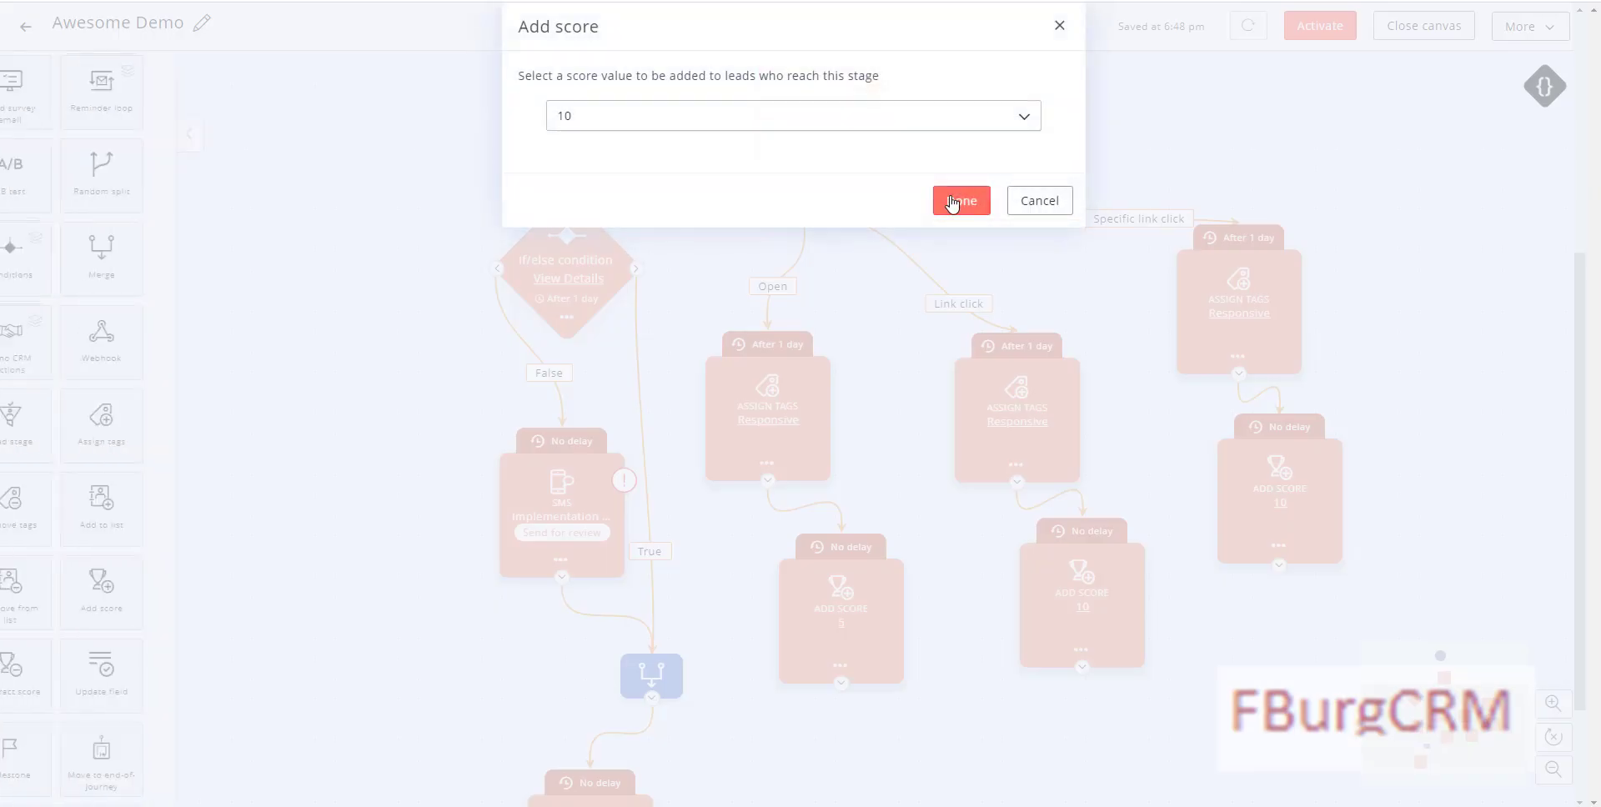
left_click(718, 125)
left_click(561, 215)
left_click(965, 207)
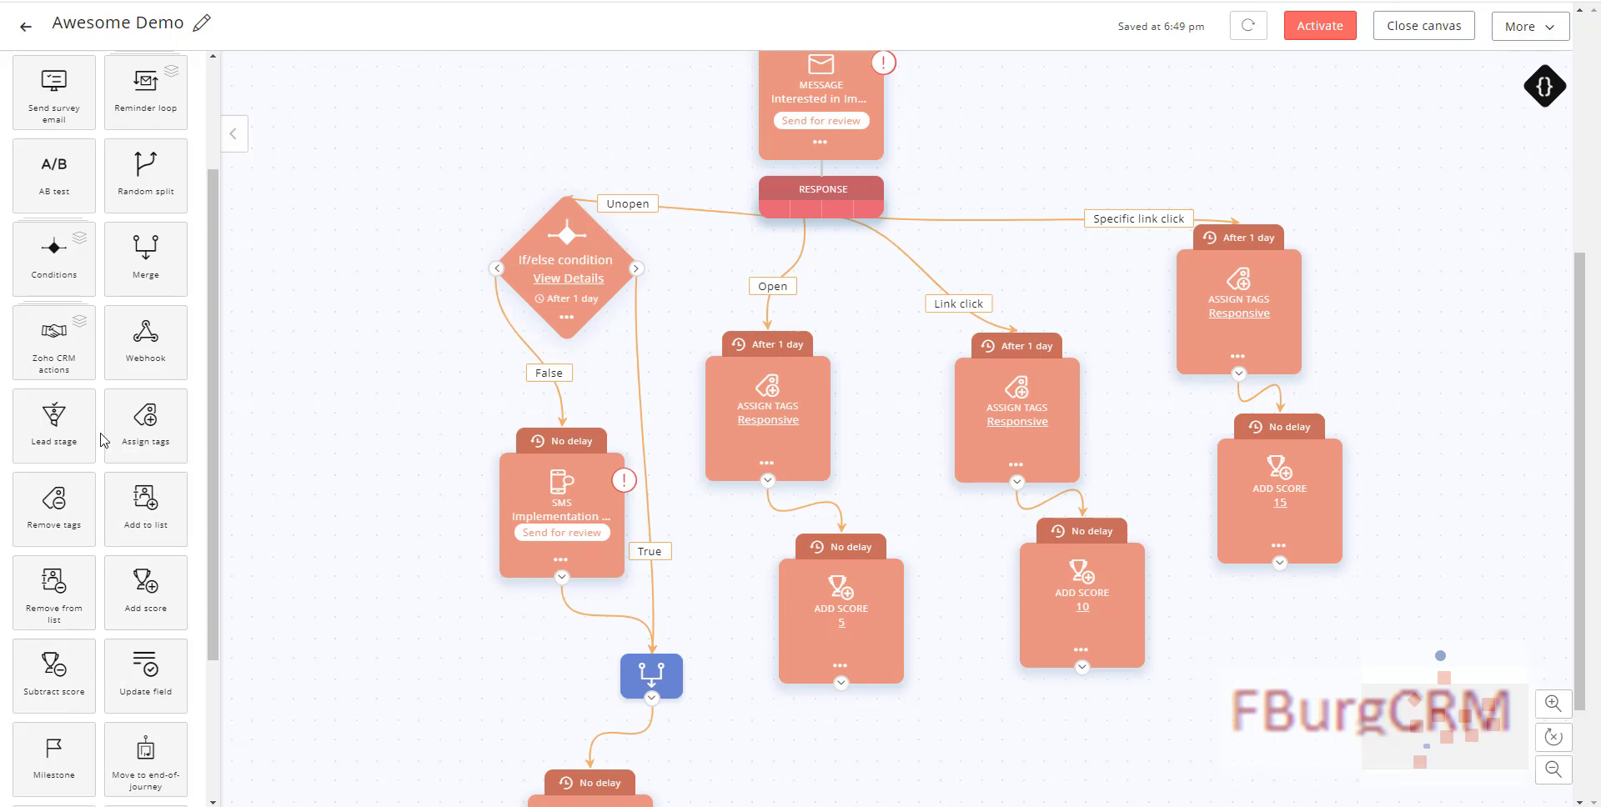
Step: Add a Lead stage step below Add Score 15 and a Merge step below Add Score 10
left_click_drag(85, 425, 1321, 683)
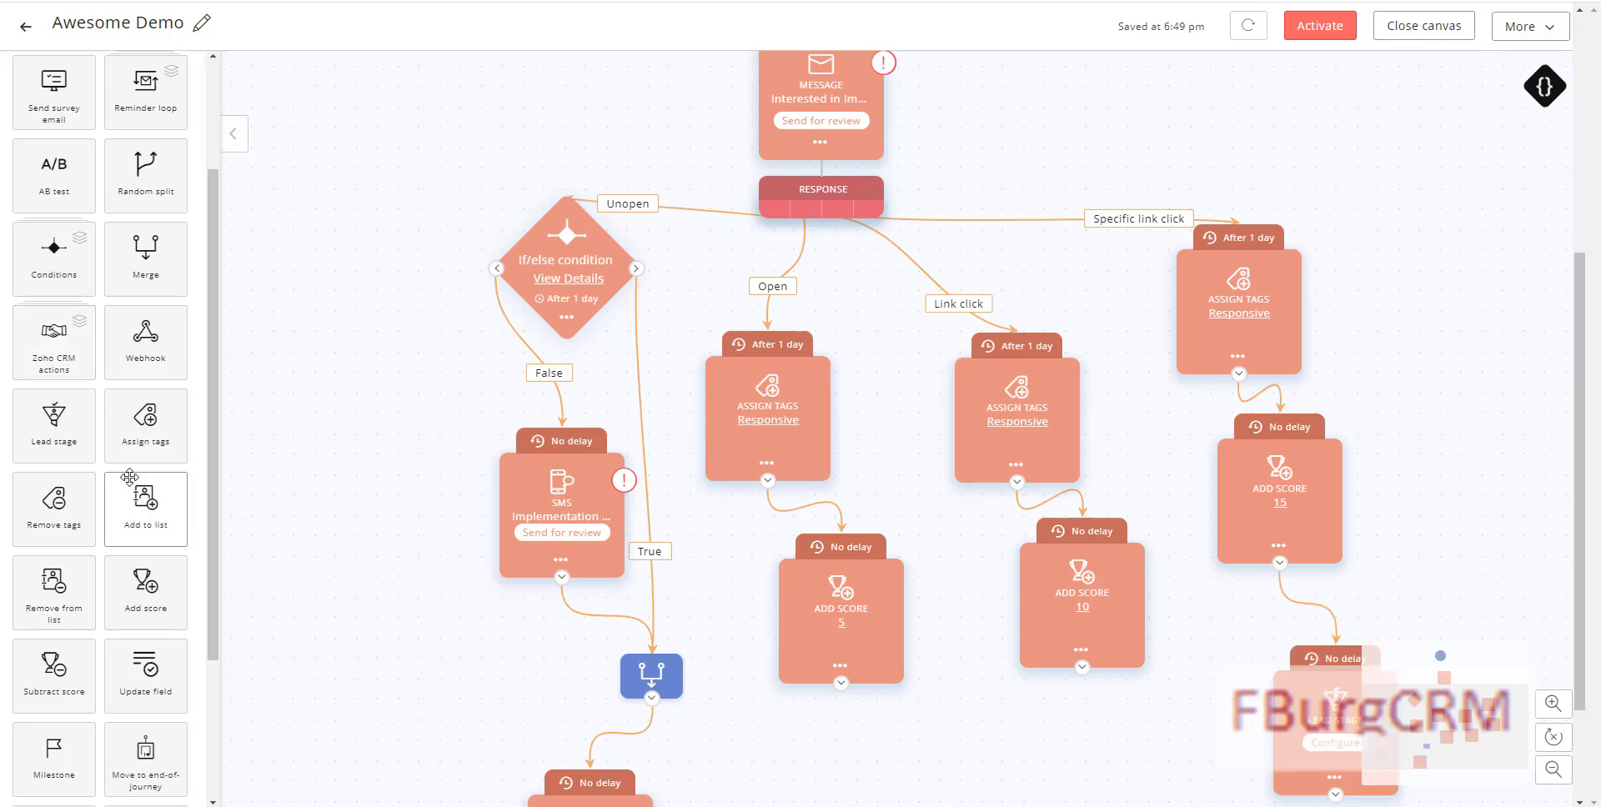
left_click_drag(207, 310, 1053, 780)
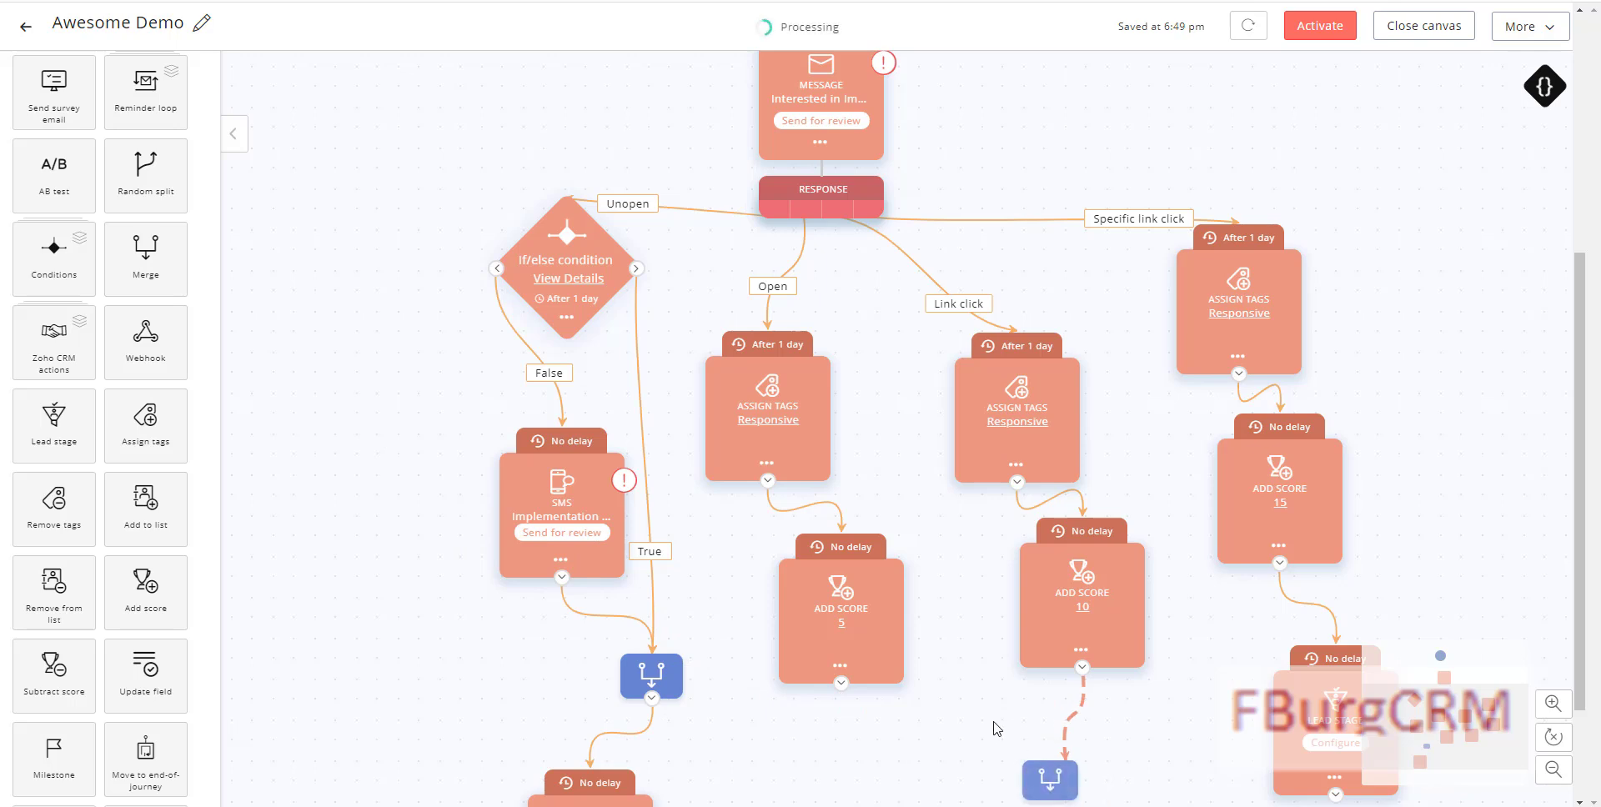
scroll(1001, 725, "down", 2)
left_click_drag(1050, 630, 1039, 749)
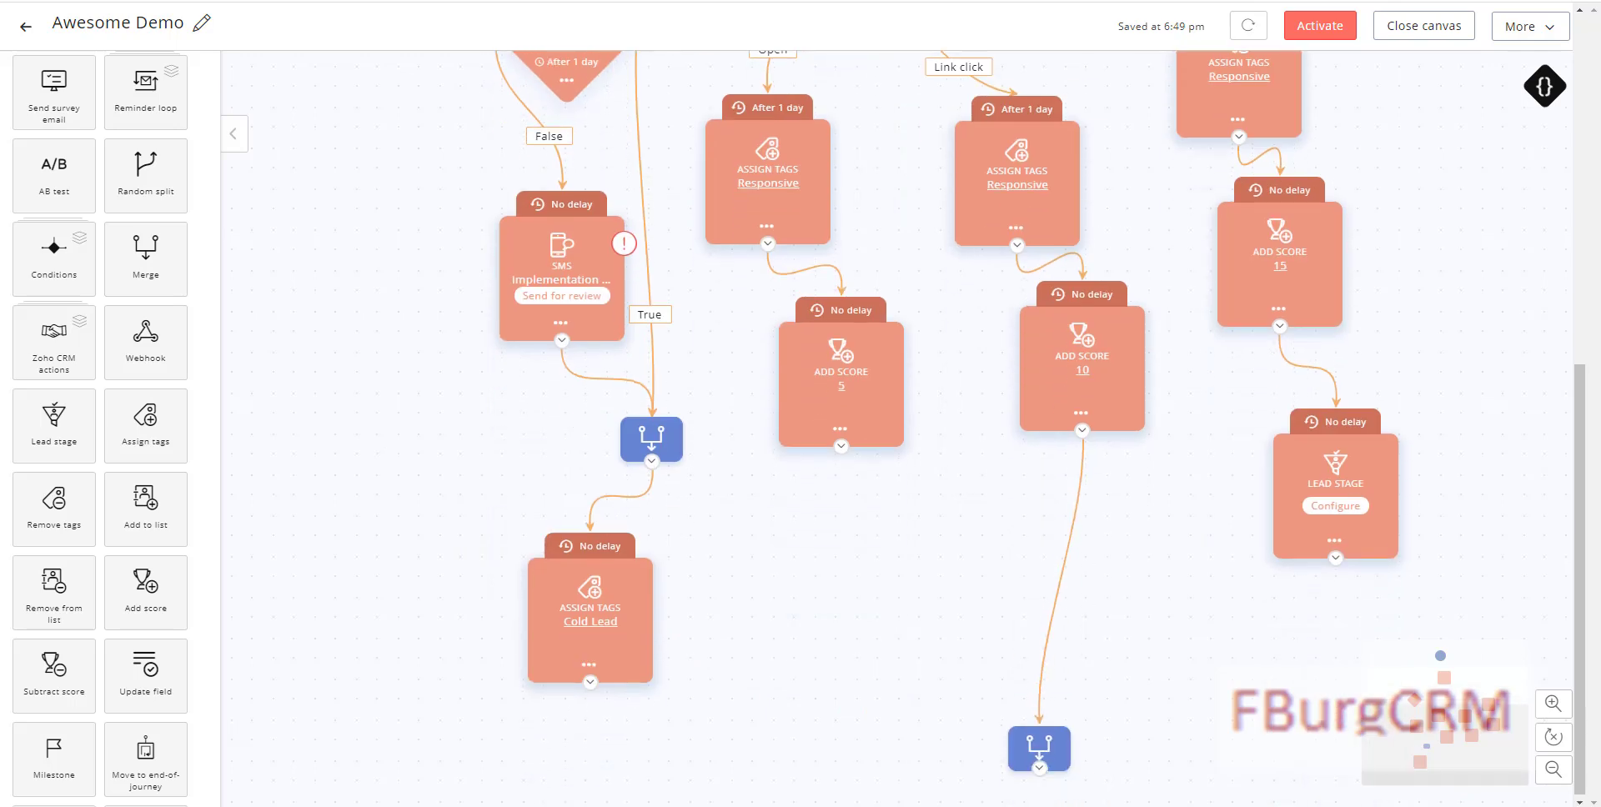
left_click(1061, 577)
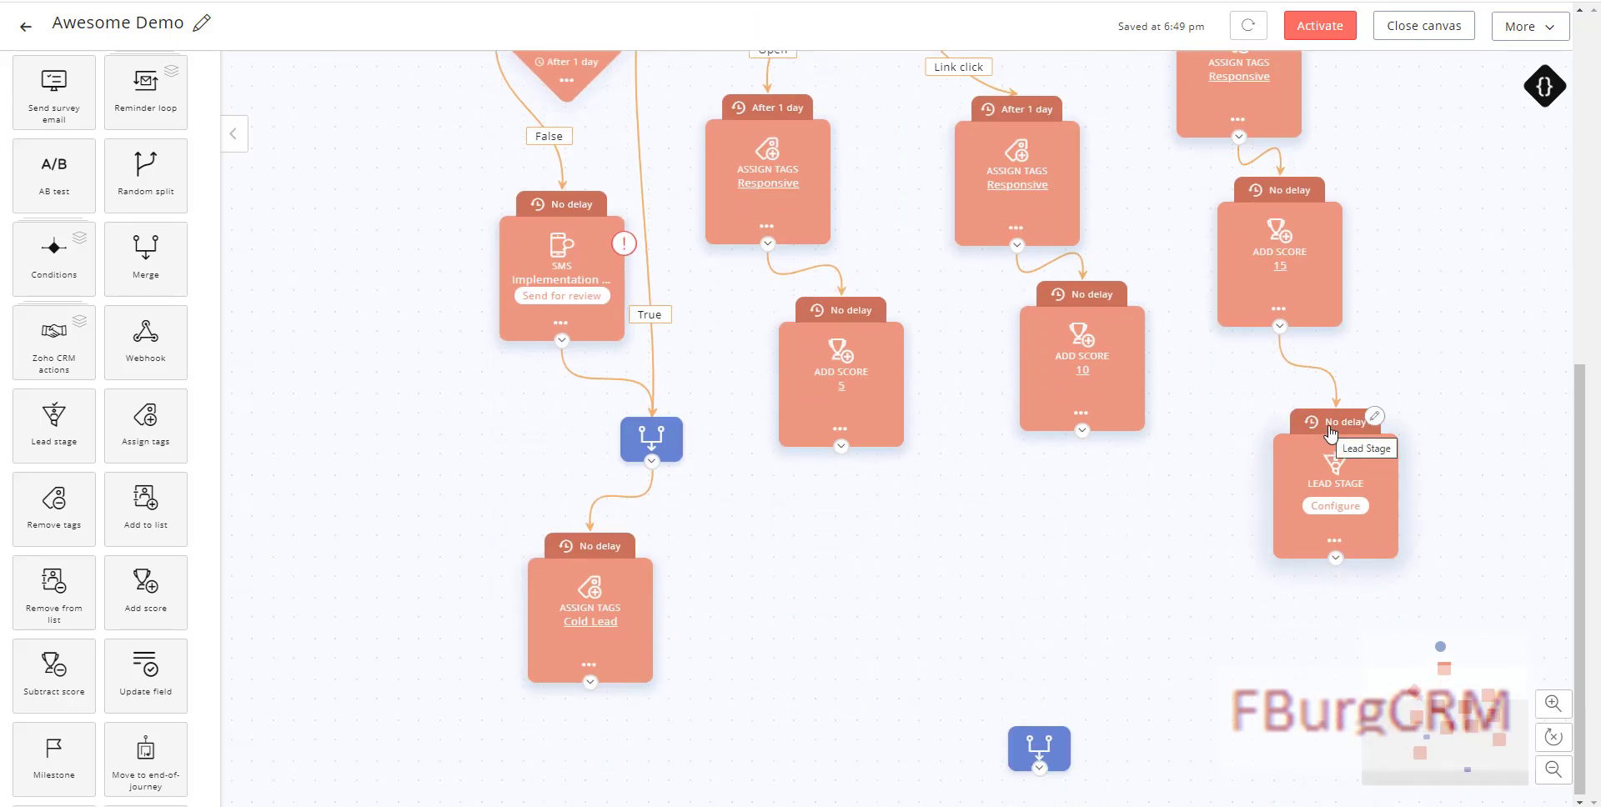
Step: Set the lead stage step to Marketing engaged, then add an Assign Tags step under Add Score 5
left_click(1332, 512)
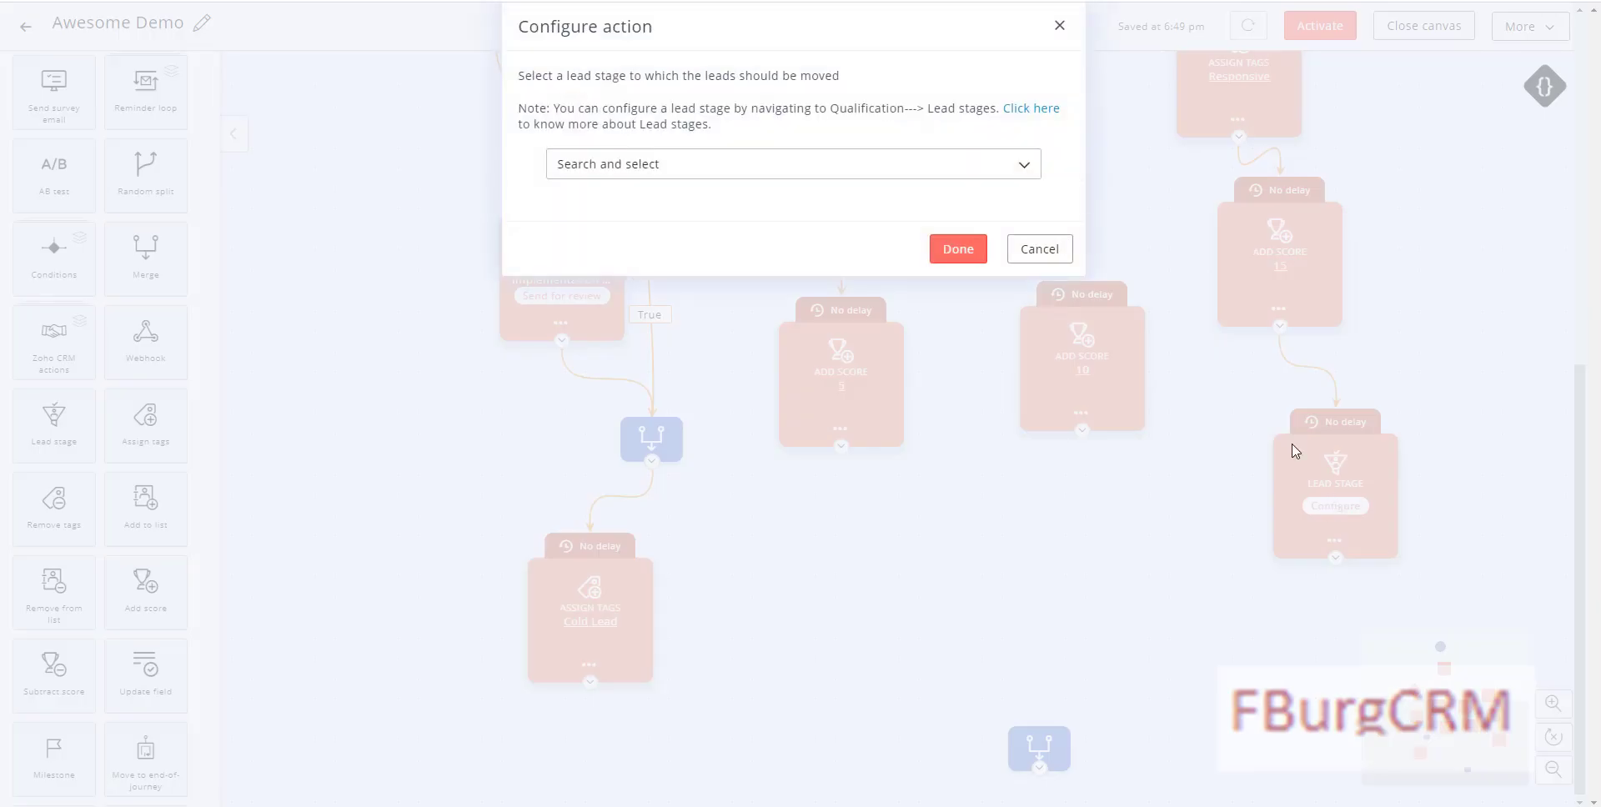
left_click(754, 172)
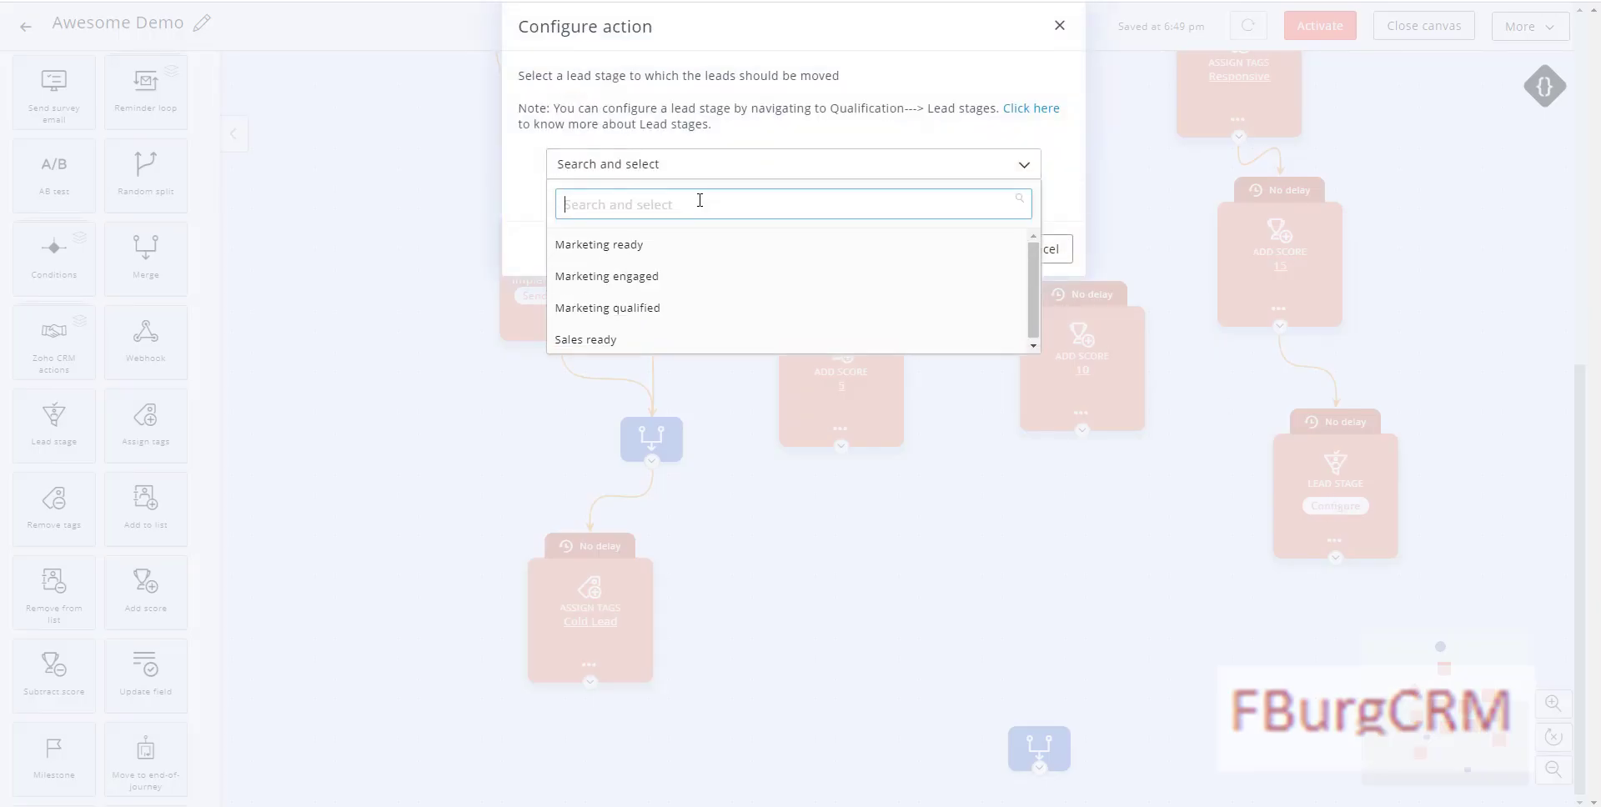
left_click(630, 280)
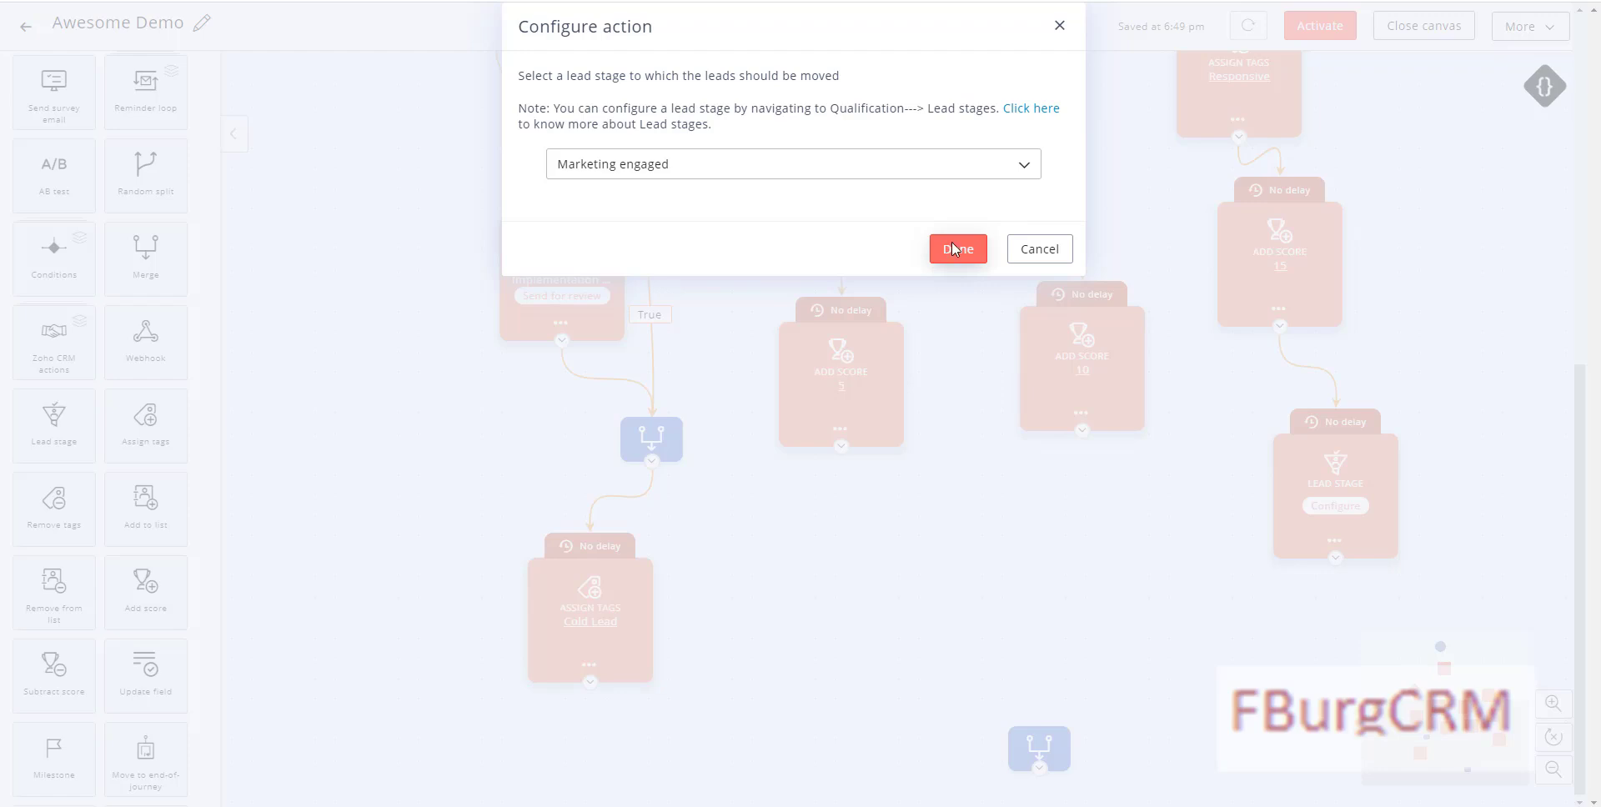
left_click(956, 249)
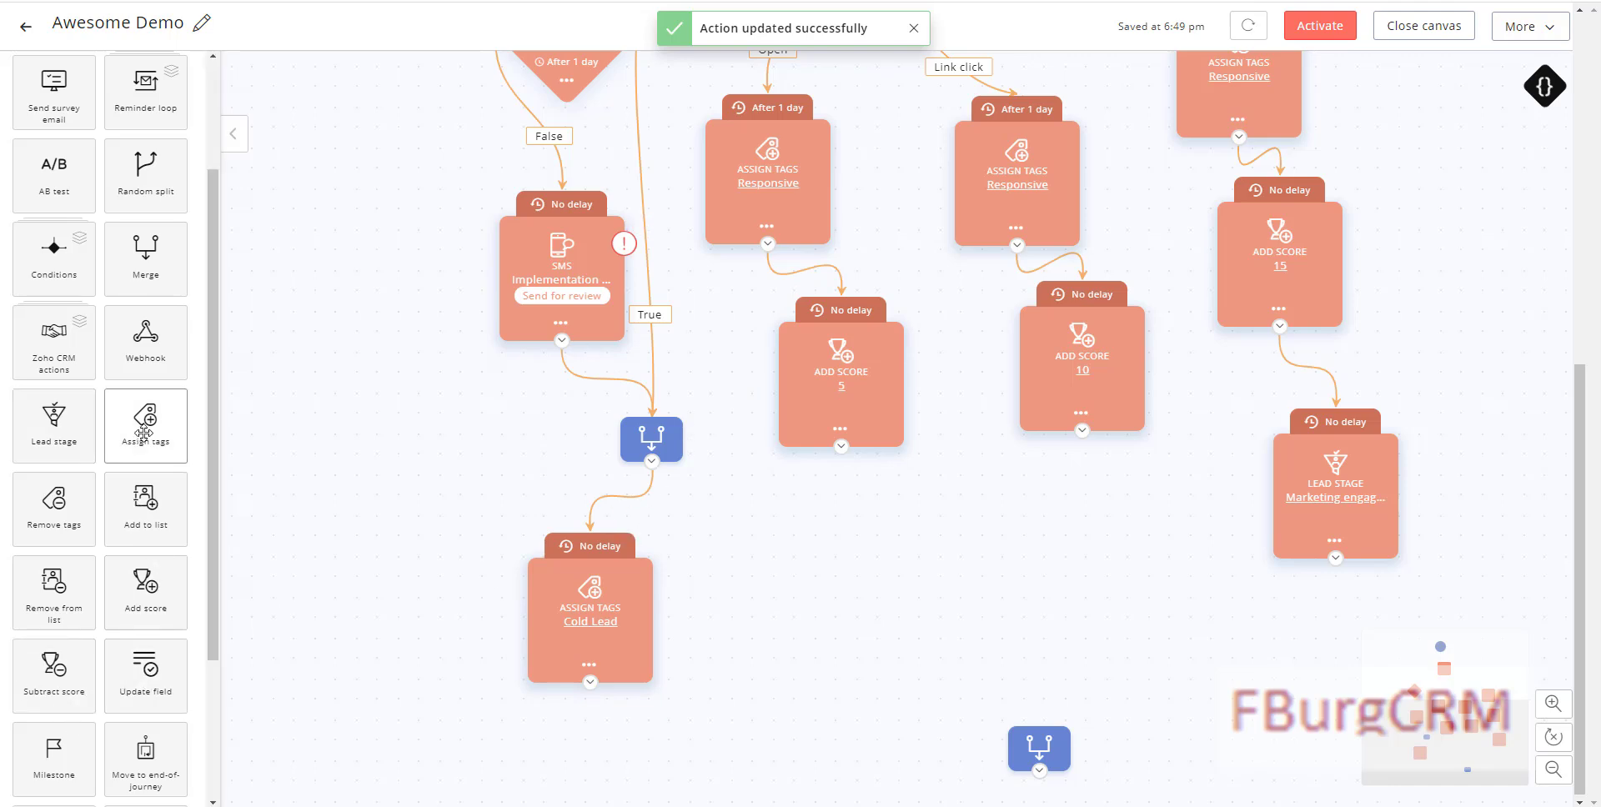
left_click_drag(147, 430, 865, 527)
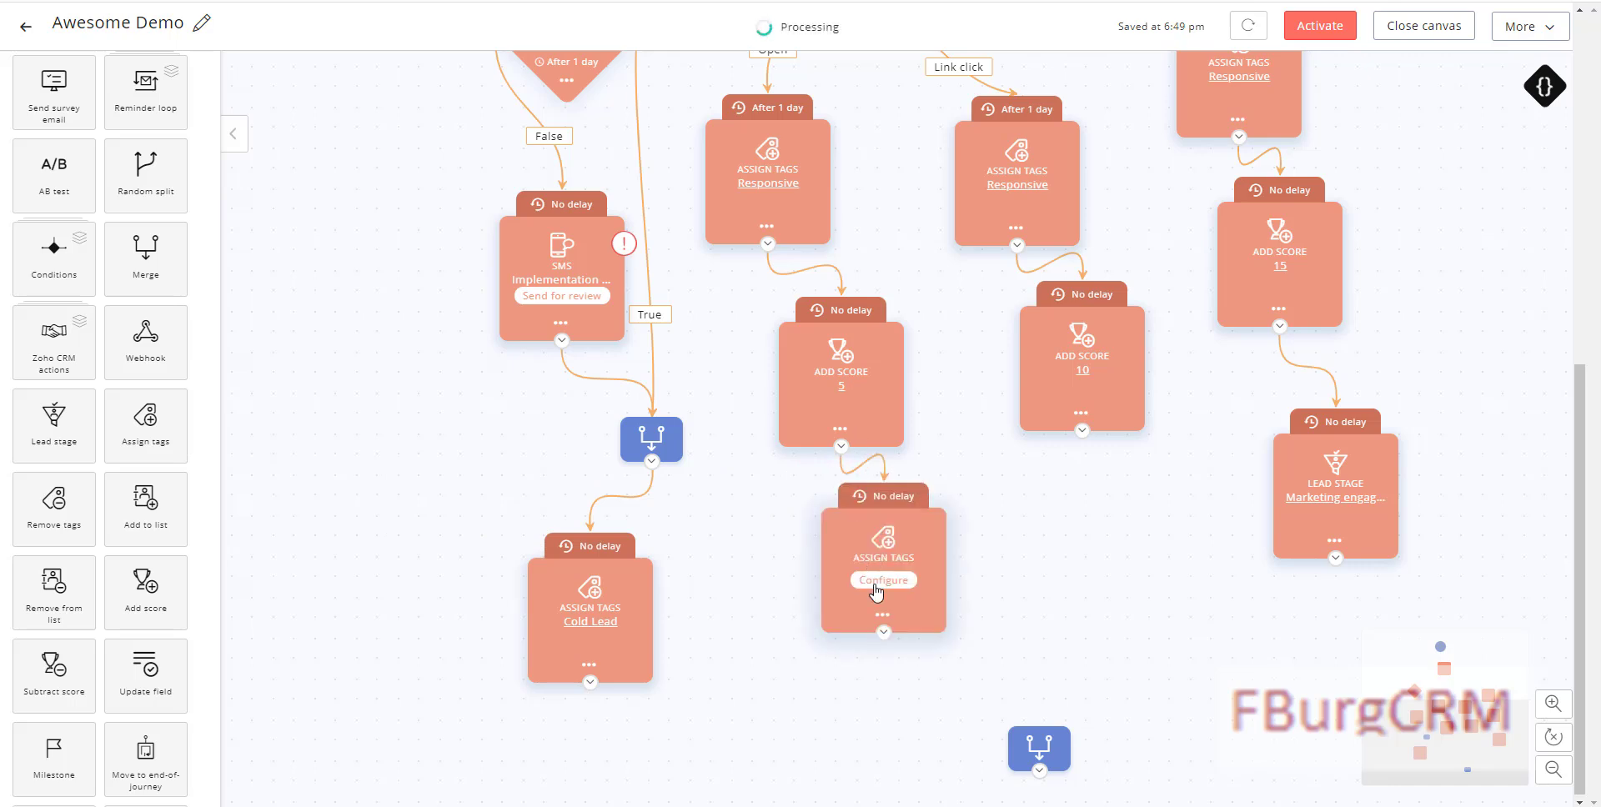
Step: Configure the new tag step under Add Score 5 to assign the Warm Lead tag
left_click(885, 580)
type("respon")
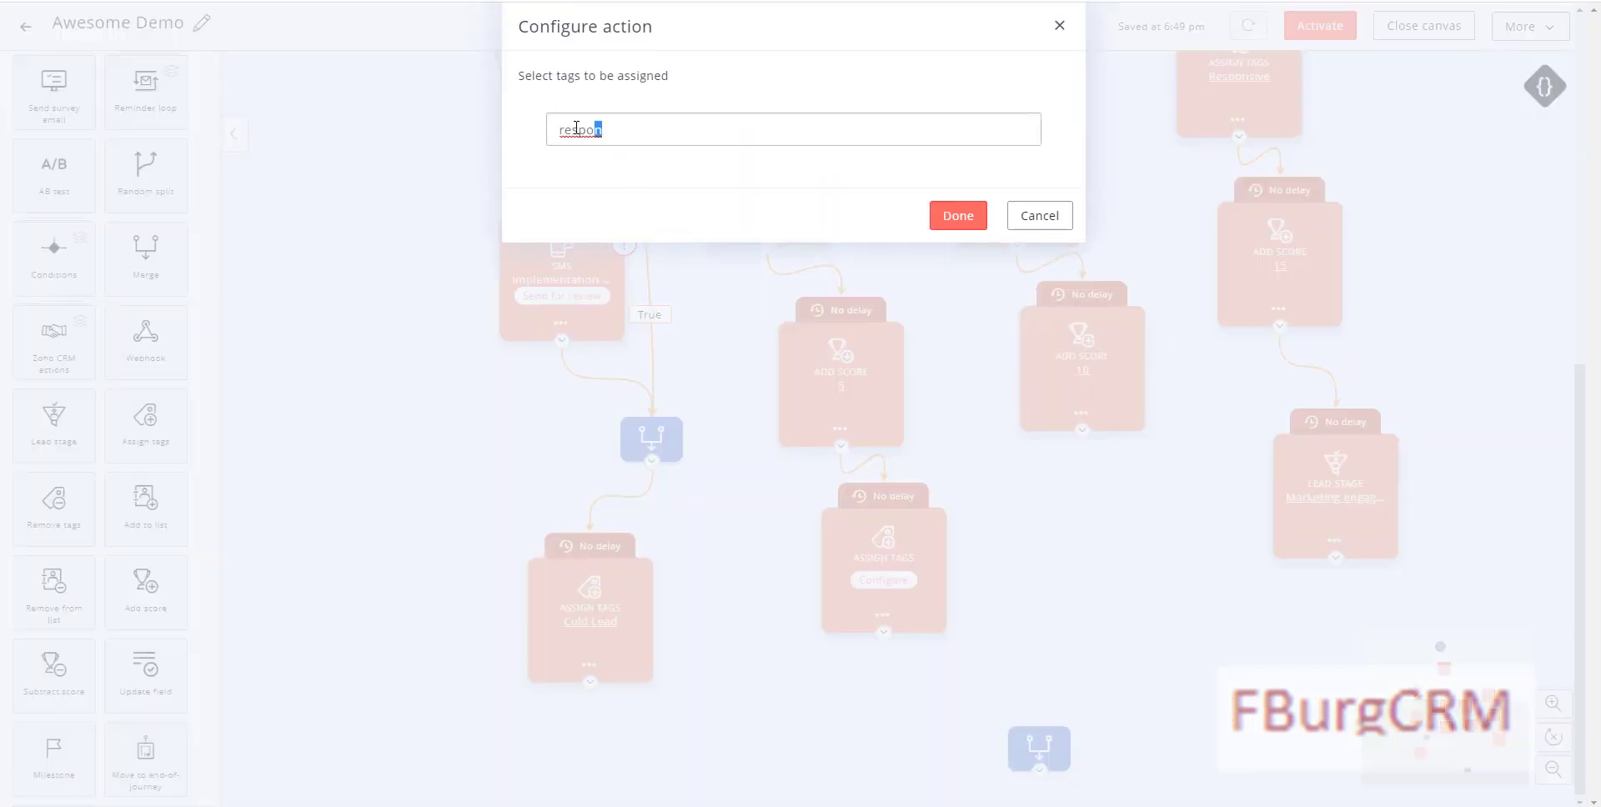
left_click_drag(575, 127, 553, 130)
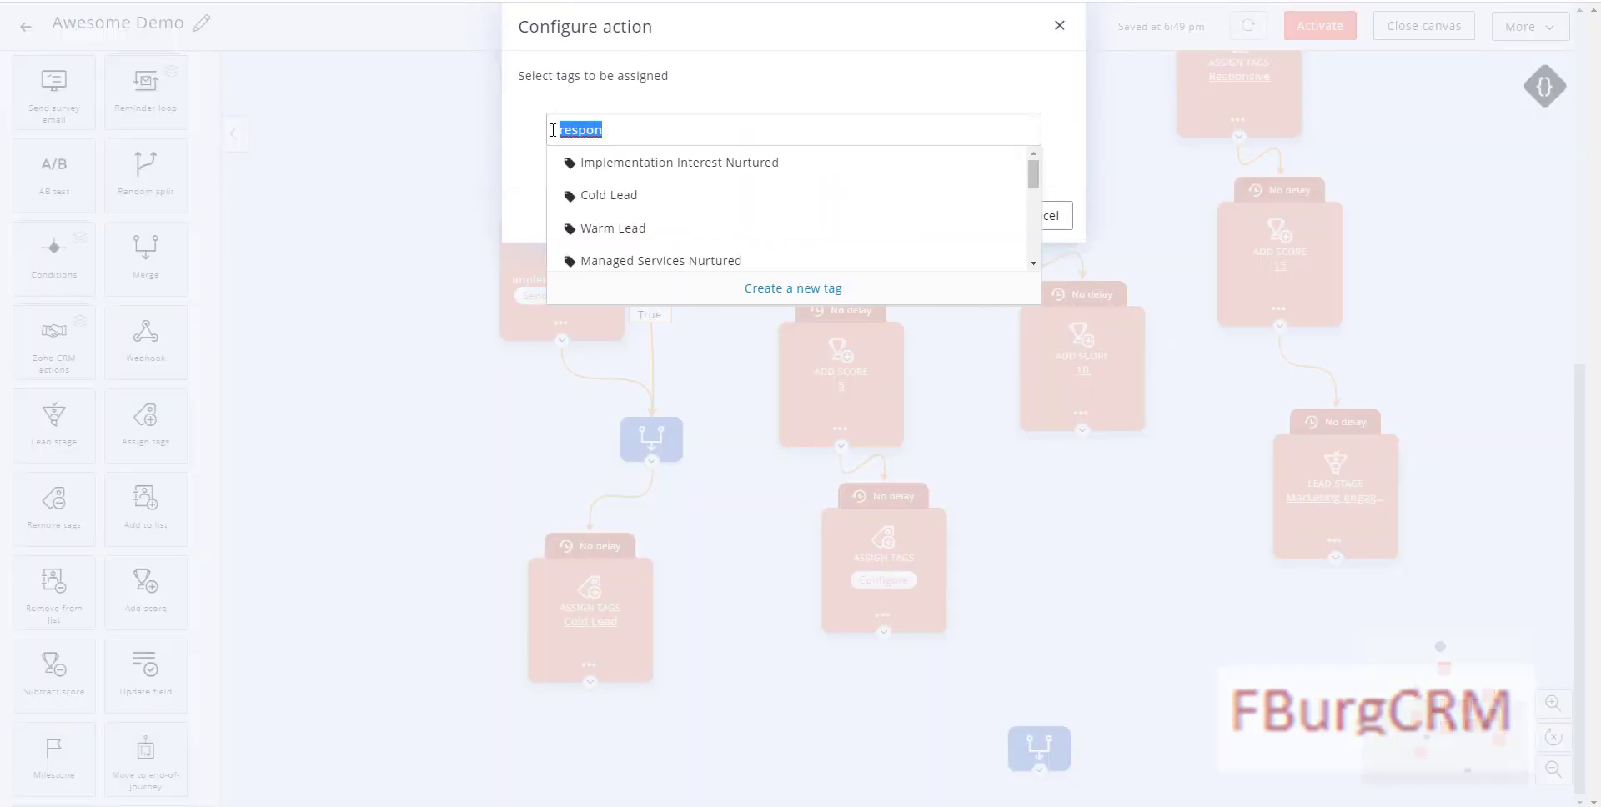
type("Warm")
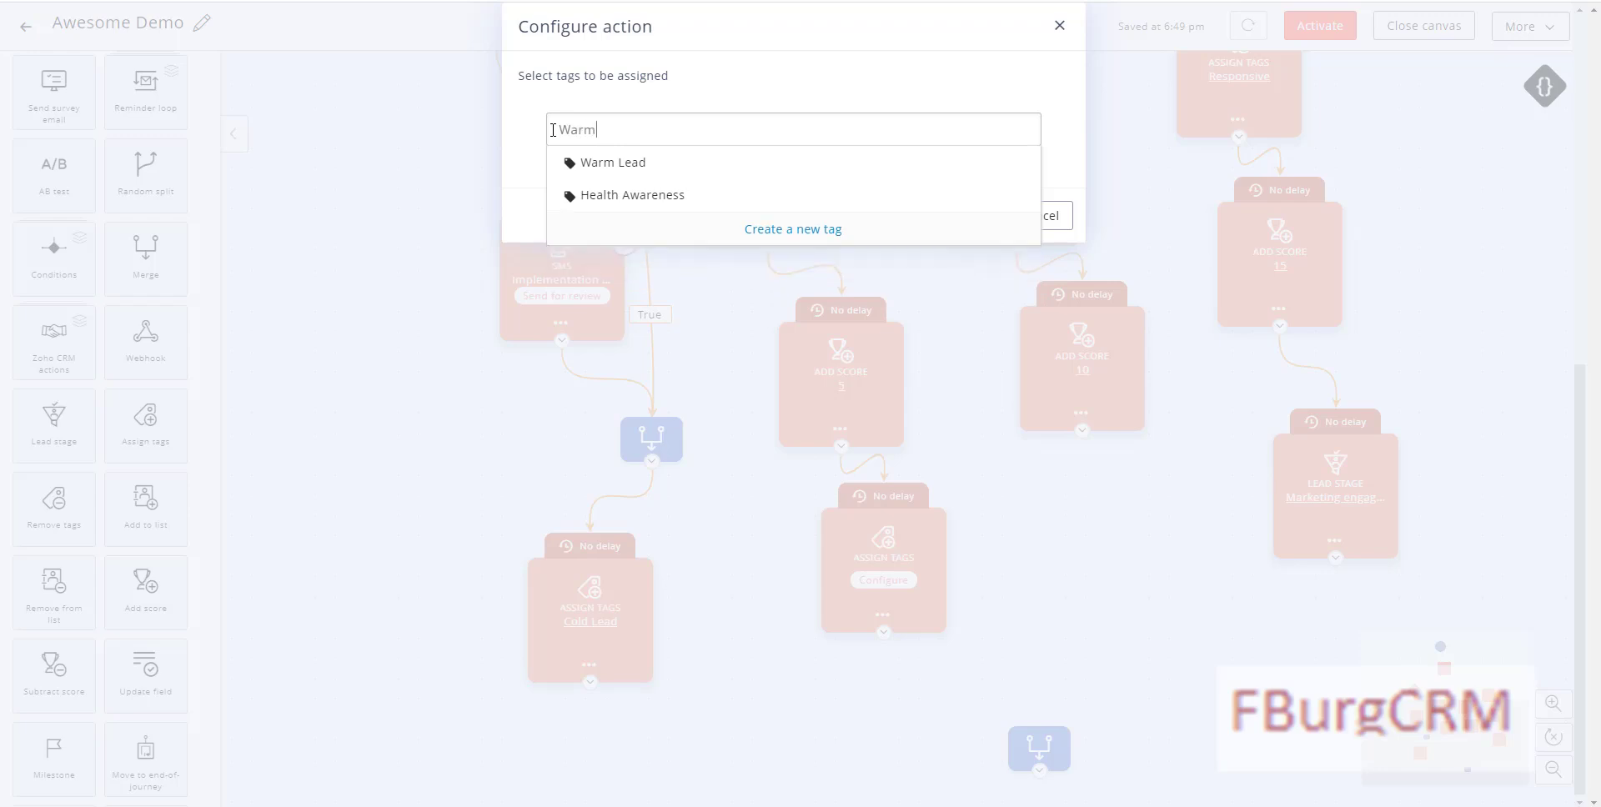
left_click(603, 163)
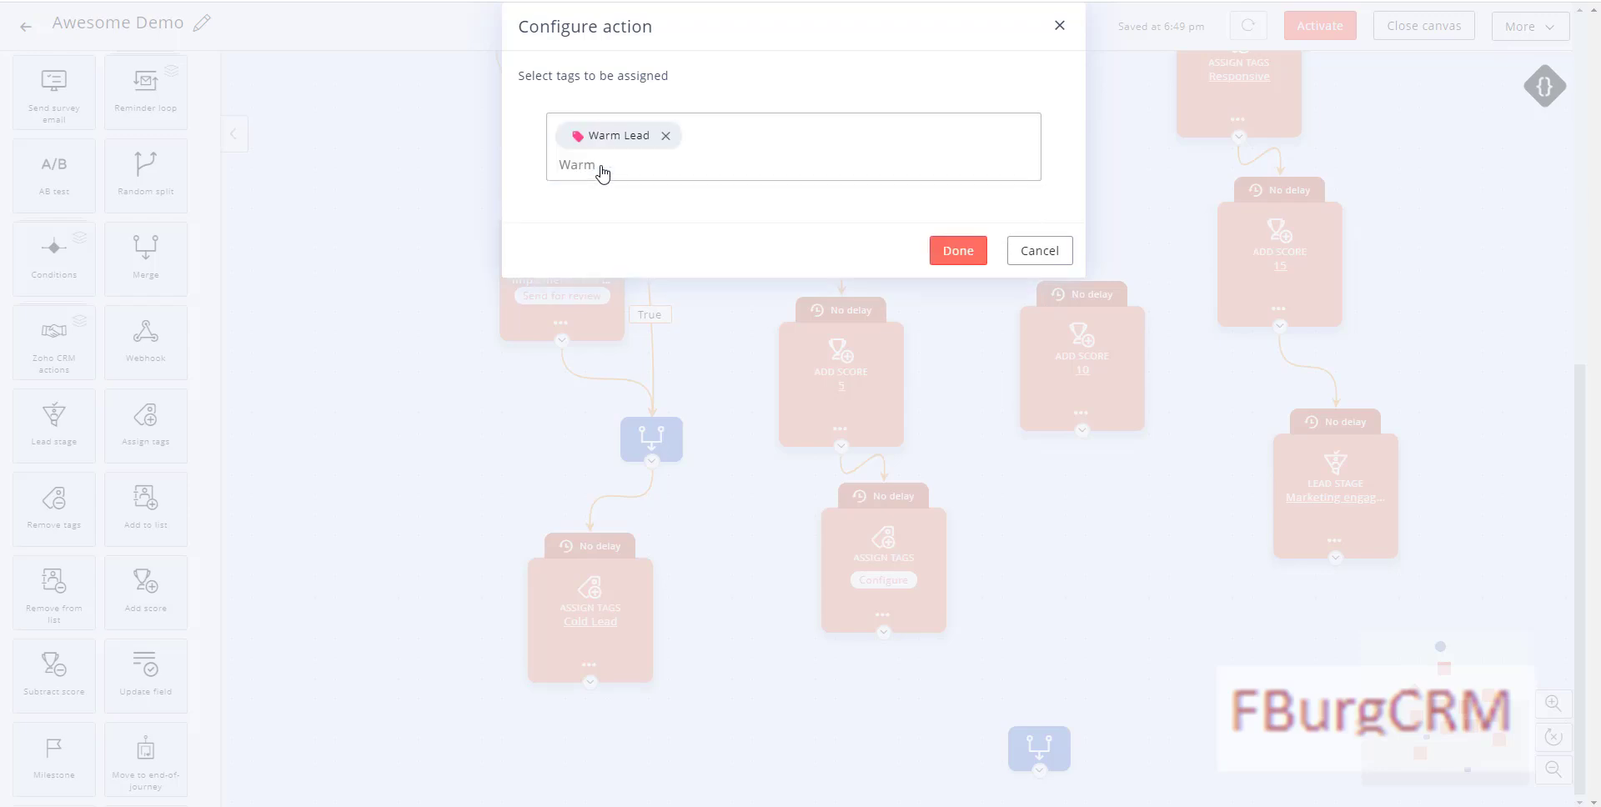
left_click(958, 251)
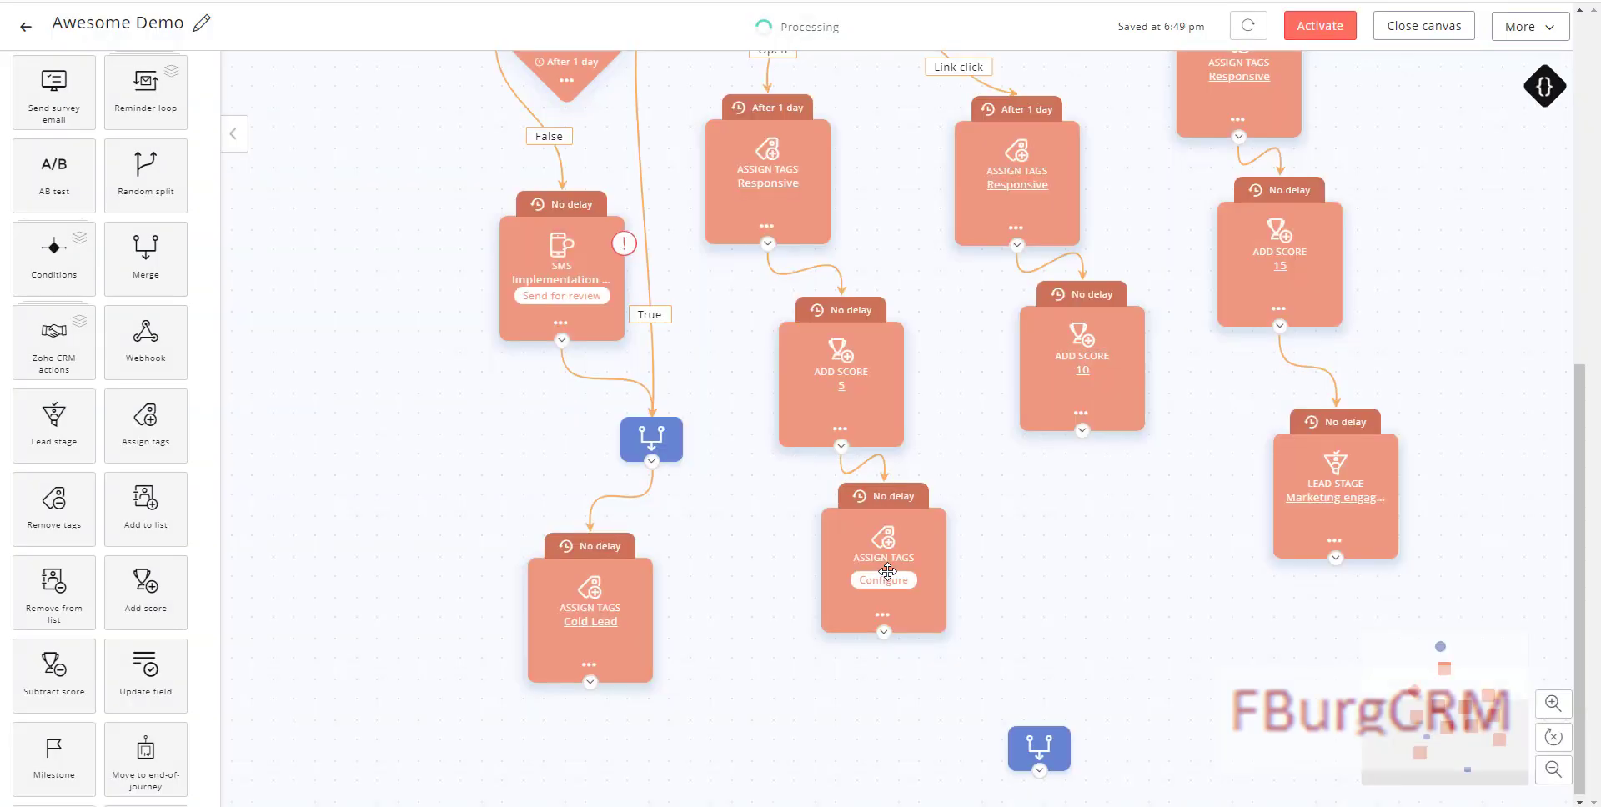
Step: Route Add Score 5 and Add Score 10 into the Merge step feeding the Warm Lead step
left_click_drag(891, 500, 874, 581)
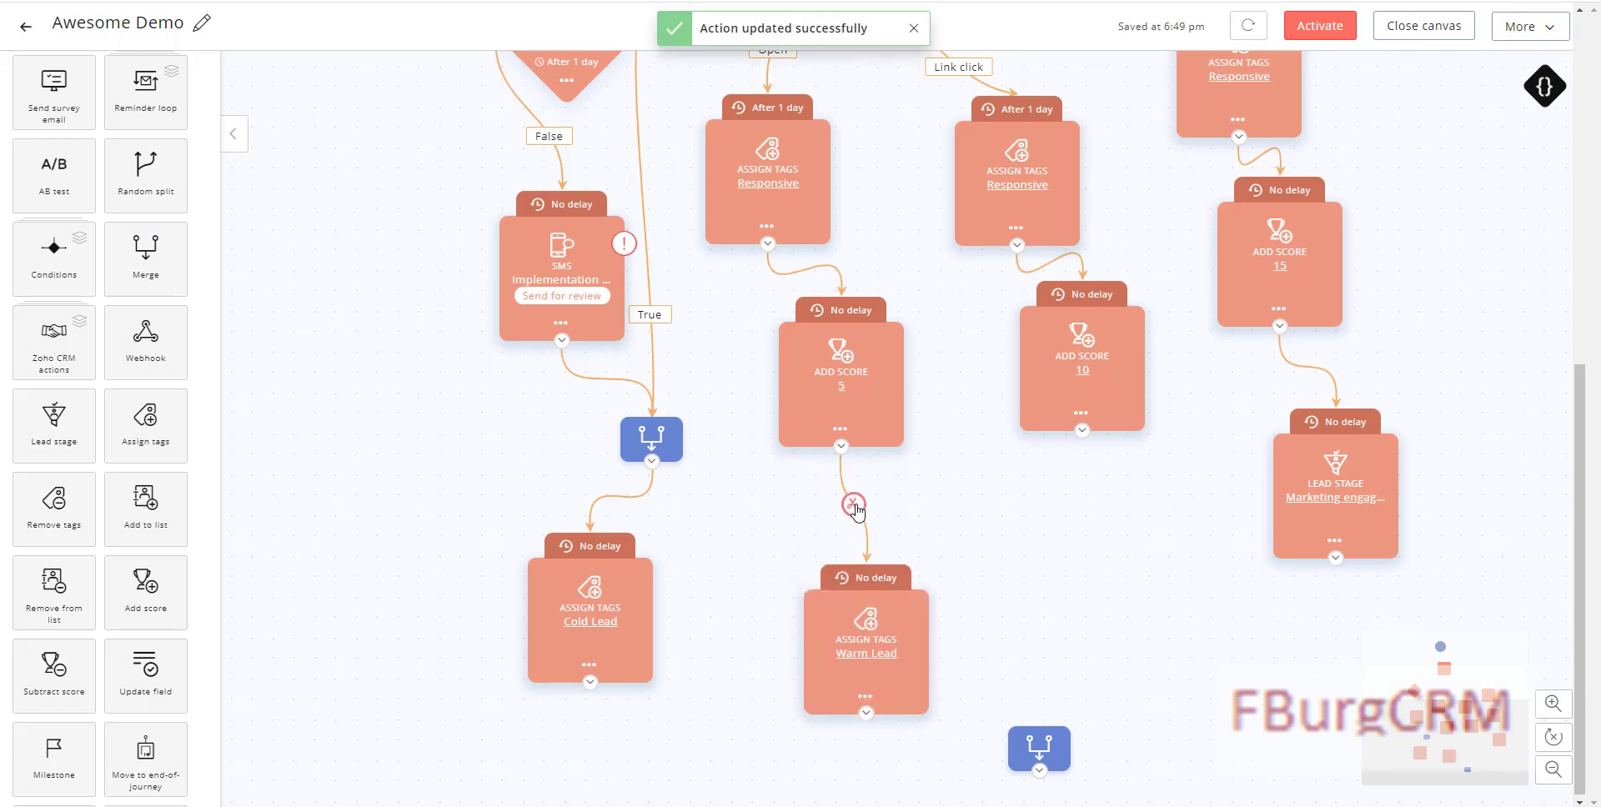
left_click(862, 508)
left_click_drag(1024, 742, 940, 525)
left_click_drag(1082, 485, 960, 574)
left_click_drag(860, 679, 861, 719)
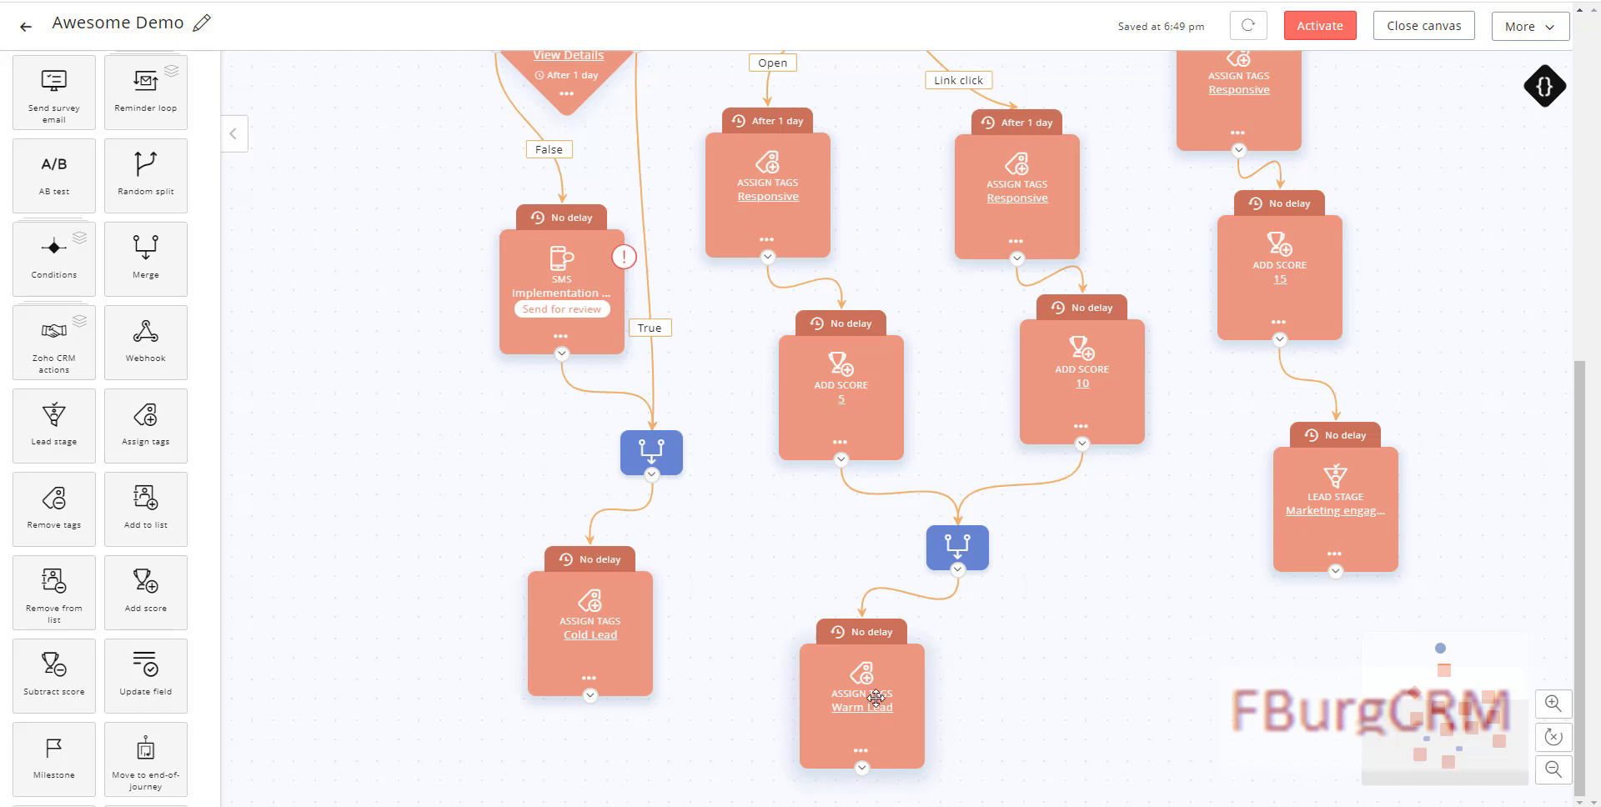
Step: Clone the Warm Lead tag step and place the copy under the Marketing engaged lead stage
left_click(861, 753)
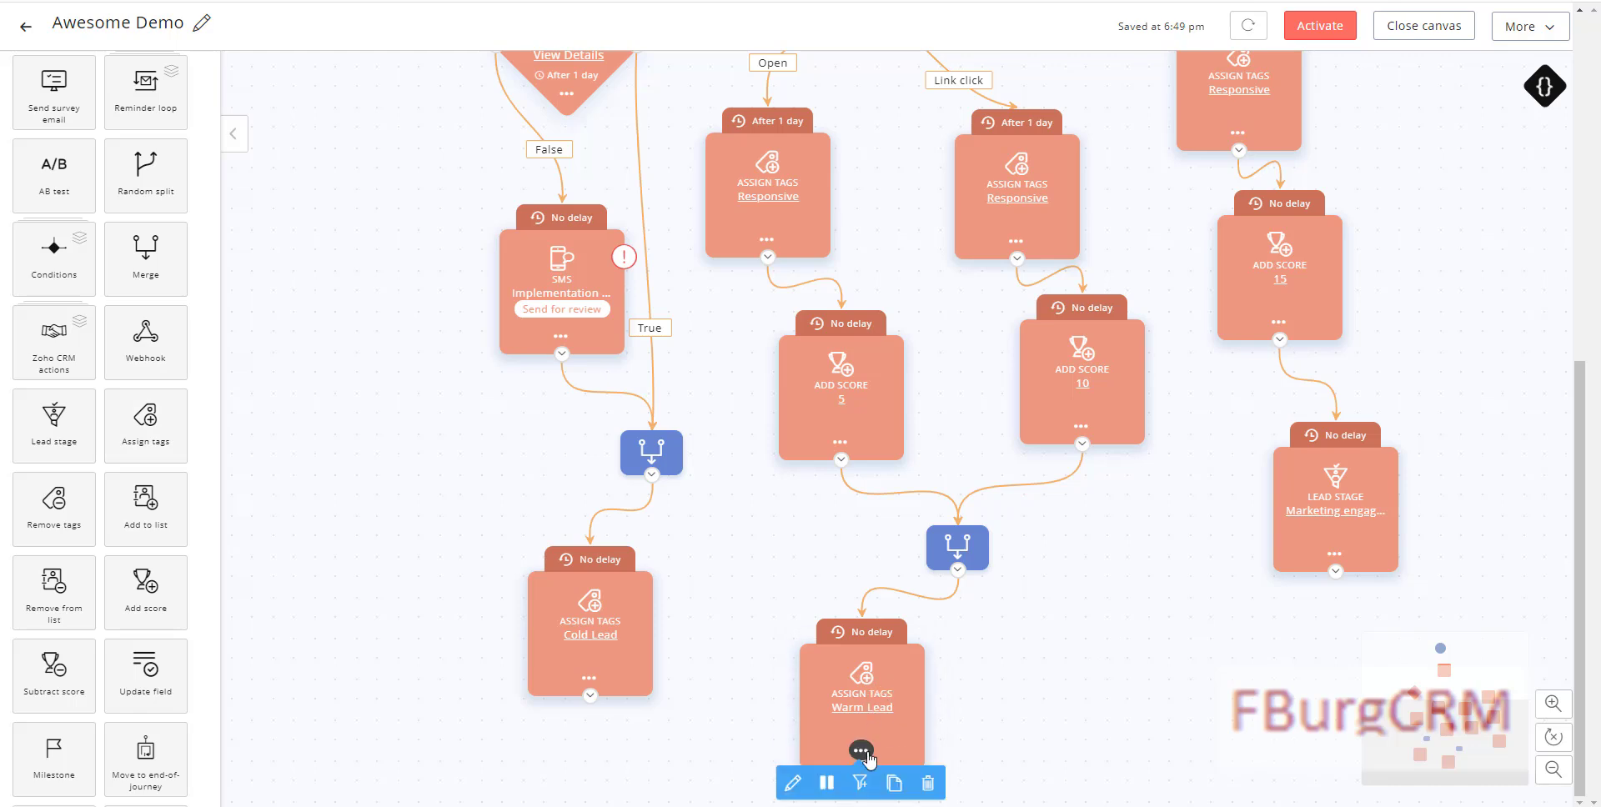
left_click(895, 784)
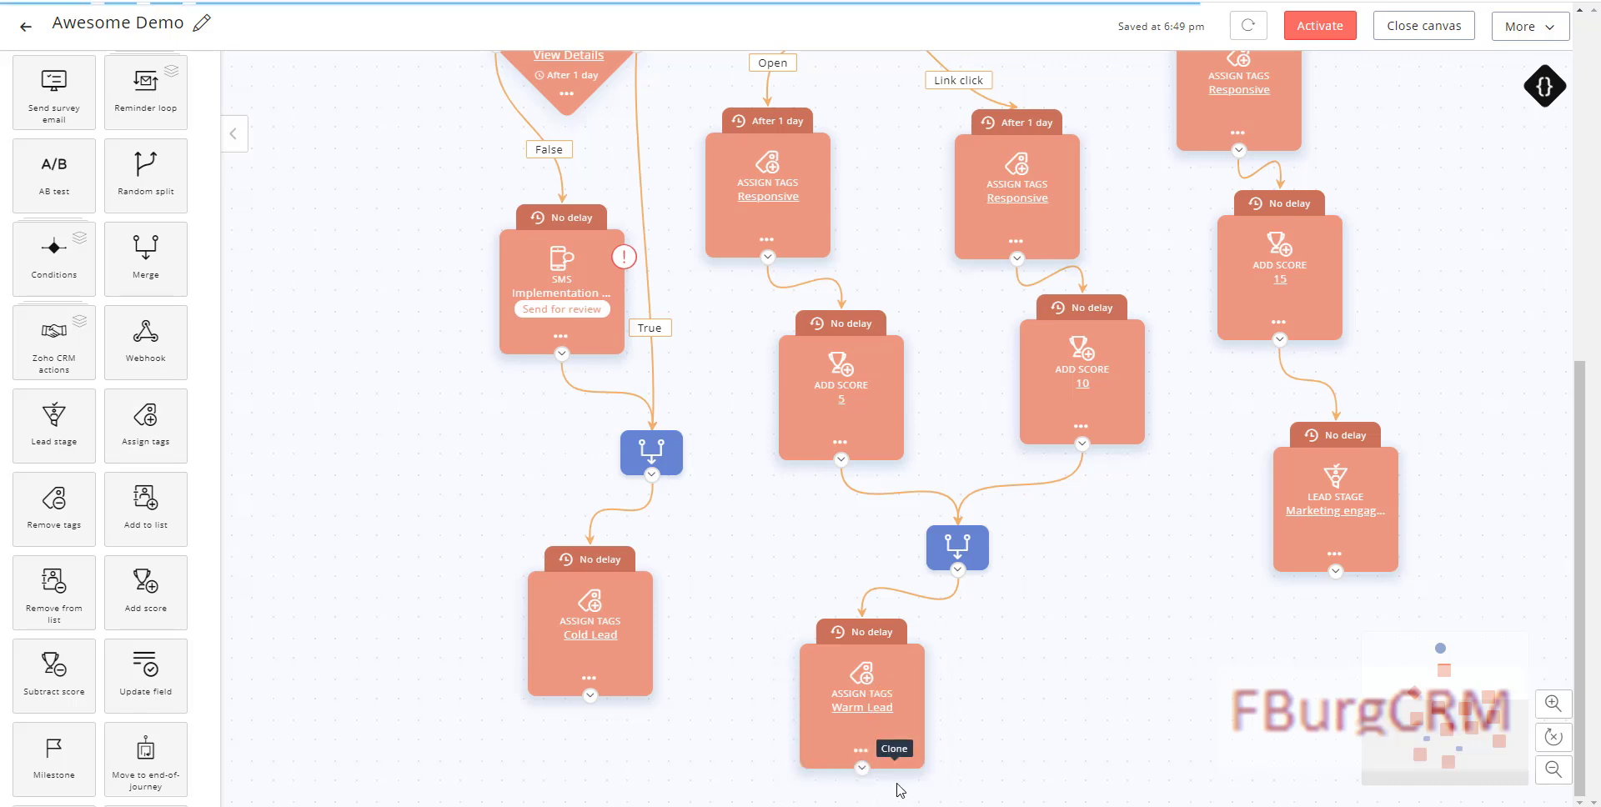
scroll(947, 682, "down", 3)
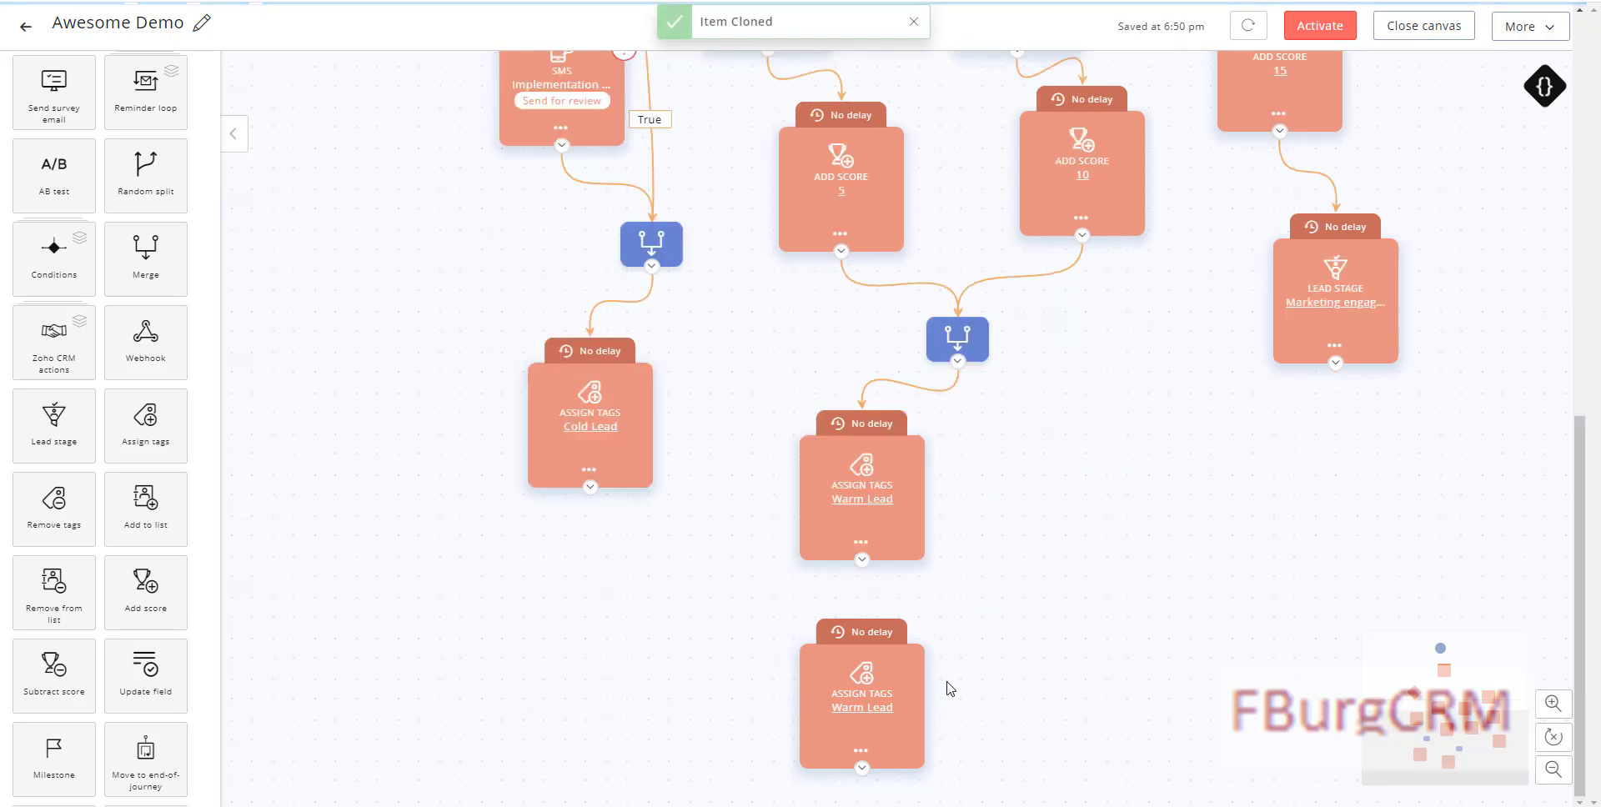
scroll(857, 675, "up", 2)
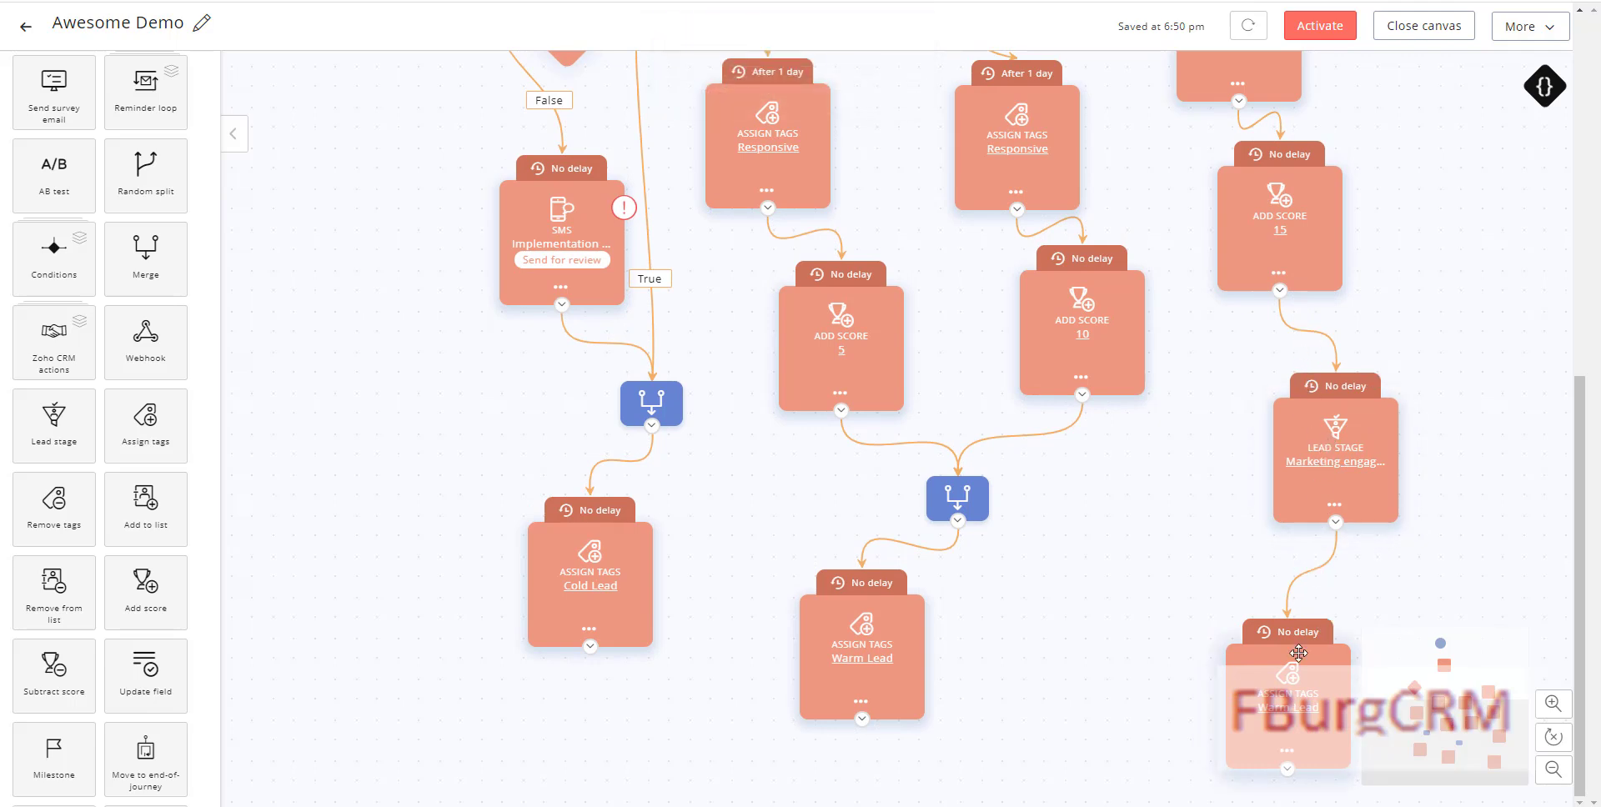
Step: Replace the copied step's Warm Lead tag with Hot Lead
mouse_move(1305, 636)
left_click(1292, 713)
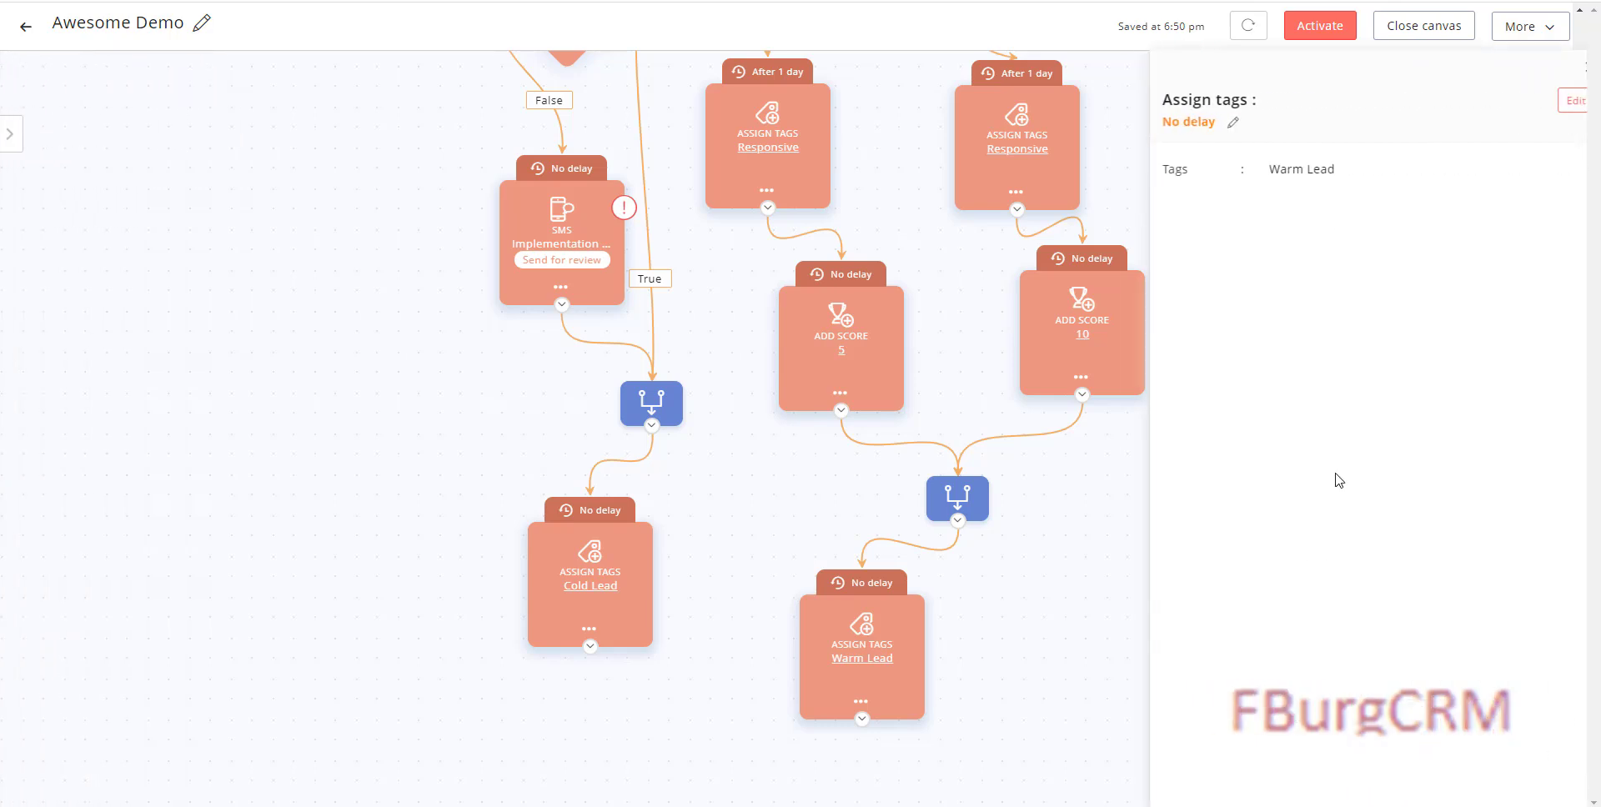
left_click(1541, 107)
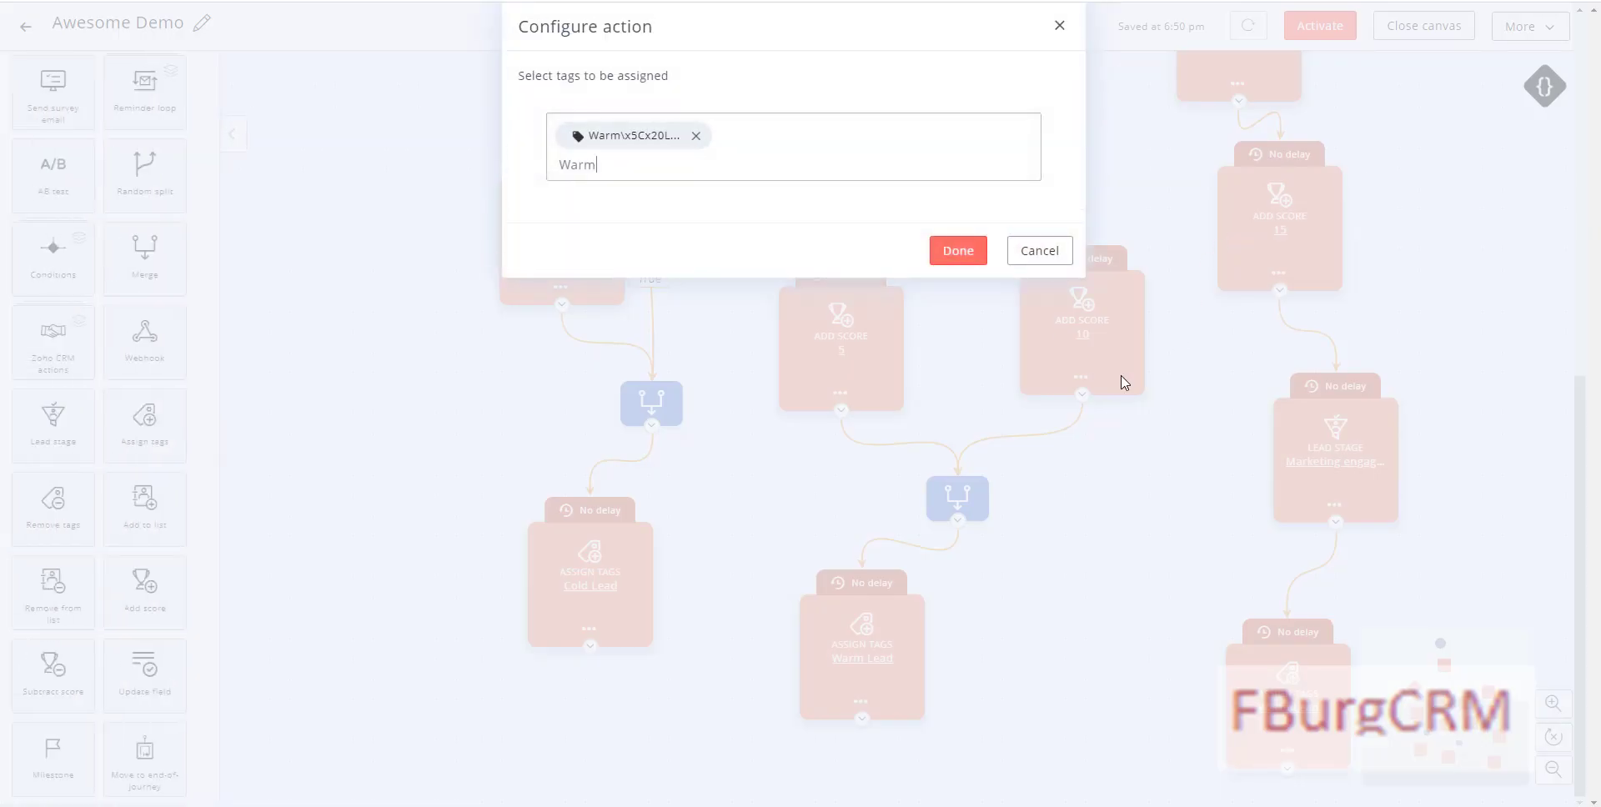
left_click(697, 136)
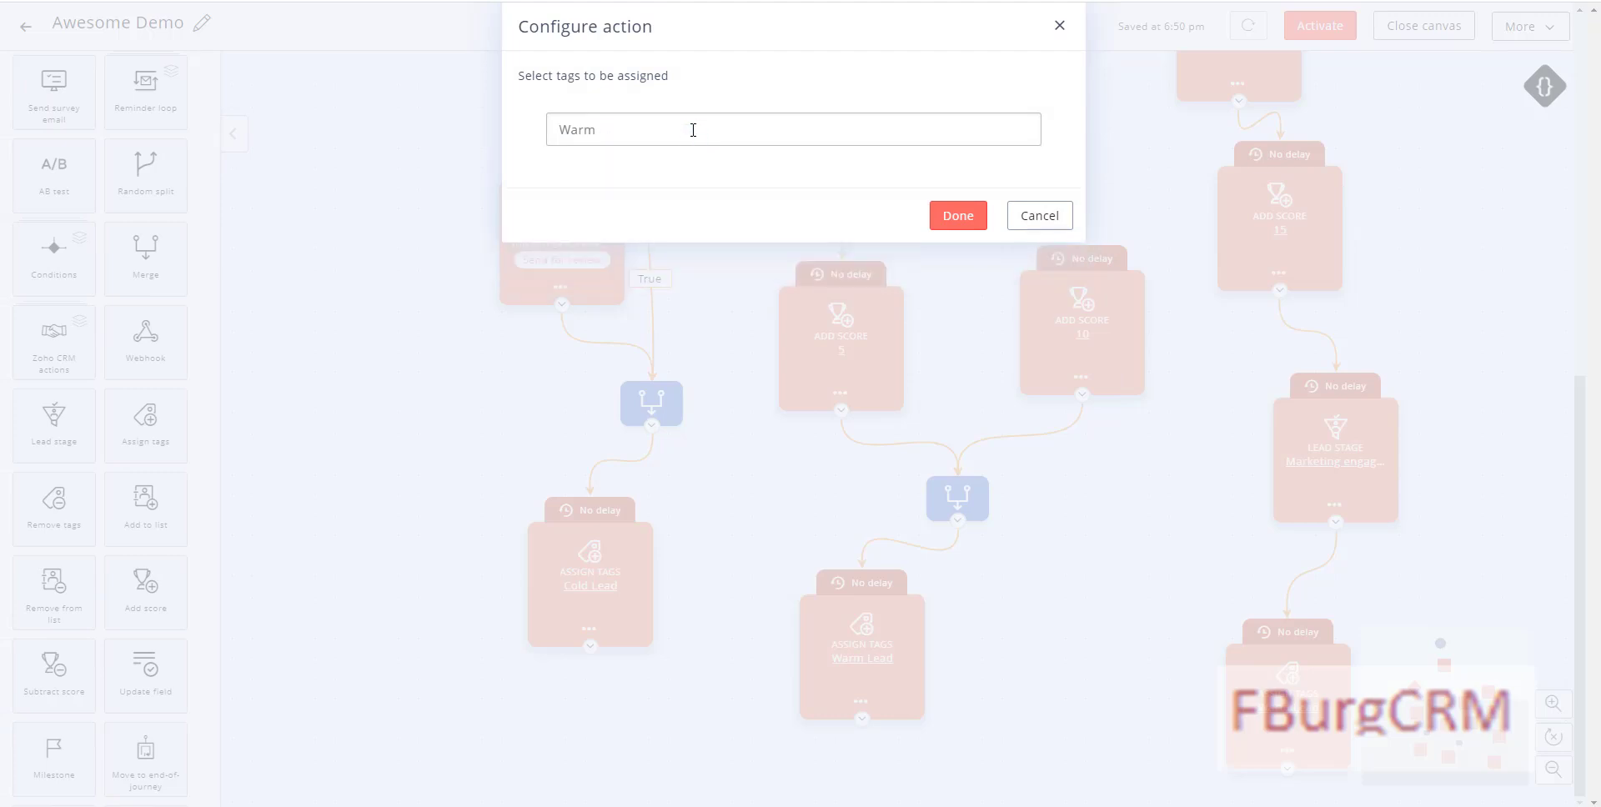
double_click(693, 130)
type("hopt")
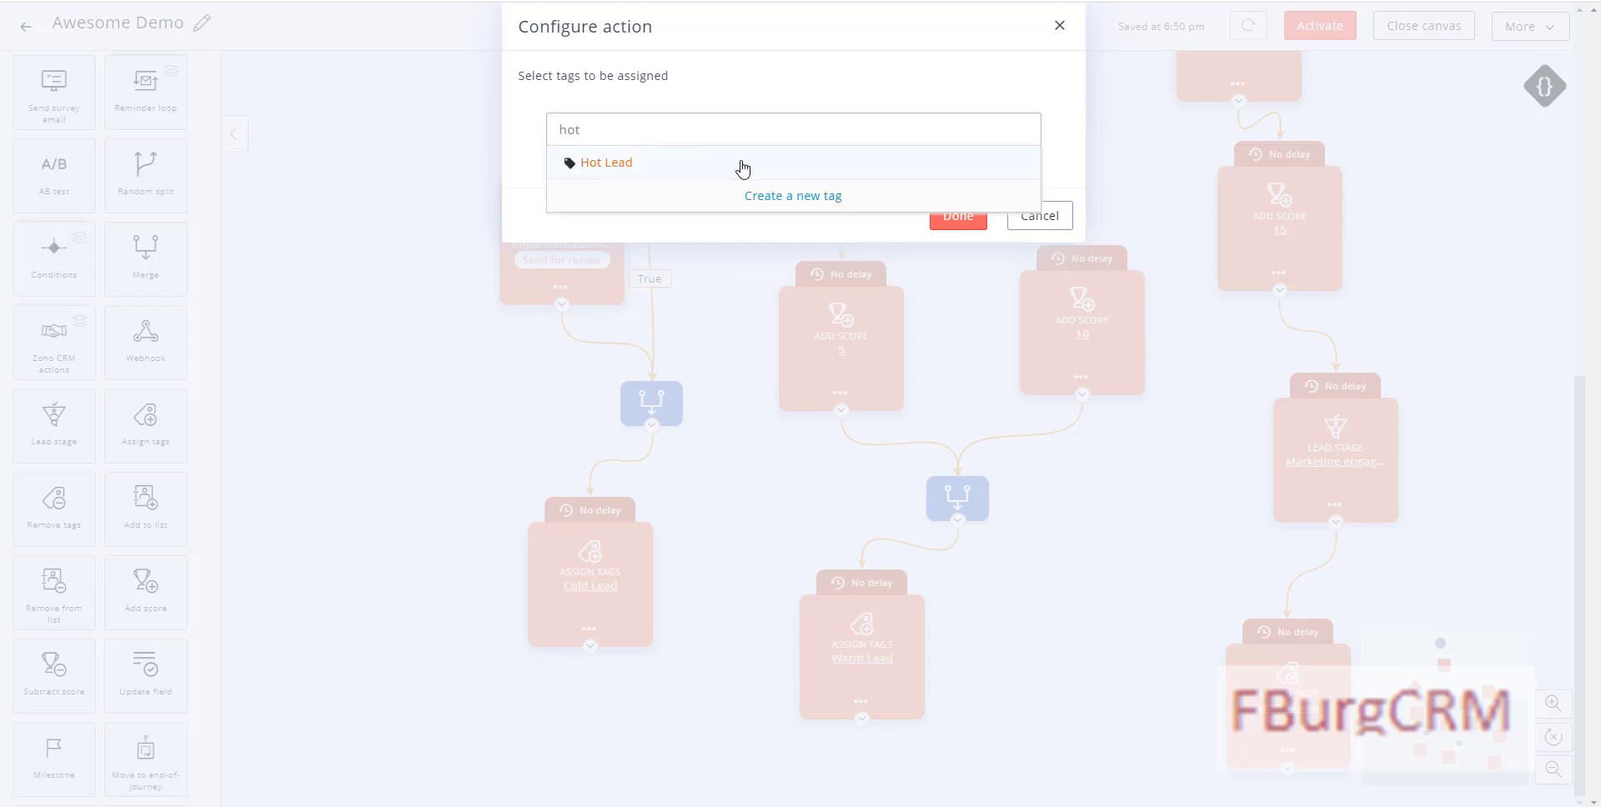
left_click(743, 169)
left_click(951, 254)
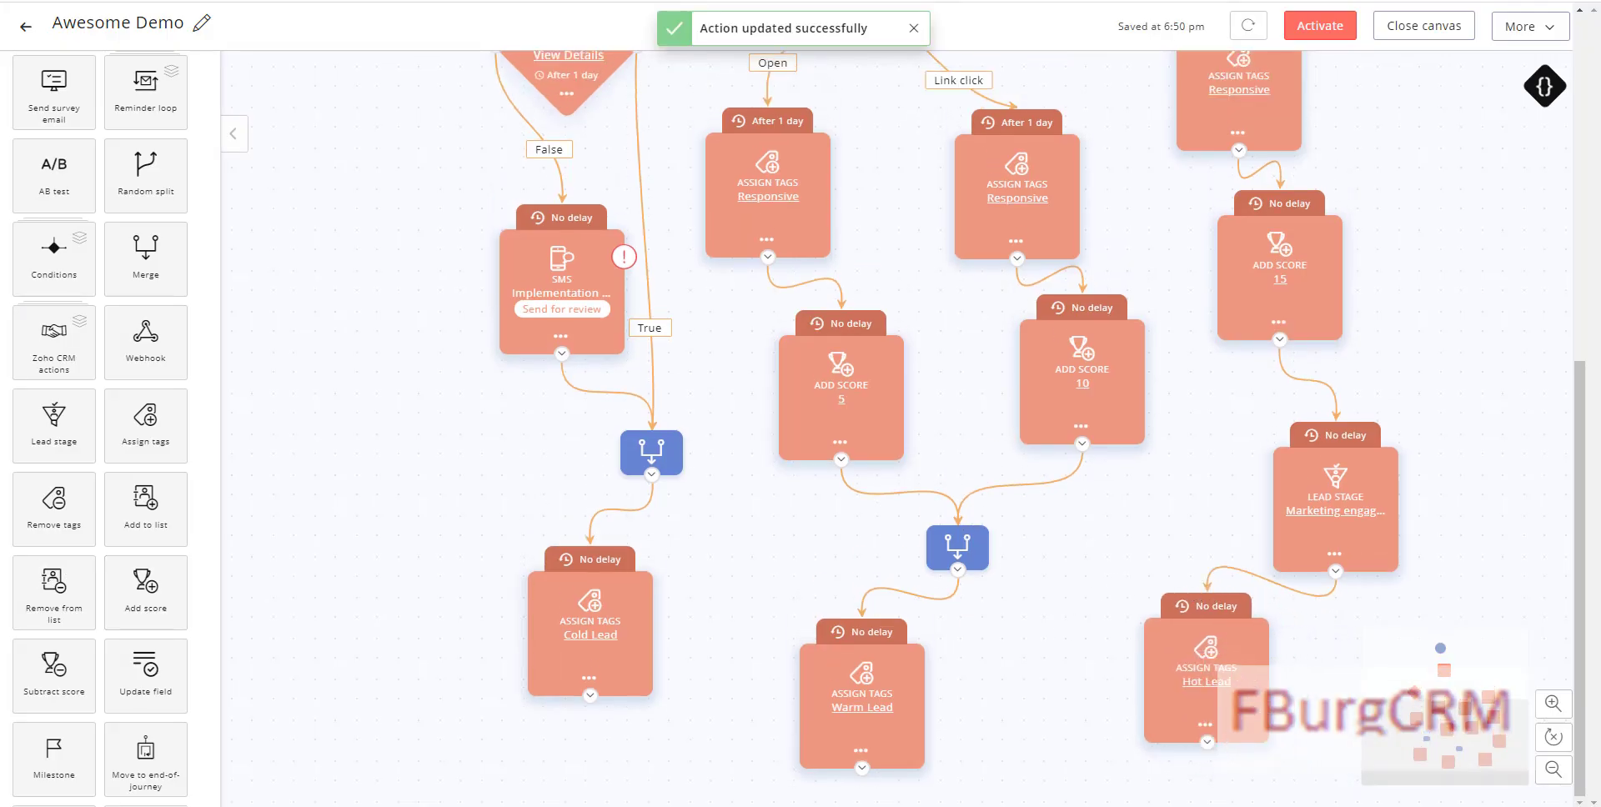
Step: Add an end-of-journey Assign Tags step to the canvas below the lead branches
scroll(175, 609, "down", 3)
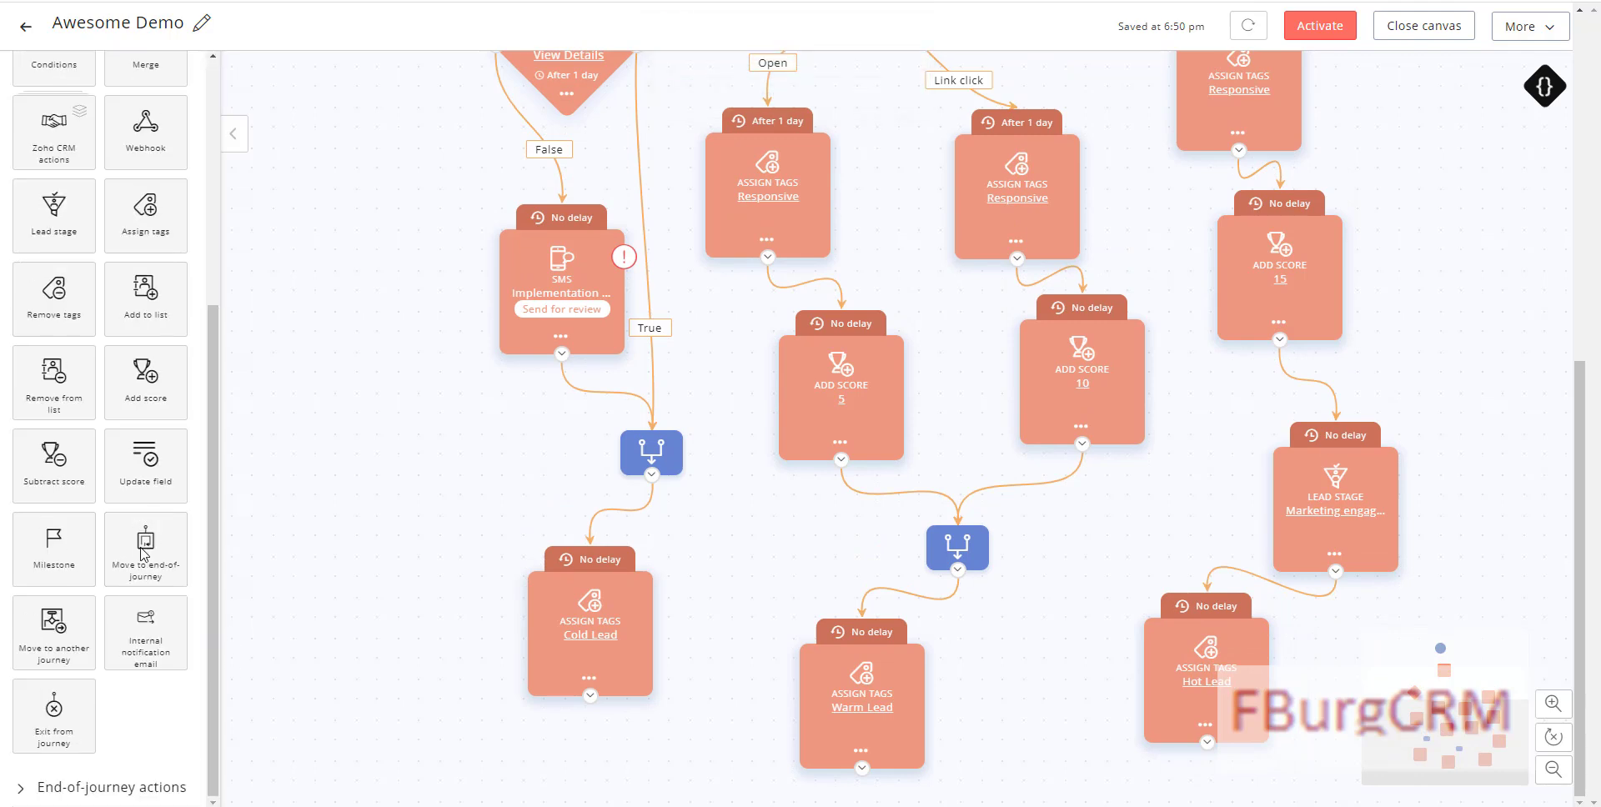
scroll(100, 350, "up", 5)
left_click(22, 121)
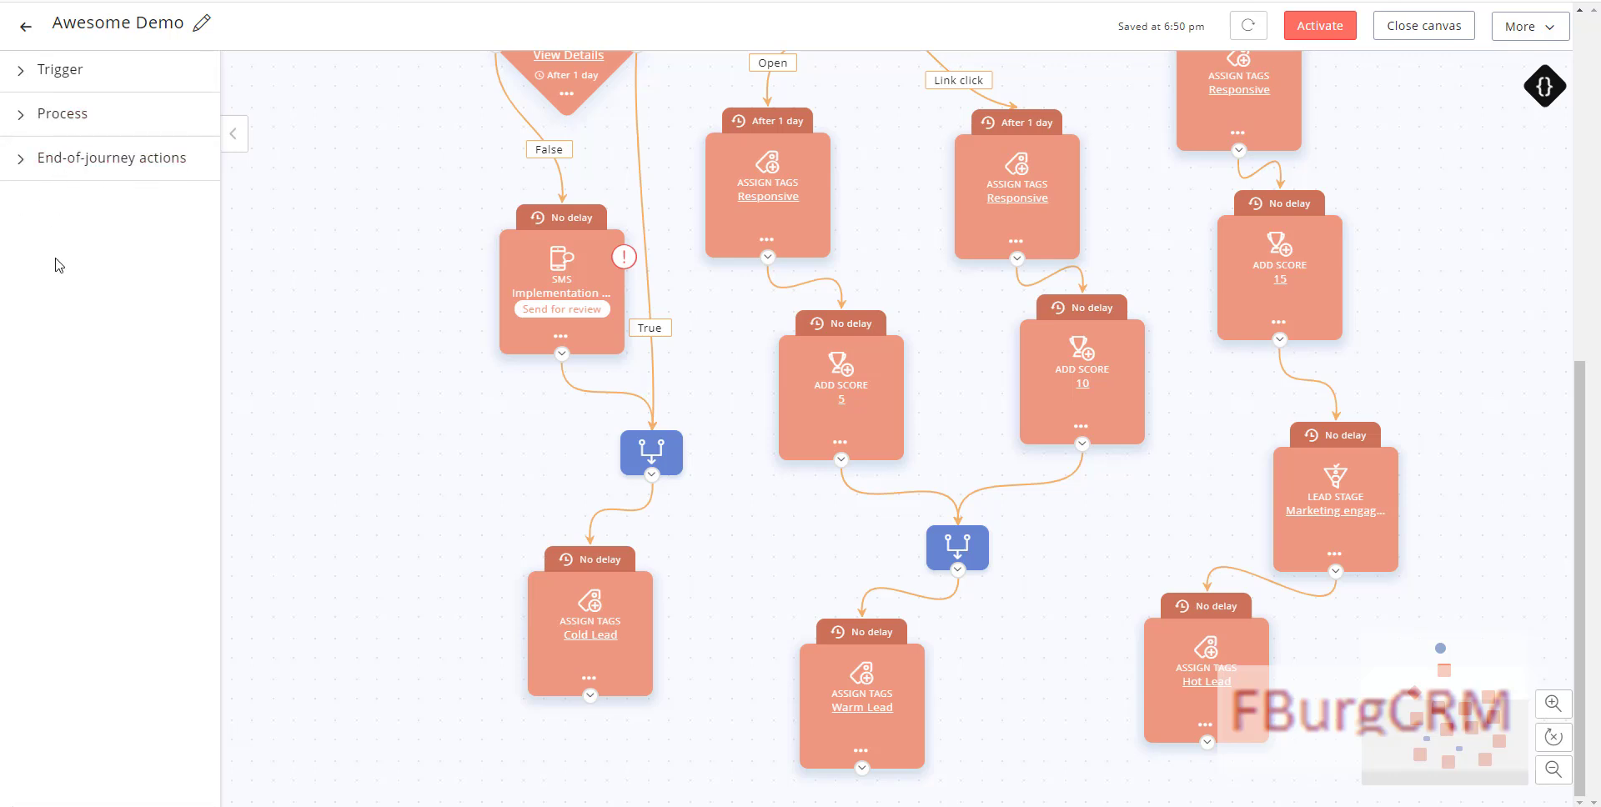
left_click(95, 163)
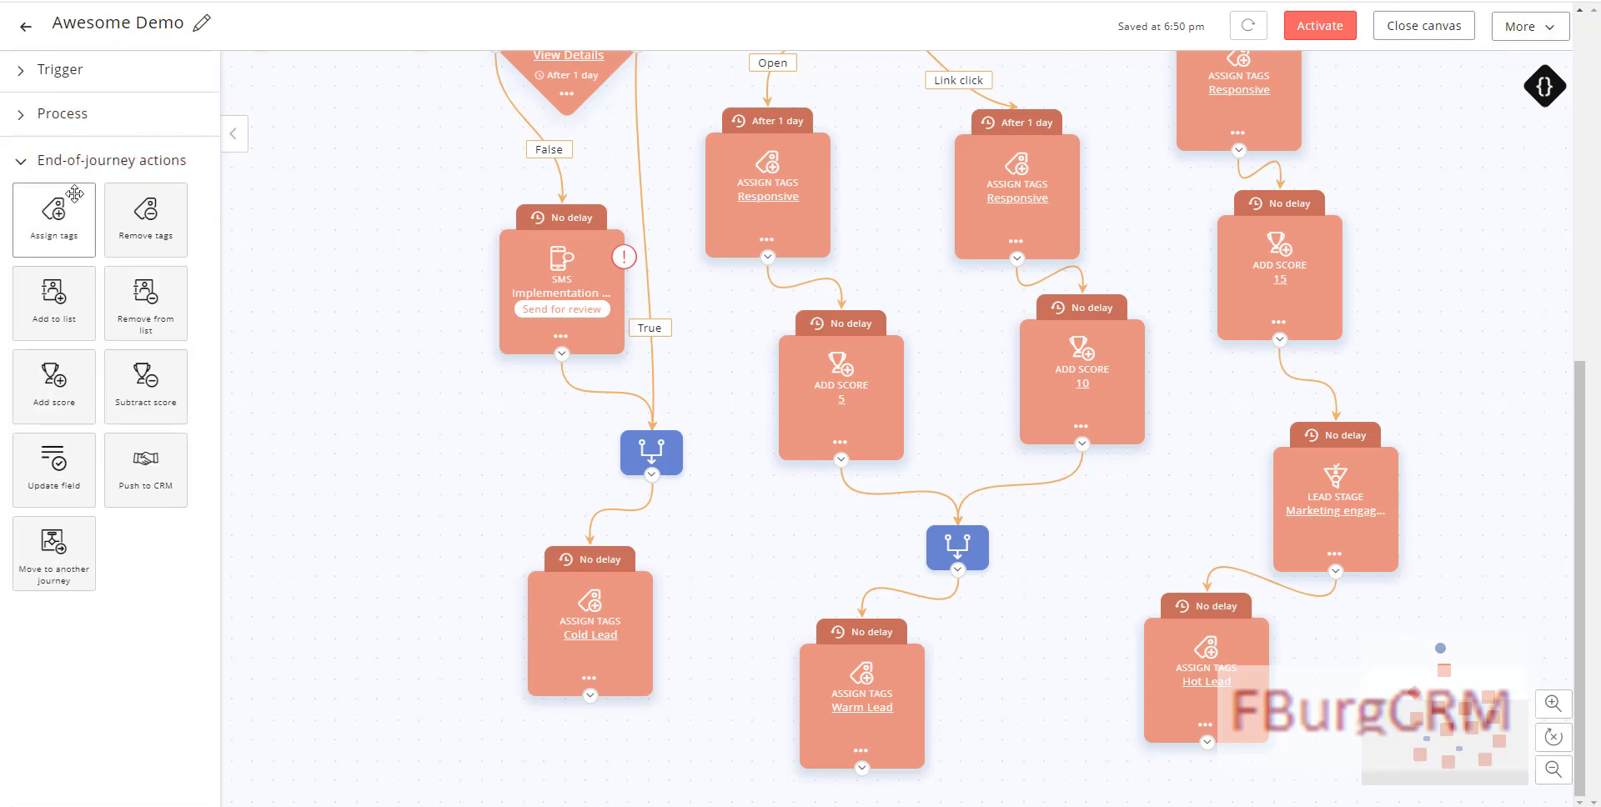
left_click_drag(54, 221, 1009, 784)
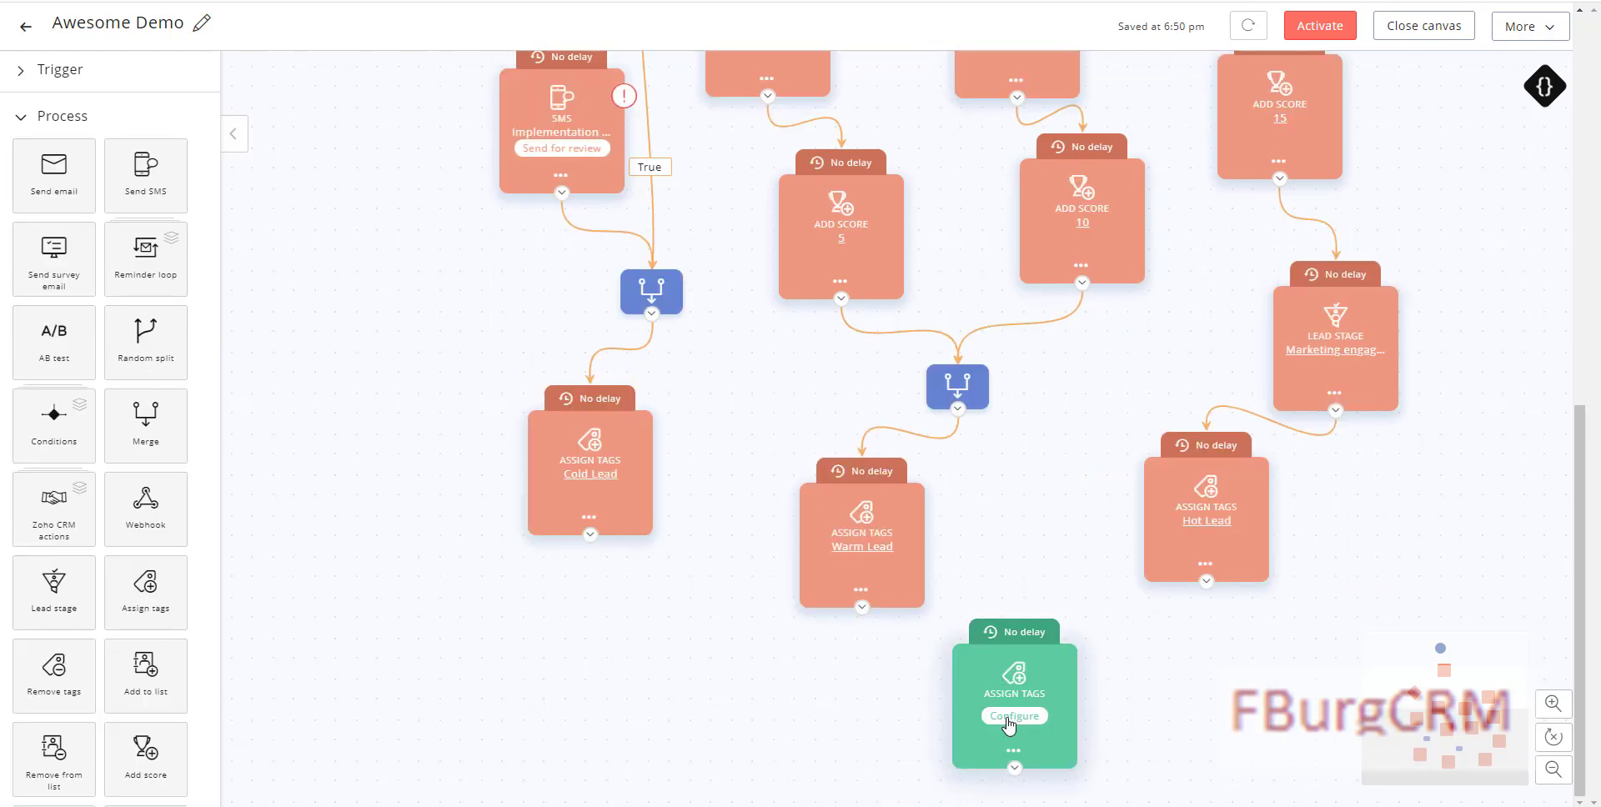
Step: Make it assign the Implementation Interest Nurtured tag and connect the Cold Lead step to it
left_click(1013, 717)
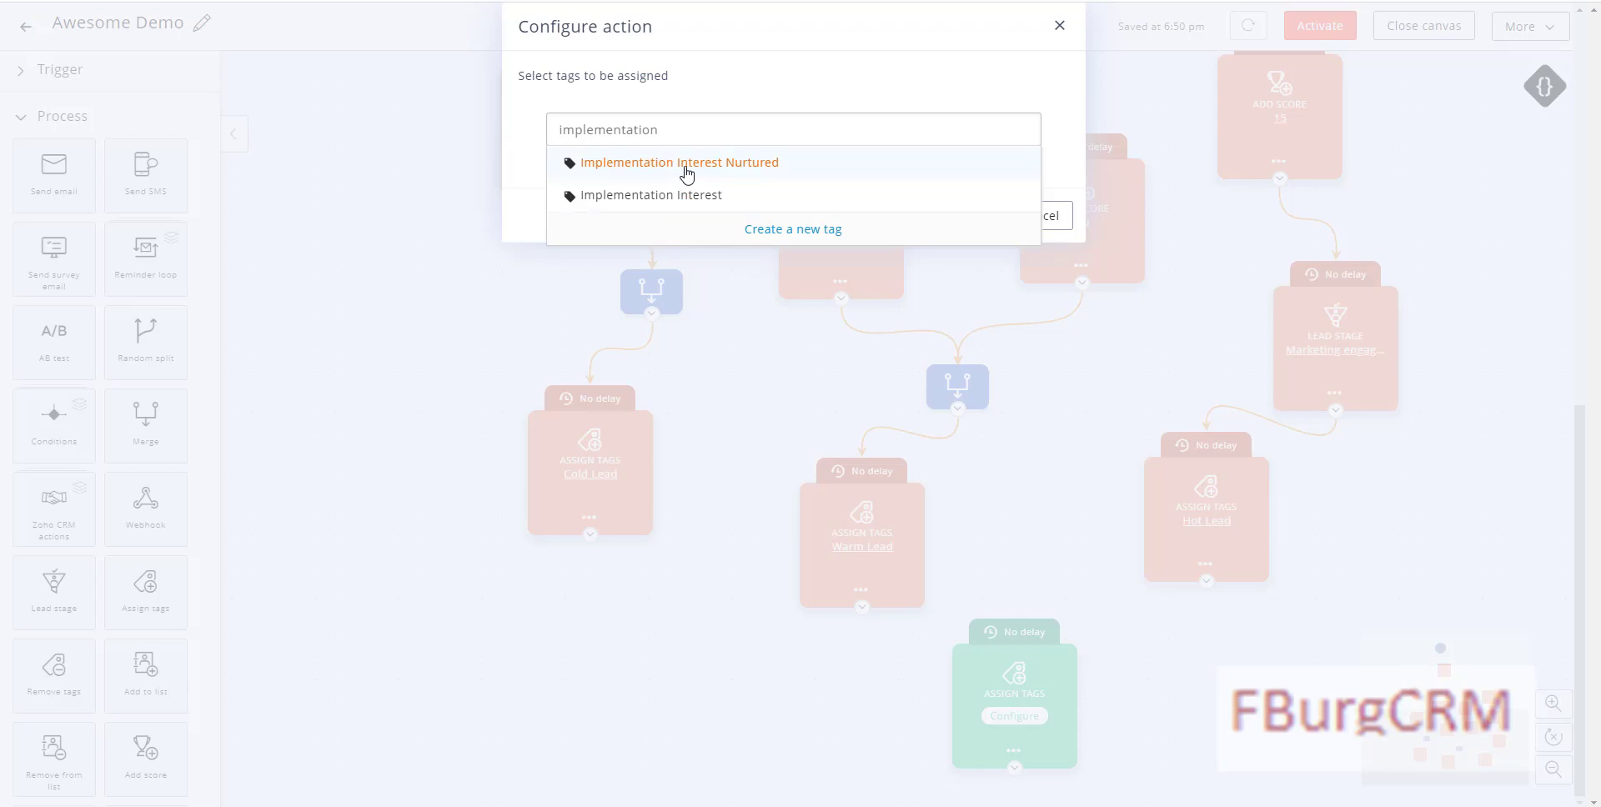
left_click(686, 163)
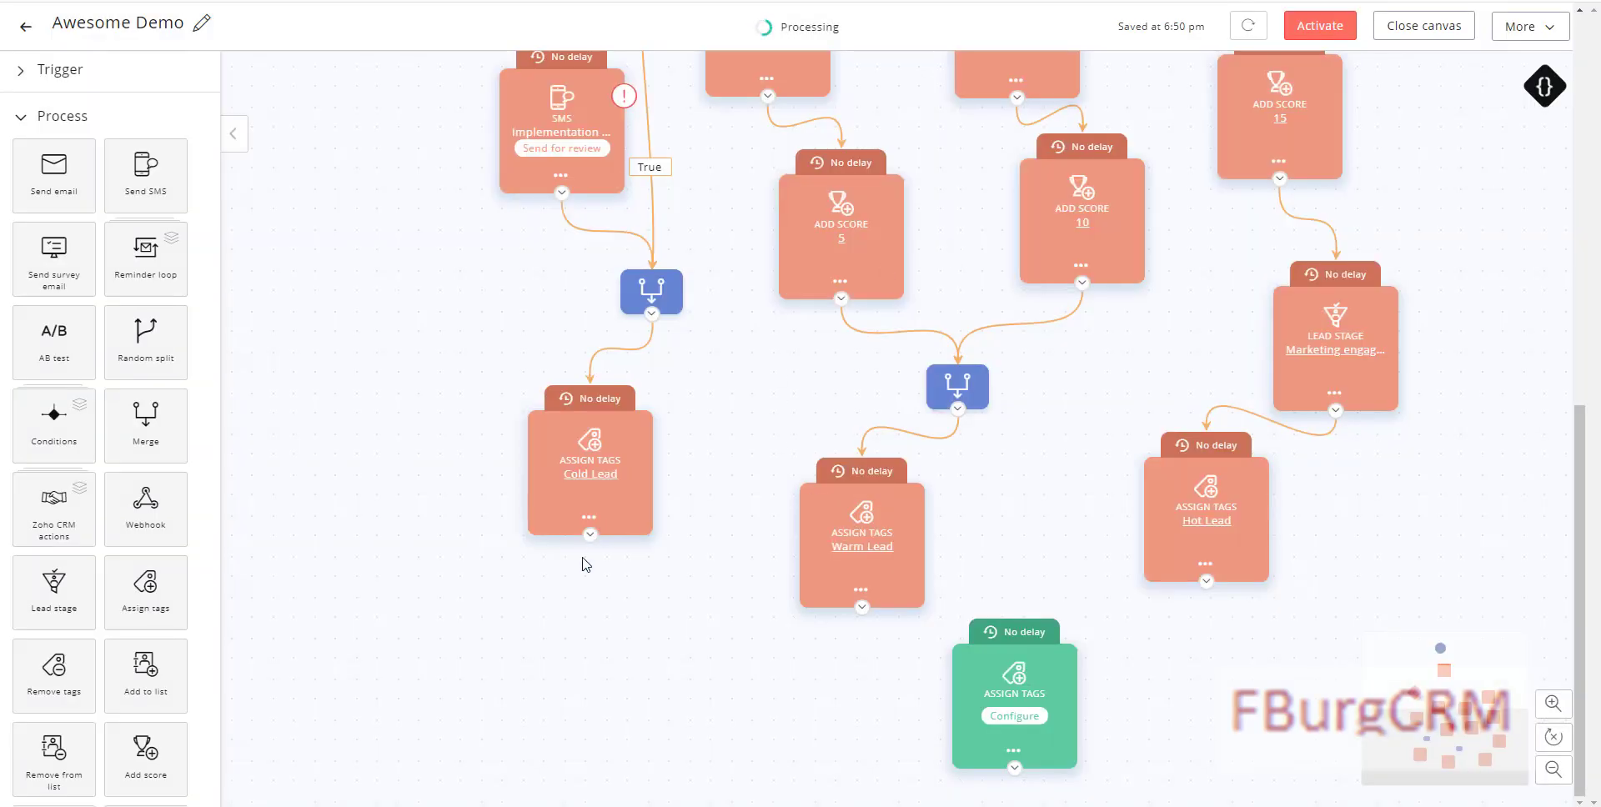
left_click_drag(591, 535, 905, 645)
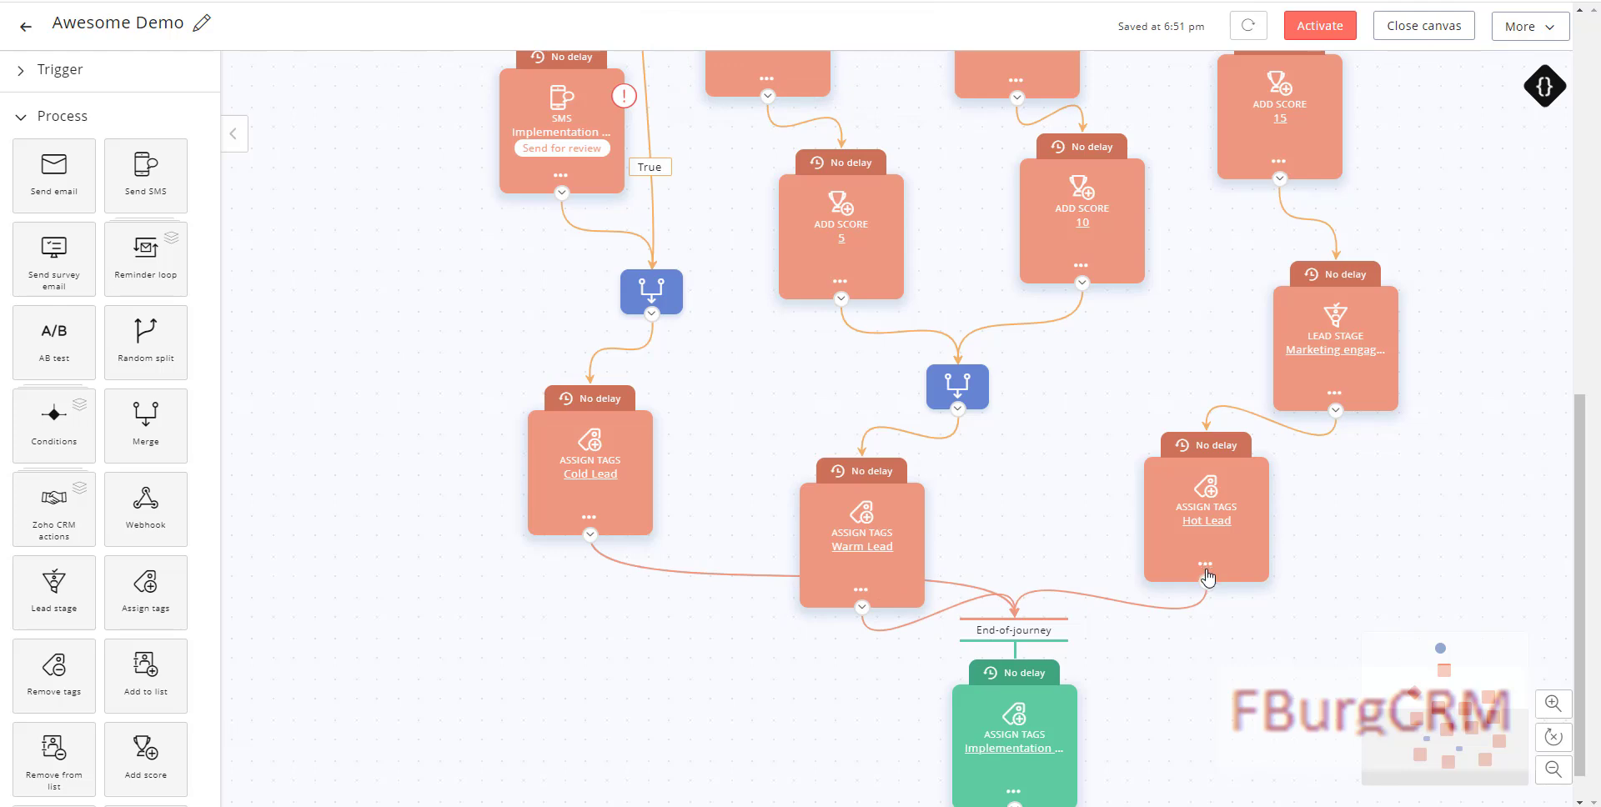
left_click_drag(1586, 516, 1596, 172)
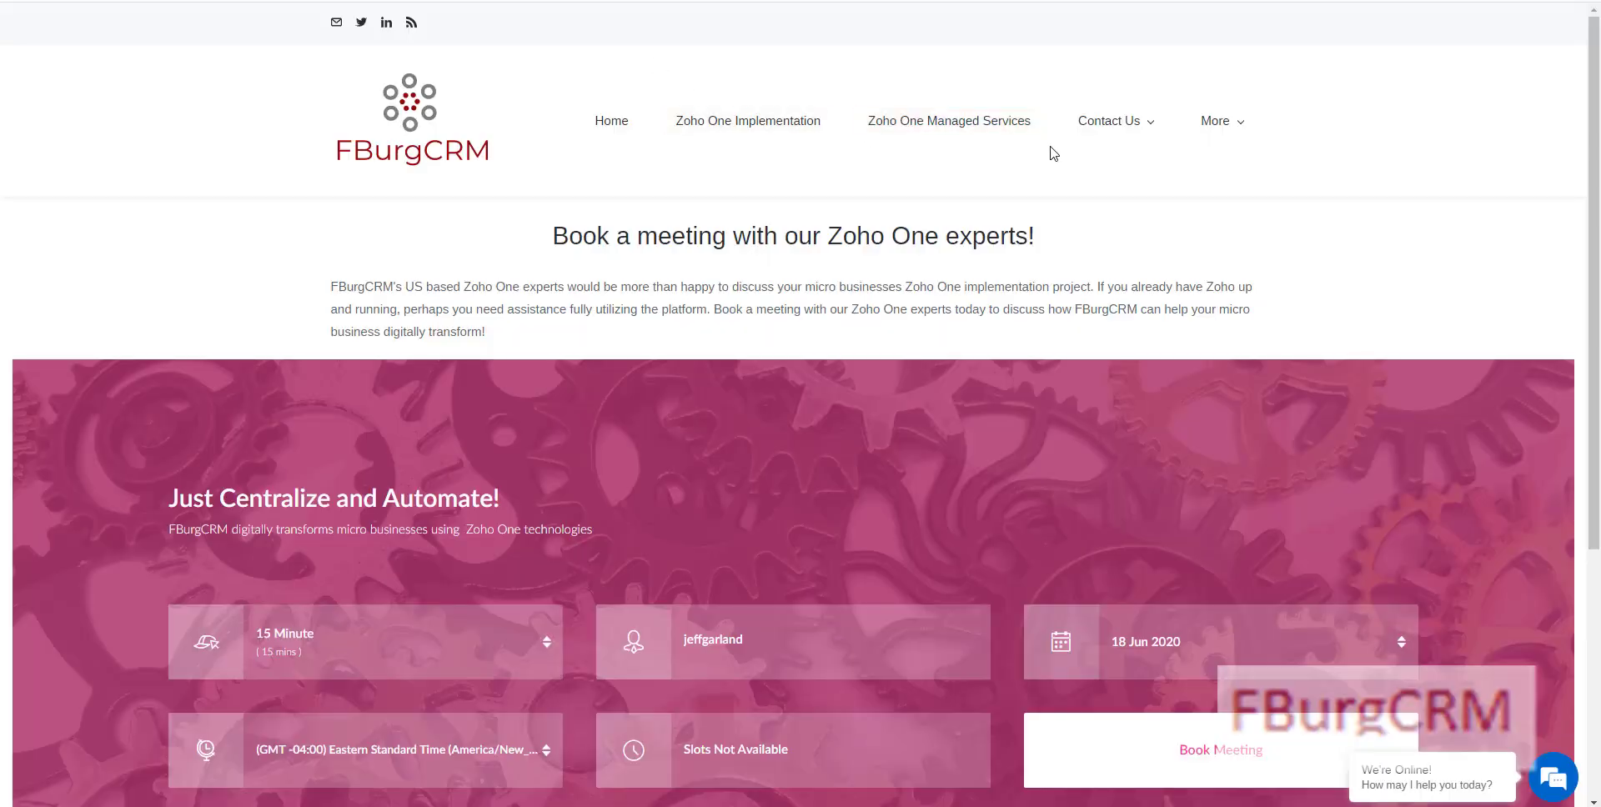
Step: Browse the FBurgCRM Client Testimonials, About and Zoho One Implementation Services pages, then return to the journey canvas
mouse_move(1128, 125)
left_click(467, 1)
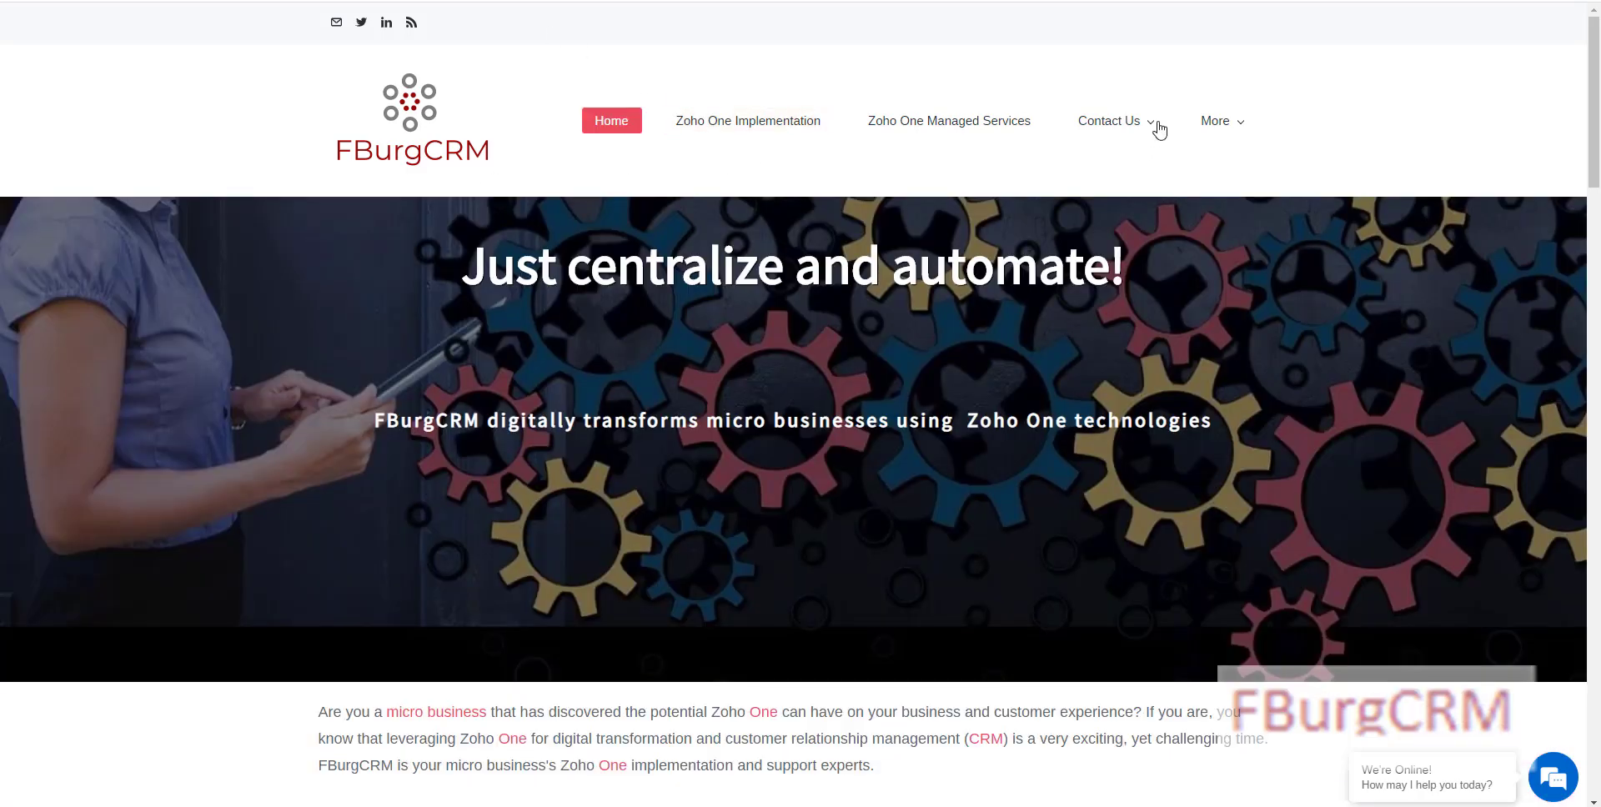
mouse_move(1227, 136)
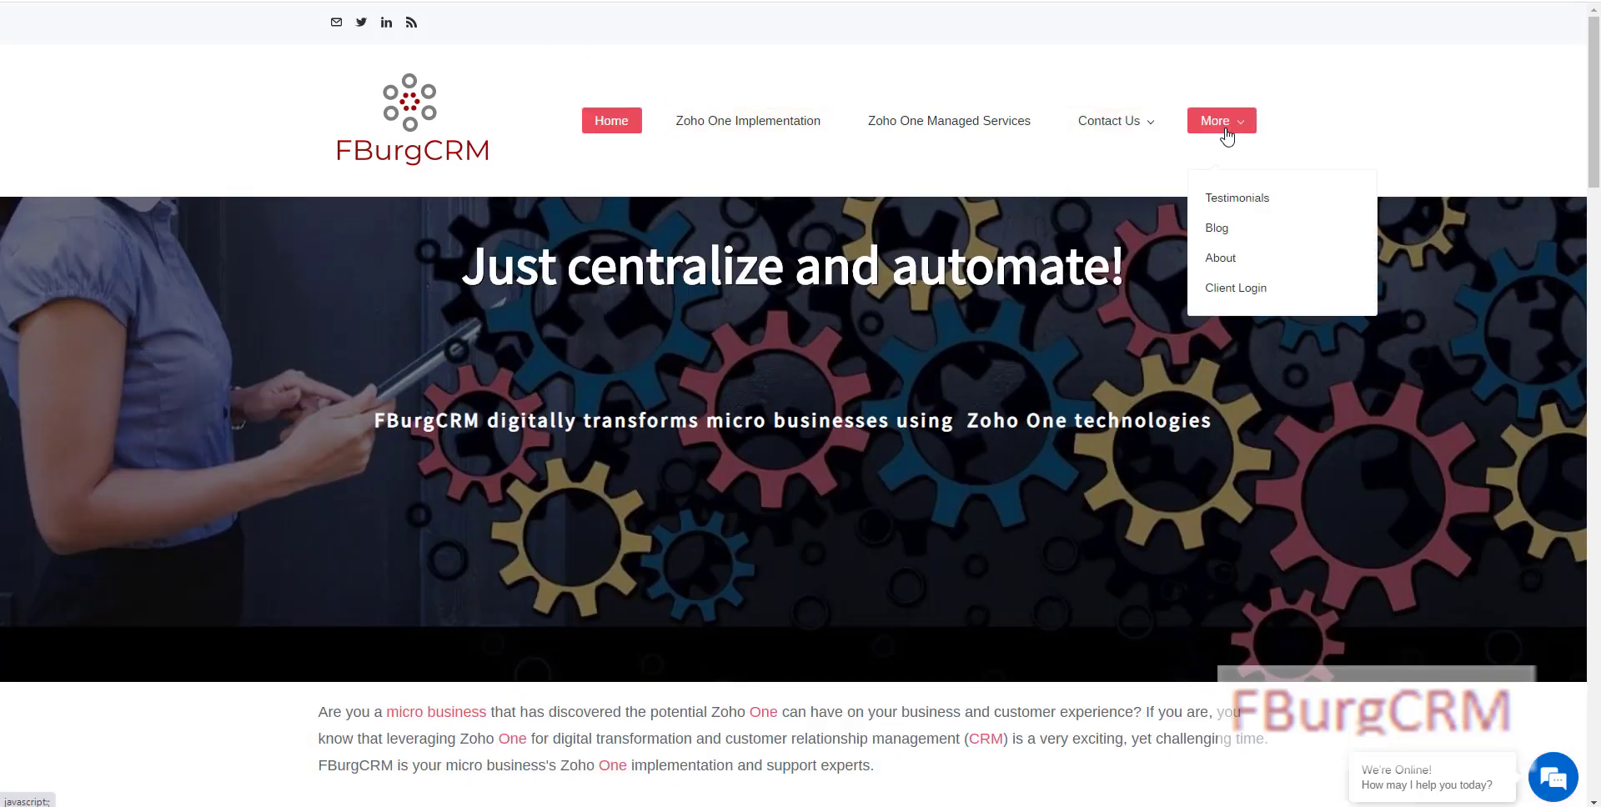
left_click(1240, 201)
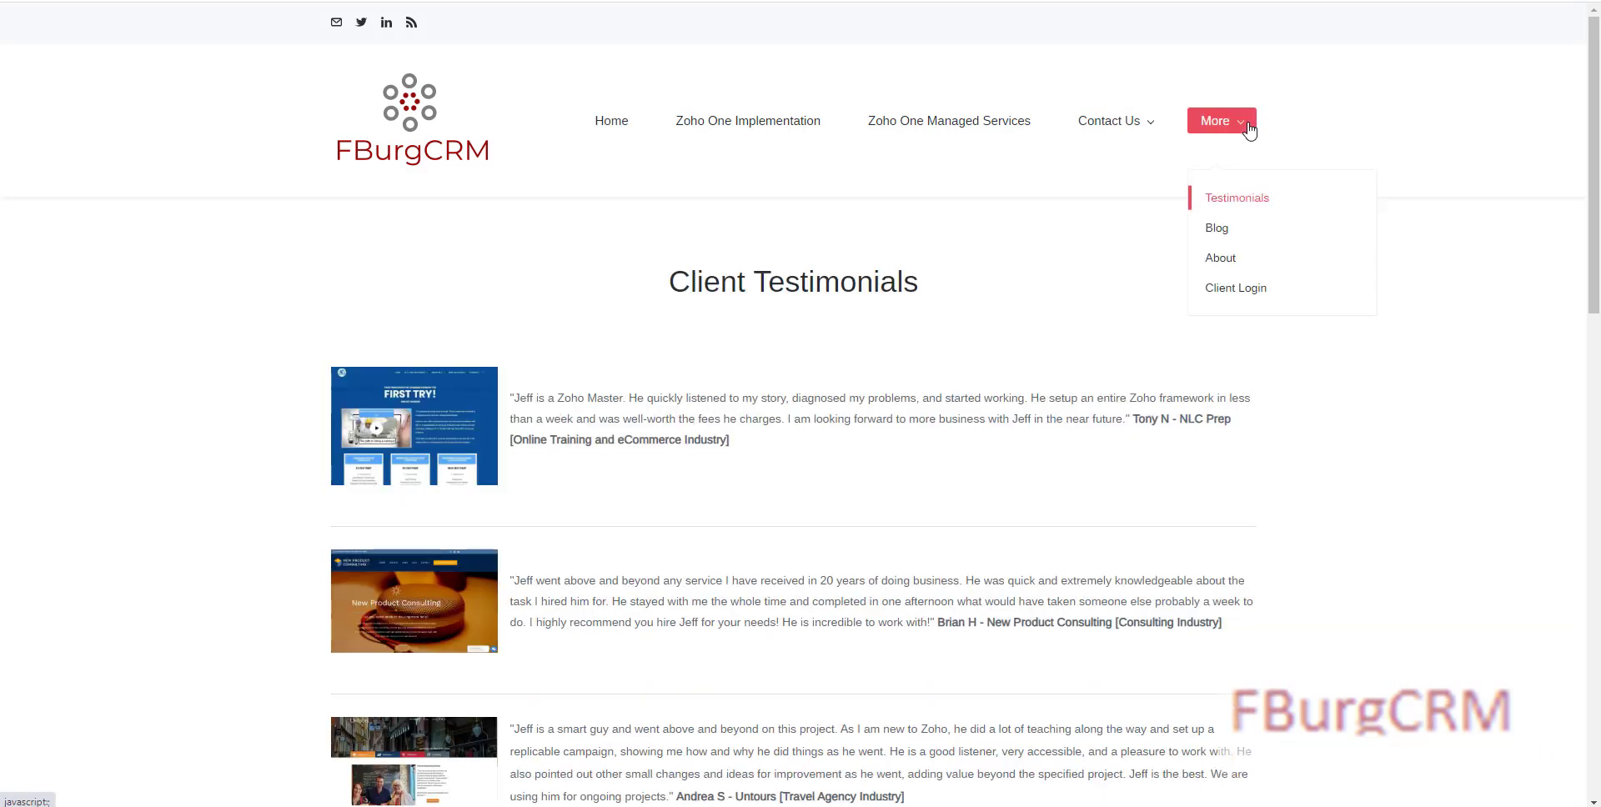
left_click(1221, 260)
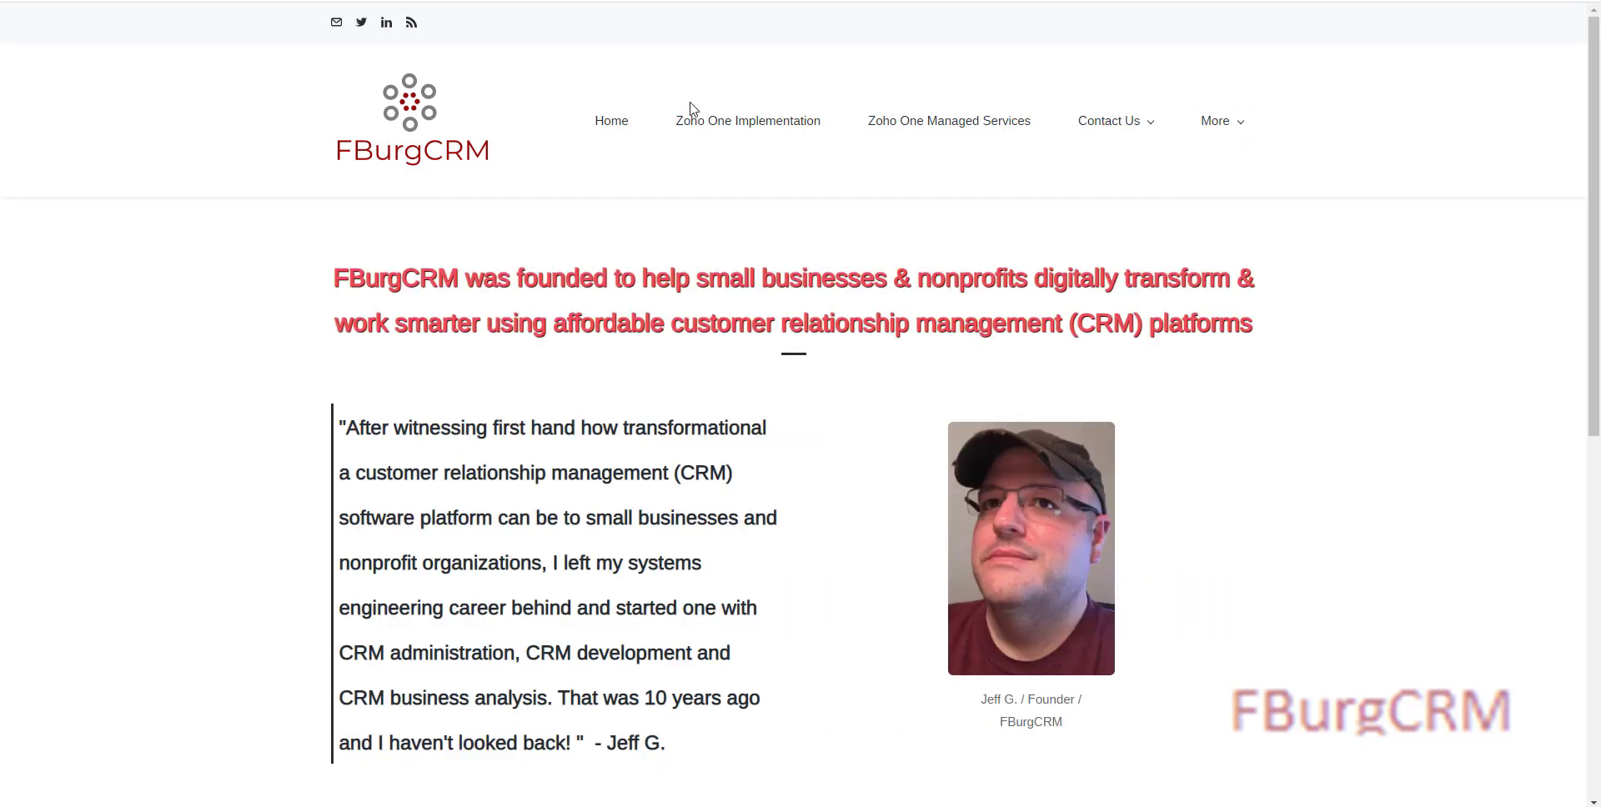
left_click(733, 127)
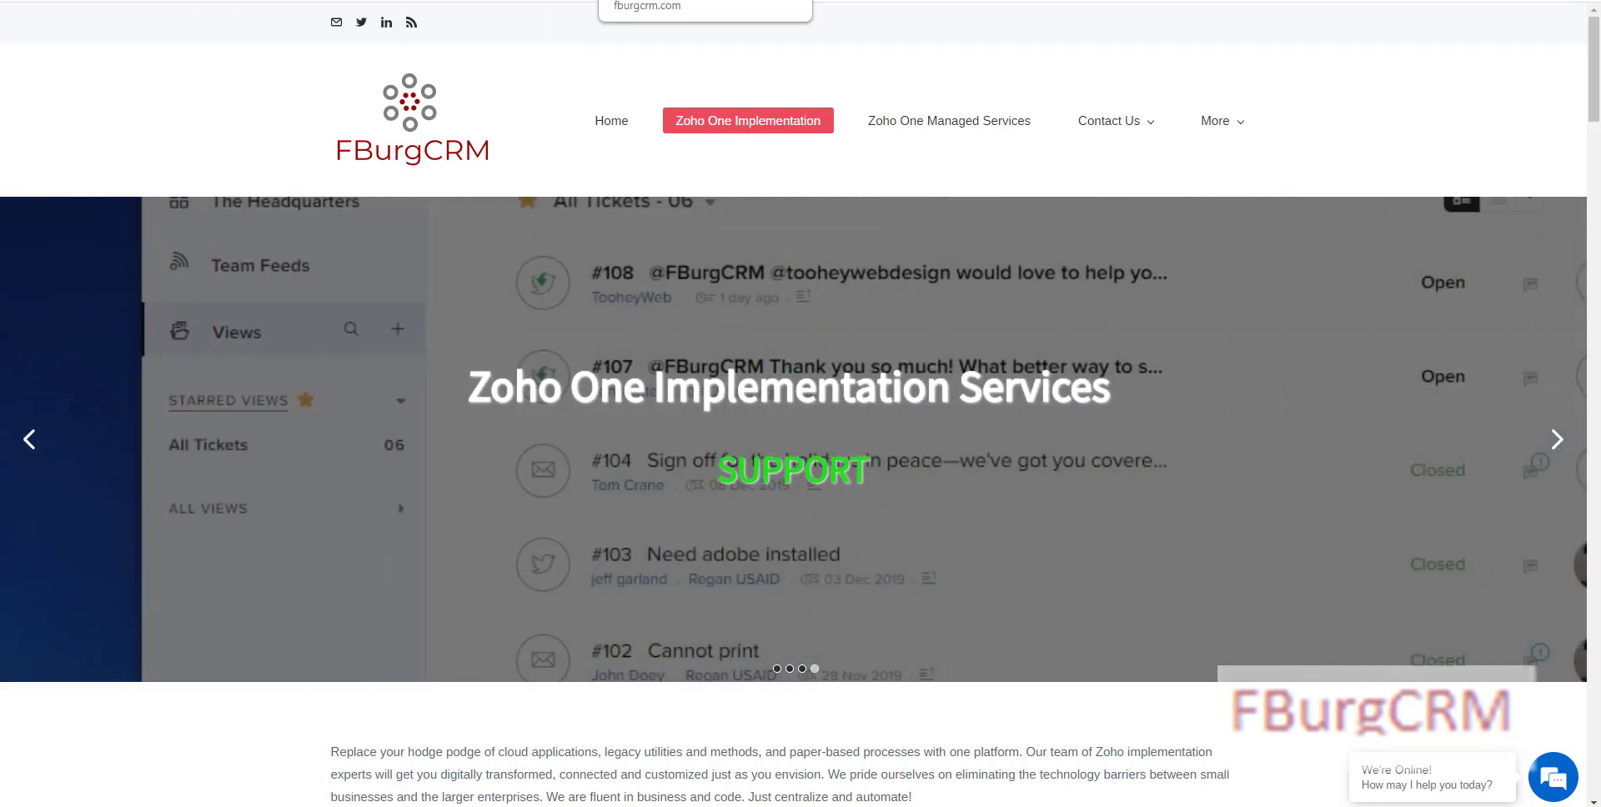
left_click(626, 1)
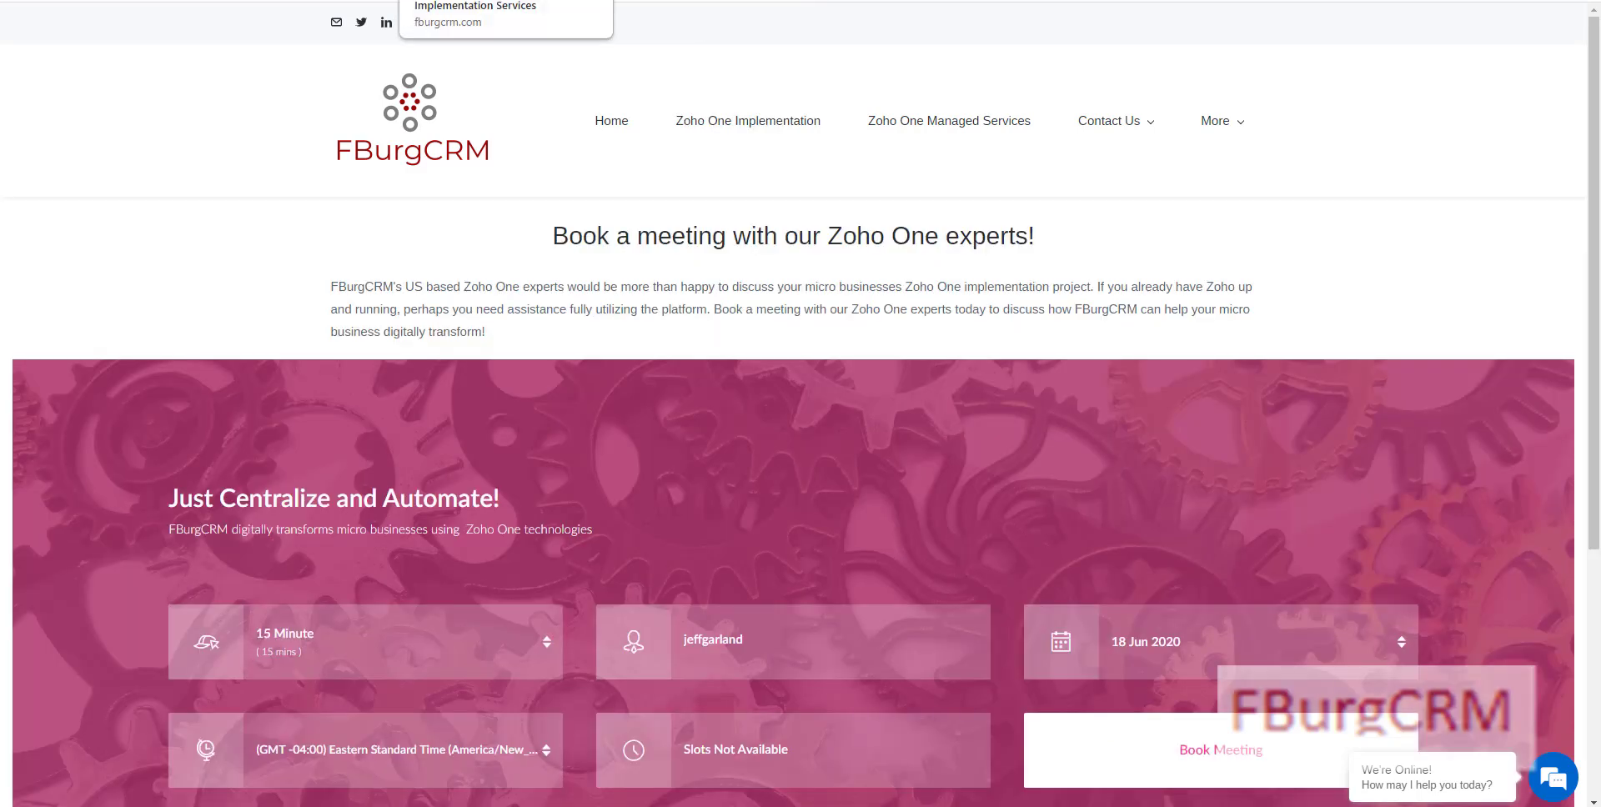
left_click(292, 1)
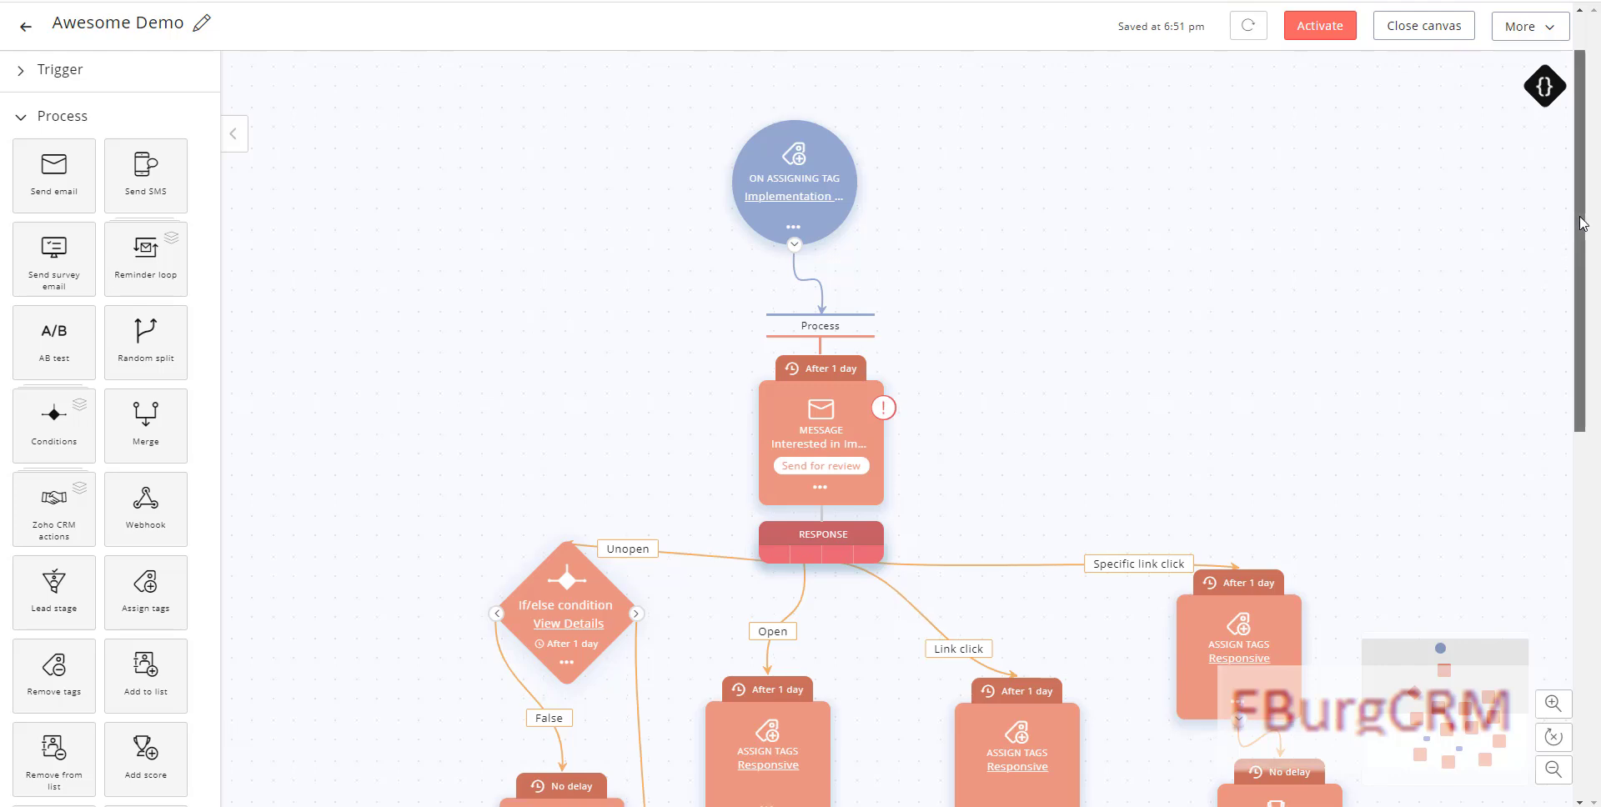
Step: Change the first message's delay from 1 day to 1 Hour(s)
scroll(1577, 223, "down", 1)
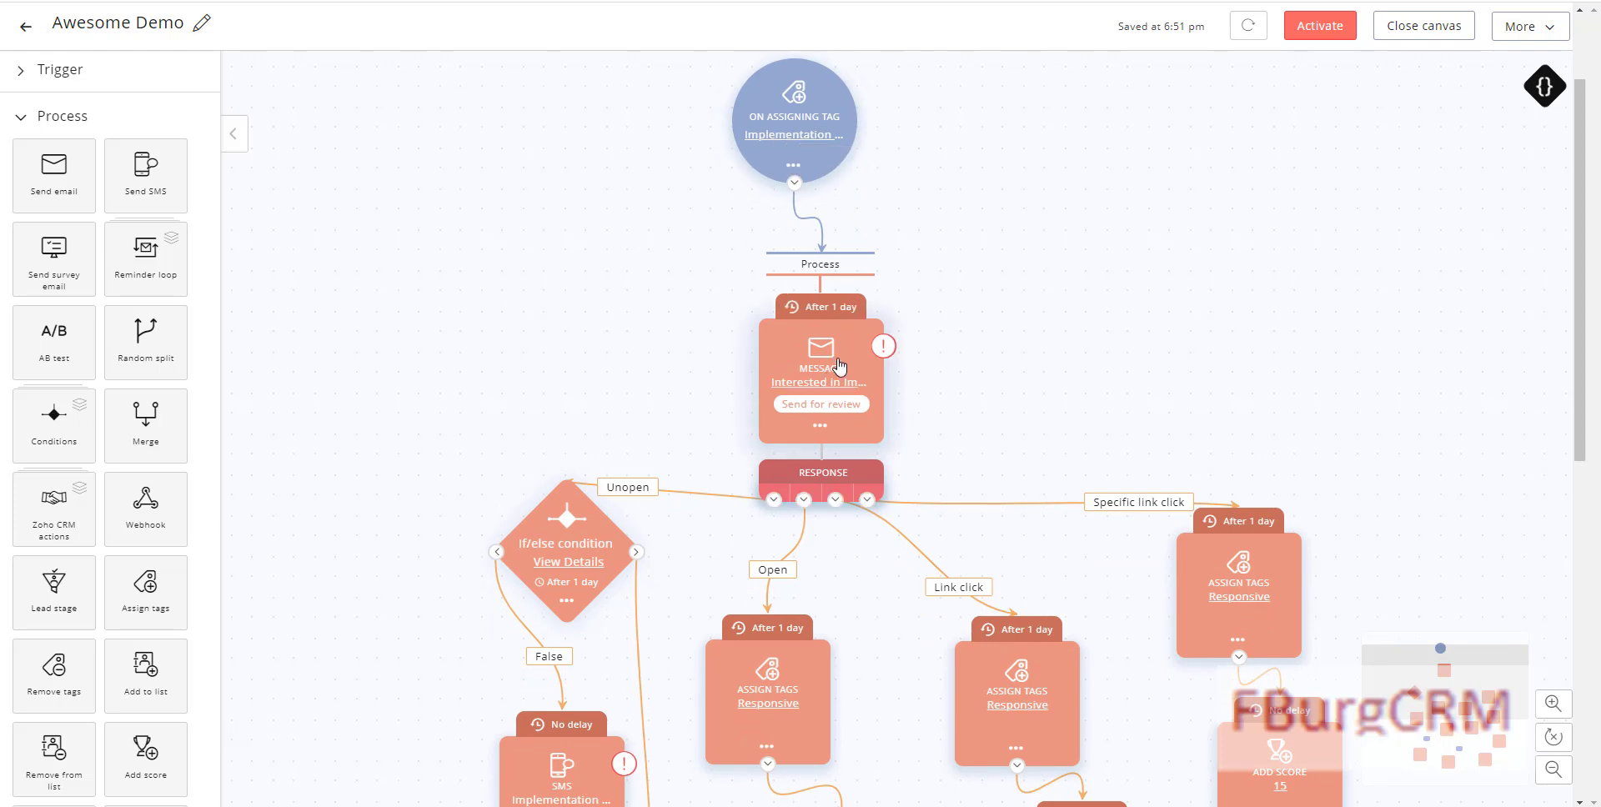
left_click(859, 309)
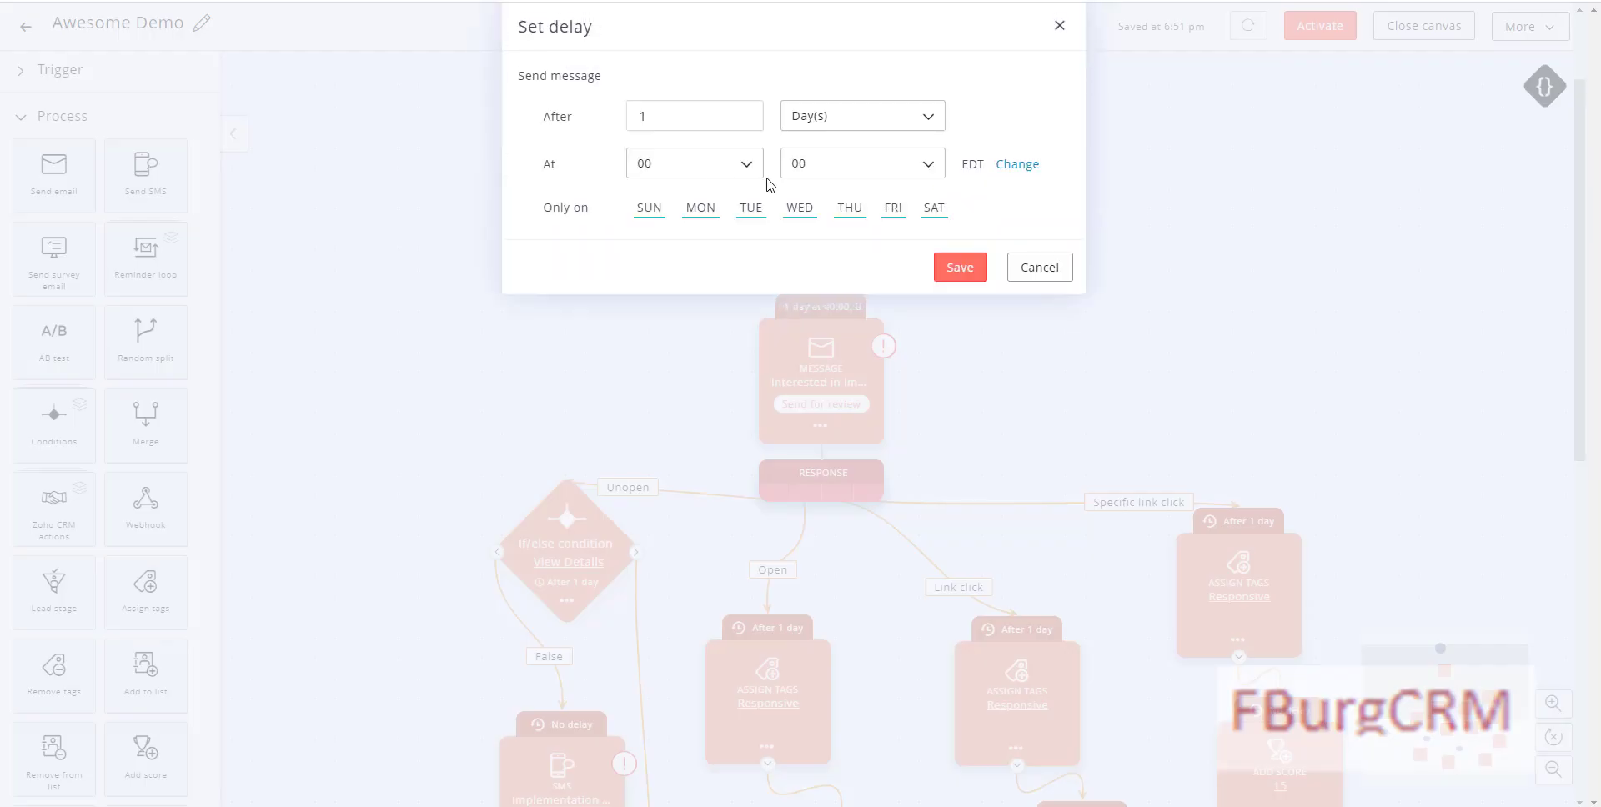
left_click(821, 124)
left_click(808, 154)
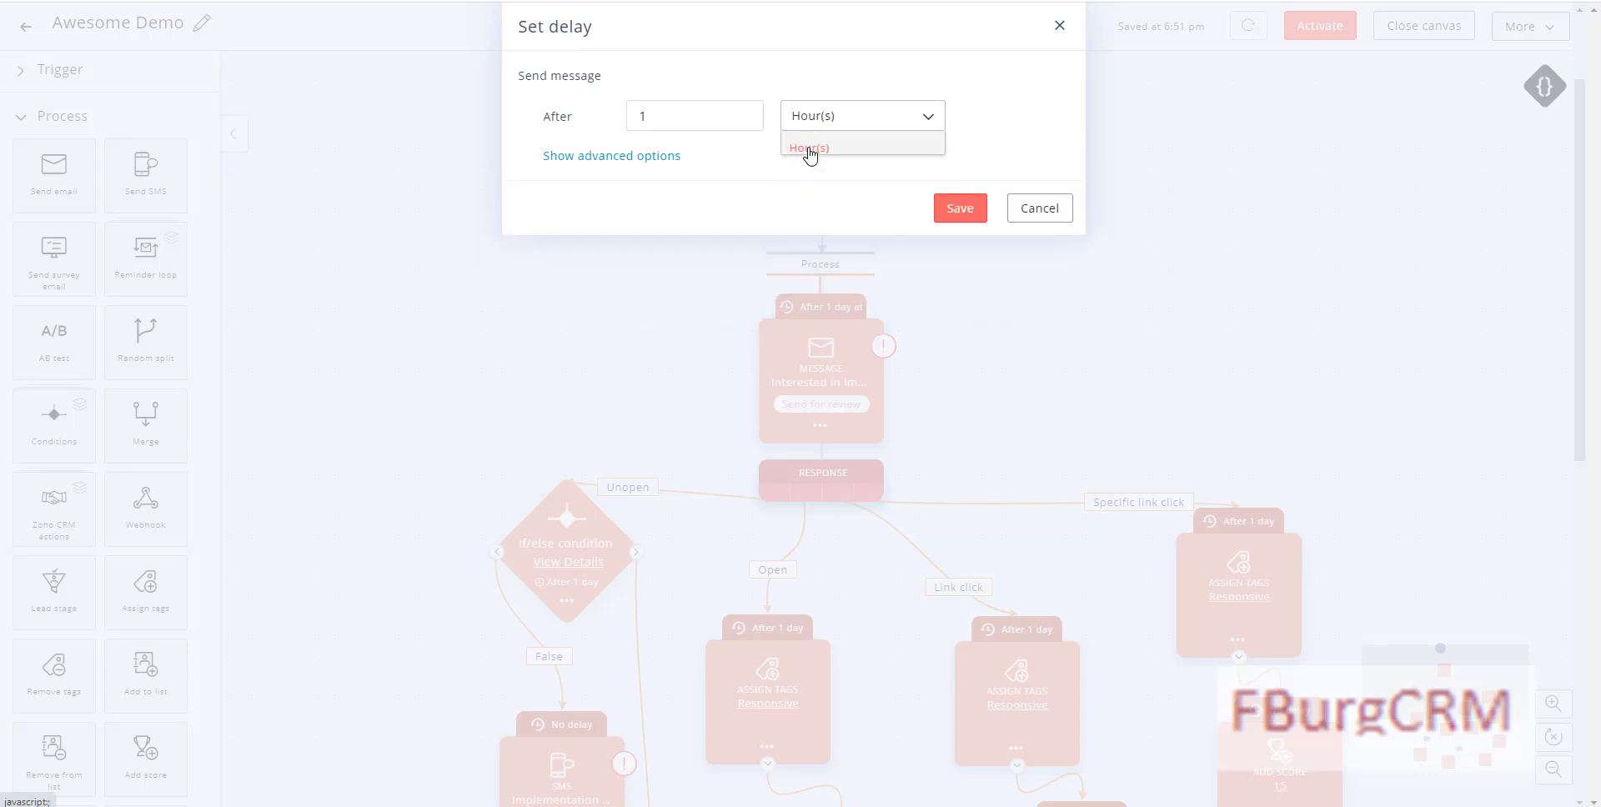
left_click(960, 209)
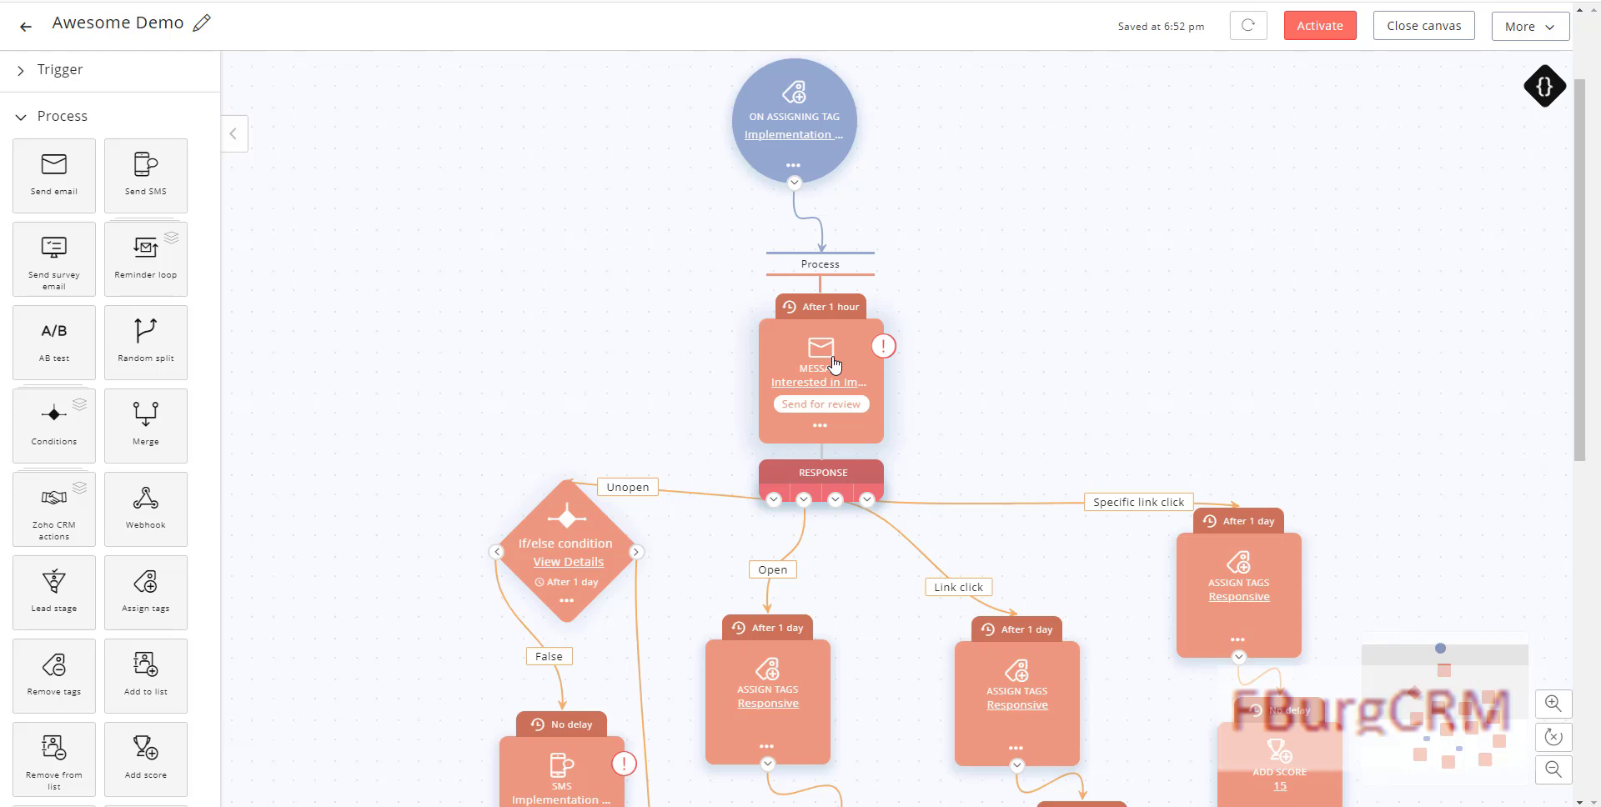
Step: Scroll through the journey canvas to review the Cold, Warm and Hot Lead branches and end step
scroll(818, 380, "down", 2)
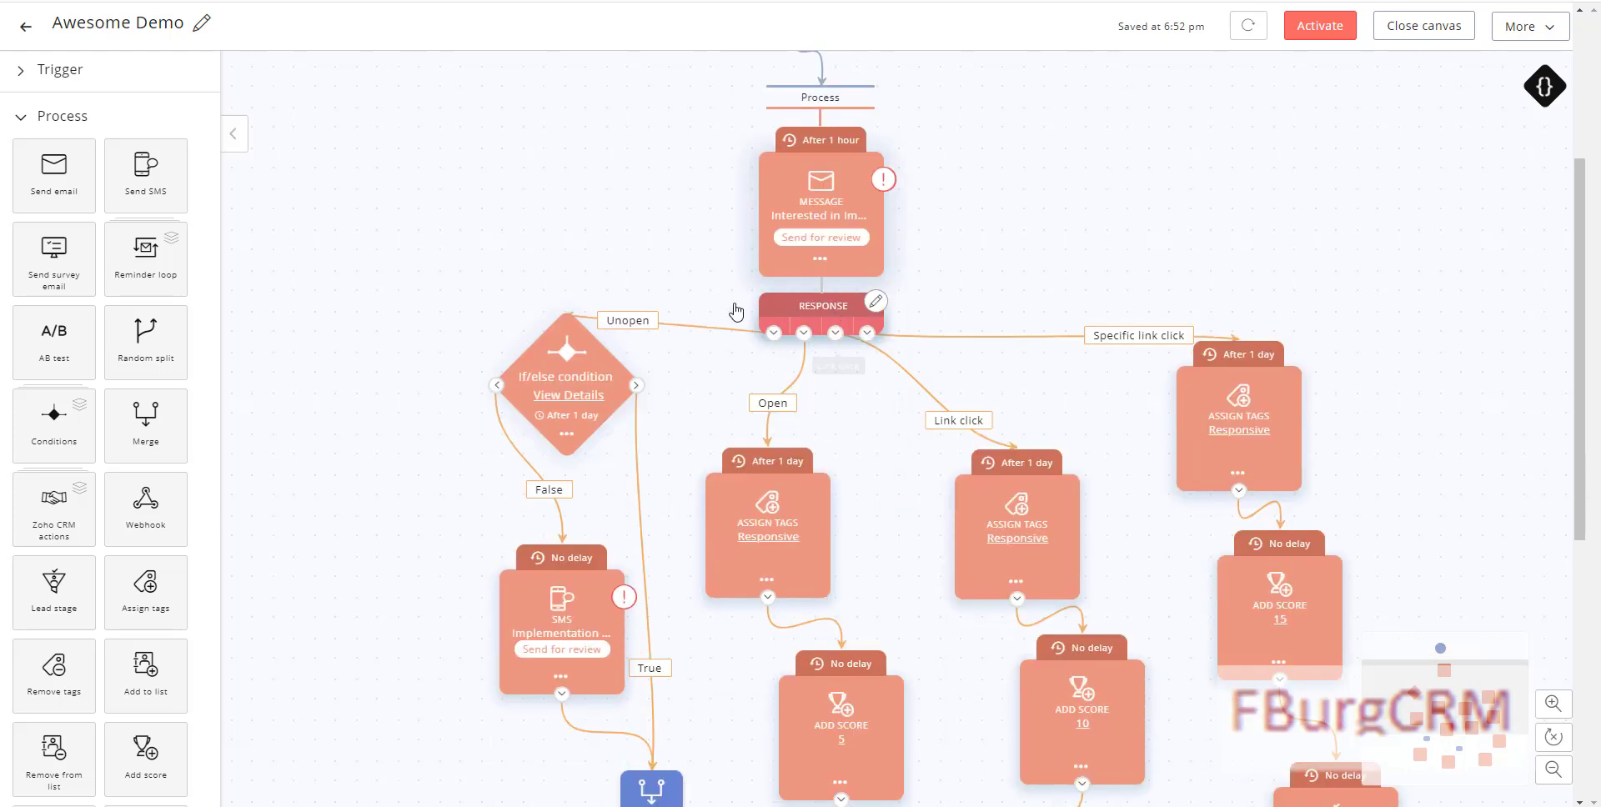
scroll(585, 338, "down", 1)
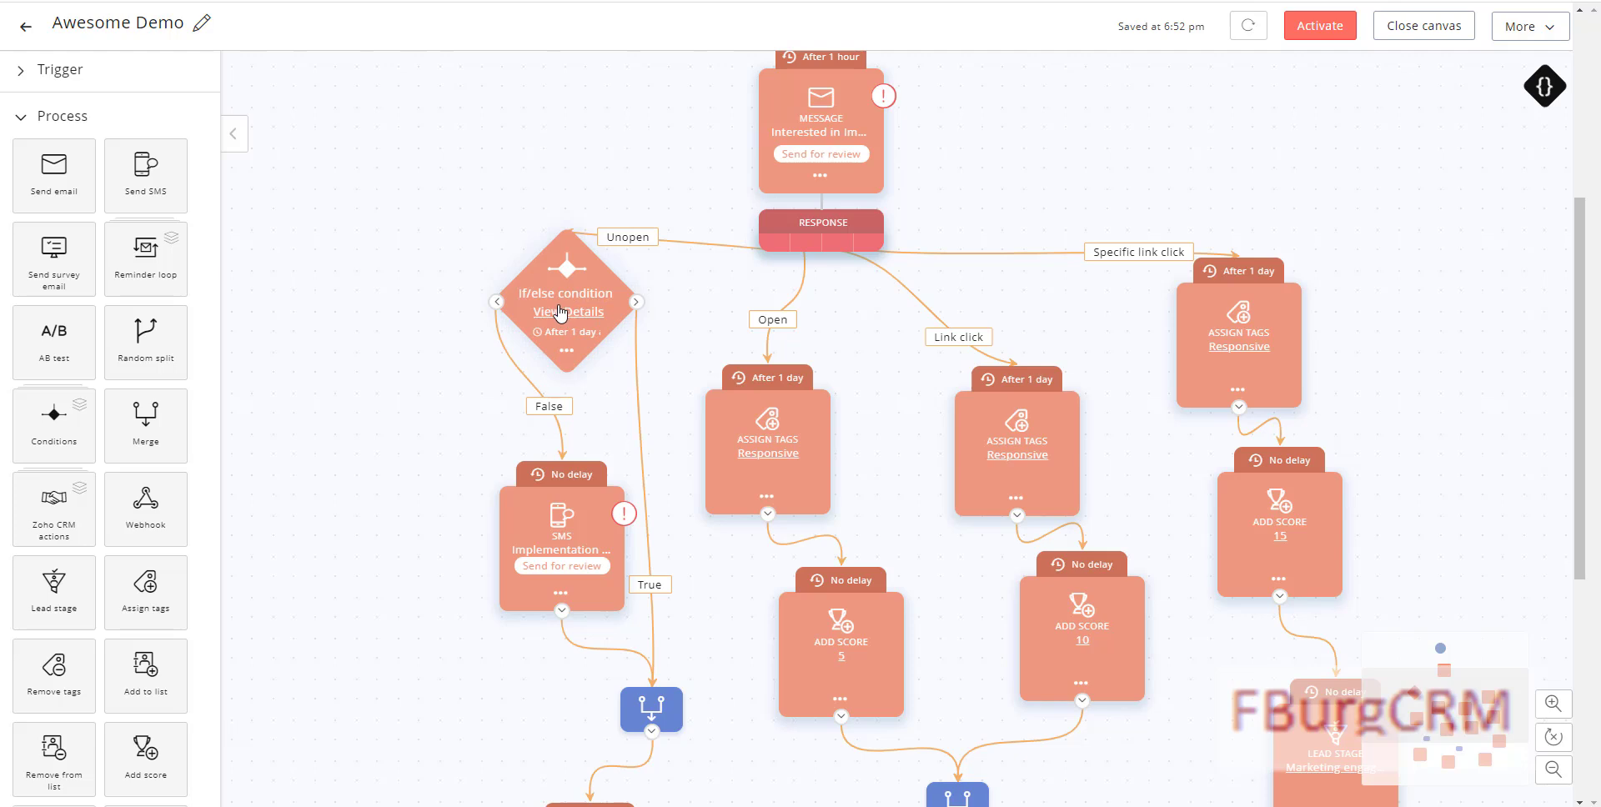
scroll(550, 313, "down", 1)
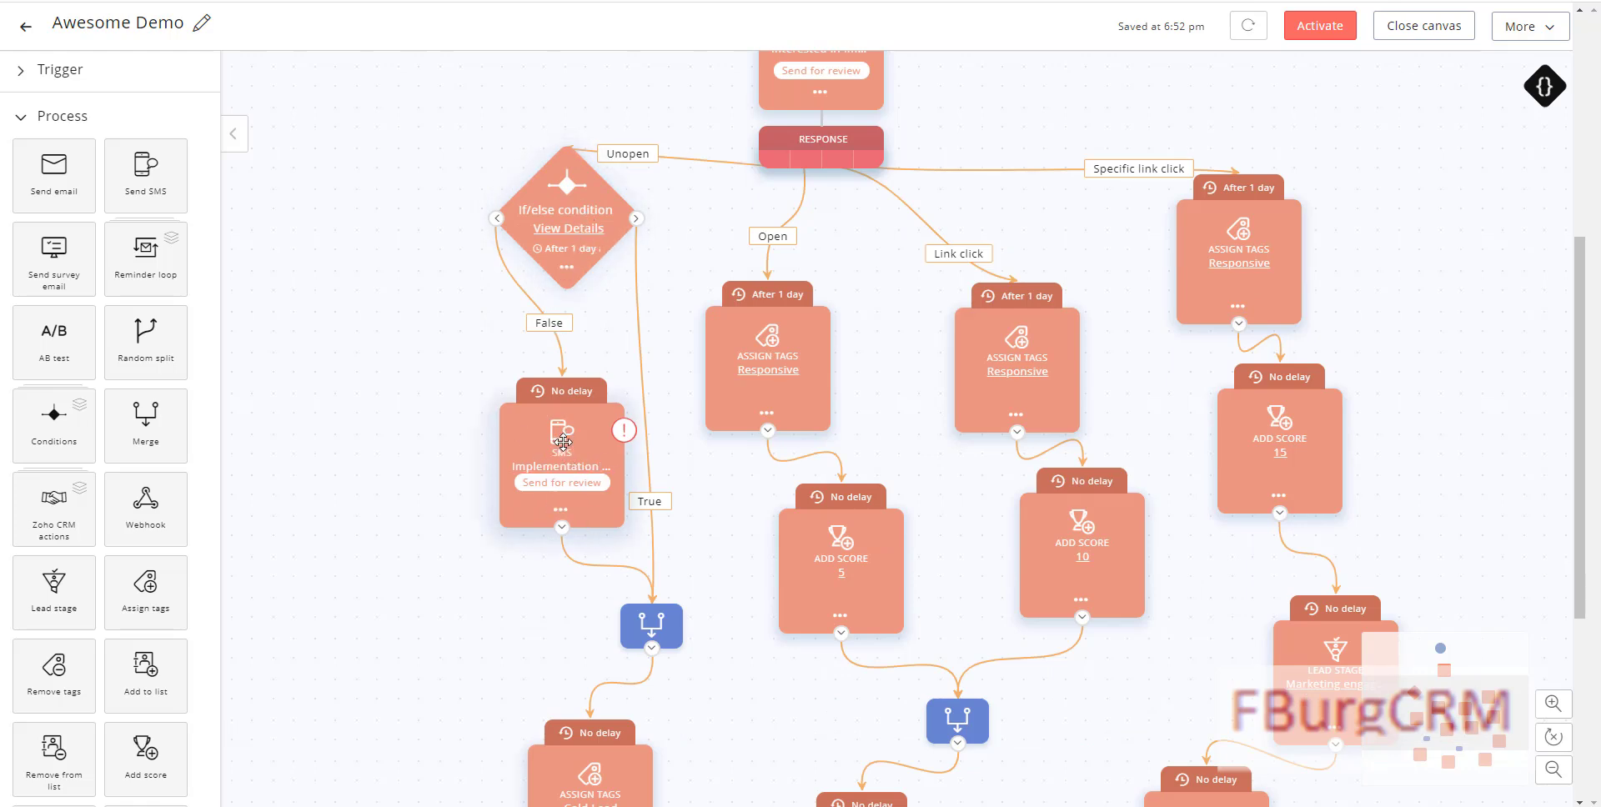
scroll(564, 442, "down", 3)
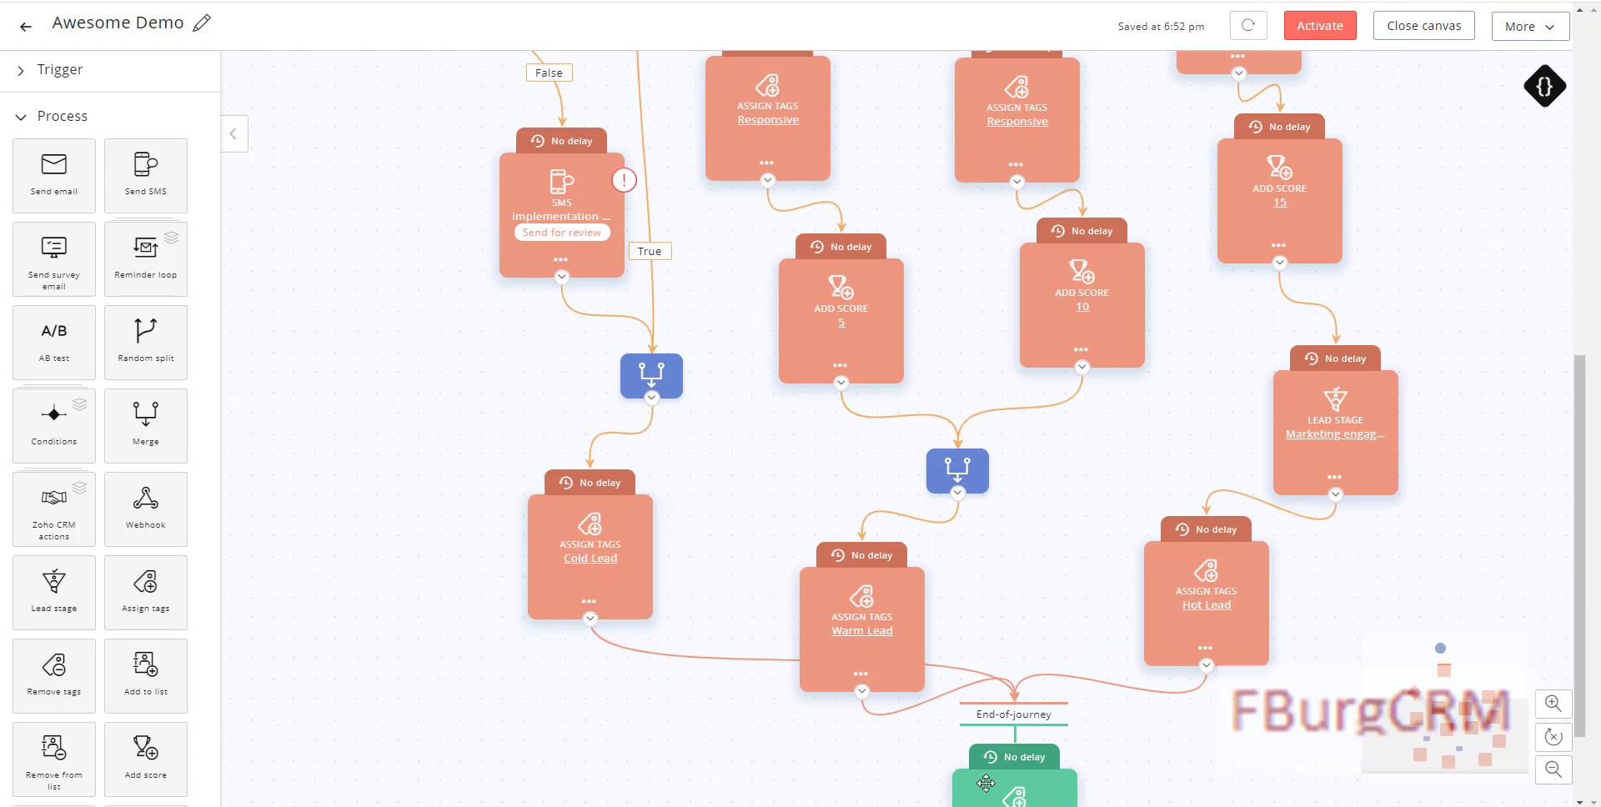
scroll(901, 550, "up", 5)
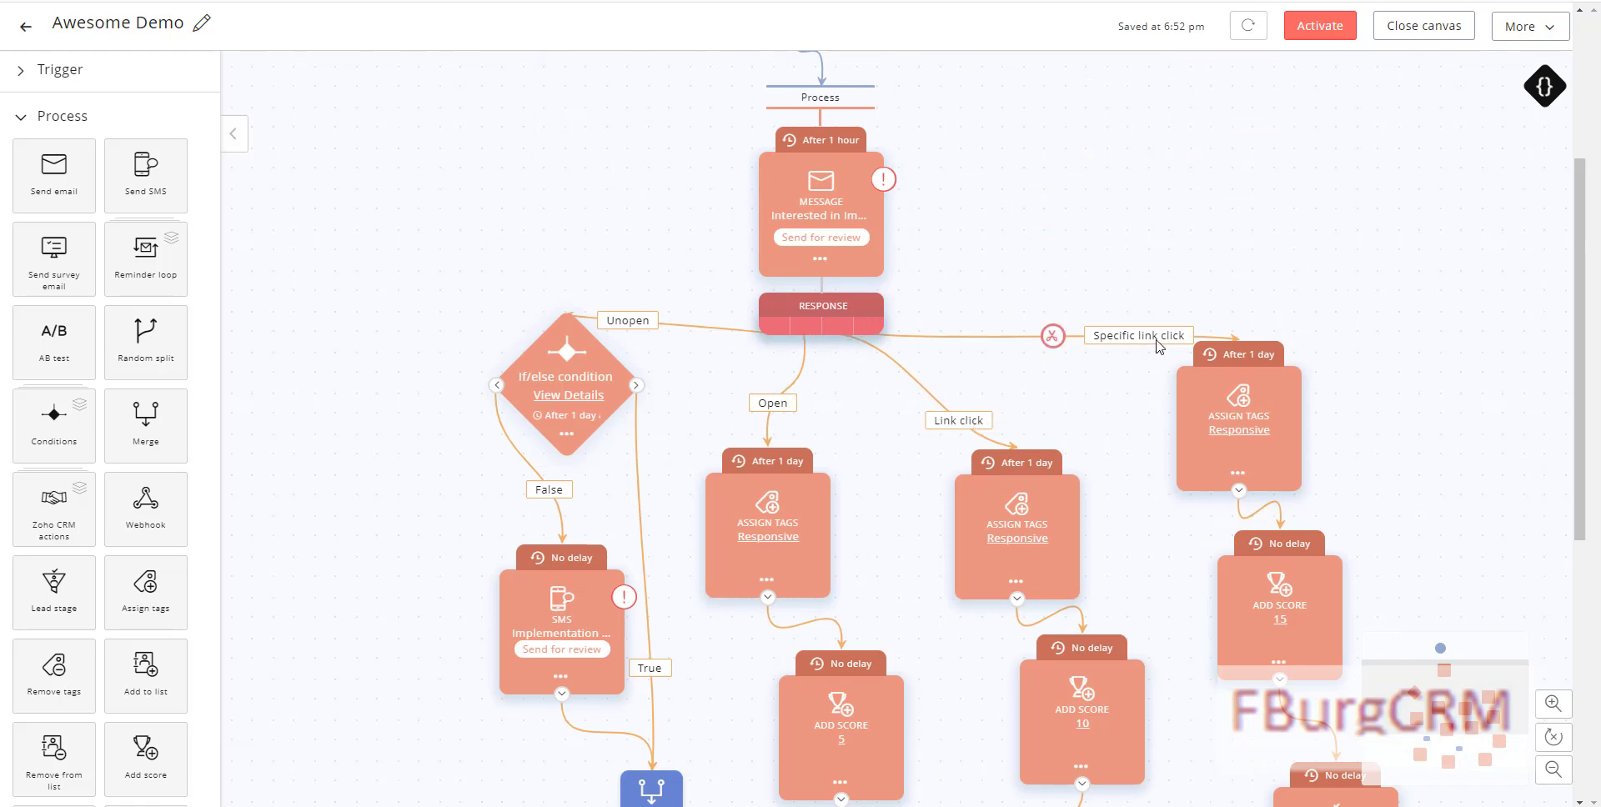
scroll(865, 311, "down", 1)
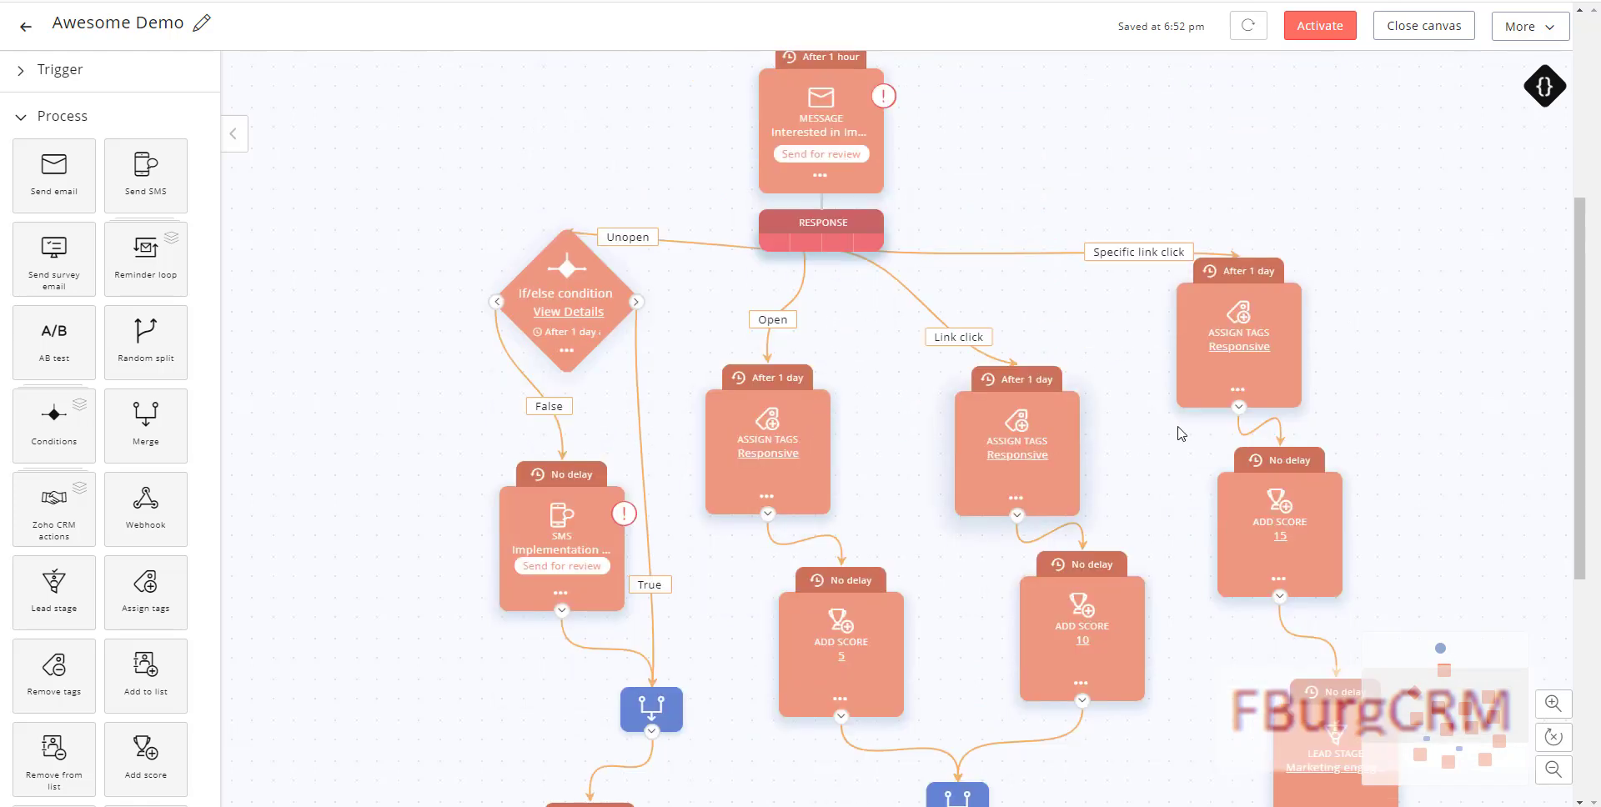
scroll(1219, 606, "down", 2)
scroll(1219, 606, "down", 2)
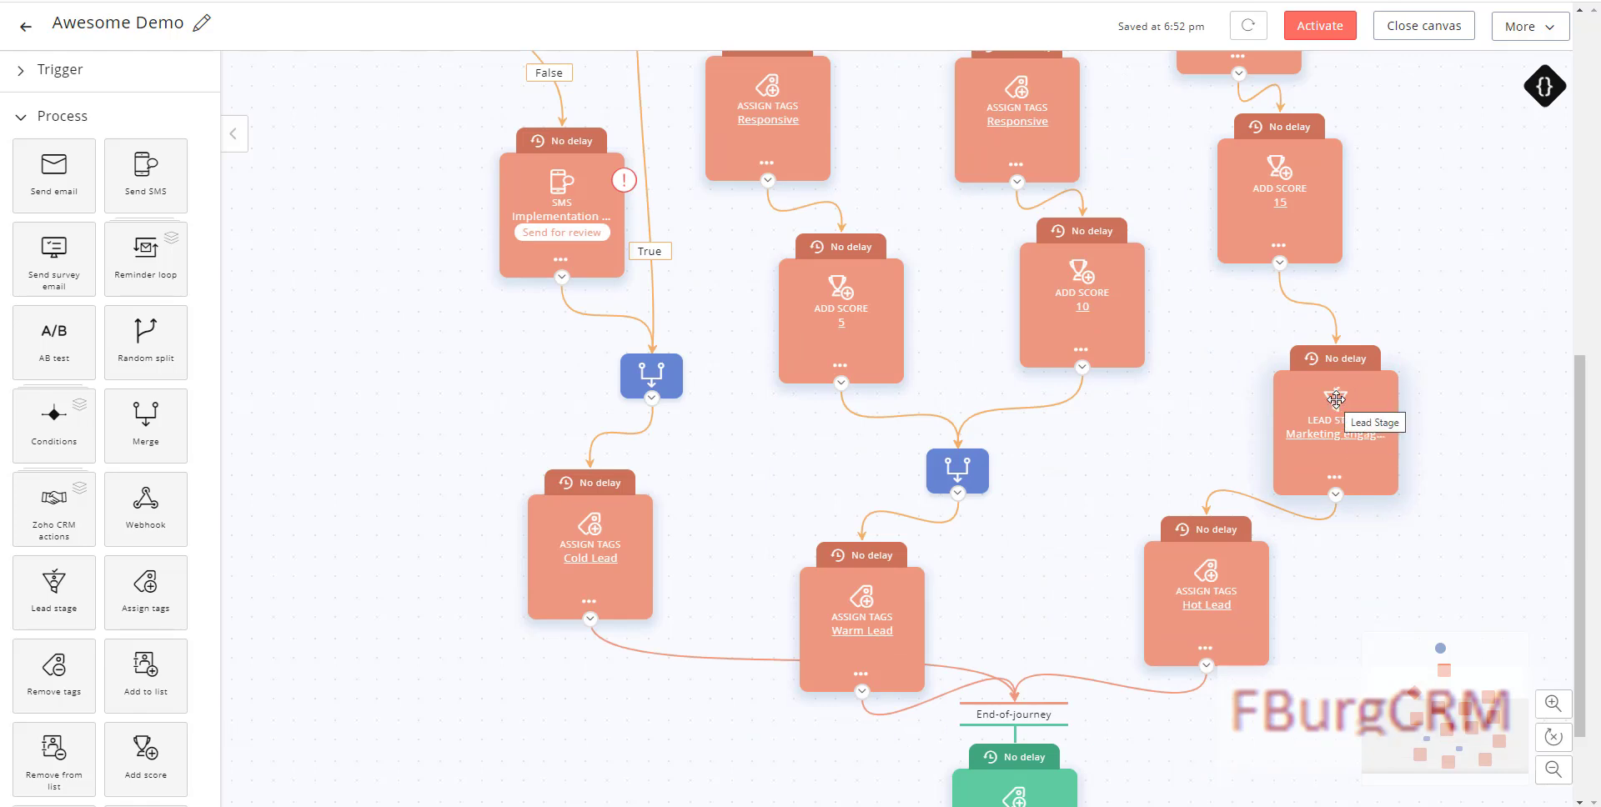
scroll(1221, 469, "down", 1)
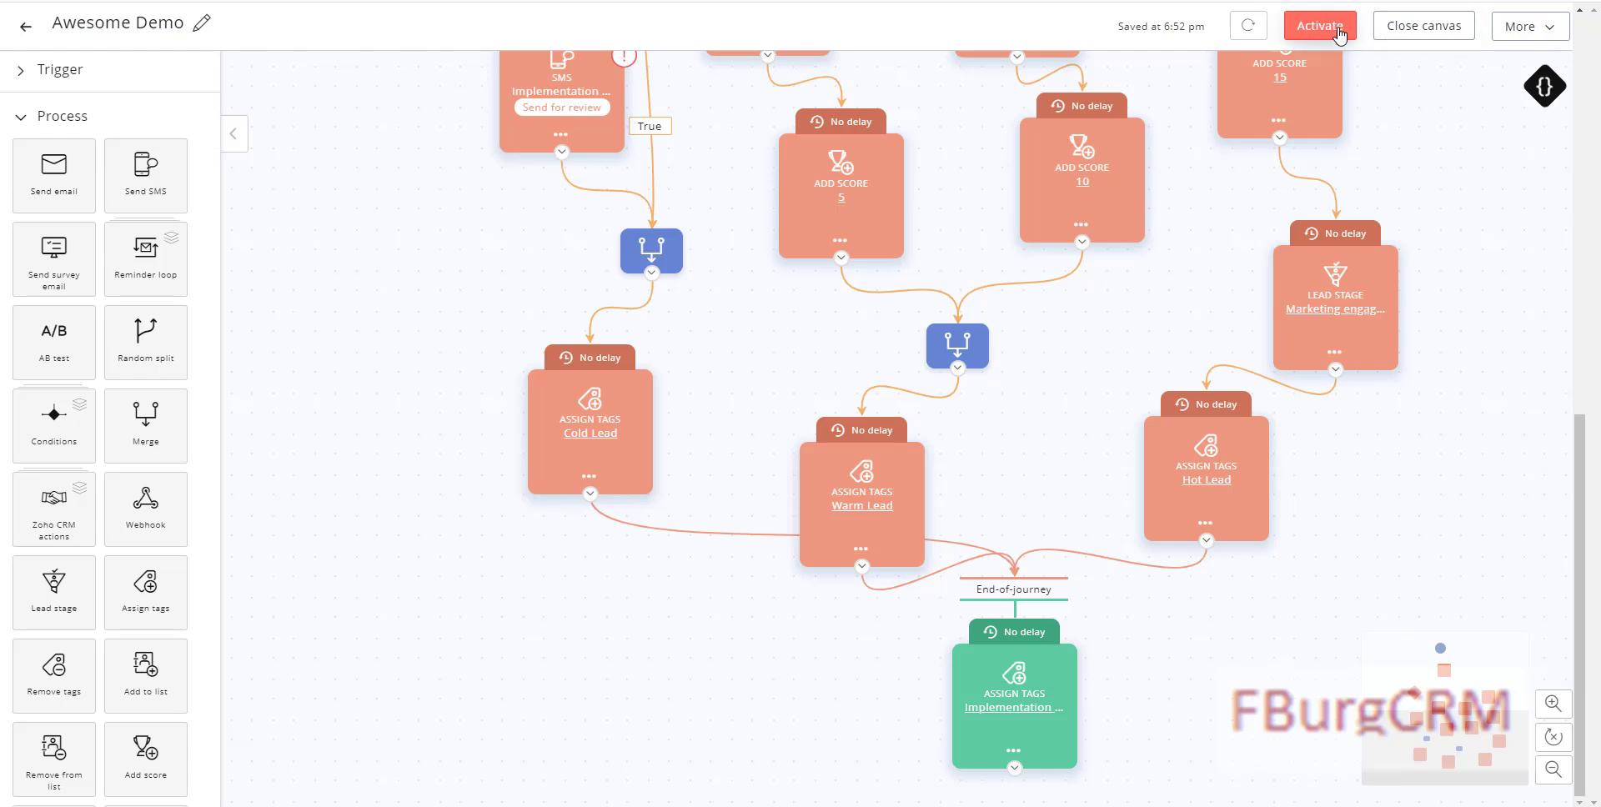
left_click(1421, 31)
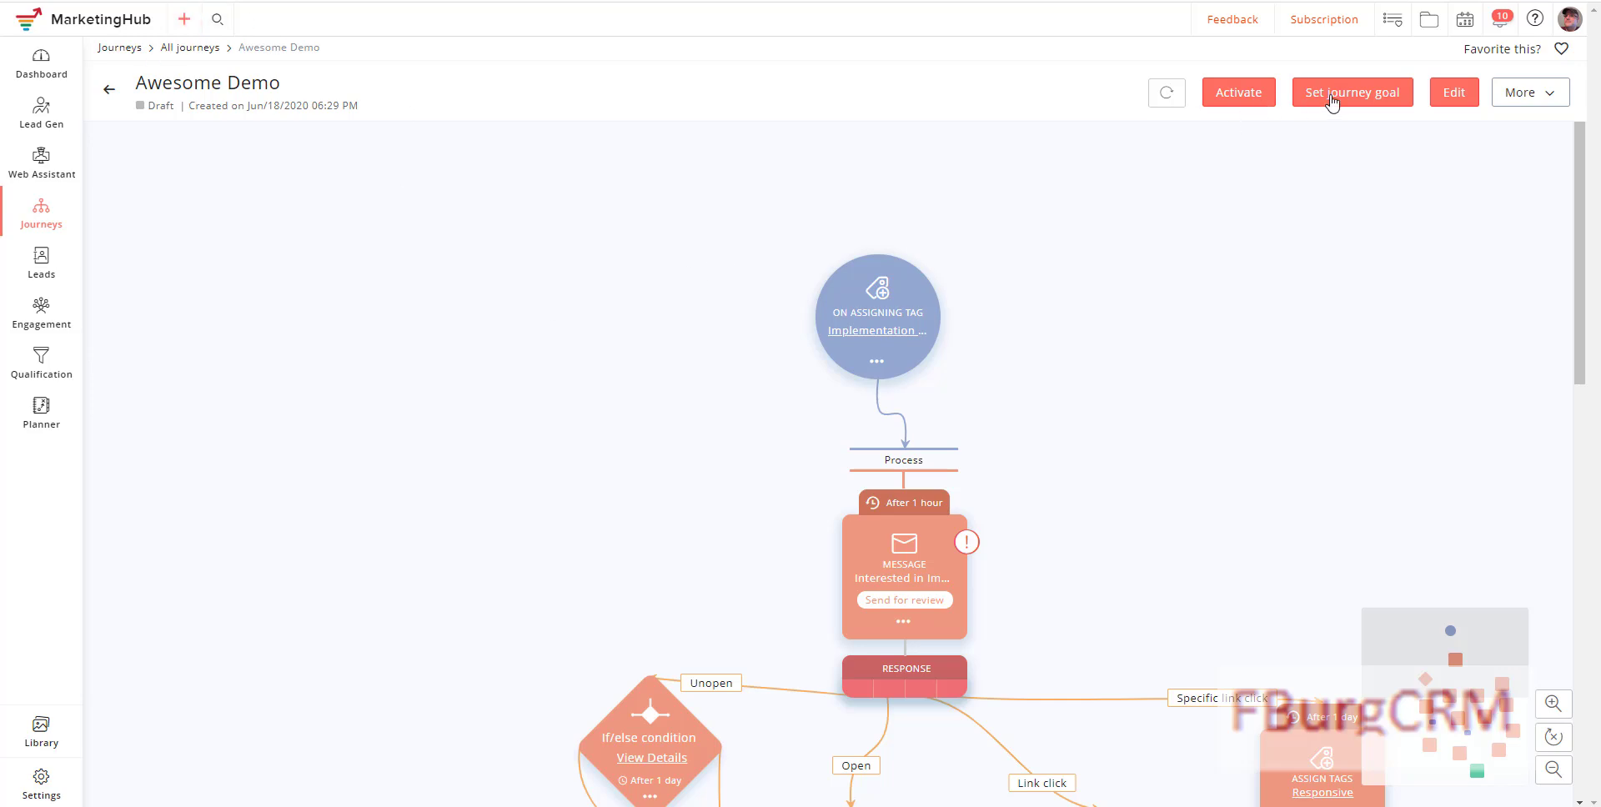
left_click(1447, 97)
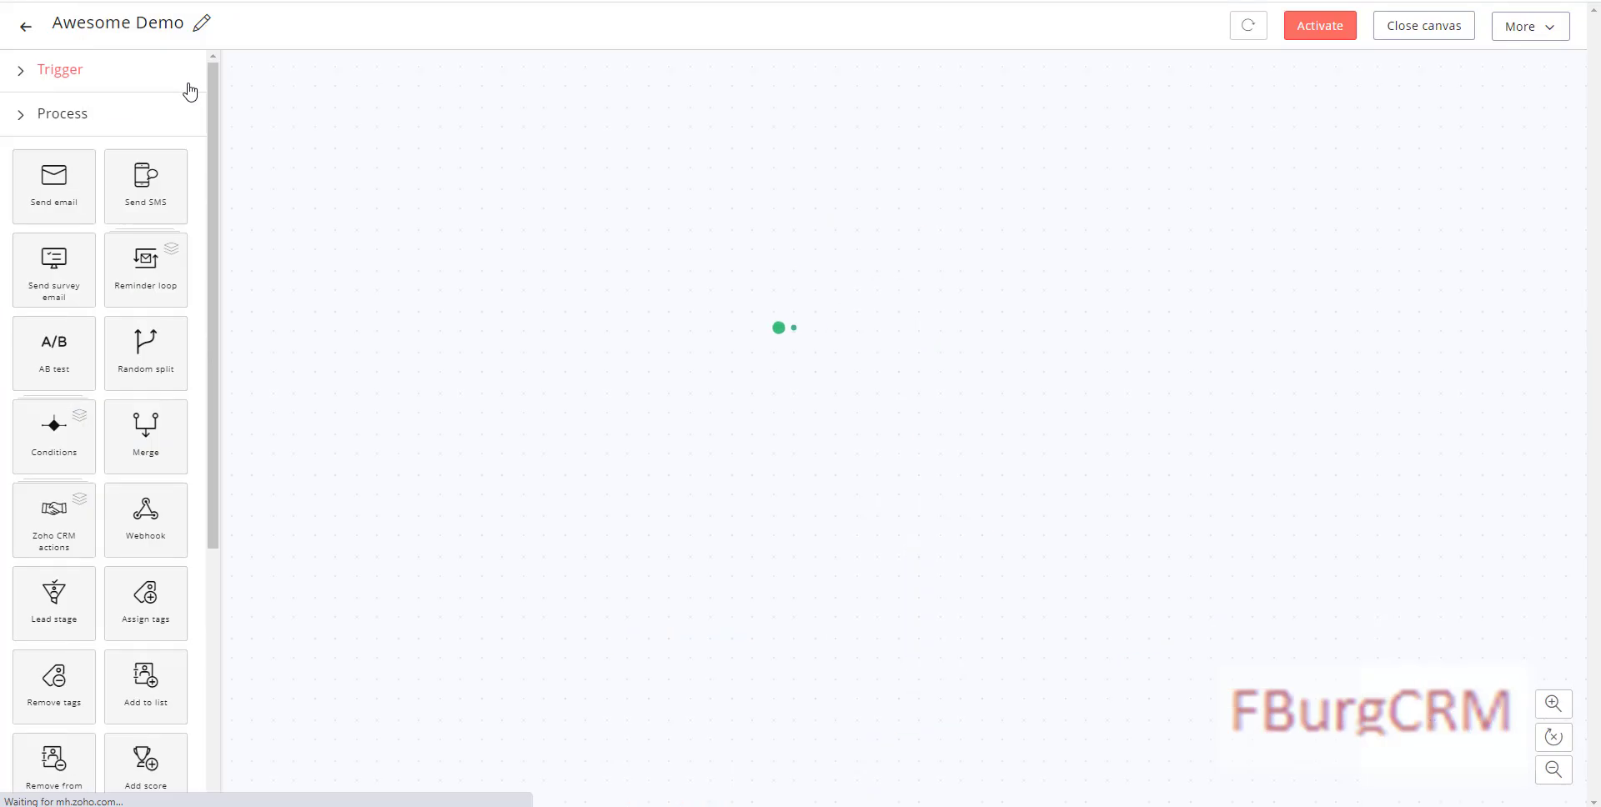
Step: Move Hot Lead higher, cut its end-of-journey link, and shift the Implementation tag left
scroll(980, 538, "down", 10)
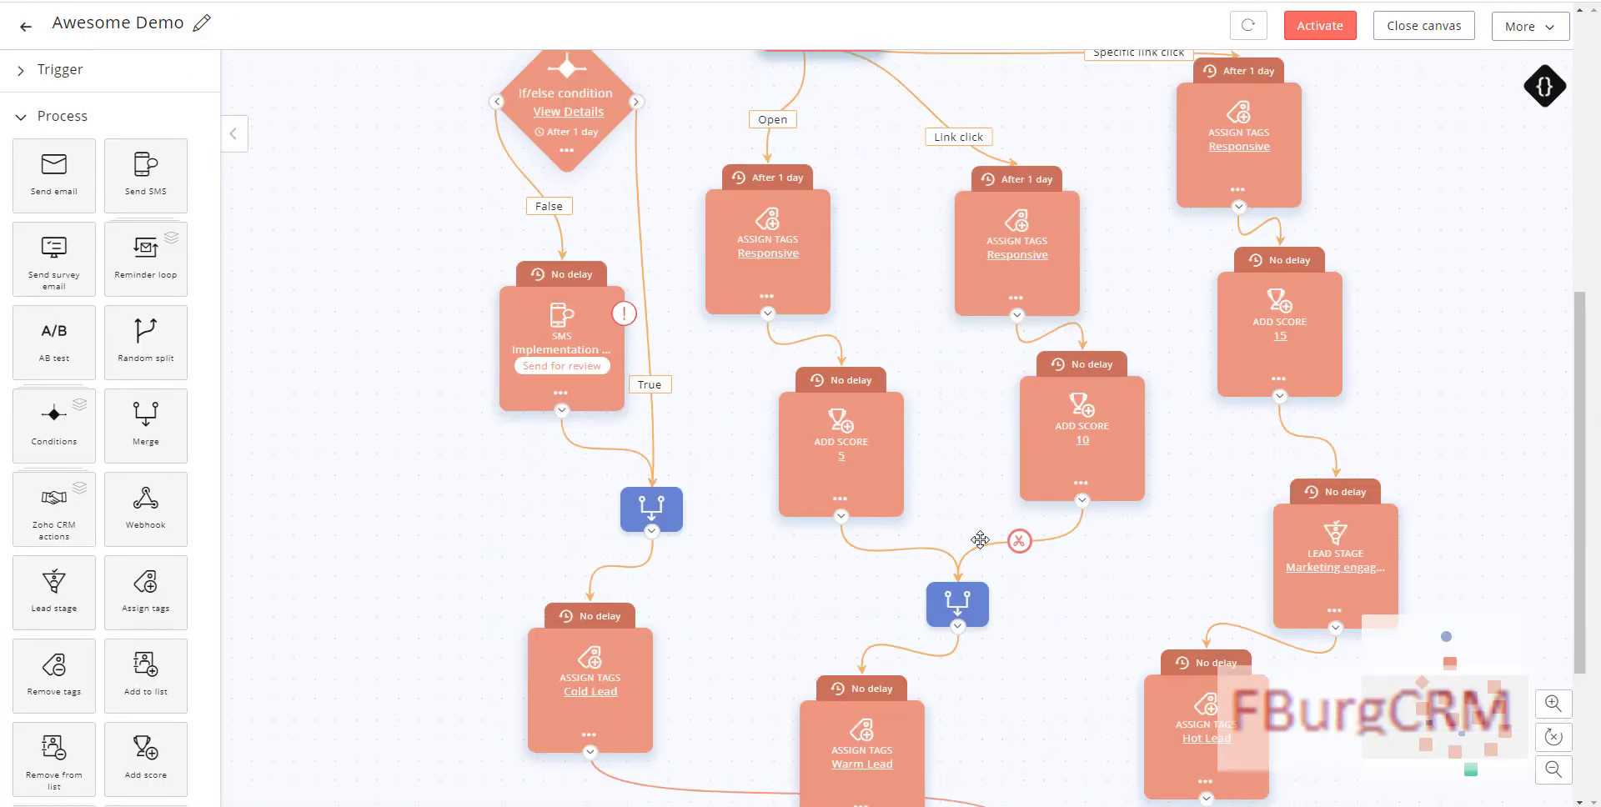
left_click_drag(1203, 424, 1197, 361)
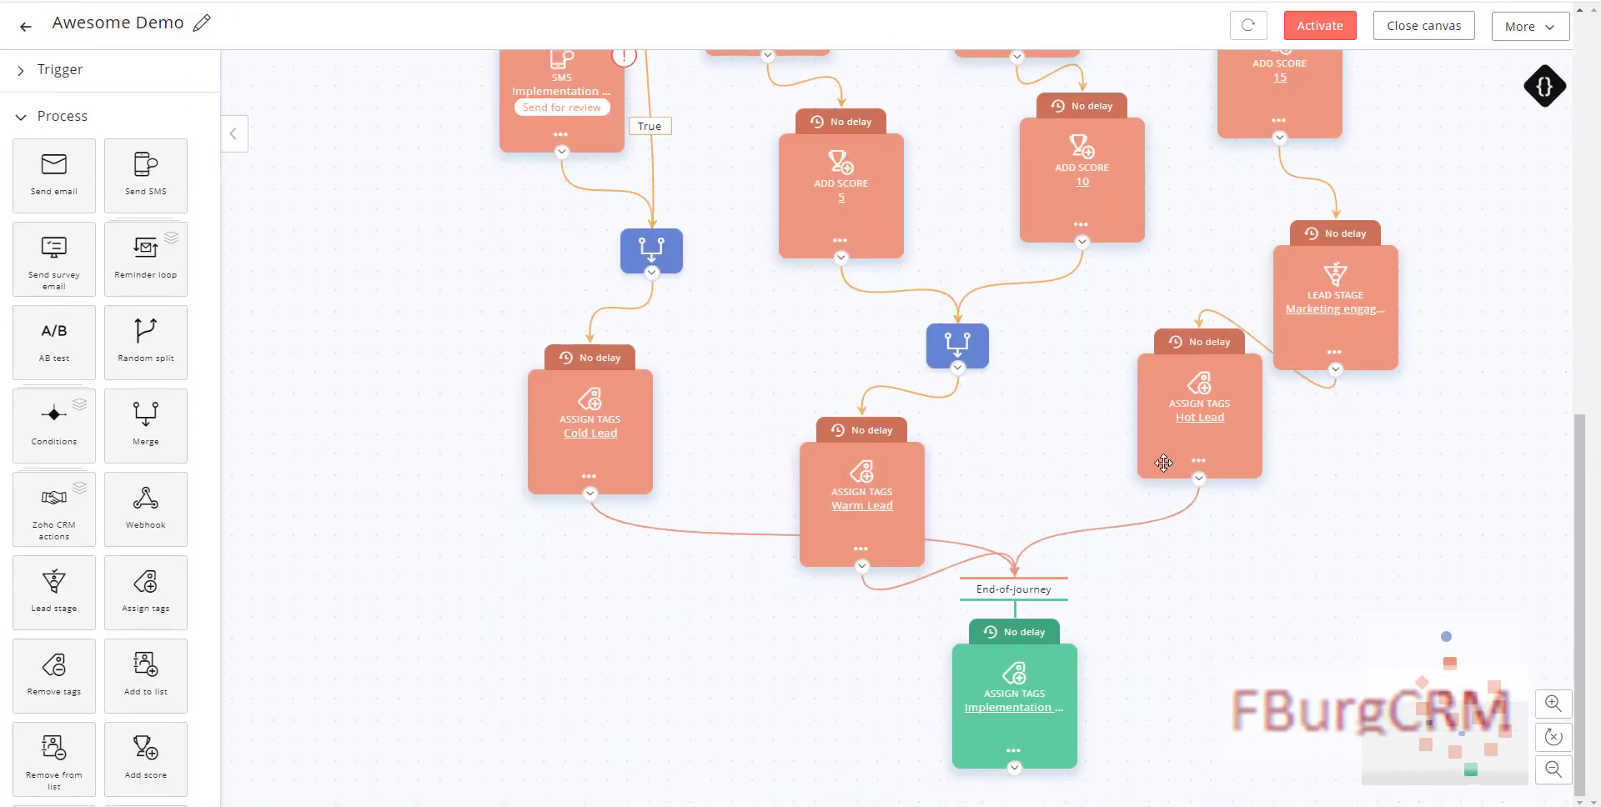
left_click(1106, 529)
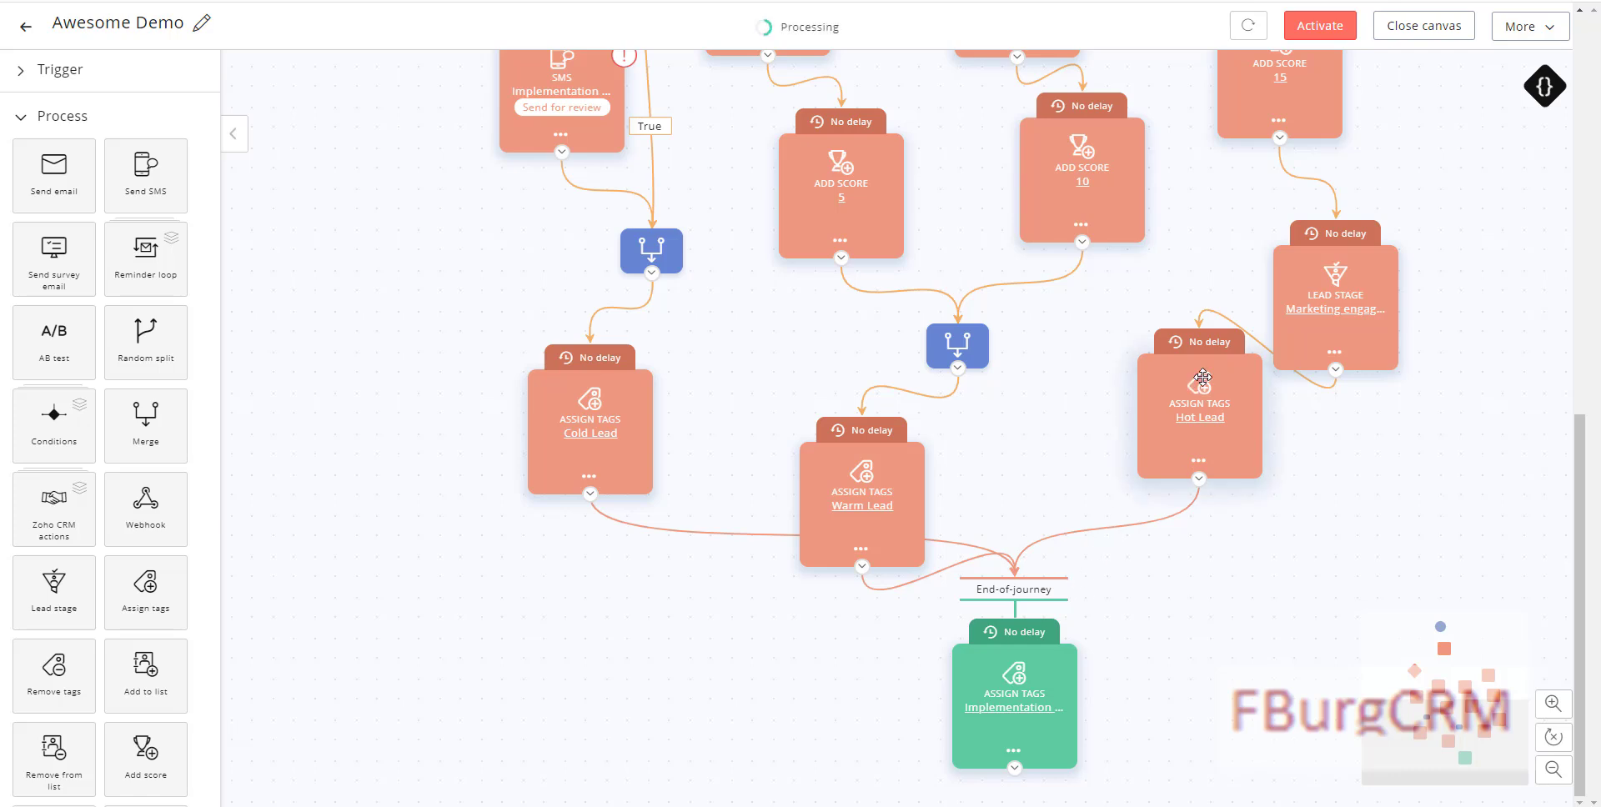
left_click_drag(1019, 673, 960, 673)
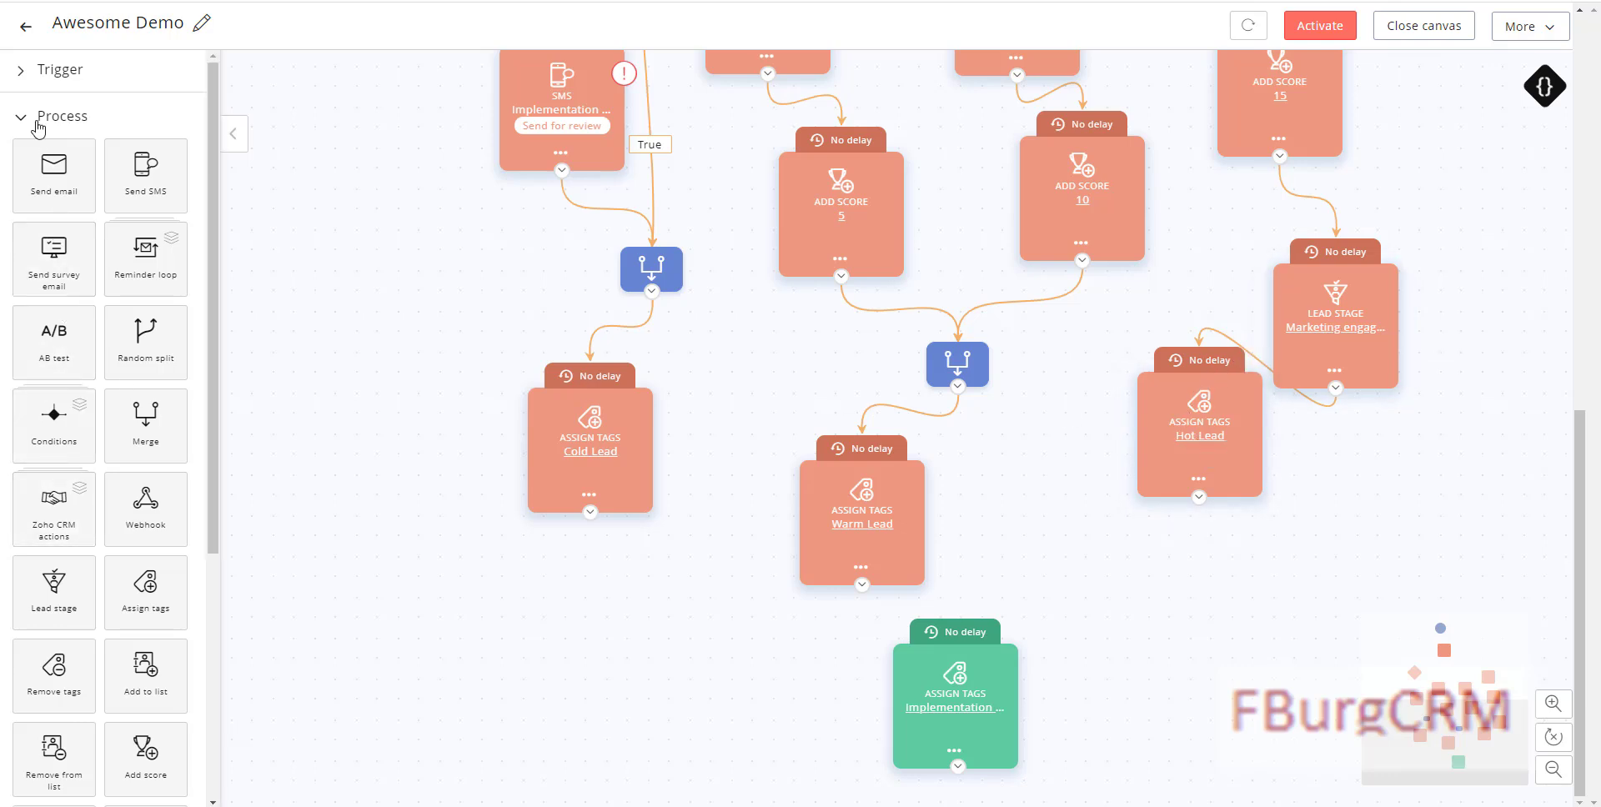
Step: Place a Zoho CRM Create task step directly below the Hot Lead node
left_click(62, 509)
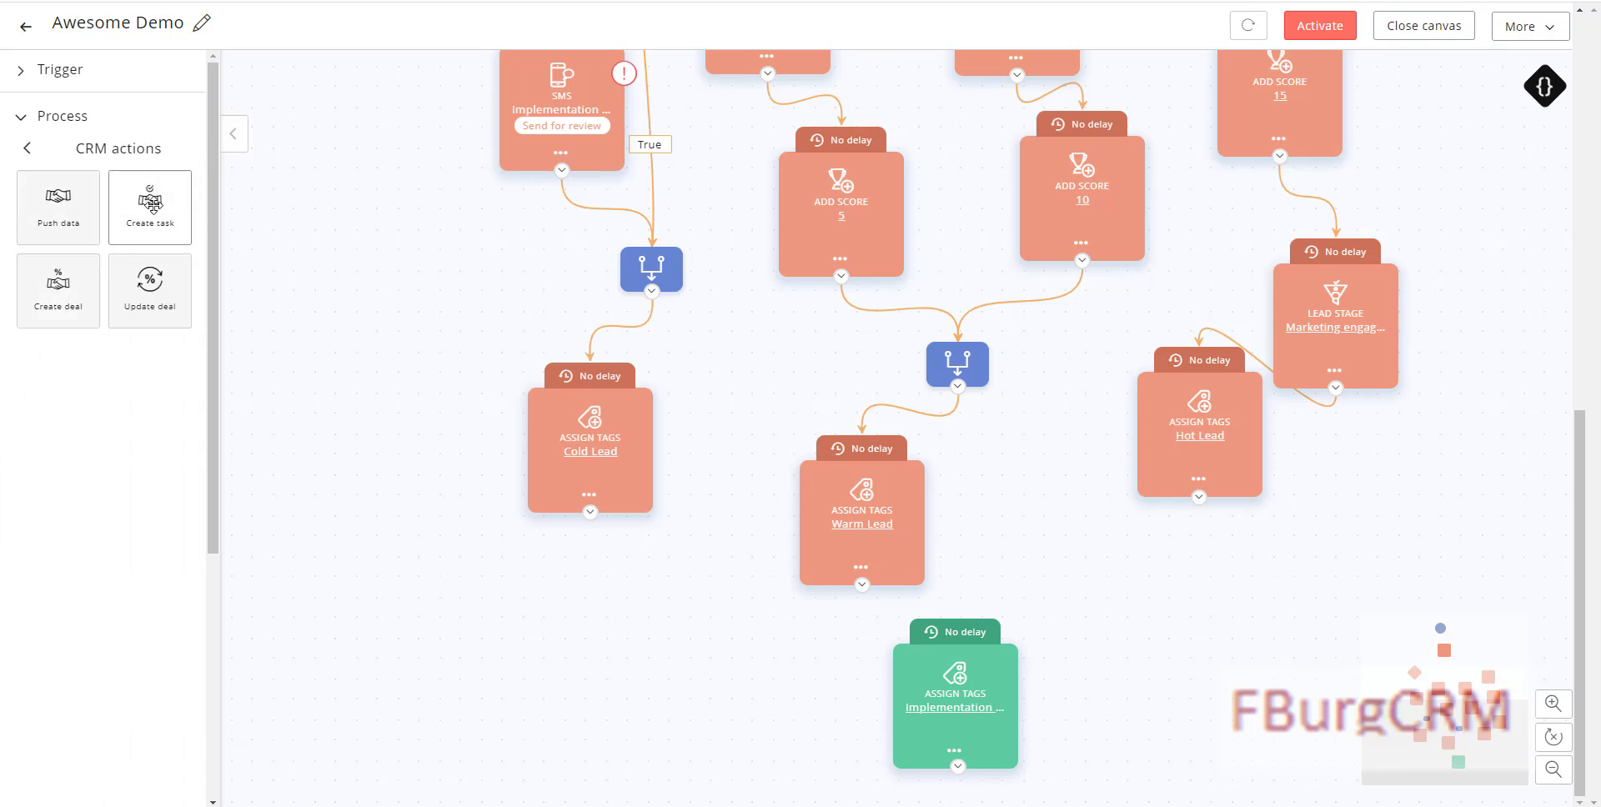
left_click_drag(150, 202, 1193, 604)
left_click_drag(1194, 584, 1194, 586)
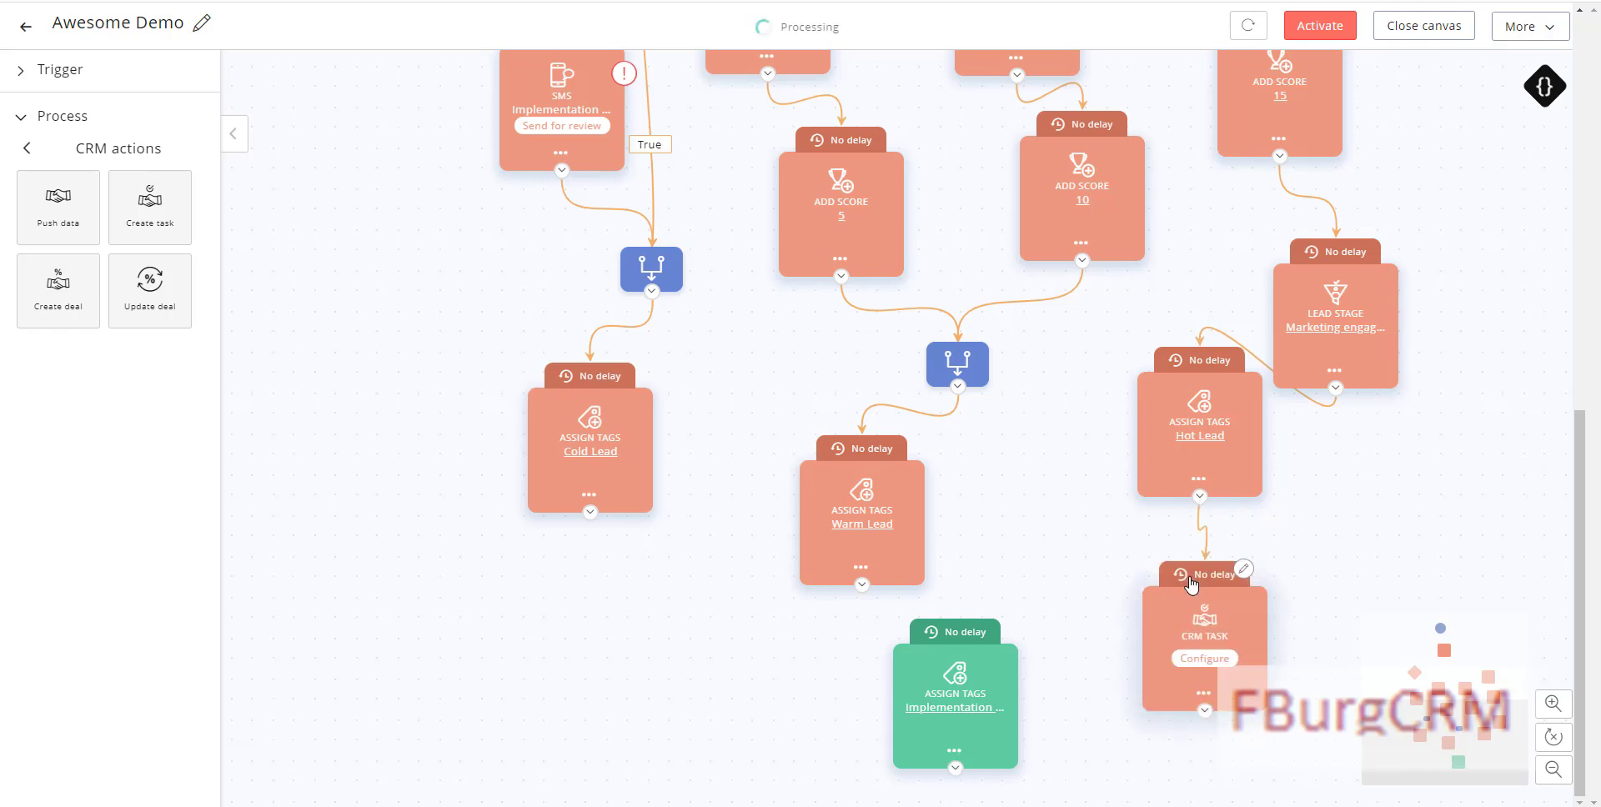
Step: Set the CRM task to create tasks for both existing and new leads/contacts
left_click(1210, 658)
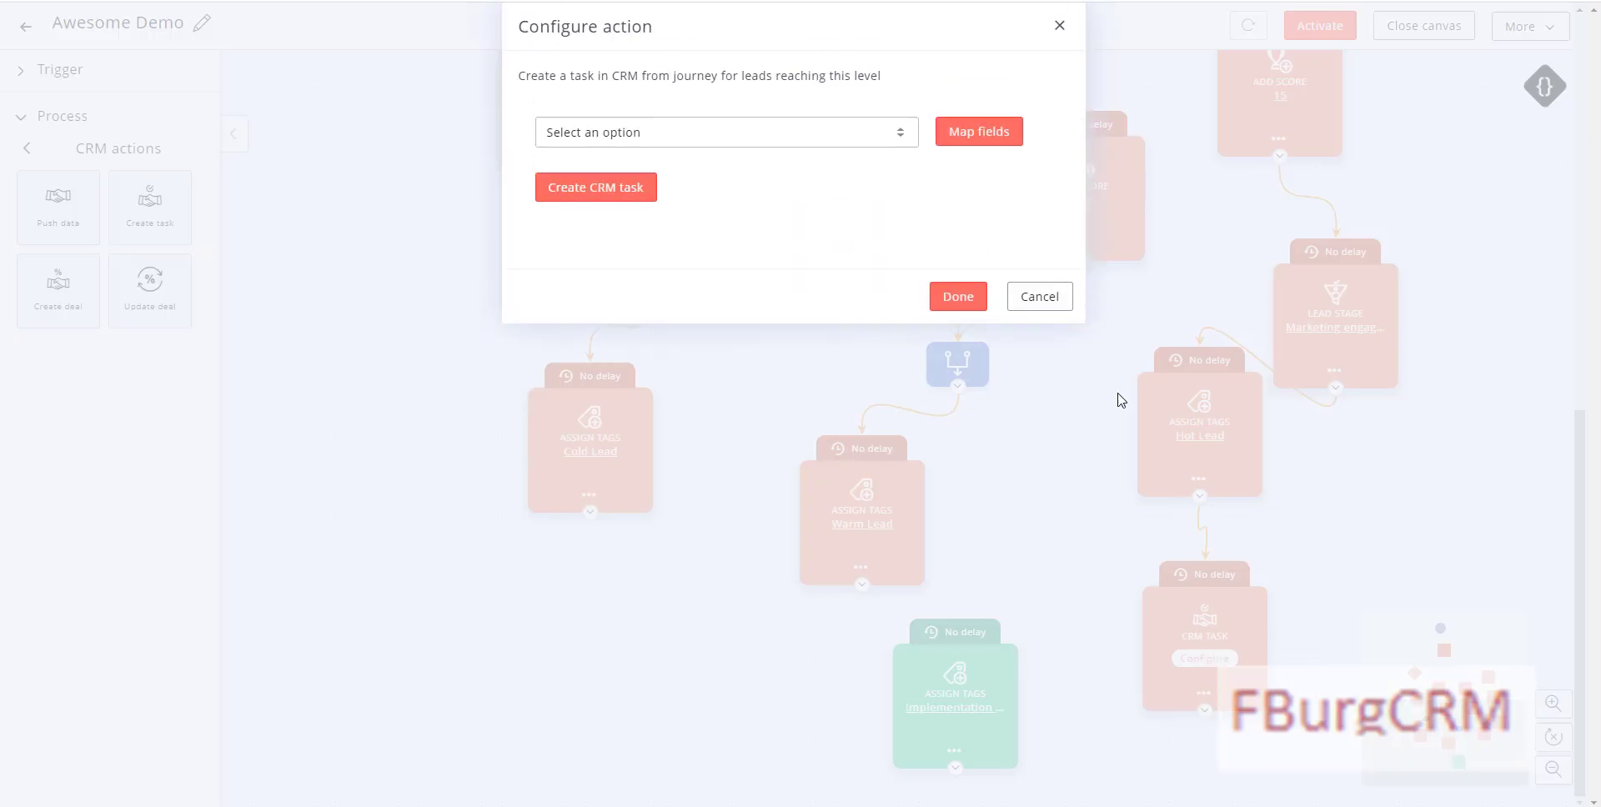
left_click(690, 135)
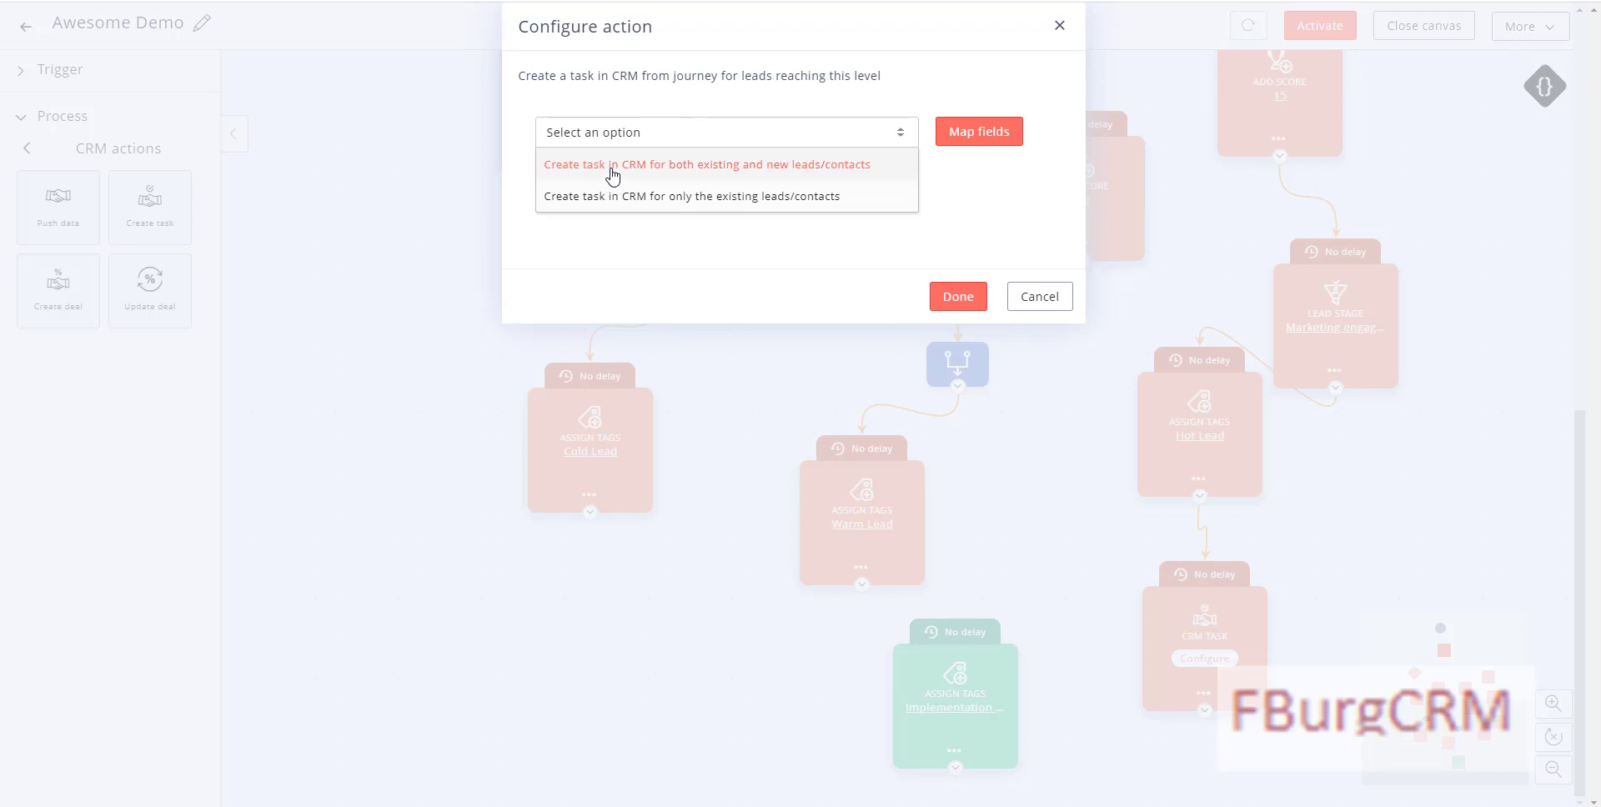
left_click(614, 170)
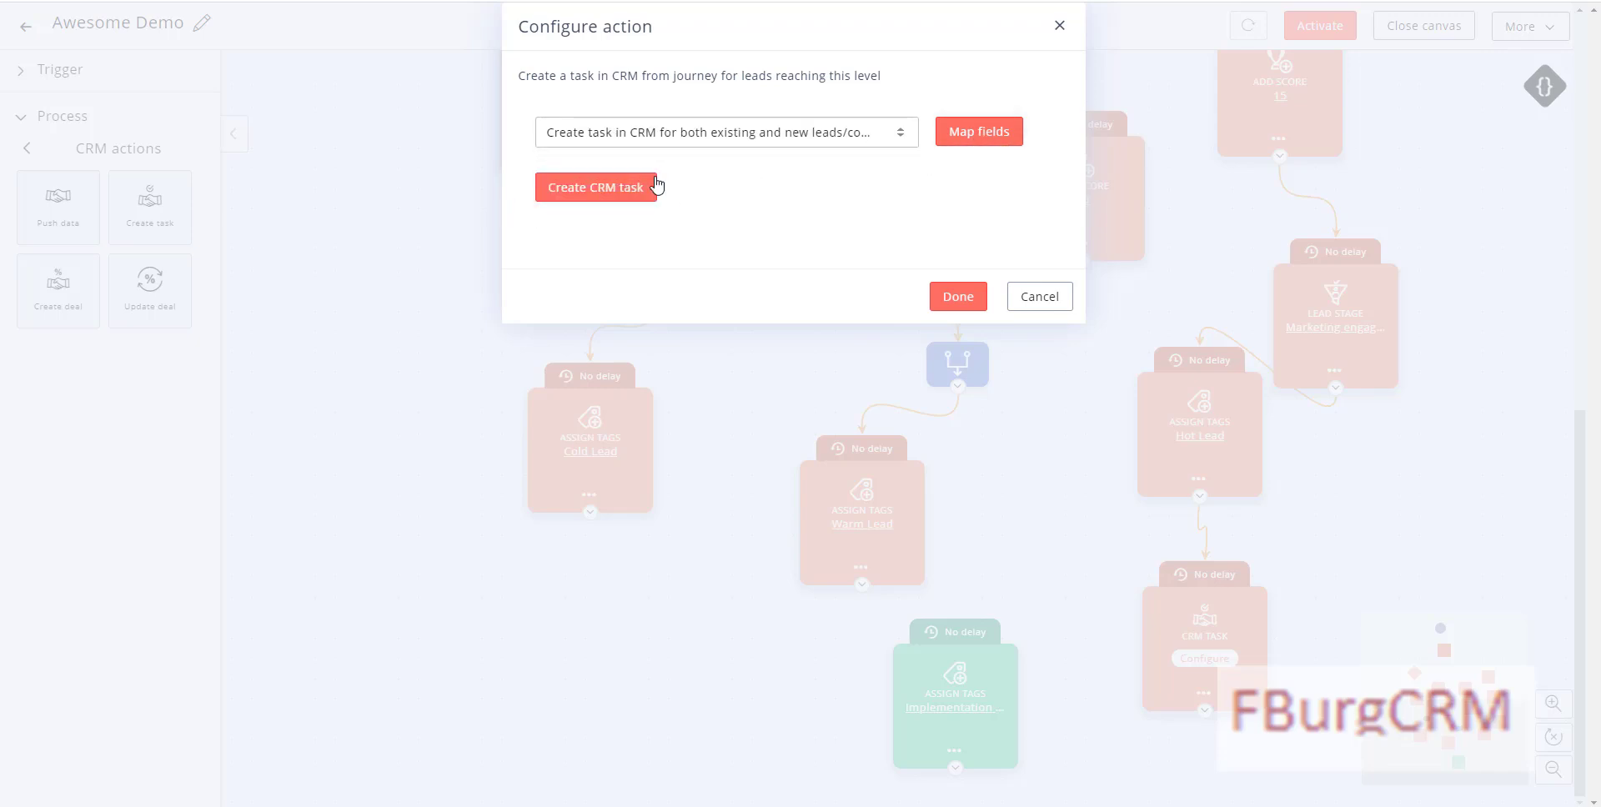
Step: Map fields to the connected CRM account's Leads module
left_click(1001, 142)
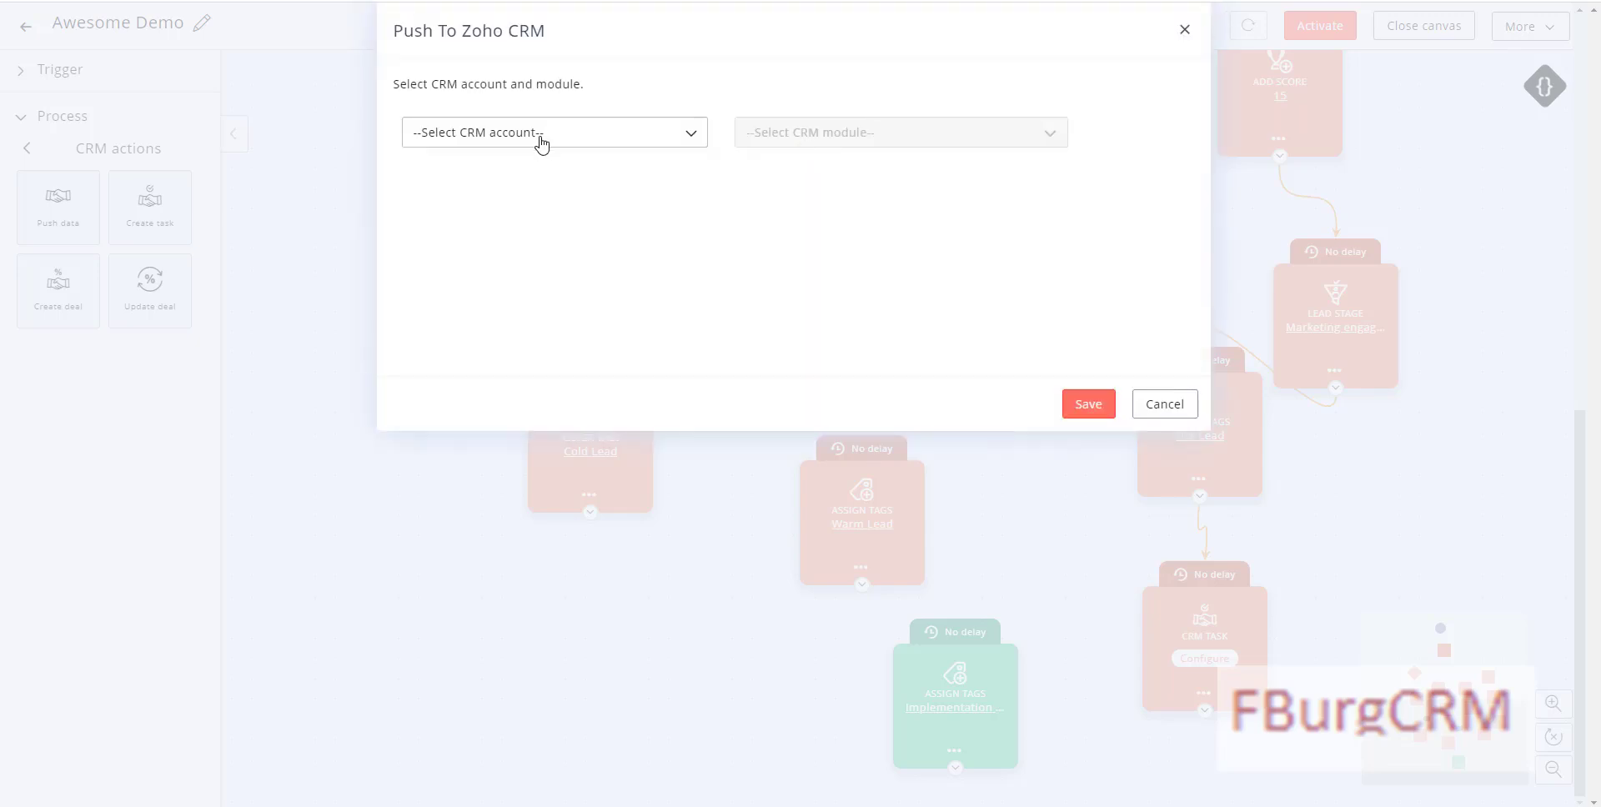
left_click(547, 136)
left_click(619, 162)
left_click(798, 138)
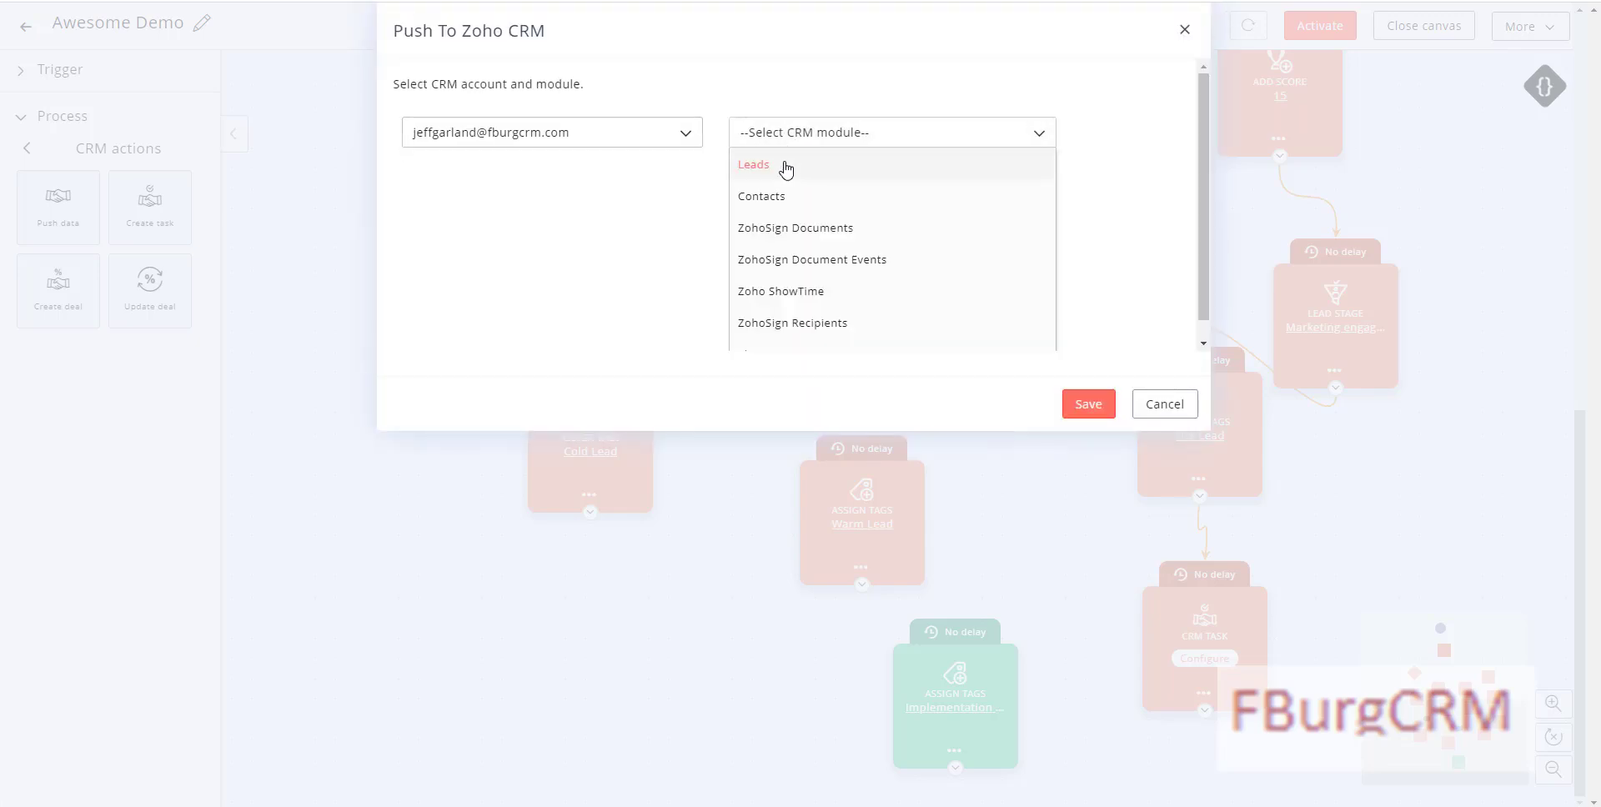
left_click(800, 164)
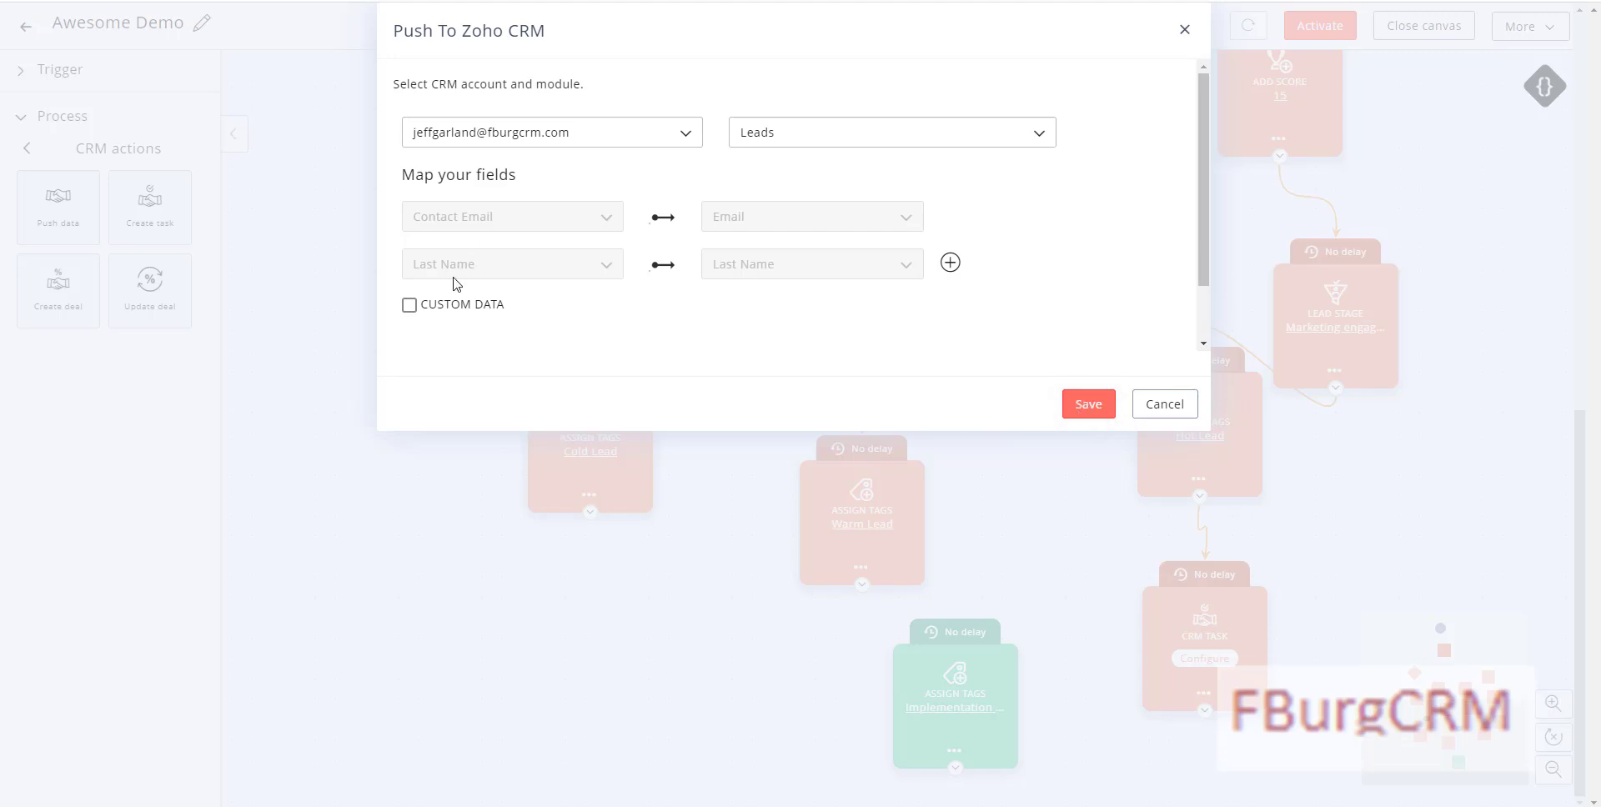
Step: Add a First Name to CRM First Name field mapping and save it
left_click(950, 263)
left_click(462, 196)
left_click(444, 306)
left_click(780, 200)
left_click(755, 238)
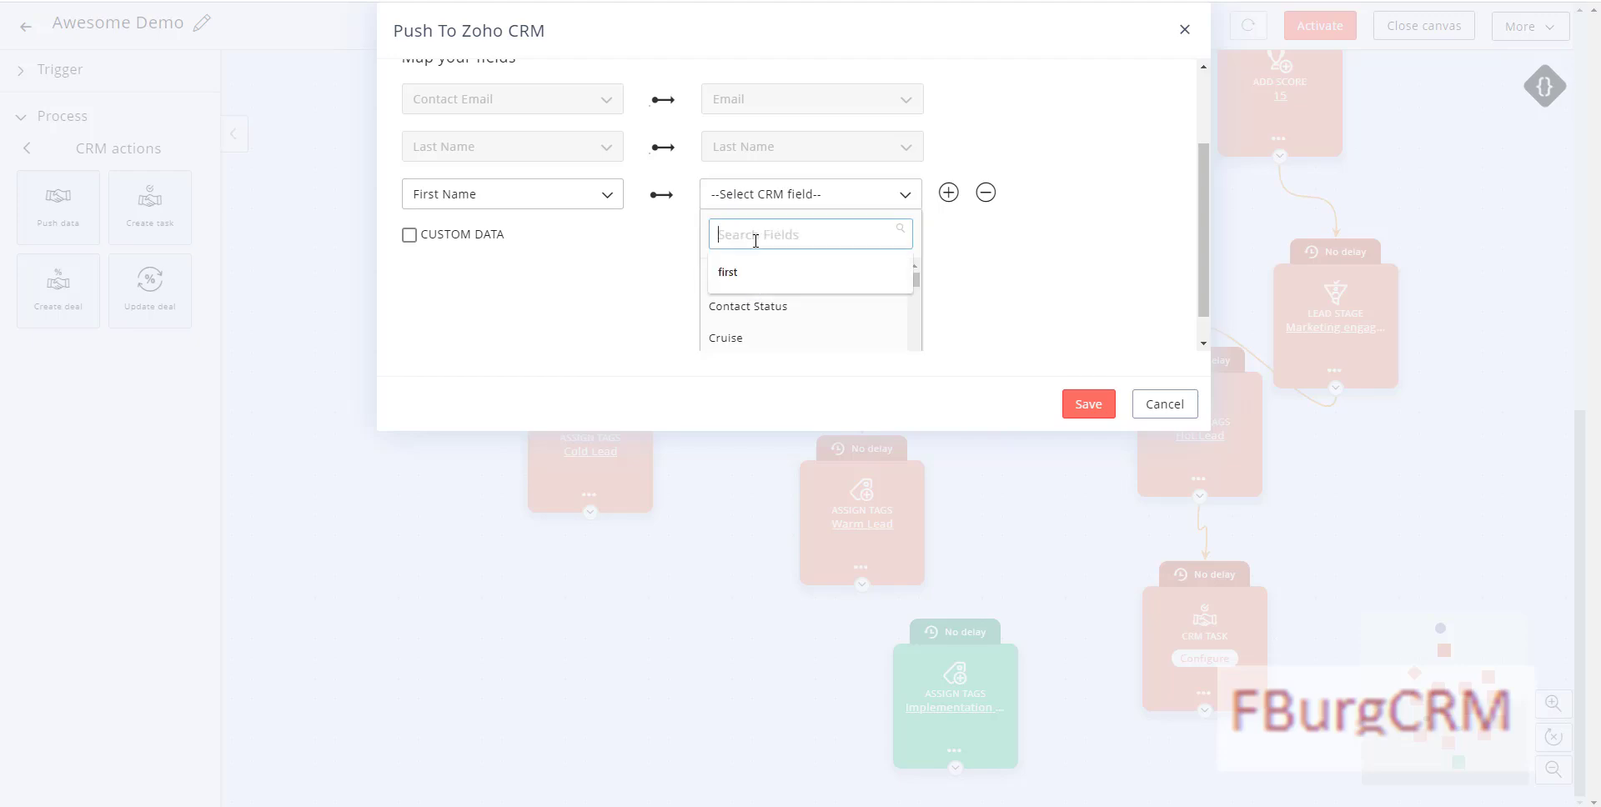
type("first")
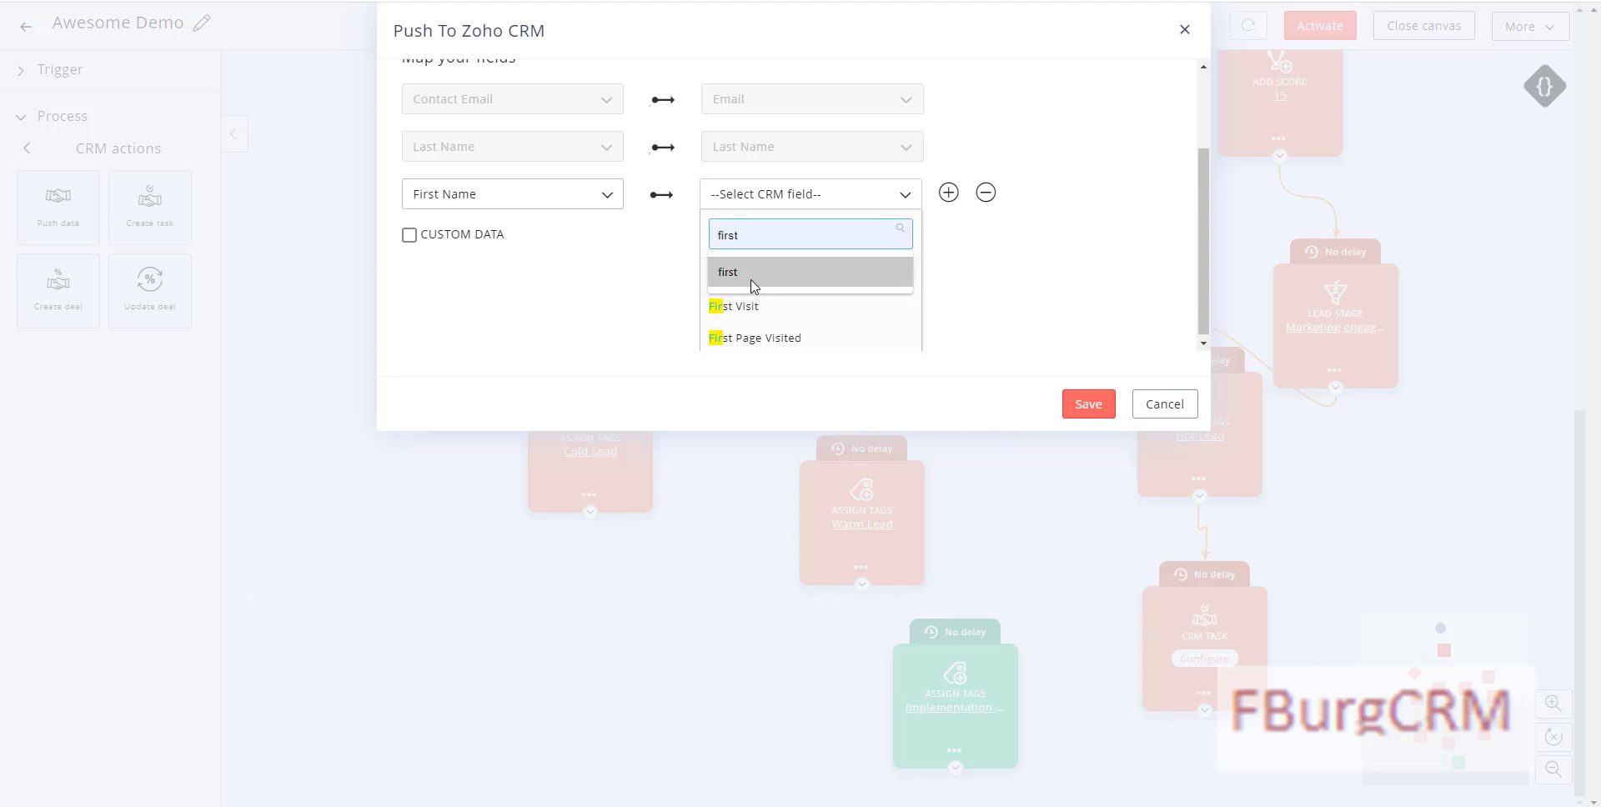
left_click(755, 285)
left_click(763, 278)
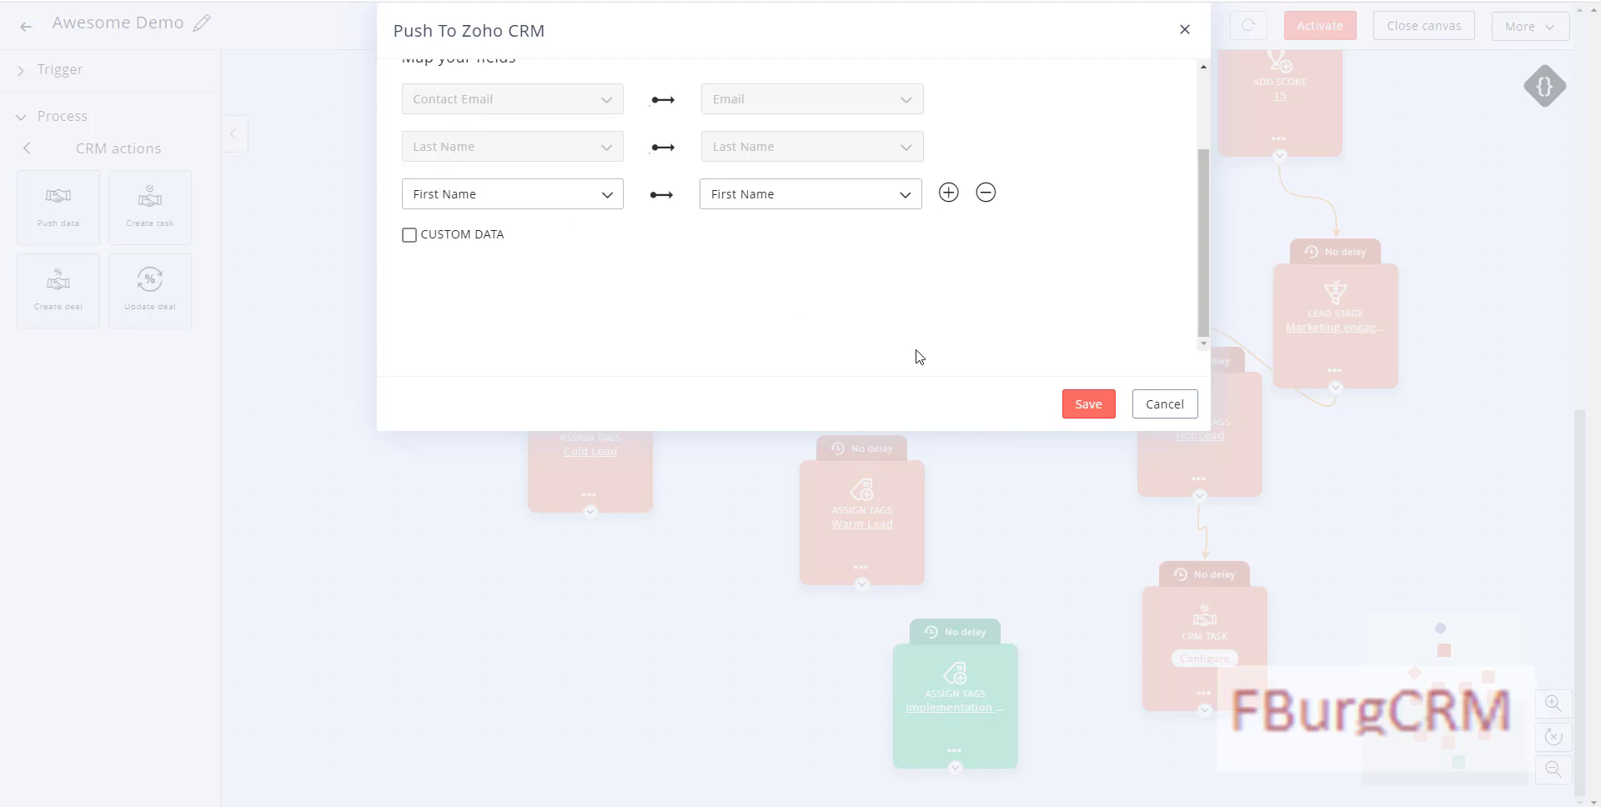
left_click(1084, 405)
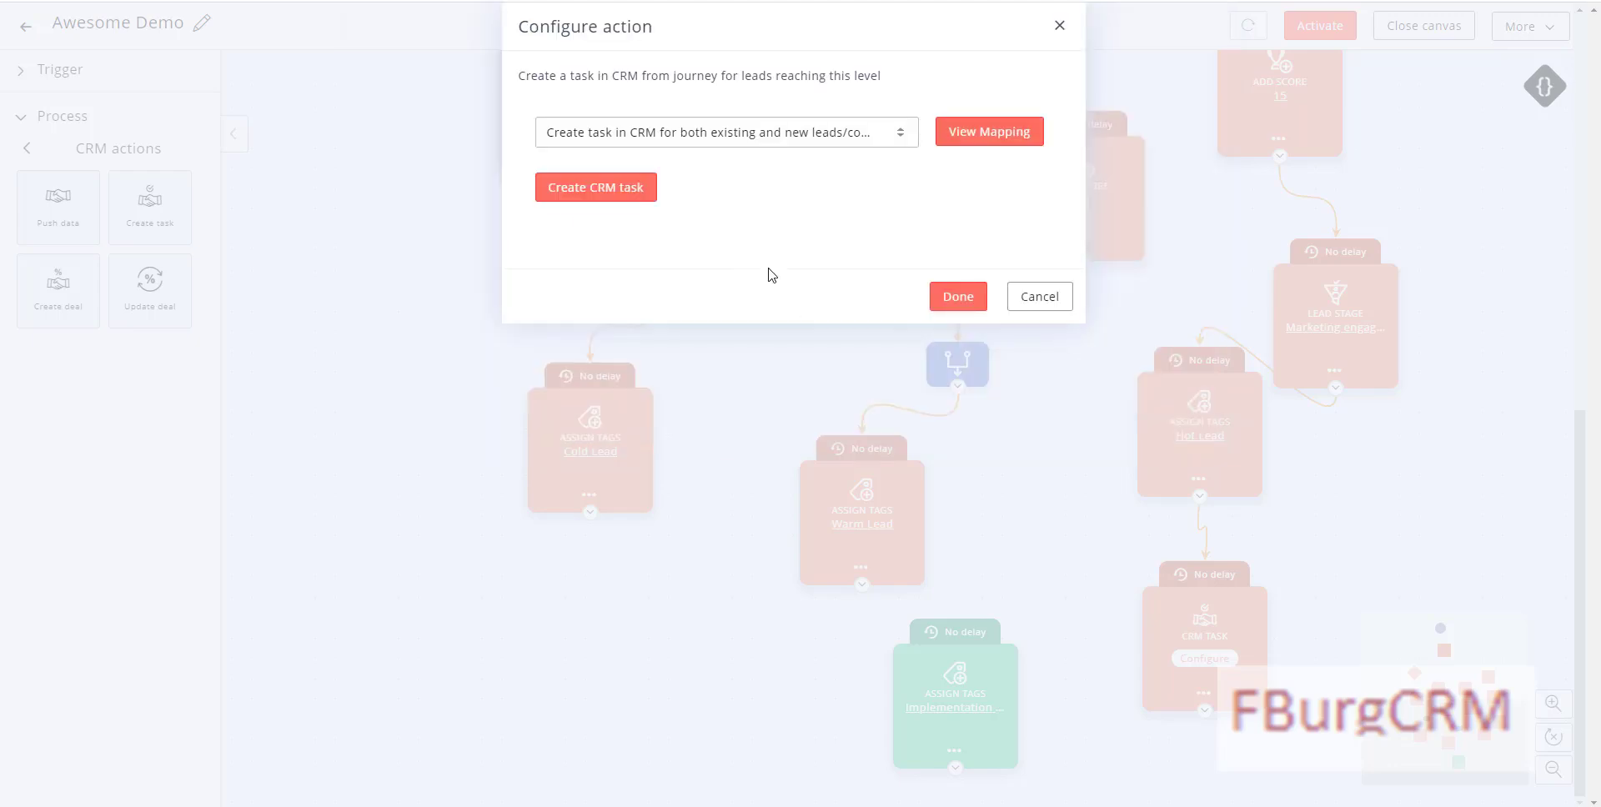
Step: Create task 'Reach out to Lead Soon', active for a period, Not Started, Normal priority
left_click(595, 187)
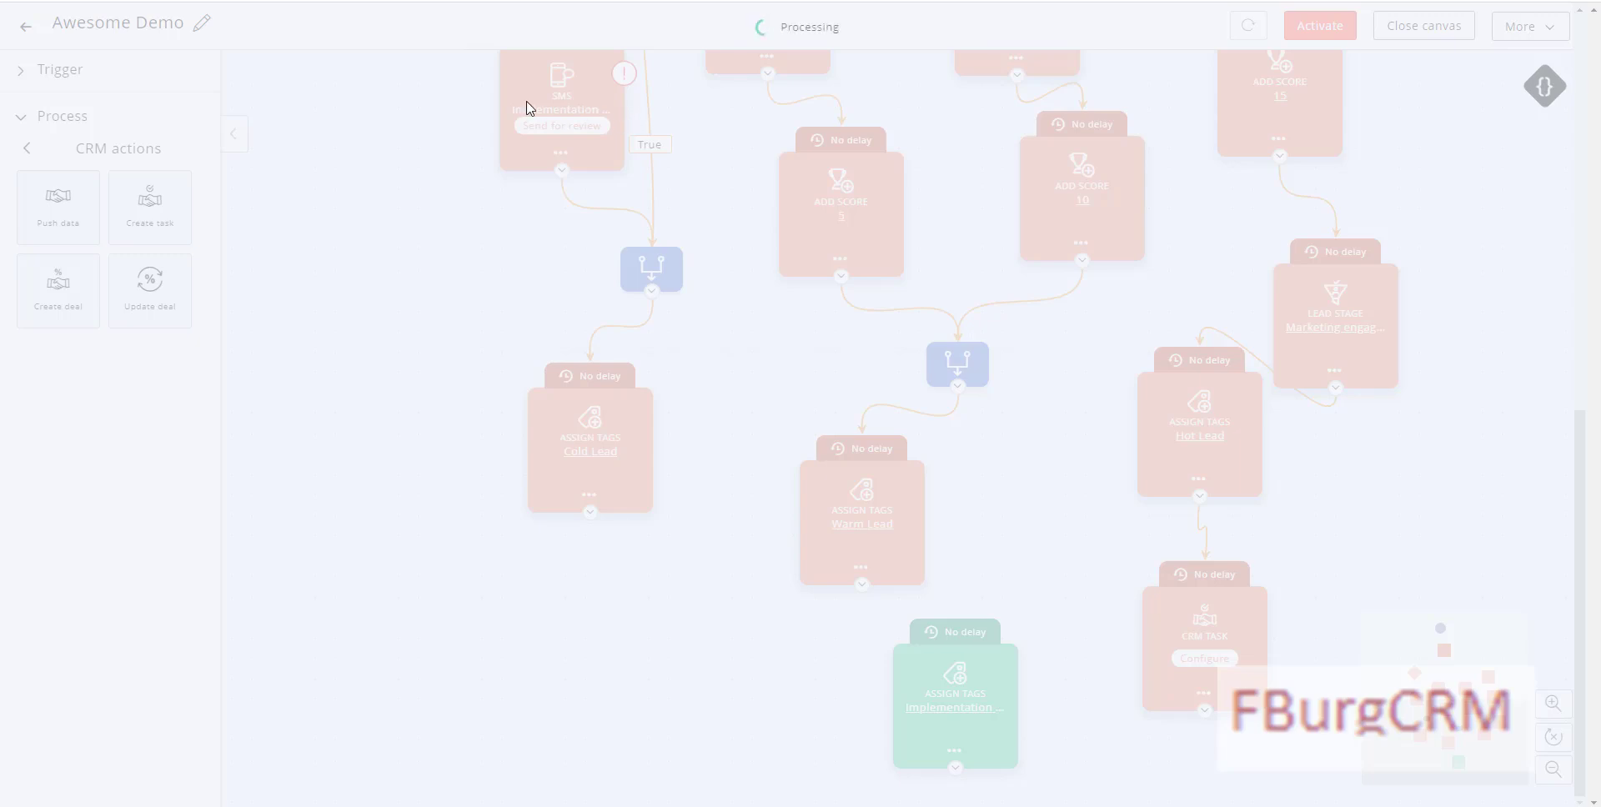
left_click(699, 108)
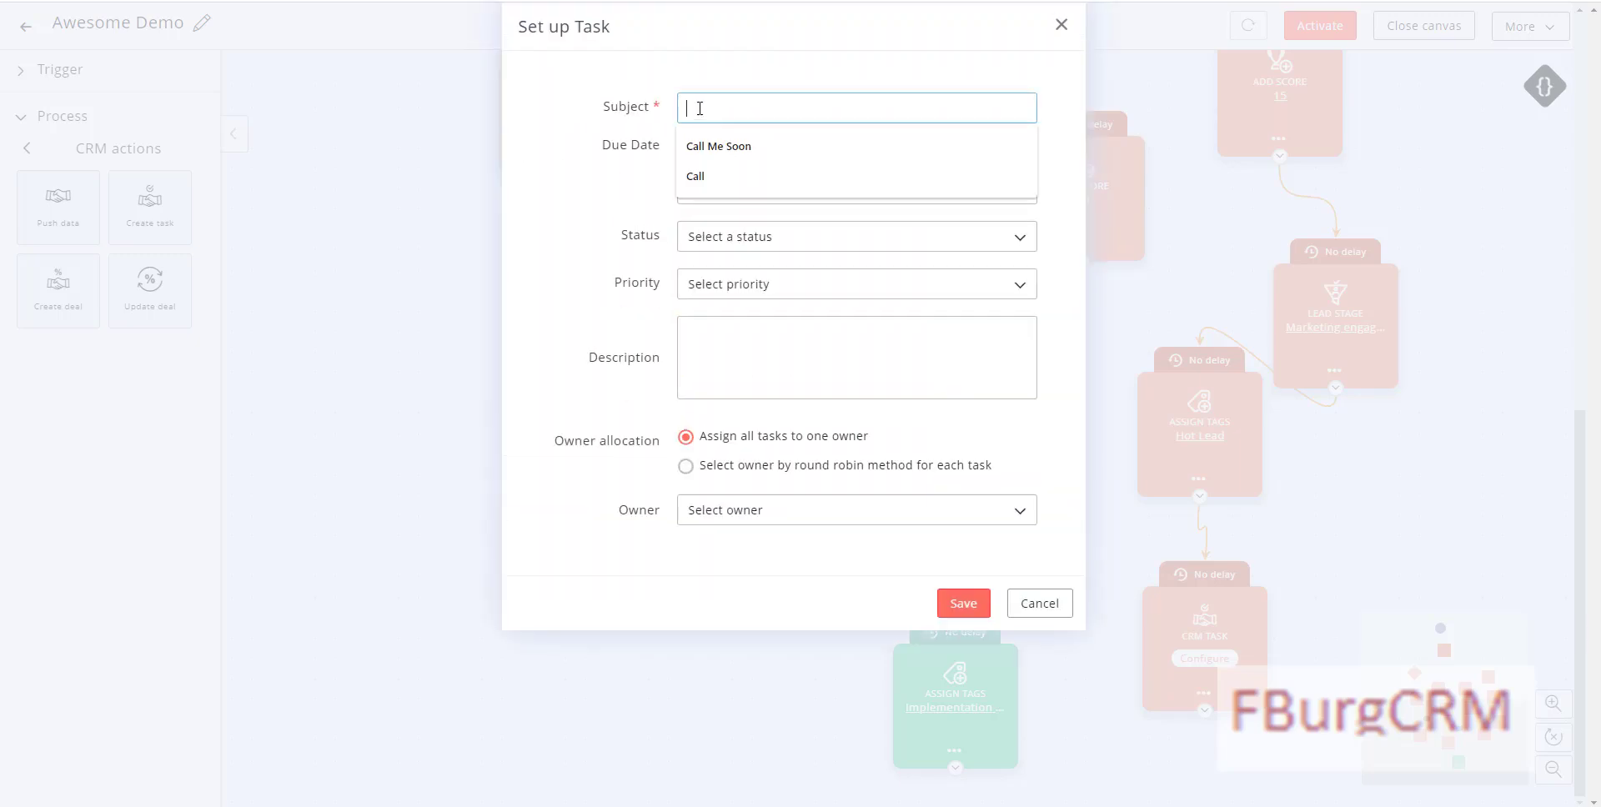
type("Reach out to")
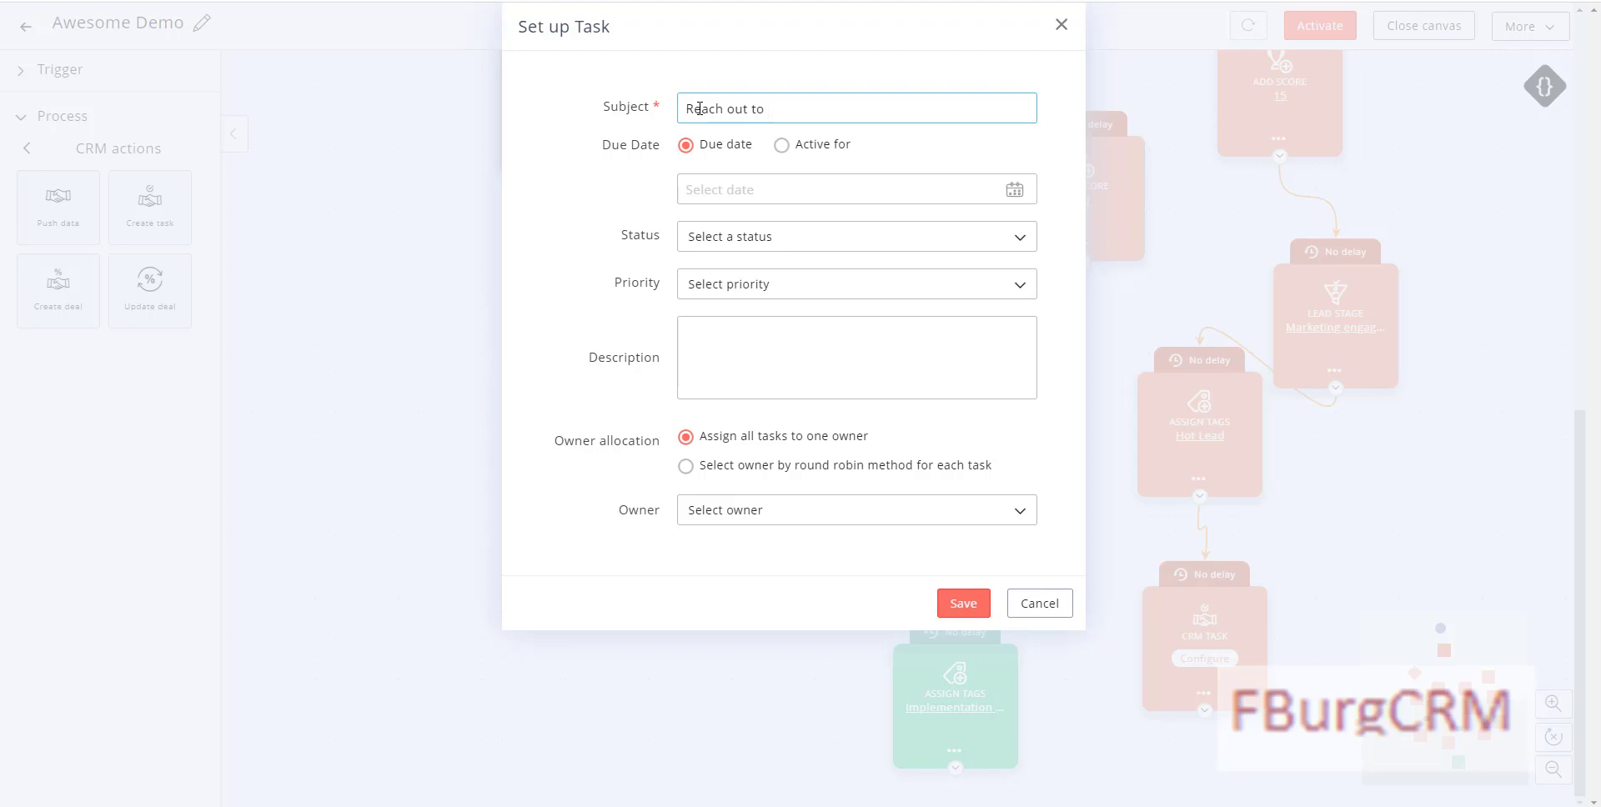
type(" Lead Soon")
left_click(782, 149)
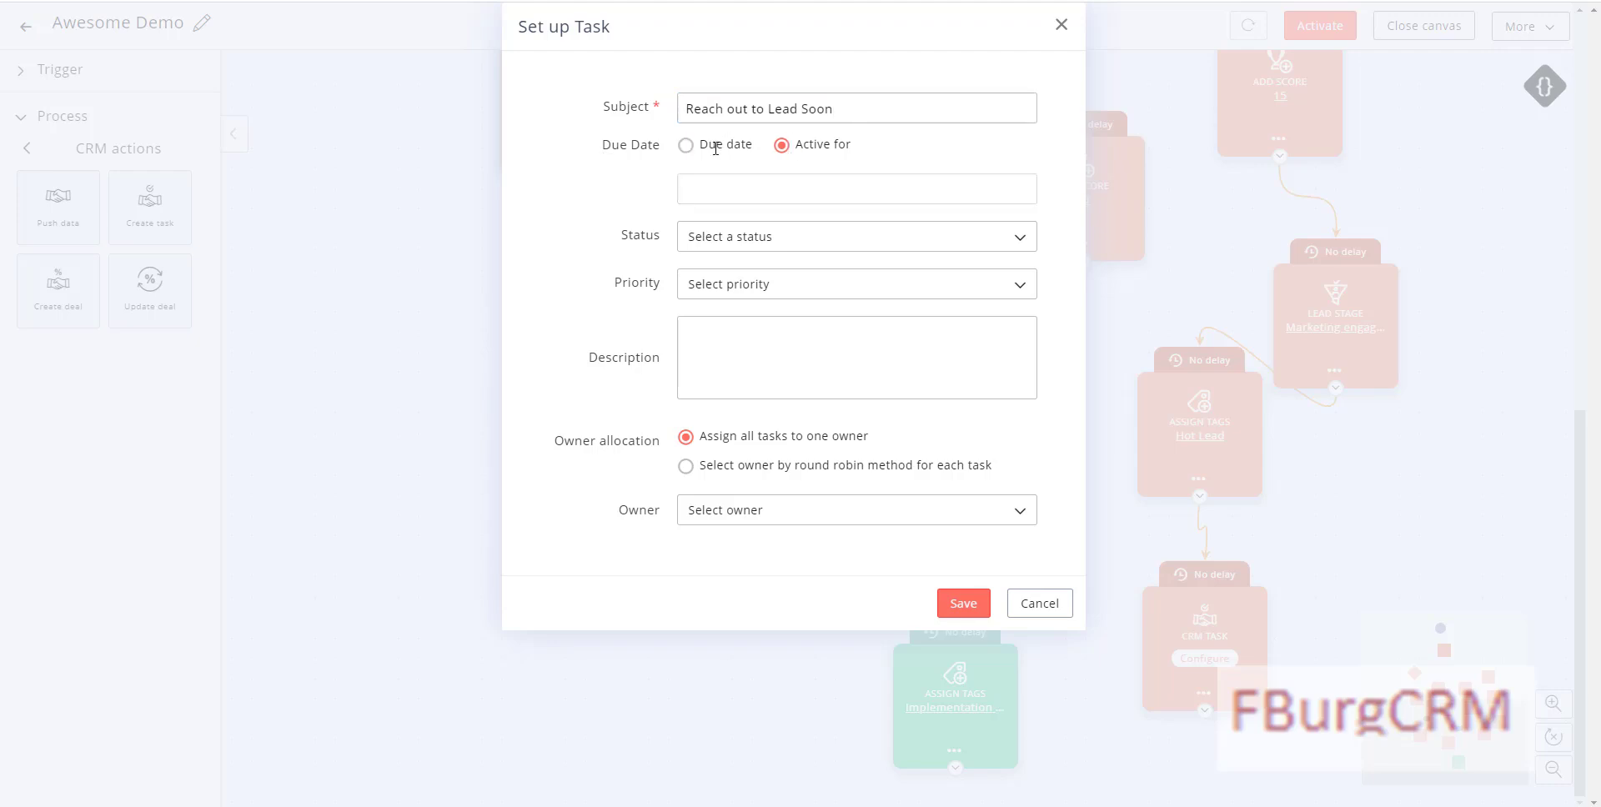
left_click(823, 244)
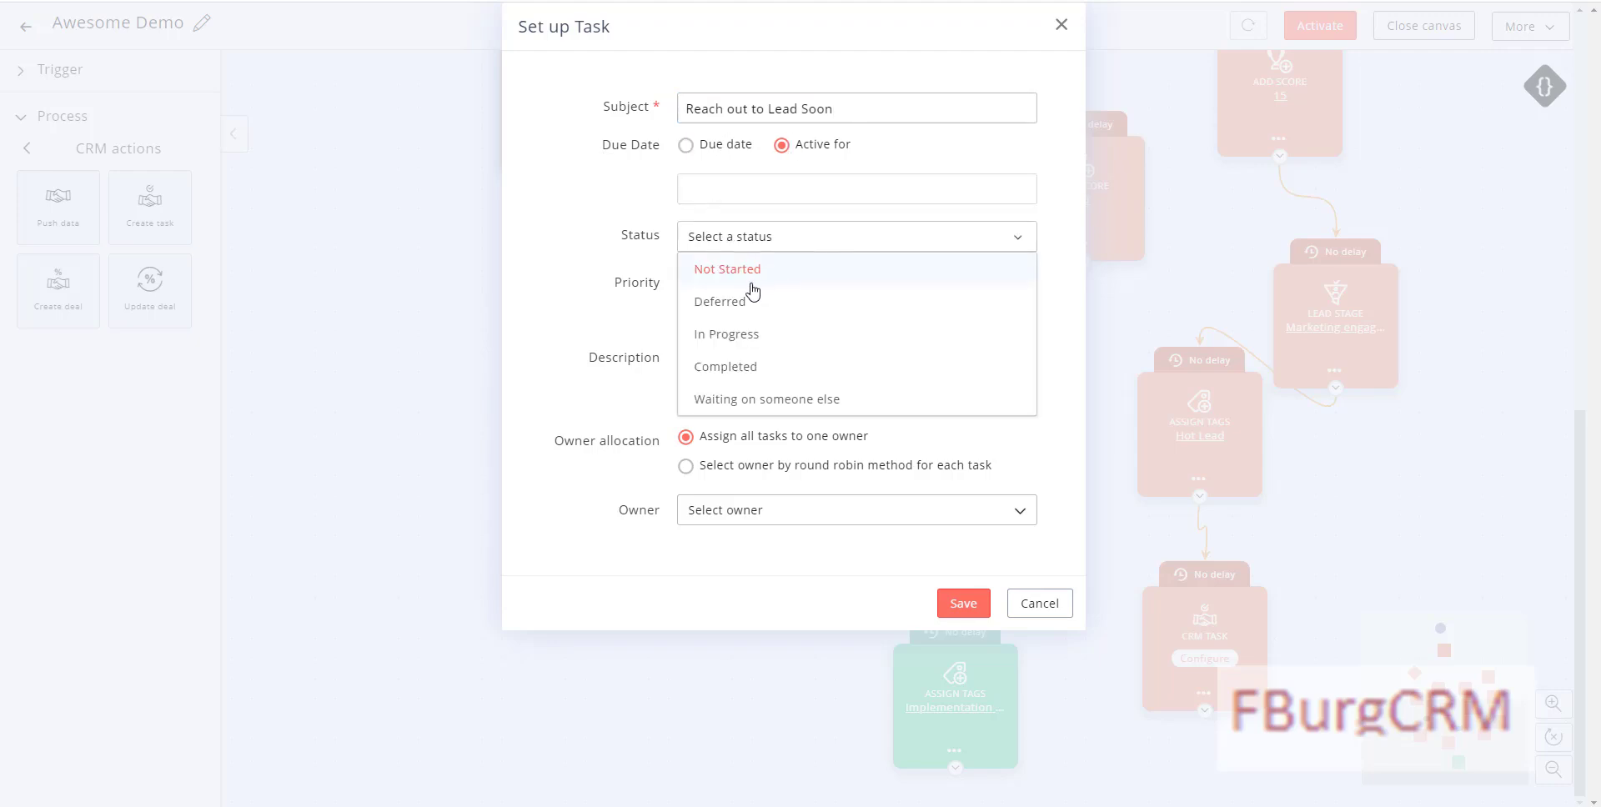
left_click(734, 284)
left_click(730, 287)
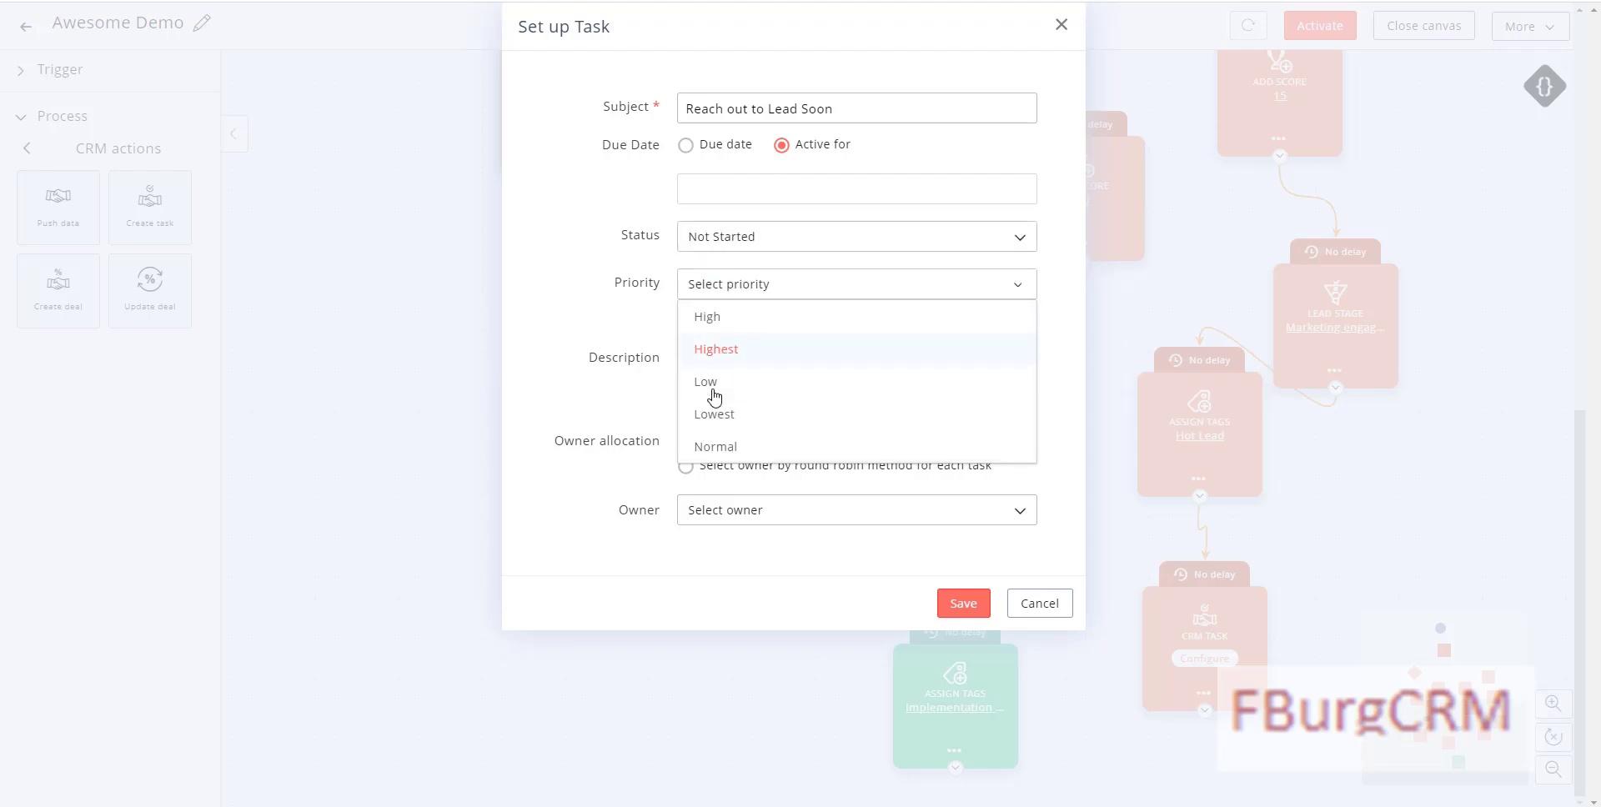
left_click(713, 446)
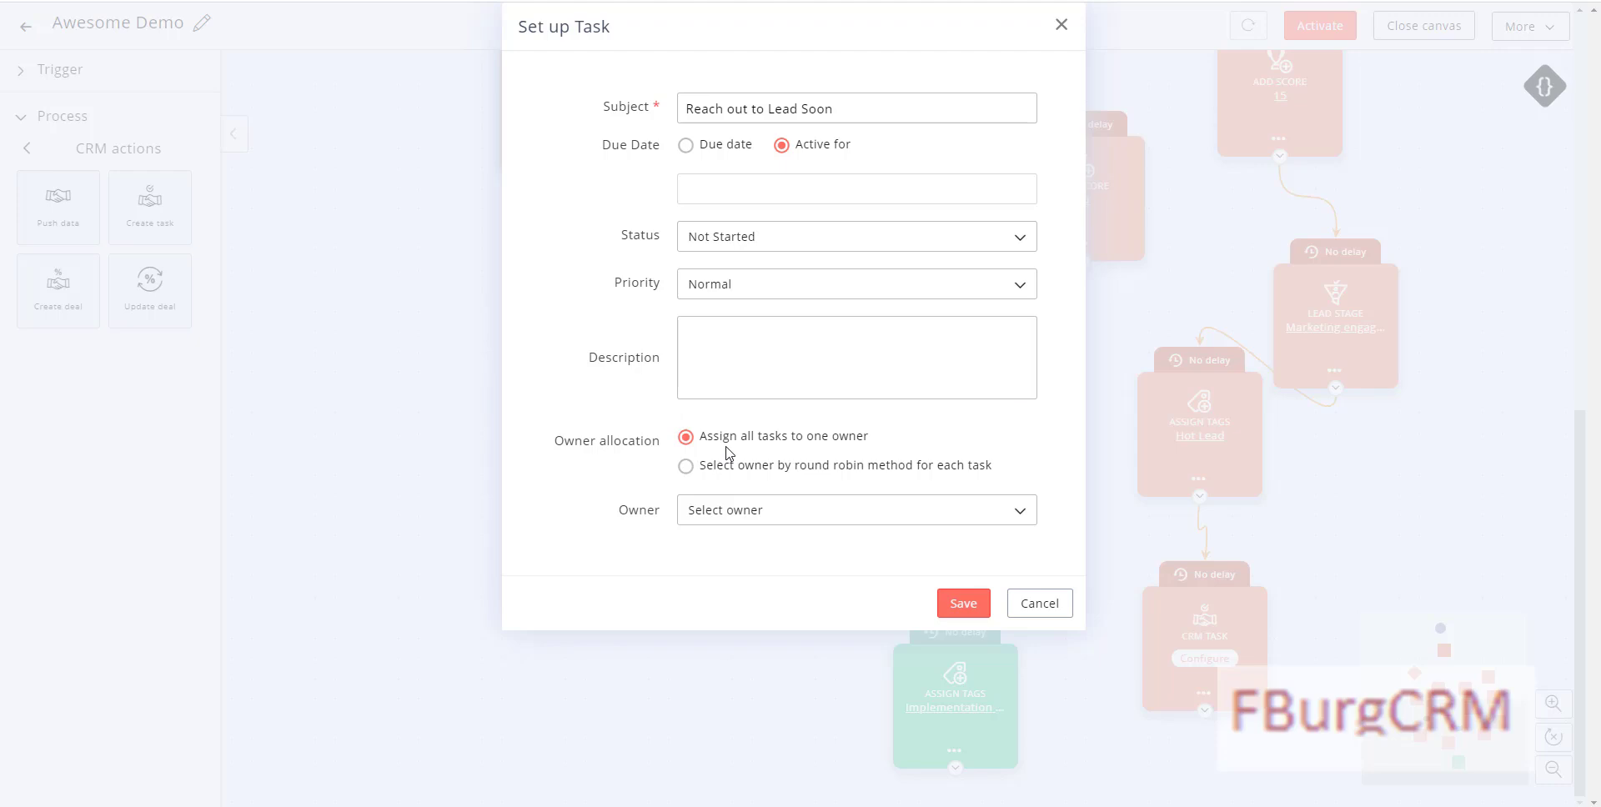
Step: Assign task owners by round robin with the available owner, and save the task
left_click(685, 466)
left_click(752, 516)
left_click(738, 542)
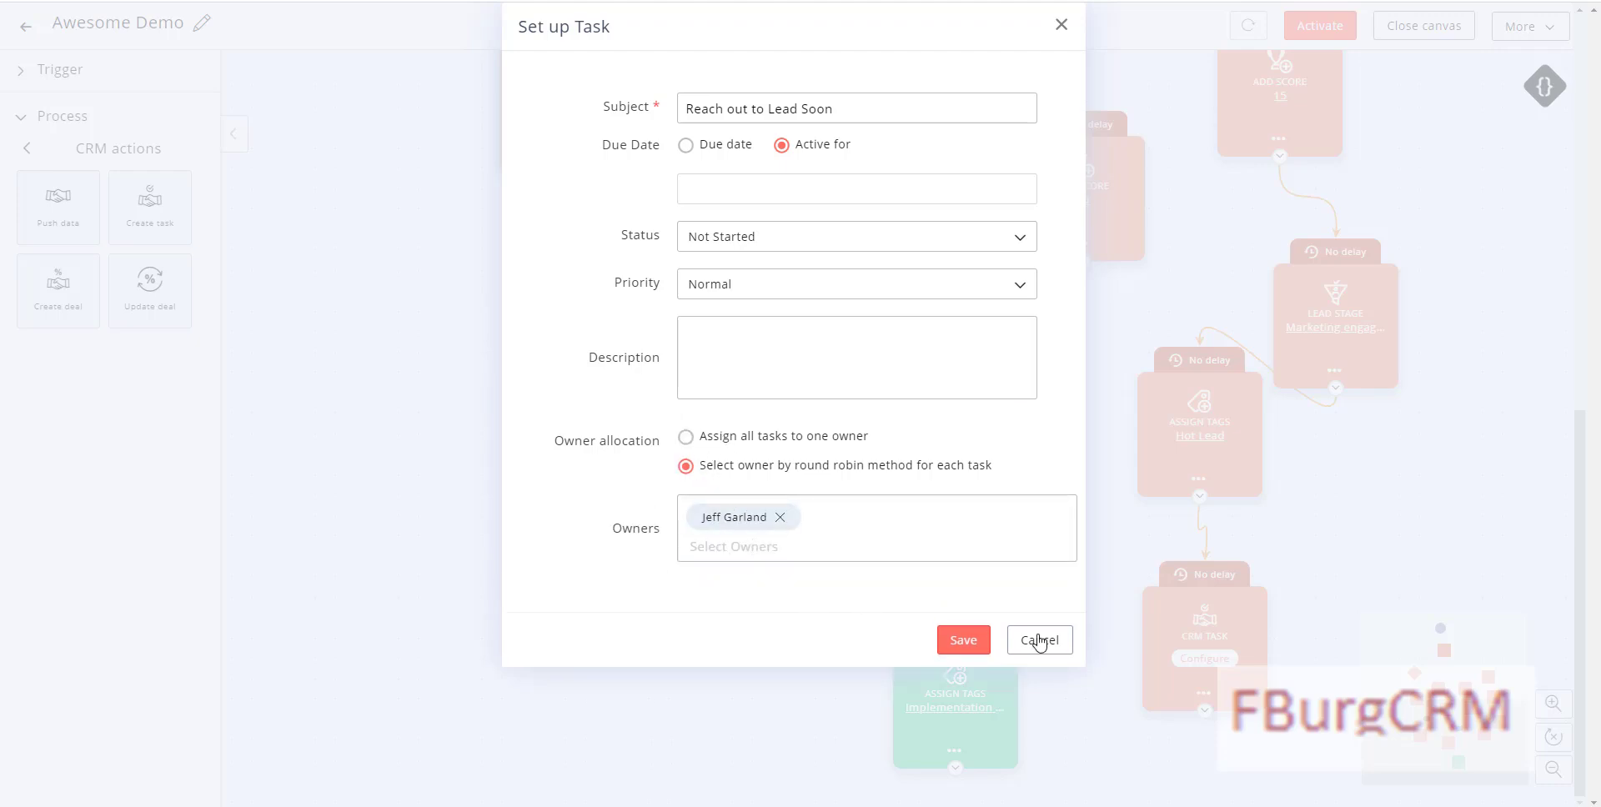
left_click(957, 649)
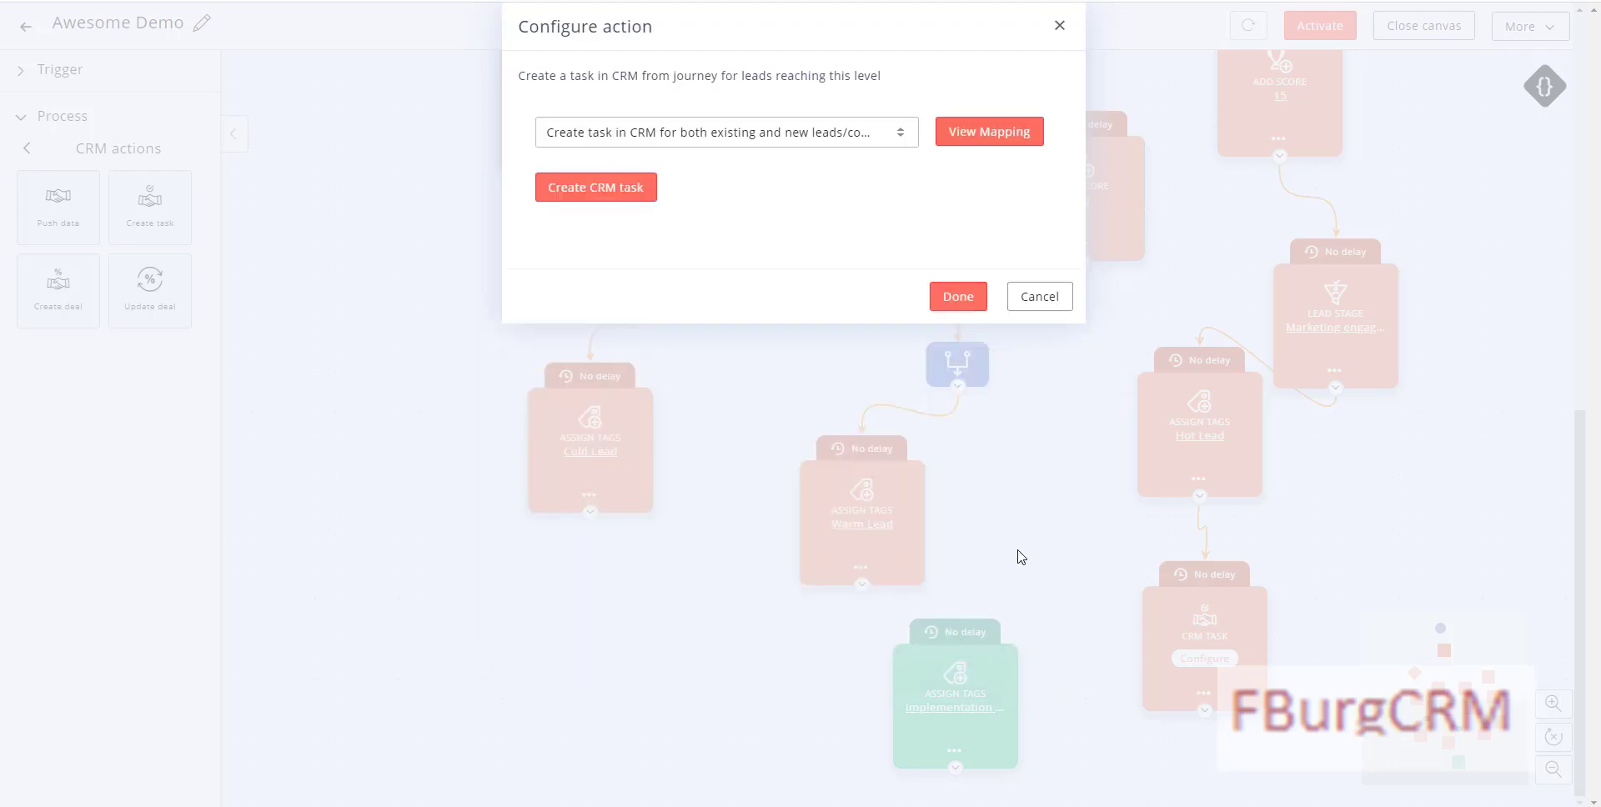
Step: Confirm the CRM task, connect Cold Lead to the lowered end-of-journey tag, and close the canvas
left_click(951, 297)
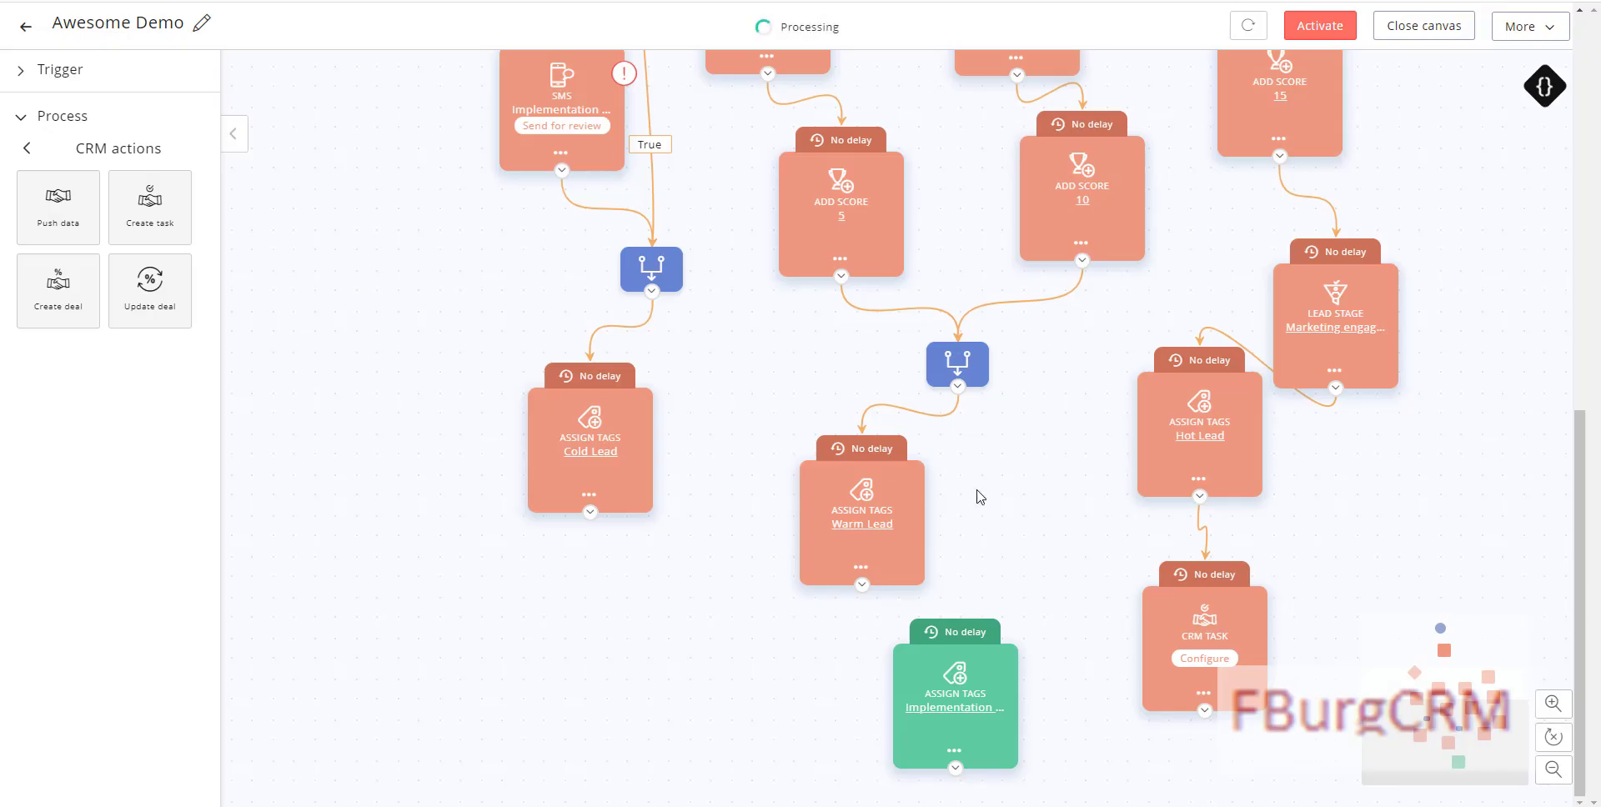
left_click_drag(940, 658, 788, 704)
left_click_drag(591, 513, 806, 657)
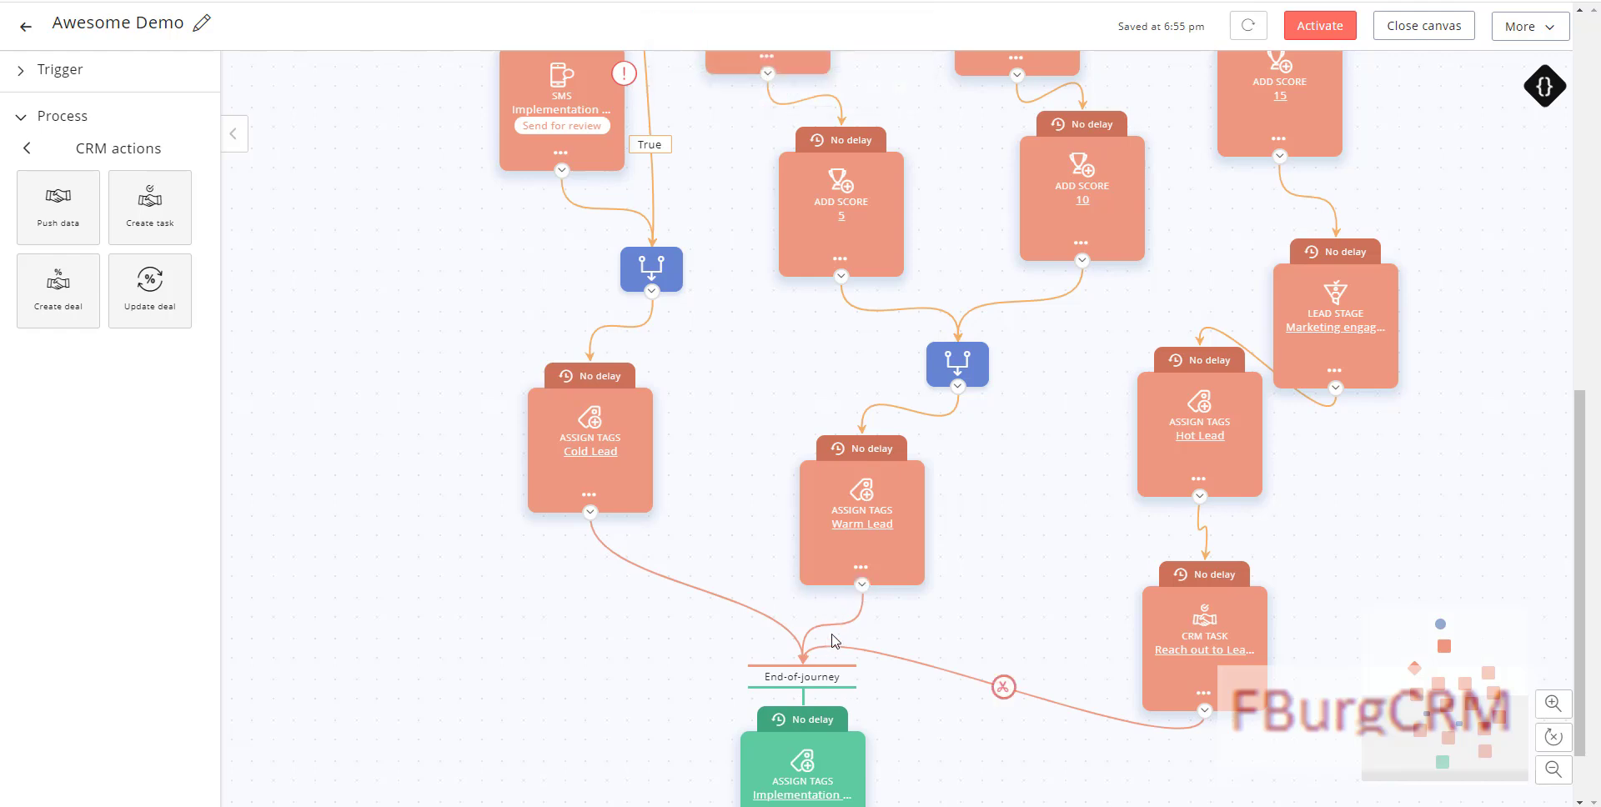
scroll(543, 624, "down", 1)
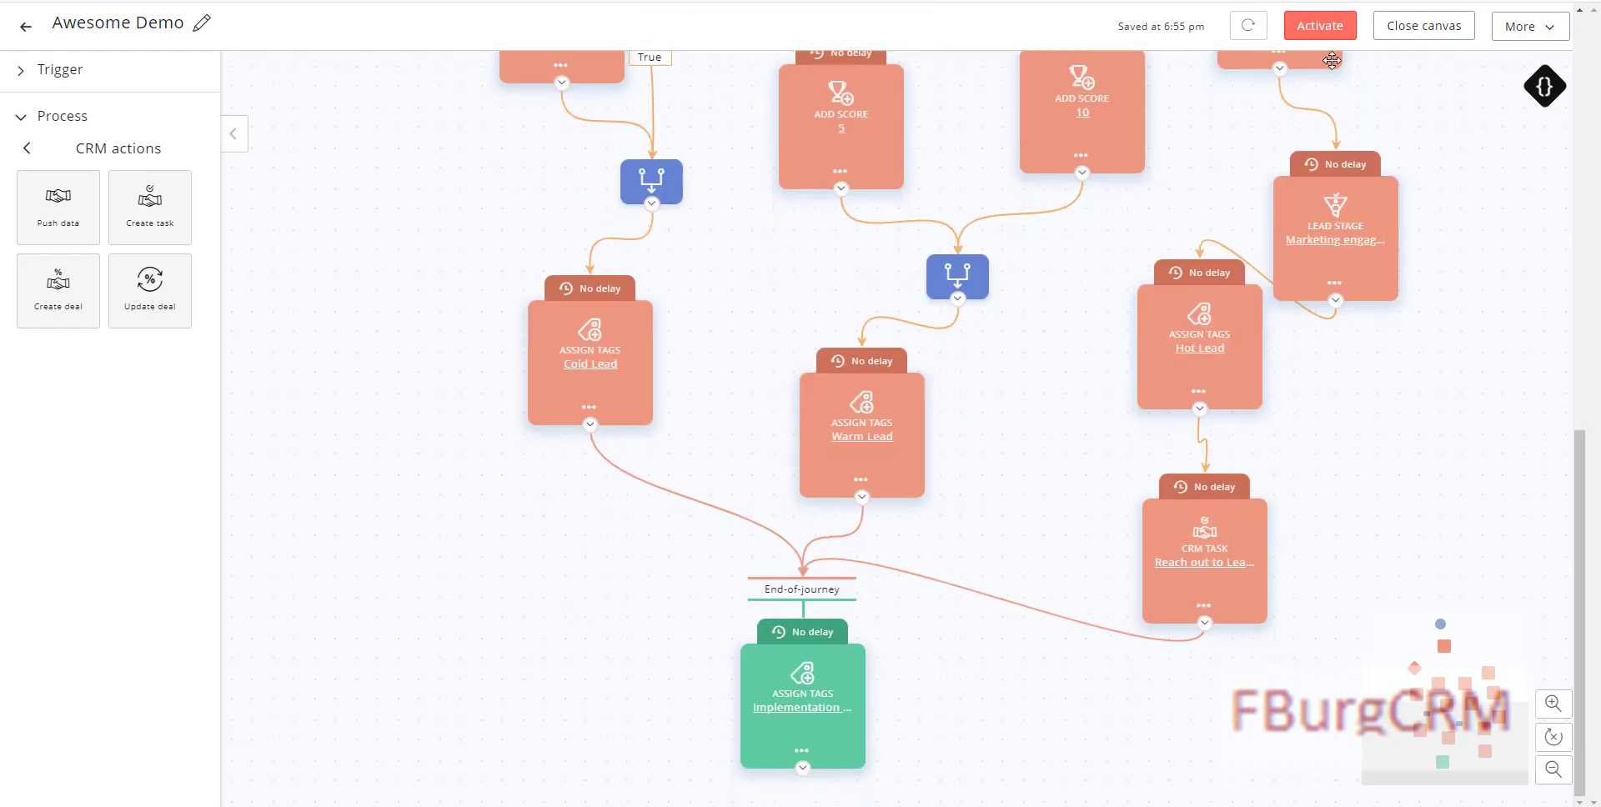
left_click(1390, 27)
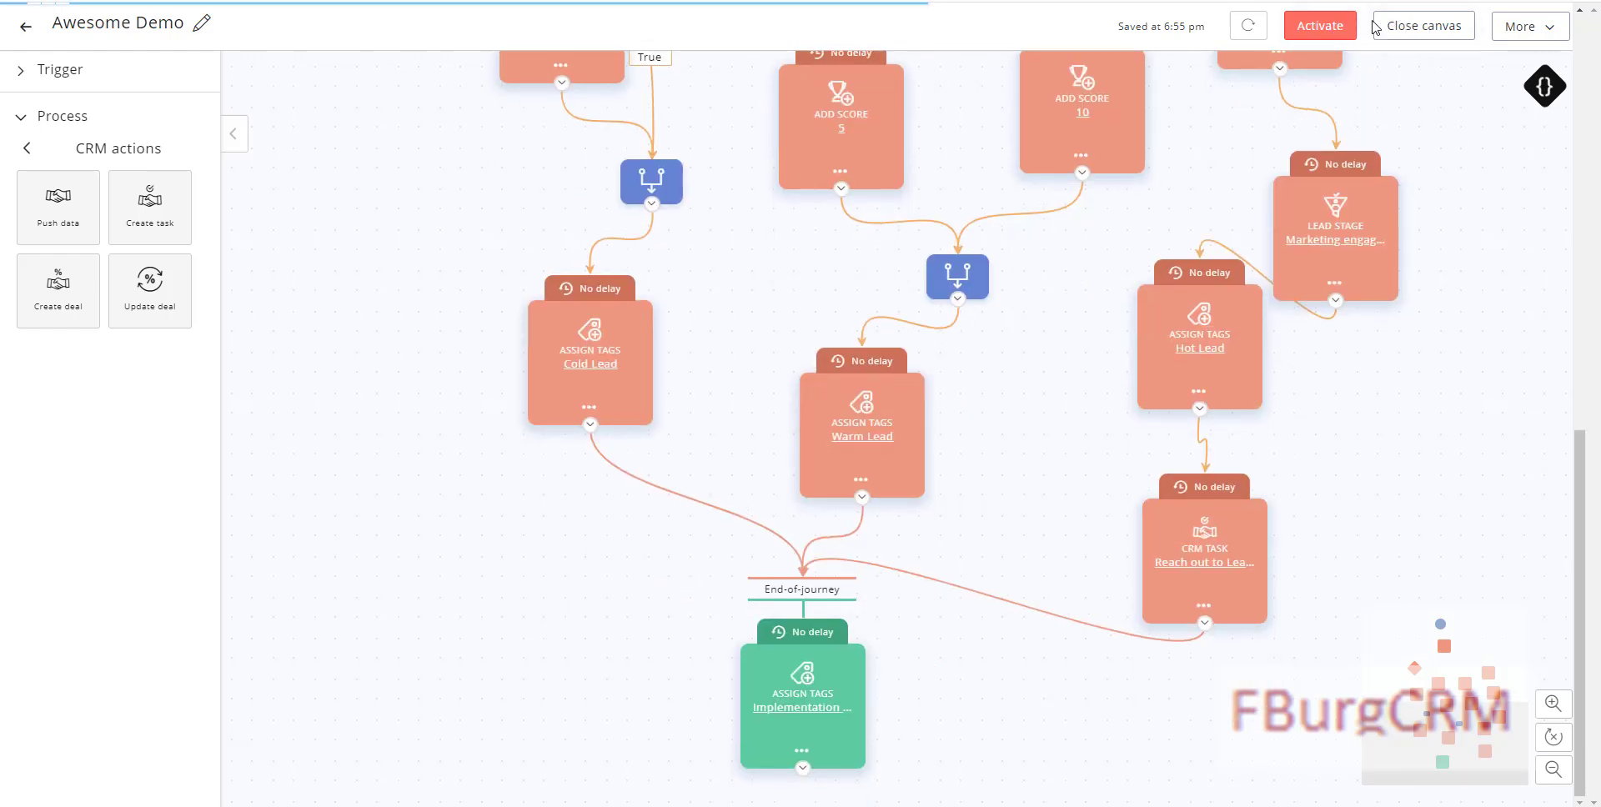